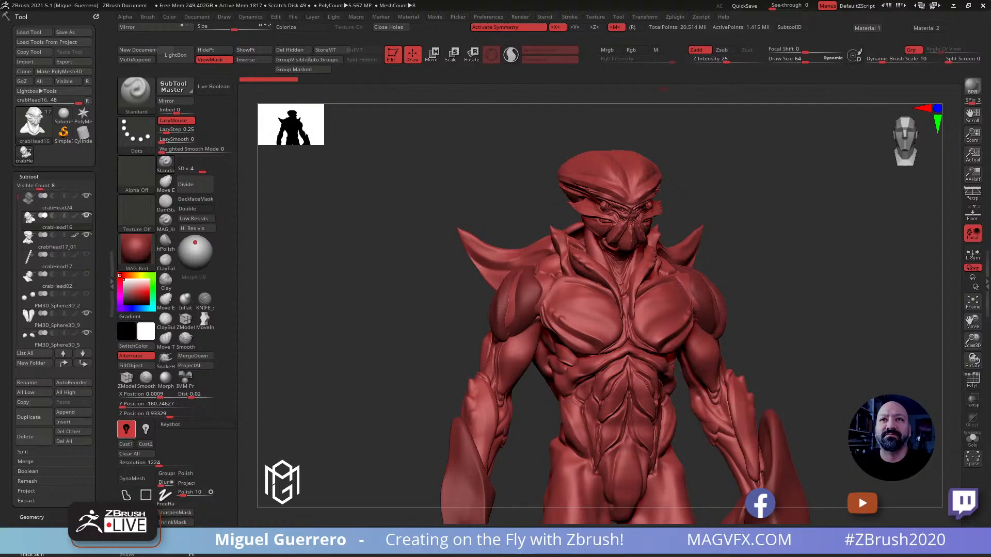
# Select the body subtool and isolate its shoulder collar polygroup
pyautogui.moveTo(377, 299); pyautogui.dragTo(353, 302)
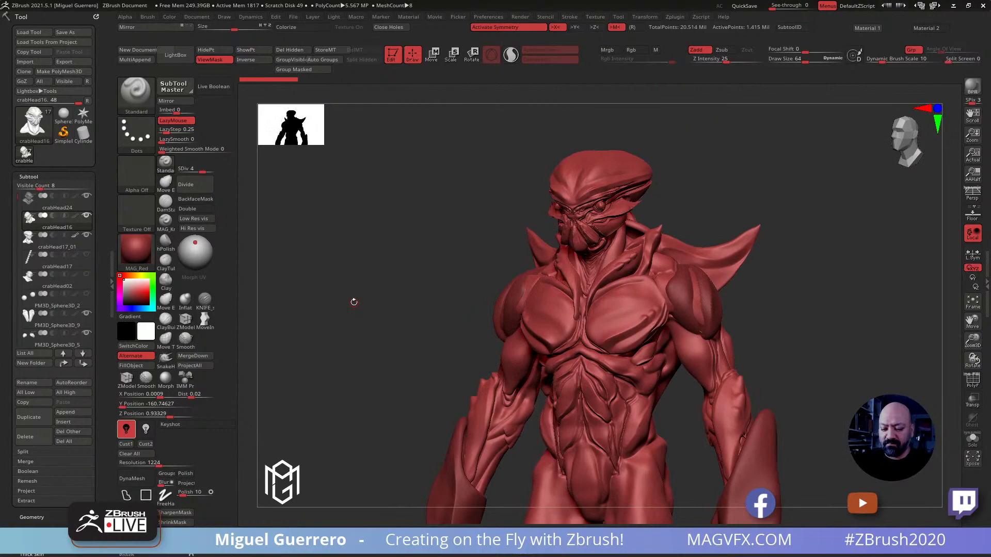
pyautogui.moveTo(354, 302)
pyautogui.mouseDown()
pyautogui.moveTo(373, 269)
pyautogui.moveTo(359, 294)
pyautogui.moveTo(338, 299)
pyautogui.moveTo(357, 313)
pyautogui.moveTo(347, 286)
pyautogui.moveTo(364, 288)
pyautogui.moveTo(367, 298)
pyautogui.moveTo(377, 289)
pyautogui.mouseUp()
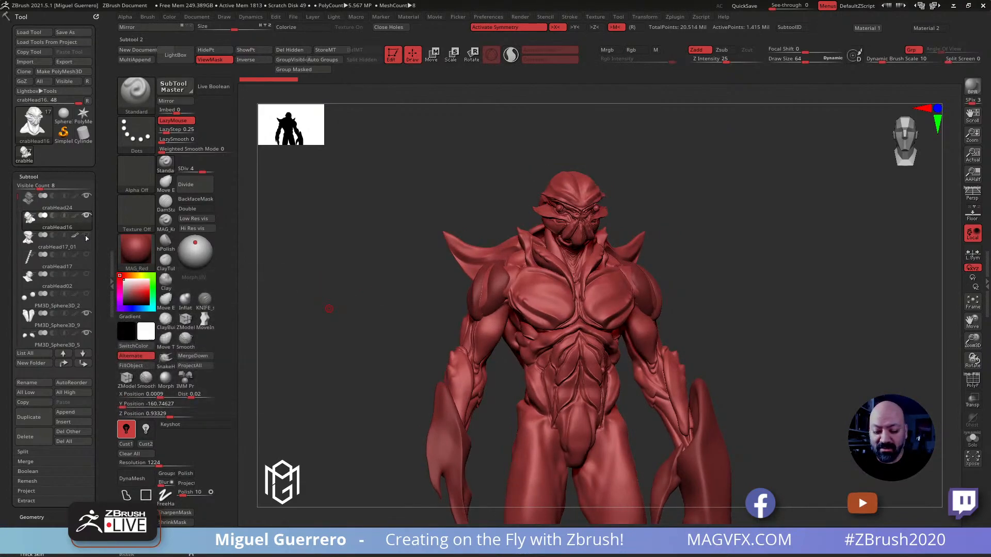
pyautogui.moveTo(327, 312)
pyautogui.mouseDown()
pyautogui.moveTo(351, 322)
pyautogui.moveTo(347, 332)
pyautogui.moveTo(327, 336)
pyautogui.moveTo(342, 331)
pyautogui.moveTo(346, 281)
pyautogui.moveTo(343, 297)
pyautogui.moveTo(330, 290)
pyautogui.moveTo(394, 291)
pyautogui.mouseUp()
pyautogui.keyDown('alt'); pyautogui.click(484, 267); pyautogui.keyUp('alt')
pyautogui.hotkey('ctrl', 'shift')
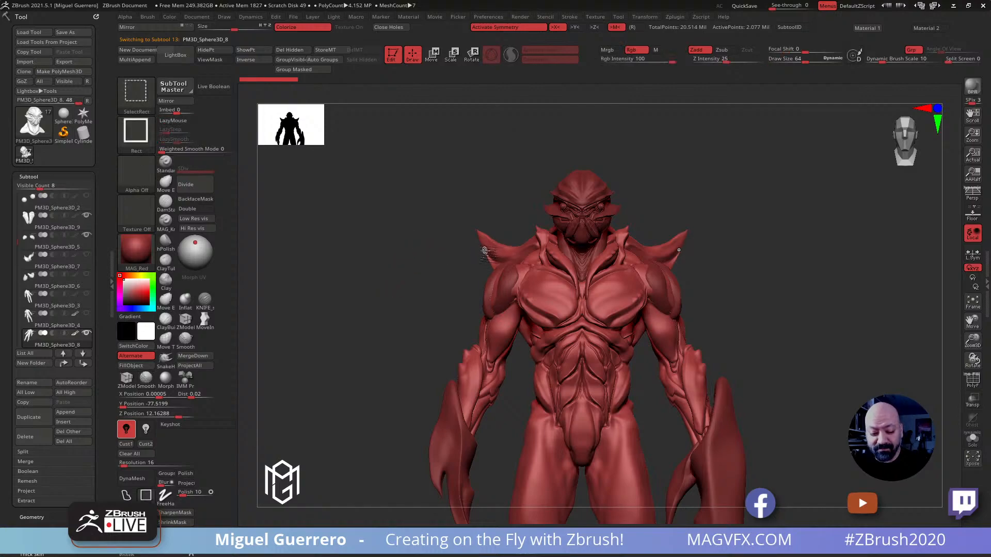
pyautogui.keyDown('ctrl'); pyautogui.keyDown('shift'); pyautogui.click(486, 252); pyautogui.keyUp('shift'); pyautogui.keyUp('ctrl')
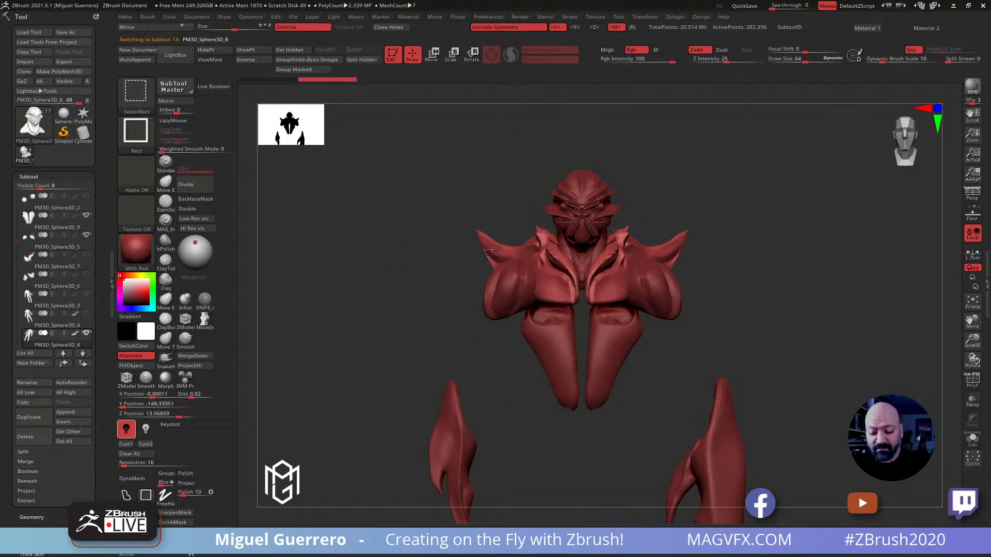
pyautogui.keyDown('ctrl'); pyautogui.keyDown('shift'); pyautogui.click(483, 251); pyautogui.keyUp('shift'); pyautogui.keyUp('ctrl')
pyautogui.moveTo(412, 250)
pyautogui.mouseDown()
pyautogui.moveTo(457, 248)
pyautogui.moveTo(424, 269)
pyautogui.moveTo(449, 250)
pyautogui.mouseUp()
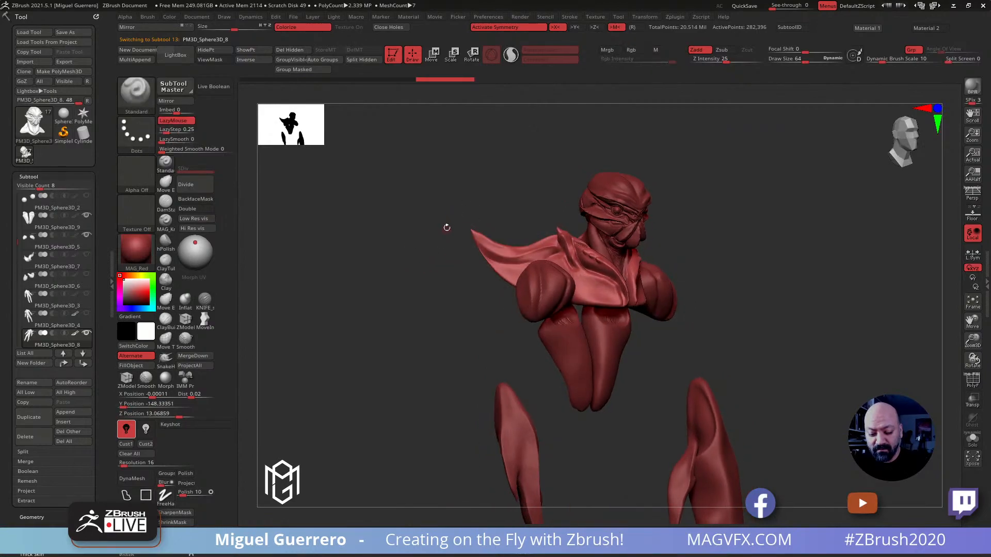
# Mask the large pointed spikes on both shoulders of the isolated collar
pyautogui.moveTo(452, 211)
pyautogui.keyDown('ctrl'); pyautogui.mouseDown()
pyautogui.moveTo(478, 282)
pyautogui.moveTo(515, 282)
pyautogui.mouseUp(); pyautogui.keyUp('ctrl')
pyautogui.click(126, 496)
pyautogui.moveTo(457, 223)
pyautogui.keyDown('ctrl'); pyautogui.mouseDown()
pyautogui.moveTo(480, 303)
pyautogui.moveTo(513, 285)
pyautogui.moveTo(551, 233)
pyautogui.moveTo(522, 206)
pyautogui.mouseUp(); pyautogui.keyUp('ctrl')
pyautogui.moveTo(432, 259)
pyautogui.mouseDown()
pyautogui.moveTo(391, 271)
pyautogui.moveTo(393, 279)
pyautogui.moveTo(389, 271)
pyautogui.mouseUp()
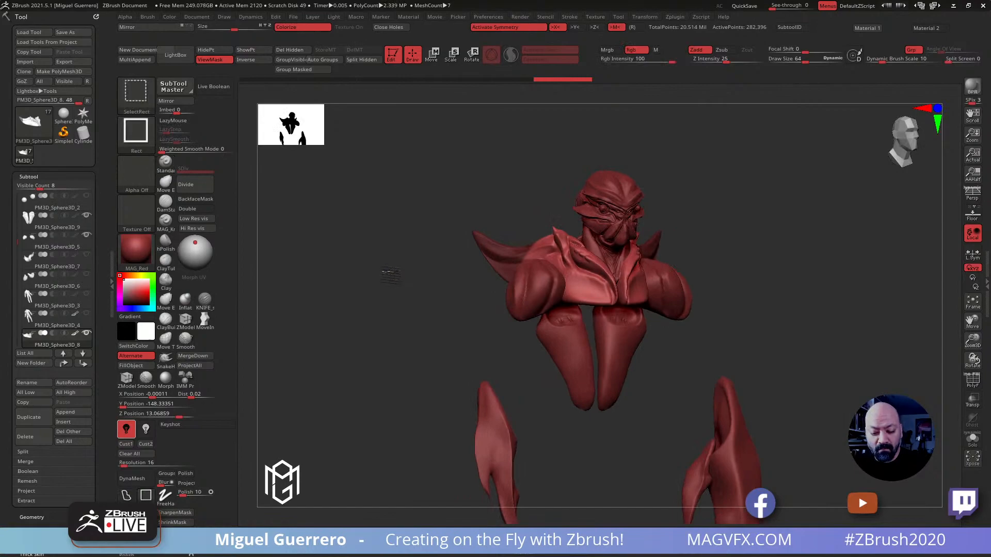
# Unhide the whole body, hide the masked shoulder spikes and delete the hidden geometry
pyautogui.keyDown('ctrl'); pyautogui.keyDown('shift'); pyautogui.click(390, 276); pyautogui.keyUp('shift'); pyautogui.keyUp('ctrl')
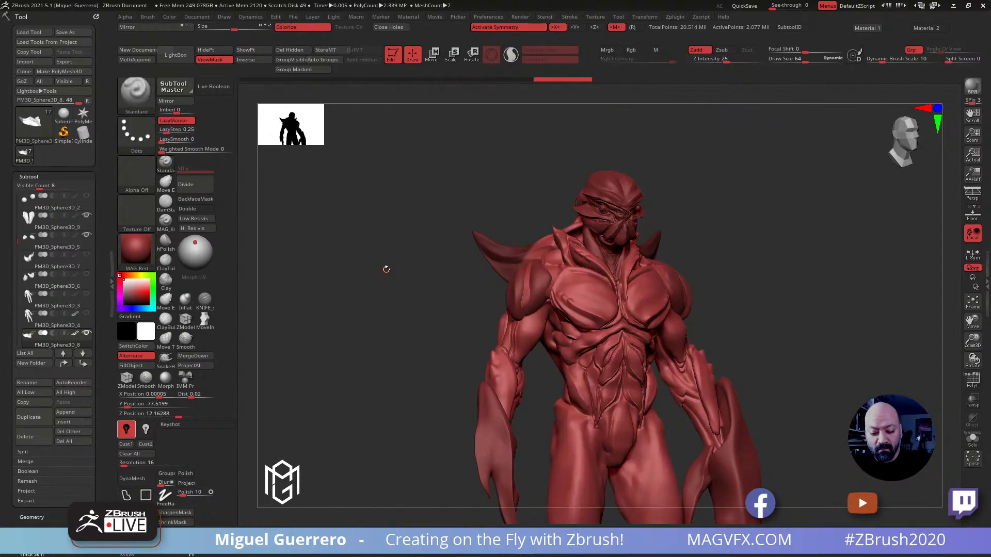
pyautogui.click(205, 50)
pyautogui.keyDown('ctrl'); pyautogui.keyDown('shift'); pyautogui.moveTo(349, 227); pyautogui.dragTo(360, 270); pyautogui.keyUp('shift'); pyautogui.keyUp('ctrl')
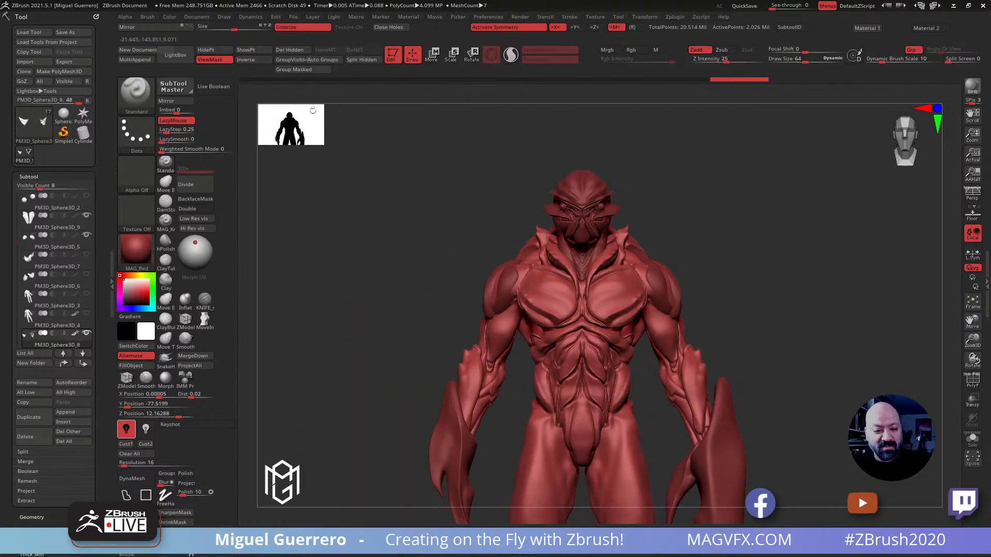
pyautogui.click(289, 50)
# Close the holes left in the body mesh where the shoulder spikes were removed
pyautogui.moveTo(400, 190); pyautogui.dragTo(417, 275)
pyautogui.moveTo(444, 395); pyautogui.dragTo(360, 348)
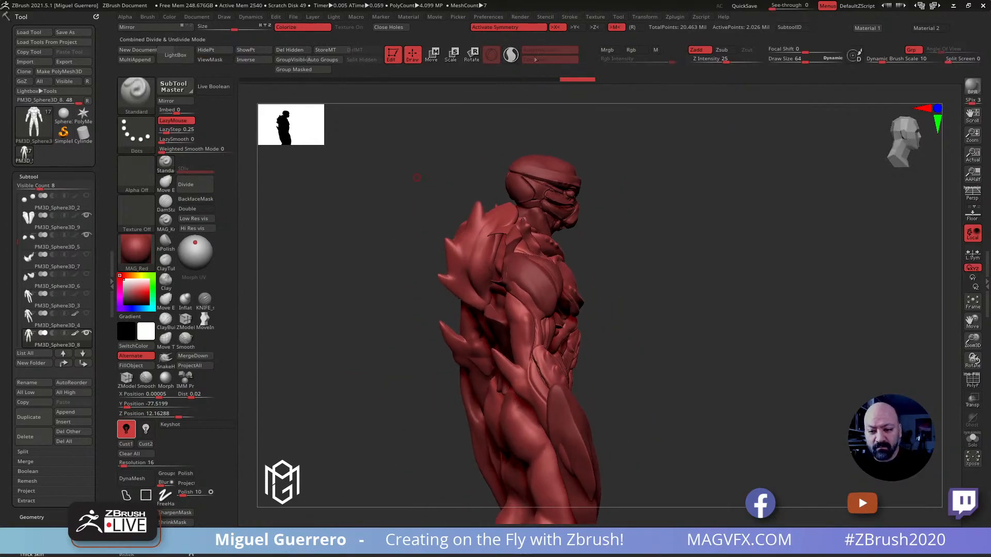
pyautogui.moveTo(400, 292)
pyautogui.mouseDown()
pyautogui.moveTo(376, 302)
pyautogui.moveTo(397, 278)
pyautogui.mouseUp()
pyautogui.moveTo(399, 279)
pyautogui.keyDown('ctrl'); pyautogui.mouseDown(button='right')
pyautogui.moveTo(382, 264)
pyautogui.moveTo(455, 260)
pyautogui.mouseUp(button='right'); pyautogui.keyUp('ctrl')
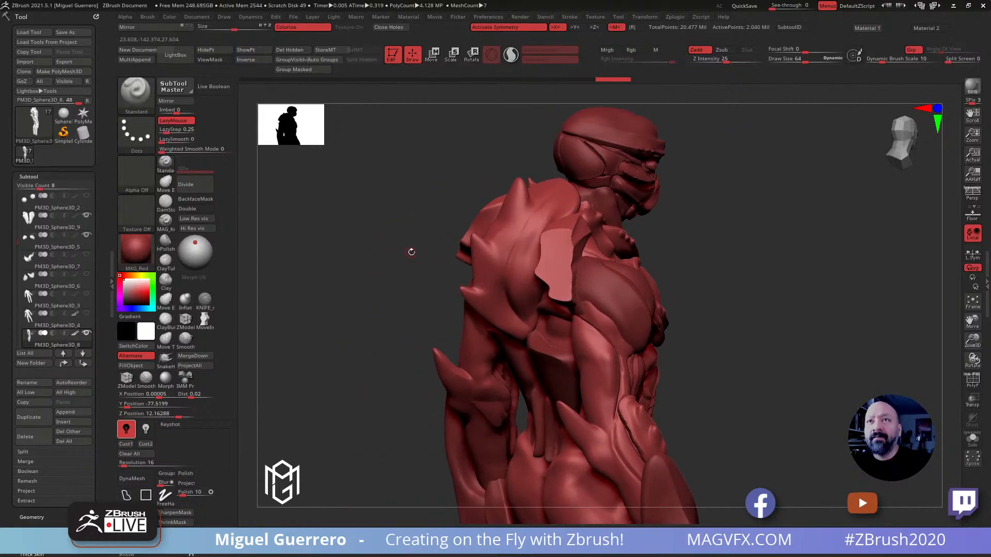
# Enlarge the brush to a draw size of 224 and set the dynamic brush scale to 20
pyautogui.press(']')
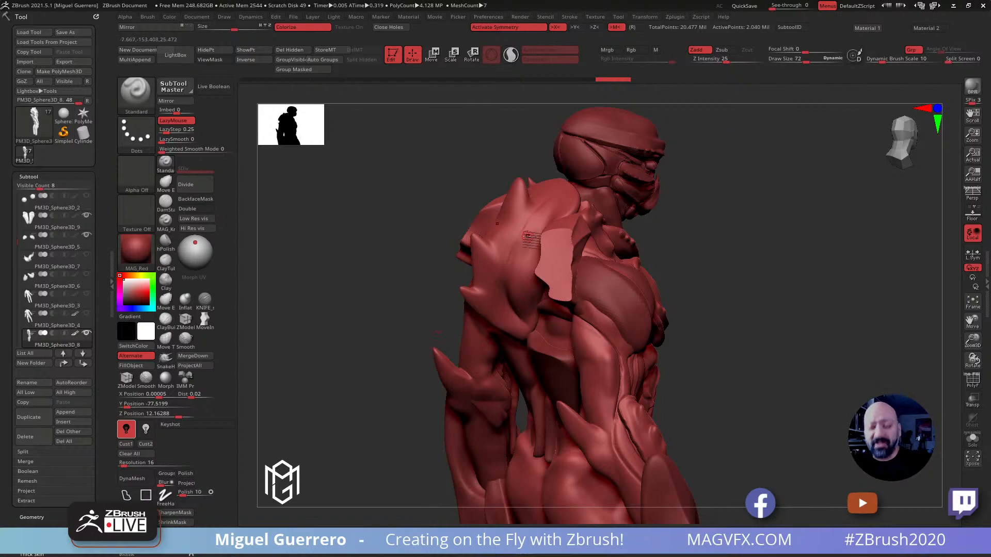
pyautogui.press(']')
pyautogui.press(']')
pyautogui.press(']')
pyautogui.press(']')
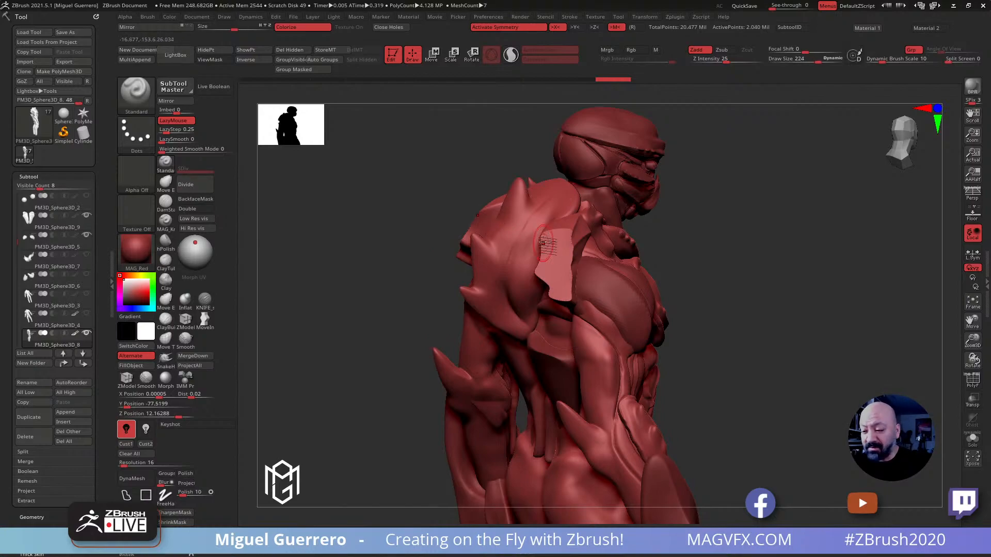
pyautogui.click(883, 62)
pyautogui.write('20')
pyautogui.press('Return')
pyautogui.moveTo(541, 261)
pyautogui.keyDown('shift'); pyautogui.mouseDown()
pyautogui.moveTo(543, 271)
pyautogui.moveTo(562, 271)
pyautogui.mouseUp(); pyautogui.keyUp('shift')
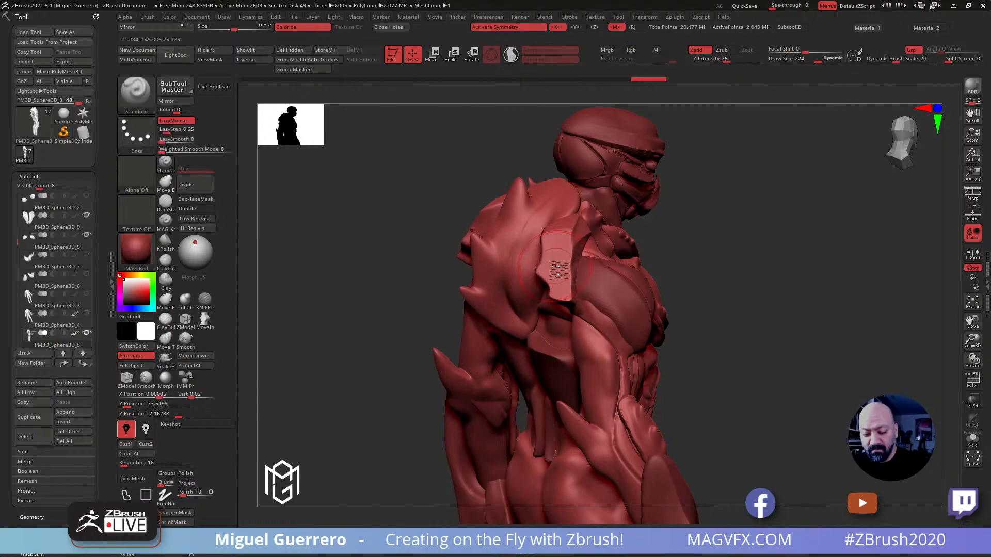
# Isolate the flat hole patch on the shoulder together with the surrounding collar polygroup
pyautogui.keyDown('ctrl'); pyautogui.keyDown('shift'); pyautogui.click(553, 263); pyautogui.keyUp('shift'); pyautogui.keyUp('ctrl')
pyautogui.moveTo(449, 223); pyautogui.dragTo(456, 233)
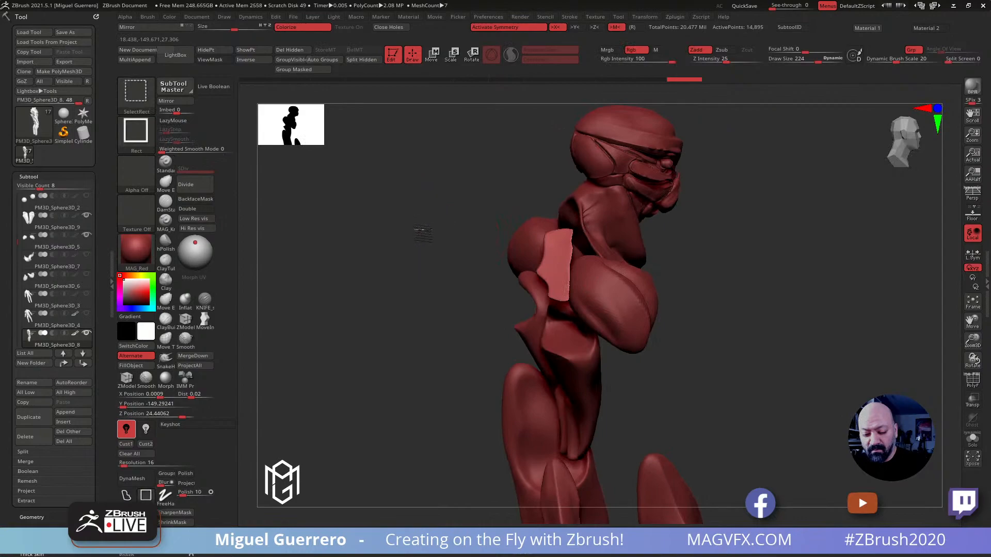
pyautogui.keyDown('ctrl'); pyautogui.keyDown('shift'); pyautogui.click(431, 235); pyautogui.keyUp('shift'); pyautogui.keyUp('ctrl')
pyautogui.keyDown('ctrl'); pyautogui.keyDown('shift'); pyautogui.click(565, 252); pyautogui.keyUp('shift'); pyautogui.keyUp('ctrl')
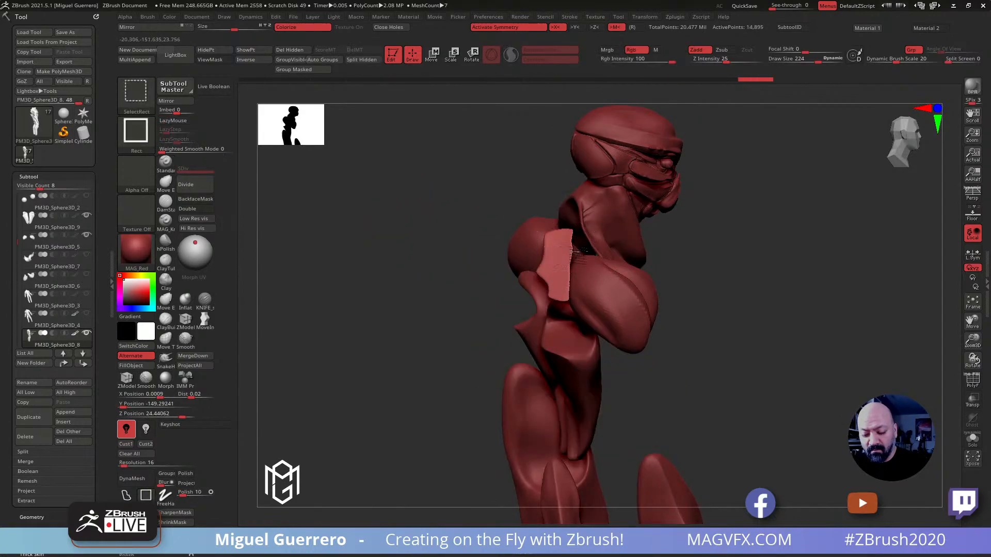
pyautogui.keyDown('ctrl'); pyautogui.keyDown('shift'); pyautogui.click(565, 252); pyautogui.keyUp('shift'); pyautogui.keyUp('ctrl')
pyautogui.moveTo(458, 239); pyautogui.dragTo(387, 236)
pyautogui.moveTo(357, 217)
pyautogui.keyDown('ctrl'); pyautogui.keyDown('shift'); pyautogui.mouseDown()
pyautogui.moveTo(372, 238)
pyautogui.moveTo(354, 237)
pyautogui.moveTo(385, 238)
pyautogui.mouseUp(); pyautogui.keyUp('shift'); pyautogui.keyUp('ctrl')
# Smooth the flat patch on the shoulder collar, using weighted smooth mode 1
pyautogui.keyDown('shift'); pyautogui.moveTo(558, 268); pyautogui.dragTo(567, 245); pyautogui.keyUp('shift')
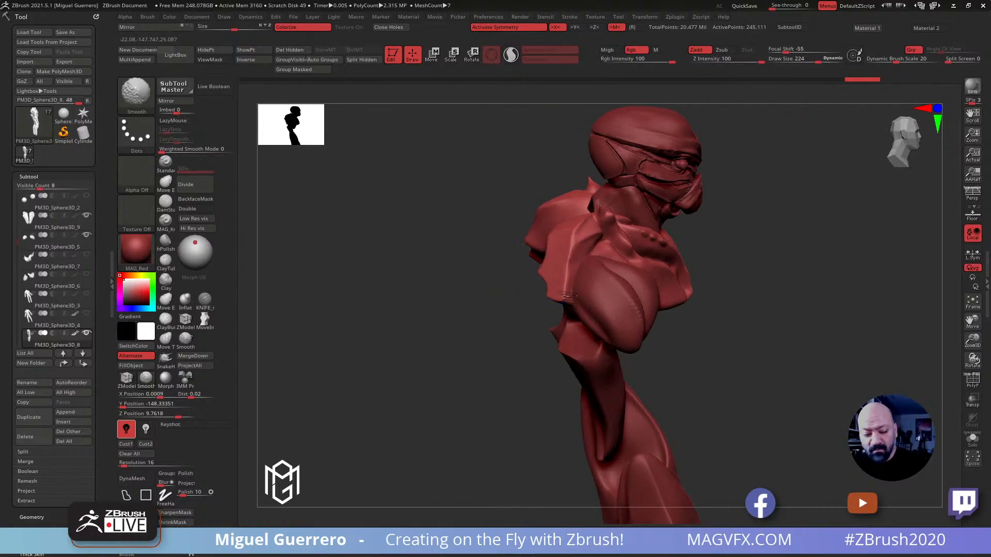
pyautogui.click(169, 151)
pyautogui.write('1')
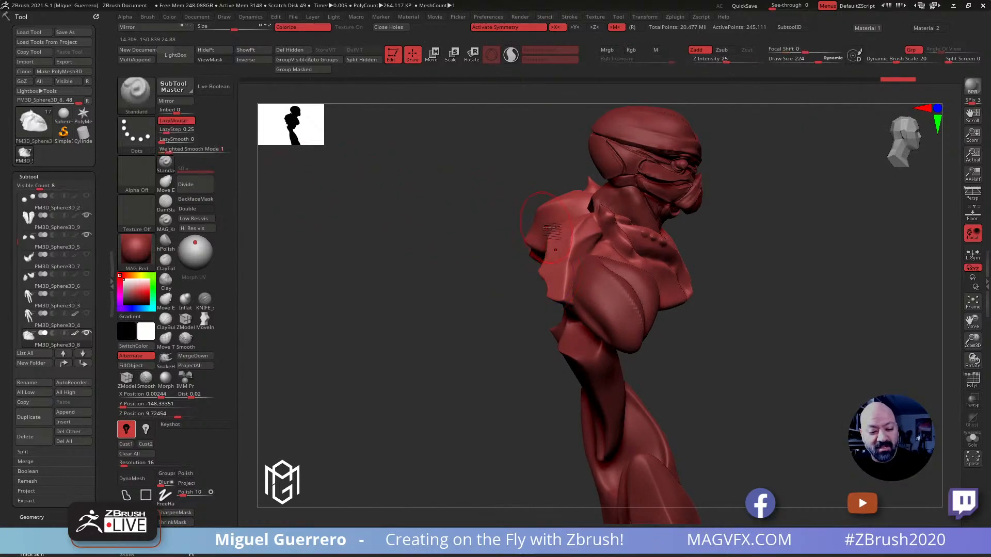
pyautogui.keyDown('shift'); pyautogui.moveTo(555, 253); pyautogui.dragTo(568, 249); pyautogui.keyUp('shift')
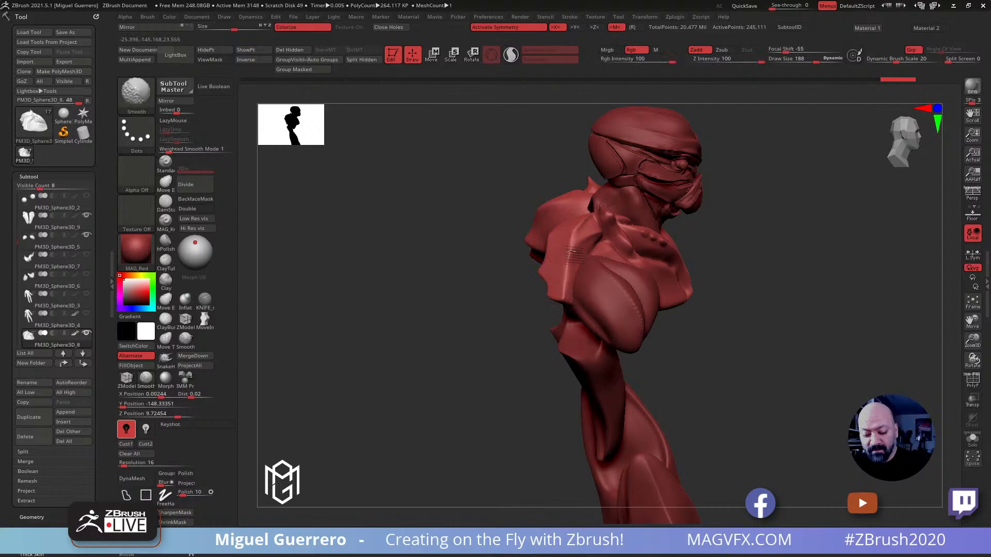
# Smooth the back and outer edges of the shoulder collar to blend in the patched areas
pyautogui.moveTo(448, 247); pyautogui.dragTo(532, 237)
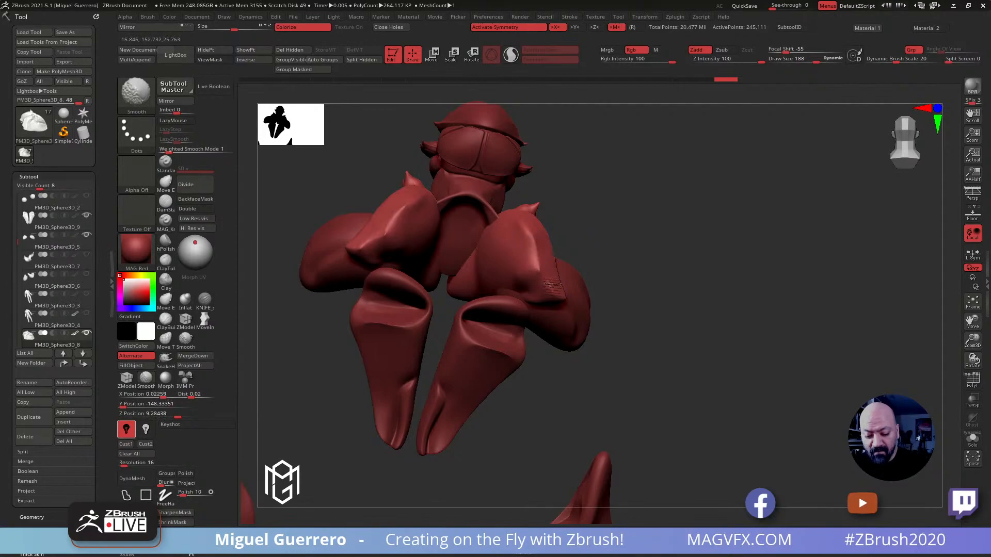
pyautogui.moveTo(536, 252)
pyautogui.keyDown('shift'); pyautogui.mouseDown()
pyautogui.moveTo(539, 264)
pyautogui.moveTo(555, 243)
pyautogui.mouseUp(); pyautogui.keyUp('shift')
pyautogui.moveTo(671, 321)
pyautogui.mouseDown()
pyautogui.moveTo(656, 325)
pyautogui.moveTo(501, 268)
pyautogui.mouseUp()
pyautogui.keyDown('ctrl'); pyautogui.moveTo(502, 269); pyautogui.dragTo(521, 294, button='right'); pyautogui.keyUp('ctrl')
pyautogui.moveTo(470, 268); pyautogui.dragTo(493, 269, button='right')
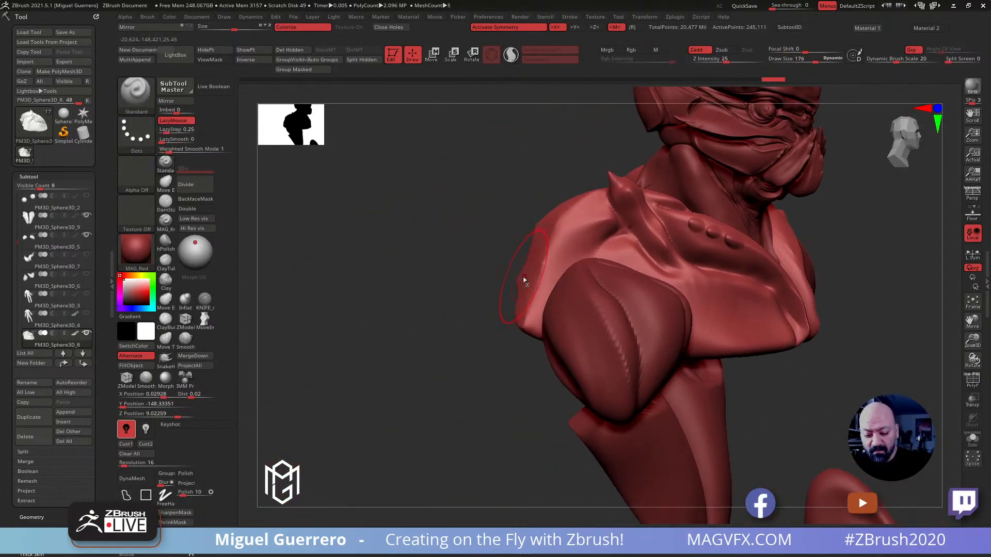
pyautogui.moveTo(518, 281)
pyautogui.mouseDown(button='right')
pyautogui.moveTo(430, 268)
pyautogui.moveTo(372, 223)
pyautogui.moveTo(397, 239)
pyautogui.moveTo(474, 236)
pyautogui.moveTo(505, 256)
pyautogui.moveTo(486, 245)
pyautogui.mouseUp(button='right')
# Unhide the whole body and smooth away the spikes along the upper back
pyautogui.keyDown('ctrl'); pyautogui.keyDown('shift'); pyautogui.click(396, 245); pyautogui.keyUp('shift'); pyautogui.keyUp('ctrl')
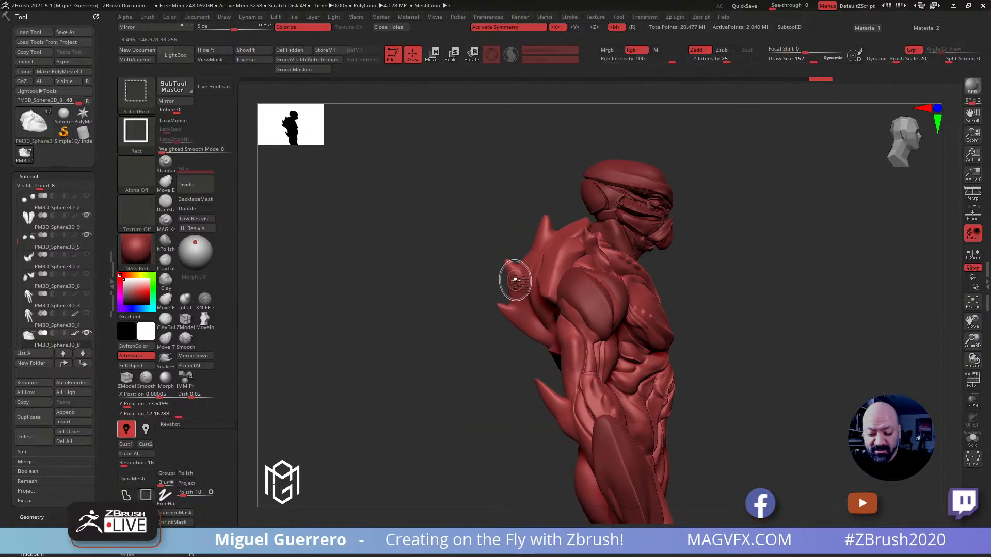
pyautogui.keyDown('ctrl'); pyautogui.keyDown('shift'); pyautogui.click(512, 279); pyautogui.keyUp('shift'); pyautogui.keyUp('ctrl')
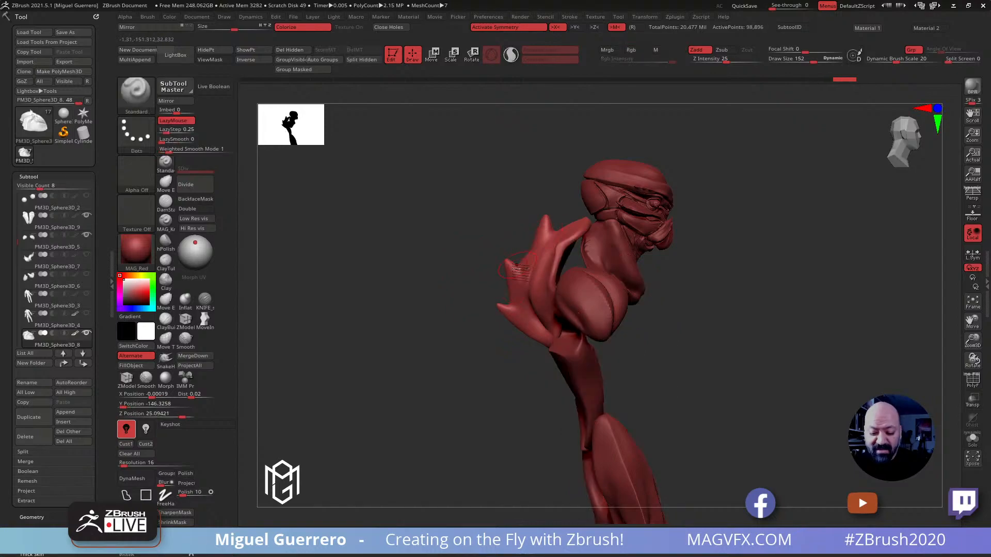
pyautogui.keyDown('alt'); pyautogui.moveTo(453, 265); pyautogui.dragTo(462, 221, button='right'); pyautogui.keyUp('alt')
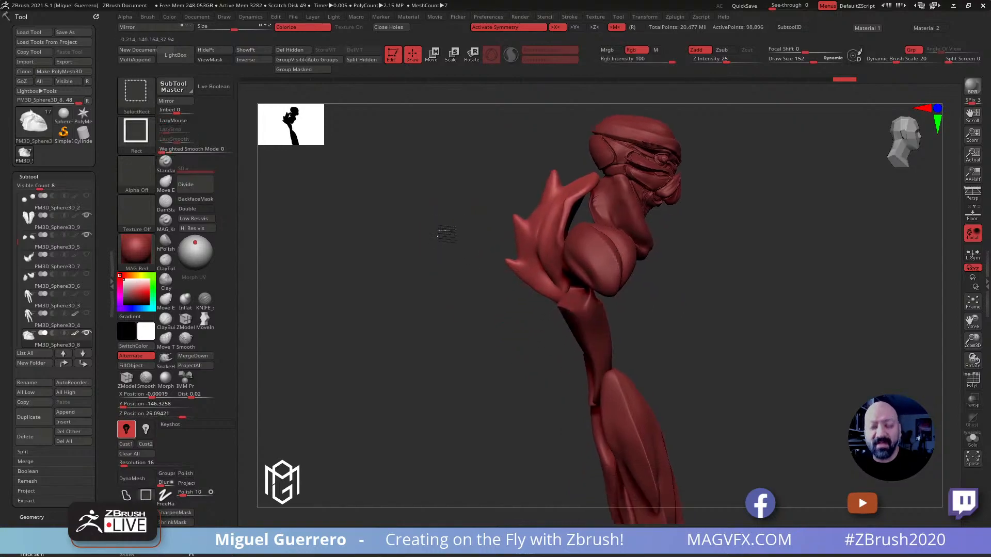
pyautogui.keyDown('ctrl'); pyautogui.keyDown('shift'); pyautogui.click(447, 235); pyautogui.keyUp('shift'); pyautogui.keyUp('ctrl')
pyautogui.press('shift')
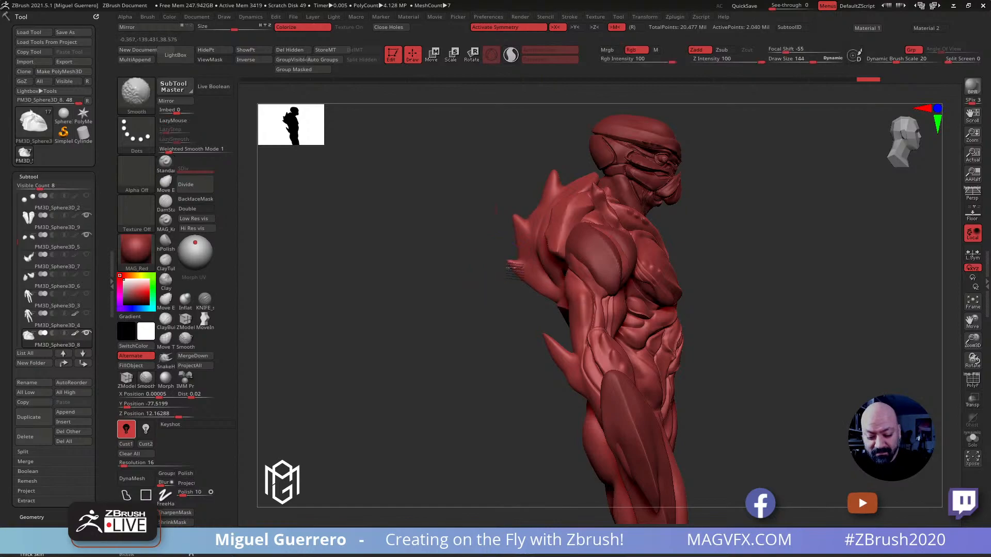
pyautogui.keyDown('shift'); pyautogui.moveTo(544, 173); pyautogui.dragTo(550, 190); pyautogui.keyUp('shift')
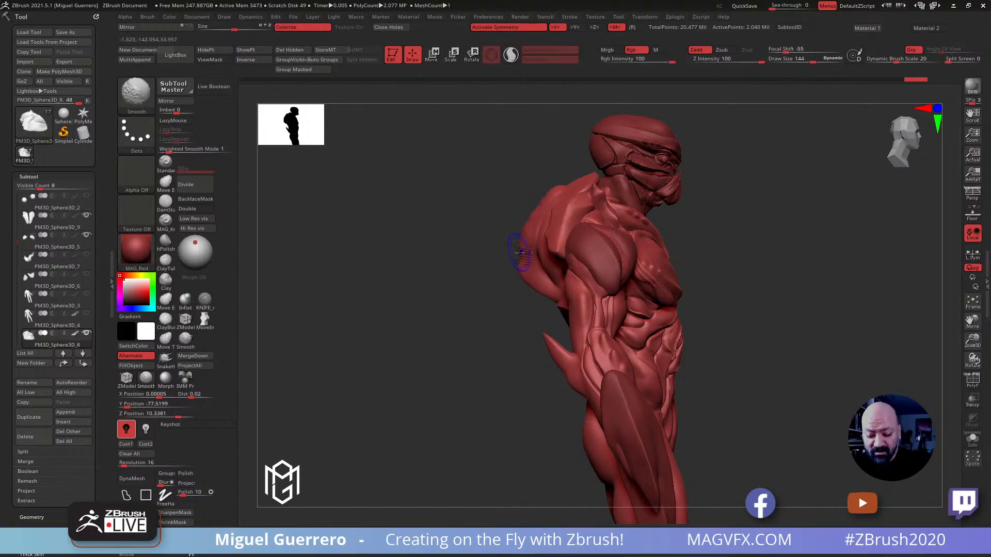
pyautogui.moveTo(525, 286); pyautogui.dragTo(514, 212)
# Pull three new curved spikes out of the upper back with the SnakeHook brush, reworking the last strokes
pyautogui.moveTo(753, 286); pyautogui.dragTo(438, 240)
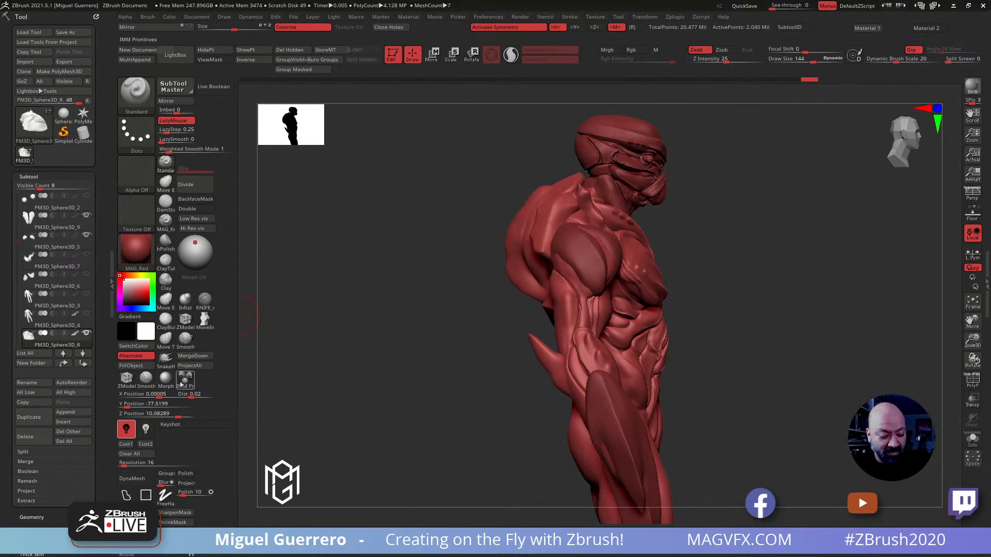
pyautogui.click(165, 358)
pyautogui.moveTo(534, 196); pyautogui.dragTo(509, 202)
pyautogui.moveTo(508, 238)
pyautogui.mouseDown()
pyautogui.moveTo(484, 262)
pyautogui.moveTo(510, 301)
pyautogui.moveTo(507, 315)
pyautogui.mouseUp()
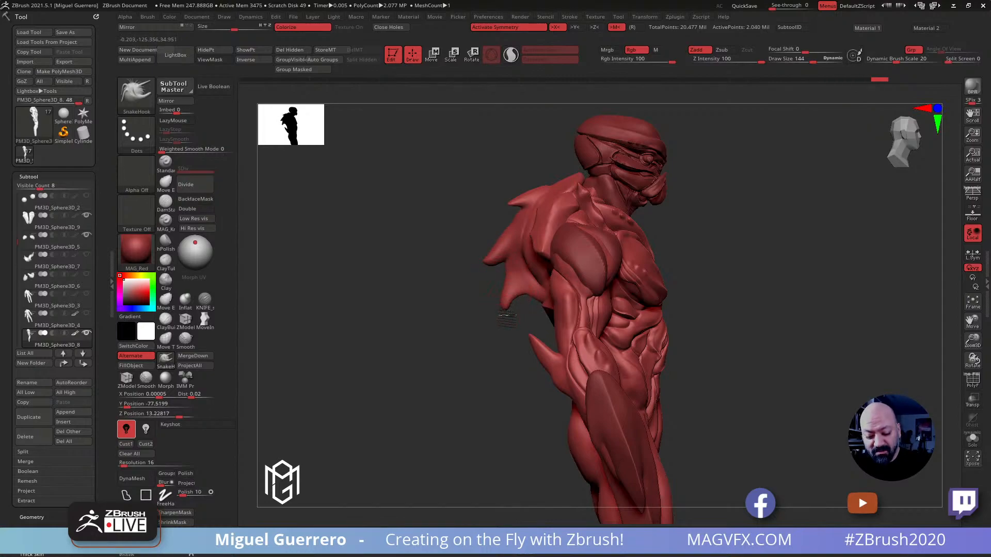
pyautogui.hotkey('ctrl', 'z')
pyautogui.hotkey('ctrl', 'z')
pyautogui.hotkey('ctrl', 'z')
pyautogui.moveTo(505, 311); pyautogui.dragTo(505, 313)
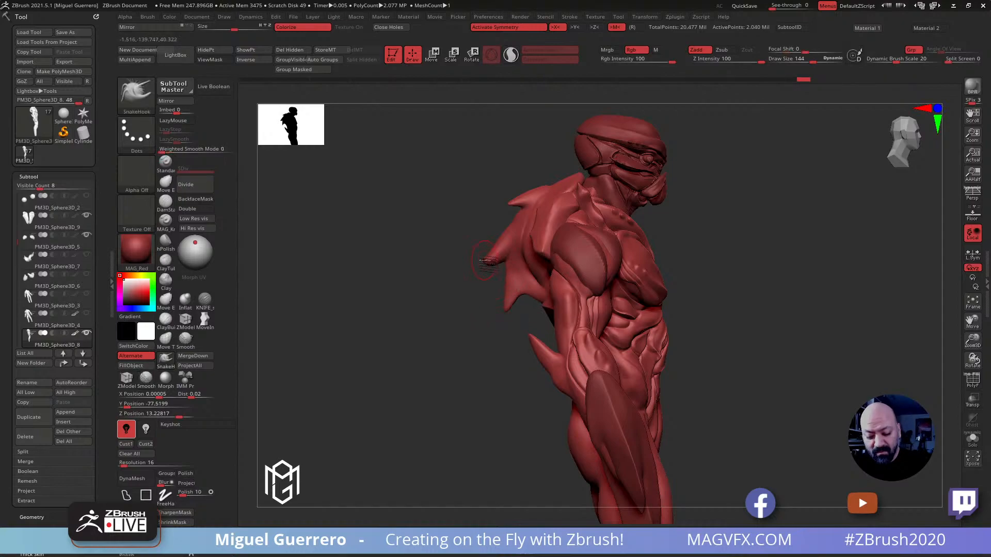
# Set the SnakeHook Z intensity to 42 and refine the shape of the back spikes
pyautogui.click(737, 61)
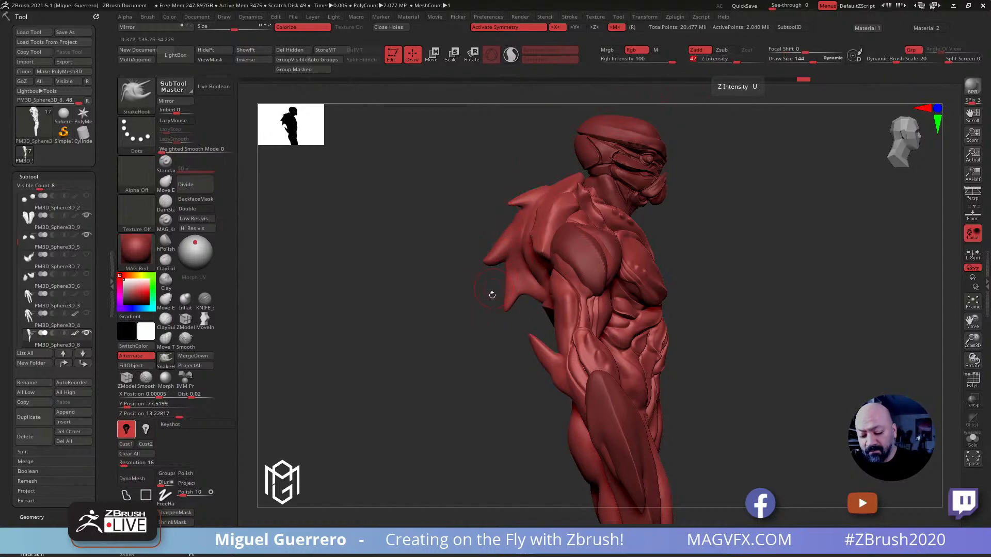
pyautogui.moveTo(488, 276); pyautogui.dragTo(496, 283)
pyautogui.keyDown('alt'); pyautogui.moveTo(422, 247); pyautogui.dragTo(452, 263); pyautogui.keyUp('alt')
pyautogui.keyDown('shift'); pyautogui.moveTo(515, 281); pyautogui.dragTo(526, 268); pyautogui.keyUp('shift')
pyautogui.moveTo(539, 219)
pyautogui.keyDown('shift'); pyautogui.mouseDown()
pyautogui.moveTo(550, 215)
pyautogui.moveTo(536, 221)
pyautogui.mouseUp(); pyautogui.keyUp('shift')
pyautogui.moveTo(525, 276); pyautogui.dragTo(516, 286)
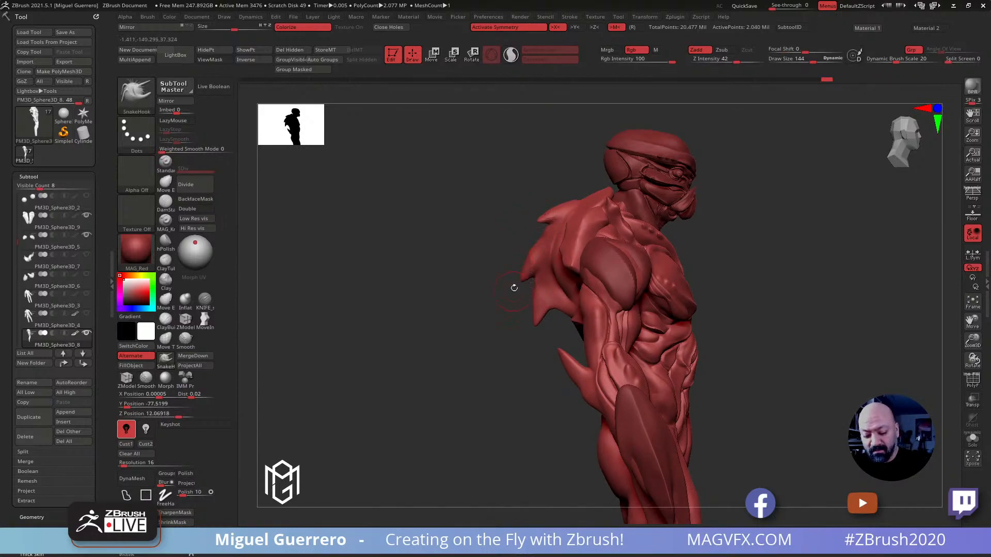
# Adjust the uppermost back spike with SnakeHook and undo the last stroke
pyautogui.moveTo(454, 292)
pyautogui.mouseDown()
pyautogui.moveTo(417, 262)
pyautogui.moveTo(451, 281)
pyautogui.moveTo(384, 256)
pyautogui.moveTo(417, 253)
pyautogui.mouseUp()
pyautogui.keyDown('shift'); pyautogui.moveTo(569, 240); pyautogui.dragTo(568, 245); pyautogui.keyUp('shift')
pyautogui.moveTo(368, 219); pyautogui.dragTo(413, 216)
pyautogui.moveTo(576, 230); pyautogui.dragTo(563, 242)
pyautogui.hotkey('ctrl', 'z')
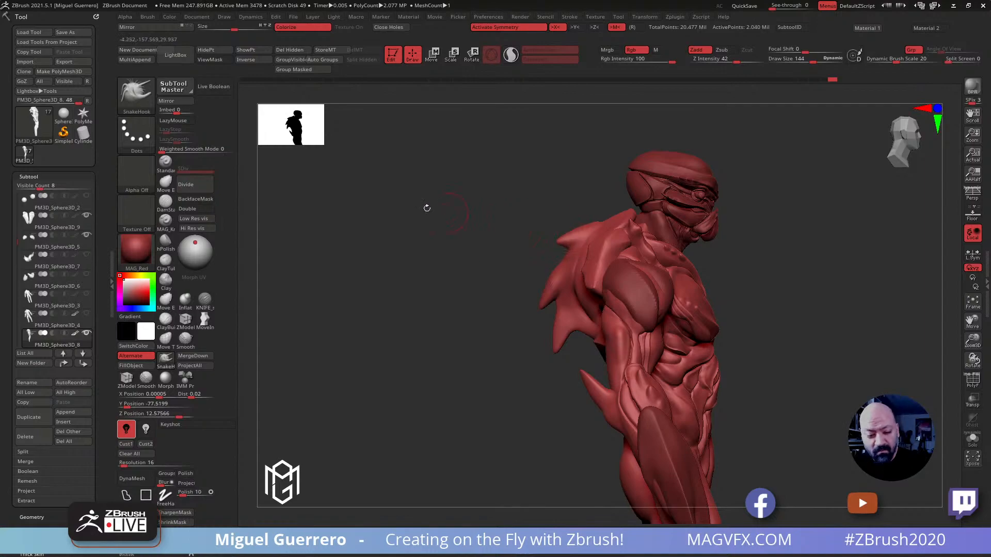
# Reshape the uppermost back spike and its base with the Move brush at a Z intensity of 19
pyautogui.click(165, 182)
pyautogui.press('b')
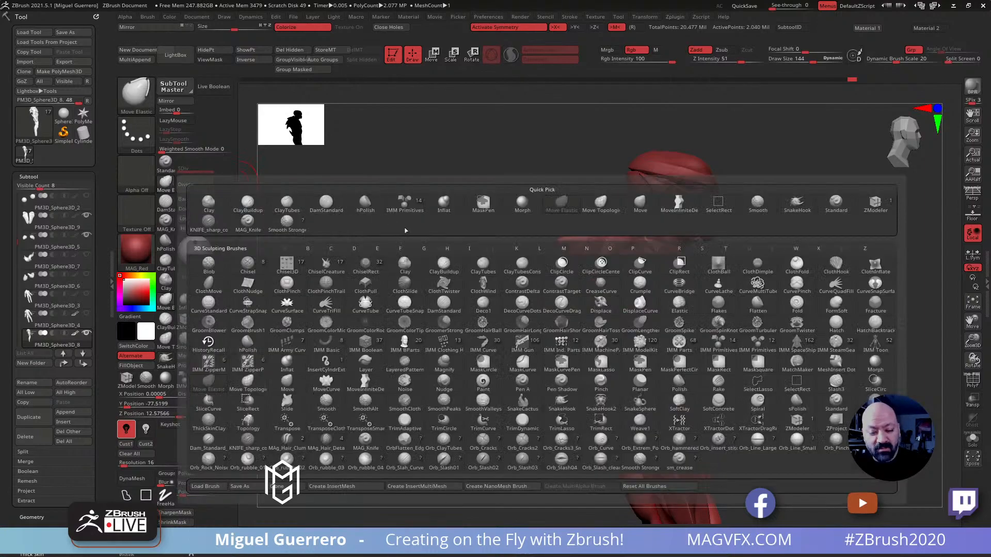
pyautogui.press('m')
pyautogui.press('v')
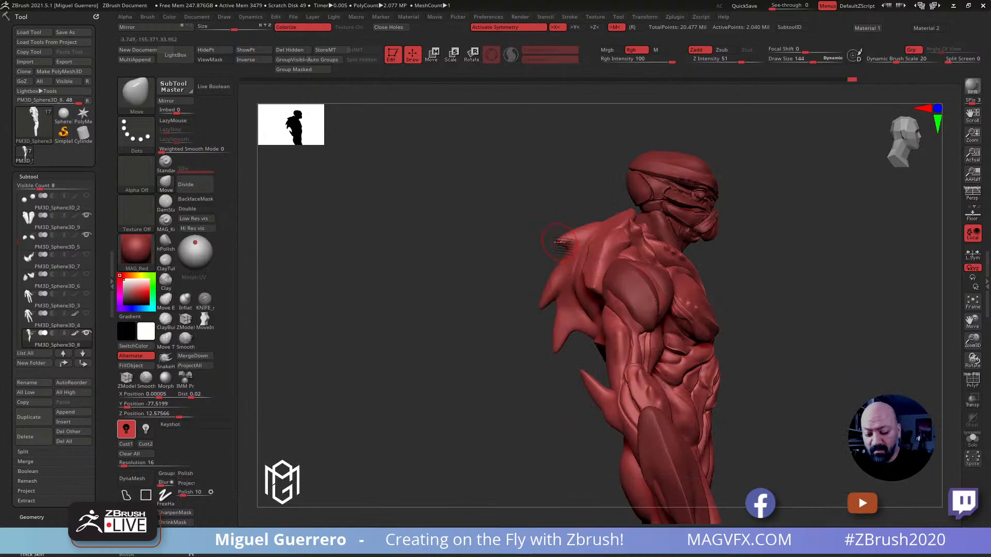
pyautogui.click(721, 60)
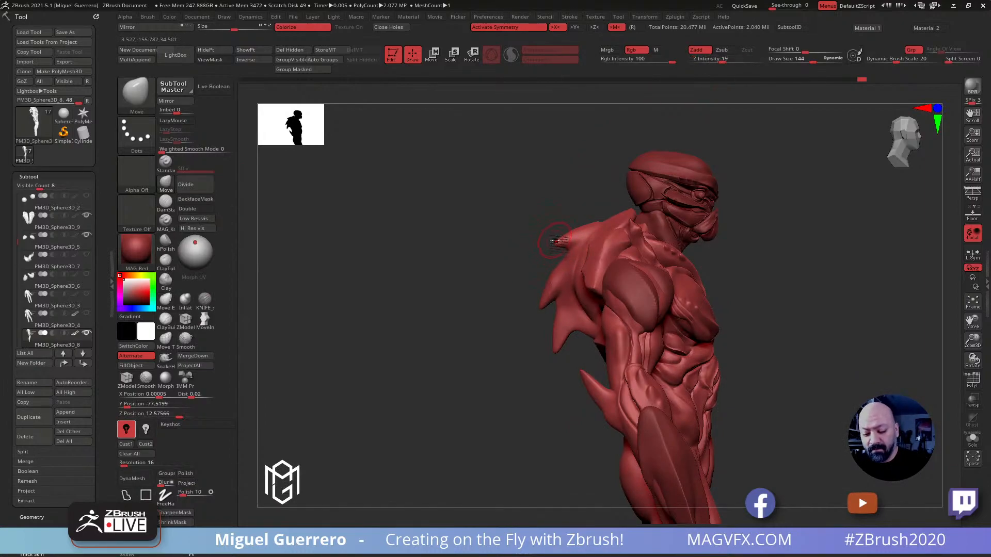
pyautogui.moveTo(520, 257)
pyautogui.mouseDown()
pyautogui.moveTo(539, 254)
pyautogui.moveTo(532, 250)
pyautogui.mouseUp()
pyautogui.moveTo(588, 224); pyautogui.dragTo(592, 220)
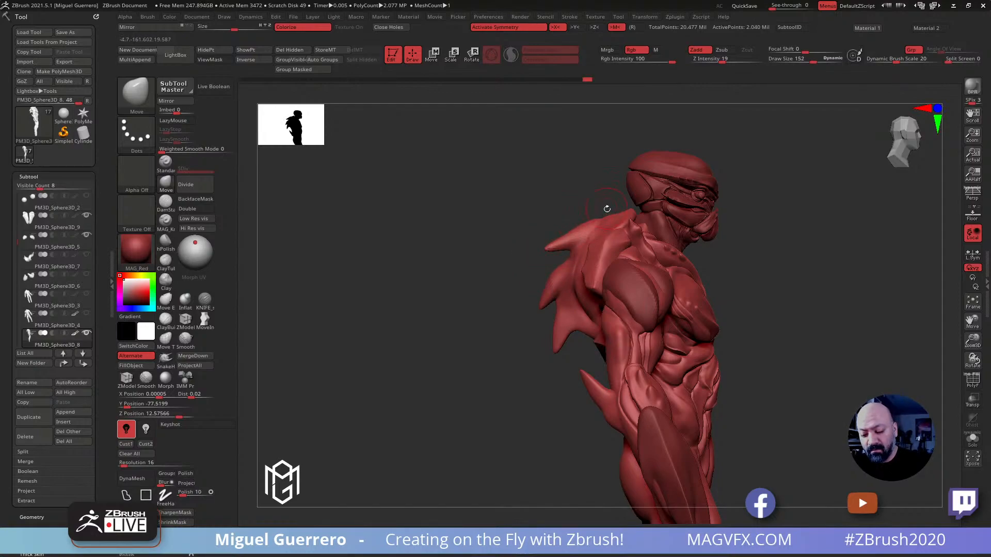
# Try to reshape the tip of the uppermost back spike with the Move brush
pyautogui.moveTo(550, 256); pyautogui.dragTo(548, 253)
pyautogui.moveTo(548, 253)
pyautogui.mouseDown(button='right')
pyautogui.moveTo(562, 246)
pyautogui.moveTo(504, 237)
pyautogui.moveTo(454, 194)
pyautogui.mouseUp(button='right')
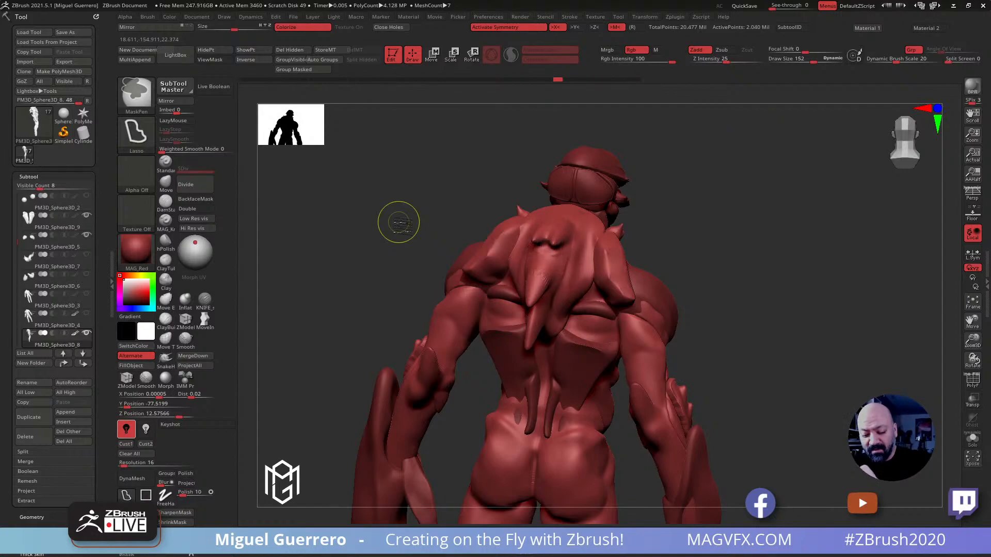
pyautogui.moveTo(397, 221)
pyautogui.mouseDown()
pyautogui.moveTo(389, 214)
pyautogui.moveTo(350, 261)
pyautogui.moveTo(248, 309)
pyautogui.mouseUp()
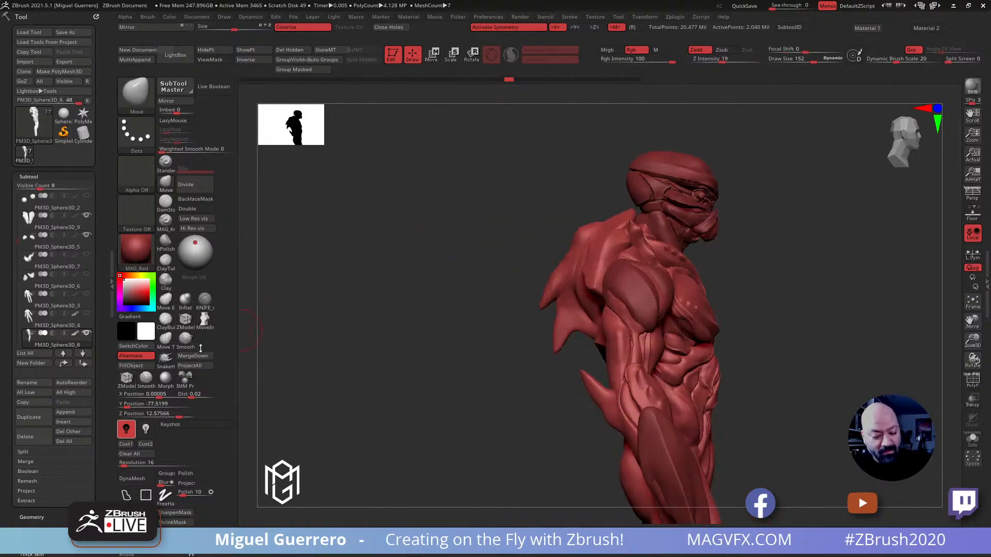
# Pull a new uppermost spike out of the upper back using the MoveInfiniteDepth brush at a Z intensity of 16
pyautogui.click(204, 320)
pyautogui.click(719, 60)
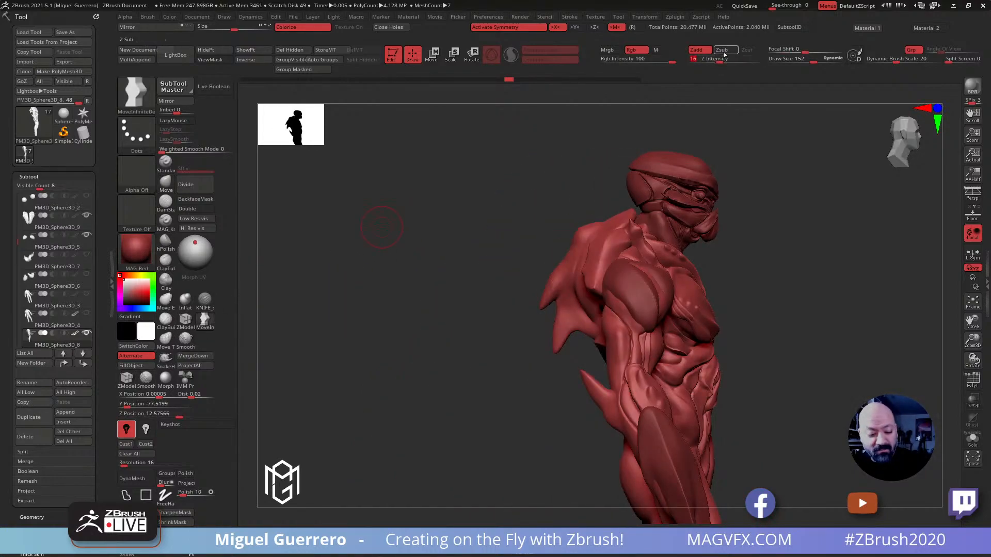
pyautogui.click(566, 240)
pyautogui.click(576, 264)
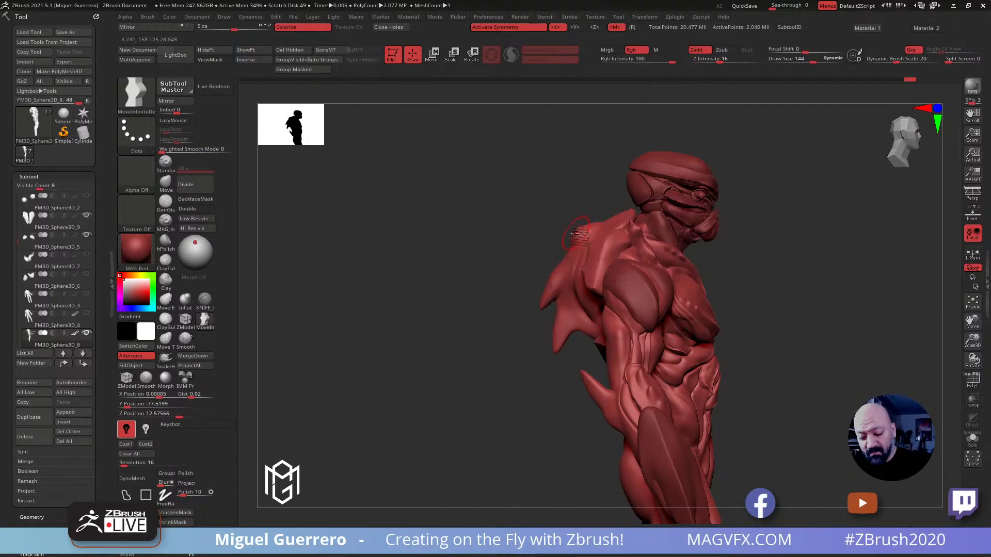
pyautogui.moveTo(548, 252); pyautogui.dragTo(553, 249)
pyautogui.moveTo(542, 248)
pyautogui.mouseDown()
pyautogui.moveTo(567, 258)
pyautogui.moveTo(546, 246)
pyautogui.moveTo(580, 224)
pyautogui.mouseUp()
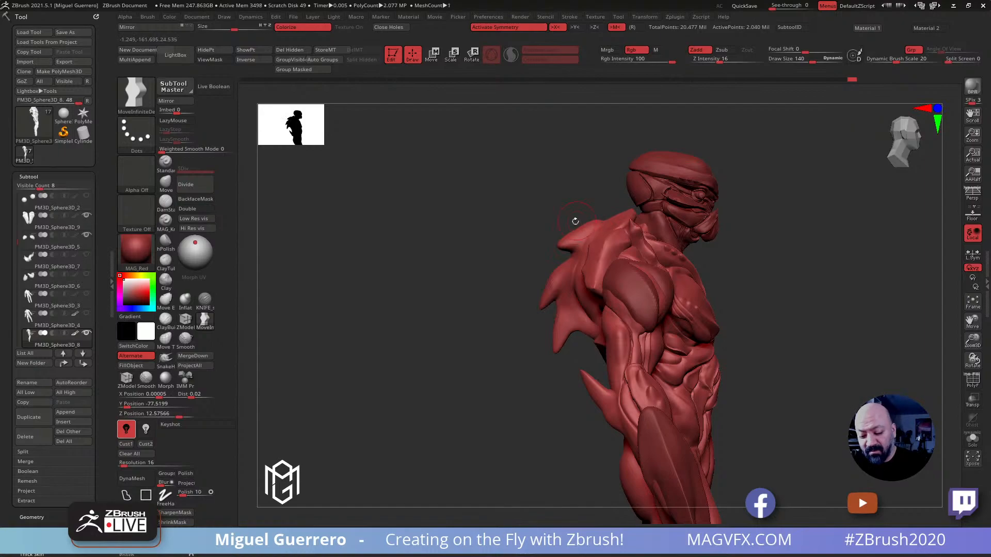
pyautogui.moveTo(538, 259)
pyautogui.mouseDown()
pyautogui.moveTo(537, 248)
pyautogui.moveTo(542, 257)
pyautogui.mouseUp()
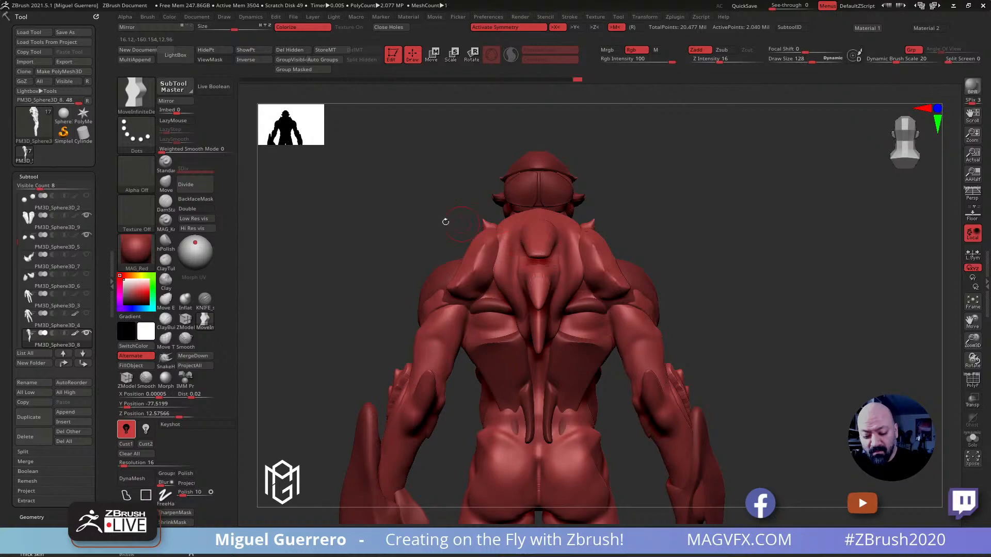
# Lengthen the uppermost back spike and curve it downward with the Move brush at a Z intensity of 19
pyautogui.click(166, 184)
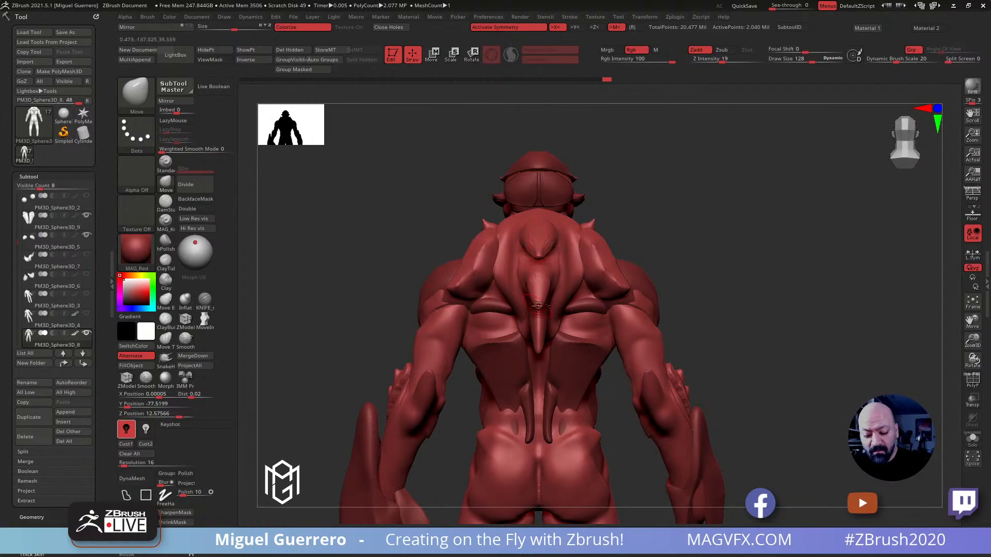
pyautogui.moveTo(447, 242); pyautogui.dragTo(505, 258)
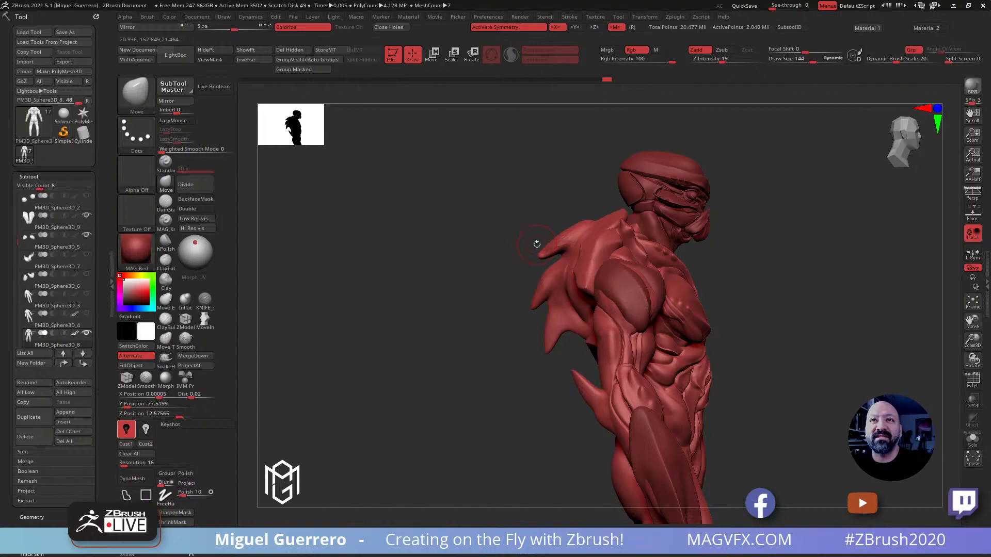
pyautogui.moveTo(569, 222); pyautogui.dragTo(576, 209)
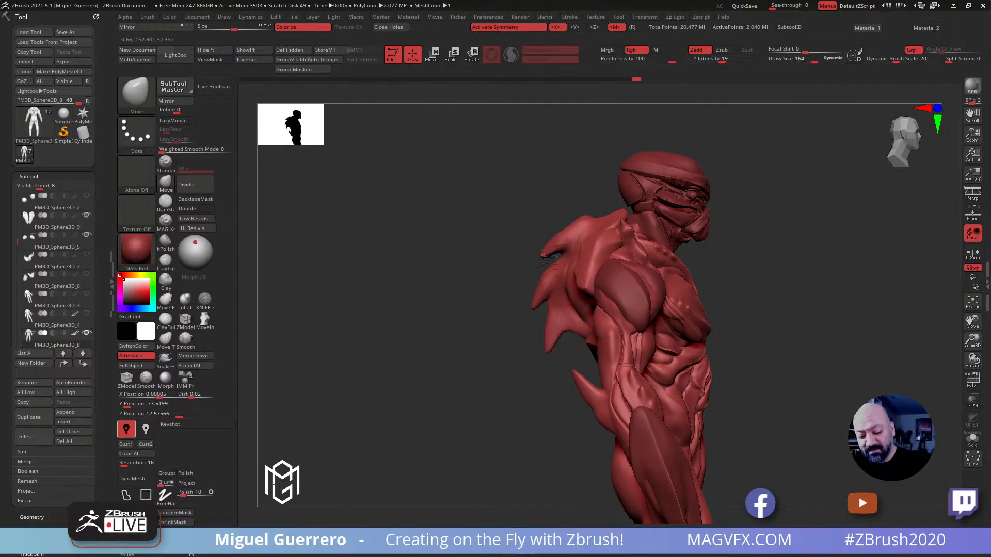
pyautogui.moveTo(540, 256); pyautogui.dragTo(543, 259)
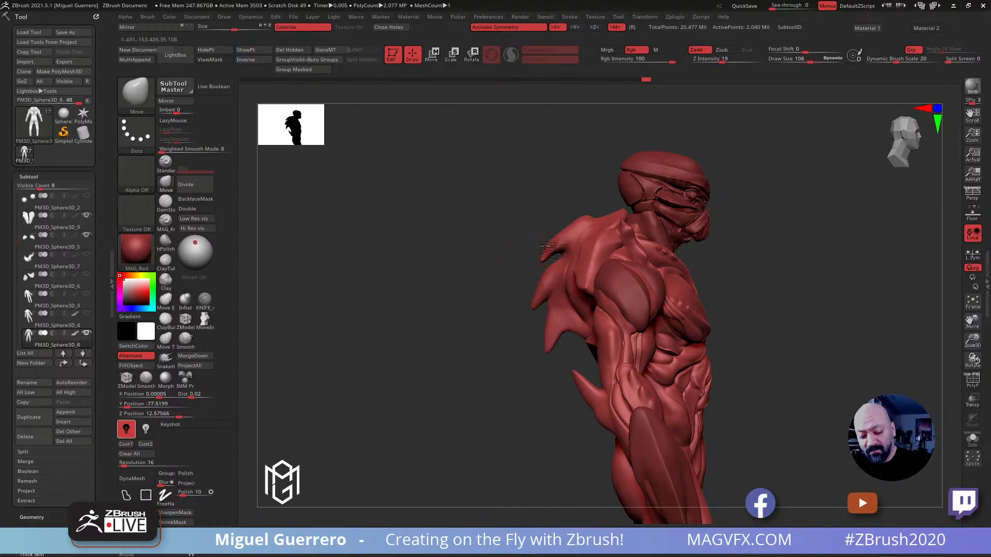
pyautogui.moveTo(563, 229); pyautogui.dragTo(560, 219)
# Isolate the spiked upper-back polygroup and split it from the rest of the body into its own subtool
pyautogui.click(972, 380)
pyautogui.moveTo(475, 248)
pyautogui.keyDown('ctrl'); pyautogui.mouseDown(button='right')
pyautogui.moveTo(442, 261)
pyautogui.moveTo(467, 245)
pyautogui.moveTo(396, 219)
pyautogui.moveTo(432, 242)
pyautogui.moveTo(374, 219)
pyautogui.moveTo(373, 210)
pyautogui.mouseUp(button='right'); pyautogui.keyUp('ctrl')
pyautogui.keyDown('ctrl'); pyautogui.keyDown('shift'); pyautogui.click(549, 293); pyautogui.keyUp('shift'); pyautogui.keyUp('ctrl')
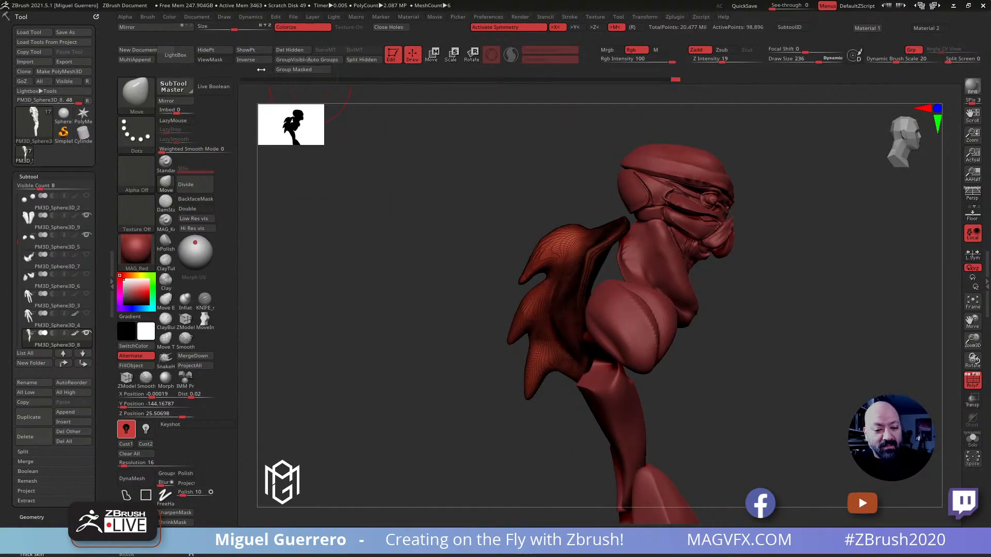
pyautogui.click(361, 60)
pyautogui.moveTo(451, 294); pyautogui.dragTo(508, 268, button='right')
# DynaMesh the separated back-spike piece at resolution 16 with the wireframe display turned off
pyautogui.click(972, 380)
pyautogui.moveTo(330, 261)
pyautogui.mouseDown()
pyautogui.moveTo(413, 242)
pyautogui.moveTo(419, 255)
pyautogui.moveTo(372, 247)
pyautogui.moveTo(423, 261)
pyautogui.moveTo(416, 236)
pyautogui.moveTo(500, 347)
pyautogui.mouseUp()
pyautogui.click(132, 478)
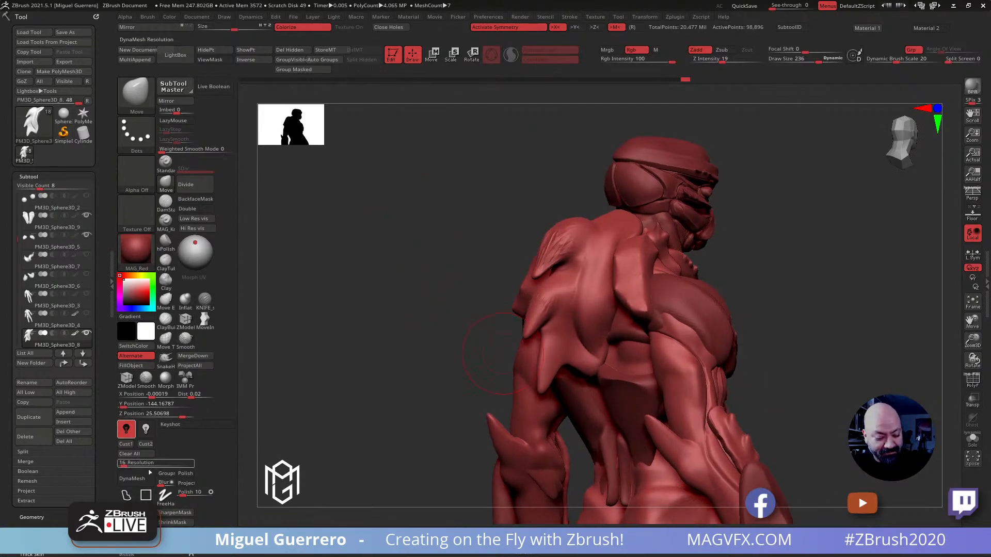
pyautogui.keyDown('ctrl'); pyautogui.moveTo(509, 228); pyautogui.dragTo(513, 264, button='right'); pyautogui.keyUp('ctrl')
pyautogui.hotkey('shift', 'f')
pyautogui.moveTo(578, 237)
pyautogui.keyDown('ctrl'); pyautogui.mouseDown(button='right')
pyautogui.moveTo(576, 281)
pyautogui.moveTo(567, 238)
pyautogui.mouseUp(button='right'); pyautogui.keyUp('ctrl')
pyautogui.click(971, 381)
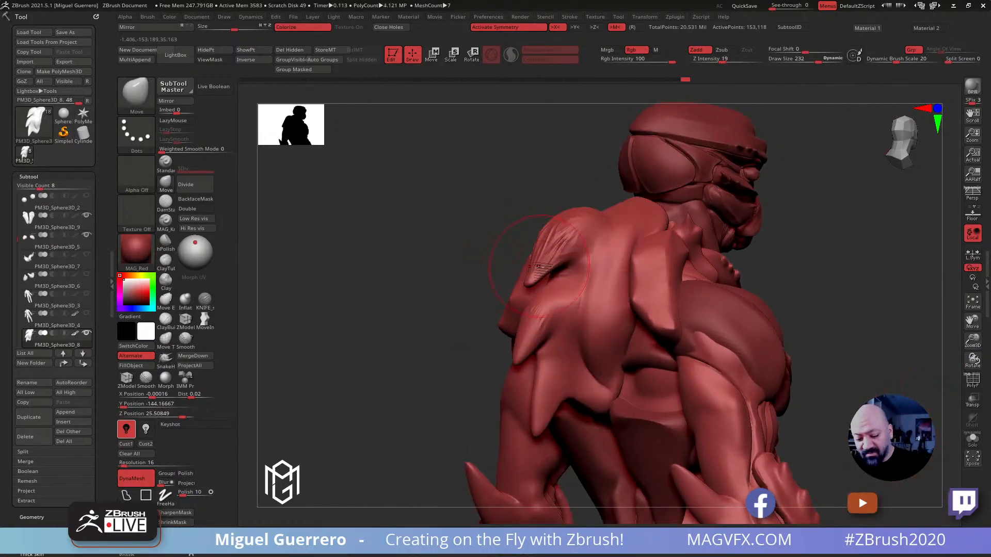
# Reshape the upper and middle back spikes with a smaller Move brush
pyautogui.press('[')
pyautogui.keyDown('shift'); pyautogui.moveTo(534, 271); pyautogui.dragTo(562, 232); pyautogui.keyUp('shift')
pyautogui.moveTo(547, 299)
pyautogui.keyDown('shift'); pyautogui.mouseDown()
pyautogui.moveTo(521, 345)
pyautogui.moveTo(588, 297)
pyautogui.moveTo(551, 373)
pyautogui.mouseUp(); pyautogui.keyUp('shift')
pyautogui.moveTo(483, 304)
pyautogui.mouseDown()
pyautogui.moveTo(409, 302)
pyautogui.moveTo(434, 247)
pyautogui.mouseUp()
pyautogui.keyDown('ctrl'); pyautogui.moveTo(404, 305); pyautogui.dragTo(370, 267, button='right'); pyautogui.keyUp('ctrl')
pyautogui.moveTo(458, 243)
pyautogui.keyDown('alt'); pyautogui.mouseDown(button='right')
pyautogui.moveTo(460, 212)
pyautogui.moveTo(508, 300)
pyautogui.mouseUp(button='right'); pyautogui.keyUp('alt')
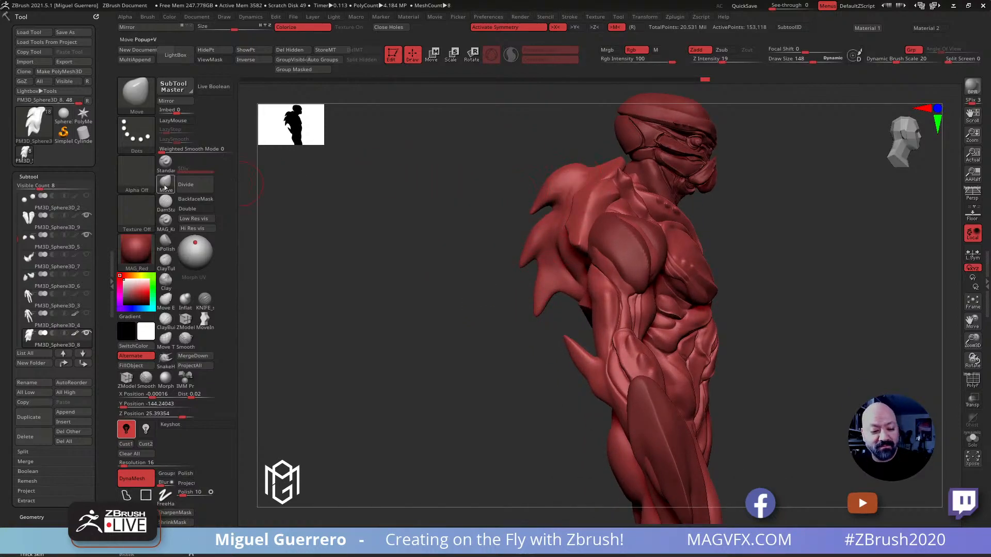
# Refine the spikes' side silhouette and nudge the back piece behind the shoulder with a Move brush at draw size 192
pyautogui.press(']')
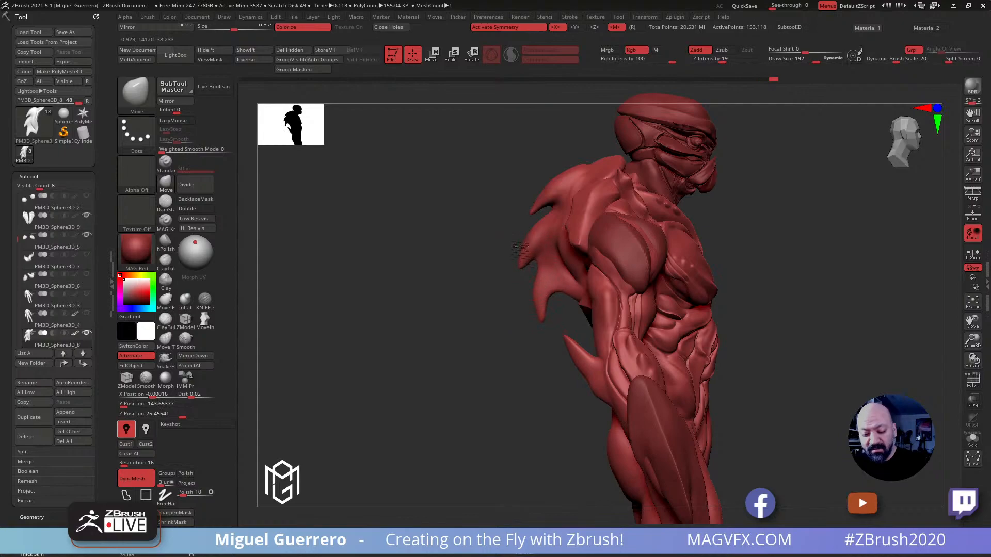
pyautogui.moveTo(464, 237)
pyautogui.mouseDown()
pyautogui.moveTo(429, 188)
pyautogui.moveTo(371, 176)
pyautogui.moveTo(406, 180)
pyautogui.mouseUp()
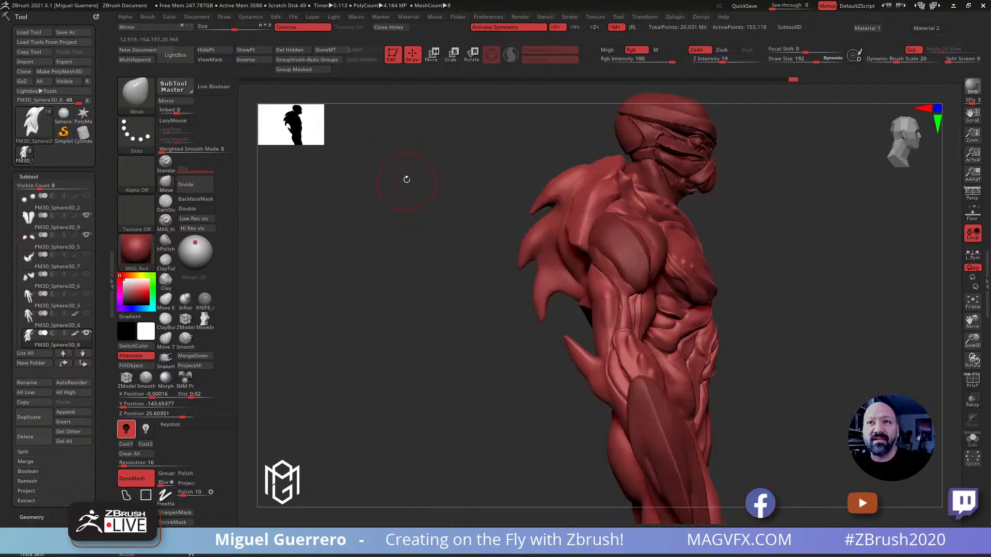
pyautogui.moveTo(424, 214)
pyautogui.mouseDown()
pyautogui.moveTo(398, 246)
pyautogui.moveTo(363, 248)
pyautogui.moveTo(431, 223)
pyautogui.mouseUp()
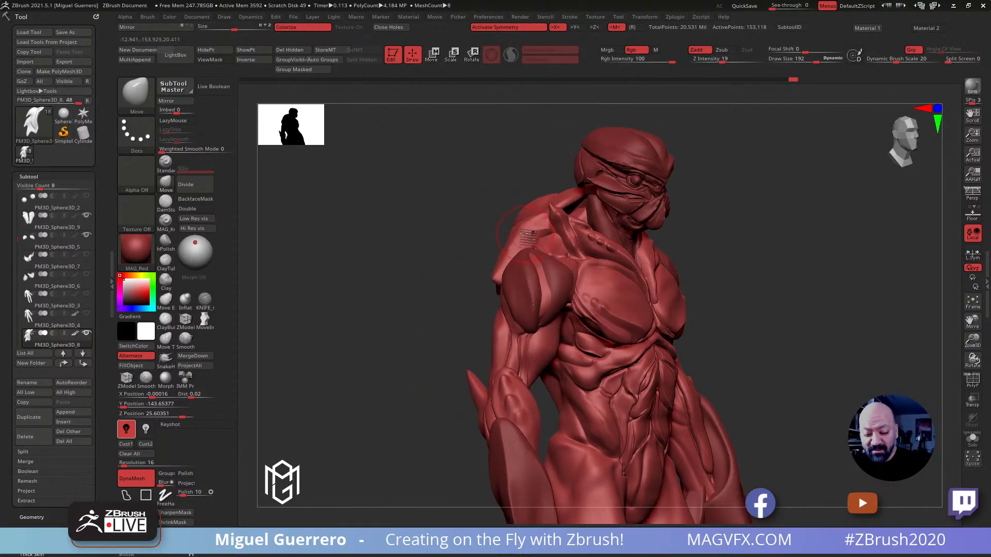
pyautogui.moveTo(517, 248)
pyautogui.keyDown('shift'); pyautogui.mouseDown()
pyautogui.moveTo(530, 235)
pyautogui.moveTo(518, 244)
pyautogui.mouseUp(); pyautogui.keyUp('shift')
pyautogui.moveTo(405, 236)
pyautogui.mouseDown()
pyautogui.moveTo(385, 248)
pyautogui.moveTo(390, 284)
pyautogui.moveTo(376, 300)
pyautogui.moveTo(387, 302)
pyautogui.mouseUp()
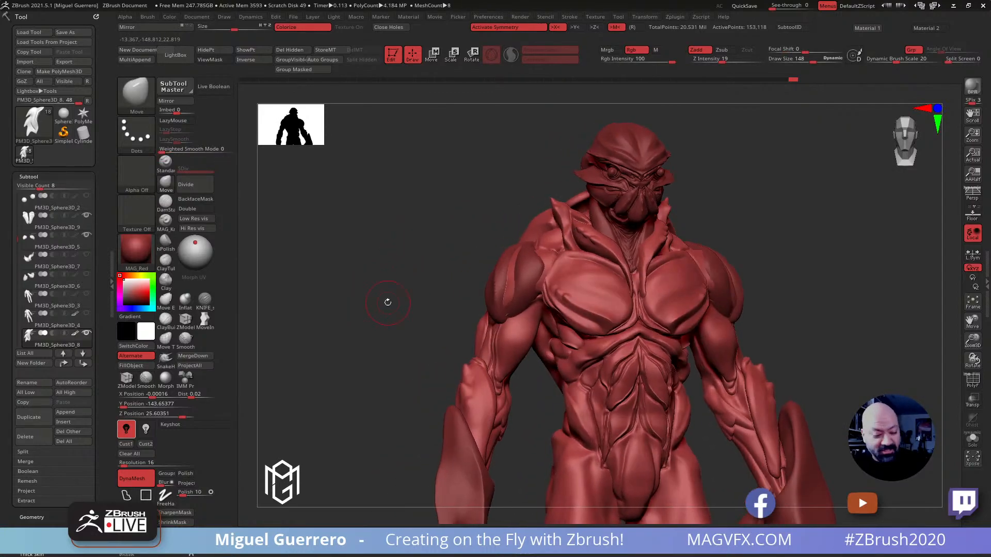
# Append a Sphere3D as a new subtool and make it the active subtool
pyautogui.click(70, 416)
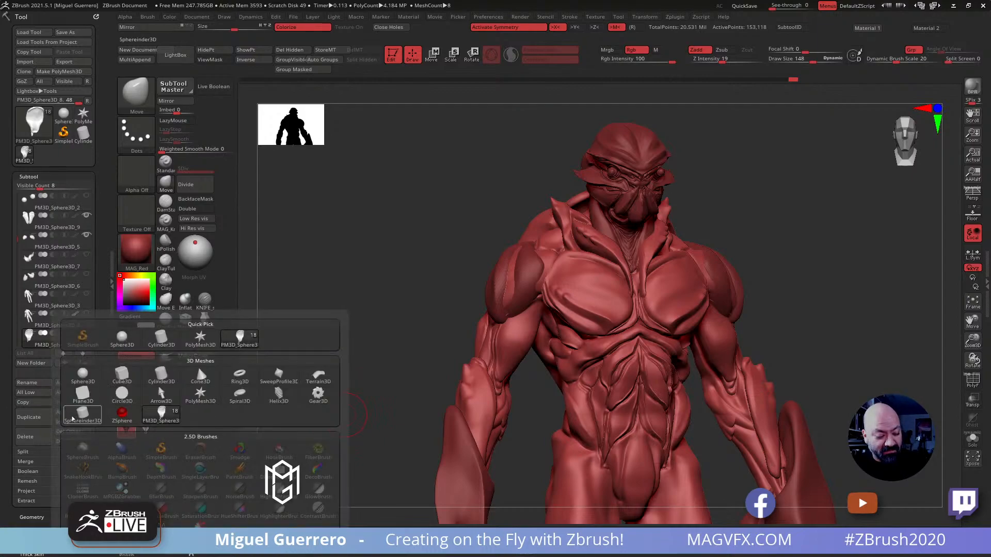
pyautogui.click(83, 375)
pyautogui.moveTo(434, 312)
pyautogui.keyDown('ctrl'); pyautogui.mouseDown(button='right')
pyautogui.moveTo(380, 287)
pyautogui.moveTo(348, 287)
pyautogui.mouseUp(button='right'); pyautogui.keyUp('ctrl')
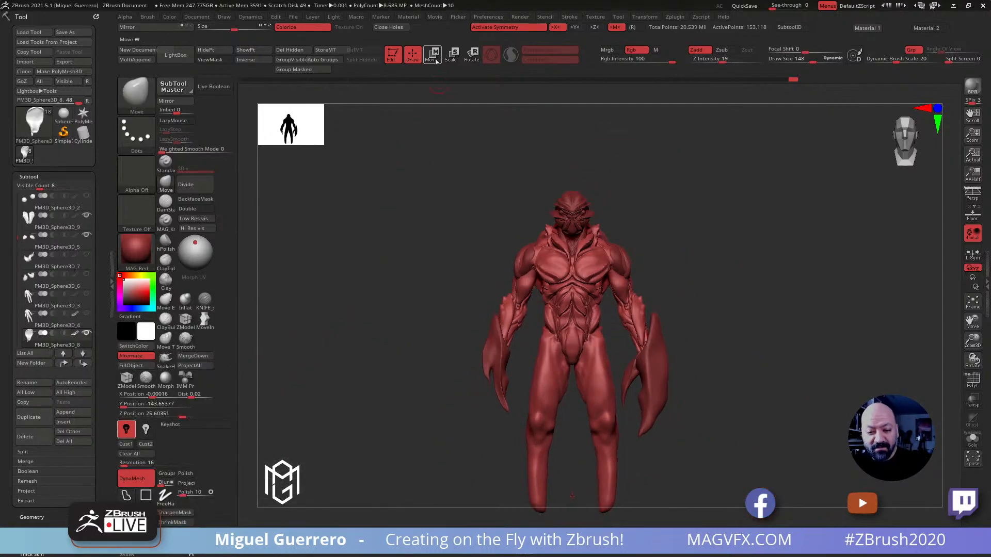
pyautogui.click(433, 56)
pyautogui.moveTo(15, 234); pyautogui.dragTo(14, 307)
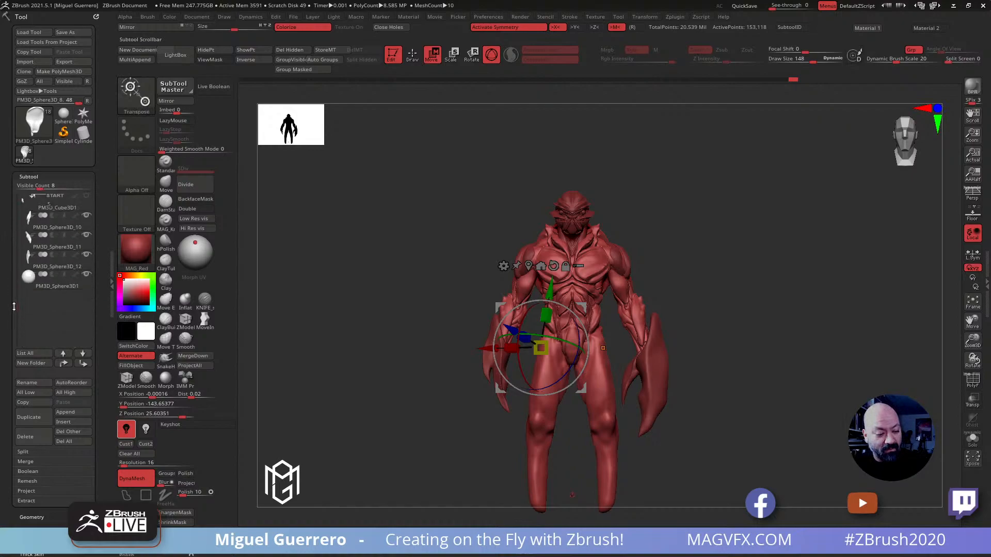
pyautogui.click(41, 280)
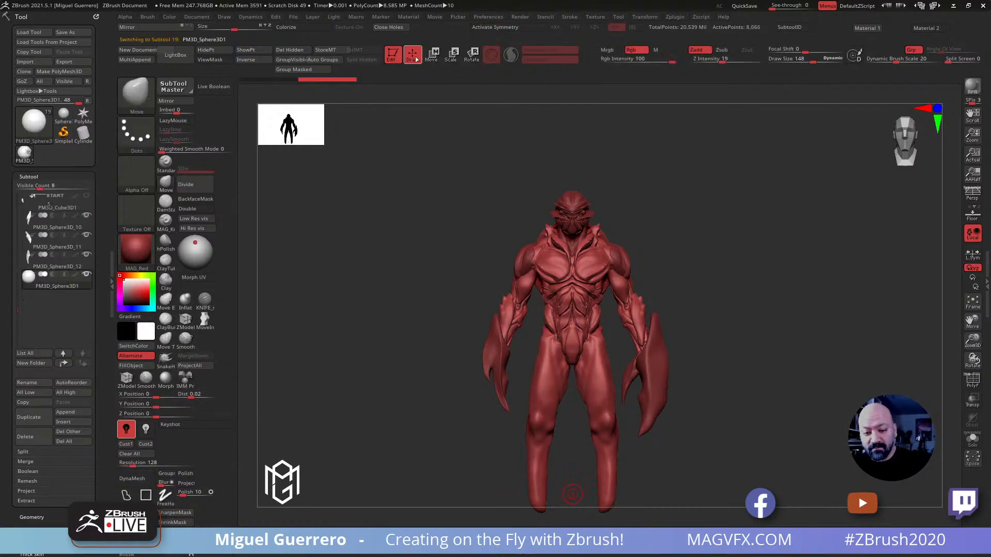
# Move the new sphere up to head height and back behind the creature's head
pyautogui.moveTo(572, 494); pyautogui.dragTo(572, 214)
pyautogui.moveTo(450, 221); pyautogui.dragTo(539, 182, button='right')
pyautogui.moveTo(572, 214); pyautogui.dragTo(528, 214)
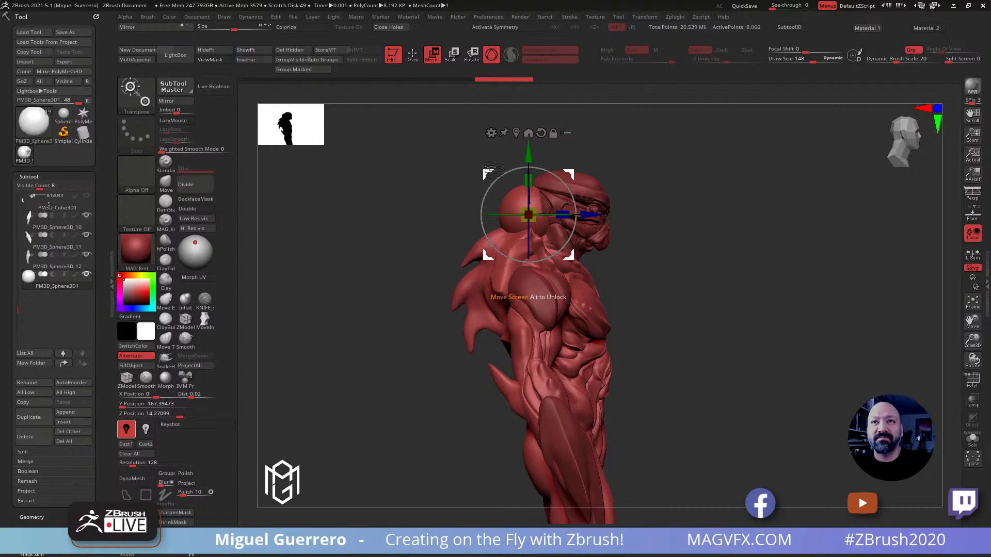
pyautogui.moveTo(390, 257)
pyautogui.keyDown('alt'); pyautogui.mouseDown()
pyautogui.moveTo(412, 265)
pyautogui.moveTo(420, 250)
pyautogui.moveTo(389, 266)
pyautogui.mouseUp(); pyautogui.keyUp('alt')
# Switch to the Move brush for the sphere and enlarge its draw size to 372
pyautogui.click(166, 182)
pyautogui.moveTo(330, 237); pyautogui.dragTo(449, 230)
pyautogui.press(']')
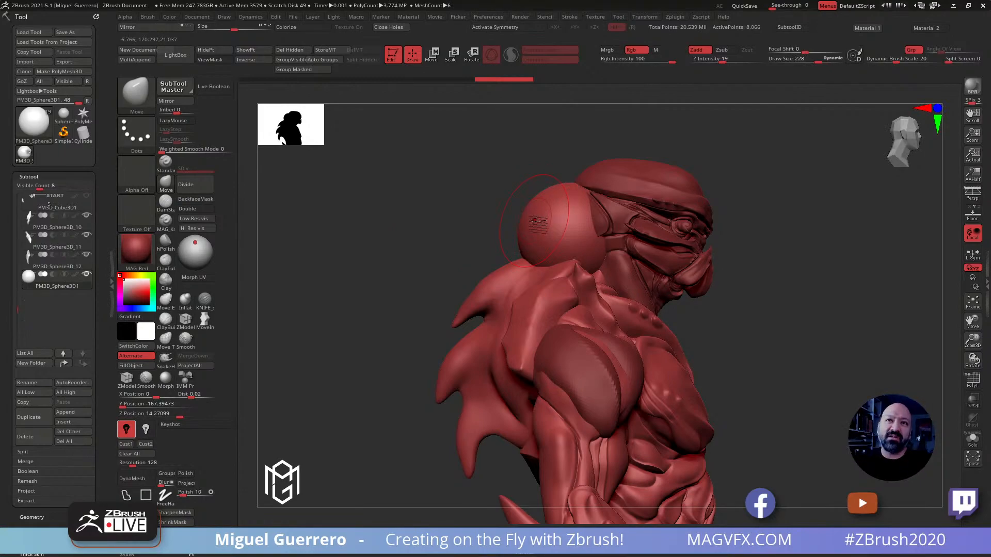
pyautogui.press(']')
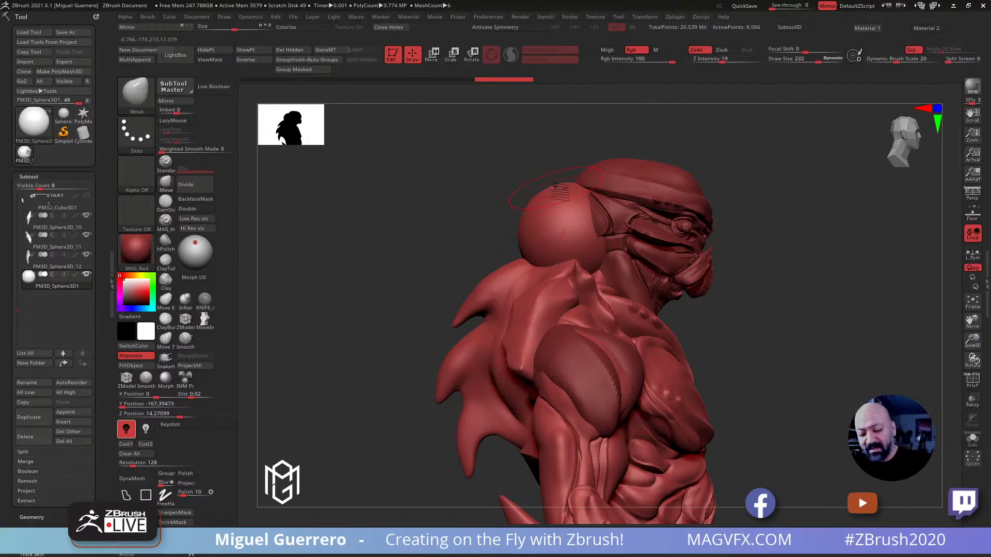
pyautogui.press(']')
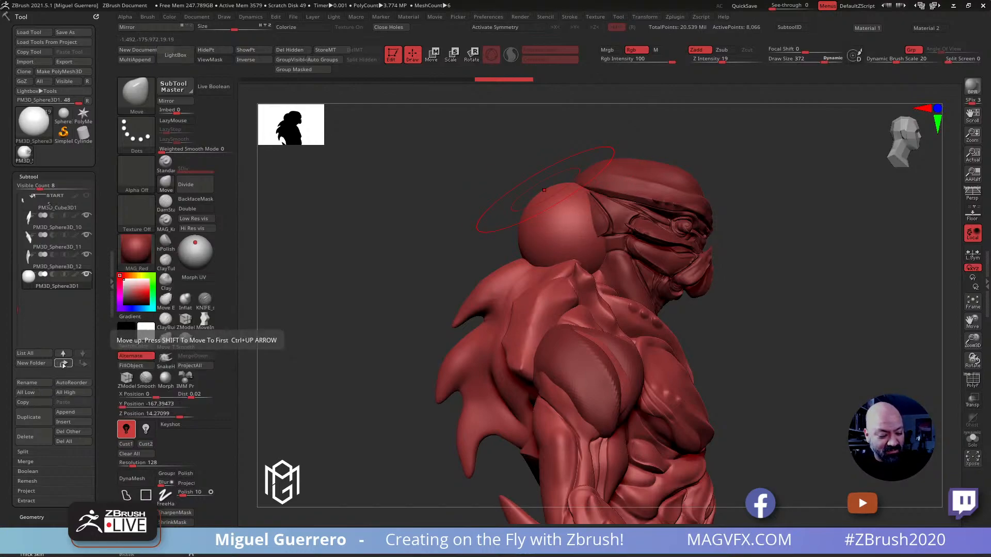
# Move the sphere subtool up to the first place in the subtool list
pyautogui.click(60, 366)
pyautogui.click(59, 366)
pyautogui.click(61, 365)
pyautogui.click(62, 365)
pyautogui.click(62, 364)
pyautogui.click(62, 366)
pyautogui.click(63, 366)
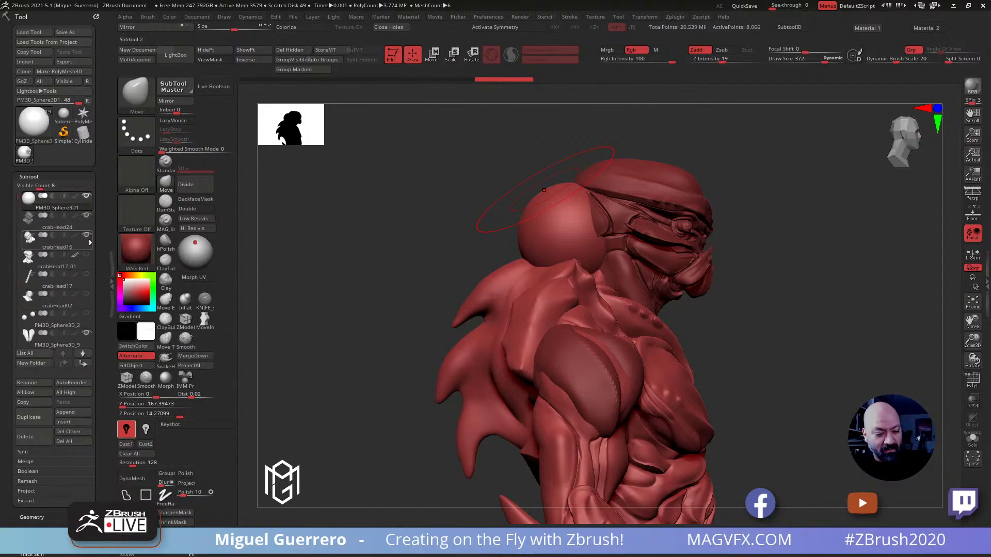
# Compare the head shapes by showing the crabHead17_01 subtool and hiding it again
pyautogui.click(86, 255)
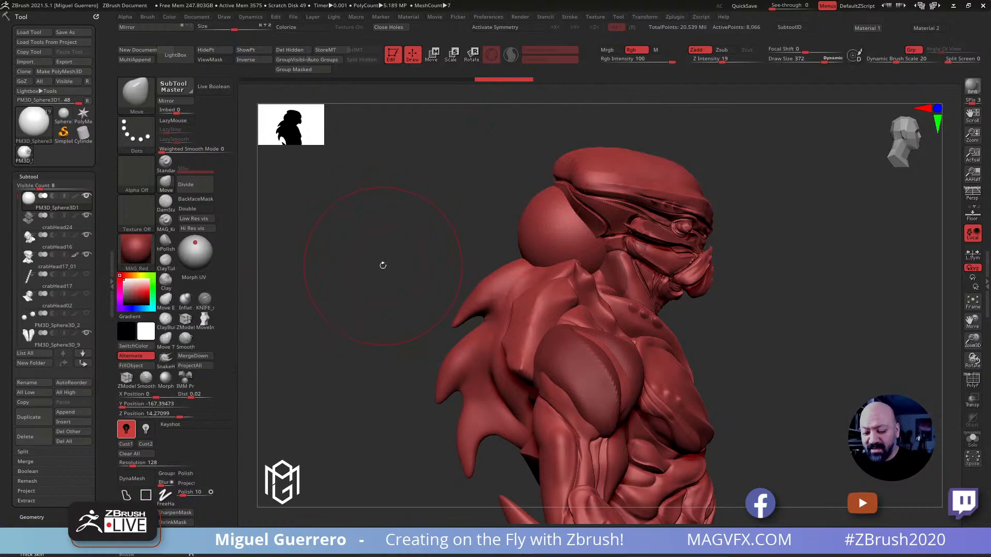
pyautogui.keyDown('shift'); pyautogui.moveTo(380, 264); pyautogui.dragTo(342, 272); pyautogui.keyUp('shift')
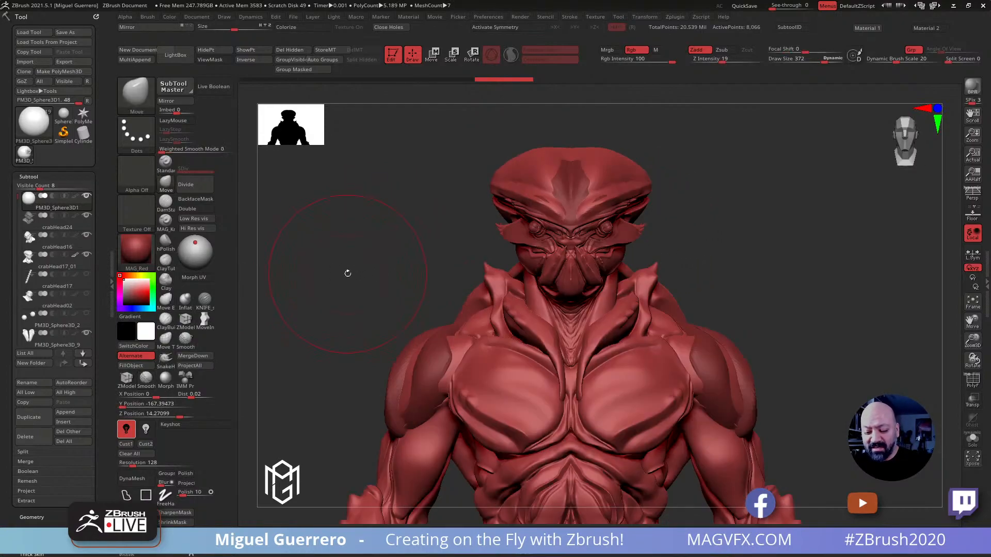
pyautogui.click(87, 258)
pyautogui.click(87, 257)
pyautogui.click(87, 259)
# Enable X symmetry and stretch the sphere upward into an elongated form behind the head with the Move brush
pyautogui.moveTo(355, 271)
pyautogui.mouseDown()
pyautogui.moveTo(380, 277)
pyautogui.moveTo(336, 274)
pyautogui.moveTo(471, 238)
pyautogui.moveTo(554, 235)
pyautogui.moveTo(528, 239)
pyautogui.mouseUp()
pyautogui.press('x')
pyautogui.moveTo(602, 246)
pyautogui.mouseDown()
pyautogui.moveTo(583, 251)
pyautogui.moveTo(599, 249)
pyautogui.moveTo(583, 239)
pyautogui.mouseUp()
pyautogui.moveTo(589, 199); pyautogui.dragTo(589, 178)
pyautogui.moveTo(600, 246); pyautogui.dragTo(590, 244)
pyautogui.moveTo(577, 192); pyautogui.dragTo(574, 181)
pyautogui.moveTo(591, 252)
pyautogui.mouseDown()
pyautogui.moveTo(580, 256)
pyautogui.moveTo(592, 249)
pyautogui.mouseUp()
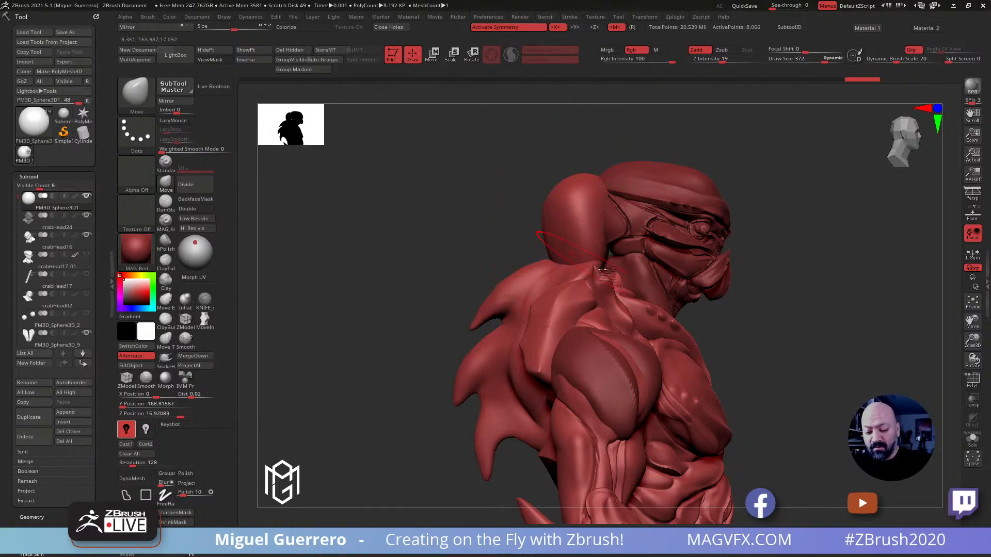
# Taper the top of the elongated sphere and adjust its base, working from the side and the back
pyautogui.keyDown('shift'); pyautogui.moveTo(469, 219); pyautogui.dragTo(496, 221); pyautogui.keyUp('shift')
pyautogui.moveTo(522, 190); pyautogui.dragTo(530, 141)
pyautogui.moveTo(489, 257); pyautogui.dragTo(483, 260)
pyautogui.moveTo(576, 233); pyautogui.dragTo(567, 229)
pyautogui.moveTo(552, 169); pyautogui.dragTo(542, 170)
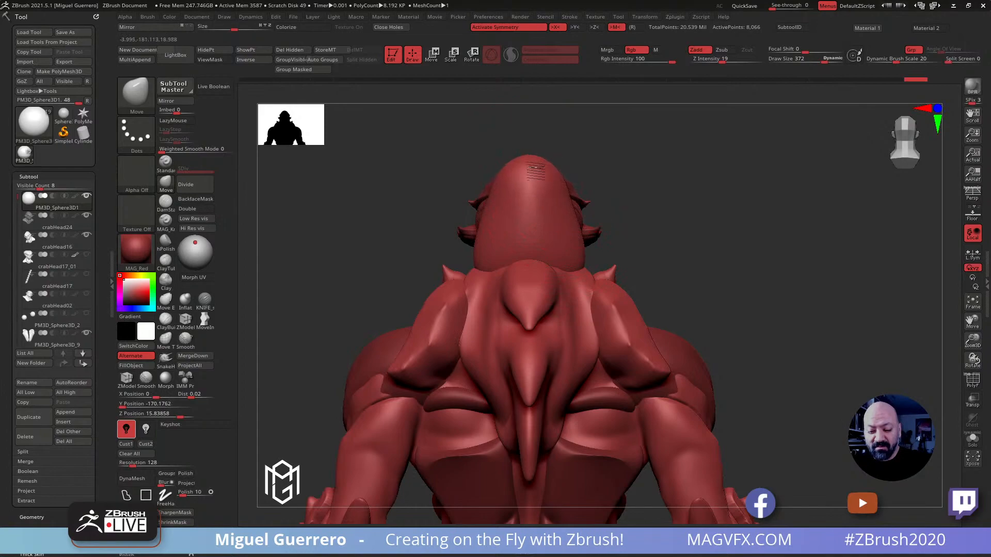
pyautogui.moveTo(577, 269)
pyautogui.mouseDown()
pyautogui.moveTo(529, 288)
pyautogui.moveTo(577, 261)
pyautogui.moveTo(579, 270)
pyautogui.mouseUp()
# Lean the top of the elongated sphere forward against the back of the head and flatten its profile
pyautogui.moveTo(738, 288)
pyautogui.mouseDown()
pyautogui.moveTo(663, 280)
pyautogui.moveTo(506, 224)
pyautogui.mouseUp()
pyautogui.moveTo(580, 163)
pyautogui.mouseDown()
pyautogui.moveTo(595, 175)
pyautogui.moveTo(585, 199)
pyautogui.mouseUp()
pyautogui.moveTo(674, 174); pyautogui.dragTo(748, 181)
pyautogui.moveTo(483, 213); pyautogui.dragTo(448, 218)
pyautogui.moveTo(610, 254)
pyautogui.mouseDown()
pyautogui.moveTo(590, 249)
pyautogui.moveTo(610, 256)
pyautogui.mouseUp()
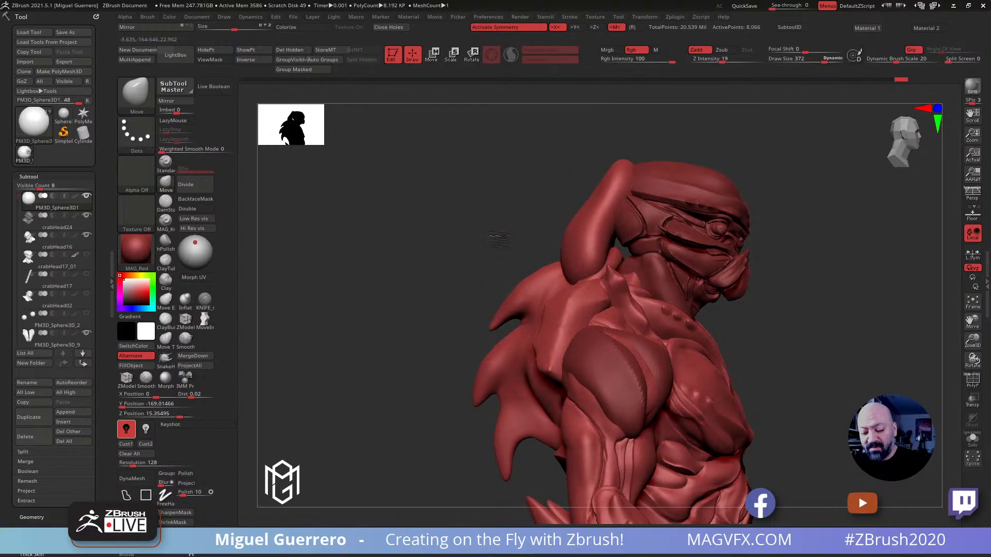
# Thin the elongated sphere into an upright, horn-like crest running from the upper back to the crown
pyautogui.moveTo(621, 178)
pyautogui.mouseDown()
pyautogui.moveTo(605, 172)
pyautogui.moveTo(604, 196)
pyautogui.mouseUp()
pyautogui.moveTo(581, 273); pyautogui.dragTo(596, 264)
pyautogui.moveTo(479, 230); pyautogui.dragTo(537, 236)
pyautogui.moveTo(468, 262); pyautogui.dragTo(456, 262)
pyautogui.moveTo(393, 238)
pyautogui.mouseDown()
pyautogui.moveTo(372, 234)
pyautogui.moveTo(467, 233)
pyautogui.moveTo(421, 243)
pyautogui.mouseUp()
pyautogui.moveTo(528, 235); pyautogui.dragTo(523, 236)
pyautogui.moveTo(551, 184); pyautogui.dragTo(559, 179)
pyautogui.moveTo(558, 188); pyautogui.dragTo(549, 191)
# Widen the crest's base toward the back and curve its top over the crown of the head
pyautogui.moveTo(467, 248); pyautogui.dragTo(391, 260)
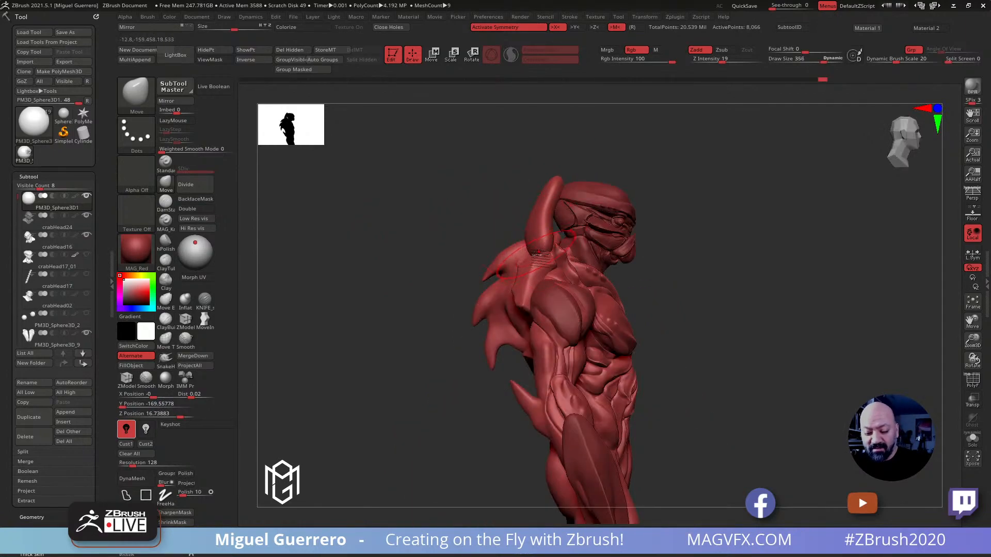
pyautogui.moveTo(540, 252)
pyautogui.mouseDown()
pyautogui.moveTo(565, 266)
pyautogui.moveTo(519, 252)
pyautogui.mouseUp()
pyautogui.moveTo(554, 215)
pyautogui.mouseDown()
pyautogui.moveTo(545, 203)
pyautogui.moveTo(557, 181)
pyautogui.mouseUp()
pyautogui.moveTo(487, 206); pyautogui.dragTo(416, 210)
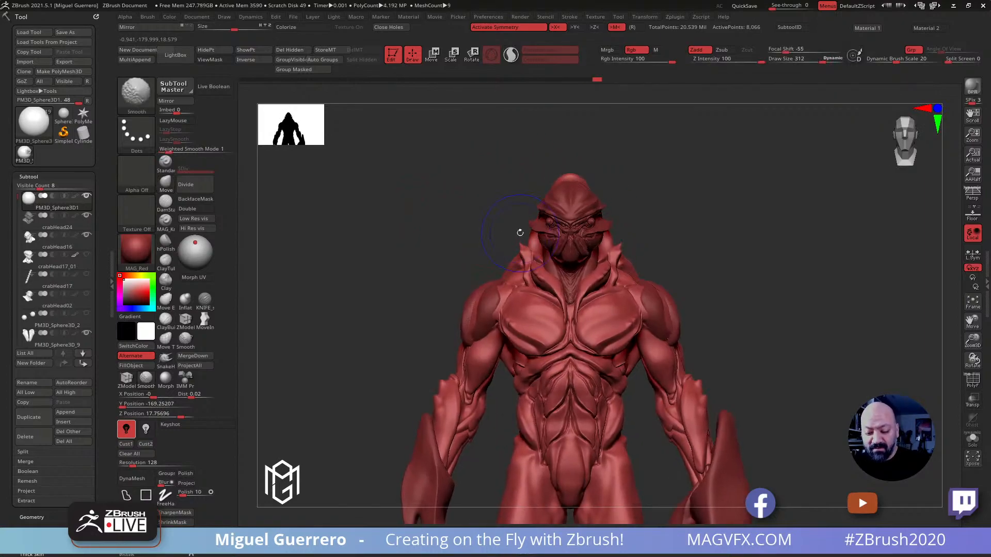
pyautogui.moveTo(477, 241); pyautogui.dragTo(416, 235)
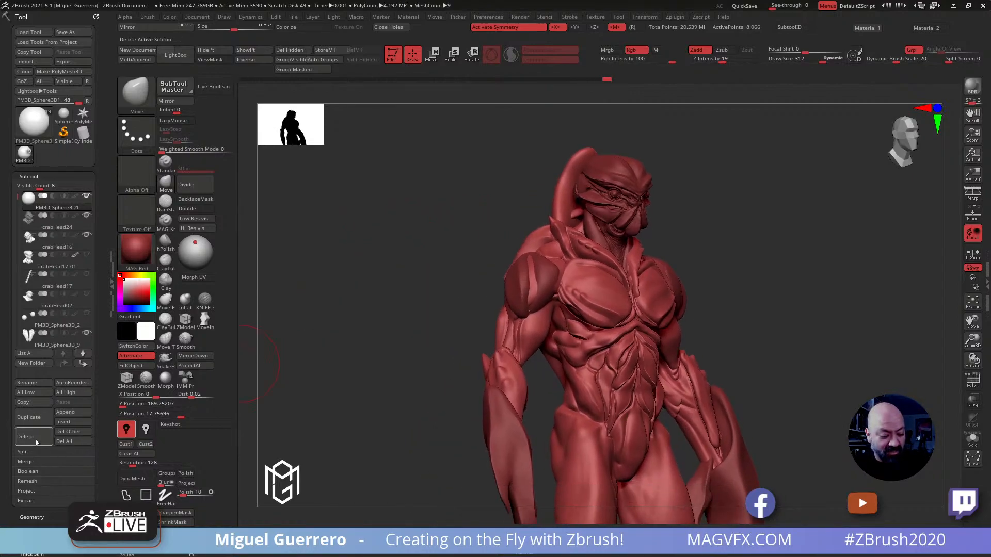
# Duplicate the head crest subtool and scale the copy wider along the X axis
pyautogui.click(34, 420)
pyautogui.keyDown('shift'); pyautogui.moveTo(399, 174); pyautogui.dragTo(414, 175); pyautogui.keyUp('shift')
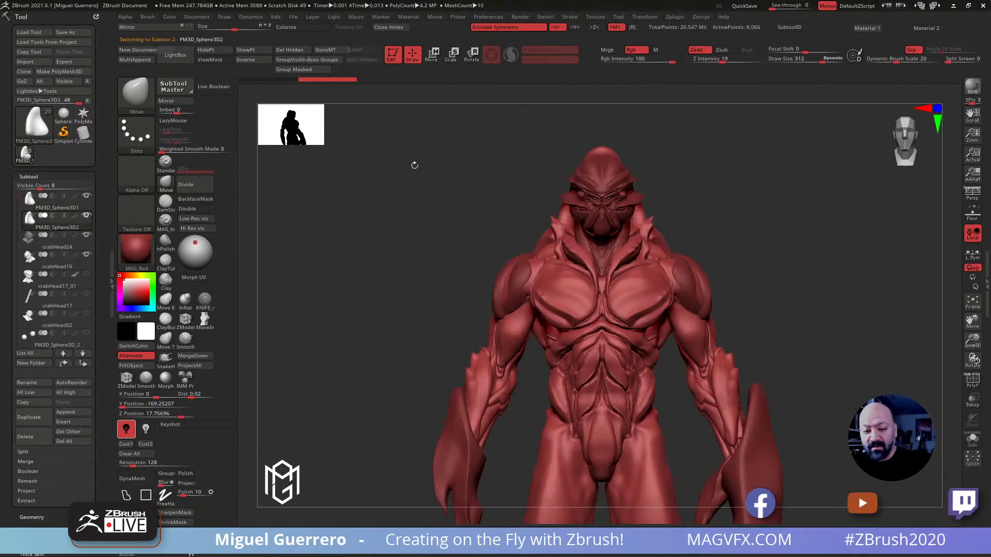
pyautogui.press('w')
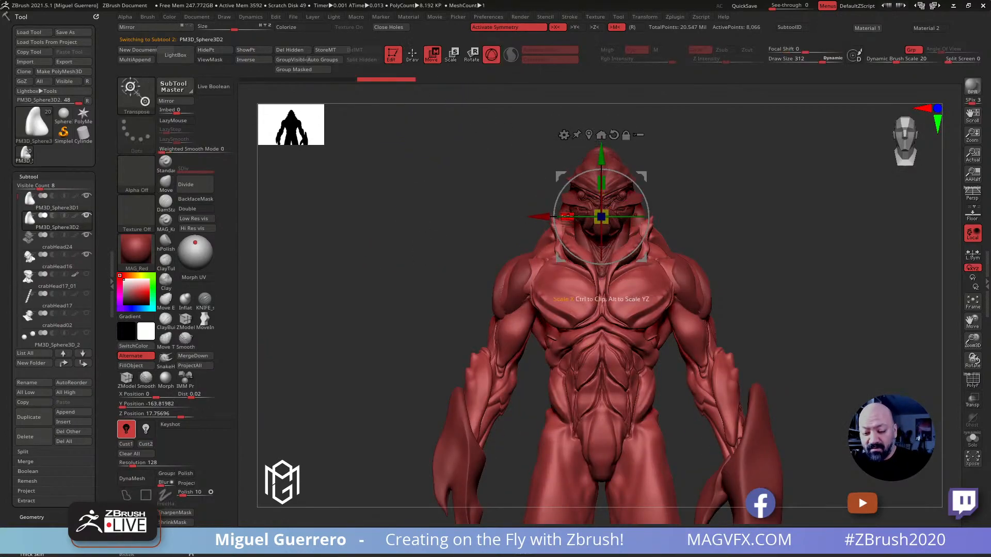
pyautogui.moveTo(567, 217)
pyautogui.mouseDown()
pyautogui.moveTo(549, 217)
pyautogui.moveTo(560, 226)
pyautogui.mouseUp()
# Pull the duplicated crest outward into a wide form across the upper back with an enlarged Move brush
pyautogui.press('q')
pyautogui.press(']')
pyautogui.moveTo(455, 208)
pyautogui.mouseDown()
pyautogui.moveTo(513, 206)
pyautogui.moveTo(555, 180)
pyautogui.moveTo(561, 199)
pyautogui.mouseUp()
pyautogui.moveTo(454, 212); pyautogui.dragTo(408, 213)
pyautogui.moveTo(540, 227); pyautogui.dragTo(541, 239)
pyautogui.moveTo(444, 223)
pyautogui.mouseDown()
pyautogui.moveTo(521, 232)
pyautogui.moveTo(537, 247)
pyautogui.mouseUp()
# Lower the duplicate's profile and extend its sides over the trapezius toward the shoulders
pyautogui.moveTo(550, 248); pyautogui.dragTo(537, 252)
pyautogui.moveTo(549, 250); pyautogui.dragTo(539, 252)
pyautogui.moveTo(459, 235)
pyautogui.mouseDown()
pyautogui.moveTo(554, 238)
pyautogui.moveTo(538, 241)
pyautogui.mouseUp()
pyautogui.moveTo(527, 245); pyautogui.dragTo(545, 240)
pyautogui.moveTo(527, 244)
pyautogui.mouseDown()
pyautogui.moveTo(542, 239)
pyautogui.moveTo(498, 245)
pyautogui.moveTo(510, 250)
pyautogui.mouseUp()
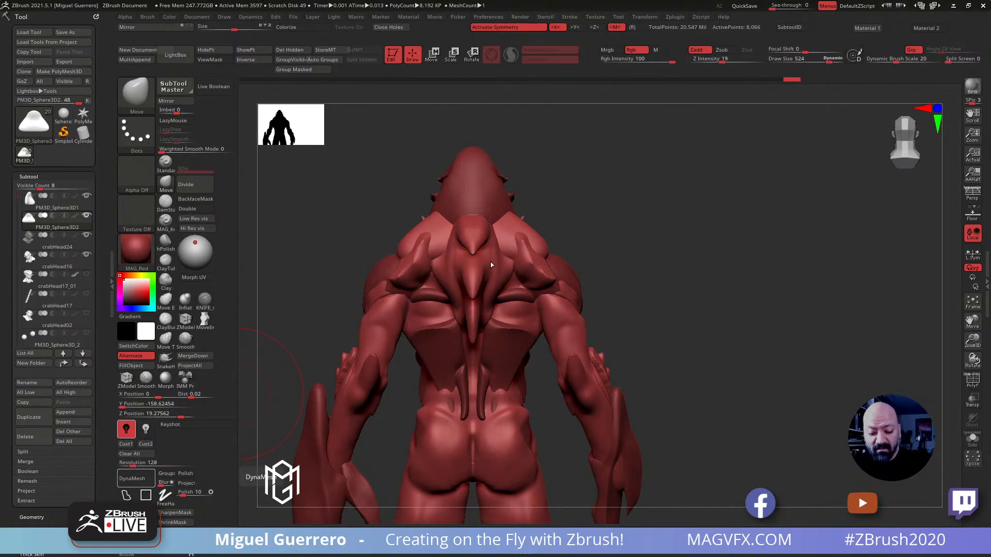
# Remesh the widened duplicate with DynaMesh at resolution 128 and smooth its surface near the shoulders
pyautogui.click(132, 479)
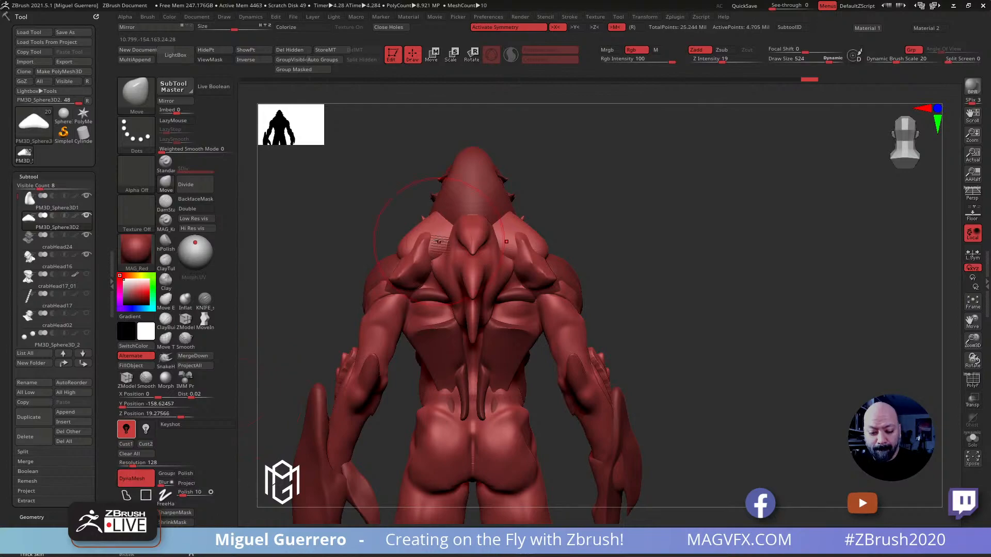
pyautogui.moveTo(367, 221); pyautogui.dragTo(348, 233)
pyautogui.moveTo(494, 235)
pyautogui.keyDown('shift'); pyautogui.mouseDown()
pyautogui.moveTo(509, 255)
pyautogui.moveTo(488, 232)
pyautogui.mouseUp(); pyautogui.keyUp('shift')
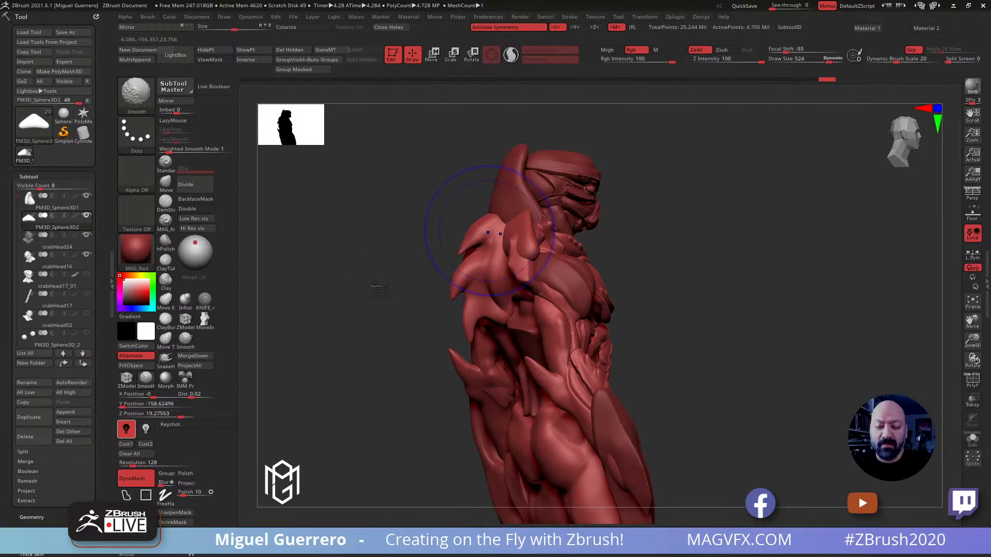
pyautogui.moveTo(384, 303); pyautogui.dragTo(381, 302)
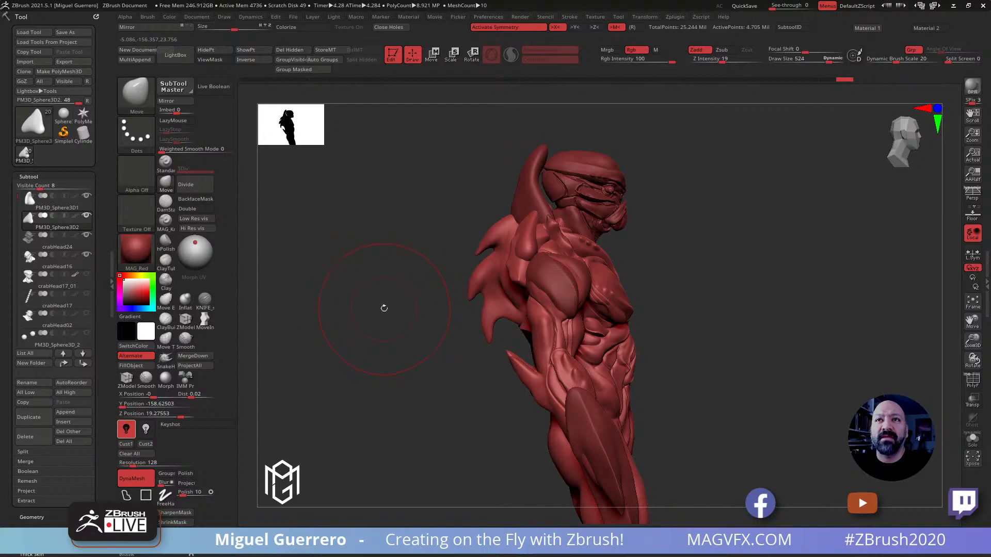
pyautogui.moveTo(370, 286); pyautogui.dragTo(424, 290)
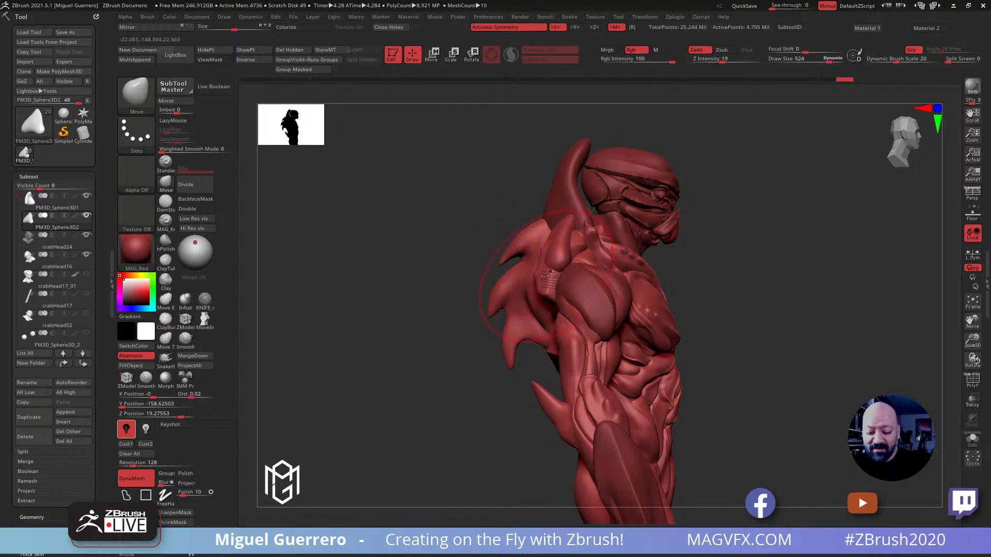
# Reshape the duplicate around the shoulders with the Move brush at Z Intensity 29, undoing the last two strokes
pyautogui.keyDown('shift'); pyautogui.moveTo(467, 246); pyautogui.dragTo(420, 248); pyautogui.keyUp('shift')
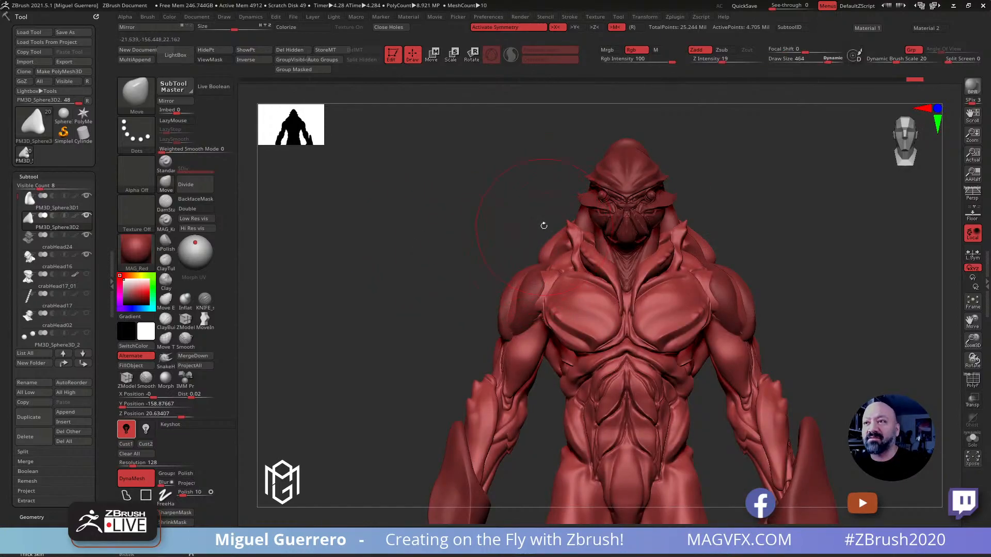
pyautogui.moveTo(474, 226); pyautogui.dragTo(402, 242)
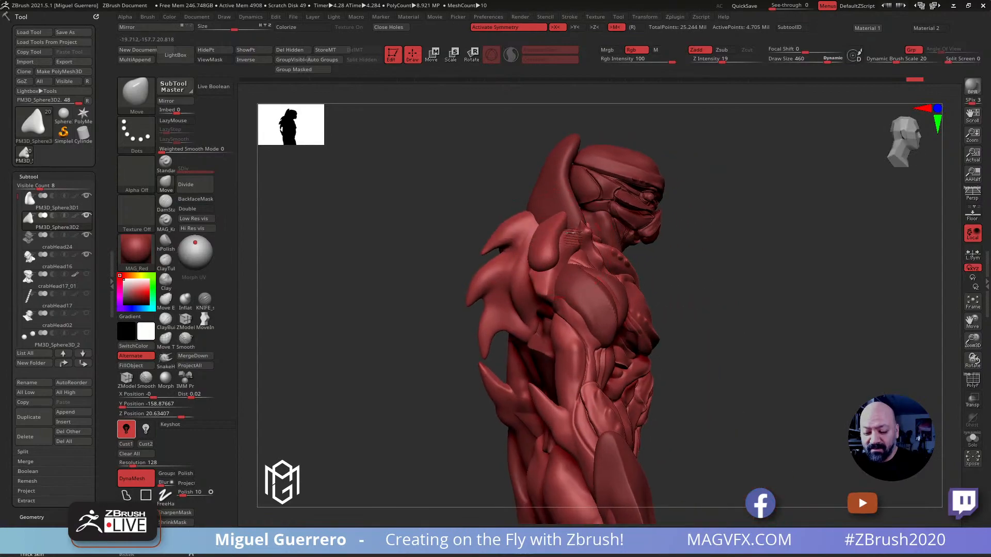
pyautogui.click(728, 61)
pyautogui.moveTo(380, 221); pyautogui.dragTo(356, 222)
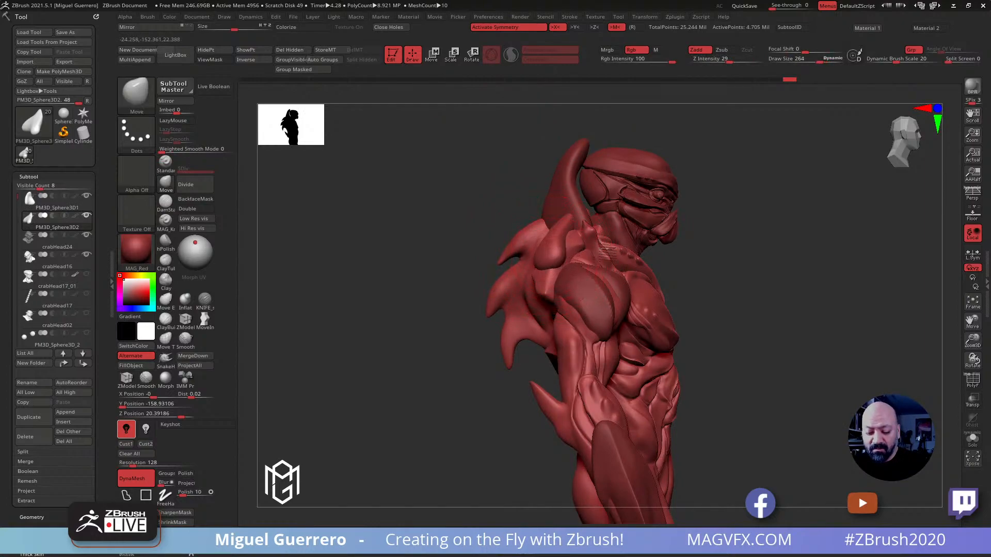
pyautogui.moveTo(571, 249); pyautogui.dragTo(600, 245)
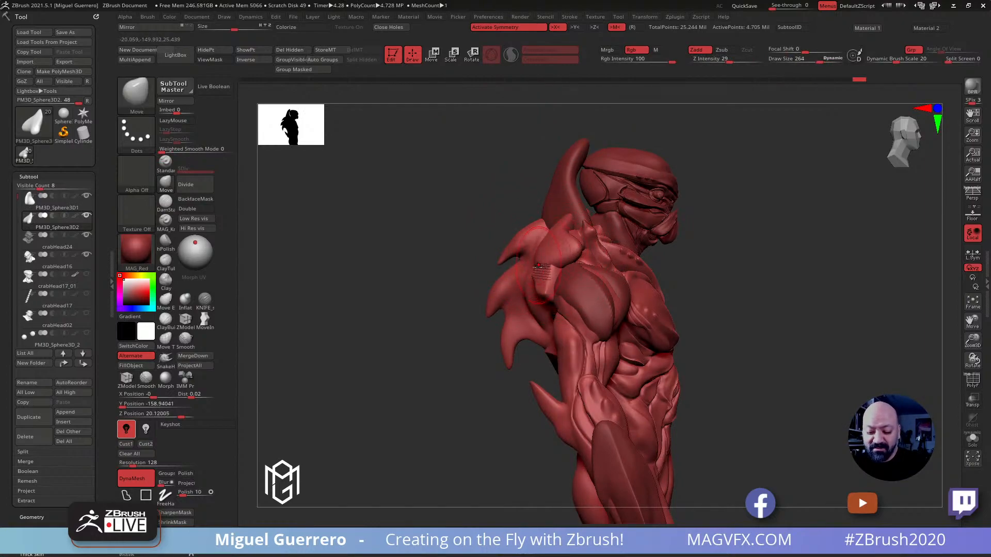
pyautogui.hotkey('ctrl', 'z')
pyautogui.hotkey('ctrl', 'z')
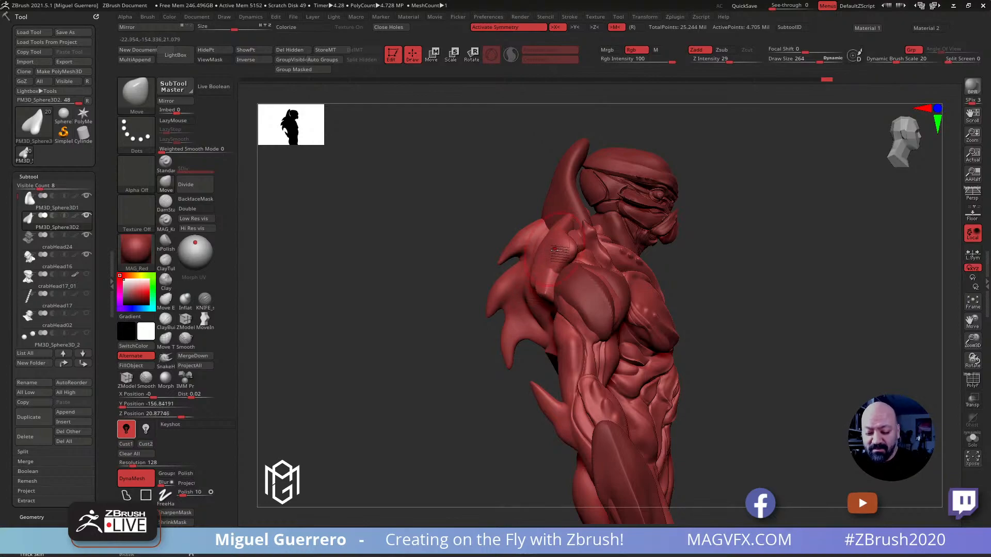
# Remesh the duplicate with DynaMesh at resolution 16 and undo the trial stroke on its lower edge
pyautogui.moveTo(449, 261)
pyautogui.keyDown('shift'); pyautogui.mouseDown()
pyautogui.moveTo(536, 272)
pyautogui.moveTo(496, 271)
pyautogui.moveTo(522, 269)
pyautogui.moveTo(518, 297)
pyautogui.moveTo(512, 255)
pyautogui.mouseUp(); pyautogui.keyUp('shift')
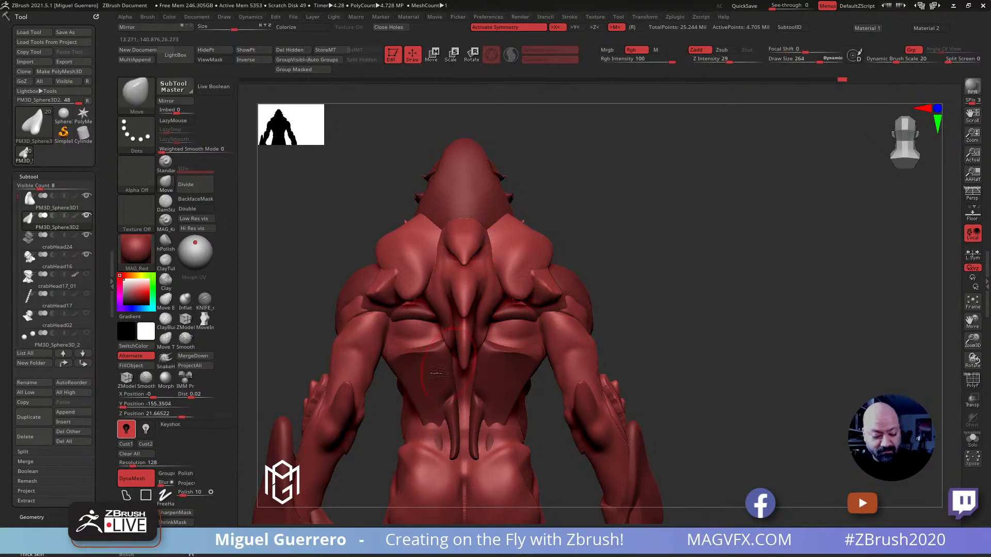
pyautogui.moveTo(132, 464); pyautogui.dragTo(127, 467)
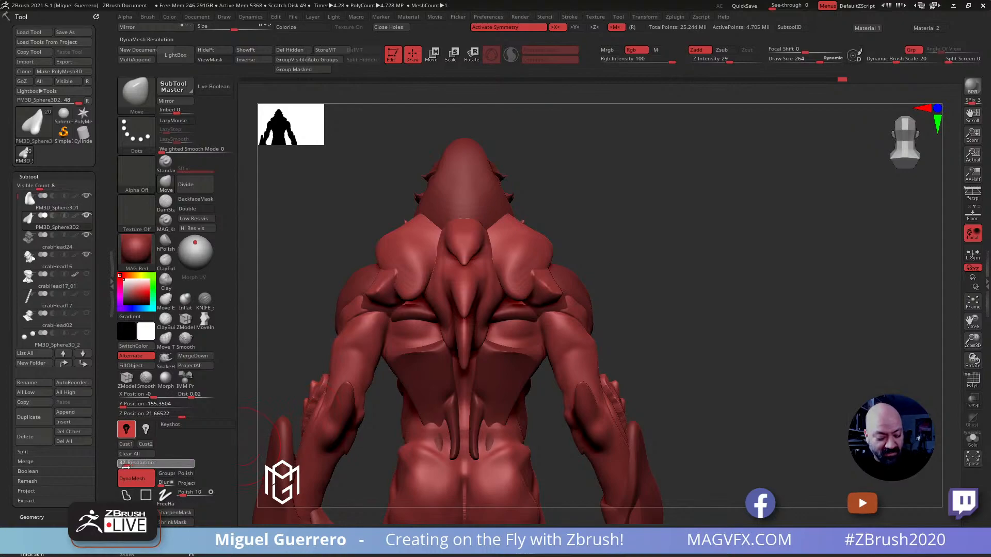
pyautogui.doubleClick(135, 478)
pyautogui.keyDown('ctrl'); pyautogui.moveTo(300, 235); pyautogui.dragTo(314, 251); pyautogui.keyUp('ctrl')
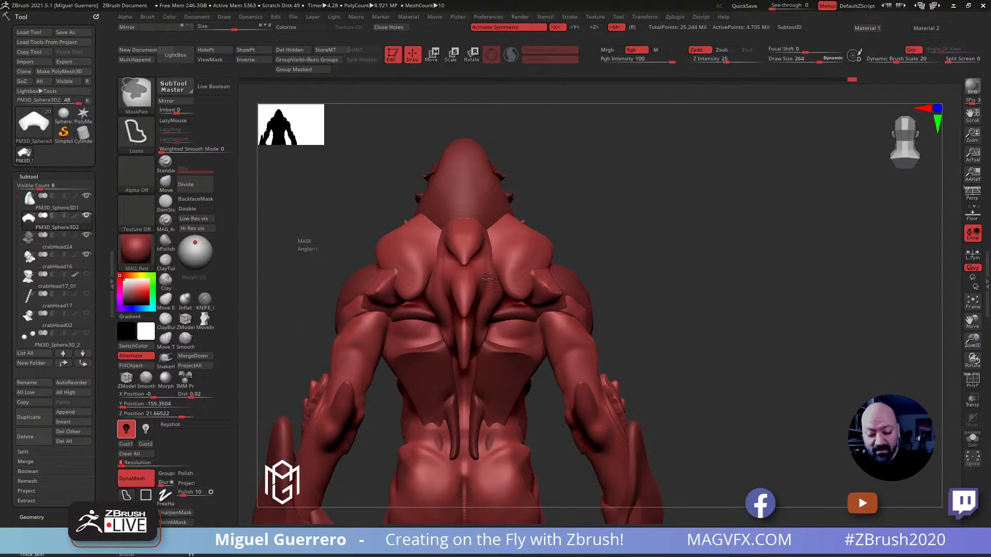
pyautogui.moveTo(509, 272)
pyautogui.keyDown('shift'); pyautogui.mouseDown()
pyautogui.moveTo(513, 262)
pyautogui.moveTo(495, 295)
pyautogui.mouseUp(); pyautogui.keyUp('shift')
pyautogui.hotkey('ctrl', 'z')
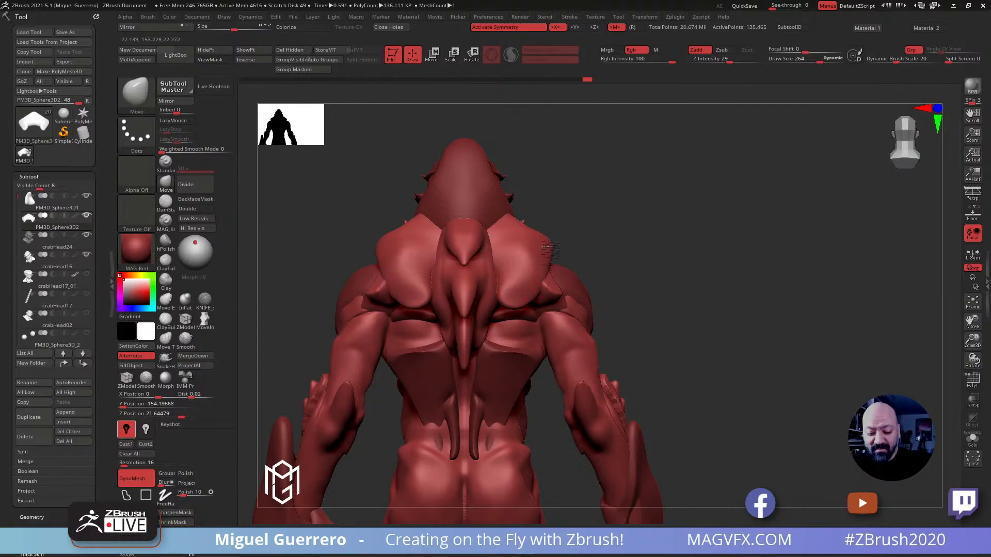
# Pull the lower ends of the shoulder plates down into rounded lobes on both sides of the back spikes
pyautogui.moveTo(546, 254); pyautogui.dragTo(551, 254)
pyautogui.moveTo(513, 292); pyautogui.dragTo(503, 304)
pyautogui.moveTo(500, 269)
pyautogui.mouseDown()
pyautogui.moveTo(491, 275)
pyautogui.moveTo(502, 277)
pyautogui.moveTo(502, 306)
pyautogui.mouseUp()
pyautogui.moveTo(651, 285); pyautogui.dragTo(593, 295)
# Smooth the shoulder plates and fit their front corners over the shoulders from the side
pyautogui.moveTo(445, 268); pyautogui.dragTo(475, 271)
pyautogui.keyDown('shift'); pyautogui.moveTo(503, 273); pyautogui.dragTo(521, 283); pyautogui.keyUp('shift')
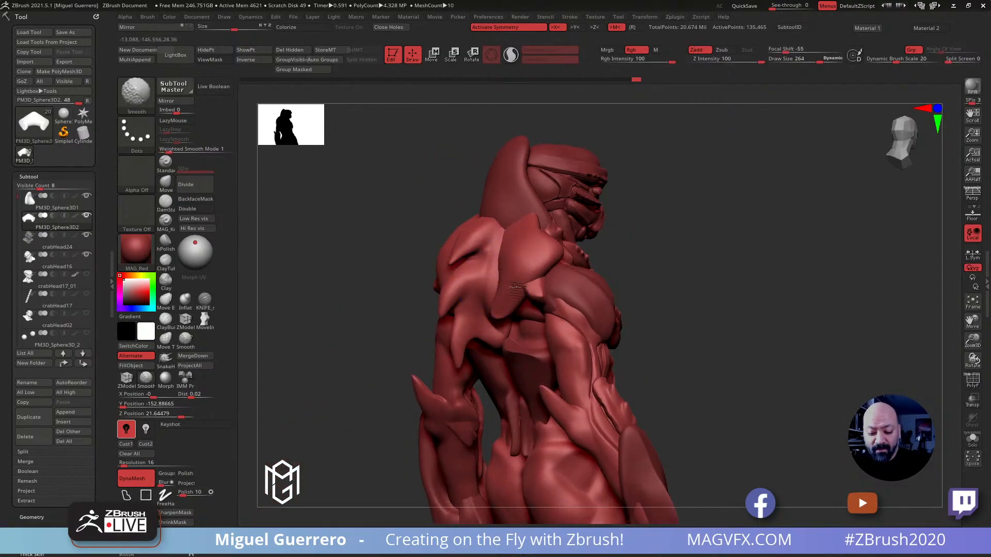
pyautogui.moveTo(446, 210); pyautogui.dragTo(404, 227)
pyautogui.moveTo(556, 240); pyautogui.dragTo(546, 249)
# Examine the sally lightfoot crab reference photo alongside a front view of the creature
pyautogui.moveTo(445, 210)
pyautogui.mouseDown()
pyautogui.moveTo(401, 215)
pyautogui.moveTo(436, 232)
pyautogui.moveTo(401, 210)
pyautogui.moveTo(412, 244)
pyautogui.mouseUp()
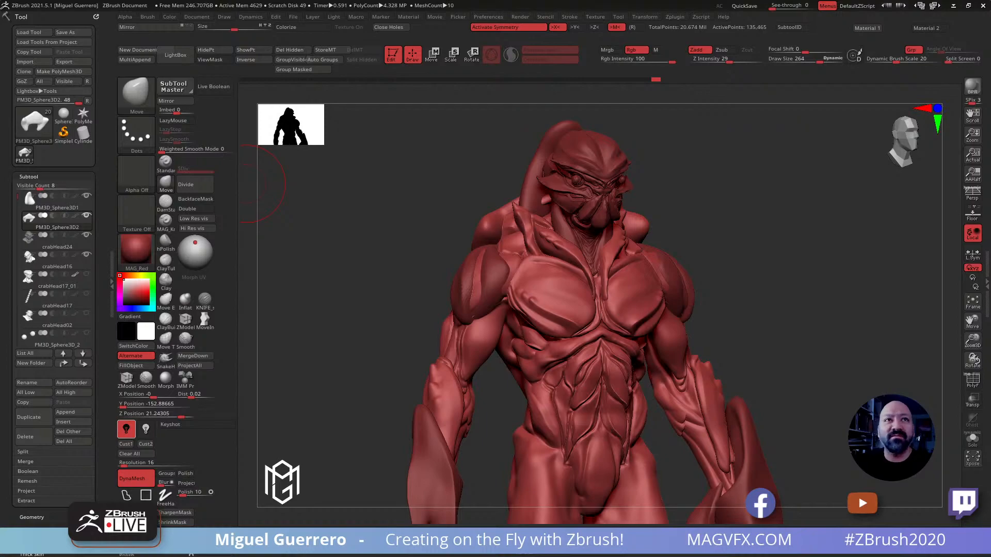
pyautogui.moveTo(516, 0); pyautogui.dragTo(656, 49)
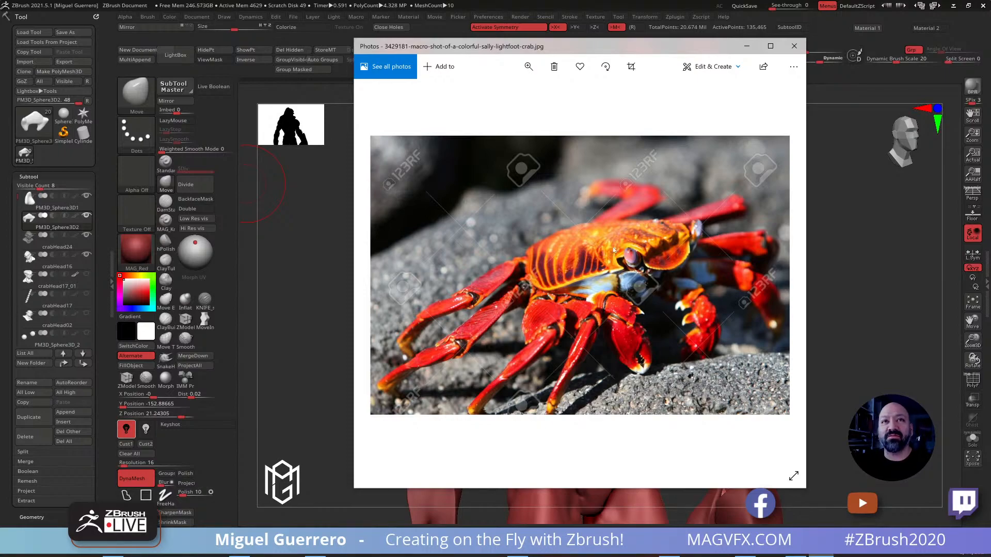
pyautogui.moveTo(387, 52); pyautogui.dragTo(419, 0)
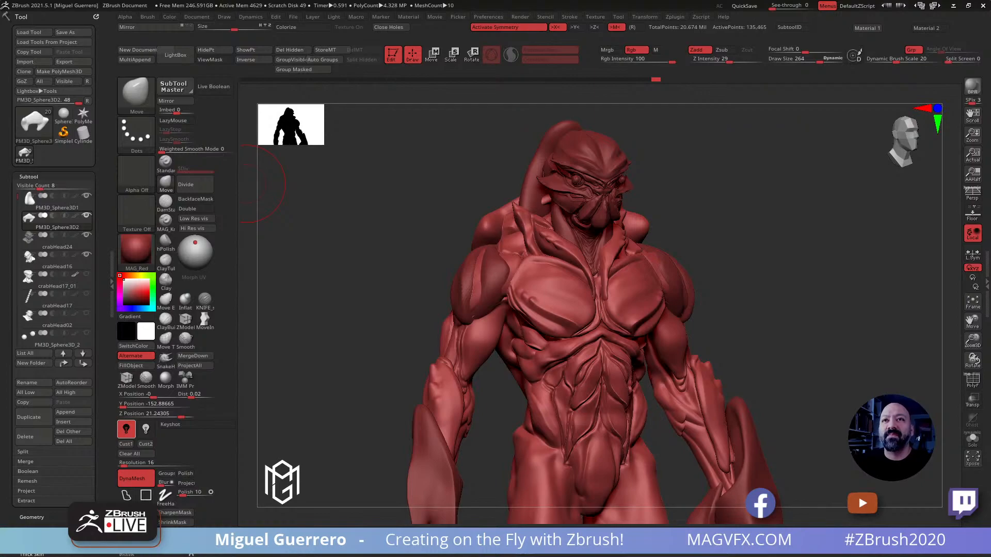
# Draw the lower tips of the shoulder plates inward and fill out their outer edges from the back
pyautogui.moveTo(370, 251); pyautogui.dragTo(398, 221)
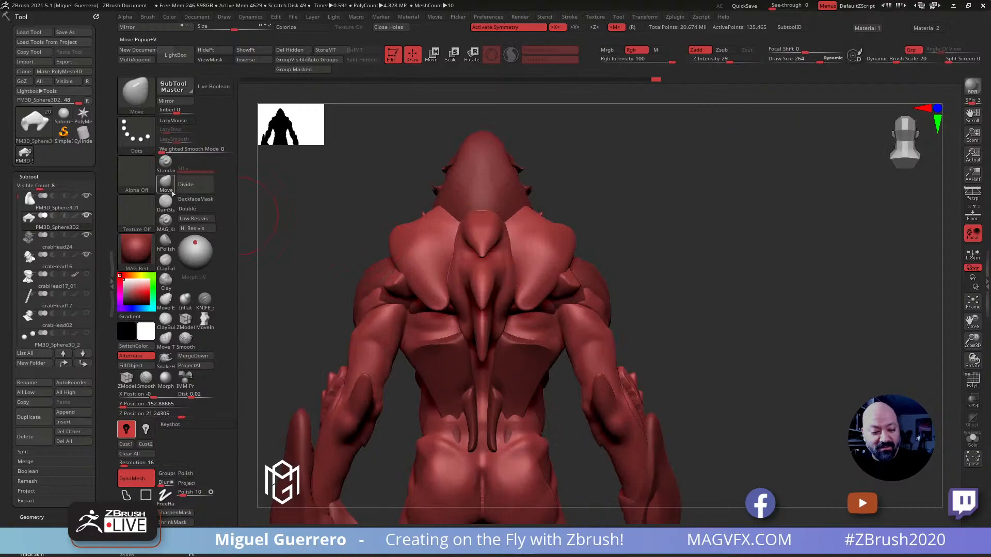
pyautogui.moveTo(527, 298); pyautogui.dragTo(514, 314)
pyautogui.moveTo(558, 278); pyautogui.dragTo(578, 269)
pyautogui.moveTo(666, 279); pyautogui.dragTo(571, 294)
# Select the body subtool, show it solo and isolate its collar and upper-shoulder section
pyautogui.keyDown('alt'); pyautogui.click(580, 287); pyautogui.keyUp('alt')
pyautogui.click(965, 440)
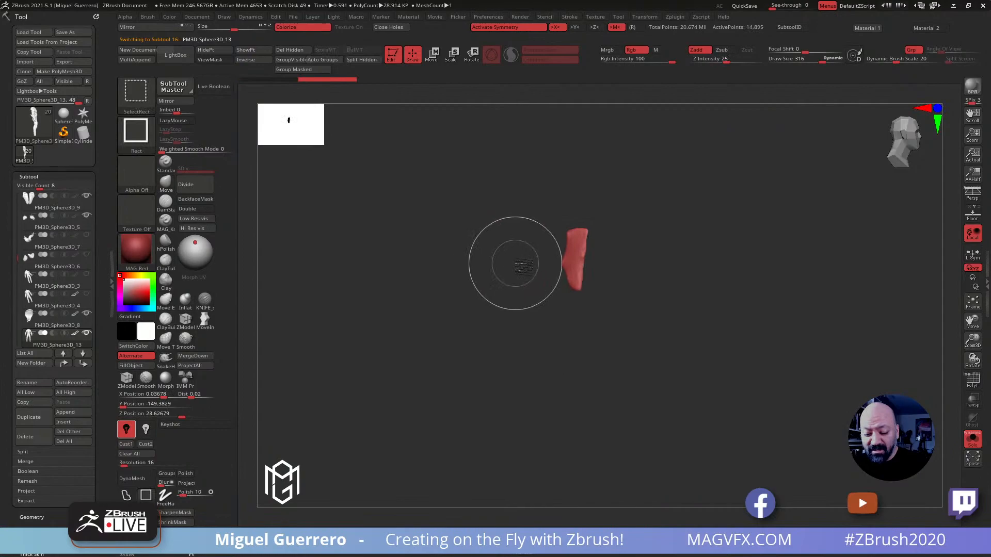
pyautogui.keyDown('ctrl'); pyautogui.keyDown('shift'); pyautogui.click(427, 254); pyautogui.keyUp('shift'); pyautogui.keyUp('ctrl')
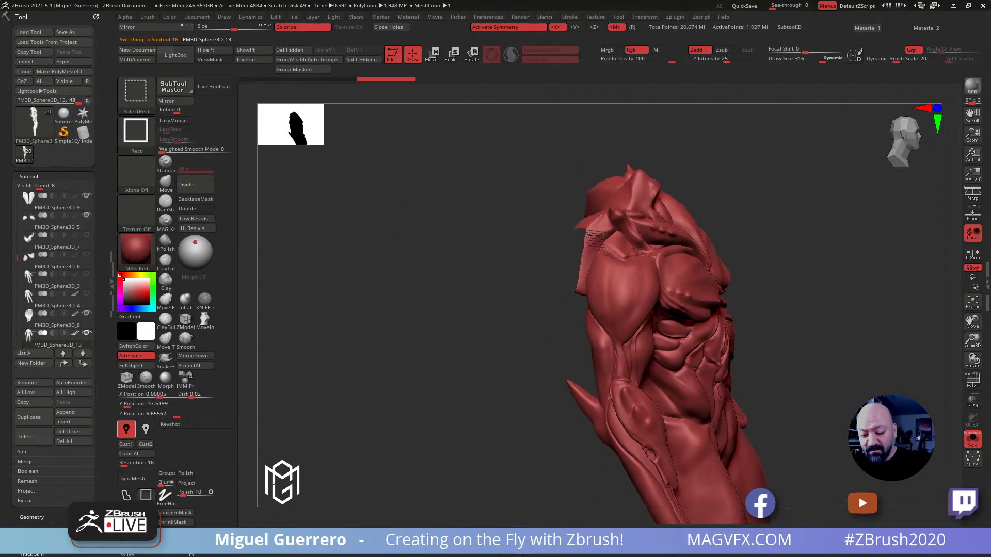
pyautogui.keyDown('ctrl'); pyautogui.keyDown('shift'); pyautogui.click(593, 236); pyautogui.keyUp('shift'); pyautogui.keyUp('ctrl')
pyautogui.moveTo(542, 222); pyautogui.dragTo(446, 214)
pyautogui.moveTo(421, 216)
pyautogui.keyDown('ctrl'); pyautogui.keyDown('shift'); pyautogui.mouseDown()
pyautogui.moveTo(451, 269)
pyautogui.moveTo(496, 216)
pyautogui.moveTo(532, 266)
pyautogui.moveTo(586, 308)
pyautogui.moveTo(611, 224)
pyautogui.moveTo(622, 222)
pyautogui.moveTo(518, 191)
pyautogui.mouseUp(); pyautogui.keyUp('shift'); pyautogui.keyUp('ctrl')
pyautogui.keyDown('ctrl'); pyautogui.keyDown('shift'); pyautogui.click(447, 225); pyautogui.keyUp('shift'); pyautogui.keyUp('ctrl')
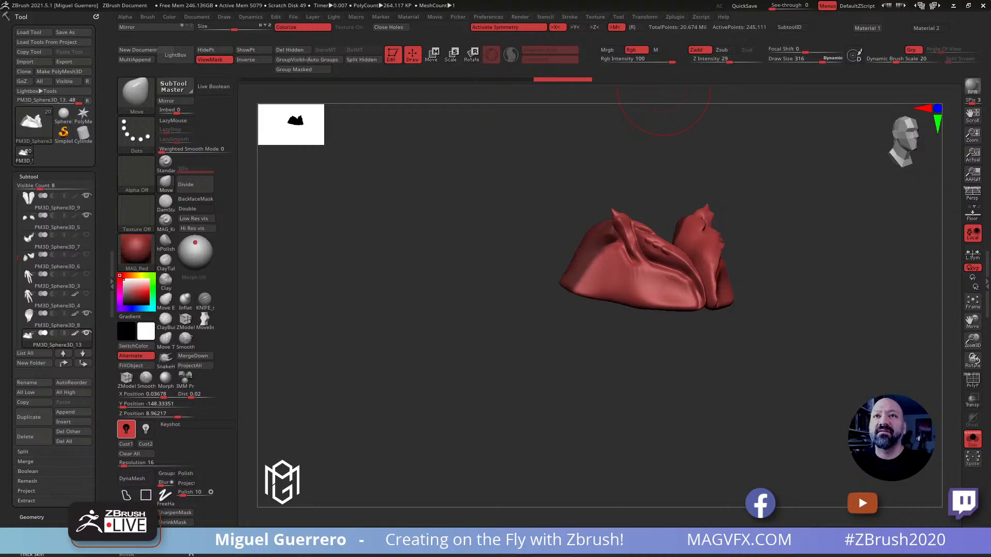
# Hide the old plate piece behind the body's shoulders, delete the hidden geometry and show all subtools again
pyautogui.moveTo(434, 248); pyautogui.dragTo(466, 259)
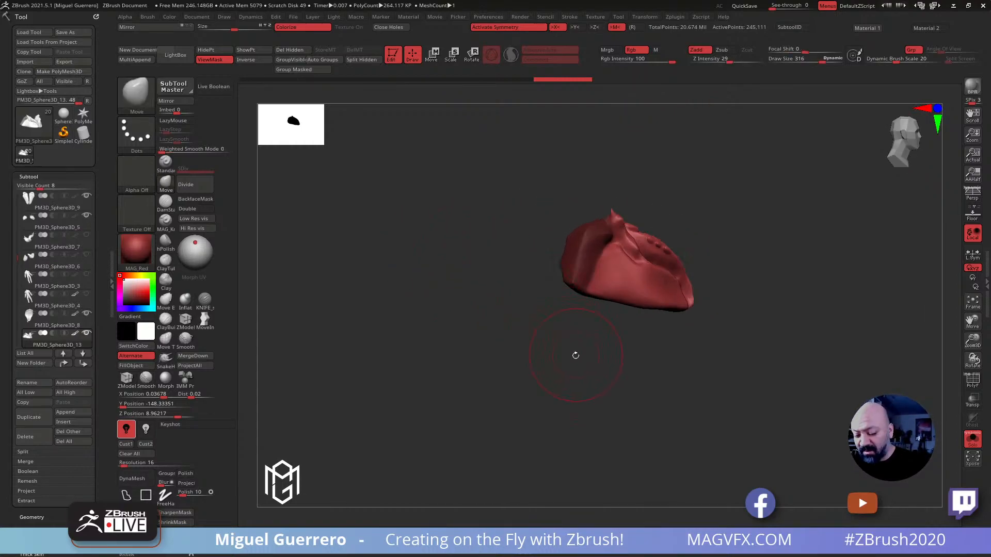
pyautogui.keyDown('ctrl'); pyautogui.keyDown('shift'); pyautogui.click(416, 301); pyautogui.keyUp('shift'); pyautogui.keyUp('ctrl')
pyautogui.moveTo(404, 303)
pyautogui.mouseDown()
pyautogui.moveTo(382, 294)
pyautogui.moveTo(503, 298)
pyautogui.moveTo(589, 227)
pyautogui.mouseUp()
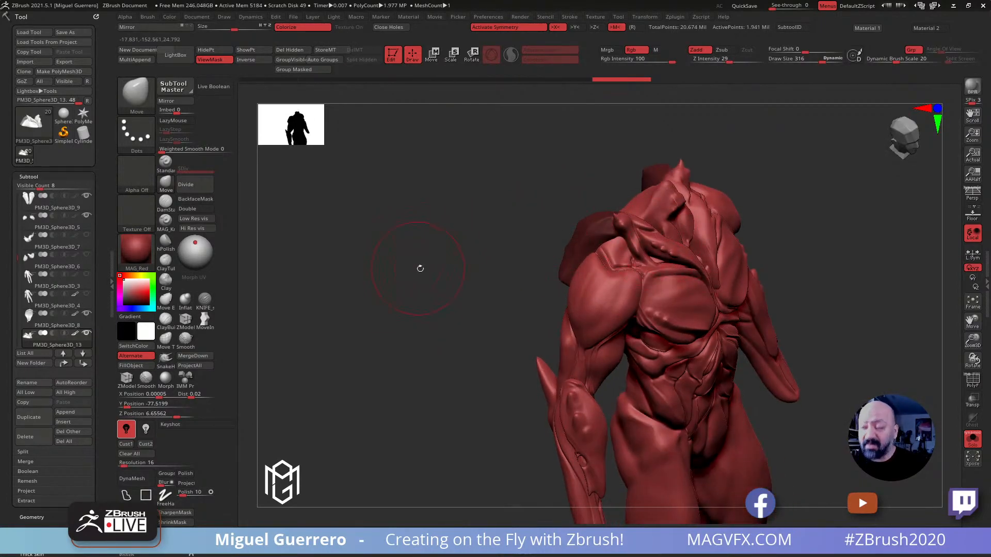
pyautogui.moveTo(440, 281); pyautogui.dragTo(443, 280)
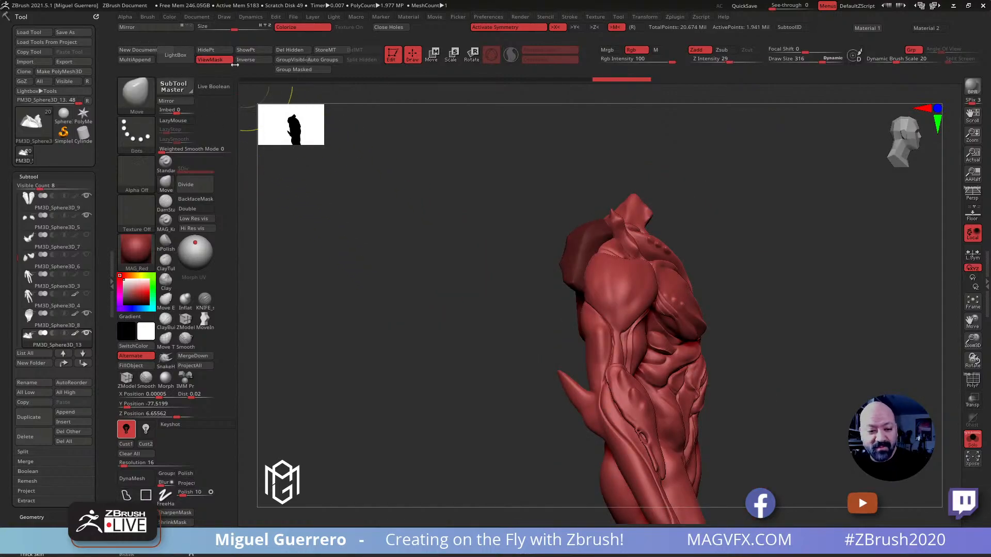
pyautogui.click(208, 51)
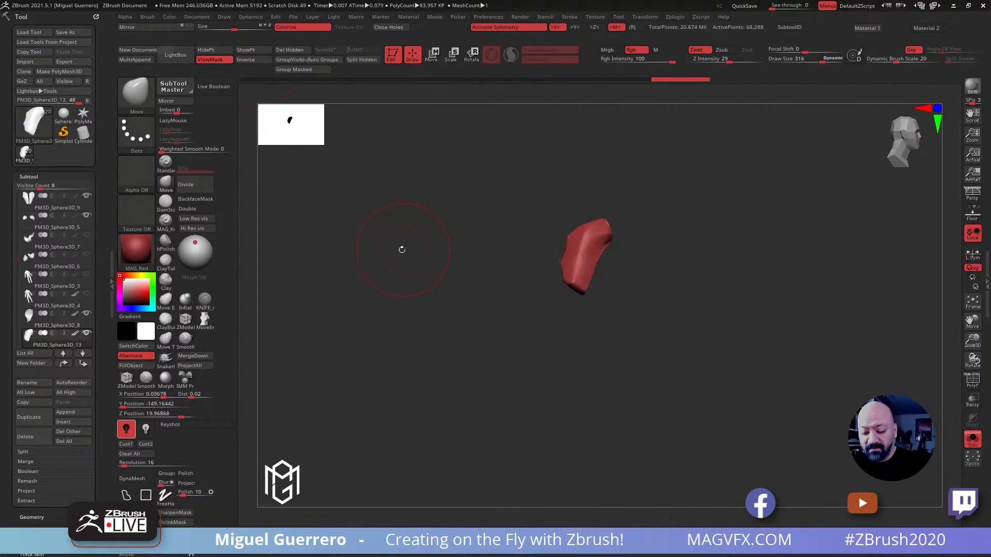
pyautogui.keyDown('ctrl'); pyautogui.keyDown('shift'); pyautogui.click(443, 304); pyautogui.keyUp('shift'); pyautogui.keyUp('ctrl')
pyautogui.moveTo(479, 340)
pyautogui.mouseDown()
pyautogui.moveTo(431, 345)
pyautogui.moveTo(467, 340)
pyautogui.moveTo(396, 303)
pyautogui.mouseUp()
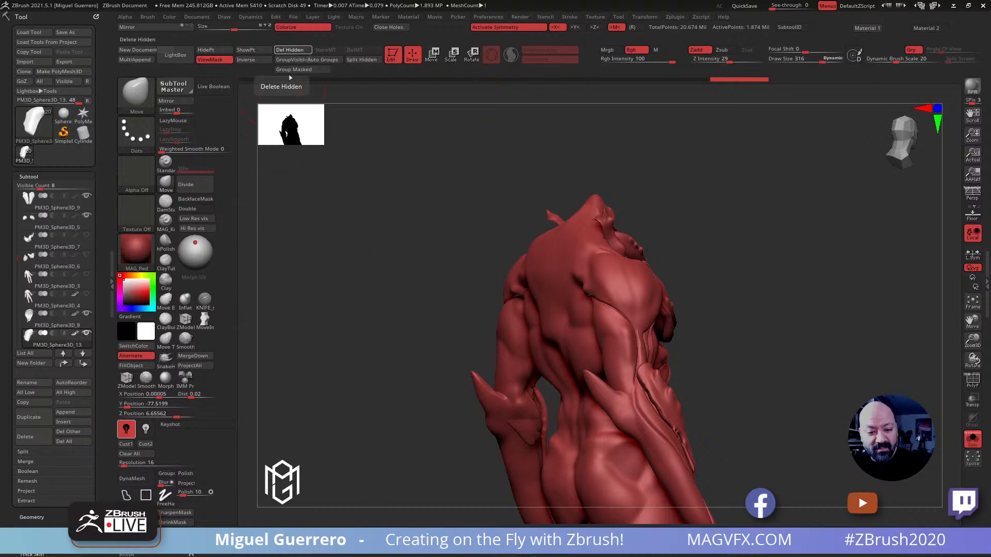
pyautogui.click(282, 51)
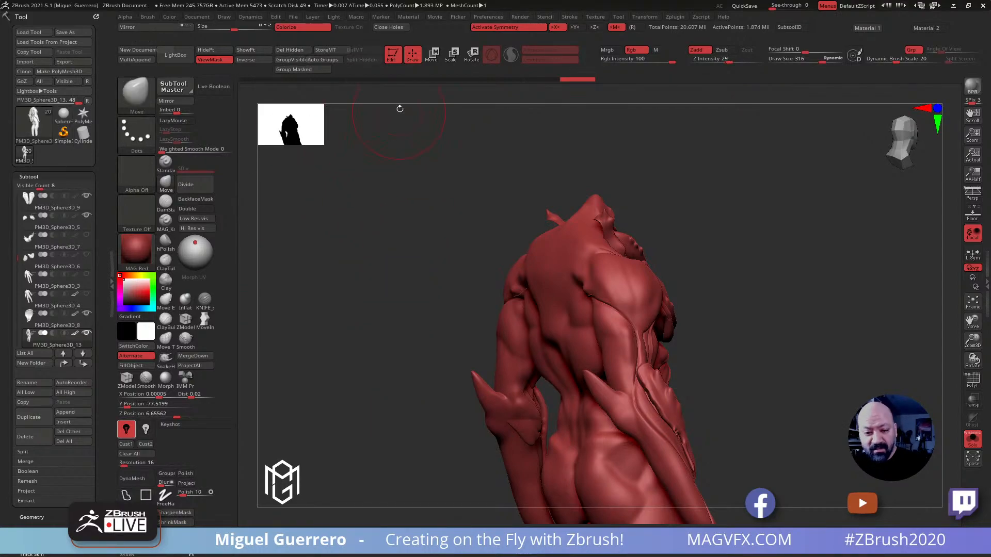
pyautogui.moveTo(411, 358); pyautogui.dragTo(550, 291)
pyautogui.click(966, 438)
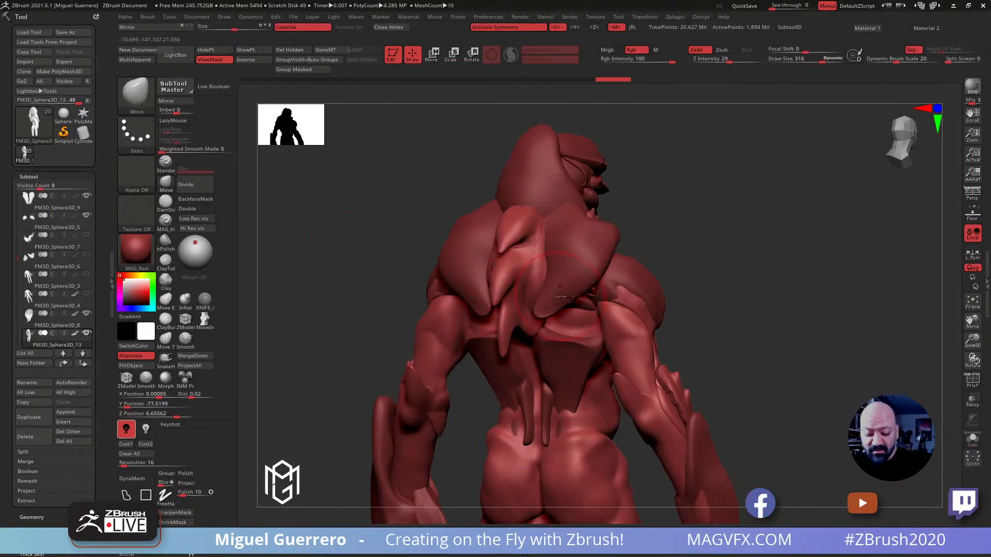
# Select the shoulder plates again and reshape their lower tips and outer edges with the Move brush
pyautogui.keyDown('alt'); pyautogui.click(467, 261); pyautogui.keyUp('alt')
pyautogui.keyDown('shift'); pyautogui.moveTo(349, 266); pyautogui.dragTo(455, 283); pyautogui.keyUp('shift')
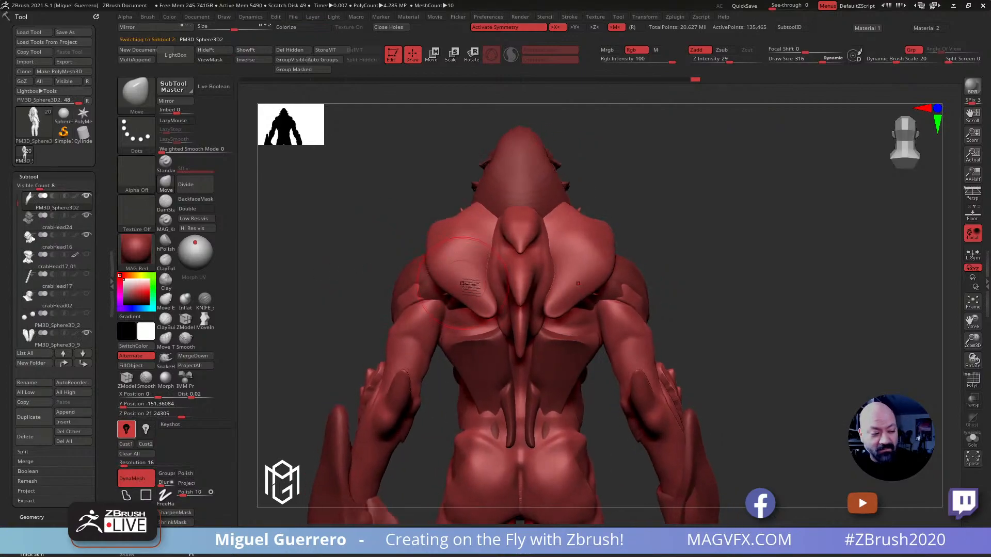
pyautogui.moveTo(555, 310)
pyautogui.mouseDown()
pyautogui.moveTo(585, 303)
pyautogui.moveTo(566, 310)
pyautogui.moveTo(609, 260)
pyautogui.mouseUp()
pyautogui.press(']')
pyautogui.moveTo(688, 247)
pyautogui.mouseDown()
pyautogui.moveTo(612, 235)
pyautogui.moveTo(623, 231)
pyautogui.mouseUp()
pyautogui.moveTo(487, 215)
pyautogui.mouseDown()
pyautogui.moveTo(426, 203)
pyautogui.moveTo(381, 212)
pyautogui.mouseUp()
# Sharpen the edges of the shoulder plates with the KNIFE_sharp_control brush, working from the back round to the front
pyautogui.click(200, 302)
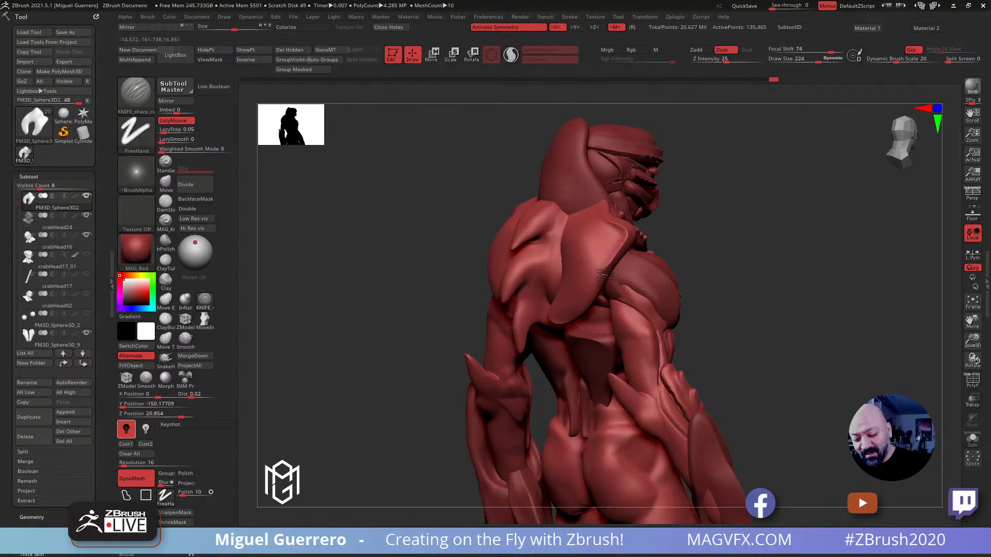
pyautogui.moveTo(436, 273); pyautogui.dragTo(402, 351)
pyautogui.moveTo(443, 242); pyautogui.dragTo(403, 208)
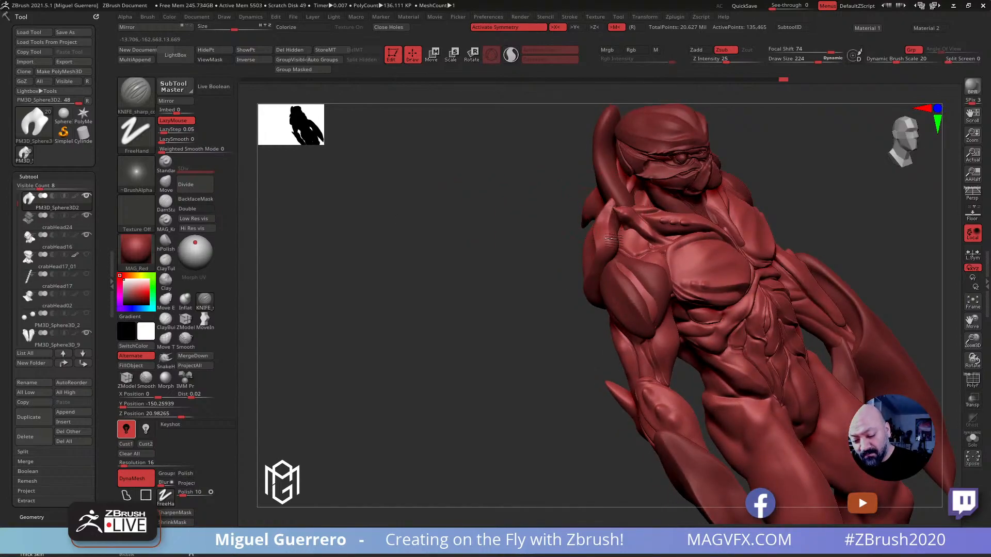
pyautogui.moveTo(552, 285); pyautogui.dragTo(491, 243)
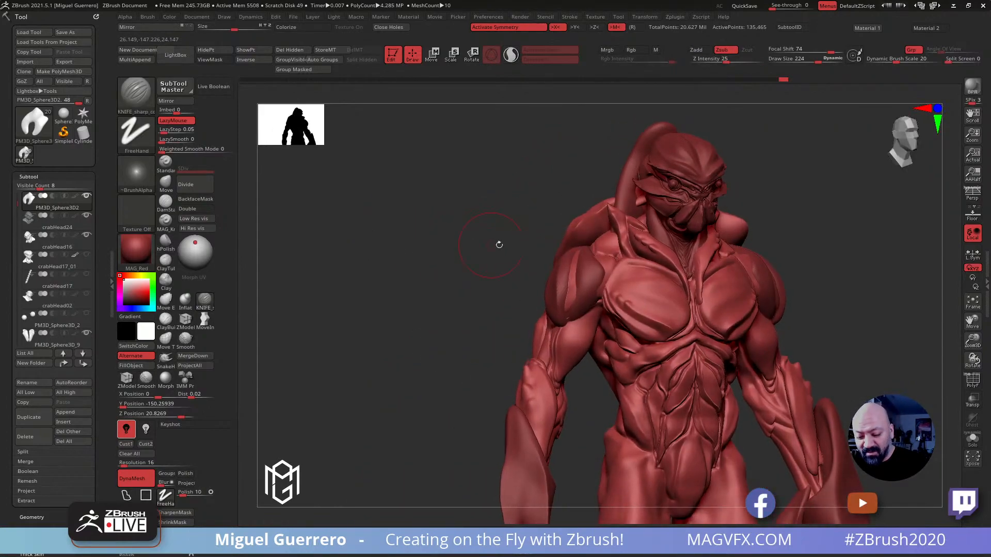
pyautogui.moveTo(603, 222)
pyautogui.mouseDown()
pyautogui.moveTo(572, 247)
pyautogui.moveTo(608, 220)
pyautogui.mouseUp()
pyautogui.moveTo(517, 227); pyautogui.dragTo(585, 238)
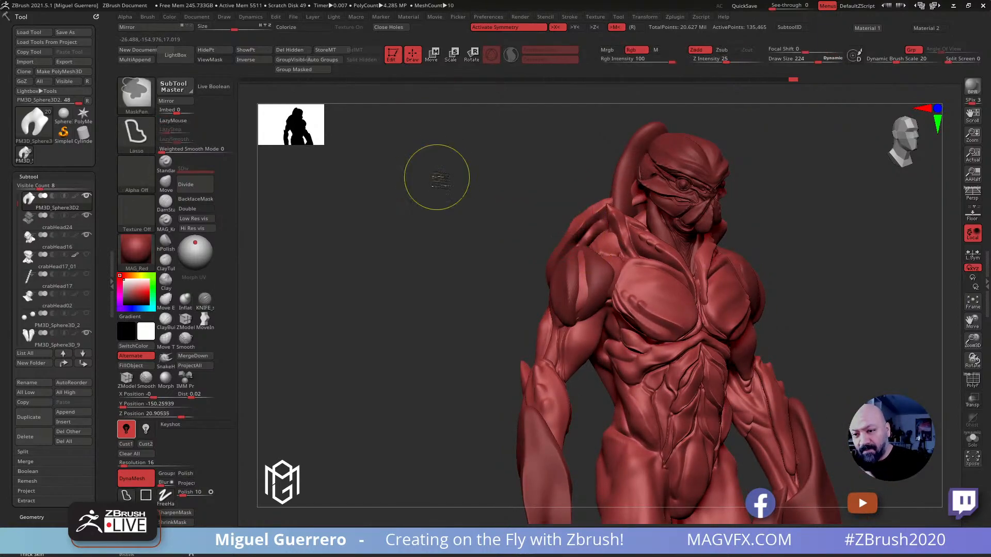
# Try to mask part of the shoulder plates in solo view and adjust them with the transform gizmo
pyautogui.click(971, 438)
pyautogui.moveTo(438, 176); pyautogui.dragTo(493, 192)
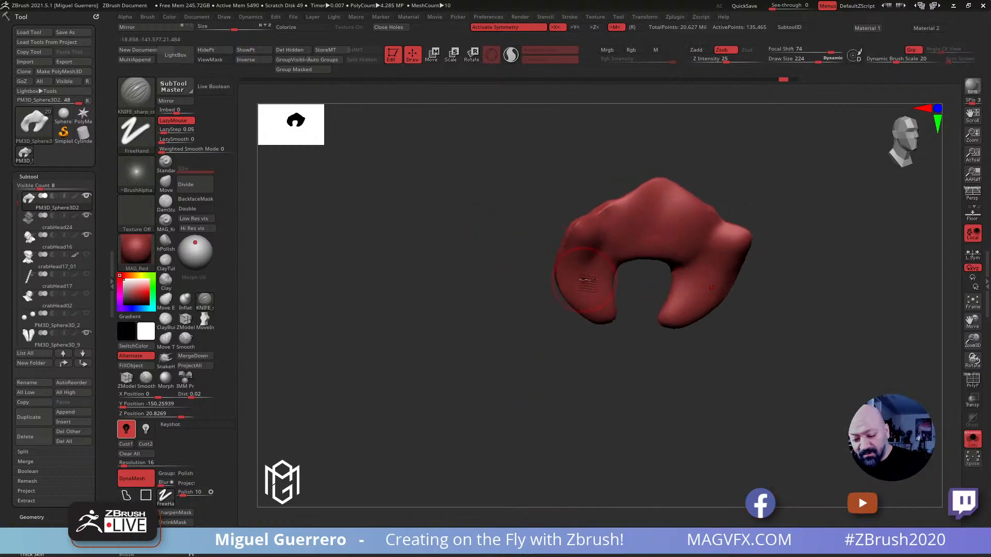
pyautogui.press('ctrl')
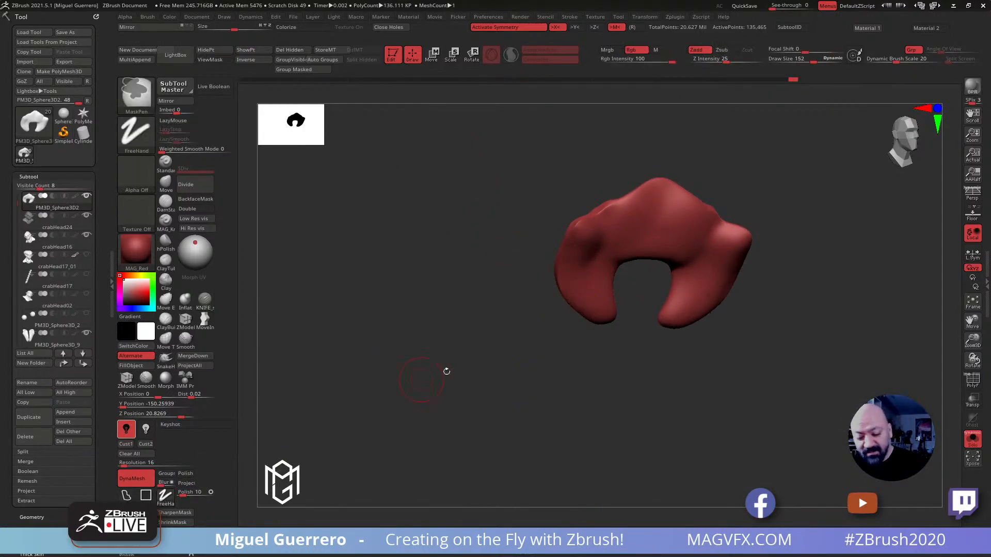
pyautogui.moveTo(591, 297)
pyautogui.keyDown('ctrl'); pyautogui.mouseDown()
pyautogui.moveTo(588, 237)
pyautogui.moveTo(629, 222)
pyautogui.moveTo(645, 198)
pyautogui.moveTo(659, 204)
pyautogui.moveTo(598, 255)
pyautogui.moveTo(595, 286)
pyautogui.moveTo(627, 249)
pyautogui.moveTo(653, 250)
pyautogui.moveTo(596, 299)
pyautogui.mouseUp(); pyautogui.keyUp('ctrl')
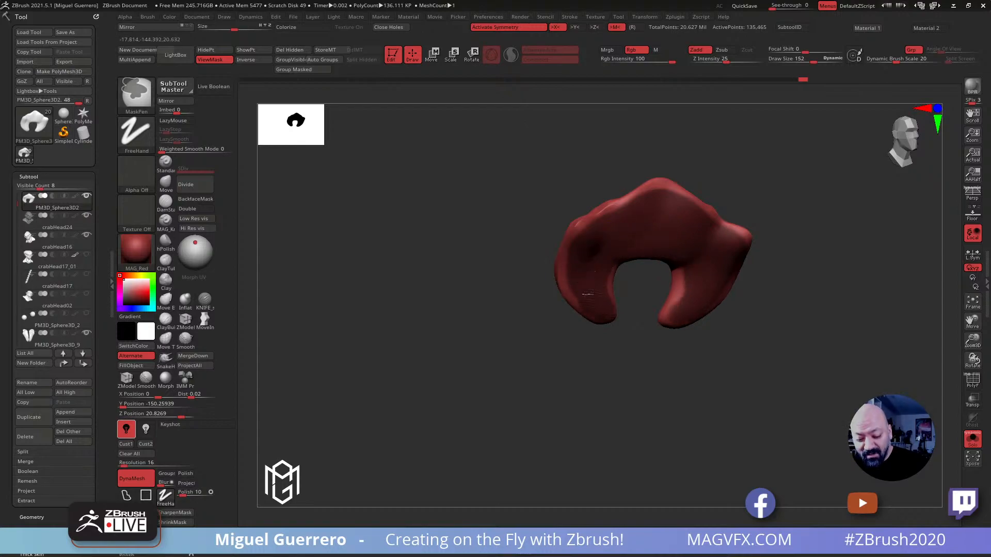
pyautogui.keyDown('ctrl'); pyautogui.moveTo(664, 355); pyautogui.dragTo(679, 347); pyautogui.keyUp('ctrl')
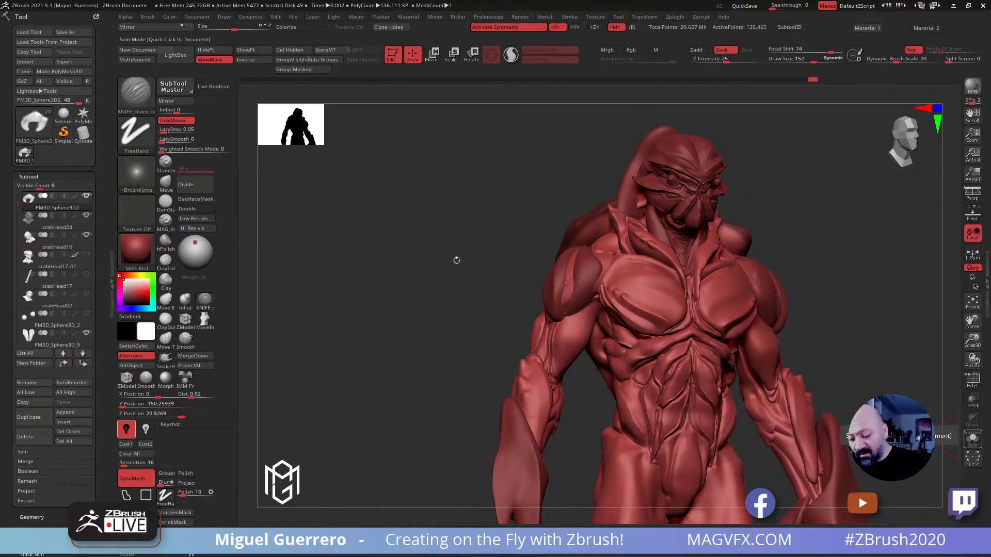
pyautogui.moveTo(457, 260)
pyautogui.mouseDown()
pyautogui.moveTo(454, 278)
pyautogui.moveTo(416, 256)
pyautogui.mouseUp()
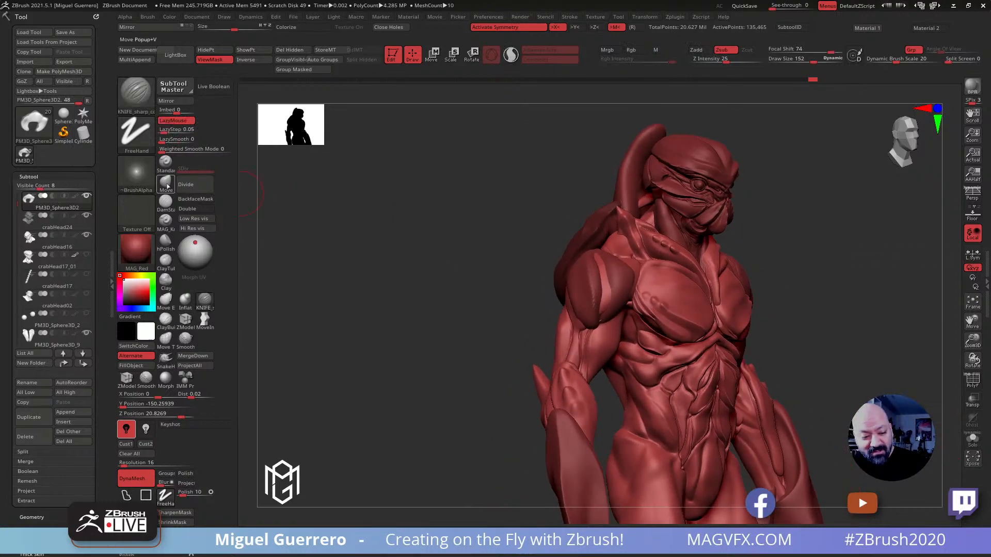
pyautogui.click(165, 182)
pyautogui.press('w')
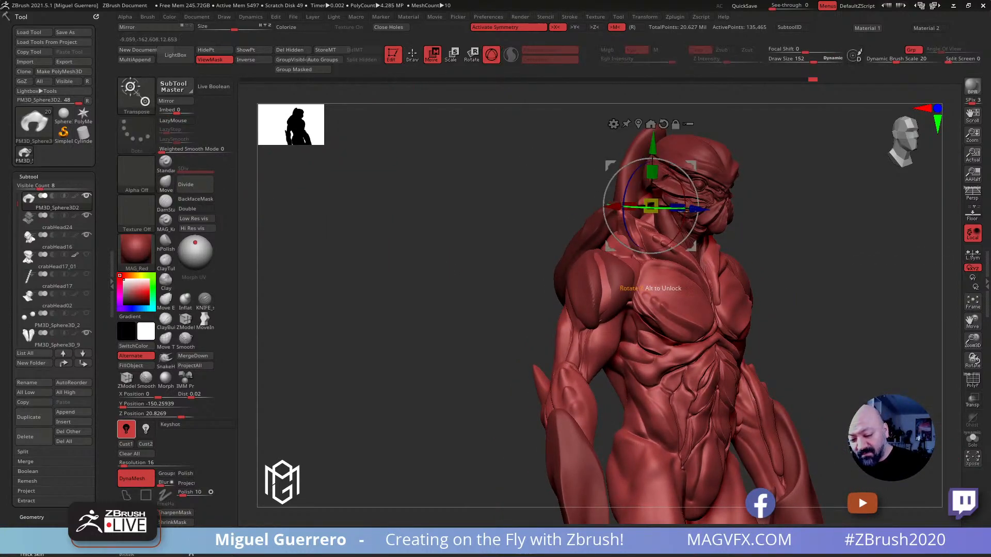
pyautogui.moveTo(491, 215)
pyautogui.mouseDown()
pyautogui.moveTo(430, 215)
pyautogui.moveTo(448, 221)
pyautogui.moveTo(452, 265)
pyautogui.mouseUp()
pyautogui.press('q')
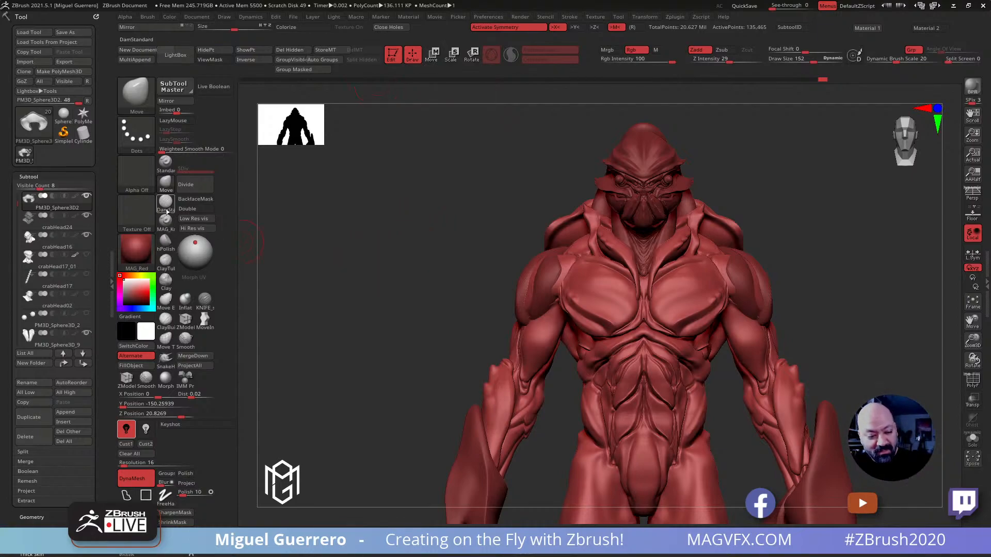
# Pull small pointed spikes out of the upper outer corners of the shoulder plates with the SnakeHook brush
pyautogui.click(165, 357)
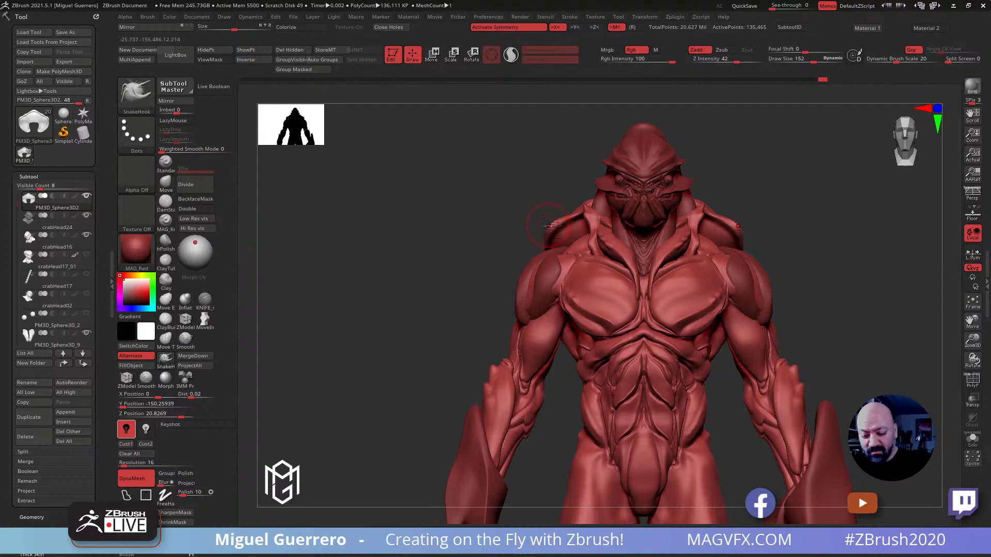
pyautogui.moveTo(526, 225); pyautogui.dragTo(485, 206)
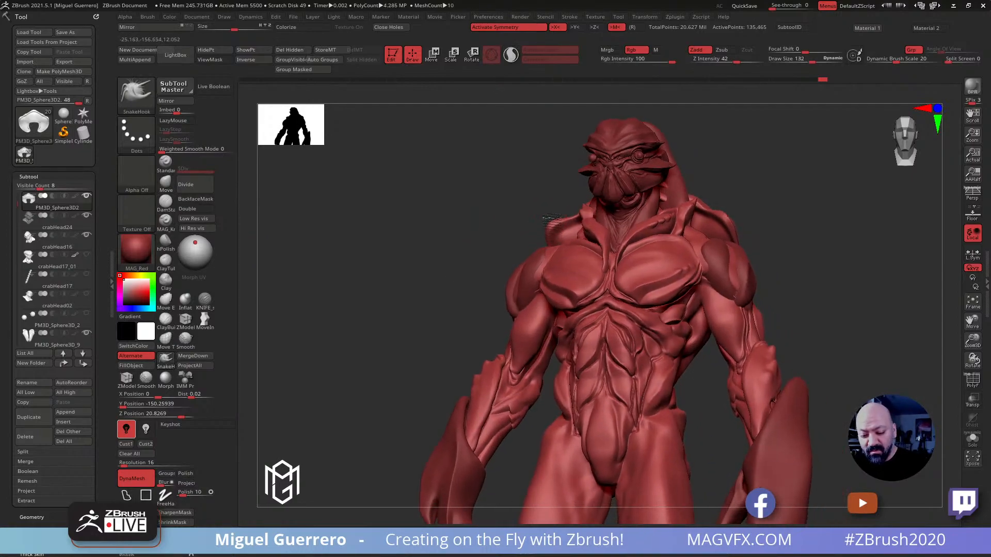
pyautogui.press('[')
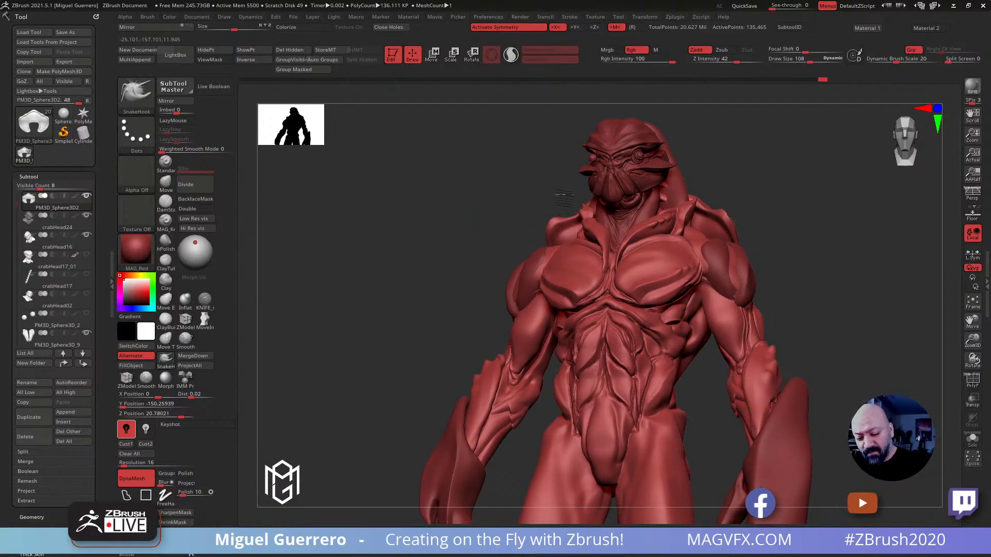
pyautogui.moveTo(572, 220)
pyautogui.mouseDown()
pyautogui.moveTo(576, 233)
pyautogui.moveTo(553, 210)
pyautogui.moveTo(545, 233)
pyautogui.mouseUp()
pyautogui.moveTo(489, 238); pyautogui.dragTo(514, 253)
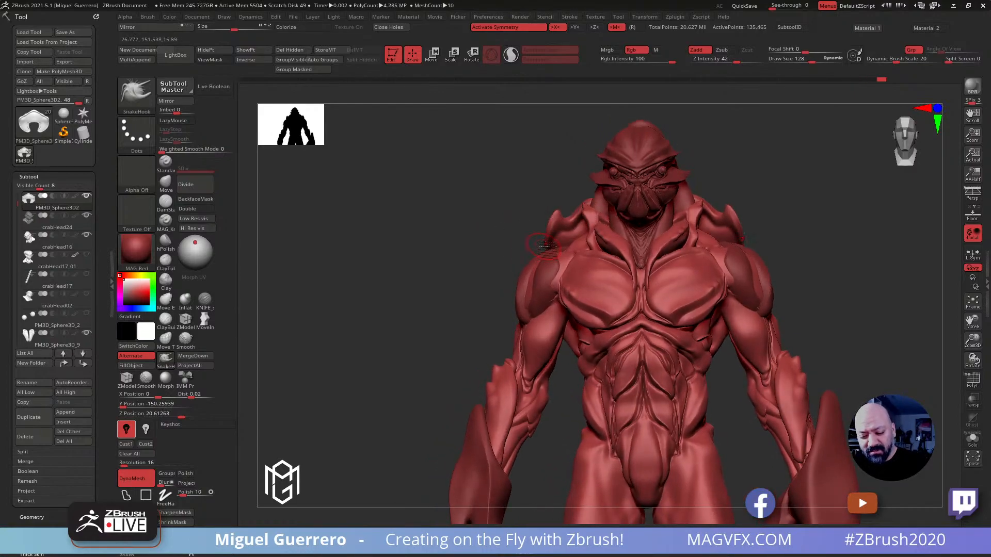
pyautogui.moveTo(506, 234); pyautogui.dragTo(513, 243)
pyautogui.moveTo(394, 347); pyautogui.dragTo(415, 354)
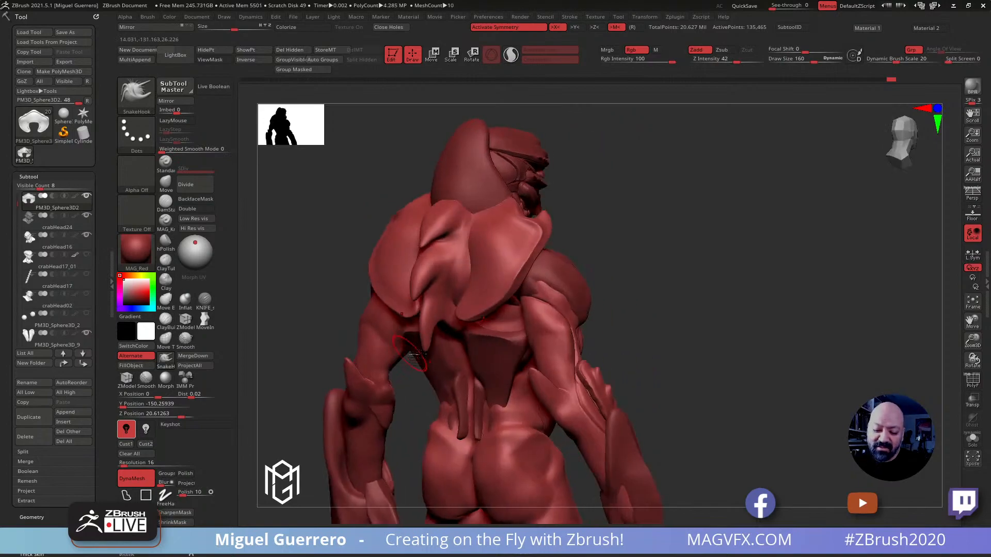
pyautogui.moveTo(666, 314); pyautogui.dragTo(692, 311)
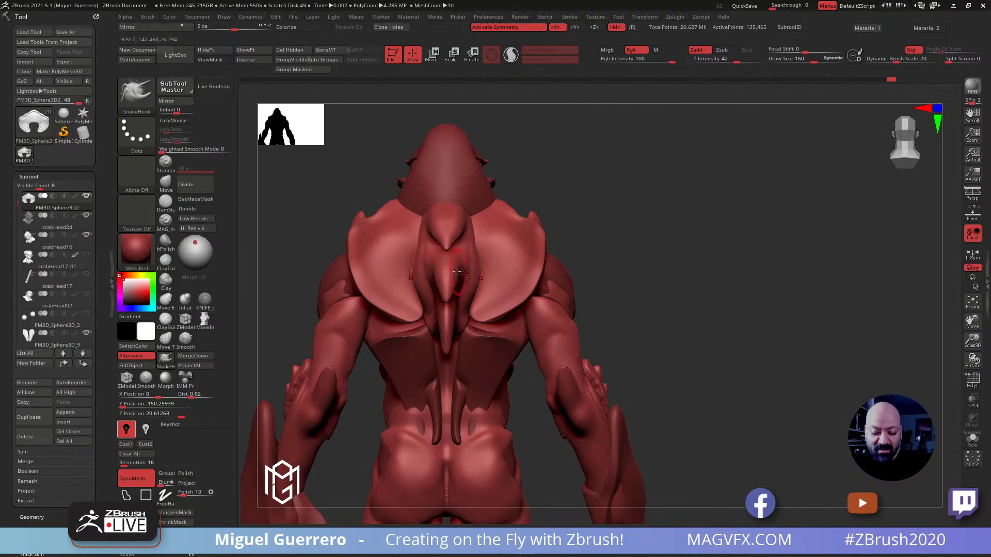
# Select the back spikes subtool and widen its upper and middle segments between the shoulder plates with the Move brush
pyautogui.keyDown('alt'); pyautogui.click(506, 260); pyautogui.keyUp('alt')
pyautogui.keyDown('alt'); pyautogui.moveTo(494, 250); pyautogui.dragTo(634, 260, button='right'); pyautogui.keyUp('alt')
pyautogui.moveTo(394, 232); pyautogui.dragTo(408, 251)
pyautogui.click(165, 182)
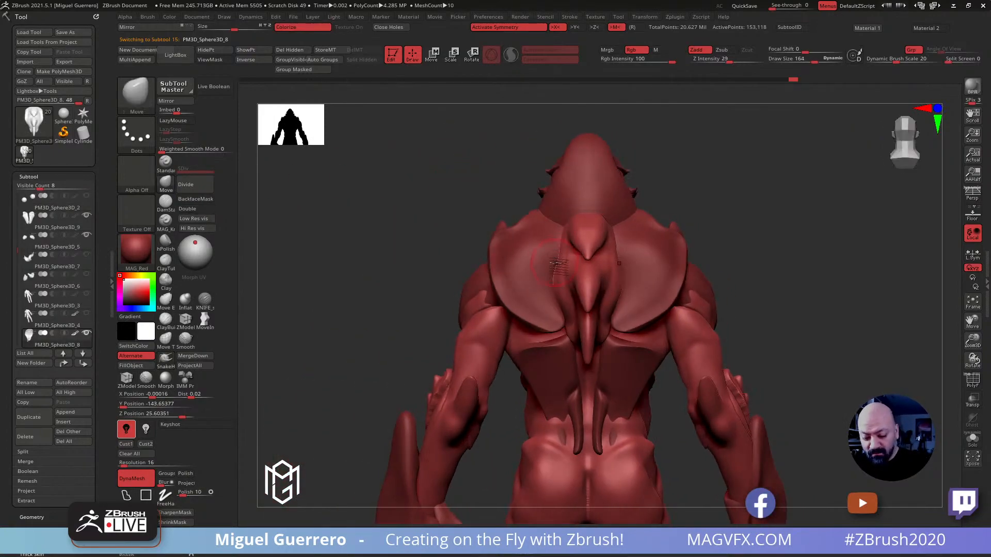
pyautogui.moveTo(556, 256)
pyautogui.mouseDown()
pyautogui.moveTo(551, 273)
pyautogui.moveTo(552, 250)
pyautogui.mouseUp()
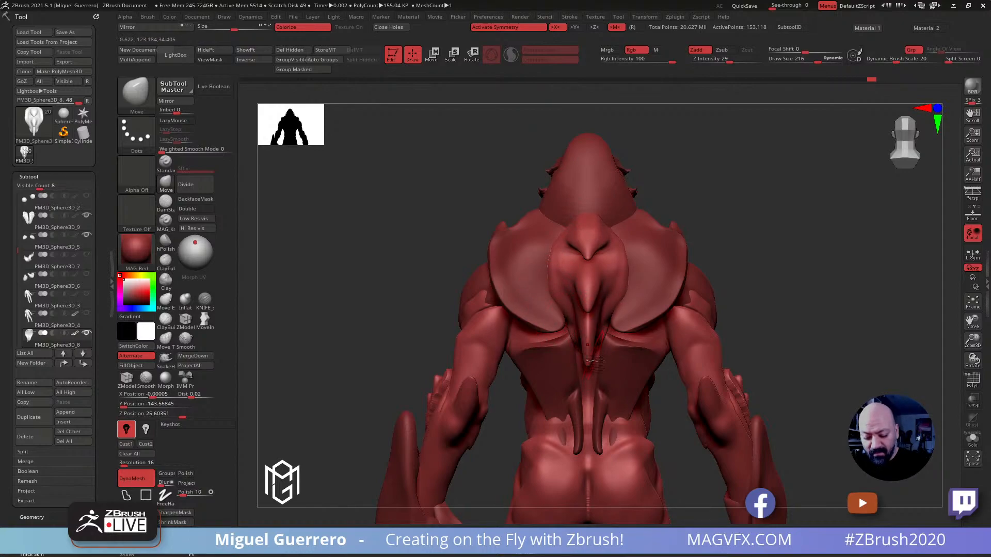
pyautogui.moveTo(582, 282); pyautogui.dragTo(578, 287)
pyautogui.moveTo(577, 278); pyautogui.dragTo(575, 279)
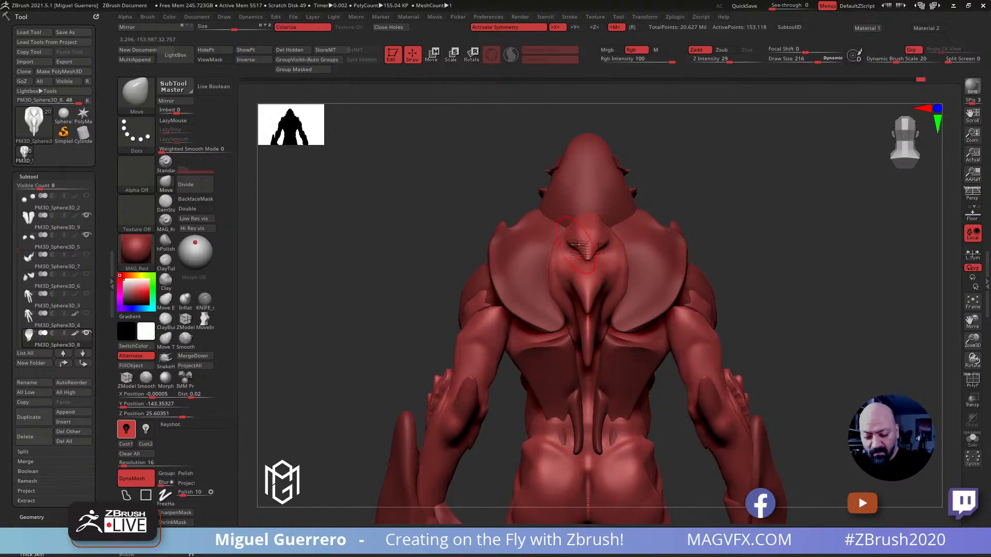
# Reshape the side profile of the back spikes with the Move brush, curving their tips outward
pyautogui.moveTo(449, 224)
pyautogui.mouseDown()
pyautogui.moveTo(398, 230)
pyautogui.moveTo(412, 241)
pyautogui.moveTo(431, 236)
pyautogui.moveTo(420, 241)
pyautogui.mouseUp()
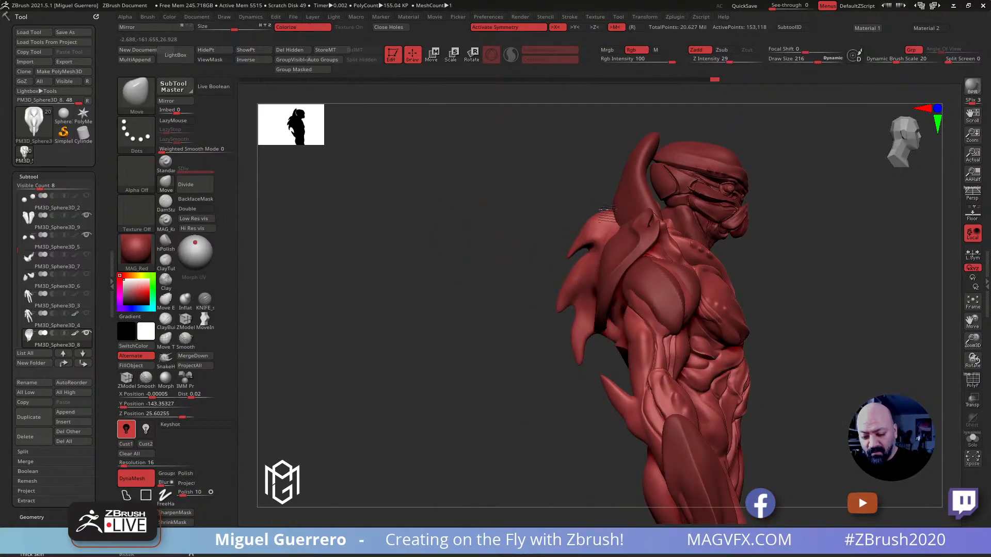
pyautogui.moveTo(579, 261); pyautogui.dragTo(579, 255)
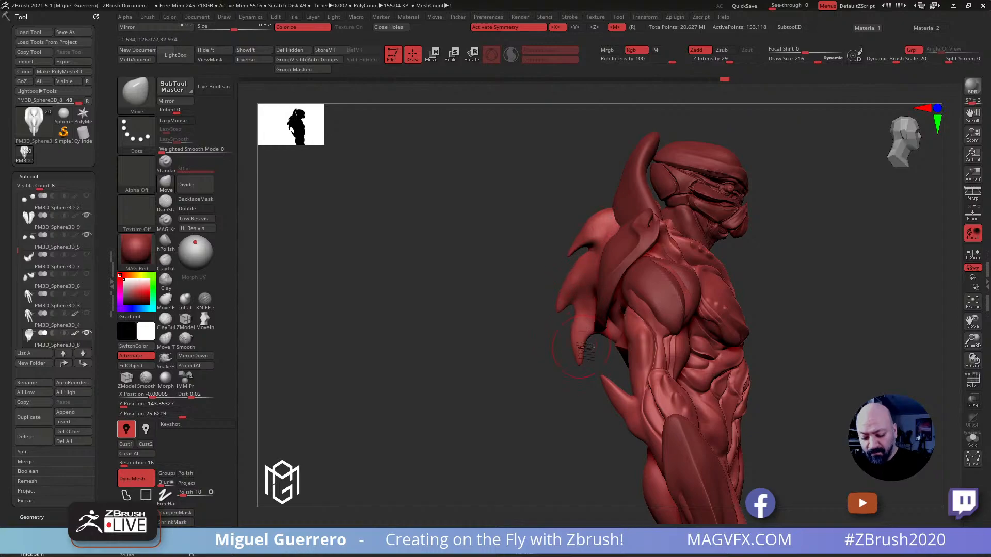
pyautogui.press('shift')
pyautogui.keyDown('shift'); pyautogui.moveTo(585, 354); pyautogui.dragTo(586, 350); pyautogui.keyUp('shift')
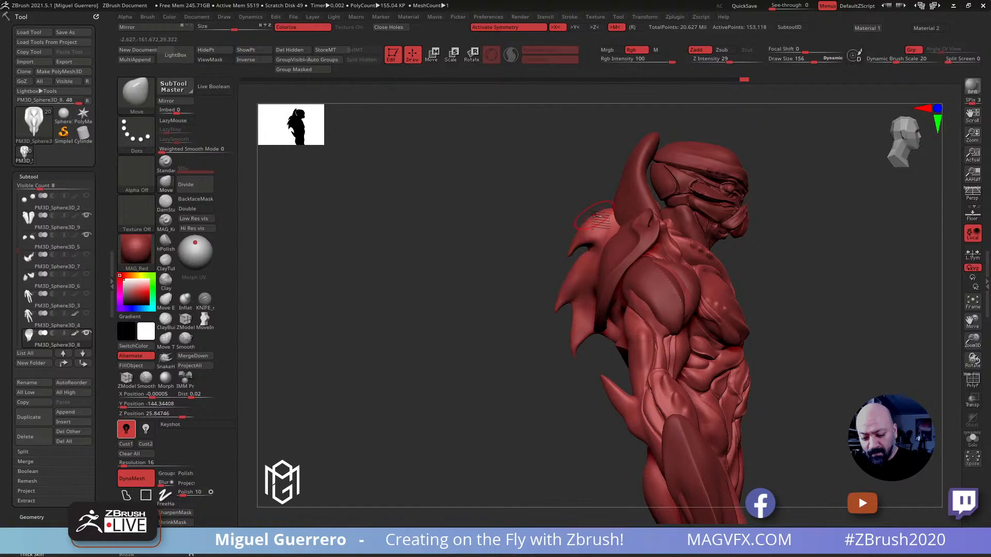
# Carve sharper edges along the sides of the back spikes with the KNIFE_sharp_control brush
pyautogui.moveTo(450, 286); pyautogui.dragTo(247, 309)
pyautogui.click(205, 299)
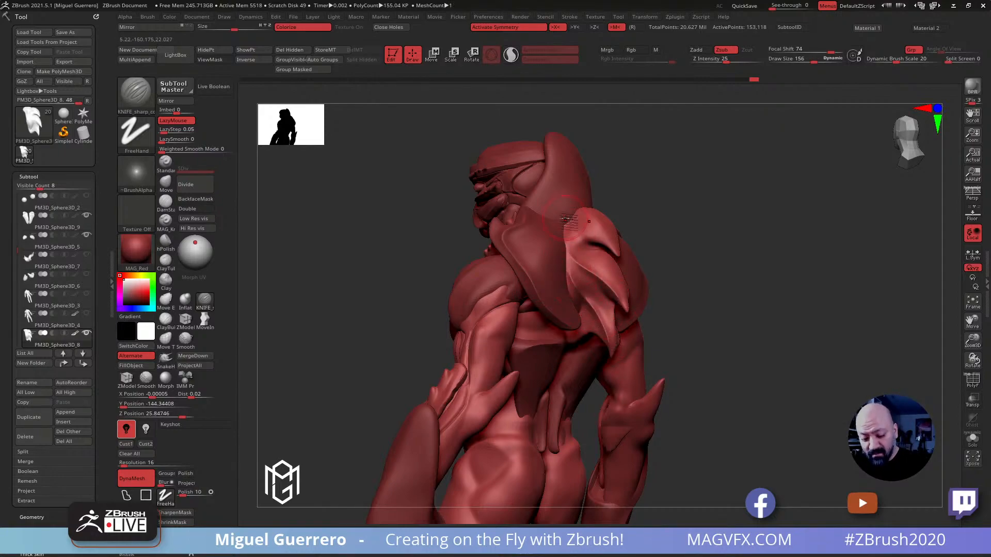
pyautogui.moveTo(574, 230); pyautogui.dragTo(623, 256)
pyautogui.moveTo(412, 227)
pyautogui.mouseDown()
pyautogui.moveTo(363, 250)
pyautogui.moveTo(466, 252)
pyautogui.moveTo(401, 275)
pyautogui.moveTo(382, 269)
pyautogui.mouseUp()
# Refine the outline of the back spikes from behind with the Move brush, adjusting the side edges and the top spike's tip
pyautogui.click(166, 183)
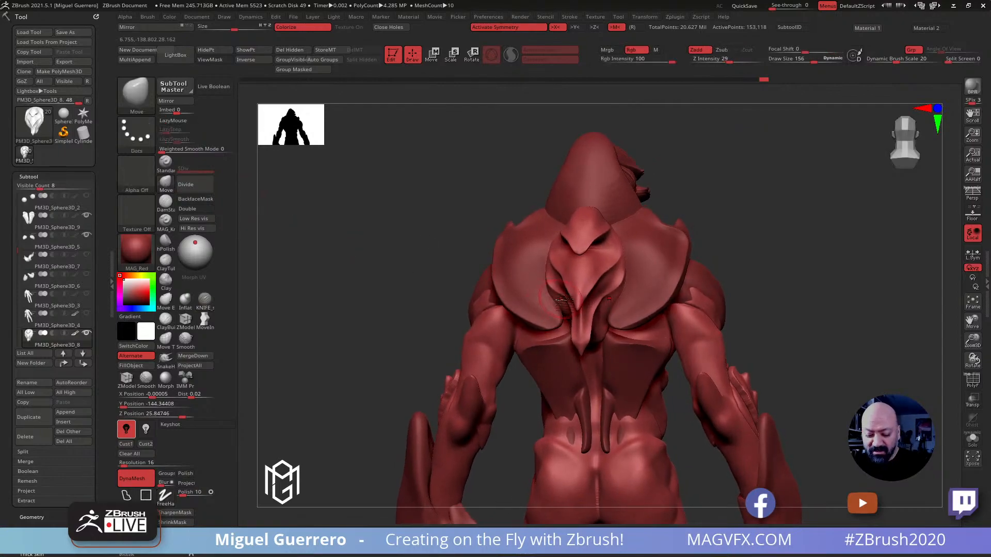
pyautogui.moveTo(563, 273); pyautogui.dragTo(562, 241)
pyautogui.moveTo(561, 242); pyautogui.dragTo(548, 242, button='right')
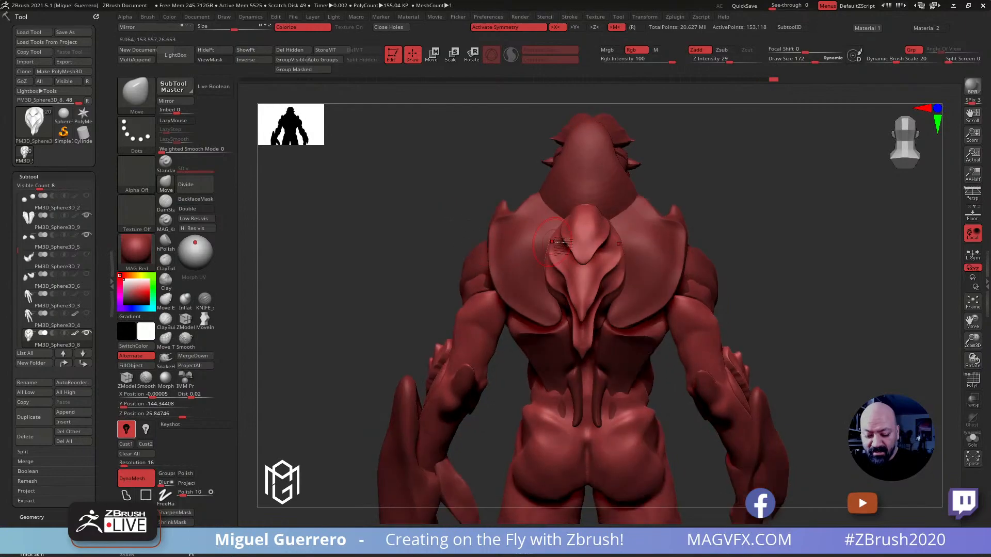
pyautogui.moveTo(583, 259); pyautogui.dragTo(582, 260)
pyautogui.moveTo(418, 204)
pyautogui.mouseDown()
pyautogui.moveTo(394, 206)
pyautogui.moveTo(405, 225)
pyautogui.moveTo(420, 226)
pyautogui.moveTo(387, 250)
pyautogui.moveTo(400, 283)
pyautogui.moveTo(393, 281)
pyautogui.mouseUp()
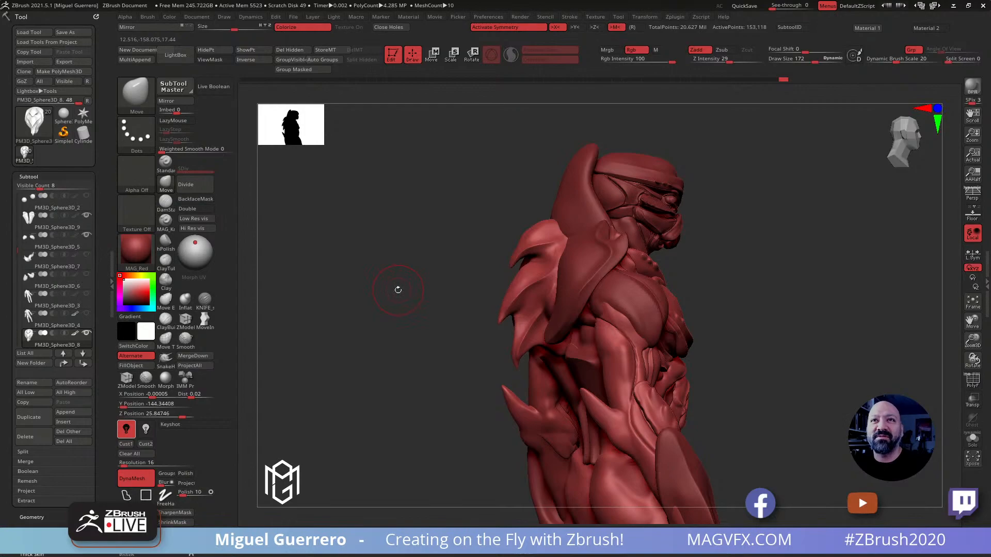
# Select the head crest, remesh it with DynaMesh at resolution 24 and display its wireframe to check the density
pyautogui.moveTo(386, 280); pyautogui.dragTo(421, 292)
pyautogui.keyDown('alt'); pyautogui.click(545, 202); pyautogui.keyUp('alt')
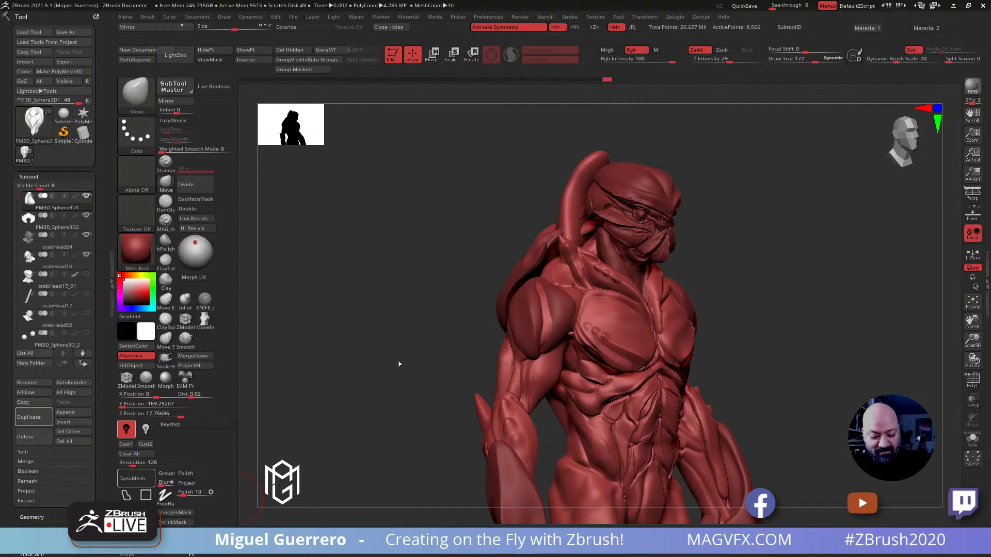
pyautogui.moveTo(130, 465); pyautogui.dragTo(126, 466)
pyautogui.keyDown('ctrl'); pyautogui.moveTo(395, 303); pyautogui.dragTo(416, 331); pyautogui.keyUp('ctrl')
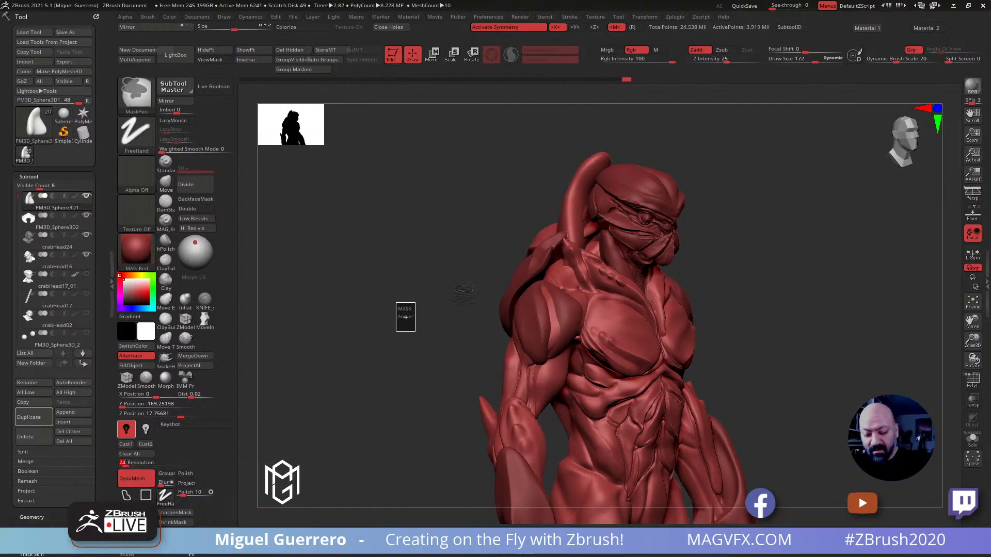
pyautogui.keyDown('shift'); pyautogui.moveTo(570, 217); pyautogui.dragTo(574, 196); pyautogui.keyUp('shift')
pyautogui.moveTo(508, 223)
pyautogui.keyDown('ctrl'); pyautogui.mouseDown(button='right')
pyautogui.moveTo(471, 208)
pyautogui.moveTo(485, 209)
pyautogui.mouseUp(button='right'); pyautogui.keyUp('ctrl')
pyautogui.click(970, 383)
pyautogui.moveTo(877, 354); pyautogui.dragTo(803, 329, button='right')
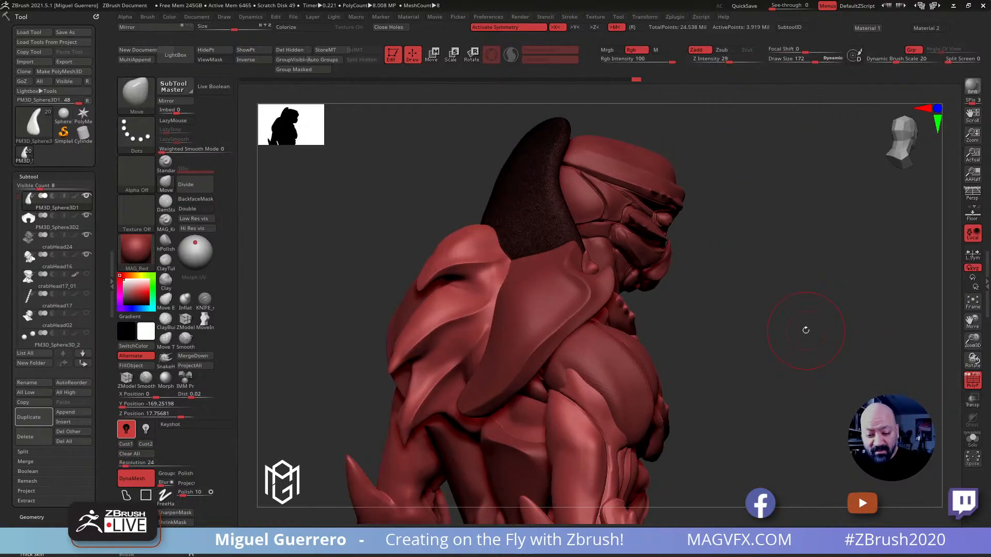
# Remesh the head crest with DynaMesh at resolution 16 and hide the wireframe
pyautogui.press('Return')
pyautogui.keyDown('ctrl'); pyautogui.moveTo(322, 288); pyautogui.dragTo(346, 341); pyautogui.keyUp('ctrl')
pyautogui.moveTo(350, 293); pyautogui.dragTo(360, 288, button='right')
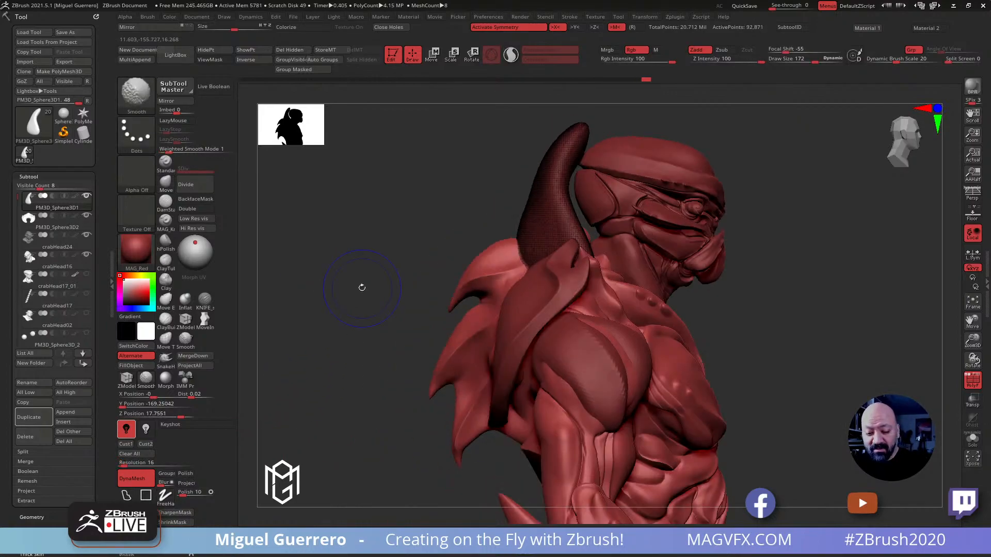
pyautogui.click(972, 382)
# Try carving a groove along the side of the head crest with the DamStandard brush
pyautogui.moveTo(428, 208); pyautogui.dragTo(504, 221)
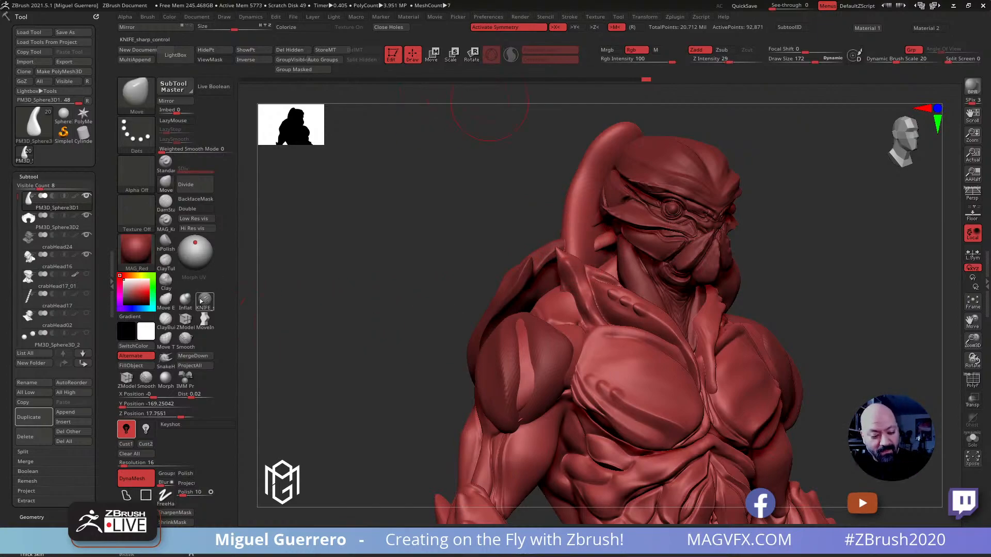
pyautogui.click(165, 201)
pyautogui.moveTo(574, 247)
pyautogui.mouseDown()
pyautogui.moveTo(579, 195)
pyautogui.moveTo(628, 128)
pyautogui.mouseUp()
pyautogui.moveTo(453, 207)
pyautogui.mouseDown()
pyautogui.moveTo(495, 205)
pyautogui.moveTo(482, 211)
pyautogui.mouseUp()
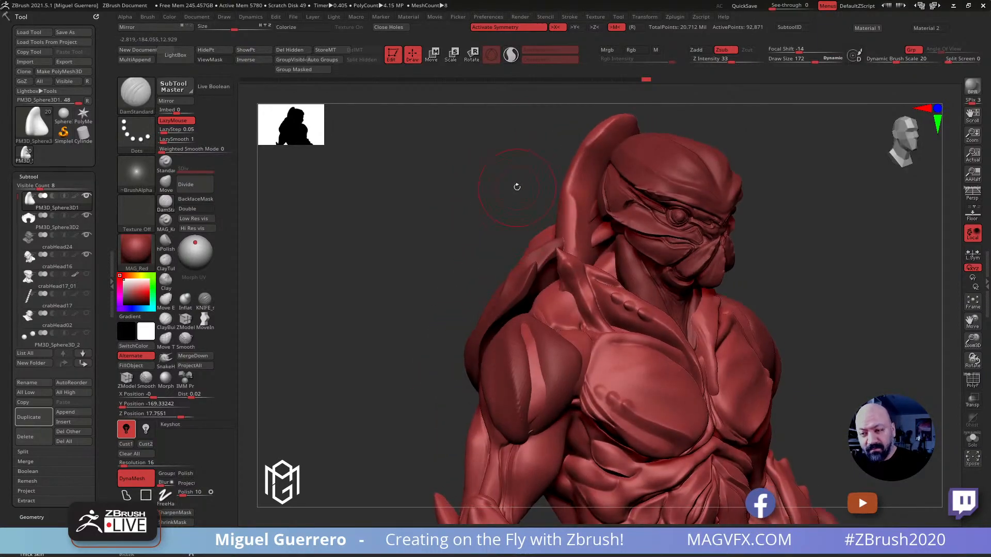
pyautogui.hotkey('ctrl', 'z')
# Carve the side edges of the head crest with the KNIFE_sharp_control brush and shape its back into a tapering ridge
pyautogui.click(206, 298)
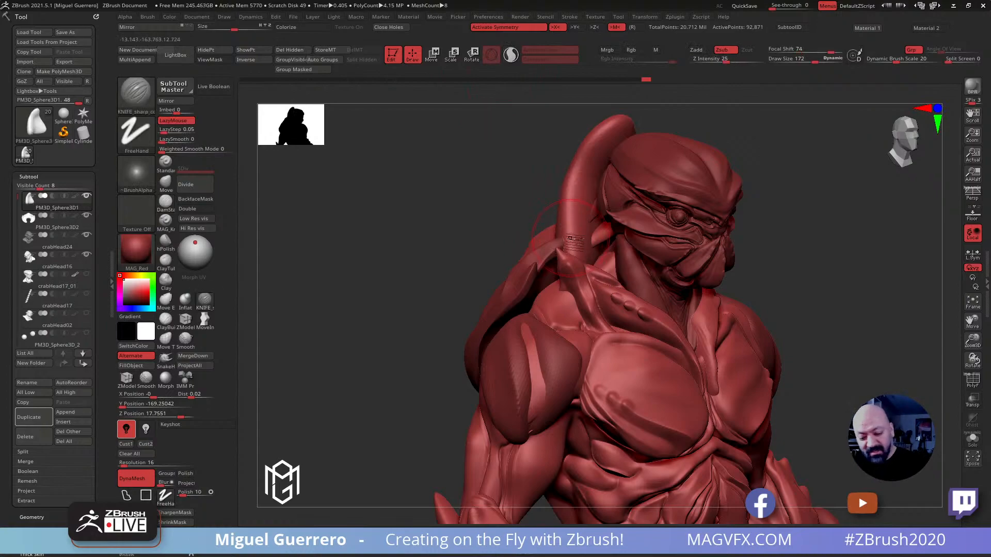
pyautogui.moveTo(509, 166)
pyautogui.mouseDown()
pyautogui.moveTo(503, 214)
pyautogui.moveTo(551, 129)
pyautogui.moveTo(543, 190)
pyautogui.moveTo(557, 239)
pyautogui.mouseUp()
pyautogui.moveTo(457, 194); pyautogui.dragTo(533, 167)
pyautogui.moveTo(545, 121)
pyautogui.mouseDown()
pyautogui.moveTo(538, 189)
pyautogui.moveTo(553, 264)
pyautogui.mouseUp()
pyautogui.moveTo(376, 167); pyautogui.dragTo(436, 169)
pyautogui.moveTo(536, 160)
pyautogui.keyDown('shift'); pyautogui.mouseDown()
pyautogui.moveTo(541, 126)
pyautogui.moveTo(521, 188)
pyautogui.mouseUp(); pyautogui.keyUp('shift')
pyautogui.keyDown('shift'); pyautogui.moveTo(485, 231); pyautogui.dragTo(471, 218); pyautogui.keyUp('shift')
pyautogui.keyDown('ctrl'); pyautogui.moveTo(383, 199); pyautogui.dragTo(394, 224); pyautogui.keyUp('ctrl')
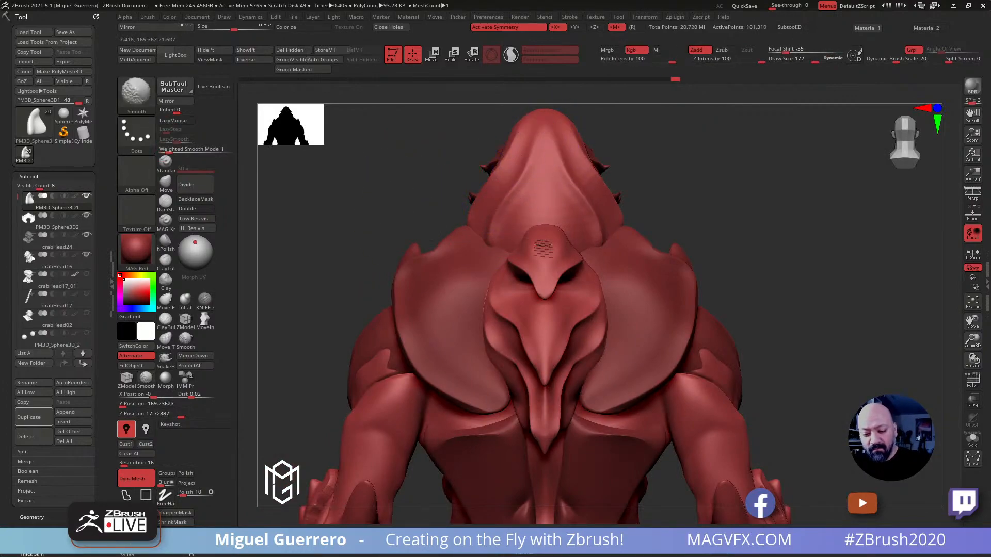
# Smooth the lower back surface of the head crest with the Smooth brush
pyautogui.keyDown('shift'); pyautogui.moveTo(543, 219); pyautogui.dragTo(552, 222); pyautogui.keyUp('shift')
pyautogui.moveTo(465, 169); pyautogui.dragTo(430, 187)
pyautogui.moveTo(588, 219)
pyautogui.keyDown('shift'); pyautogui.mouseDown()
pyautogui.moveTo(573, 135)
pyautogui.moveTo(580, 155)
pyautogui.mouseUp(); pyautogui.keyUp('shift')
pyautogui.moveTo(460, 156)
pyautogui.mouseDown()
pyautogui.moveTo(451, 157)
pyautogui.moveTo(487, 137)
pyautogui.mouseUp()
pyautogui.keyDown('alt'); pyautogui.moveTo(535, 167); pyautogui.dragTo(525, 183); pyautogui.keyUp('alt')
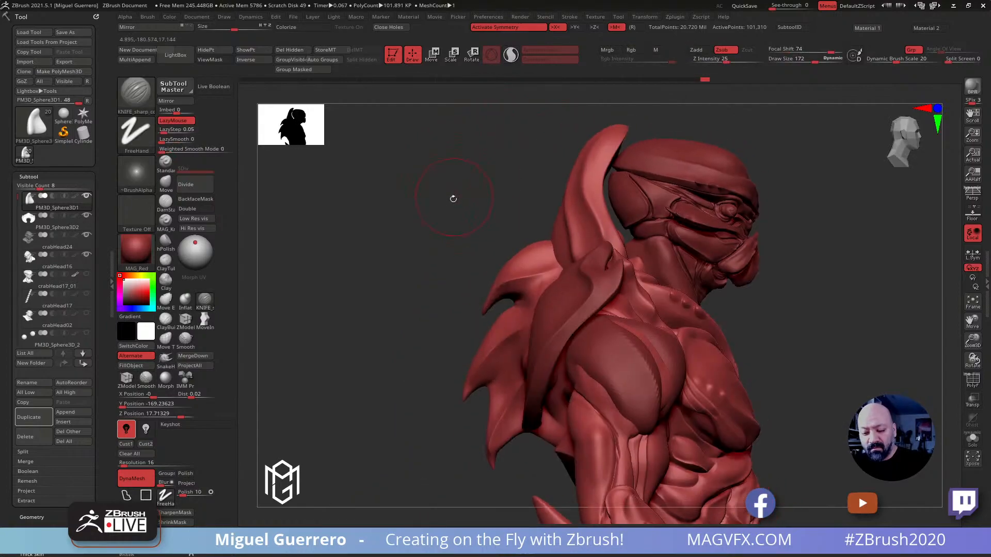
# Reshape the head crest's curved side profile with the Move brush at draw size 228
pyautogui.click(166, 183)
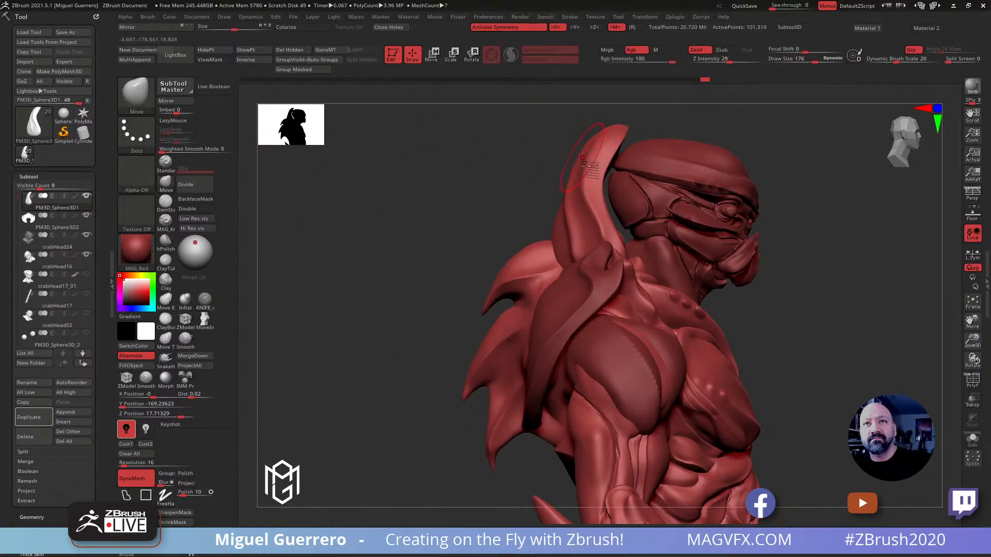
pyautogui.press(']')
pyautogui.moveTo(602, 160)
pyautogui.mouseDown()
pyautogui.moveTo(600, 150)
pyautogui.moveTo(597, 164)
pyautogui.mouseUp()
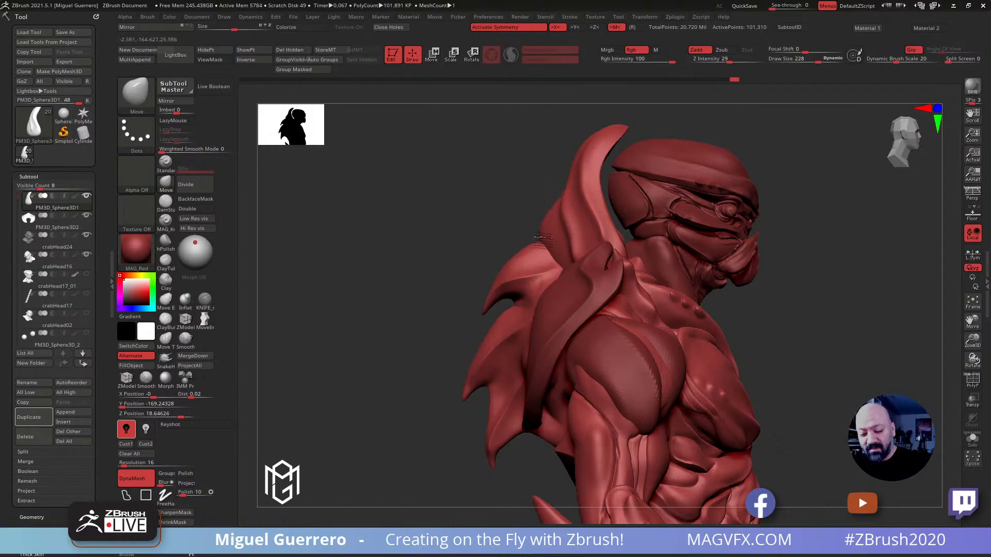
pyautogui.moveTo(560, 179); pyautogui.dragTo(606, 207)
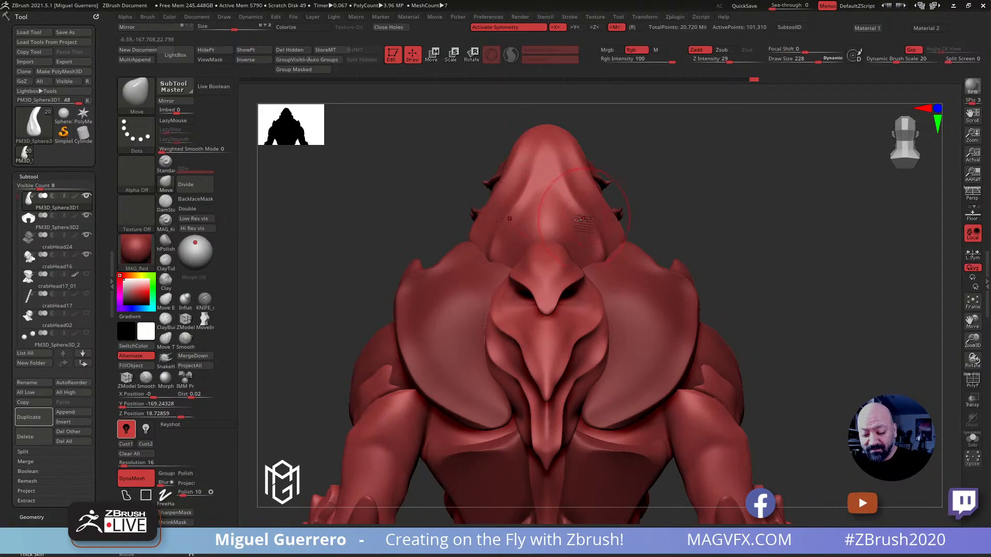
# Select the back spikes piece and smooth the hollows beneath its upper and middle spikes
pyautogui.moveTo(402, 223)
pyautogui.mouseDown()
pyautogui.moveTo(361, 235)
pyautogui.moveTo(354, 258)
pyautogui.moveTo(401, 250)
pyautogui.moveTo(411, 294)
pyautogui.moveTo(508, 278)
pyautogui.mouseUp()
pyautogui.keyDown('alt'); pyautogui.click(561, 287); pyautogui.keyUp('alt')
pyautogui.moveTo(392, 258); pyautogui.dragTo(418, 259)
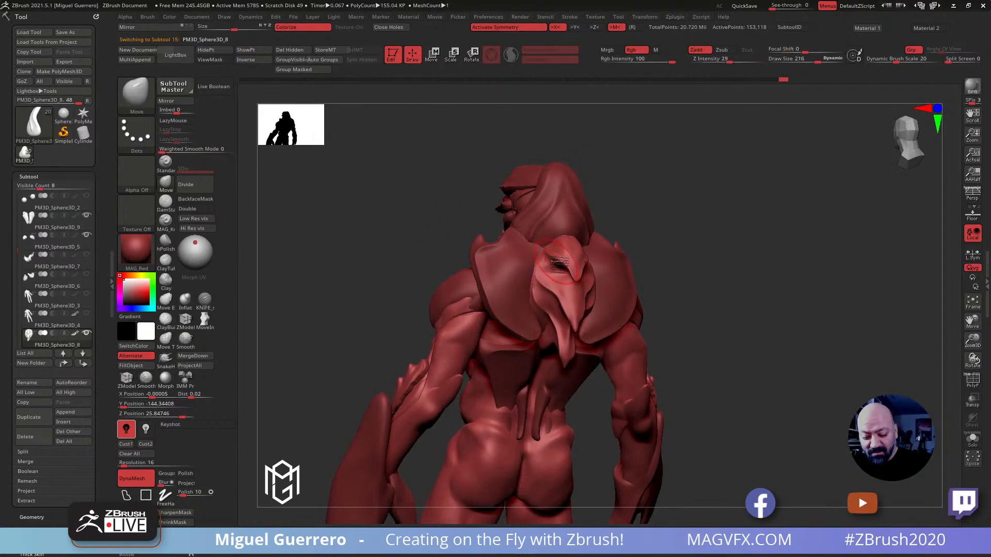
pyautogui.press('shift')
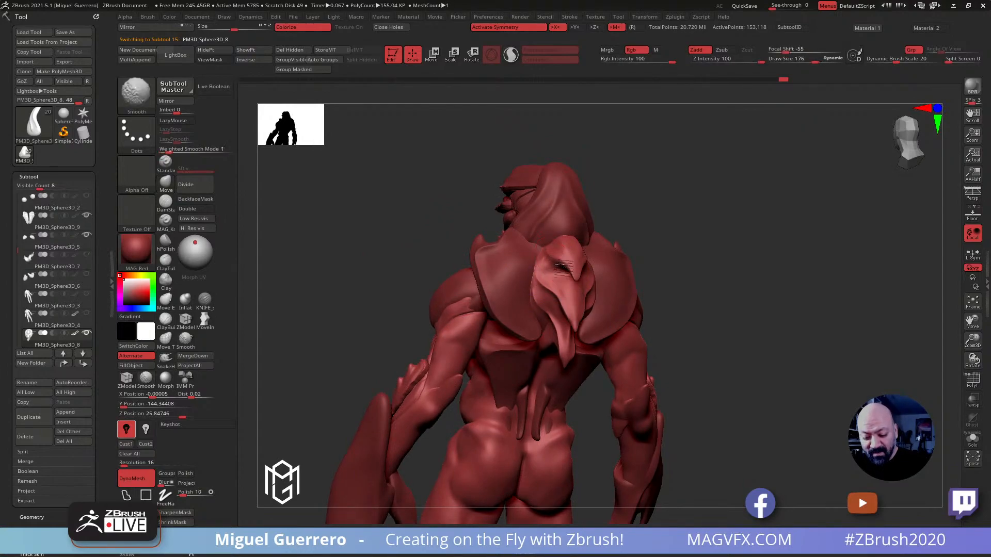
pyautogui.keyDown('shift'); pyautogui.moveTo(576, 276); pyautogui.dragTo(545, 285); pyautogui.keyUp('shift')
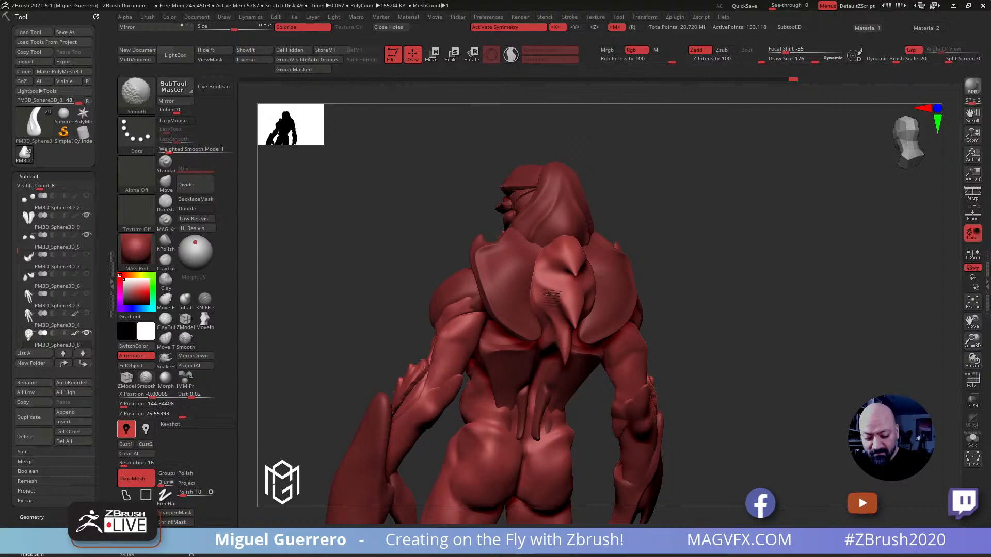
pyautogui.moveTo(350, 227)
pyautogui.mouseDown()
pyautogui.moveTo(404, 257)
pyautogui.moveTo(369, 260)
pyautogui.moveTo(526, 268)
pyautogui.mouseUp()
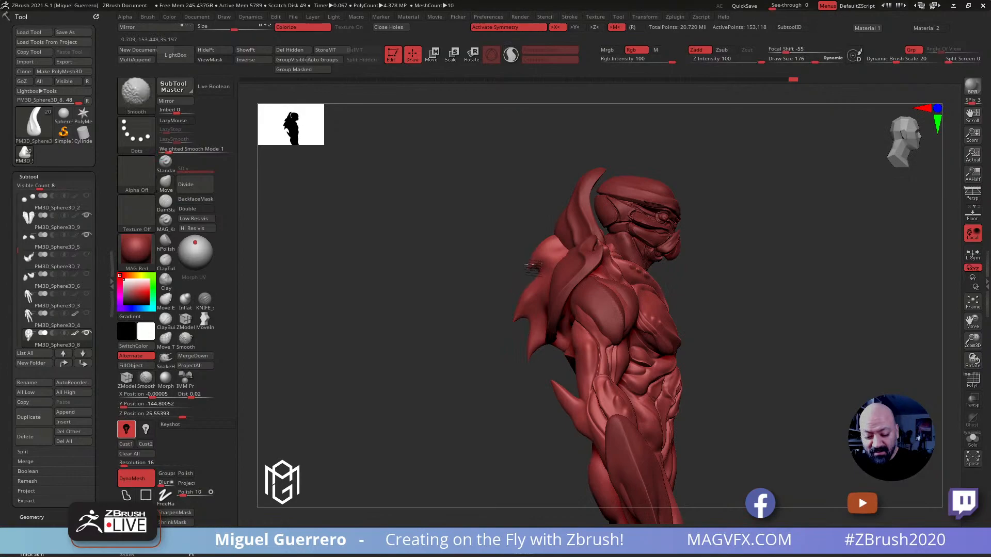
# Pull the three back spike tips upward and outward in side view with the Move brush at draw size 200
pyautogui.keyDown('alt'); pyautogui.moveTo(469, 254); pyautogui.dragTo(506, 279); pyautogui.keyUp('alt')
pyautogui.press('shift')
pyautogui.press('b')
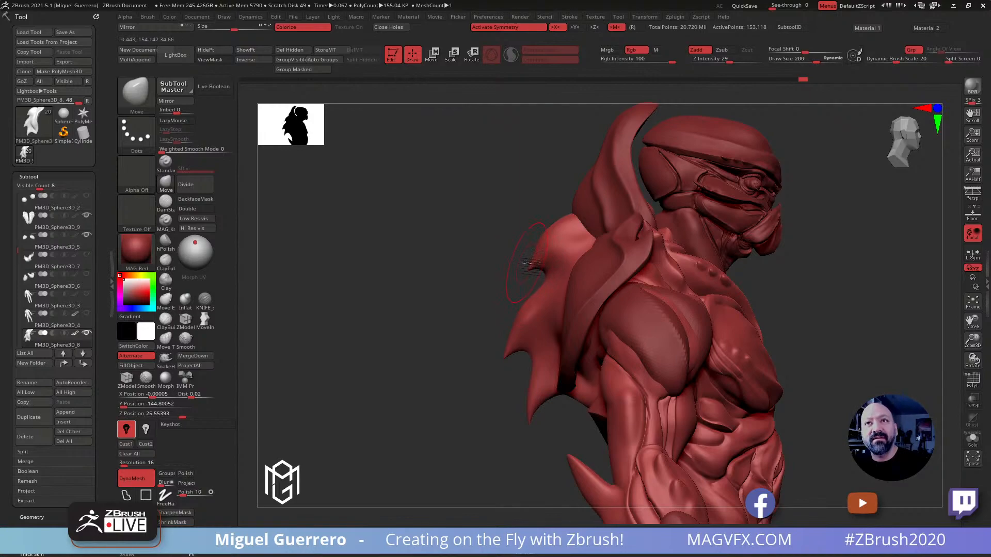
pyautogui.keyDown('alt'); pyautogui.moveTo(438, 235); pyautogui.dragTo(444, 211); pyautogui.keyUp('alt')
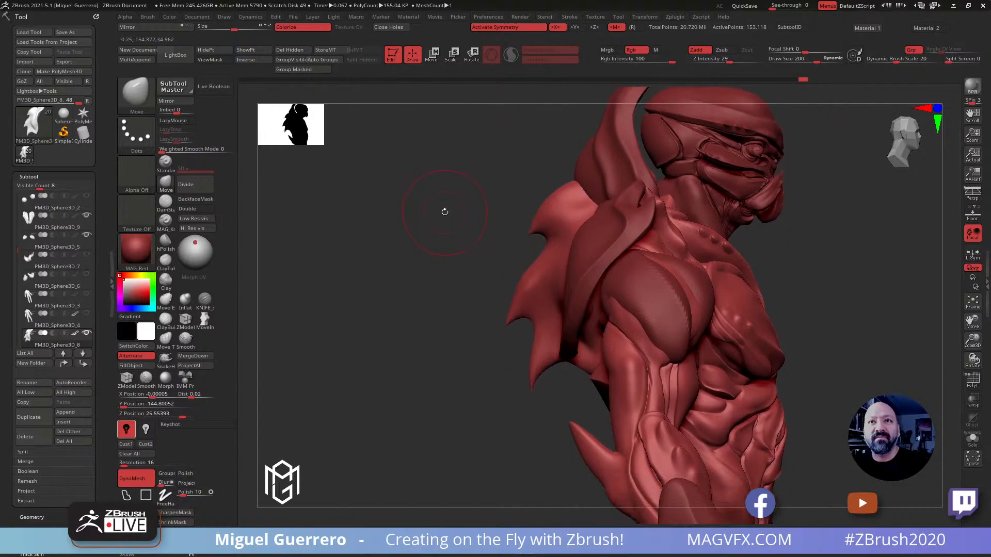
pyautogui.moveTo(521, 228); pyautogui.dragTo(521, 215)
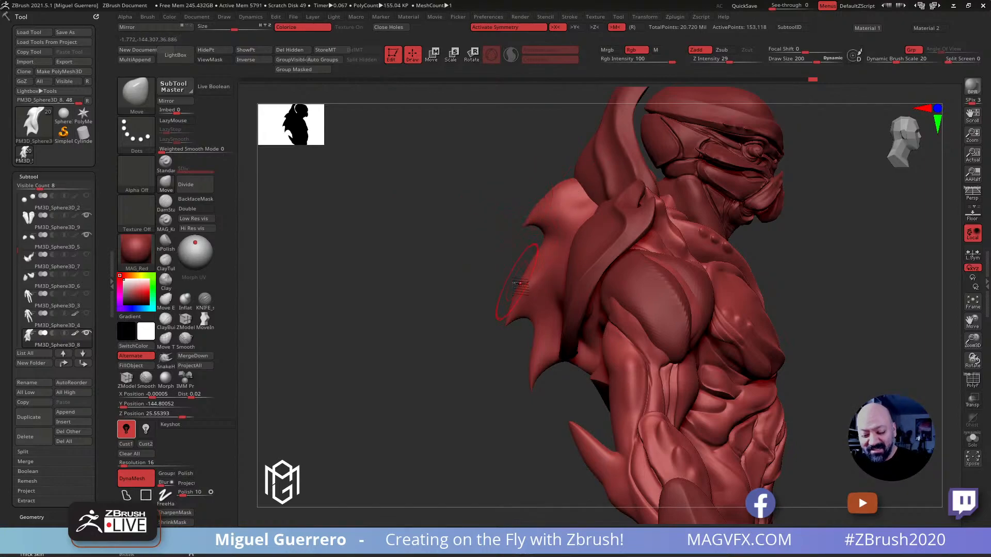
pyautogui.moveTo(506, 321); pyautogui.dragTo(503, 305)
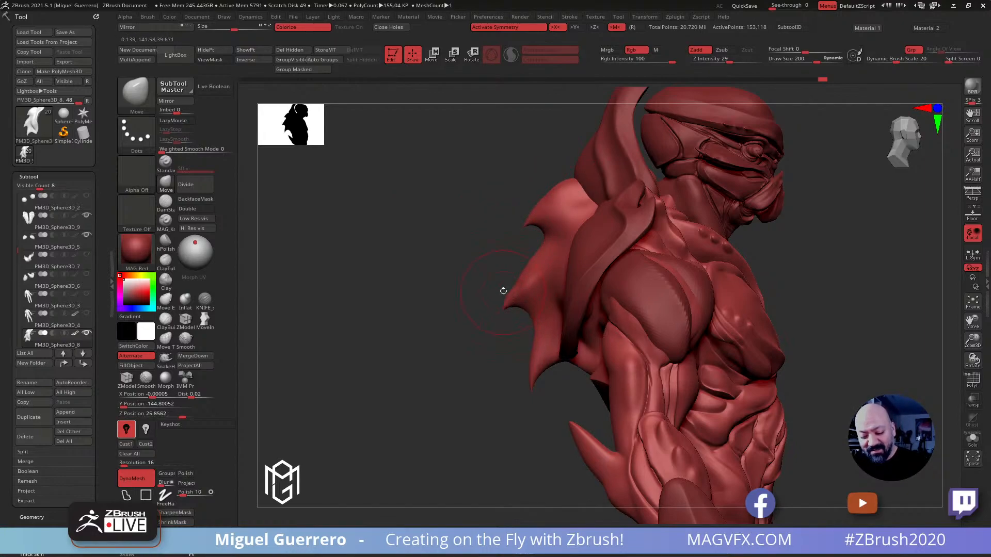
pyautogui.press('shift')
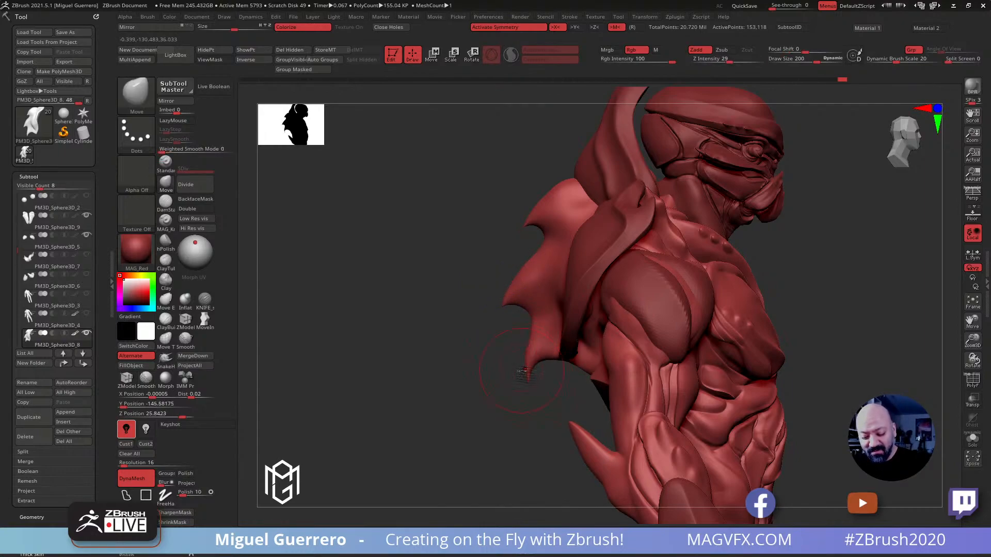
pyautogui.press('shift')
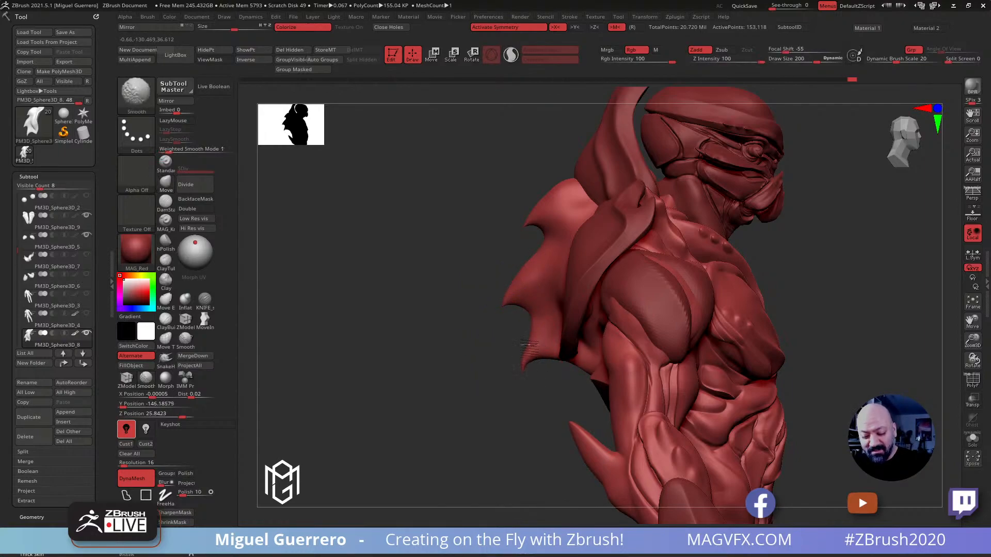
# Blunt the back spike tips with the Move brush at size 88 and the Smooth brush, and remesh the piece with DynaMesh at resolution 16
pyautogui.moveTo(522, 199)
pyautogui.keyDown('shift'); pyautogui.mouseDown()
pyautogui.moveTo(381, 185)
pyautogui.moveTo(364, 192)
pyautogui.moveTo(586, 237)
pyautogui.mouseUp(); pyautogui.keyUp('shift')
pyautogui.moveTo(254, 199); pyautogui.dragTo(252, 226)
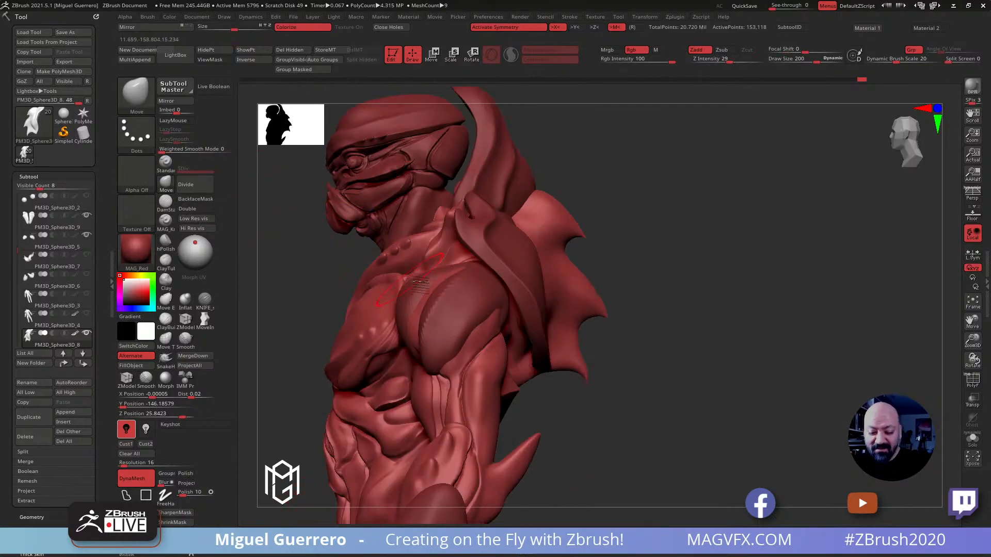
pyautogui.click(166, 185)
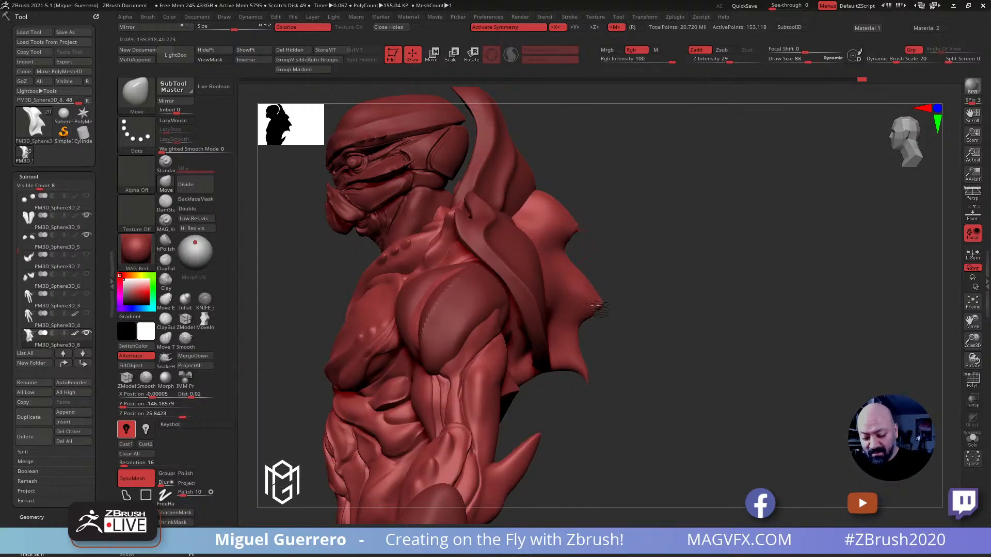
pyautogui.press('shift')
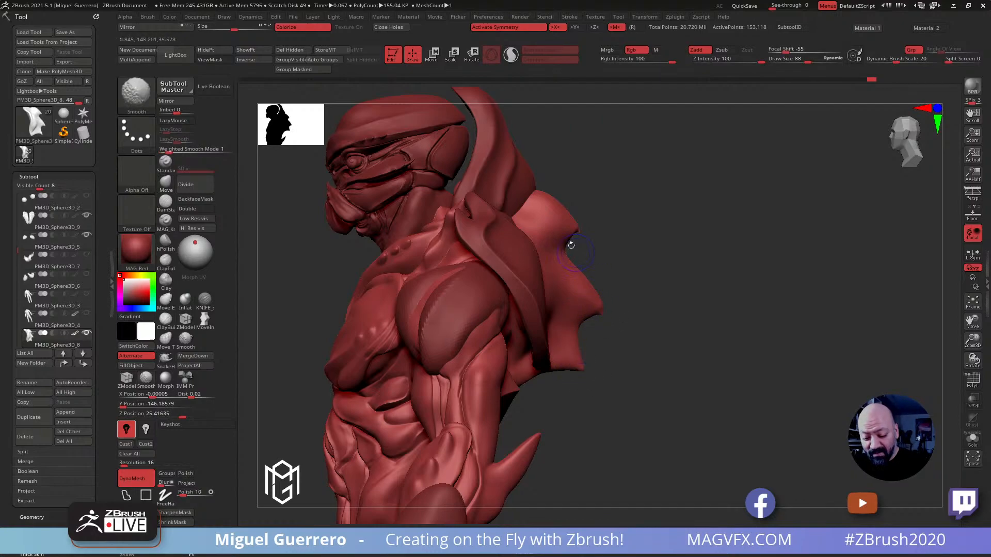
pyautogui.keyDown('shift'); pyautogui.moveTo(581, 239); pyautogui.dragTo(585, 258); pyautogui.keyUp('shift')
pyautogui.keyDown('ctrl'); pyautogui.moveTo(646, 299); pyautogui.dragTo(661, 353); pyautogui.keyUp('ctrl')
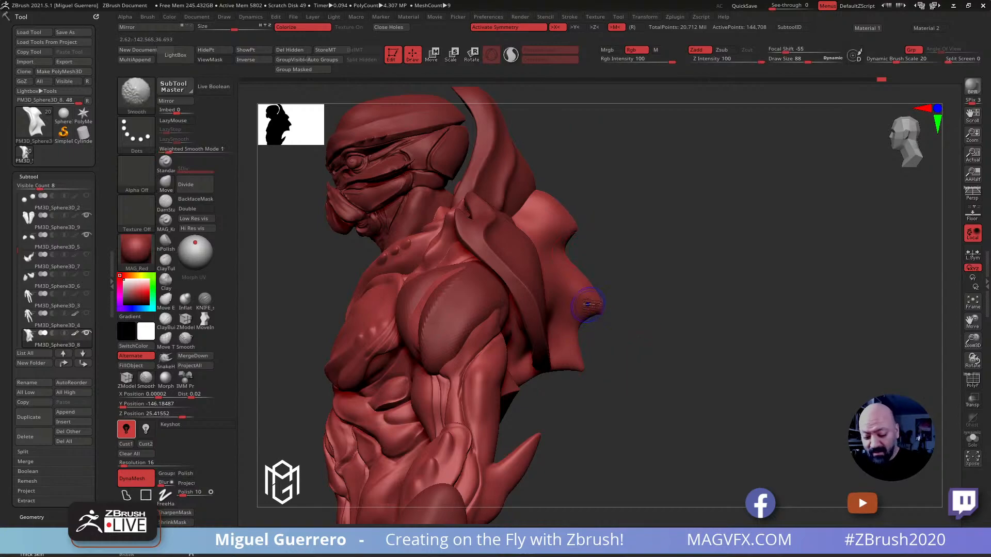
# Carve sharp edges along the sides of the back spikes with the KNIFE_sharp_control brush at draw size 100
pyautogui.moveTo(622, 389)
pyautogui.mouseDown()
pyautogui.moveTo(542, 362)
pyautogui.moveTo(416, 271)
pyautogui.moveTo(410, 288)
pyautogui.mouseUp()
pyautogui.keyDown('ctrl'); pyautogui.moveTo(398, 293); pyautogui.dragTo(393, 287, button='right'); pyautogui.keyUp('ctrl')
pyautogui.moveTo(393, 287)
pyautogui.mouseDown(button='right')
pyautogui.moveTo(356, 291)
pyautogui.moveTo(421, 304)
pyautogui.moveTo(370, 298)
pyautogui.mouseUp(button='right')
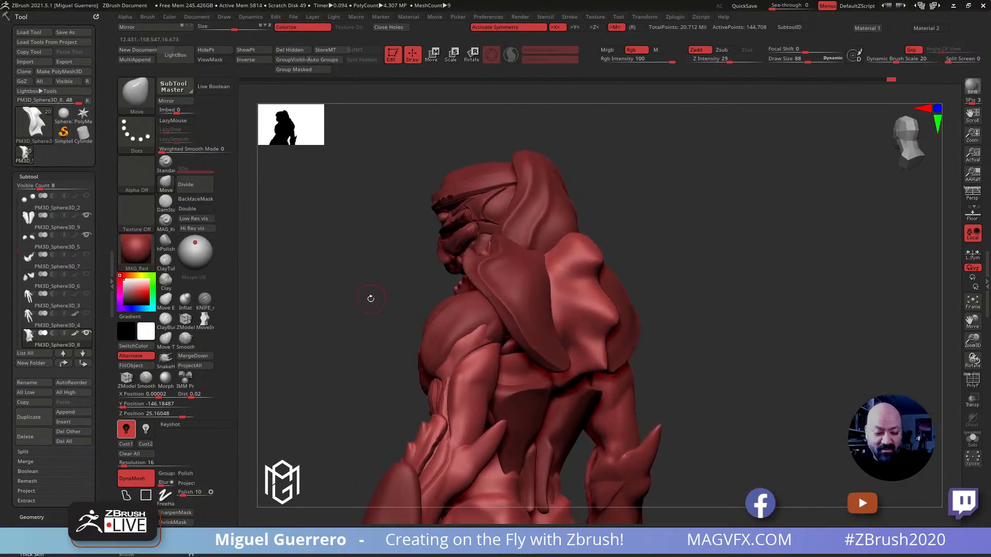
pyautogui.click(204, 300)
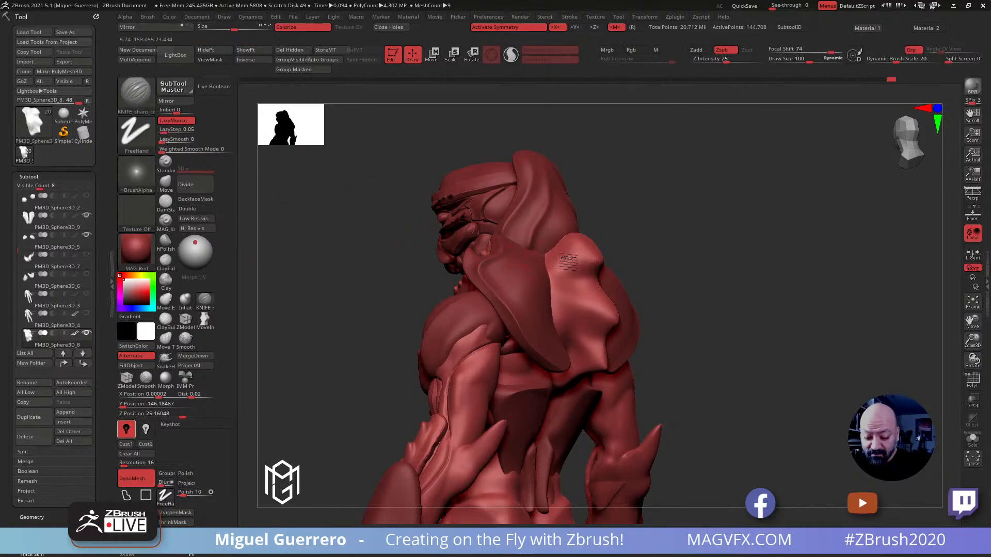
pyautogui.moveTo(588, 260)
pyautogui.mouseDown()
pyautogui.moveTo(578, 297)
pyautogui.moveTo(554, 284)
pyautogui.moveTo(595, 309)
pyautogui.mouseUp()
pyautogui.moveTo(722, 325); pyautogui.dragTo(619, 320)
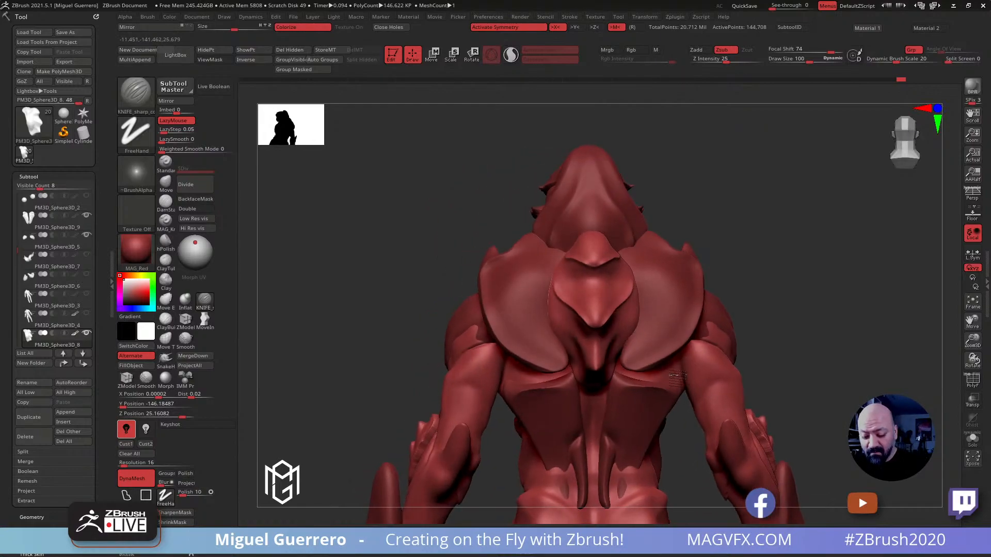
pyautogui.moveTo(387, 297); pyautogui.dragTo(467, 294)
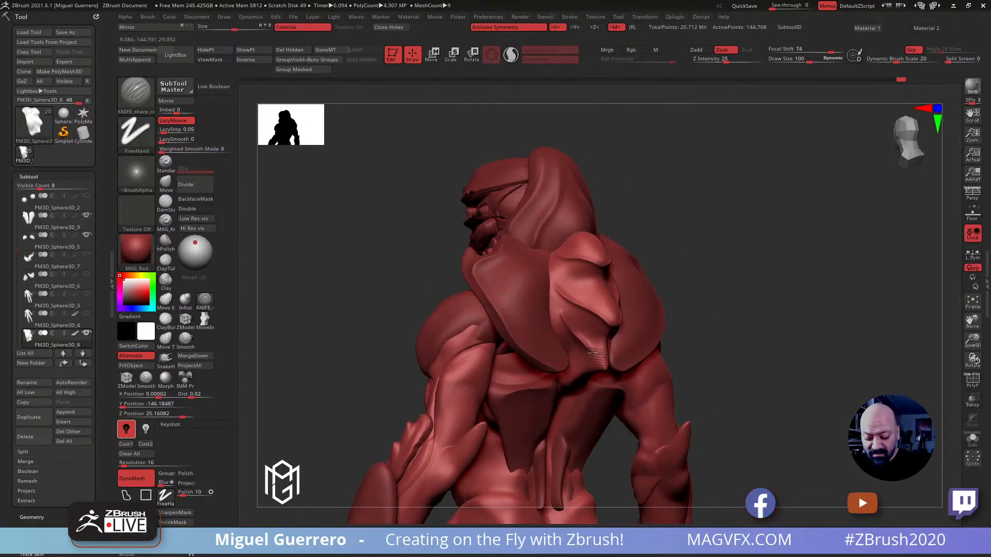
pyautogui.moveTo(588, 357); pyautogui.dragTo(460, 273)
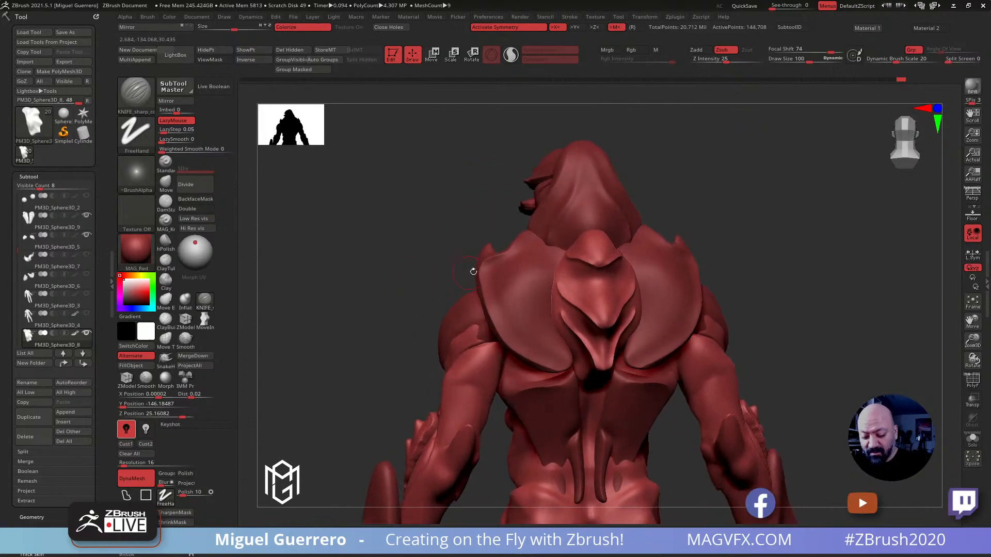
# Carve raised center ridges into the faces of the upper and middle back spikes with the KNIFE_sharp_control brush
pyautogui.moveTo(438, 200); pyautogui.dragTo(584, 232)
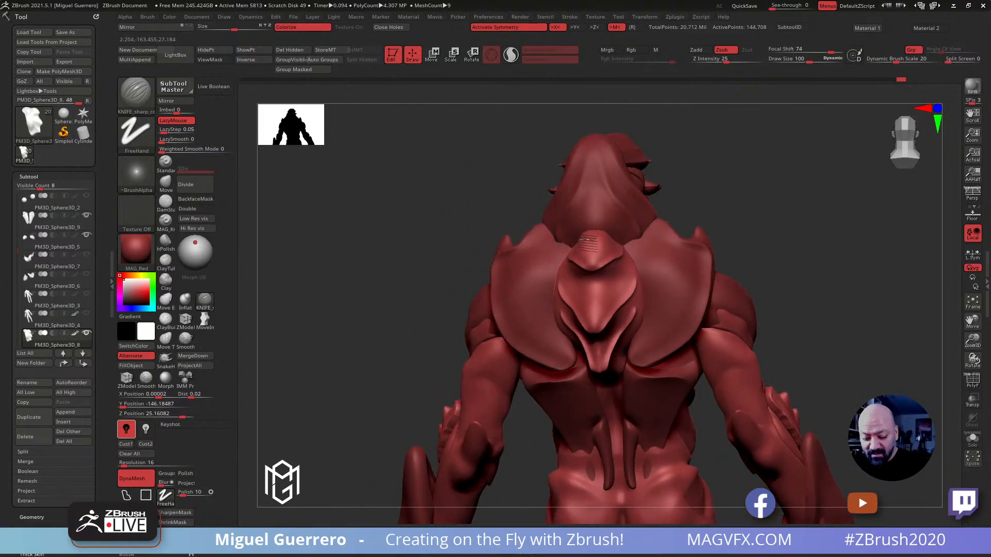
pyautogui.moveTo(458, 225); pyautogui.dragTo(413, 214)
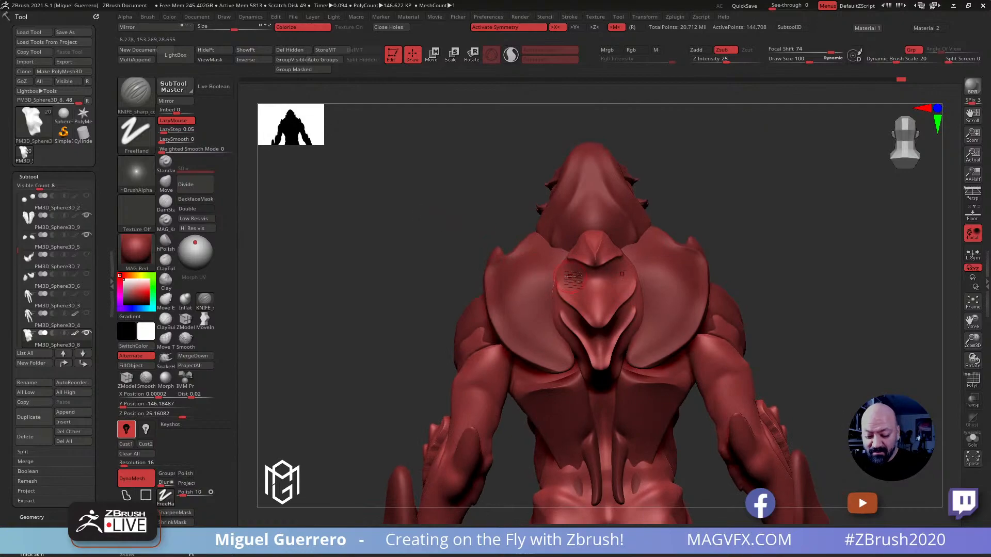
pyautogui.moveTo(569, 269)
pyautogui.mouseDown()
pyautogui.moveTo(598, 309)
pyautogui.moveTo(593, 317)
pyautogui.mouseUp()
pyautogui.moveTo(401, 251)
pyautogui.mouseDown()
pyautogui.moveTo(405, 222)
pyautogui.moveTo(436, 214)
pyautogui.mouseUp()
pyautogui.moveTo(419, 283); pyautogui.dragTo(508, 243)
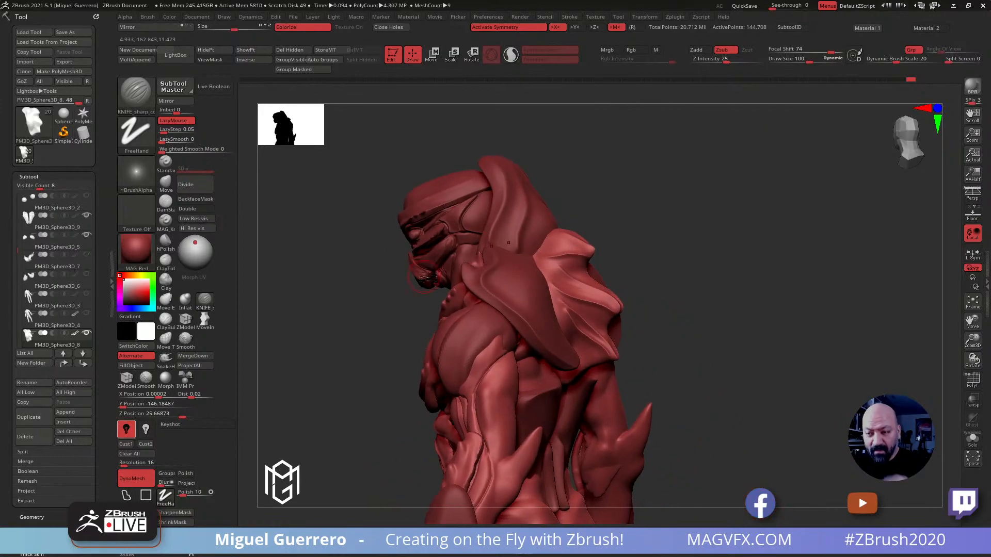
pyautogui.moveTo(373, 298)
pyautogui.mouseDown()
pyautogui.moveTo(358, 285)
pyautogui.moveTo(598, 245)
pyautogui.moveTo(591, 284)
pyautogui.mouseUp()
pyautogui.moveTo(431, 226); pyautogui.dragTo(471, 207)
pyautogui.moveTo(594, 283); pyautogui.dragTo(593, 327)
pyautogui.moveTo(417, 249)
pyautogui.mouseDown()
pyautogui.moveTo(425, 289)
pyautogui.moveTo(372, 288)
pyautogui.mouseUp()
# Smooth the outer ridge line of the back spikes in side view
pyautogui.press('shift')
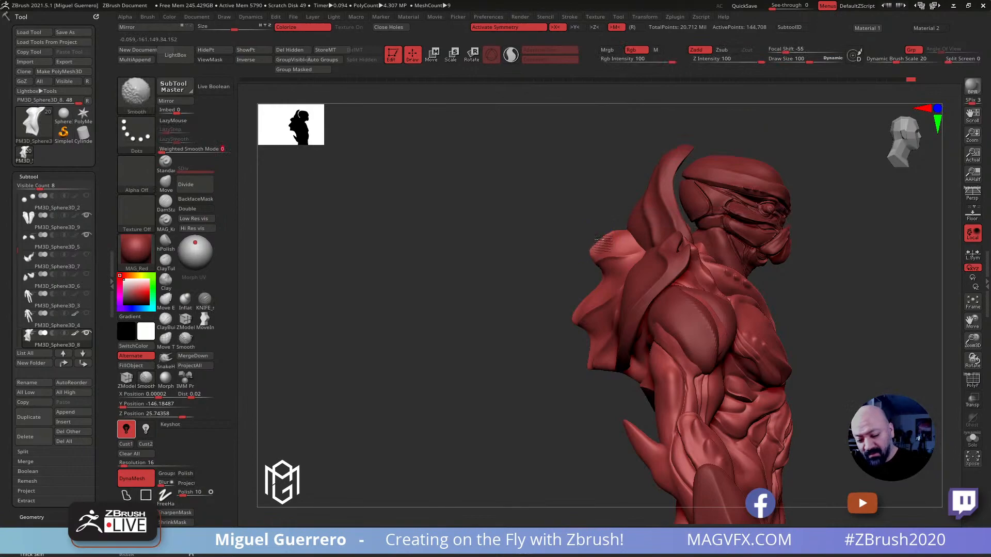
pyautogui.keyDown('shift'); pyautogui.moveTo(606, 234); pyautogui.dragTo(579, 301); pyautogui.keyUp('shift')
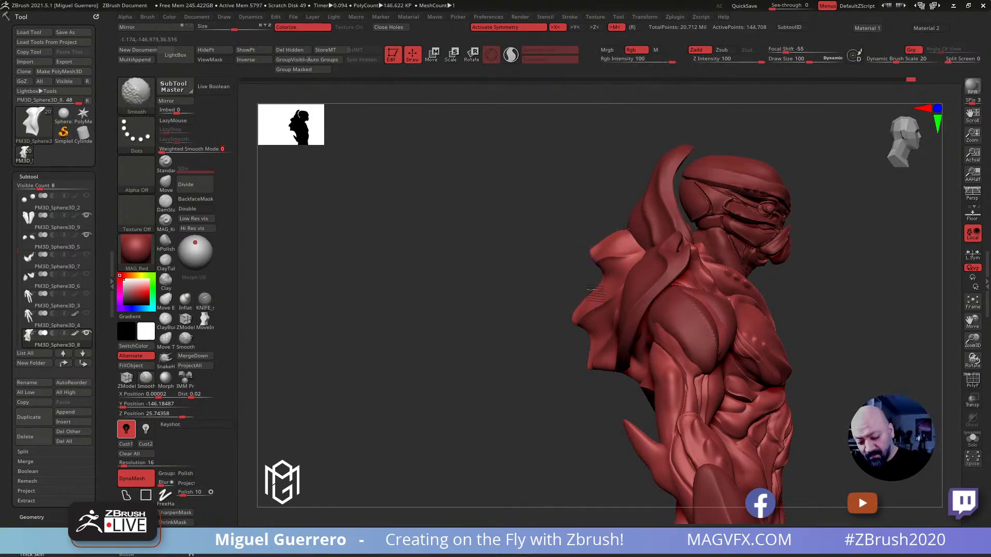
pyautogui.moveTo(579, 362)
pyautogui.mouseDown()
pyautogui.moveTo(433, 283)
pyautogui.moveTo(456, 248)
pyautogui.moveTo(542, 279)
pyautogui.mouseUp()
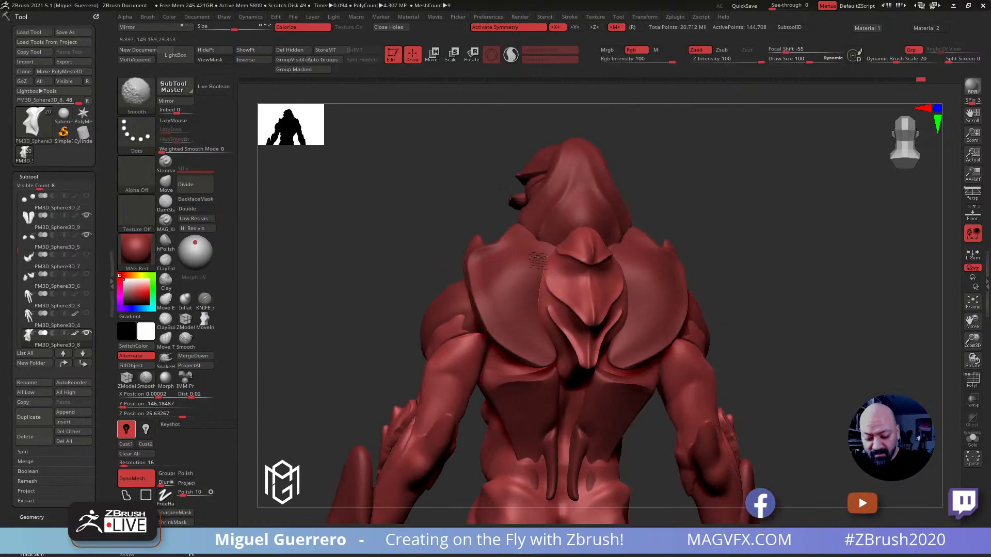
# Select the crab-like shoulder plates and remesh them with DynaMesh at resolution 16
pyautogui.moveTo(422, 232)
pyautogui.mouseDown()
pyautogui.moveTo(374, 231)
pyautogui.moveTo(440, 298)
pyautogui.moveTo(448, 249)
pyautogui.mouseUp()
pyautogui.keyDown('alt'); pyautogui.click(525, 343); pyautogui.keyUp('alt')
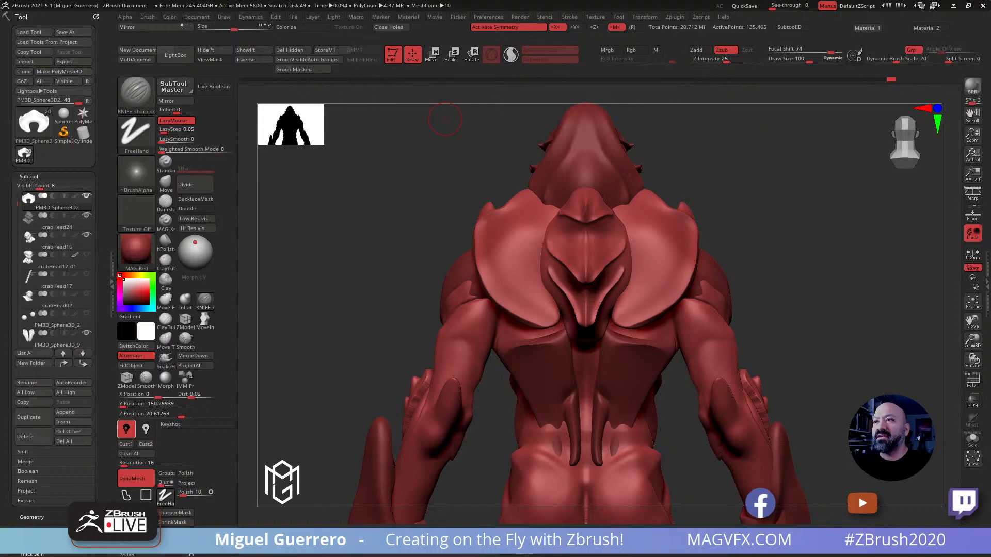
pyautogui.moveTo(836, 0); pyautogui.dragTo(762, 0, button='right')
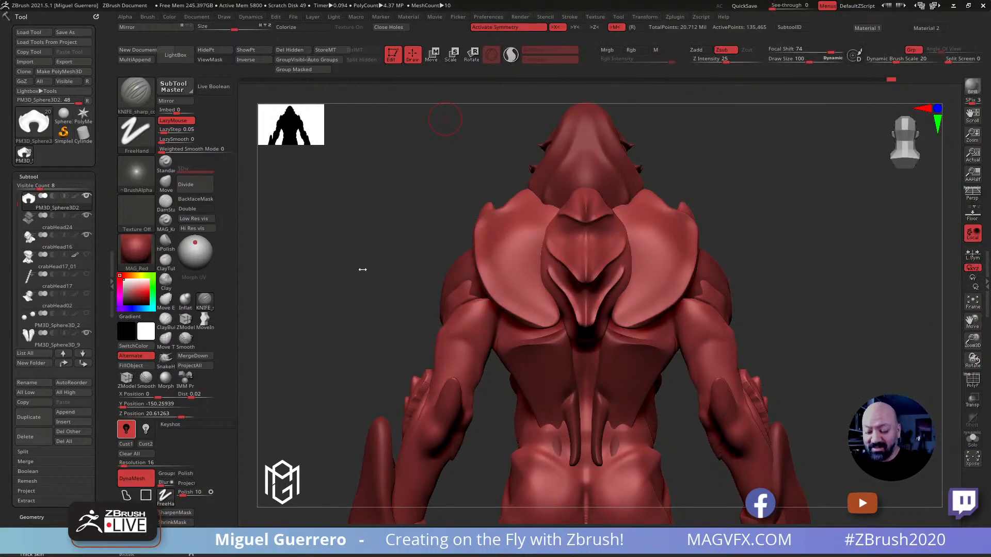
pyautogui.keyDown('ctrl'); pyautogui.moveTo(387, 254); pyautogui.dragTo(361, 235); pyautogui.keyUp('ctrl')
pyautogui.keyDown('ctrl'); pyautogui.moveTo(381, 270); pyautogui.dragTo(395, 213, button='right'); pyautogui.keyUp('ctrl')
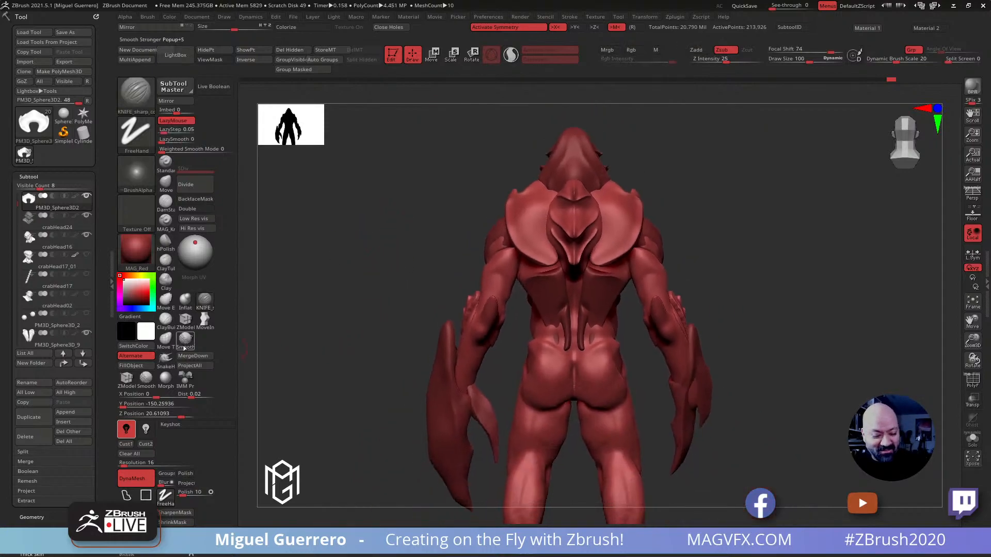
# Select the lower back plates and reshape their lower ends with the Move brush at draw size 392
pyautogui.keyDown('alt'); pyautogui.click(529, 298); pyautogui.keyUp('alt')
pyautogui.moveTo(361, 280)
pyautogui.mouseDown()
pyautogui.moveTo(313, 281)
pyautogui.moveTo(351, 285)
pyautogui.mouseUp()
pyautogui.click(972, 441)
pyautogui.click(973, 440)
pyautogui.moveTo(415, 319); pyautogui.dragTo(513, 308)
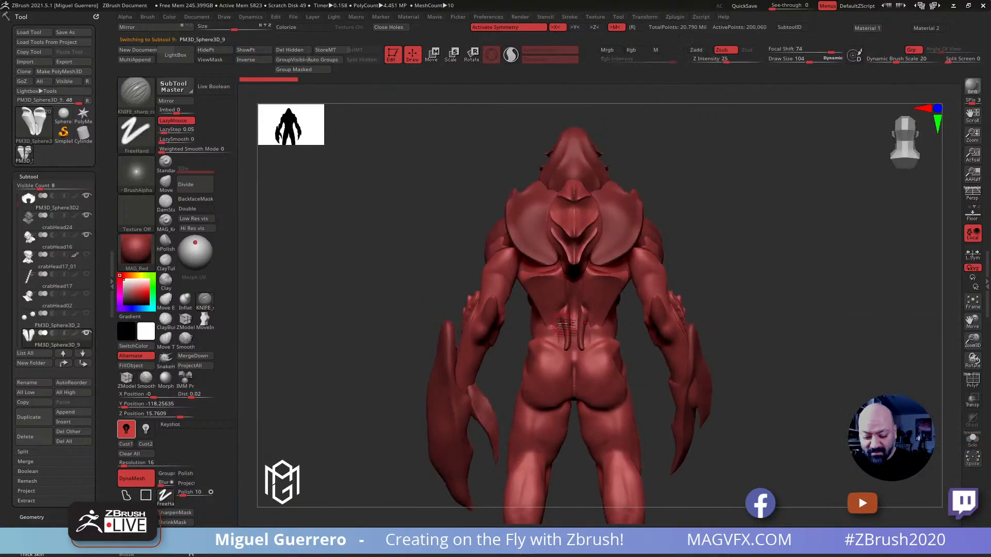
pyautogui.moveTo(403, 272); pyautogui.dragTo(310, 206)
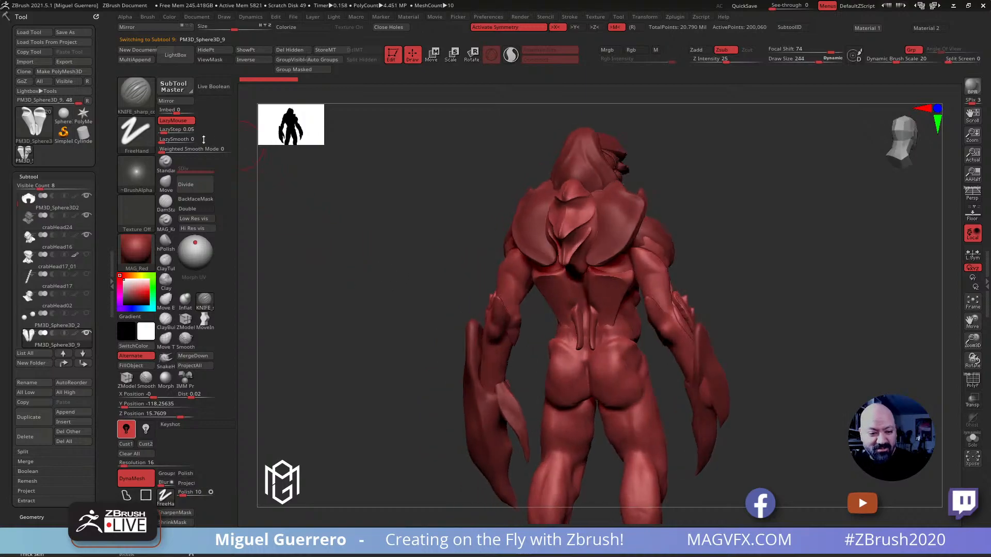
pyautogui.click(165, 183)
pyautogui.moveTo(320, 243)
pyautogui.mouseDown()
pyautogui.moveTo(361, 270)
pyautogui.moveTo(476, 298)
pyautogui.moveTo(449, 308)
pyautogui.moveTo(593, 325)
pyautogui.moveTo(608, 337)
pyautogui.mouseUp()
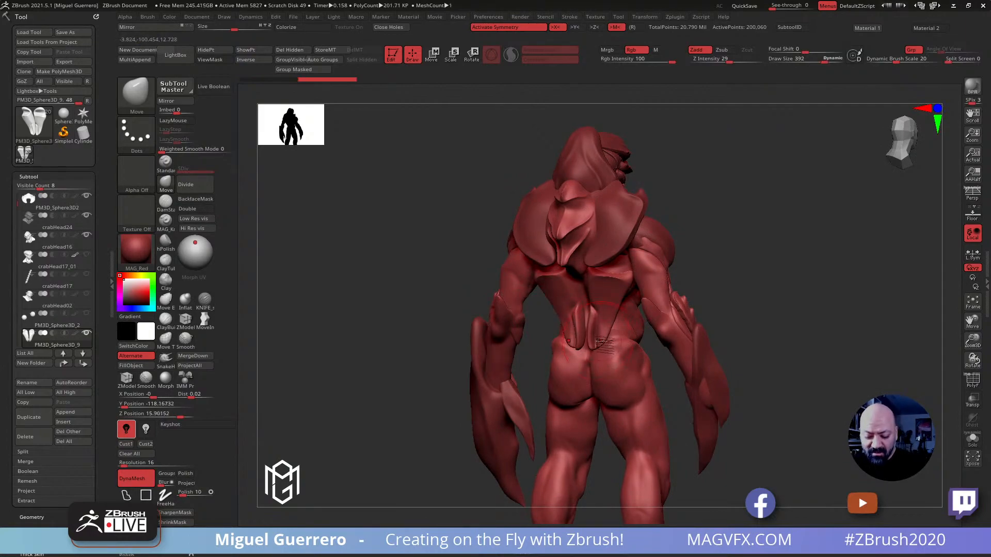
pyautogui.moveTo(467, 314); pyautogui.dragTo(423, 303)
pyautogui.moveTo(611, 336); pyautogui.dragTo(605, 343)
pyautogui.moveTo(392, 286); pyautogui.dragTo(459, 302)
pyautogui.moveTo(613, 324); pyautogui.dragTo(608, 322)
# Narrow the sides and tips of the lower back plates with the Move brush at draw size 492
pyautogui.moveTo(432, 240)
pyautogui.mouseDown()
pyautogui.moveTo(392, 258)
pyautogui.moveTo(403, 241)
pyautogui.mouseUp()
pyautogui.keyDown('alt'); pyautogui.moveTo(403, 240); pyautogui.dragTo(394, 176); pyautogui.keyUp('alt')
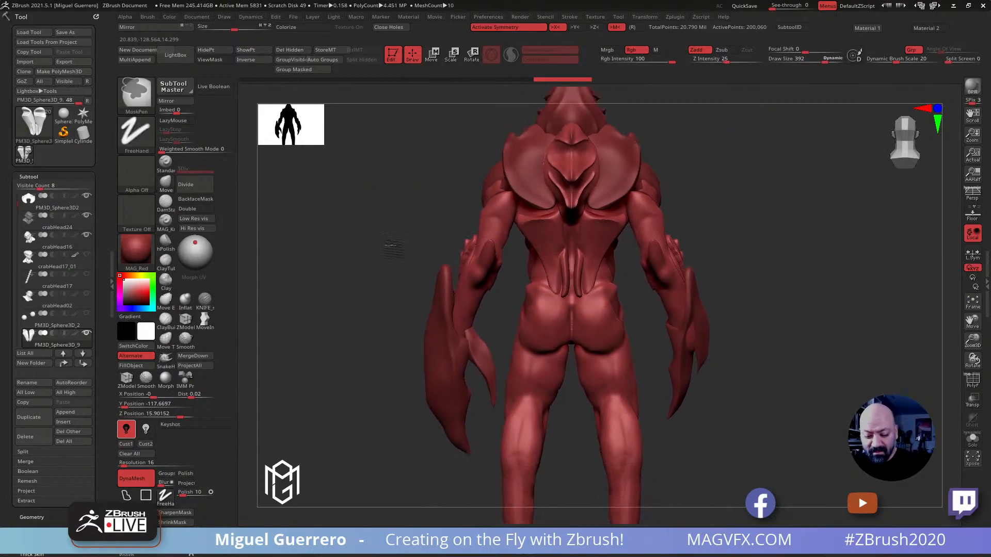
pyautogui.keyDown('ctrl'); pyautogui.moveTo(387, 246); pyautogui.dragTo(396, 252, button='right'); pyautogui.keyUp('ctrl')
pyautogui.moveTo(357, 253)
pyautogui.mouseDown()
pyautogui.moveTo(337, 243)
pyautogui.moveTo(495, 212)
pyautogui.mouseUp()
pyautogui.press(']')
pyautogui.press(']')
pyautogui.moveTo(523, 190)
pyautogui.mouseDown()
pyautogui.moveTo(529, 200)
pyautogui.moveTo(513, 189)
pyautogui.mouseUp()
pyautogui.moveTo(524, 227)
pyautogui.mouseDown()
pyautogui.moveTo(506, 191)
pyautogui.moveTo(566, 235)
pyautogui.mouseUp()
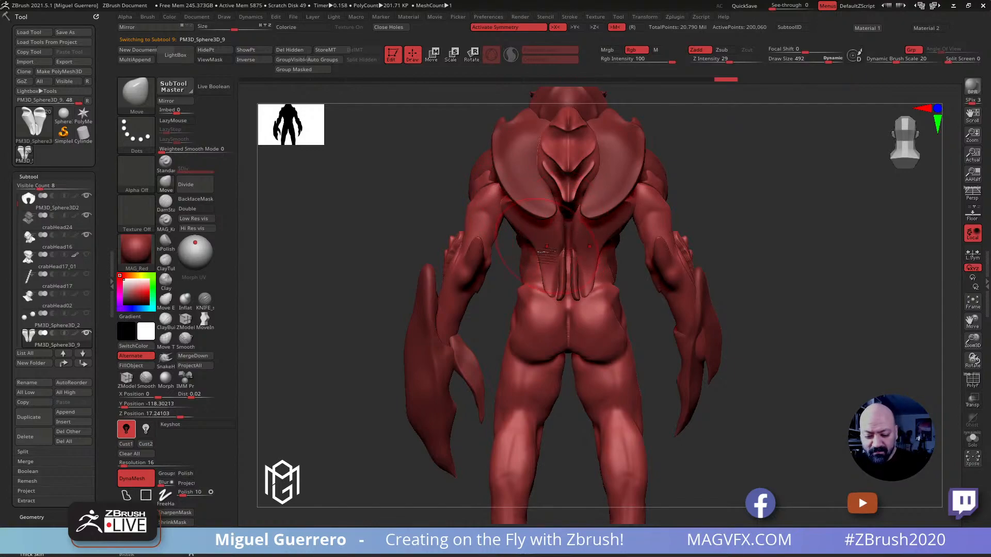
pyautogui.moveTo(557, 289); pyautogui.dragTo(561, 299)
# Pull the upper outer corners of the lower back plates up beneath the shoulder plates
pyautogui.moveTo(445, 206); pyautogui.dragTo(407, 204)
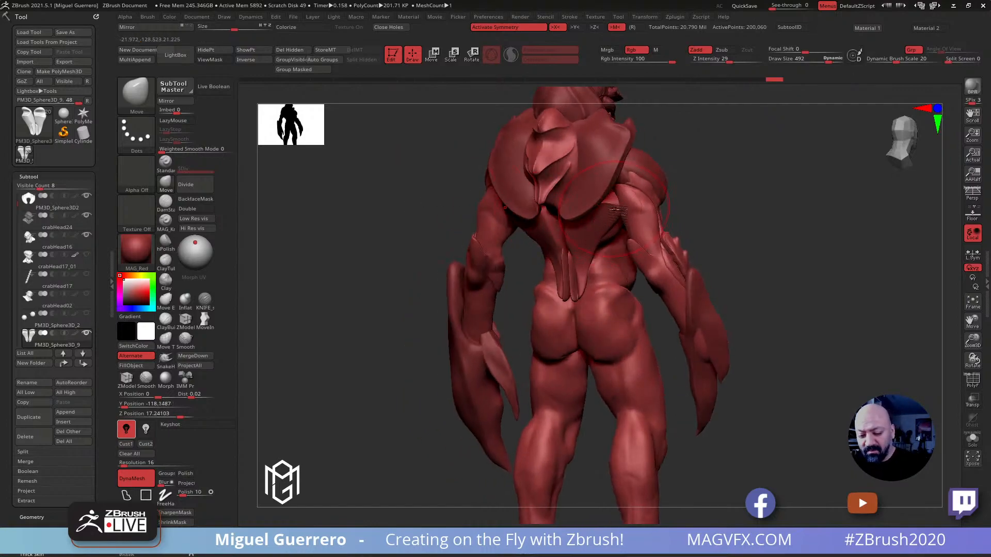
pyautogui.moveTo(614, 200); pyautogui.dragTo(616, 186)
pyautogui.moveTo(595, 234)
pyautogui.mouseDown()
pyautogui.moveTo(610, 225)
pyautogui.moveTo(614, 188)
pyautogui.moveTo(608, 196)
pyautogui.mouseUp()
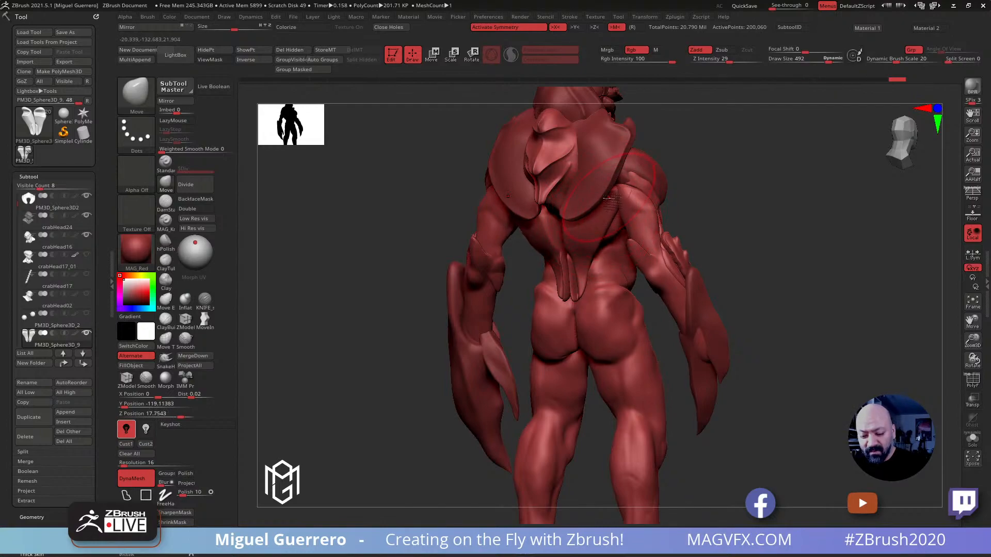
pyautogui.moveTo(431, 208)
pyautogui.mouseDown()
pyautogui.moveTo(442, 223)
pyautogui.moveTo(437, 242)
pyautogui.mouseUp()
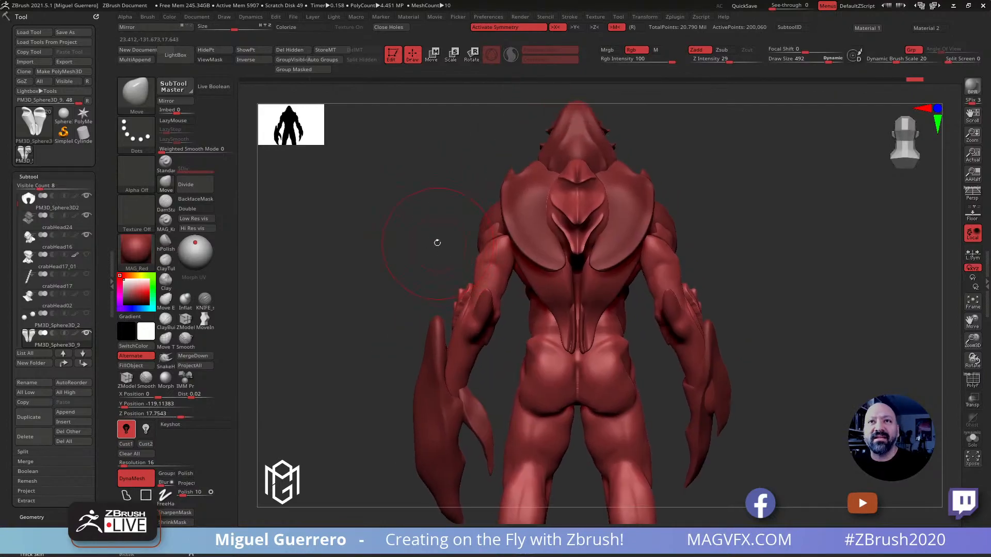
pyautogui.keyDown('alt'); pyautogui.moveTo(390, 296); pyautogui.dragTo(409, 215); pyautogui.keyUp('alt')
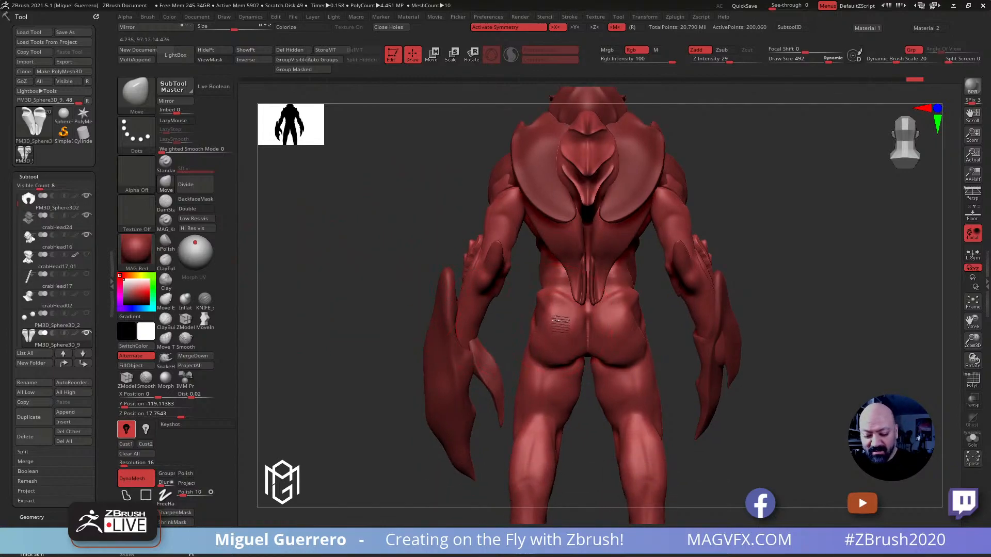
# Select the body, append a sphere as a new subtool and make the sphere active
pyautogui.keyDown('alt'); pyautogui.click(560, 325); pyautogui.keyUp('alt')
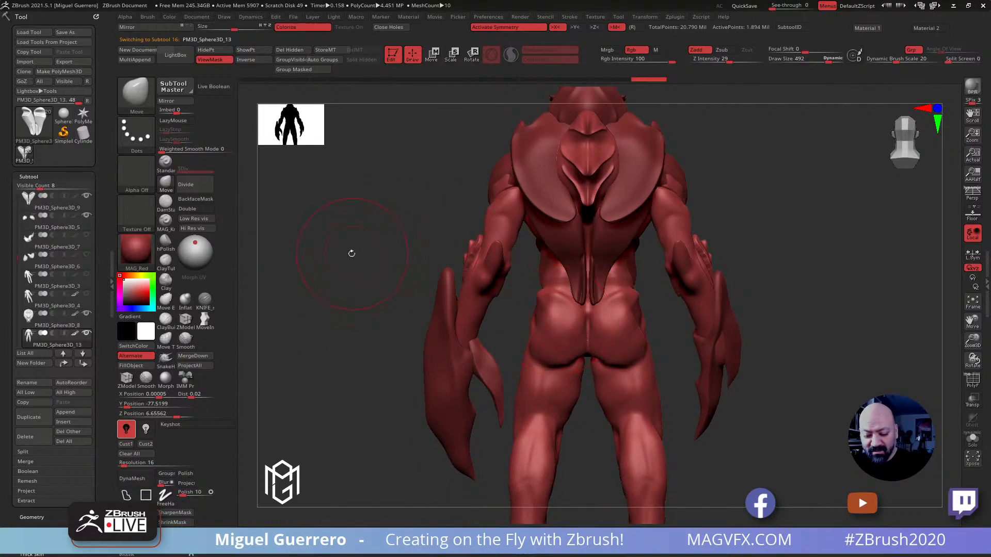
pyautogui.click(67, 415)
pyautogui.click(122, 336)
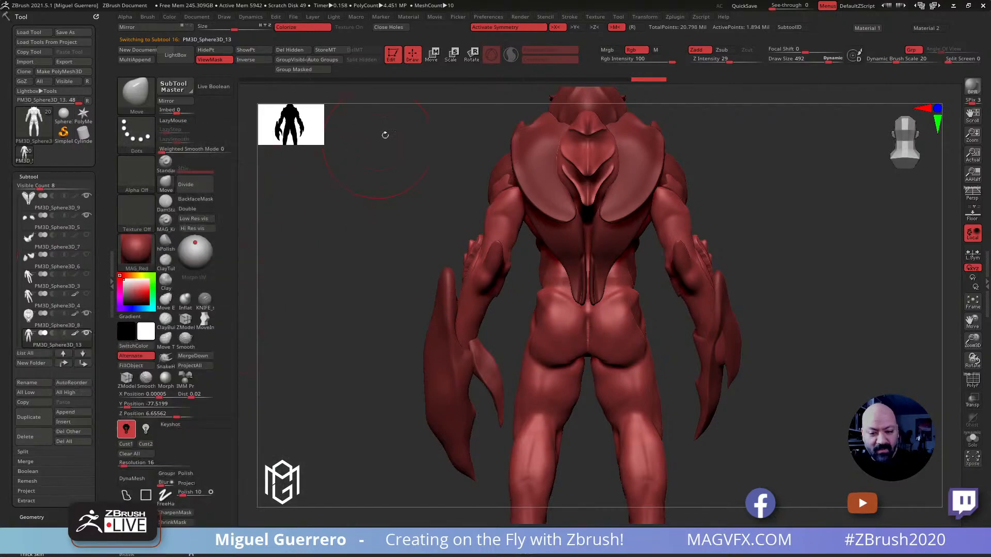
pyautogui.click(431, 57)
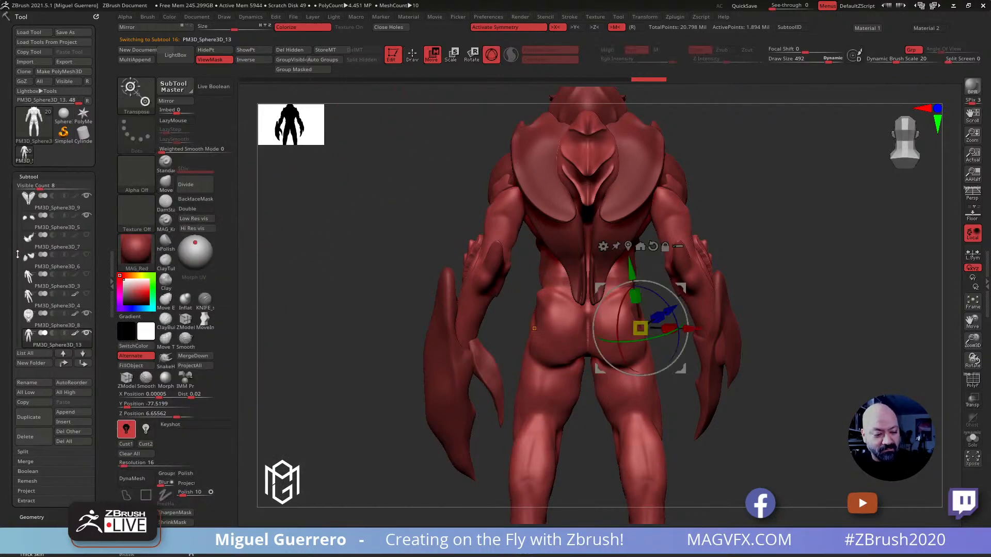
pyautogui.moveTo(17, 252); pyautogui.dragTo(16, 314)
pyautogui.click(37, 225)
# Resize the new sphere and position it behind the hips, centered on the body
pyautogui.moveTo(381, 292); pyautogui.dragTo(357, 304, button='right')
pyautogui.keyDown('ctrl'); pyautogui.moveTo(357, 304); pyautogui.dragTo(371, 242, button='right'); pyautogui.keyUp('ctrl')
pyautogui.keyDown('alt'); pyautogui.moveTo(561, 422); pyautogui.dragTo(547, 269, button='right'); pyautogui.keyUp('alt')
pyautogui.moveTo(573, 358); pyautogui.dragTo(574, 255)
pyautogui.moveTo(637, 319); pyautogui.dragTo(584, 313)
pyautogui.moveTo(426, 280); pyautogui.dragTo(443, 282, button='right')
pyautogui.moveTo(518, 320); pyautogui.dragTo(530, 316)
pyautogui.moveTo(411, 273); pyautogui.dragTo(445, 311, button='right')
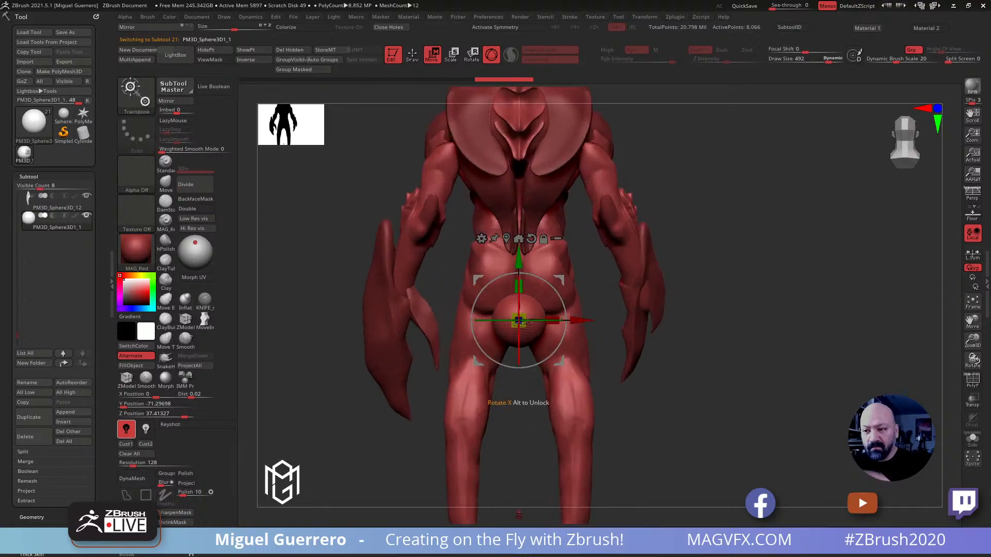
# Activate X symmetry and raise the sphere to lower back height
pyautogui.press('x')
pyautogui.moveTo(518, 258); pyautogui.dragTo(517, 183)
pyautogui.keyDown('alt'); pyautogui.moveTo(509, 224); pyautogui.dragTo(591, 253, button='right'); pyautogui.keyUp('alt')
pyautogui.moveTo(599, 211); pyautogui.dragTo(598, 206)
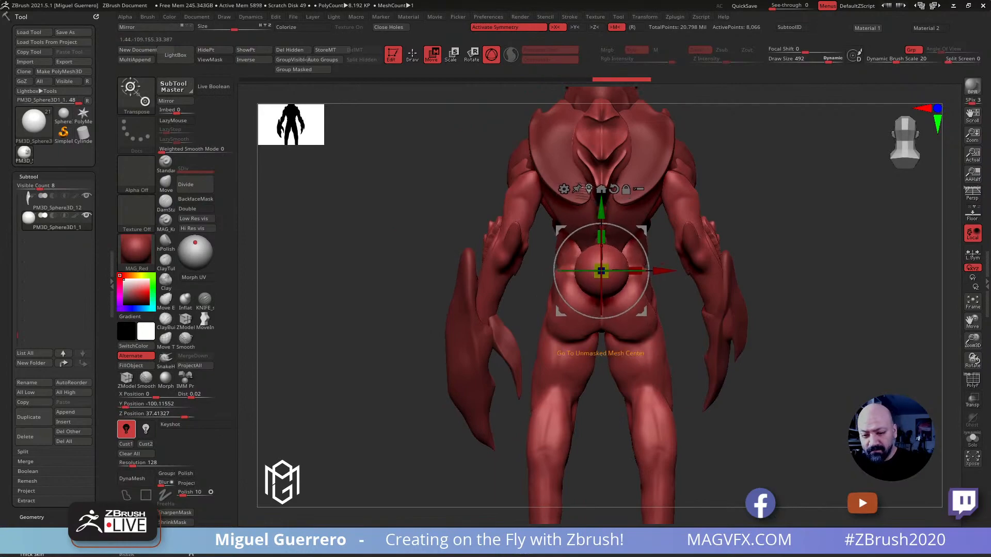
# Push the sphere against the lower back and stretch it into an upright oval with the Move brush
pyautogui.click(413, 56)
pyautogui.keyDown('shift'); pyautogui.moveTo(403, 181); pyautogui.dragTo(542, 243, button='right'); pyautogui.keyUp('shift')
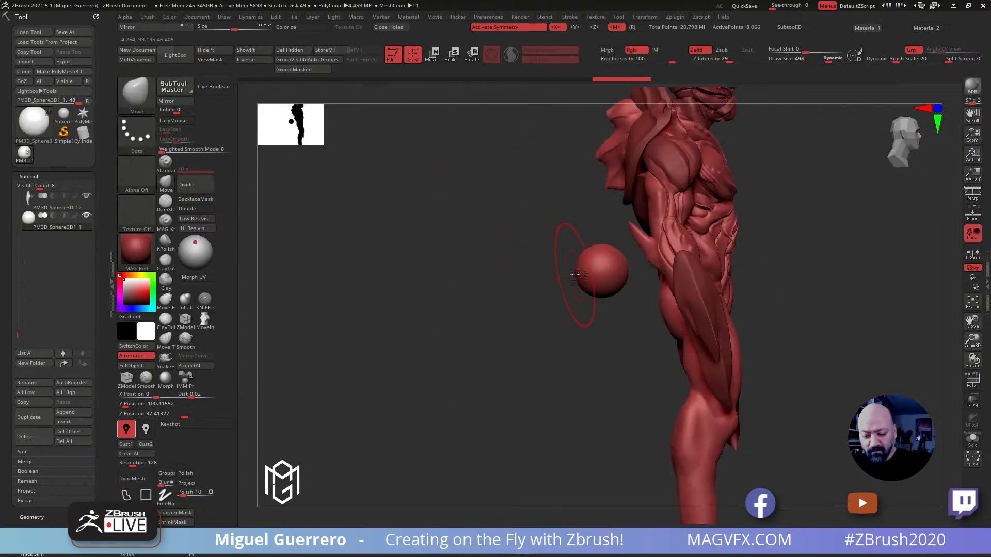
pyautogui.moveTo(613, 298)
pyautogui.mouseDown()
pyautogui.moveTo(597, 276)
pyautogui.moveTo(612, 253)
pyautogui.moveTo(636, 301)
pyautogui.moveTo(621, 305)
pyautogui.mouseUp()
pyautogui.moveTo(621, 254)
pyautogui.mouseDown()
pyautogui.moveTo(639, 287)
pyautogui.moveTo(632, 272)
pyautogui.moveTo(596, 275)
pyautogui.mouseUp()
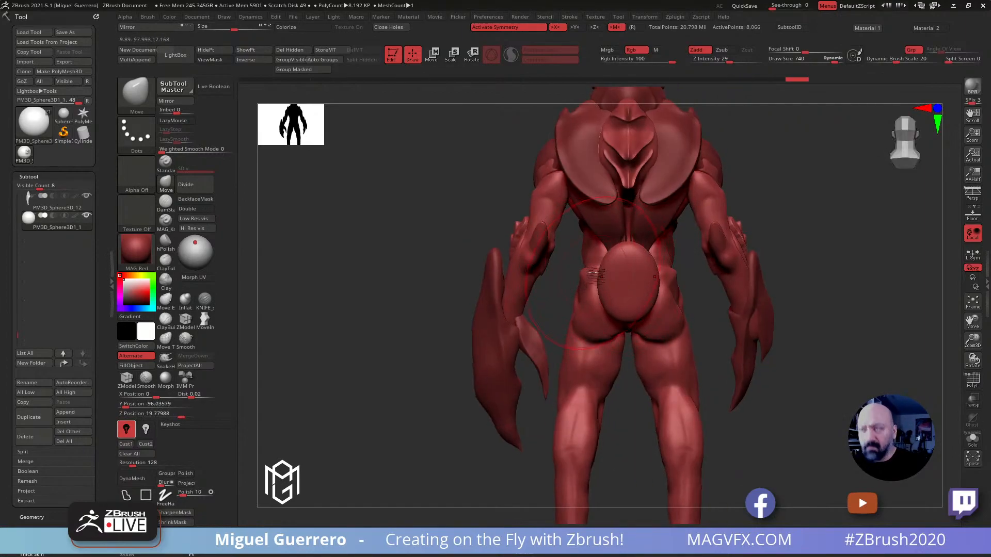
# Fit the oval plate to the curve of the lower back and buttocks with the Move brush
pyautogui.keyDown('alt'); pyautogui.moveTo(465, 265); pyautogui.dragTo(419, 248); pyautogui.keyUp('alt')
pyautogui.moveTo(554, 264)
pyautogui.mouseDown()
pyautogui.moveTo(545, 253)
pyautogui.moveTo(556, 238)
pyautogui.mouseUp()
pyautogui.moveTo(419, 210)
pyautogui.mouseDown()
pyautogui.moveTo(401, 211)
pyautogui.moveTo(528, 241)
pyautogui.mouseUp()
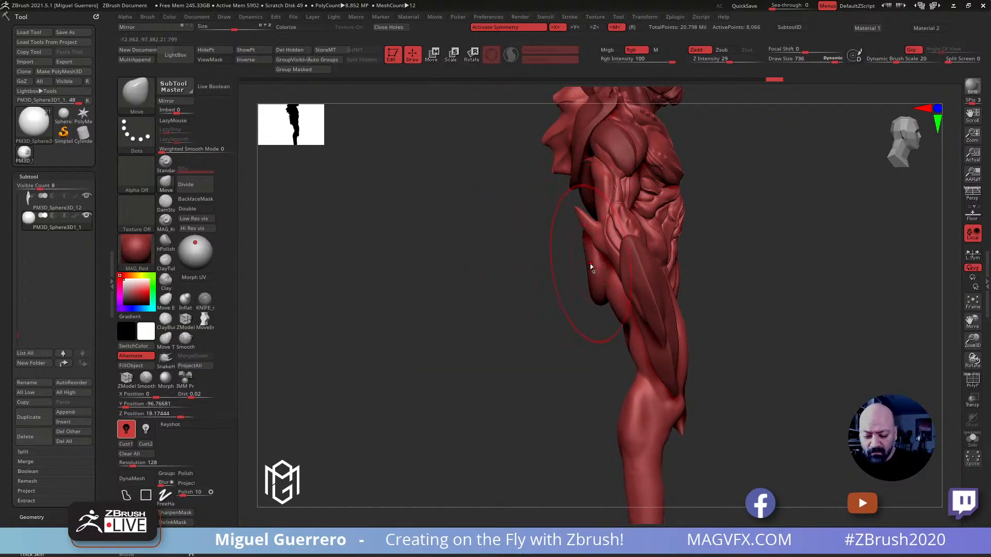
pyautogui.moveTo(597, 279)
pyautogui.mouseDown()
pyautogui.moveTo(579, 282)
pyautogui.moveTo(607, 304)
pyautogui.mouseUp()
pyautogui.moveTo(580, 233); pyautogui.dragTo(593, 232)
pyautogui.moveTo(468, 235); pyautogui.dragTo(346, 232)
pyautogui.moveTo(509, 263); pyautogui.dragTo(518, 293)
pyautogui.moveTo(379, 222); pyautogui.dragTo(393, 220)
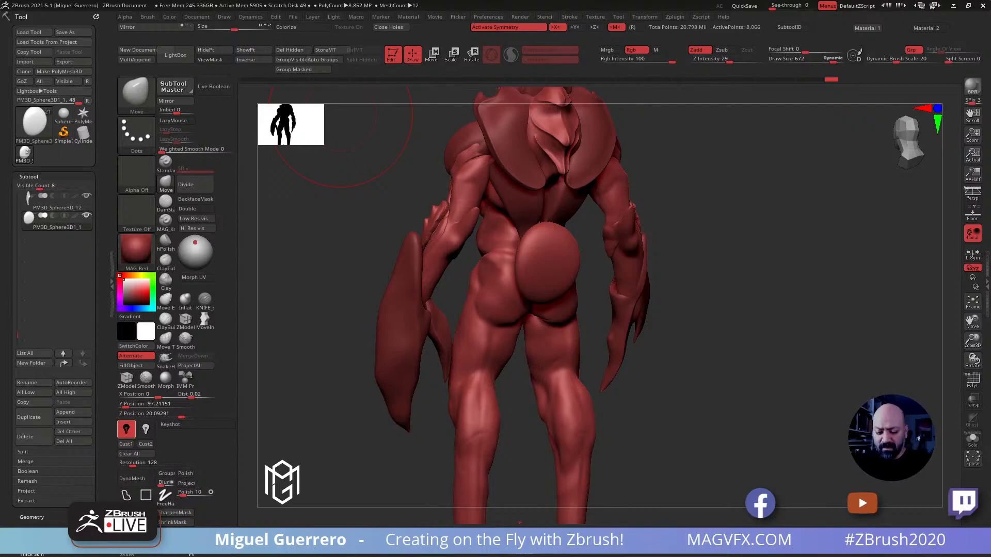
# Widen the upper part of the oval tailbone plate and taper its lower end into an egg shape
pyautogui.moveTo(339, 204)
pyautogui.mouseDown()
pyautogui.moveTo(321, 205)
pyautogui.moveTo(374, 219)
pyautogui.mouseUp()
pyautogui.moveTo(519, 281)
pyautogui.mouseDown()
pyautogui.moveTo(535, 286)
pyautogui.moveTo(522, 252)
pyautogui.mouseUp()
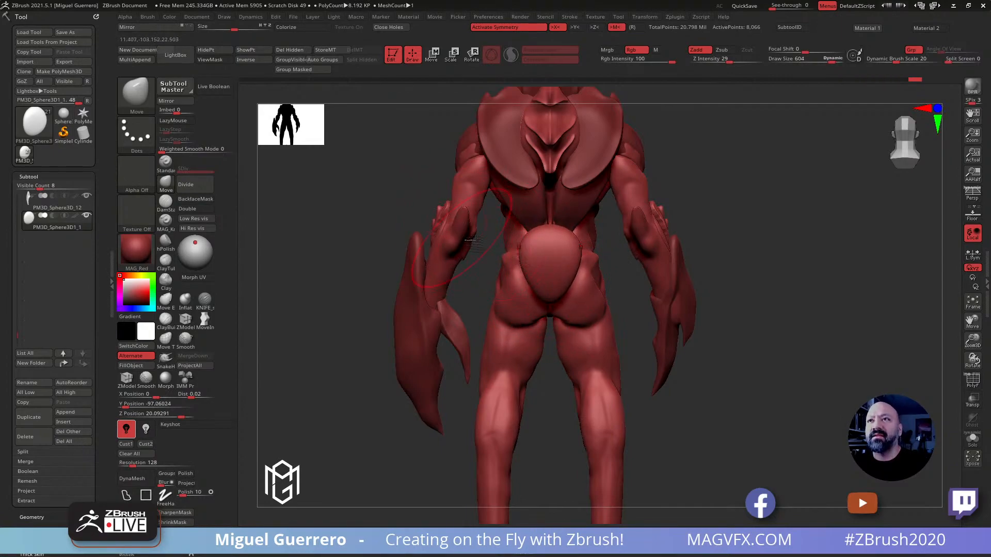
pyautogui.moveTo(346, 223); pyautogui.dragTo(372, 239)
pyautogui.moveTo(527, 237); pyautogui.dragTo(538, 248)
pyautogui.keyDown('shift'); pyautogui.moveTo(423, 242); pyautogui.dragTo(473, 239); pyautogui.keyUp('shift')
# Hide the body's forearms for a clear side view and reselect the egg-shaped tailbone plate
pyautogui.keyDown('alt'); pyautogui.click(421, 209); pyautogui.keyUp('alt')
pyautogui.moveTo(331, 180)
pyautogui.keyDown('alt'); pyautogui.mouseDown()
pyautogui.moveTo(422, 199)
pyautogui.moveTo(450, 374)
pyautogui.moveTo(539, 370)
pyautogui.mouseUp(); pyautogui.keyUp('alt')
pyautogui.keyDown('ctrl'); pyautogui.keyDown('shift'); pyautogui.click(372, 290); pyautogui.keyUp('shift'); pyautogui.keyUp('ctrl')
pyautogui.moveTo(376, 292); pyautogui.dragTo(331, 299)
pyautogui.keyDown('shift'); pyautogui.moveTo(413, 303); pyautogui.dragTo(471, 307); pyautogui.keyUp('shift')
pyautogui.keyDown('alt'); pyautogui.click(593, 281); pyautogui.keyUp('alt')
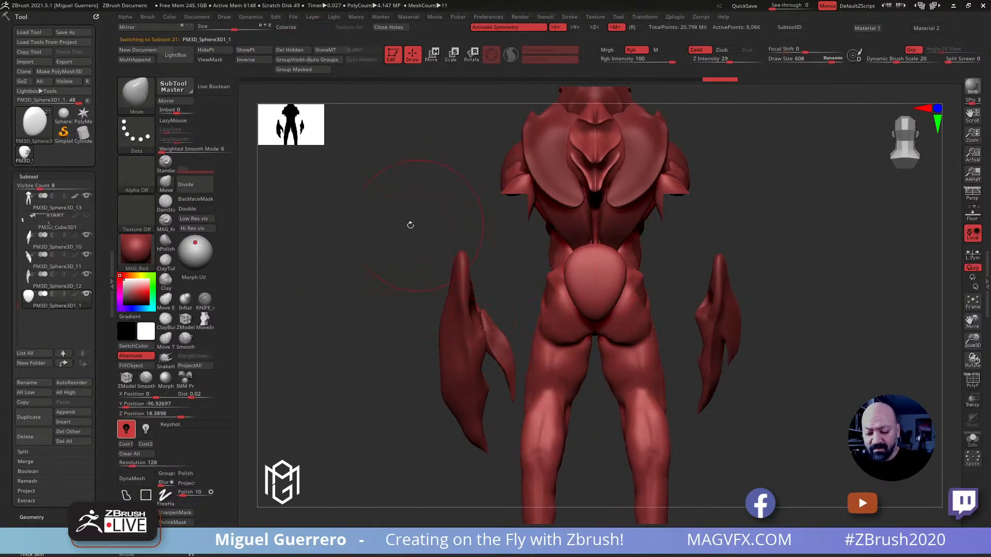
# Tuck the tailbone plate closer to the body from the side with the Move brush
pyautogui.keyDown('shift'); pyautogui.moveTo(420, 224); pyautogui.dragTo(347, 232); pyautogui.keyUp('shift')
pyautogui.moveTo(574, 262); pyautogui.dragTo(579, 265)
pyautogui.moveTo(566, 313); pyautogui.dragTo(576, 306)
pyautogui.keyDown('shift'); pyautogui.moveTo(381, 259); pyautogui.dragTo(347, 239); pyautogui.keyUp('shift')
# Select the lower back plates and adjust their tips to meet the top of the tailbone plate
pyautogui.keyDown('alt'); pyautogui.click(559, 238); pyautogui.keyUp('alt')
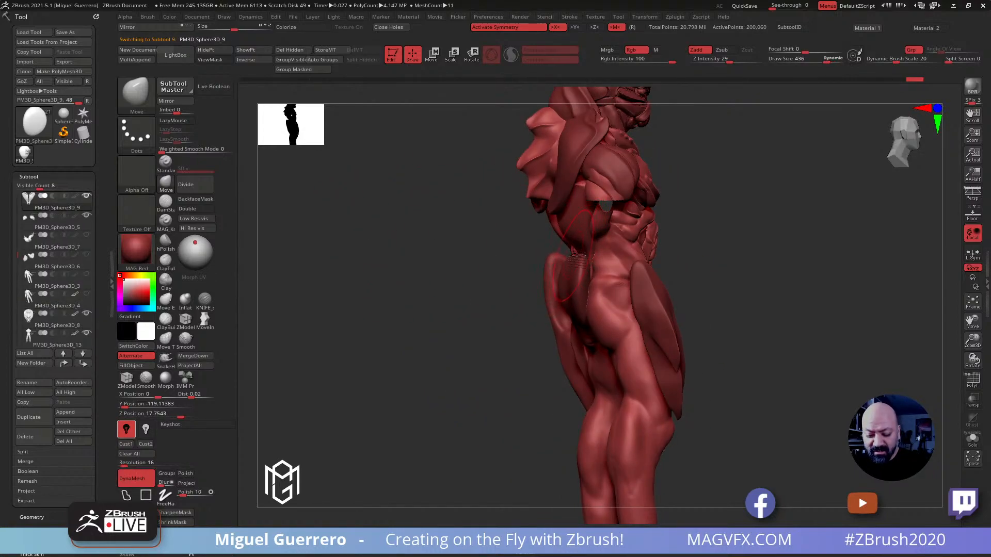
pyautogui.moveTo(577, 256); pyautogui.dragTo(570, 264)
pyautogui.press('shift')
pyautogui.moveTo(461, 228); pyautogui.dragTo(511, 228)
pyautogui.press('shift')
pyautogui.keyDown('shift'); pyautogui.moveTo(578, 259); pyautogui.dragTo(574, 262); pyautogui.keyUp('shift')
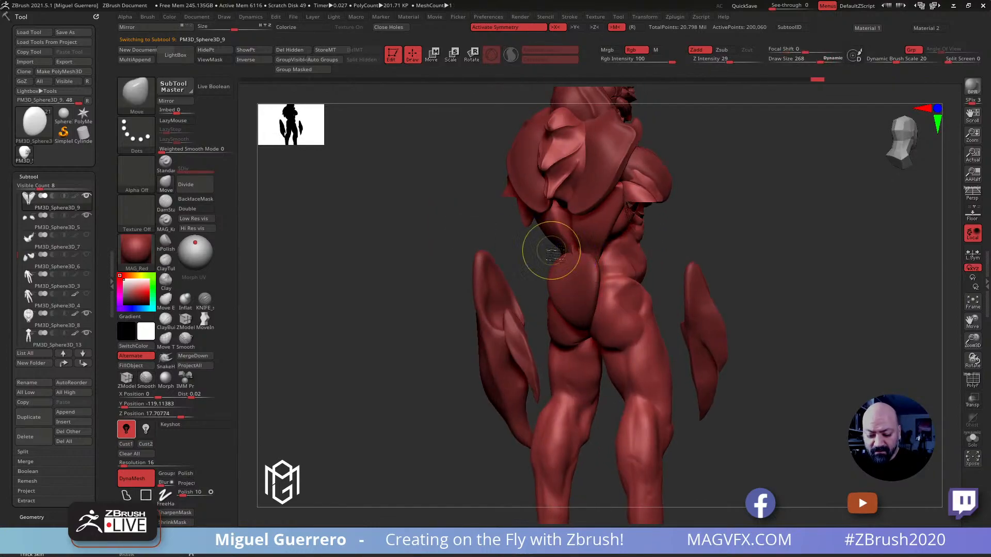
pyautogui.keyDown('ctrl'); pyautogui.moveTo(550, 248); pyautogui.dragTo(593, 305, button='right'); pyautogui.keyUp('ctrl')
pyautogui.press('shift')
# Isolate the lower back plates, fill the grooves at their tips with the Clay brush, remesh and smooth them
pyautogui.click(972, 438)
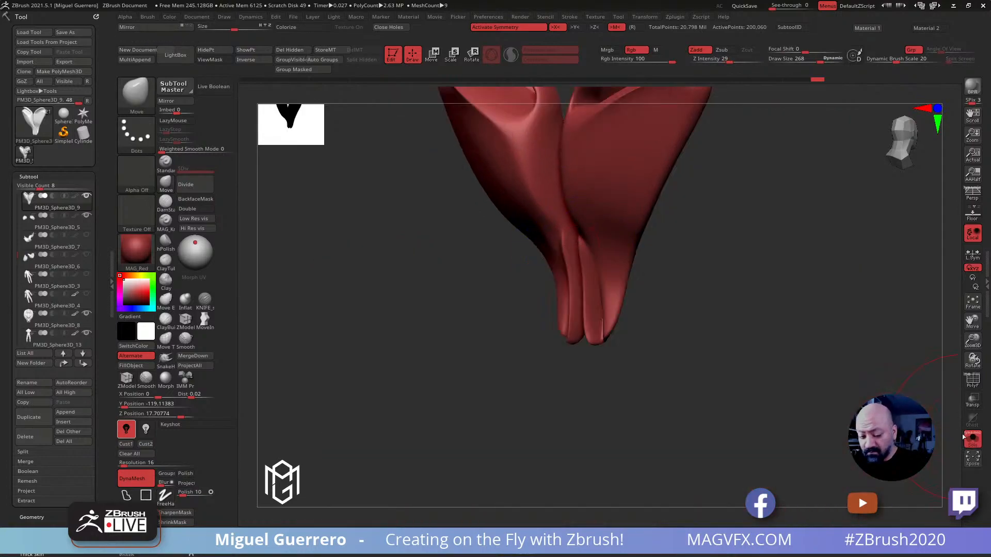
pyautogui.press('shift')
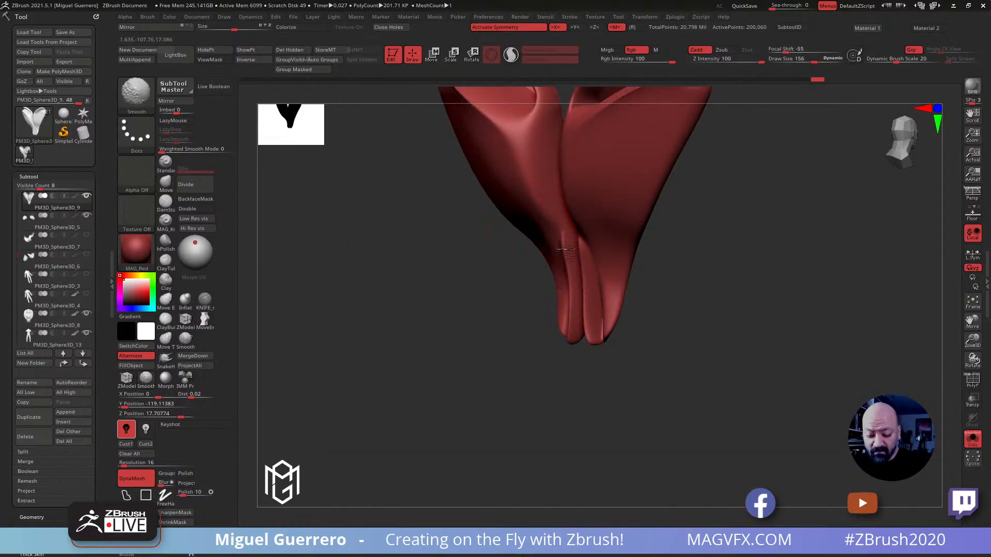
pyautogui.keyDown('shift'); pyautogui.moveTo(572, 275); pyautogui.dragTo(413, 293); pyautogui.keyUp('shift')
pyautogui.click(169, 282)
pyautogui.click(169, 282)
pyautogui.moveTo(564, 236); pyautogui.dragTo(569, 313)
pyautogui.moveTo(569, 276); pyautogui.dragTo(568, 319)
pyautogui.keyDown('ctrl'); pyautogui.moveTo(431, 272); pyautogui.dragTo(459, 318); pyautogui.keyUp('ctrl')
pyautogui.moveTo(561, 319)
pyautogui.keyDown('shift'); pyautogui.mouseDown()
pyautogui.moveTo(557, 308)
pyautogui.moveTo(568, 313)
pyautogui.mouseUp(); pyautogui.keyUp('shift')
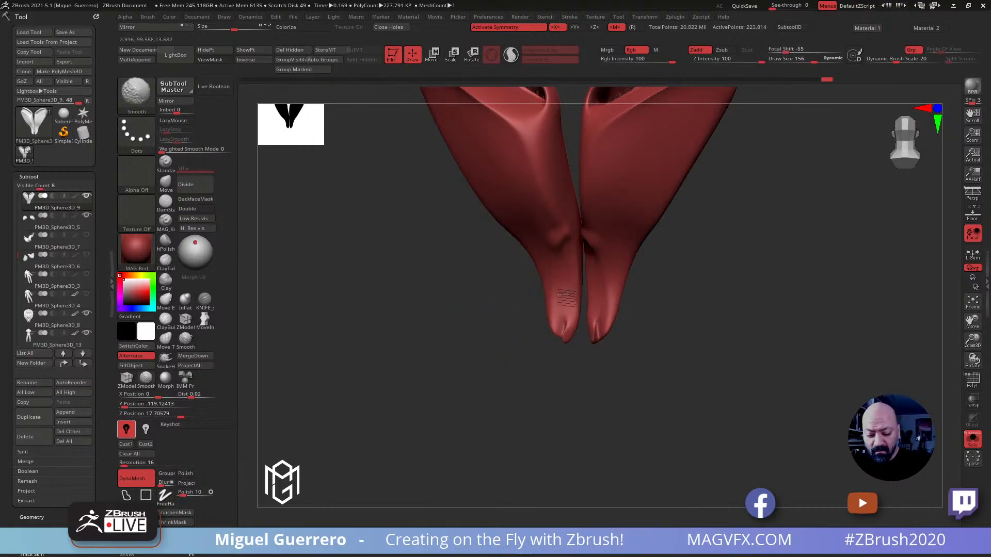
pyautogui.moveTo(485, 288); pyautogui.dragTo(398, 307)
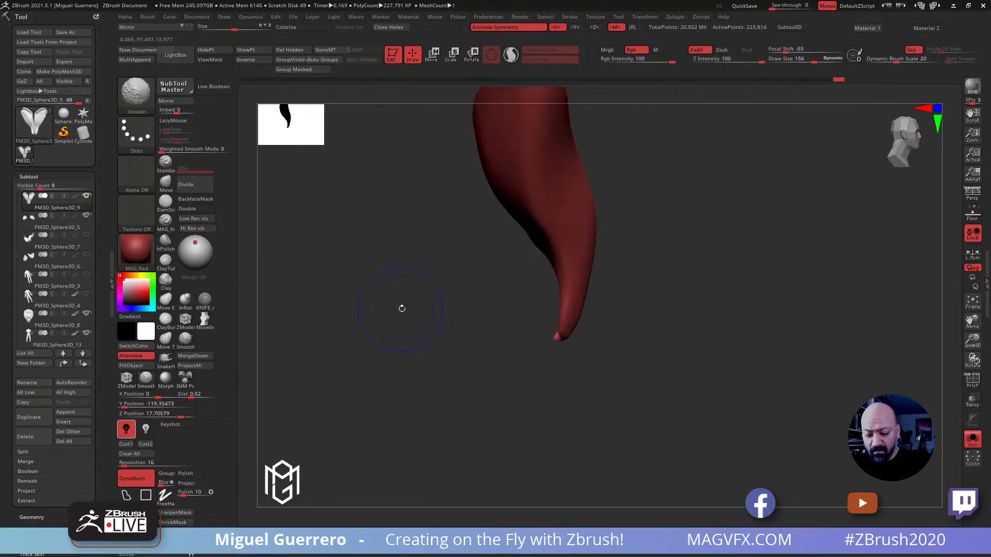
# Inflate the recessed upper edges of the lower back plates, remesh them and smooth the surface above the tailbone plate
pyautogui.click(972, 439)
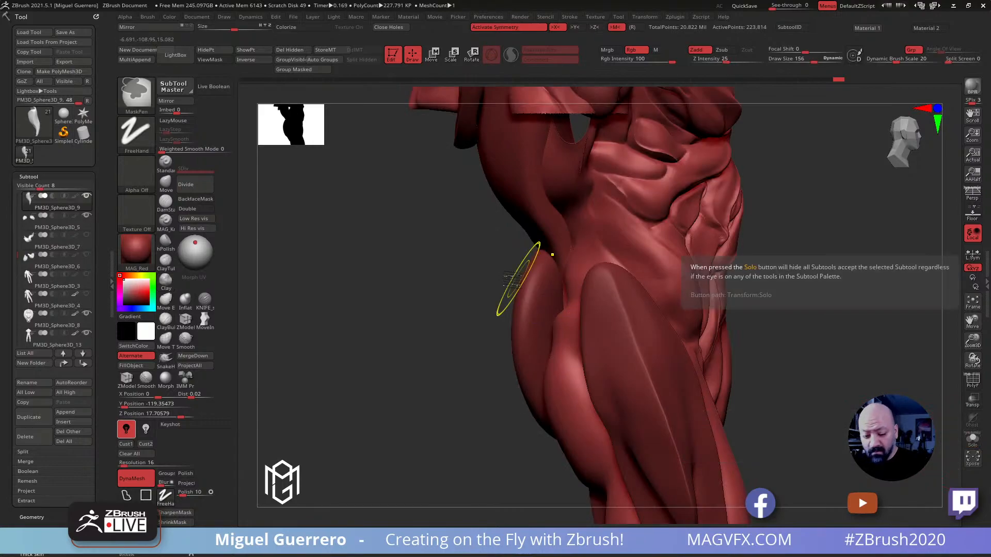
pyautogui.click(973, 439)
pyautogui.moveTo(547, 297); pyautogui.dragTo(452, 232)
pyautogui.click(186, 301)
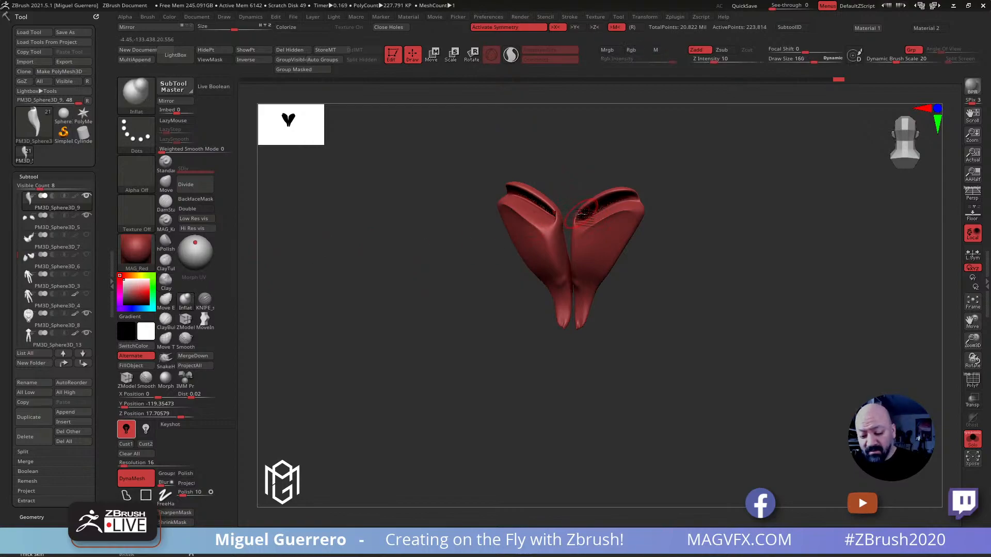
pyautogui.press('ctrl')
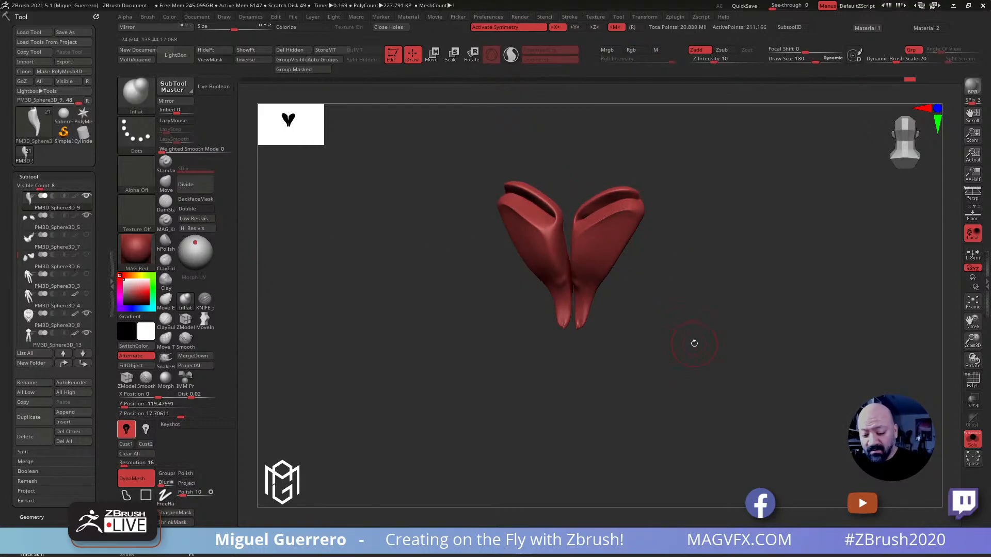
pyautogui.click(972, 440)
pyautogui.moveTo(396, 274)
pyautogui.mouseDown()
pyautogui.moveTo(321, 268)
pyautogui.moveTo(406, 283)
pyautogui.moveTo(551, 281)
pyautogui.mouseUp()
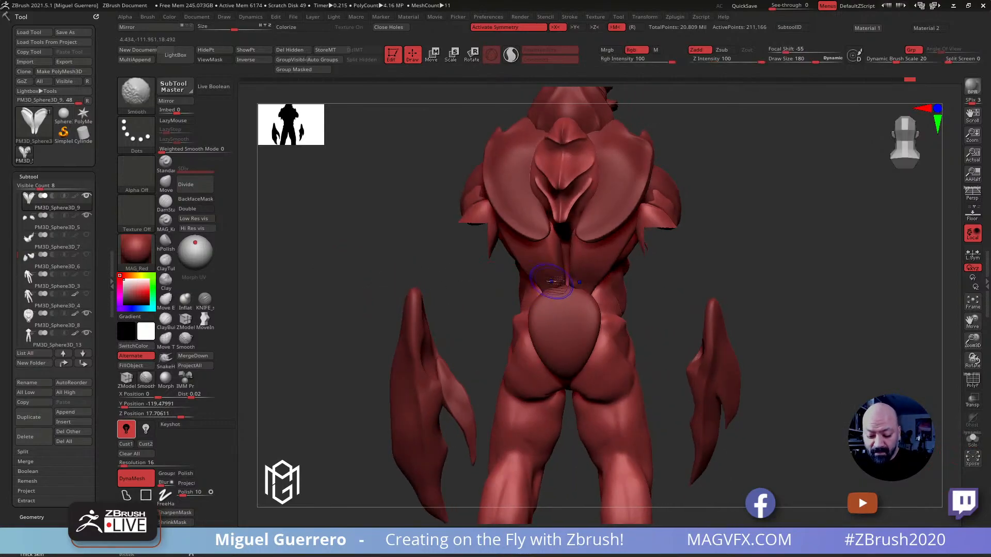
pyautogui.keyDown('shift'); pyautogui.moveTo(371, 243); pyautogui.dragTo(460, 283); pyautogui.keyUp('shift')
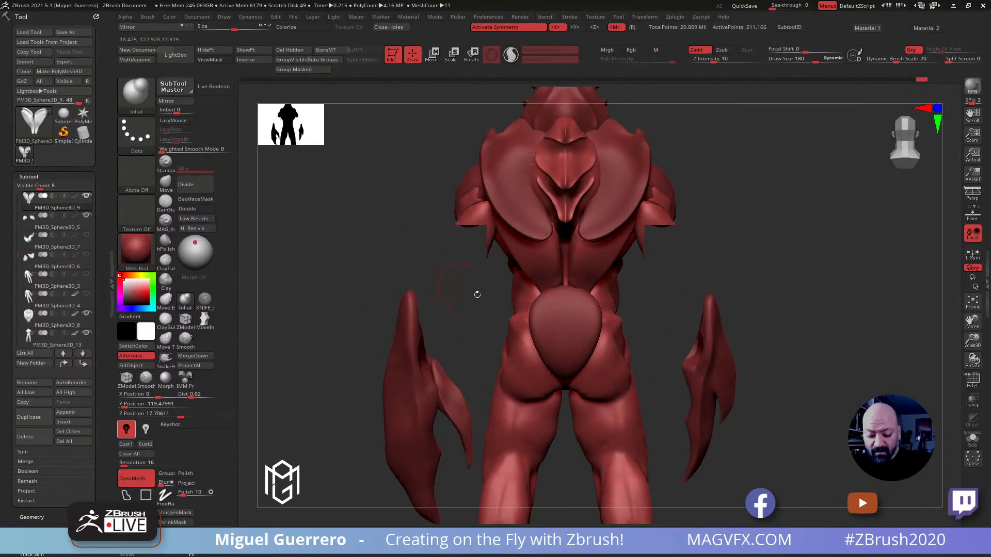
# Duplicate the lower back plates subtool
pyautogui.keyDown('alt'); pyautogui.click(542, 324); pyautogui.keyUp('alt')
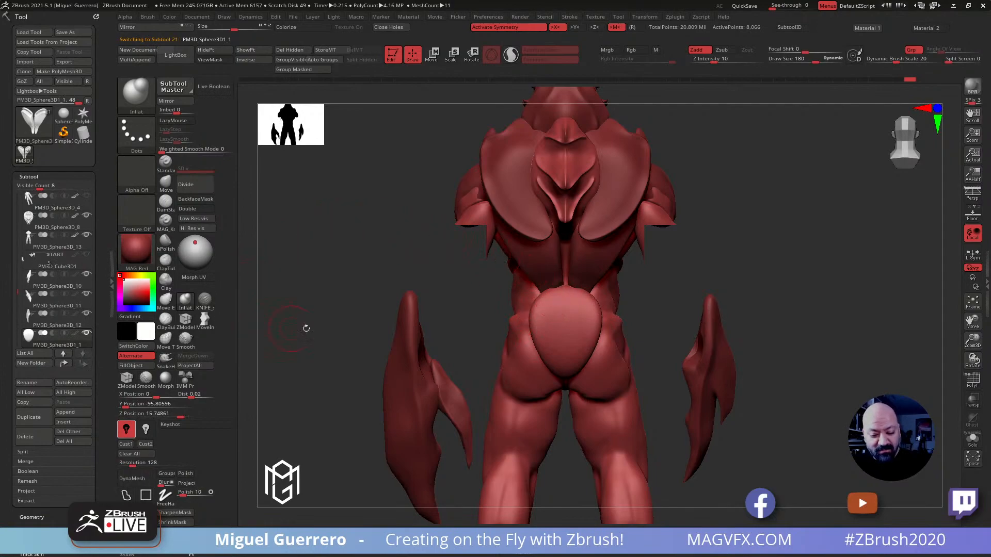
pyautogui.keyDown('alt'); pyautogui.click(541, 272); pyautogui.keyUp('alt')
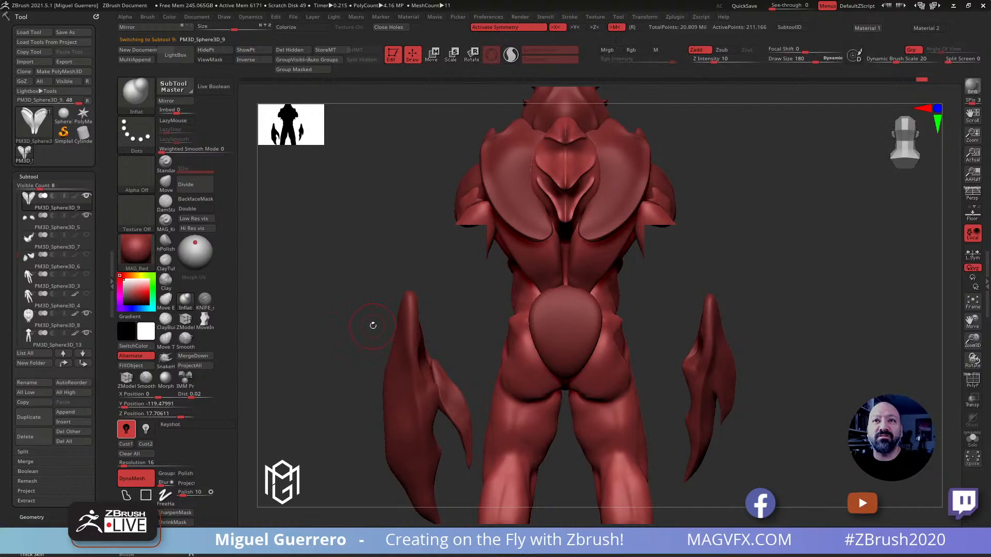
pyautogui.click(29, 423)
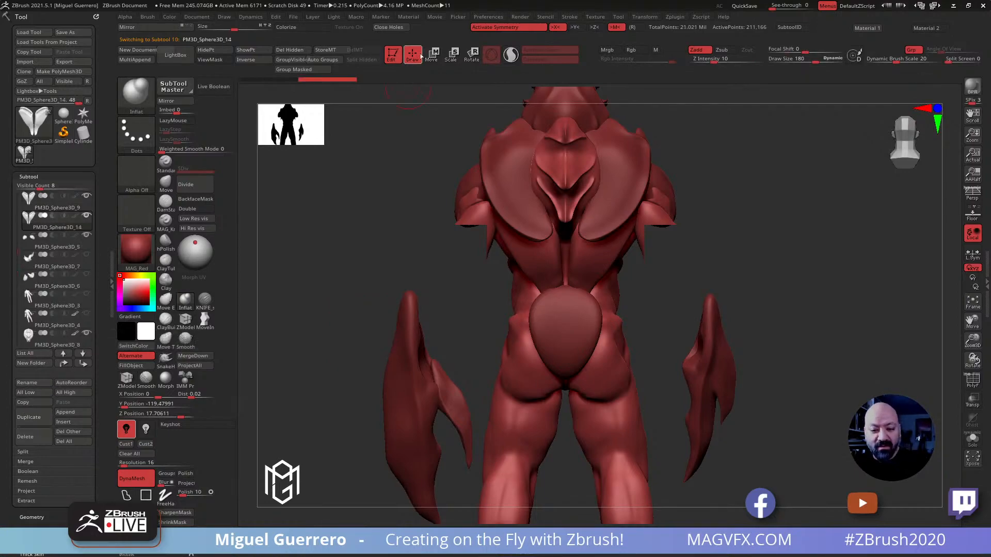
# Move and rotate the duplicated back plates into a second overlapping layer with the lower back plates
pyautogui.press('w')
pyautogui.moveTo(634, 212); pyautogui.dragTo(645, 218)
pyautogui.moveTo(681, 201); pyautogui.dragTo(640, 209, button='right')
pyautogui.moveTo(660, 219); pyautogui.dragTo(632, 211)
pyautogui.moveTo(454, 206); pyautogui.dragTo(351, 205)
pyautogui.moveTo(605, 179); pyautogui.dragTo(626, 187)
pyautogui.moveTo(449, 227); pyautogui.dragTo(516, 222)
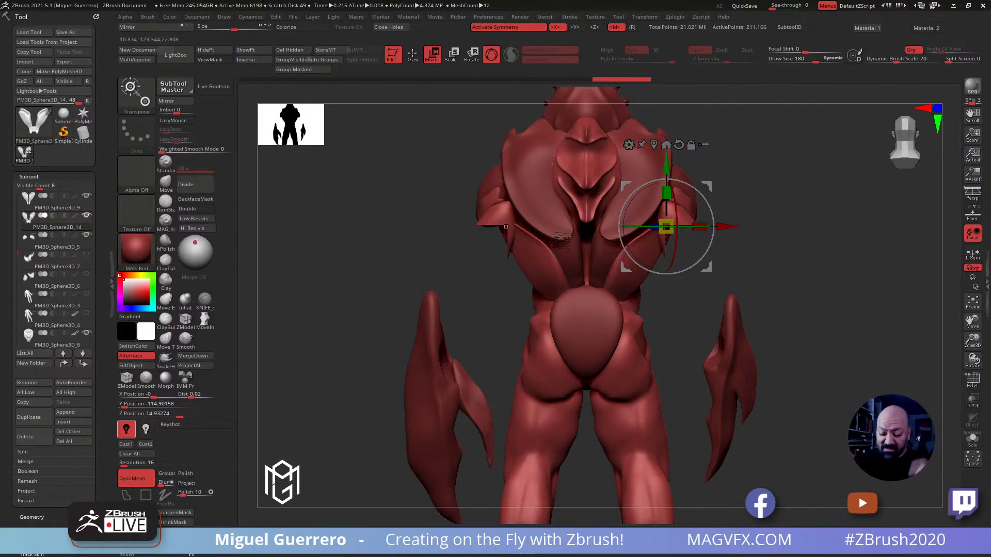
# Examine the layered back plates and the whole upper body from the back, side and front
pyautogui.moveTo(398, 255); pyautogui.dragTo(384, 312)
pyautogui.keyDown('alt'); pyautogui.moveTo(457, 236); pyautogui.dragTo(367, 319, button='right'); pyautogui.keyUp('alt')
pyautogui.keyDown('ctrl'); pyautogui.moveTo(367, 319); pyautogui.dragTo(369, 356, button='right'); pyautogui.keyUp('ctrl')
pyautogui.keyDown('alt'); pyautogui.moveTo(399, 199); pyautogui.dragTo(372, 301, button='right'); pyautogui.keyUp('alt')
pyautogui.moveTo(372, 301); pyautogui.dragTo(616, 200)
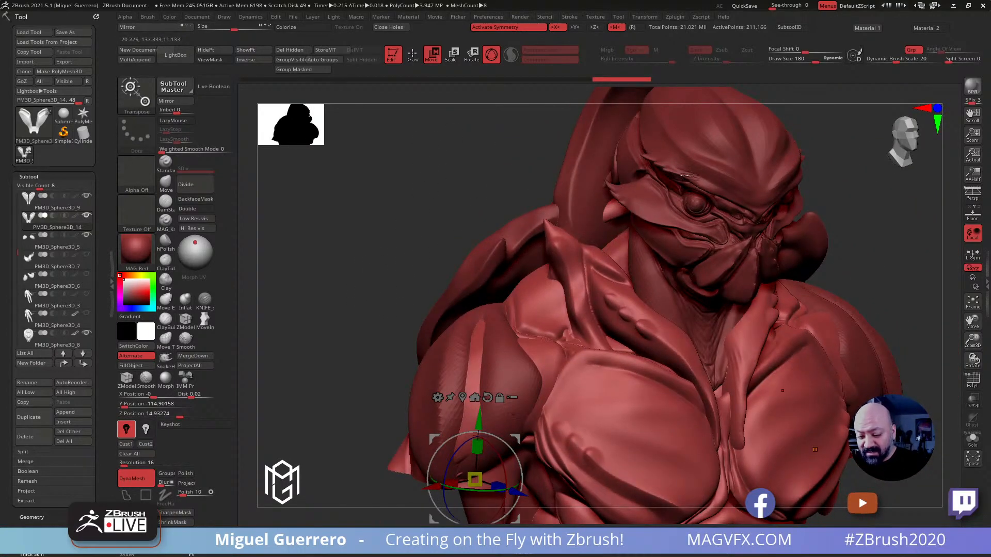
pyautogui.moveTo(728, 260); pyautogui.dragTo(392, 206)
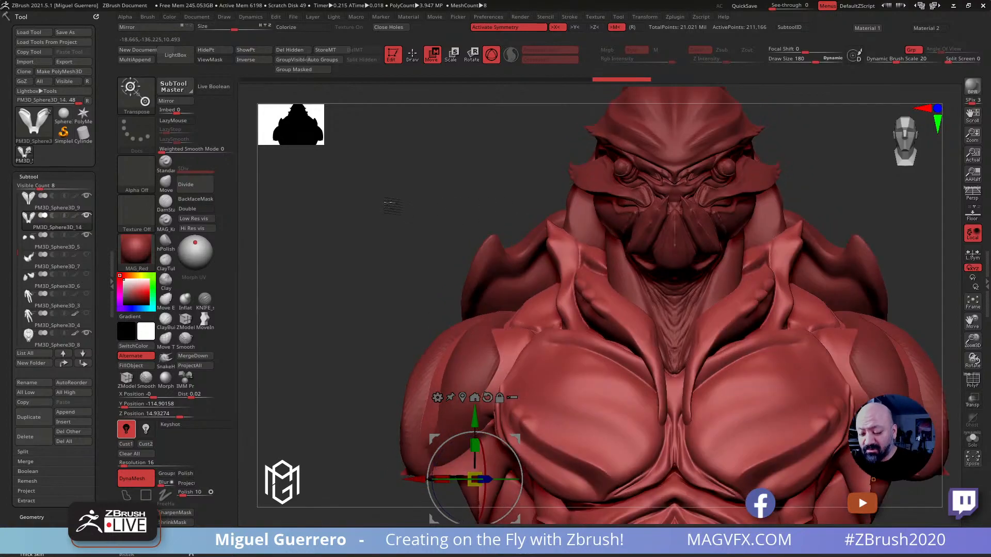
pyautogui.moveTo(371, 296); pyautogui.dragTo(645, 284)
pyautogui.keyDown('alt'); pyautogui.moveTo(392, 282); pyautogui.dragTo(415, 247, button='right'); pyautogui.keyUp('alt')
pyautogui.moveTo(397, 304); pyautogui.dragTo(467, 319)
pyautogui.keyDown('alt'); pyautogui.moveTo(429, 385); pyautogui.dragTo(536, 284, button='right'); pyautogui.keyUp('alt')
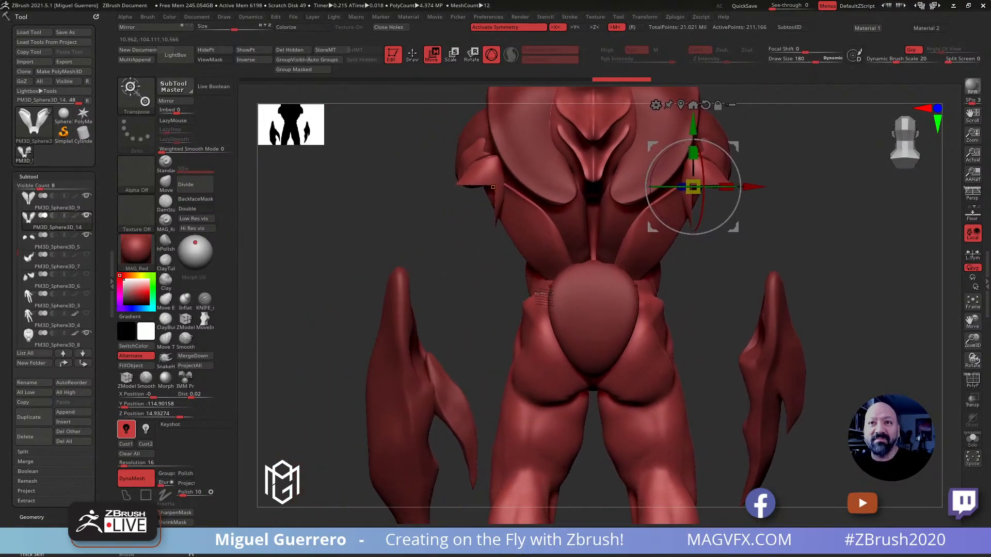
# Select the body subtool and adjust its waist beside the tailbone plate with the Move brush
pyautogui.click(412, 55)
pyautogui.moveTo(509, 261)
pyautogui.mouseDown()
pyautogui.moveTo(453, 283)
pyautogui.moveTo(472, 287)
pyautogui.mouseUp()
pyautogui.keyDown('alt'); pyautogui.click(654, 304); pyautogui.keyUp('alt')
pyautogui.moveTo(424, 256); pyautogui.dragTo(385, 259)
pyautogui.click(166, 184)
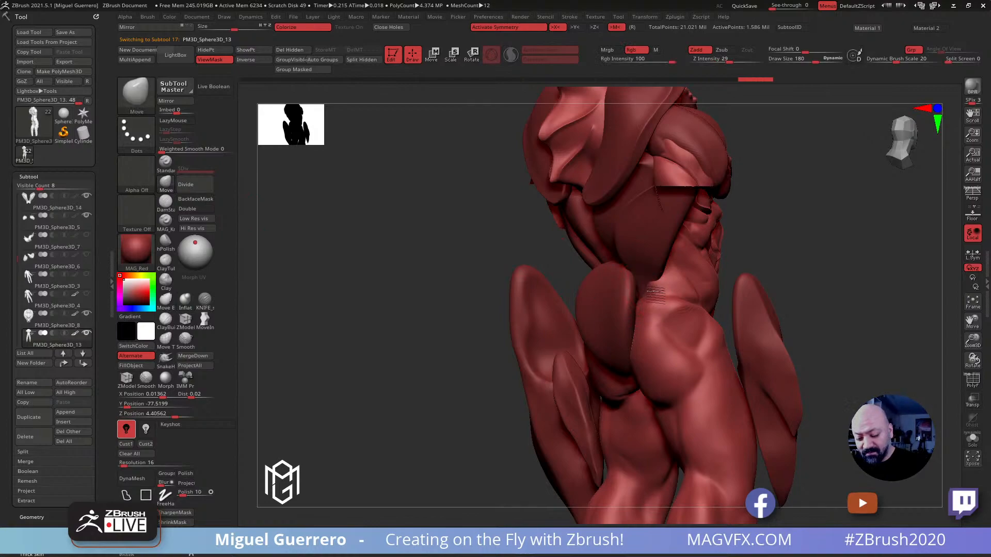
pyautogui.keyDown('shift'); pyautogui.moveTo(408, 240); pyautogui.dragTo(434, 243); pyautogui.keyUp('shift')
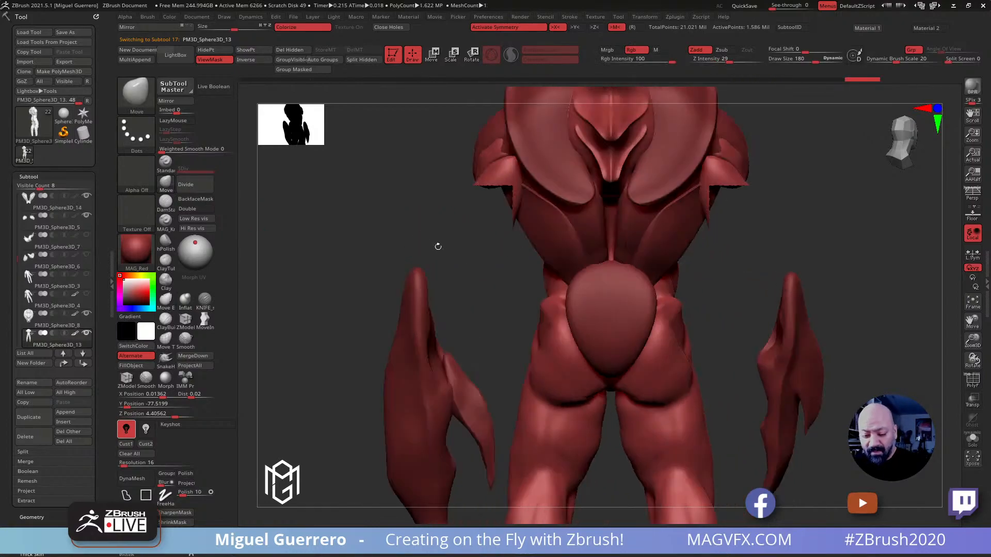
pyautogui.keyDown('ctrl'); pyautogui.moveTo(548, 252); pyautogui.dragTo(534, 219, button='right'); pyautogui.keyUp('ctrl')
pyautogui.moveTo(457, 212); pyautogui.dragTo(483, 163)
# Select the spine subtool and reshape it with the Move brush, extending it down to the tailbone plate
pyautogui.keyDown('alt'); pyautogui.click(598, 196); pyautogui.keyUp('alt')
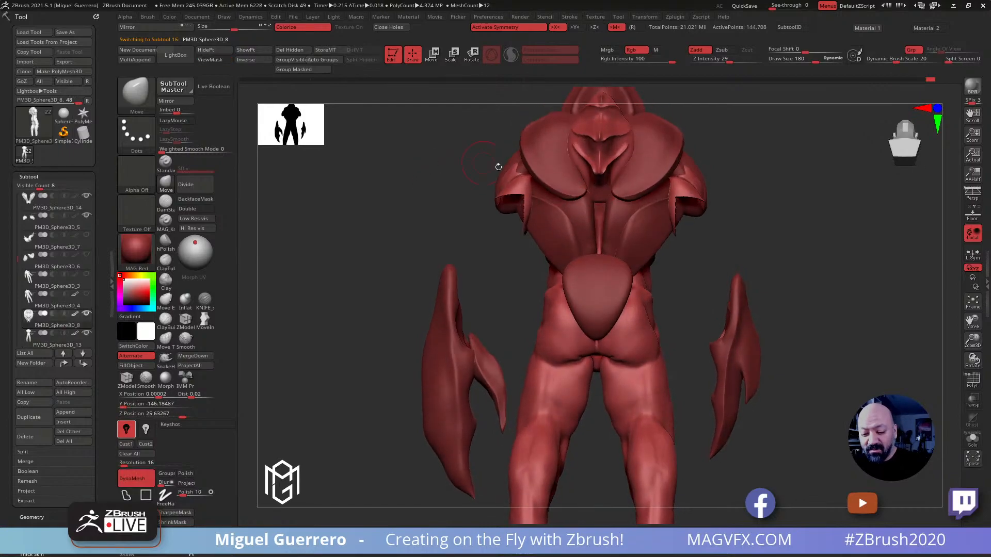
pyautogui.moveTo(601, 200); pyautogui.dragTo(598, 252)
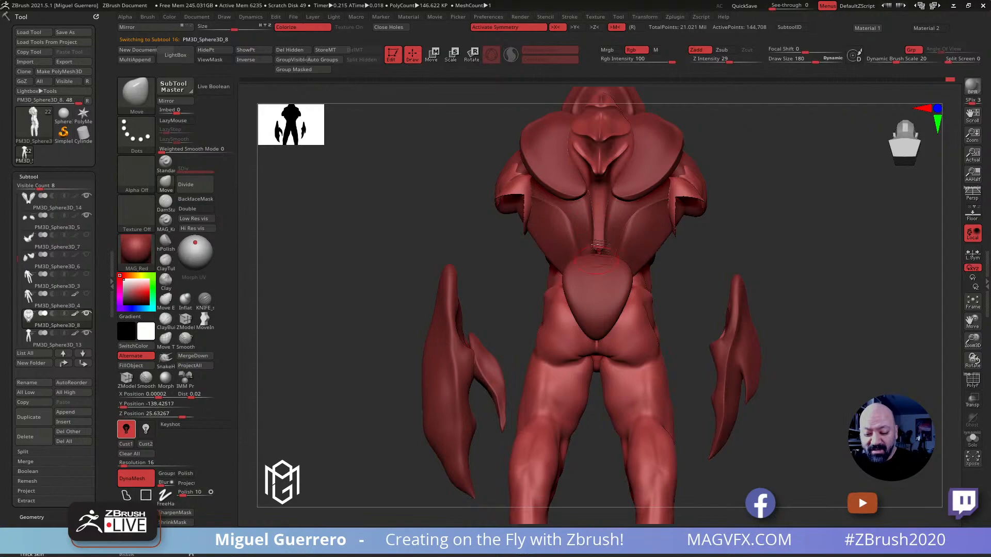
pyautogui.moveTo(452, 207); pyautogui.dragTo(387, 207)
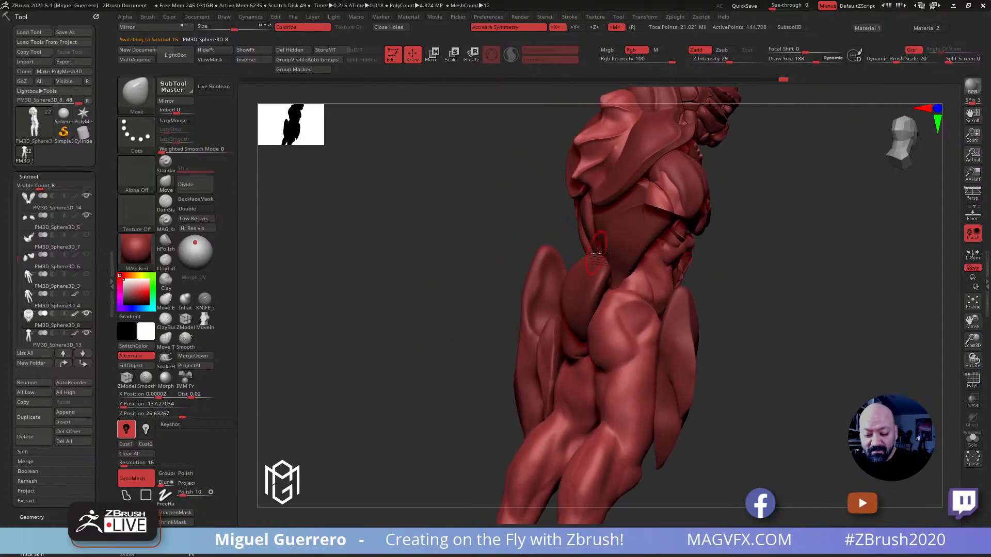
pyautogui.moveTo(601, 255); pyautogui.dragTo(599, 223)
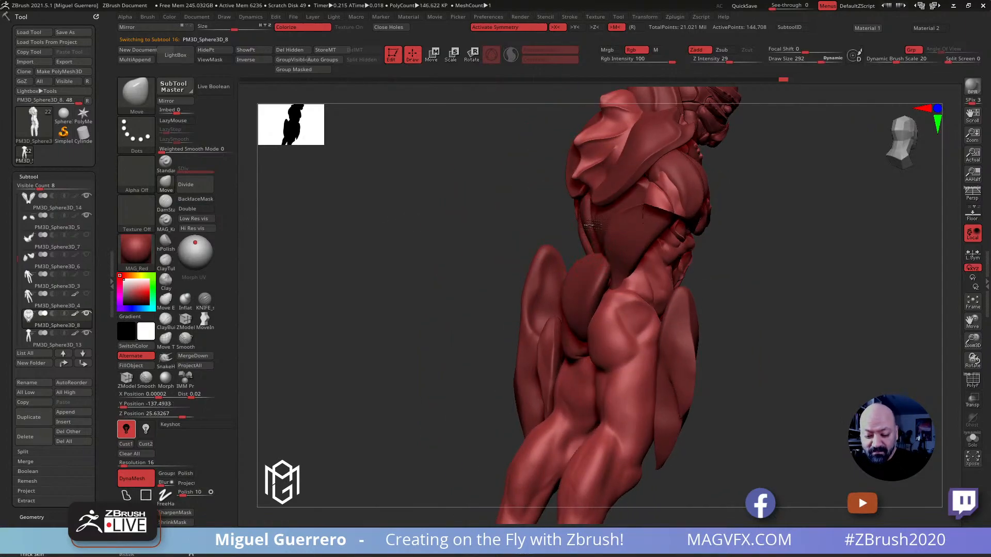
pyautogui.moveTo(460, 202); pyautogui.dragTo(542, 212)
pyautogui.keyDown('ctrl'); pyautogui.moveTo(388, 196); pyautogui.dragTo(419, 230); pyautogui.keyUp('ctrl')
pyautogui.keyDown('shift'); pyautogui.moveTo(594, 256); pyautogui.dragTo(591, 240); pyautogui.keyUp('shift')
pyautogui.moveTo(448, 149); pyautogui.dragTo(449, 171)
pyautogui.moveTo(597, 246)
pyautogui.keyDown('shift'); pyautogui.mouseDown()
pyautogui.moveTo(597, 224)
pyautogui.moveTo(597, 232)
pyautogui.mouseUp(); pyautogui.keyUp('shift')
# Thicken the spine ridge between the lower back plates with the Inflat brush
pyautogui.click(185, 300)
pyautogui.keyDown('ctrl'); pyautogui.moveTo(435, 218); pyautogui.dragTo(453, 236); pyautogui.keyUp('ctrl')
pyautogui.keyDown('shift'); pyautogui.moveTo(594, 216); pyautogui.dragTo(598, 238); pyautogui.keyUp('shift')
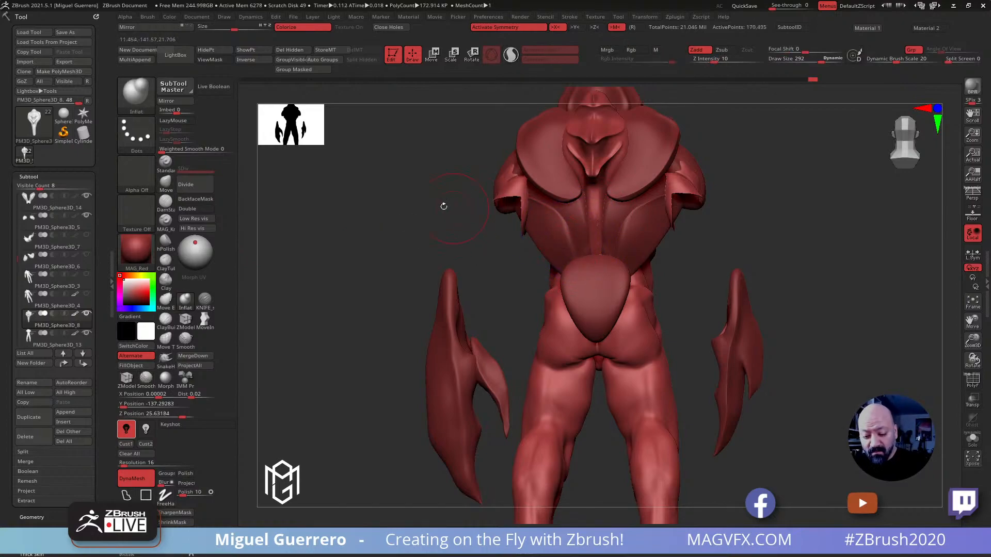
pyautogui.moveTo(453, 207); pyautogui.dragTo(420, 215)
# Carve the spine ridge into separate vertebra segments with the KNIFE_sharp_control brush
pyautogui.click(204, 300)
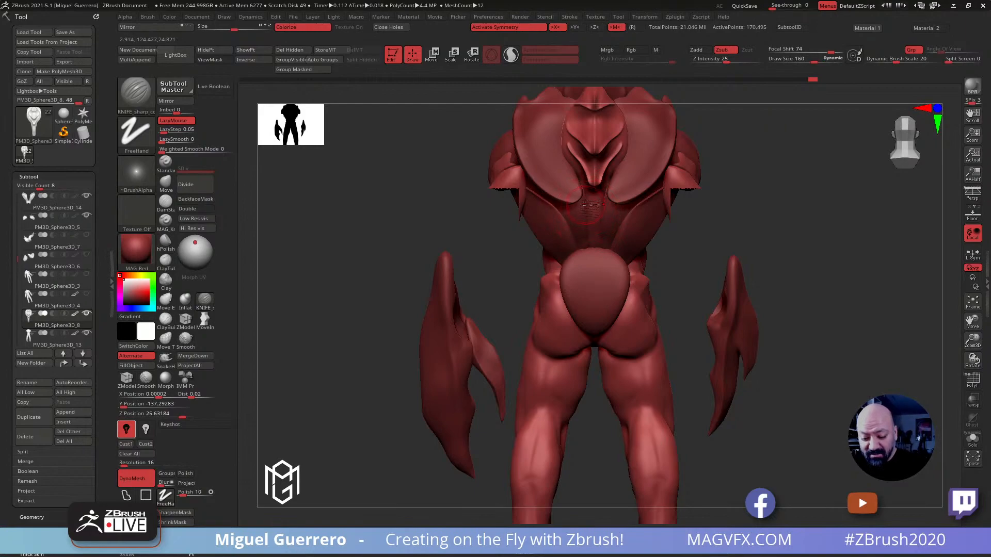
pyautogui.moveTo(588, 225); pyautogui.dragTo(613, 237)
pyautogui.moveTo(382, 204); pyautogui.dragTo(439, 186)
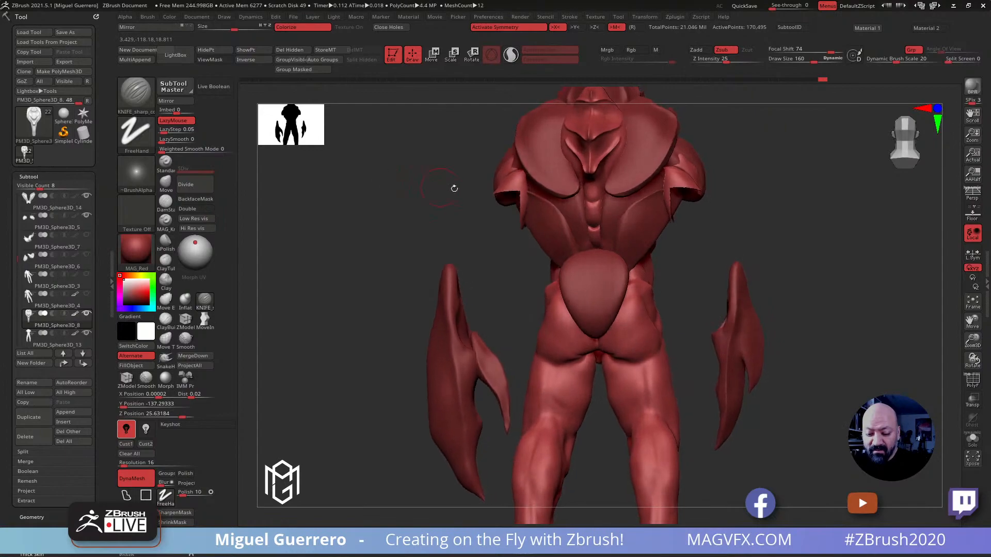
pyautogui.moveTo(588, 188); pyautogui.dragTo(594, 238)
pyautogui.moveTo(413, 193); pyautogui.dragTo(467, 188)
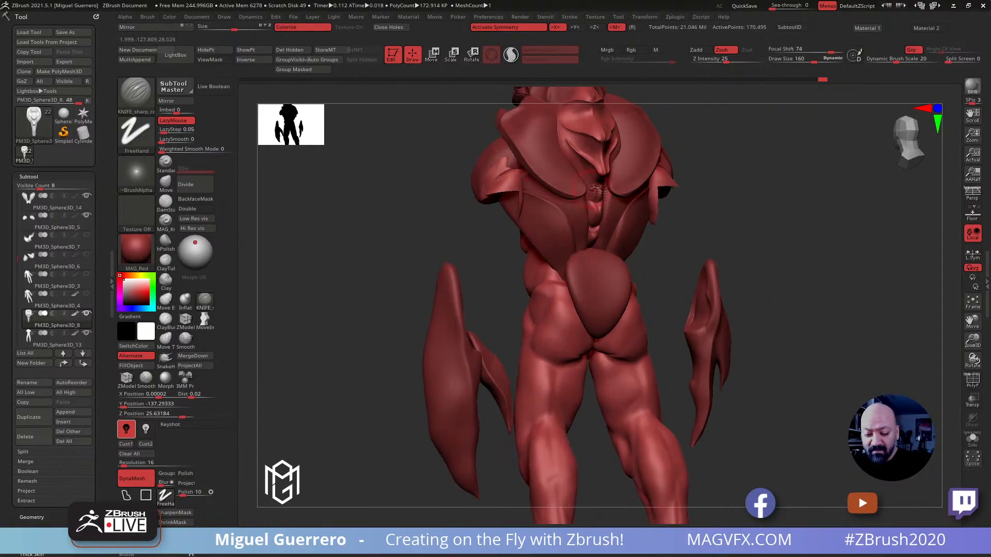
pyautogui.moveTo(586, 176); pyautogui.dragTo(598, 184)
pyautogui.keyDown('shift'); pyautogui.moveTo(449, 169); pyautogui.dragTo(431, 168); pyautogui.keyUp('shift')
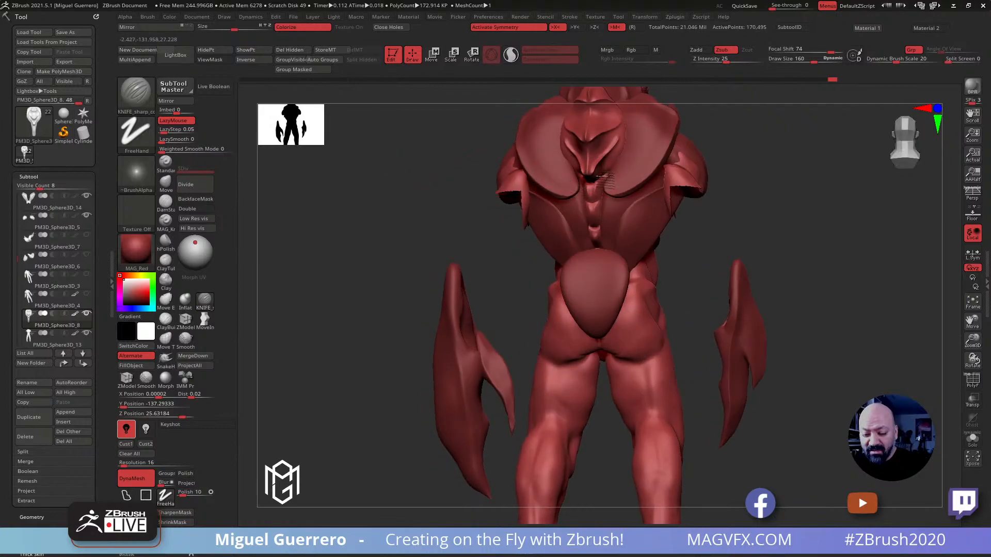
pyautogui.keyDown('alt'); pyautogui.moveTo(408, 247); pyautogui.dragTo(430, 207); pyautogui.keyUp('alt')
# Select the body subtool, unhide its arms and frame the back of the elbow area
pyautogui.moveTo(370, 257); pyautogui.dragTo(615, 273)
pyautogui.moveTo(531, 243); pyautogui.dragTo(464, 237)
pyautogui.keyDown('alt'); pyautogui.click(686, 289); pyautogui.keyUp('alt')
pyautogui.moveTo(410, 254)
pyautogui.mouseDown()
pyautogui.moveTo(460, 249)
pyautogui.moveTo(437, 230)
pyautogui.moveTo(442, 295)
pyautogui.mouseUp()
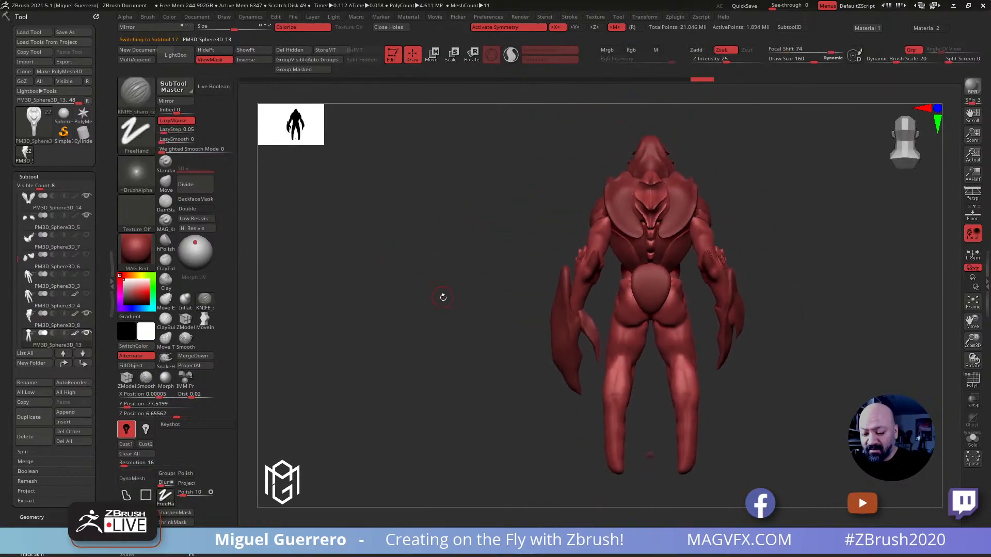
pyautogui.moveTo(478, 352); pyautogui.dragTo(448, 293)
pyautogui.moveTo(488, 237); pyautogui.dragTo(531, 235)
pyautogui.keyDown('alt'); pyautogui.moveTo(496, 238); pyautogui.dragTo(490, 279); pyautogui.keyUp('alt')
pyautogui.moveTo(454, 246); pyautogui.dragTo(503, 244)
# Carve overlapping folds into the back and outer side of the arms above the elbows with the KNIFE_sharp_control brush
pyautogui.click(205, 302)
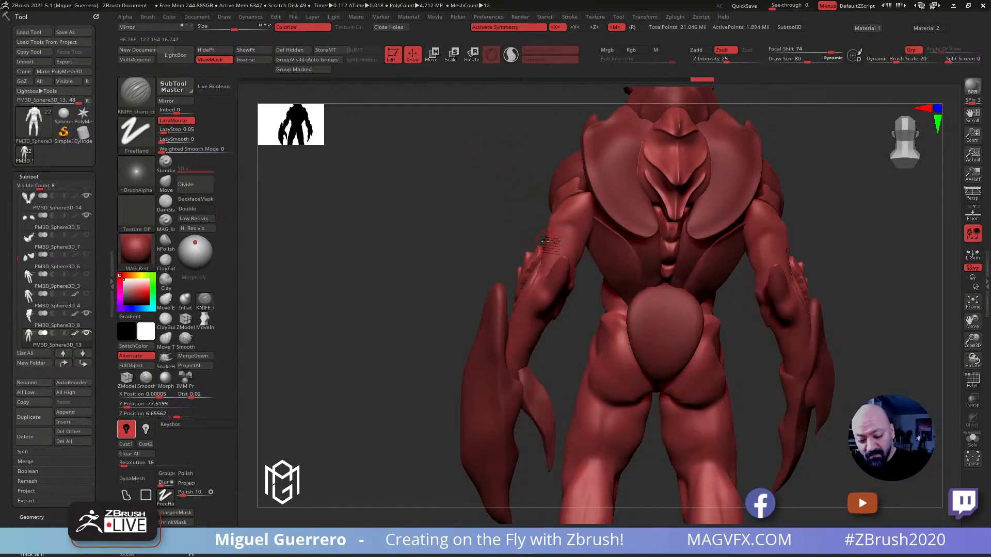
pyautogui.moveTo(486, 212); pyautogui.dragTo(557, 256)
pyautogui.moveTo(510, 227); pyautogui.dragTo(548, 237)
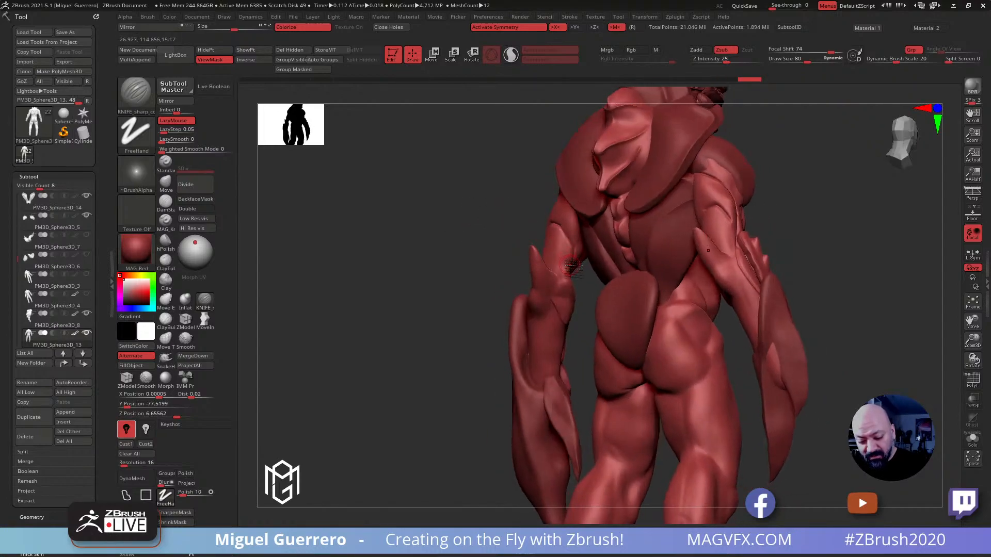
pyautogui.moveTo(481, 223); pyautogui.dragTo(528, 240)
pyautogui.moveTo(449, 236); pyautogui.dragTo(534, 253)
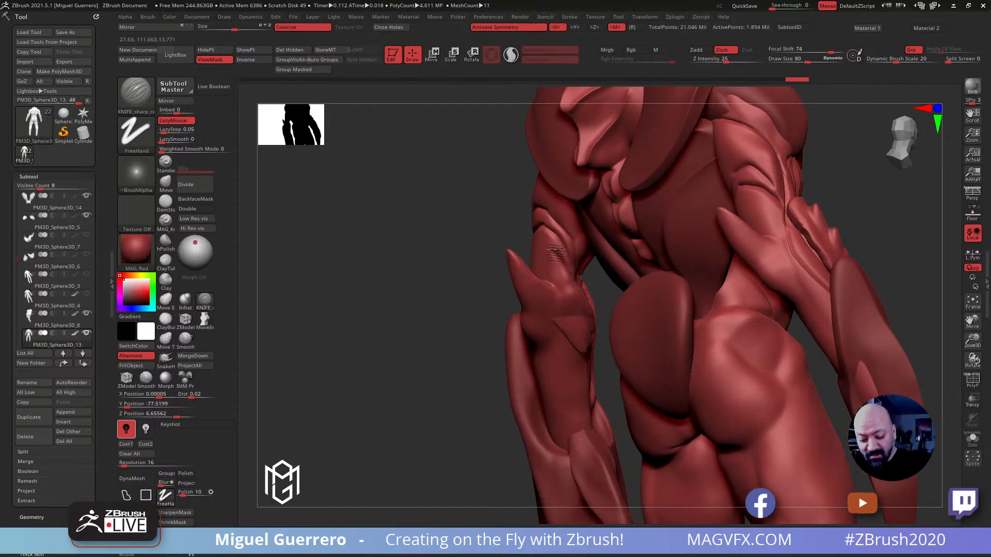
pyautogui.moveTo(487, 223); pyautogui.dragTo(531, 278)
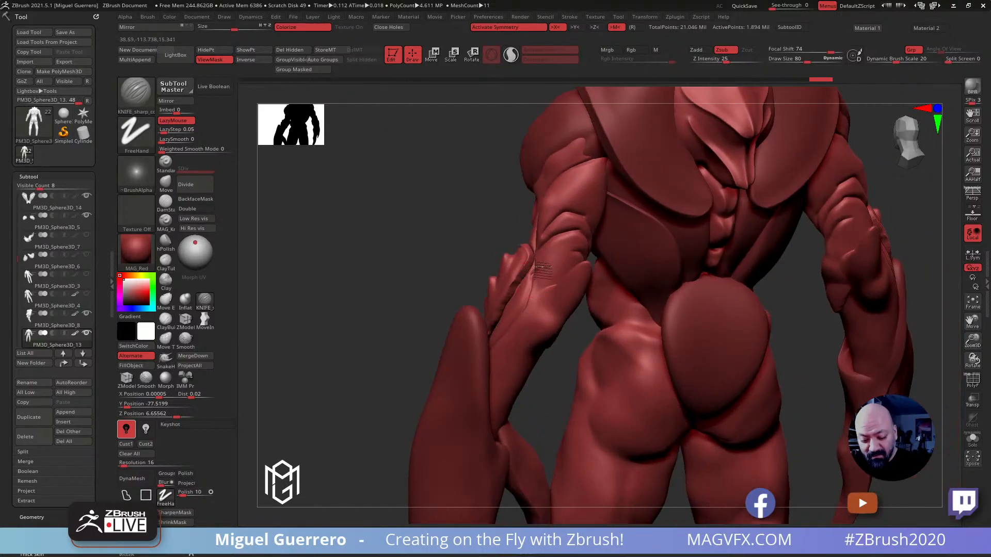
pyautogui.moveTo(433, 233); pyautogui.dragTo(400, 233)
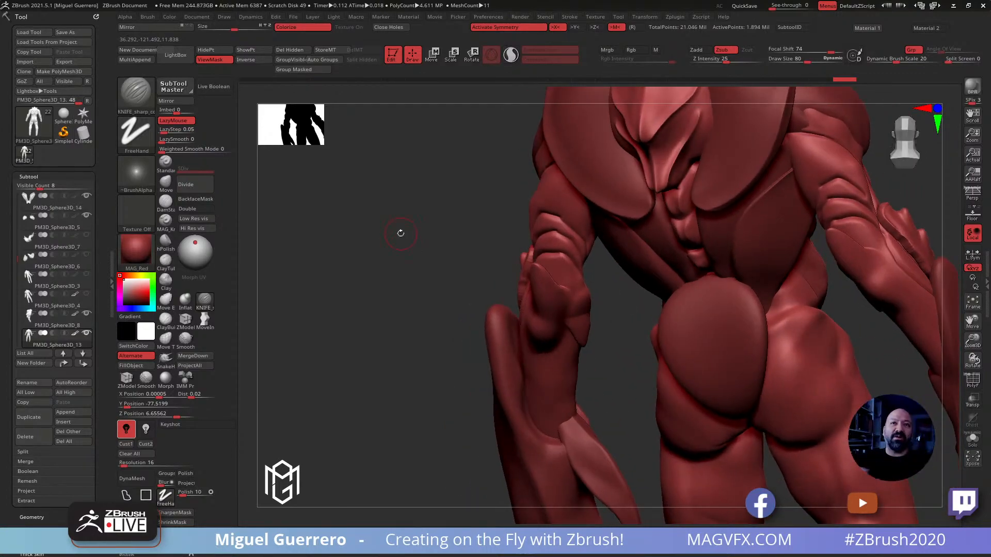
pyautogui.moveTo(398, 299); pyautogui.dragTo(460, 290)
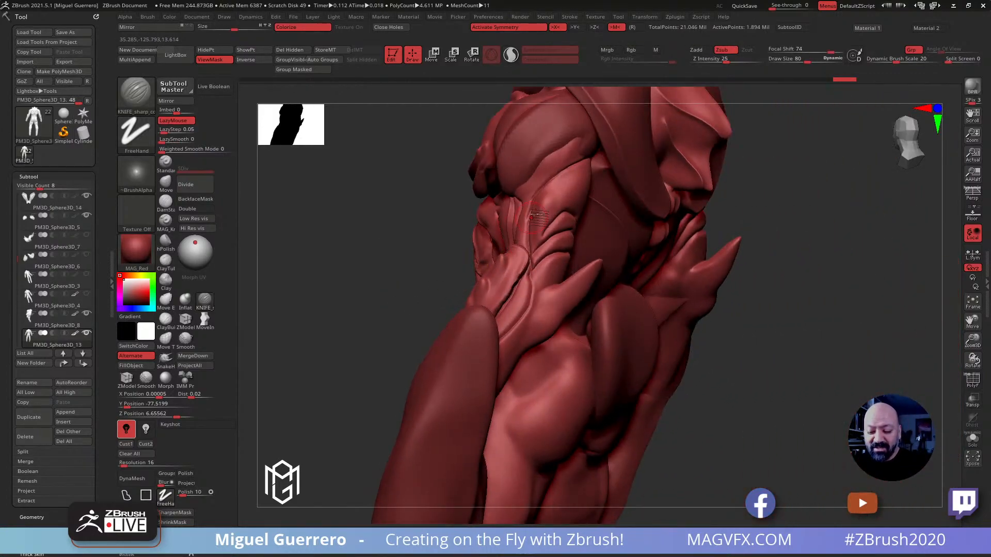
pyautogui.moveTo(391, 238); pyautogui.dragTo(539, 227)
# Mask the triceps on the back of the upper arms and carve the elbow folds against the masked edge
pyautogui.moveTo(360, 224)
pyautogui.mouseDown()
pyautogui.moveTo(339, 237)
pyautogui.moveTo(371, 248)
pyautogui.moveTo(534, 216)
pyautogui.moveTo(593, 177)
pyautogui.moveTo(588, 217)
pyautogui.moveTo(596, 191)
pyautogui.moveTo(568, 209)
pyautogui.moveTo(596, 237)
pyautogui.mouseUp()
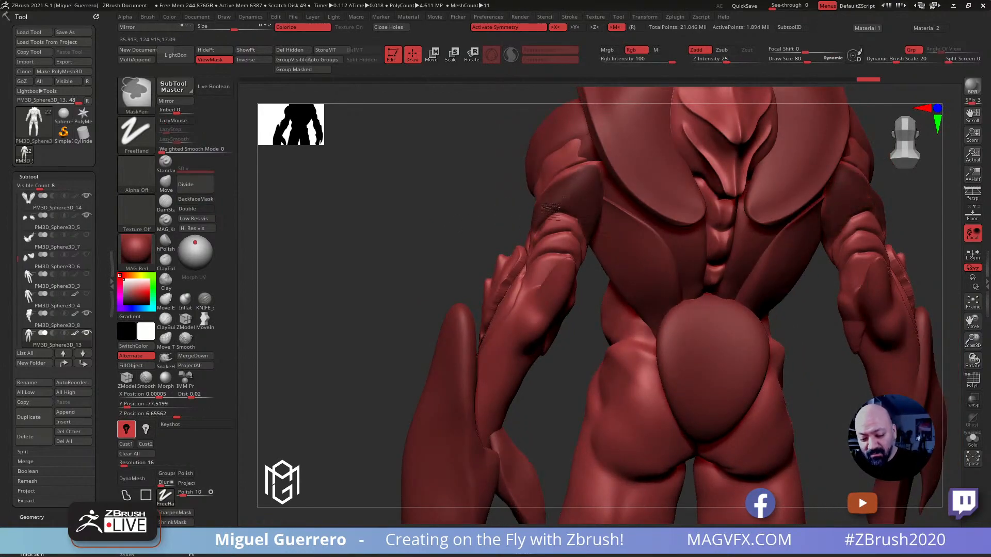
pyautogui.keyDown('ctrl'); pyautogui.moveTo(564, 191); pyautogui.dragTo(555, 192); pyautogui.keyUp('ctrl')
pyautogui.keyDown('ctrl'); pyautogui.click(385, 222); pyautogui.keyUp('ctrl')
pyautogui.moveTo(374, 225)
pyautogui.mouseDown()
pyautogui.moveTo(389, 241)
pyautogui.moveTo(342, 236)
pyautogui.moveTo(334, 248)
pyautogui.moveTo(366, 246)
pyautogui.moveTo(343, 215)
pyautogui.moveTo(397, 226)
pyautogui.mouseUp()
pyautogui.moveTo(552, 242); pyautogui.dragTo(541, 249)
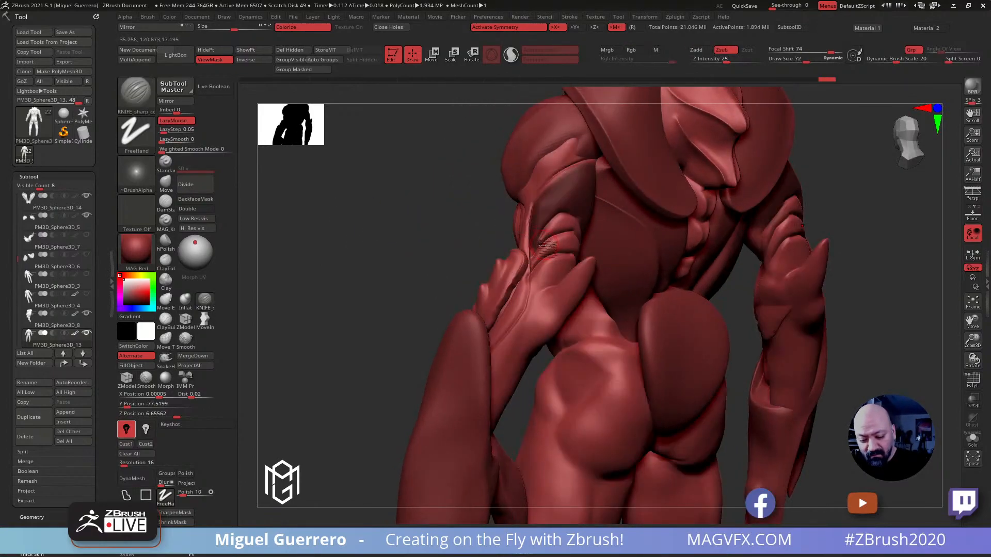
# Invert the mask to free the triceps and swell them with an enlarged Inflat brush
pyautogui.keyDown('ctrl'); pyautogui.click(451, 222); pyautogui.keyUp('ctrl')
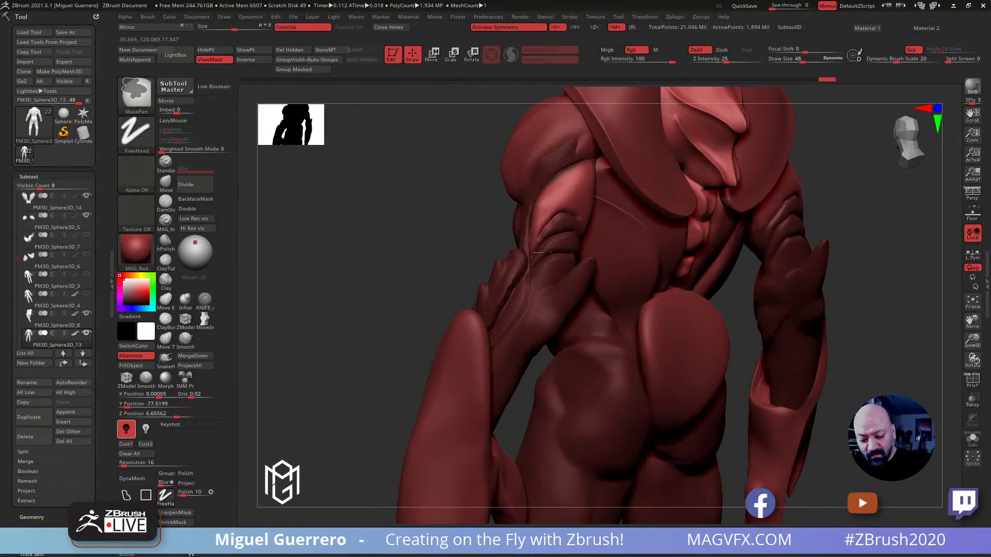
pyautogui.moveTo(426, 208); pyautogui.dragTo(504, 217)
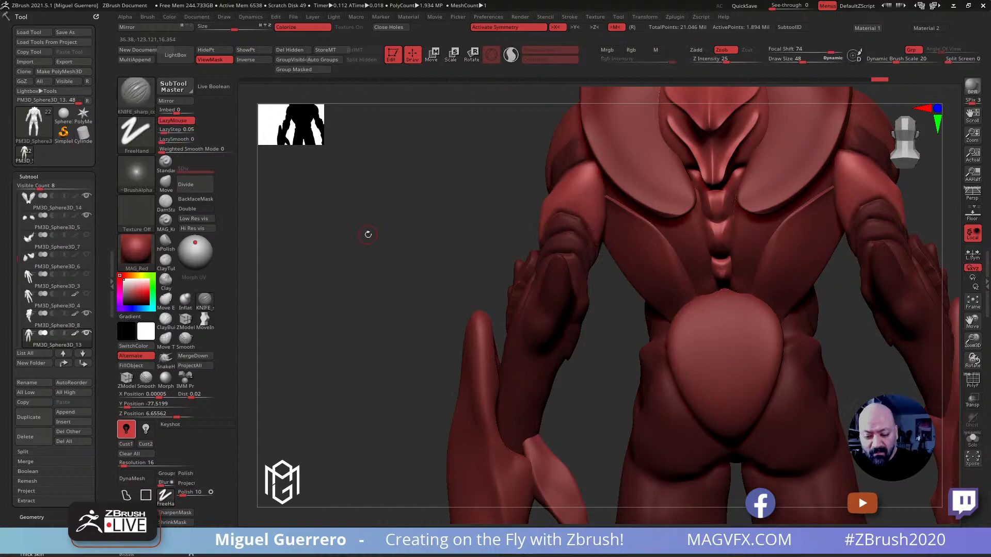
pyautogui.moveTo(367, 232); pyautogui.dragTo(535, 277)
pyautogui.click(184, 299)
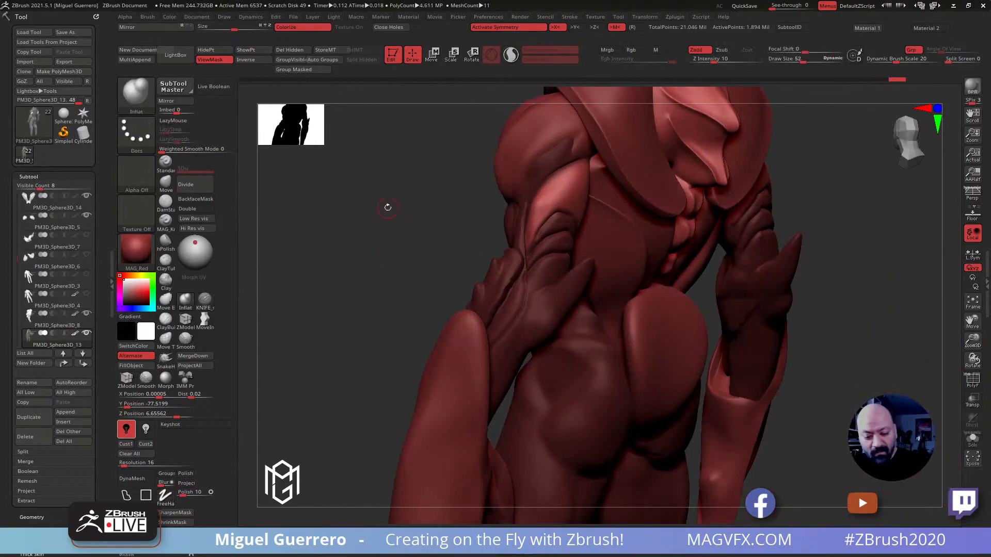
pyautogui.press(']')
pyautogui.moveTo(576, 181)
pyautogui.mouseDown()
pyautogui.moveTo(576, 205)
pyautogui.moveTo(559, 220)
pyautogui.mouseUp()
pyautogui.moveTo(434, 210)
pyautogui.mouseDown()
pyautogui.moveTo(397, 221)
pyautogui.moveTo(448, 212)
pyautogui.mouseUp()
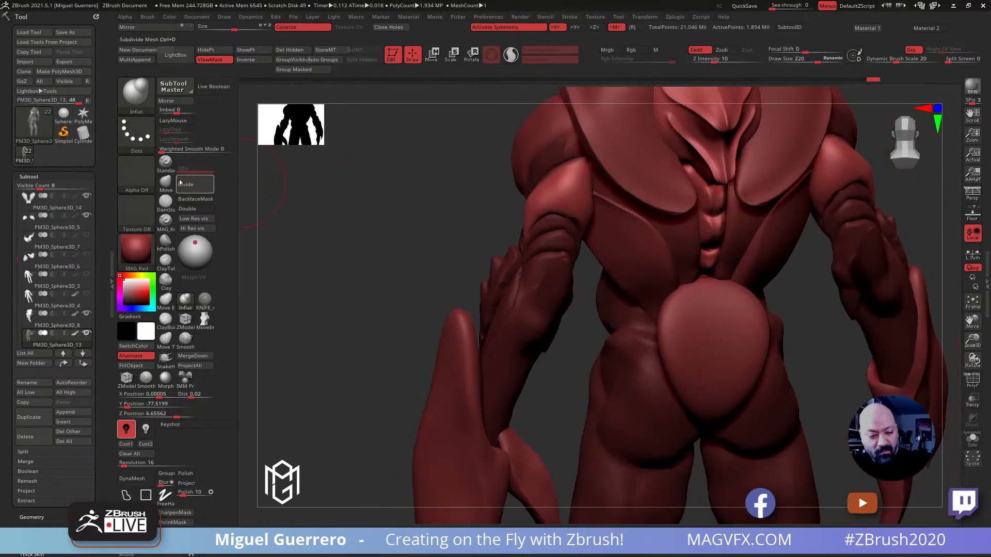
# Pull the triceps over the elbow folds with the Move brush, refine their lower edge and clear the mask
pyautogui.click(166, 184)
pyautogui.moveTo(370, 216); pyautogui.dragTo(467, 213)
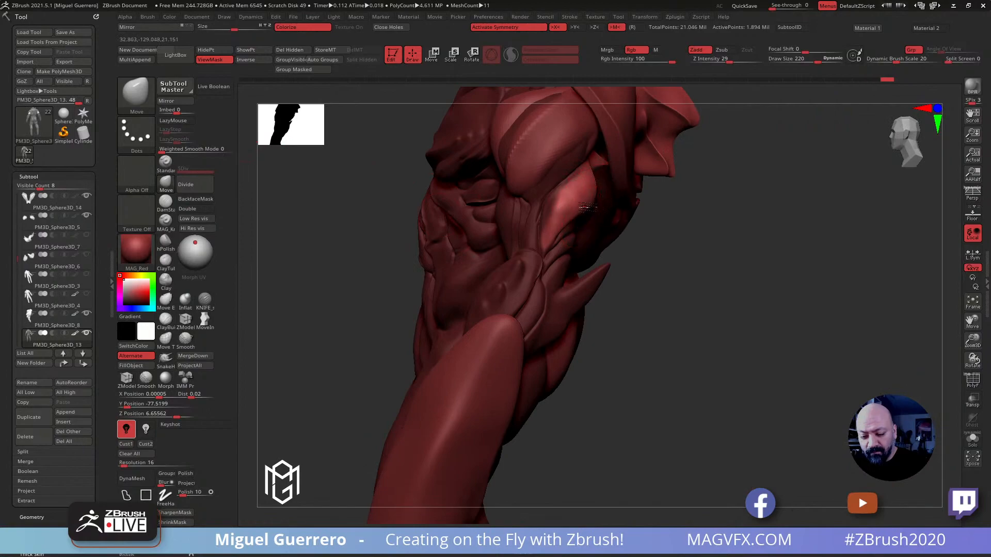
pyautogui.moveTo(681, 279); pyautogui.dragTo(614, 248)
pyautogui.moveTo(681, 287)
pyautogui.mouseDown()
pyautogui.moveTo(670, 294)
pyautogui.moveTo(620, 281)
pyautogui.mouseUp()
pyautogui.moveTo(456, 217); pyautogui.dragTo(516, 216)
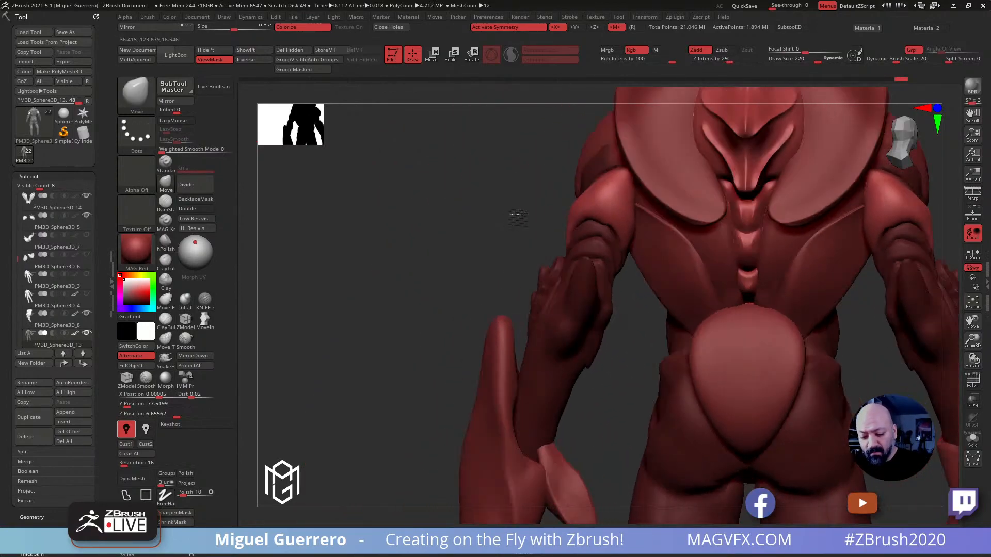
pyautogui.moveTo(586, 219); pyautogui.dragTo(588, 225)
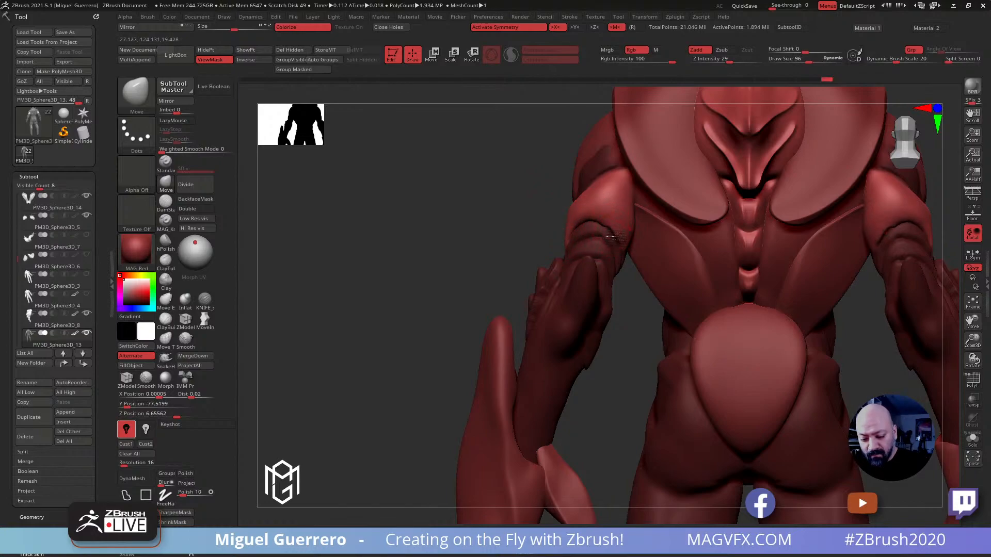
pyautogui.press('[')
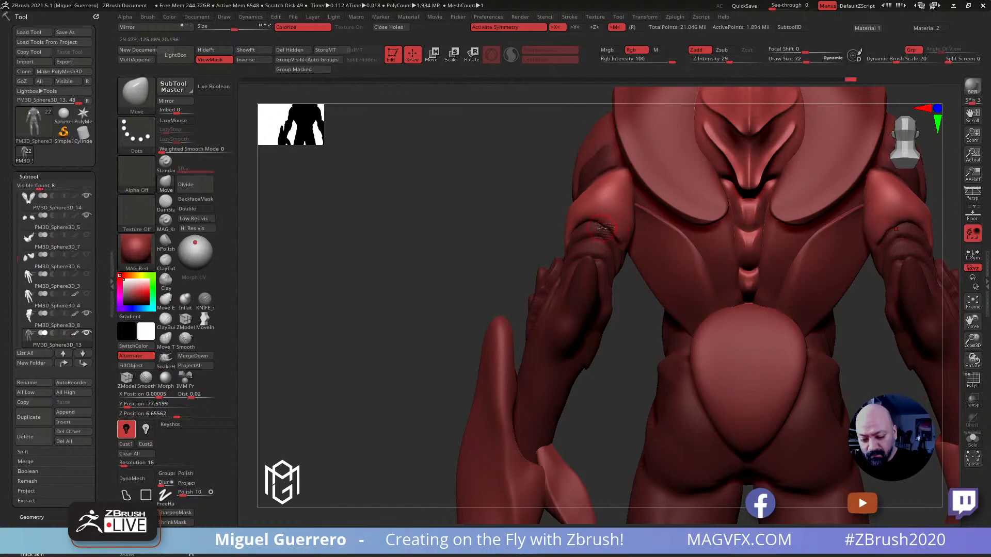
pyautogui.hotkey('ctrl', 'h')
# Sharpen the overlapping elbow folds on the outer side of the arms with the KNIFE_sharp_control brush
pyautogui.moveTo(474, 219)
pyautogui.mouseDown()
pyautogui.moveTo(479, 228)
pyautogui.moveTo(424, 240)
pyautogui.moveTo(465, 240)
pyautogui.mouseUp()
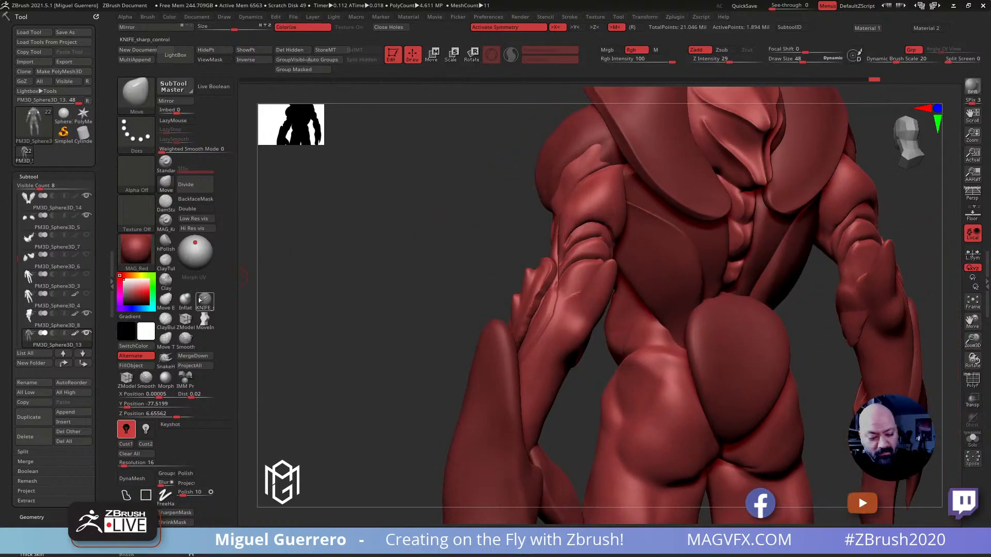
pyautogui.click(205, 300)
pyautogui.moveTo(361, 294); pyautogui.dragTo(323, 293)
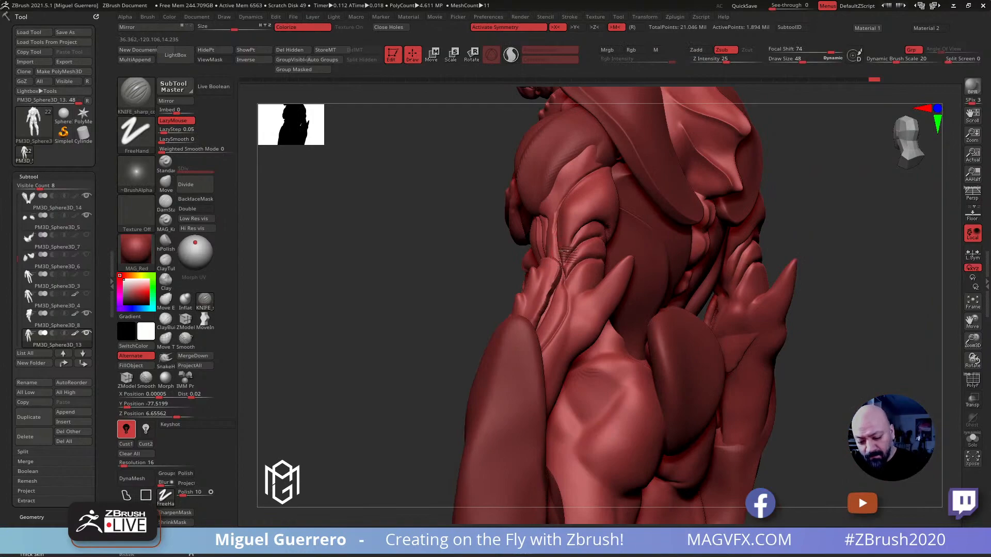
pyautogui.moveTo(596, 212); pyautogui.dragTo(608, 219)
pyautogui.moveTo(382, 220)
pyautogui.mouseDown()
pyautogui.moveTo(413, 214)
pyautogui.moveTo(411, 197)
pyautogui.mouseUp()
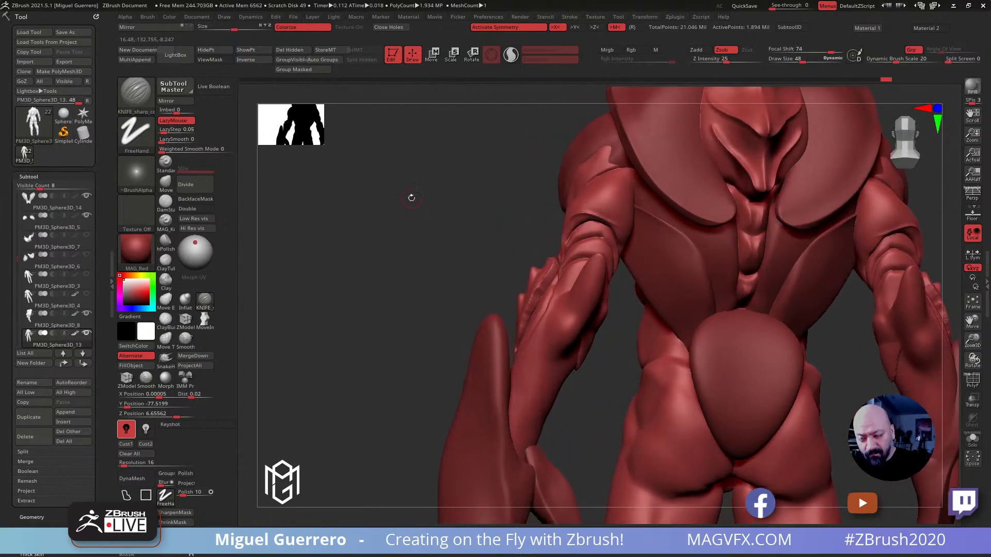
# Deepen the crease below the triceps with the DamStandard brush and smooth the outer side of the upper arm
pyautogui.click(166, 201)
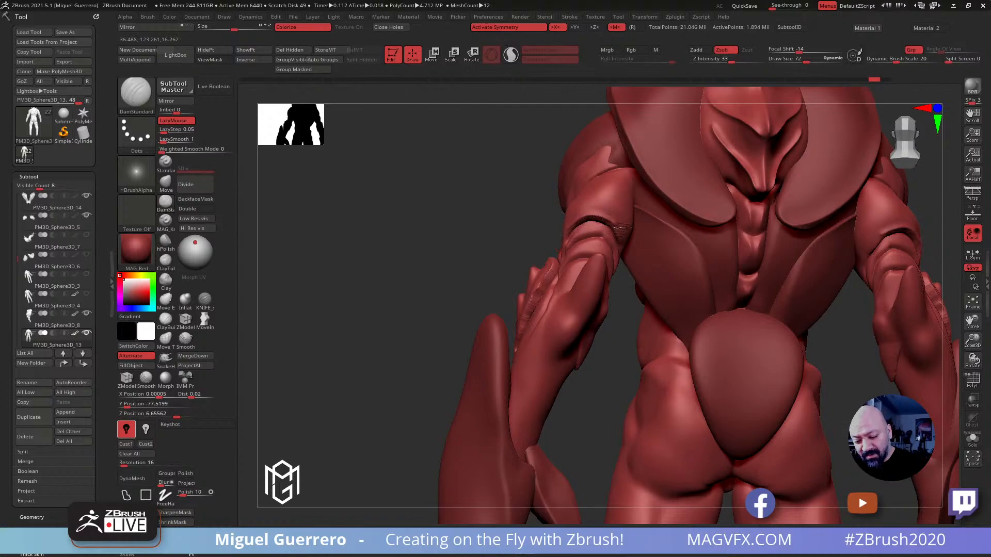
pyautogui.moveTo(532, 217)
pyautogui.mouseDown()
pyautogui.moveTo(610, 233)
pyautogui.moveTo(474, 239)
pyautogui.moveTo(416, 223)
pyautogui.moveTo(516, 227)
pyautogui.moveTo(605, 197)
pyautogui.moveTo(593, 223)
pyautogui.mouseUp()
pyautogui.moveTo(430, 223); pyautogui.dragTo(336, 226)
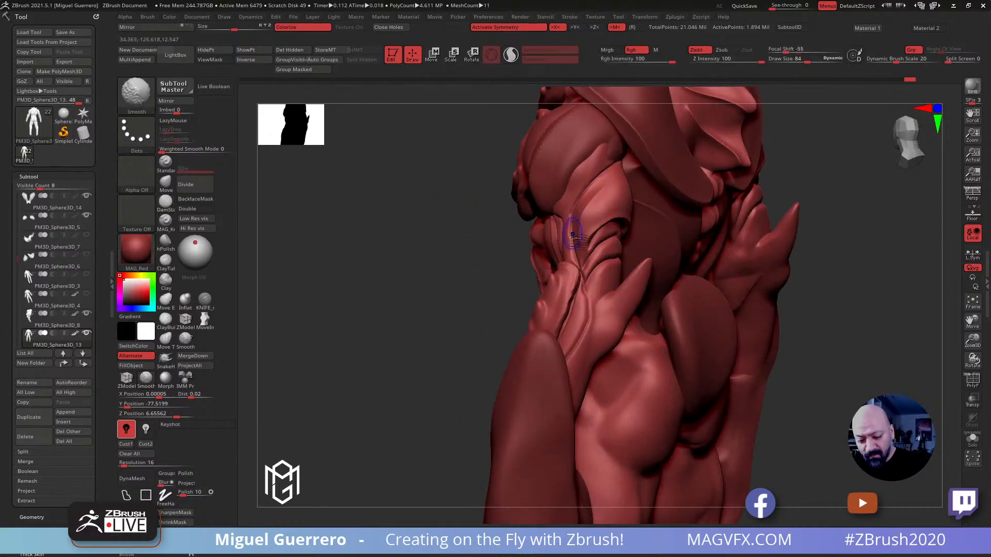
pyautogui.moveTo(433, 221); pyautogui.dragTo(436, 237)
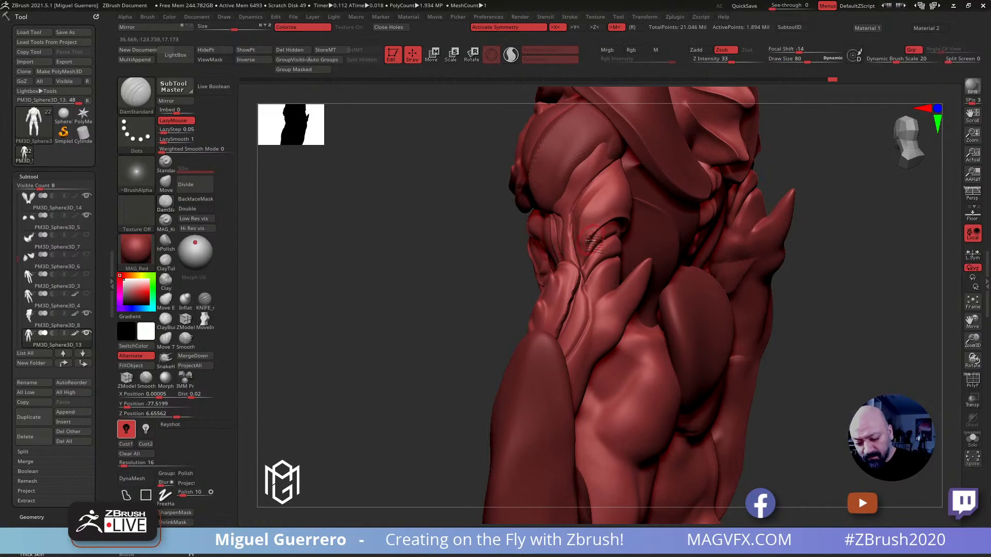
# Carve sharp cuts where the elbow folds run into the forearm and its elbow spike with the KNIFE_sharp_control brush
pyautogui.click(204, 299)
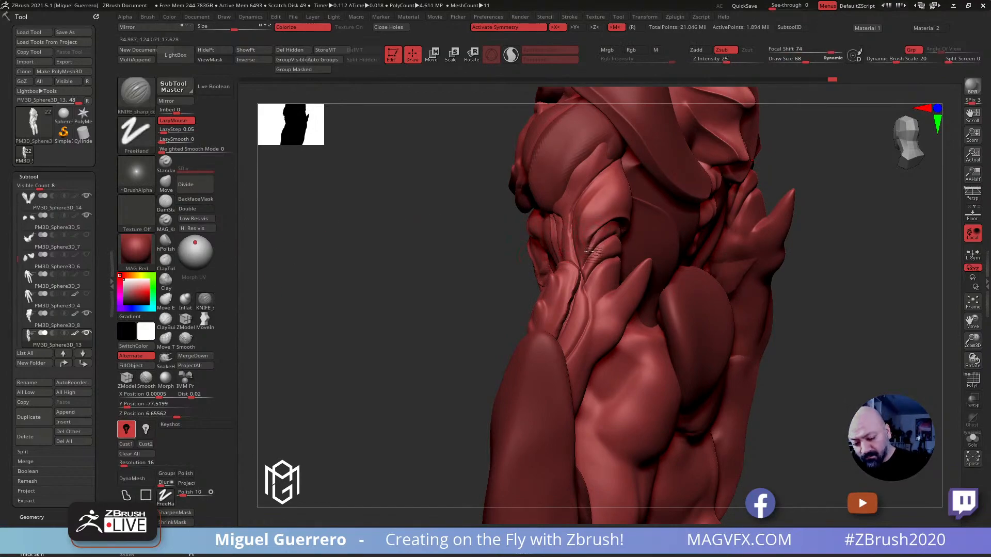
pyautogui.moveTo(464, 240); pyautogui.dragTo(541, 278)
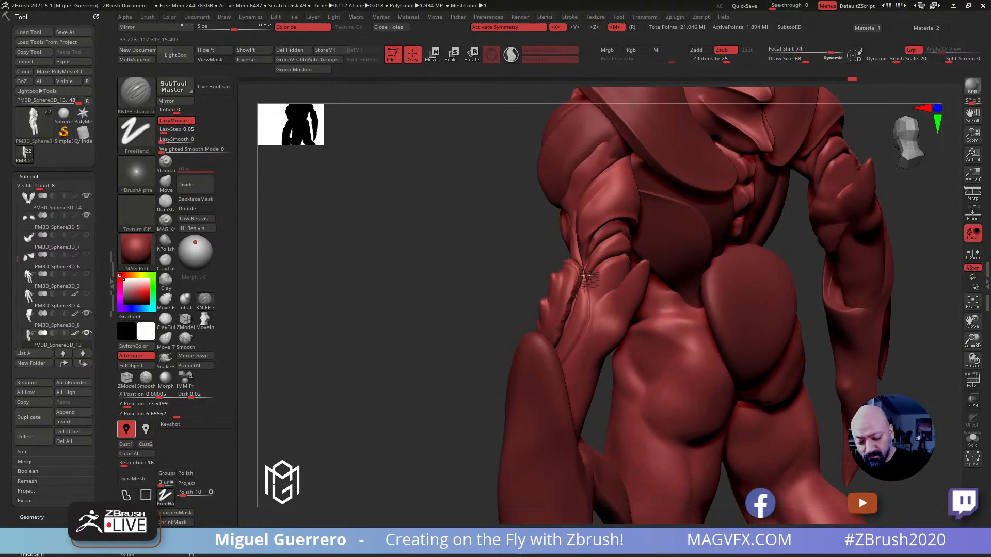
pyautogui.moveTo(471, 237); pyautogui.dragTo(592, 280)
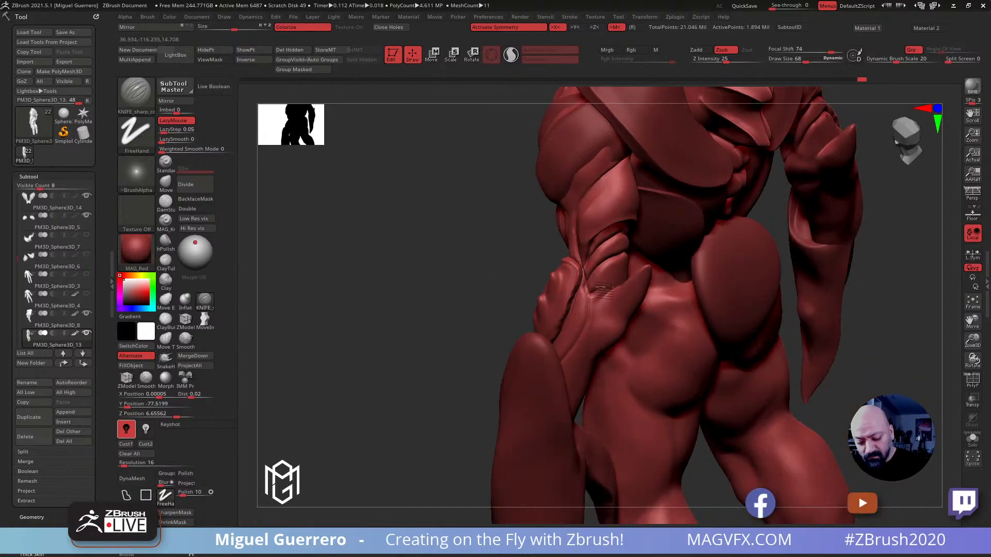
pyautogui.moveTo(484, 256); pyautogui.dragTo(402, 279)
pyautogui.moveTo(598, 287); pyautogui.dragTo(630, 283)
pyautogui.moveTo(511, 278); pyautogui.dragTo(480, 286)
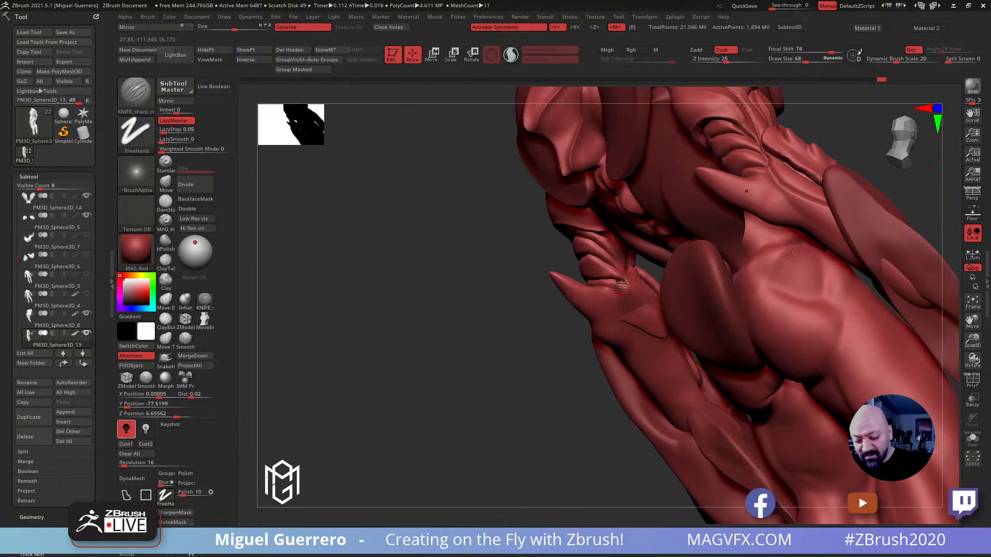
pyautogui.moveTo(446, 253); pyautogui.dragTo(552, 249)
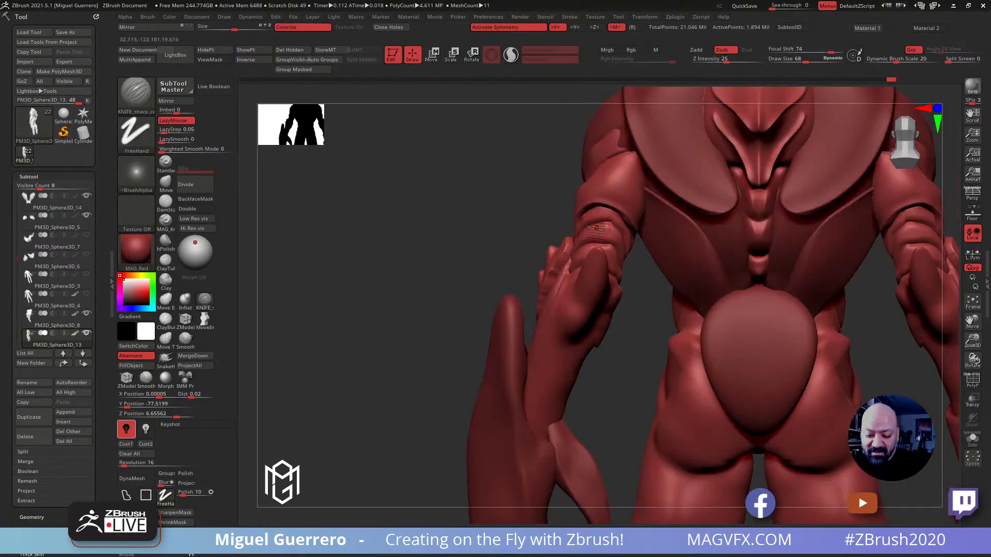
# Reshape the folds on the back of the elbows with the Move brush
pyautogui.press('b')
pyautogui.press('m')
pyautogui.press('v')
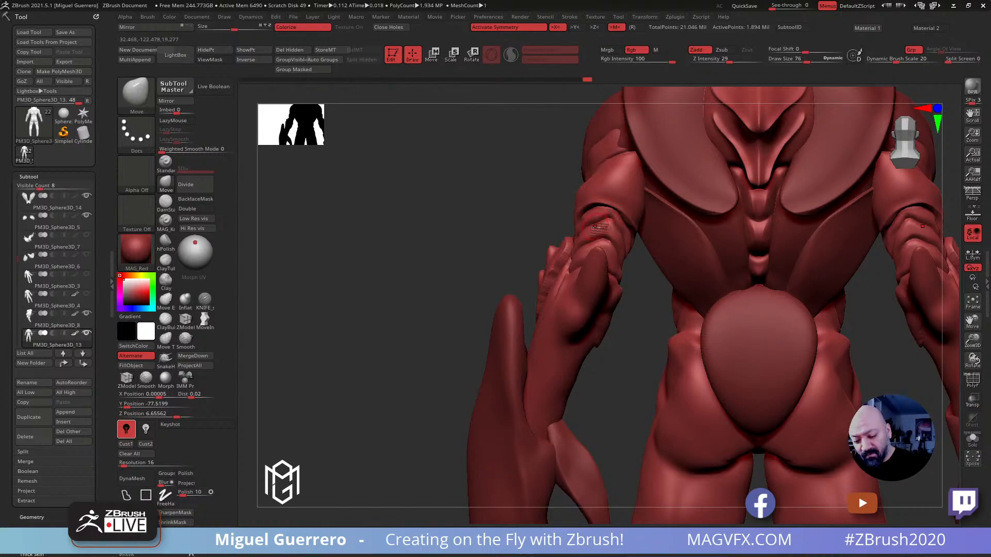
pyautogui.moveTo(483, 219); pyautogui.dragTo(397, 213)
# Carve muscle lines into the front of the biceps below the deltoids with the DamStandard brush
pyautogui.moveTo(397, 212); pyautogui.dragTo(213, 294, button='right')
pyautogui.click(209, 297)
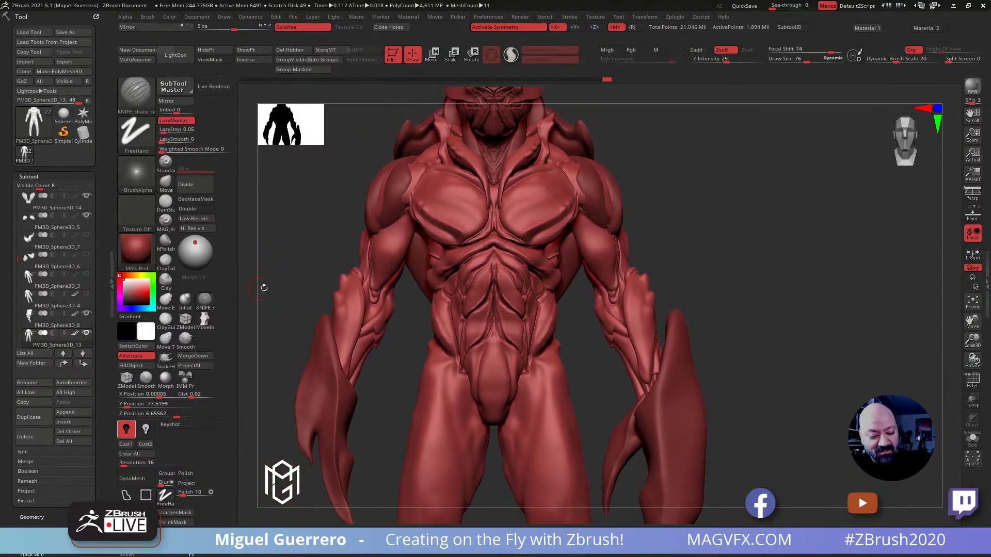
pyautogui.click(165, 202)
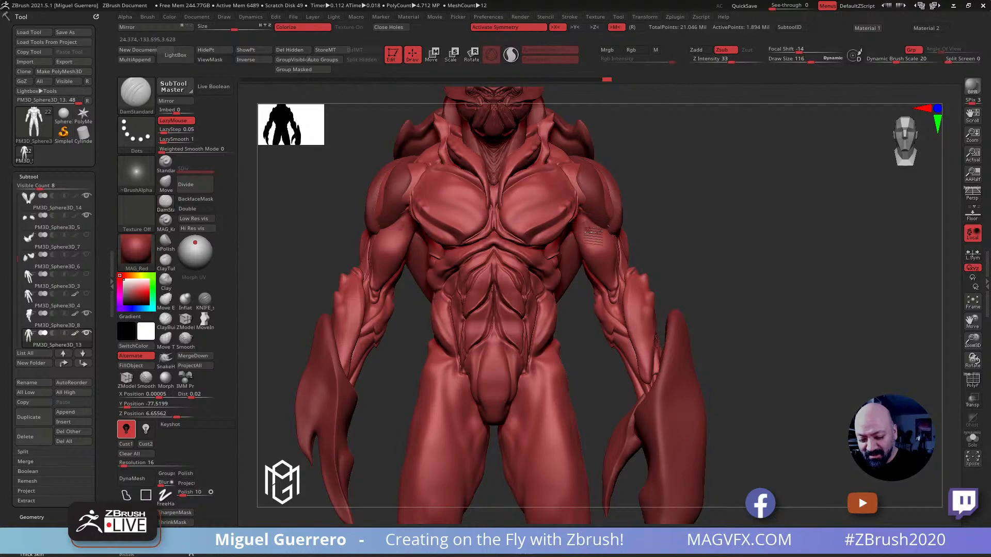
pyautogui.moveTo(393, 228)
pyautogui.mouseDown()
pyautogui.moveTo(376, 210)
pyautogui.moveTo(333, 223)
pyautogui.moveTo(413, 223)
pyautogui.mouseUp()
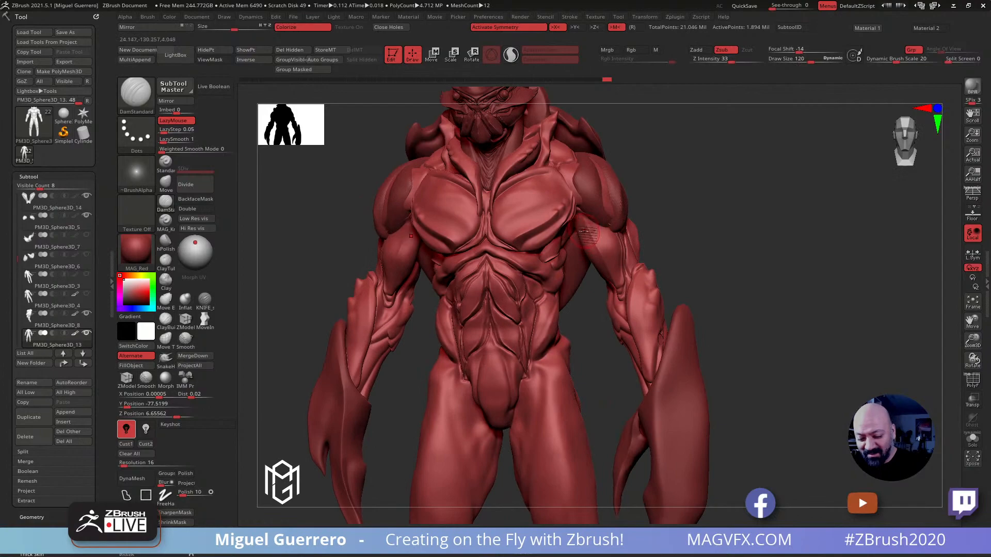
pyautogui.moveTo(597, 248); pyautogui.dragTo(588, 244)
pyautogui.moveTo(718, 284)
pyautogui.mouseDown()
pyautogui.moveTo(683, 283)
pyautogui.moveTo(676, 243)
pyautogui.mouseUp()
pyautogui.moveTo(579, 225); pyautogui.dragTo(593, 249)
# Crease the inner elbows with the DamStandard brush, reducing its draw size to 120
pyautogui.moveTo(727, 285)
pyautogui.mouseDown(button='right')
pyautogui.moveTo(665, 284)
pyautogui.moveTo(614, 330)
pyautogui.moveTo(643, 321)
pyautogui.moveTo(640, 308)
pyautogui.mouseUp(button='right')
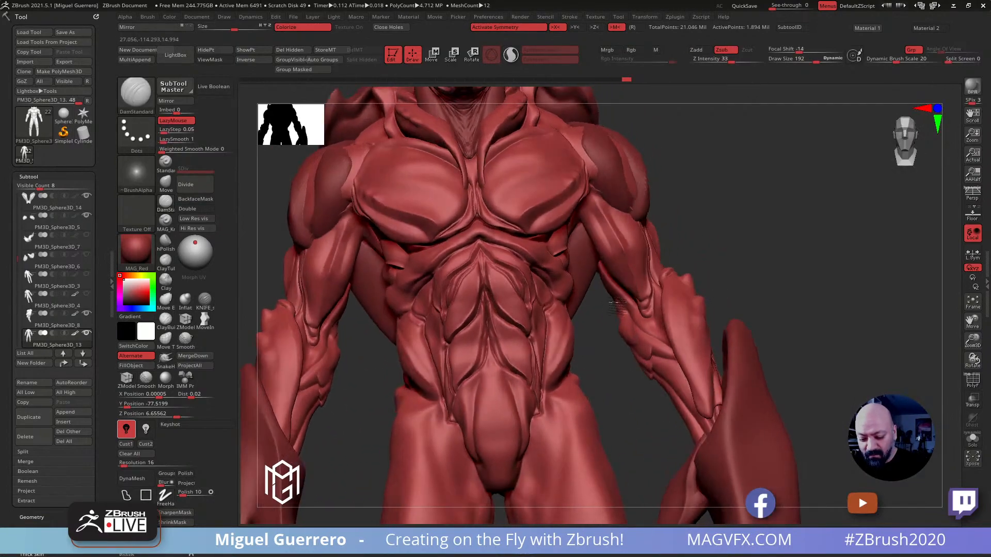
pyautogui.moveTo(602, 338); pyautogui.dragTo(621, 316, button='right')
pyautogui.press('[')
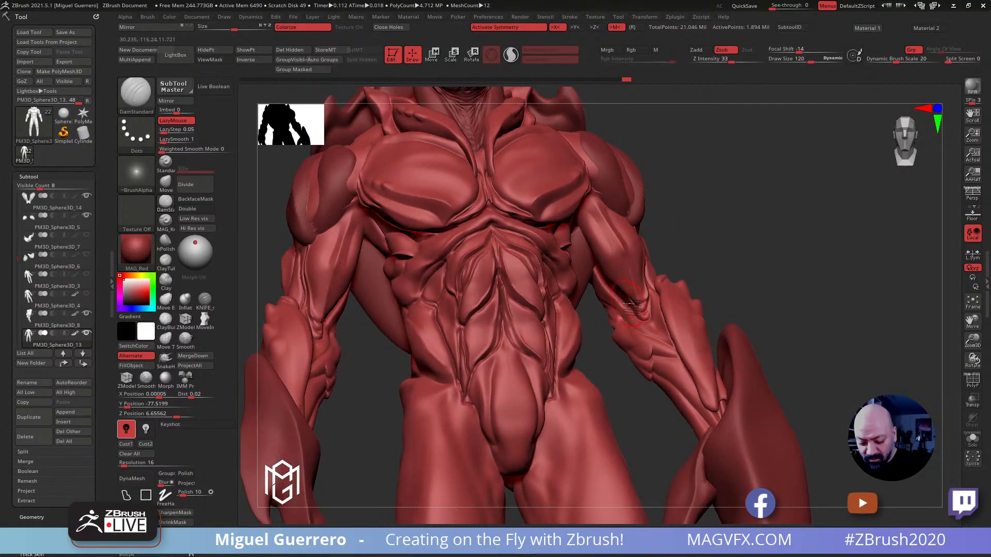
# Cut sharp folds into the inner elbows and upper forearms with the KNIFE_sharp_control brush at draw size 64
pyautogui.click(203, 301)
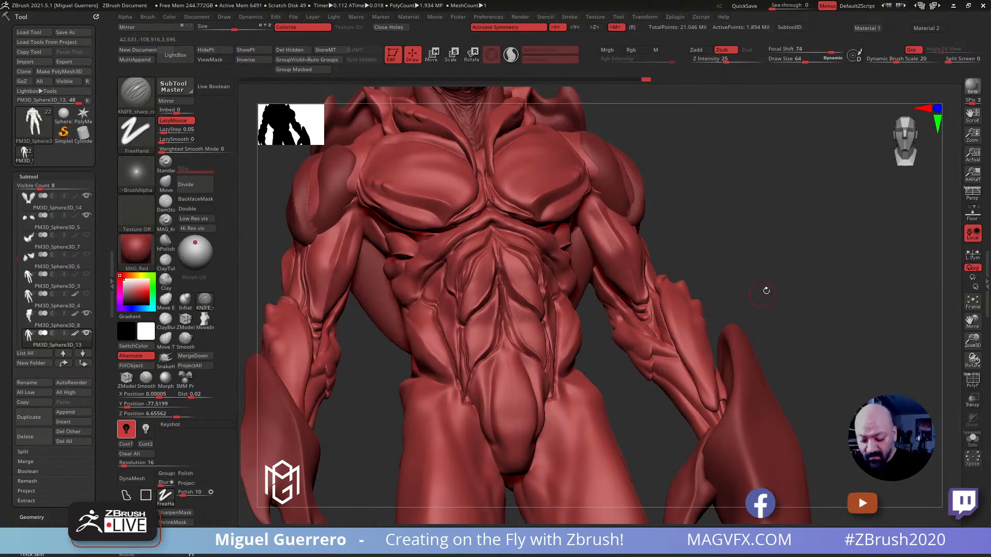
pyautogui.moveTo(762, 292); pyautogui.dragTo(807, 323, button='right')
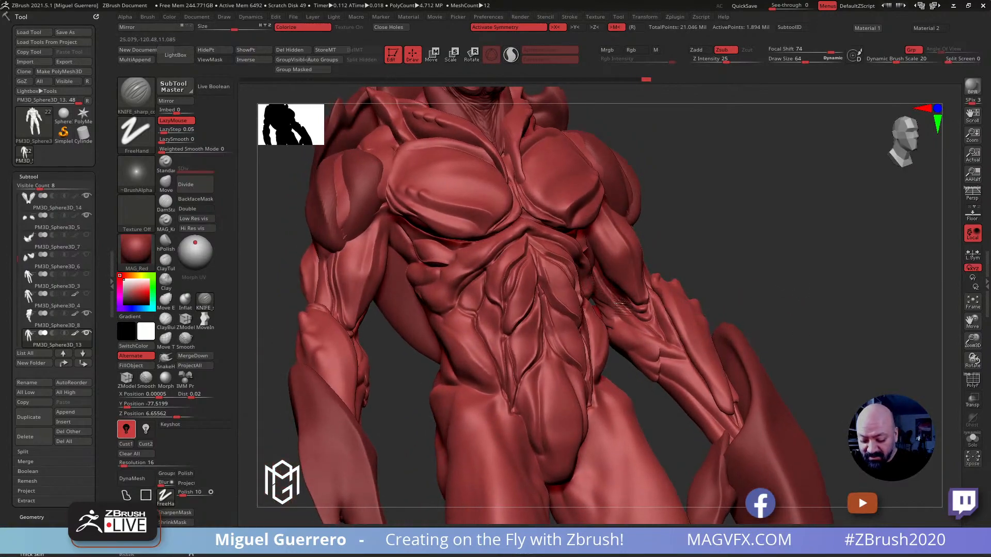
pyautogui.moveTo(671, 343); pyautogui.dragTo(614, 310, button='right')
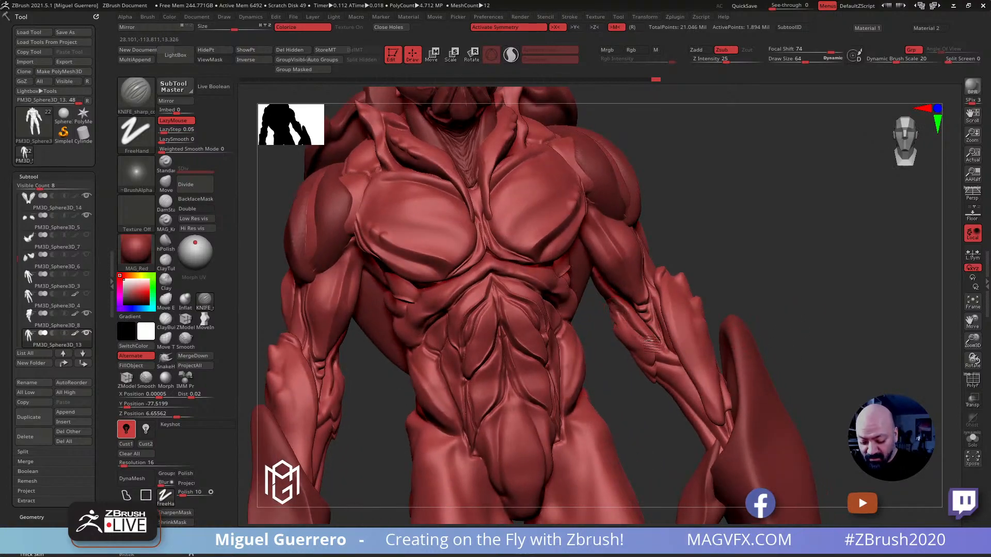
pyautogui.moveTo(592, 343); pyautogui.dragTo(616, 327, button='right')
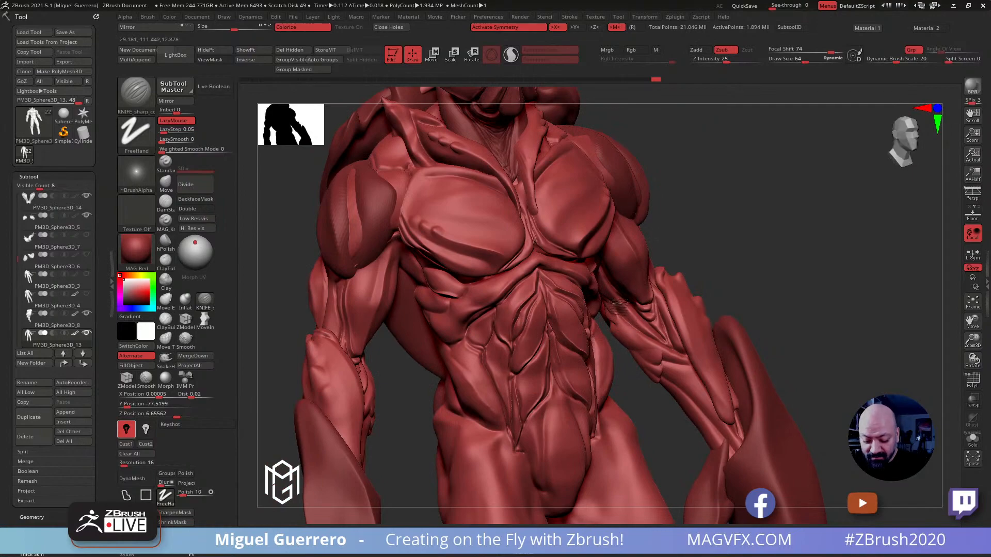
pyautogui.moveTo(664, 424); pyautogui.dragTo(595, 301, button='right')
pyautogui.moveTo(592, 347)
pyautogui.mouseDown(button='right')
pyautogui.moveTo(665, 263)
pyautogui.moveTo(666, 207)
pyautogui.moveTo(676, 281)
pyautogui.mouseUp(button='right')
# Carve and smooth the strands between biceps and triceps on the outer upper arms, undoing the last stroke
pyautogui.moveTo(358, 257); pyautogui.dragTo(446, 251, button='right')
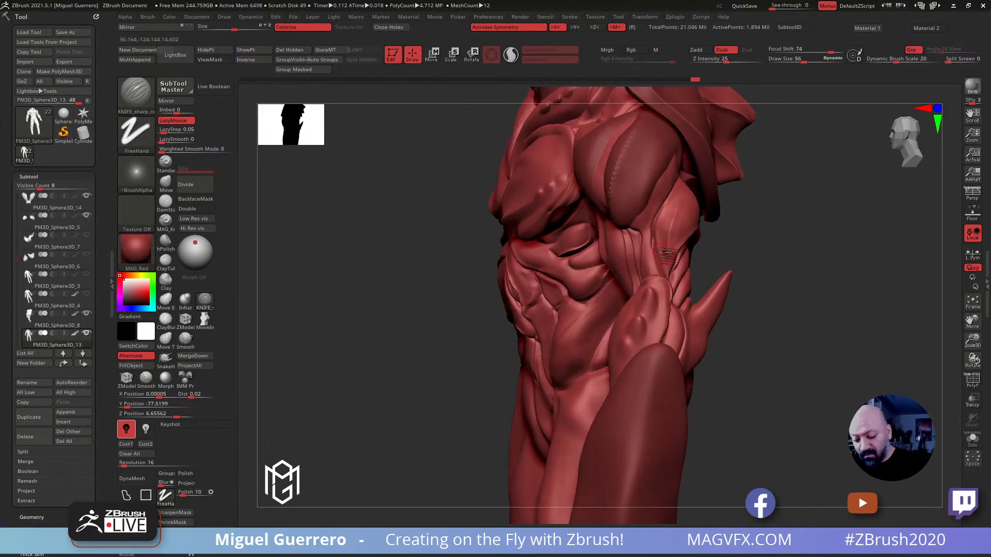
pyautogui.press('shift')
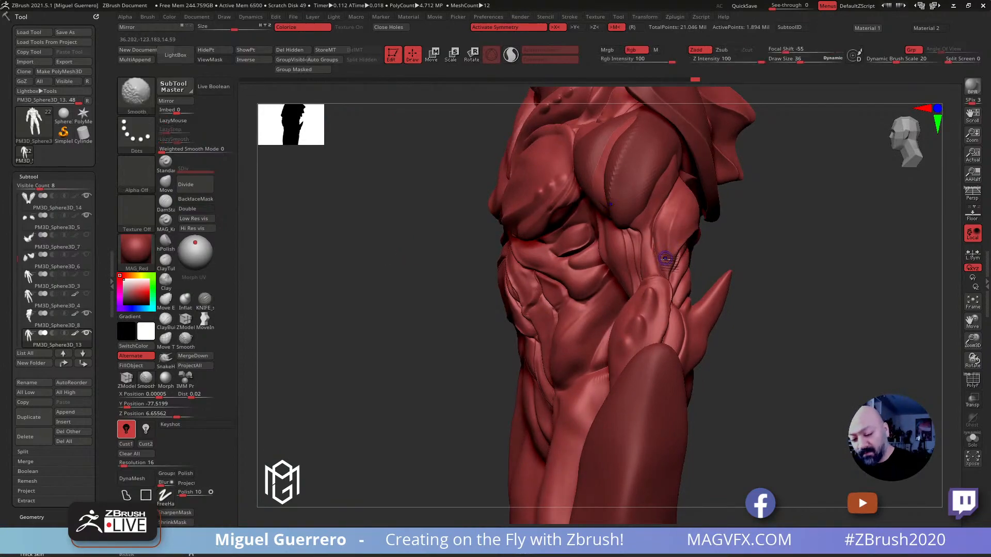
pyautogui.moveTo(662, 243); pyautogui.dragTo(630, 236, button='right')
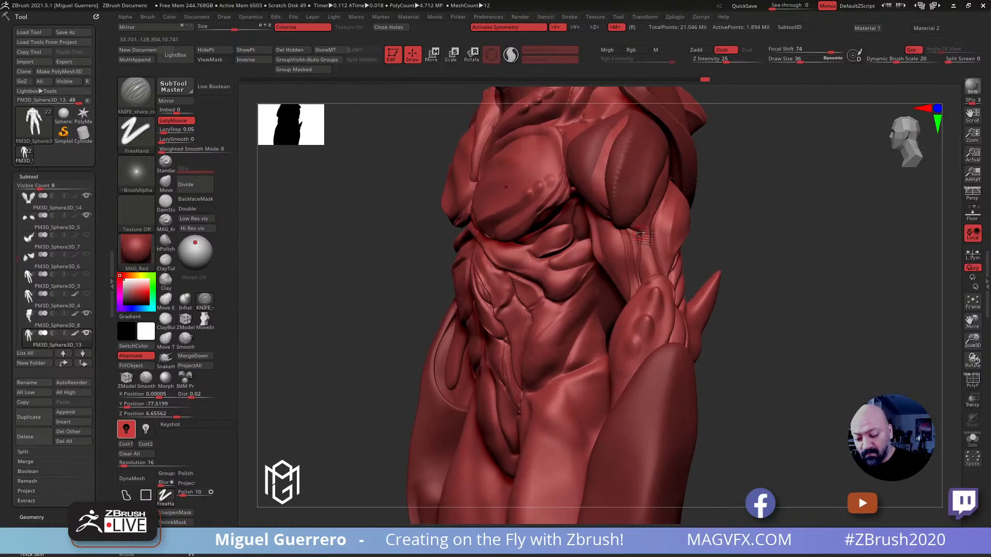
pyautogui.moveTo(369, 233); pyautogui.dragTo(383, 210, button='right')
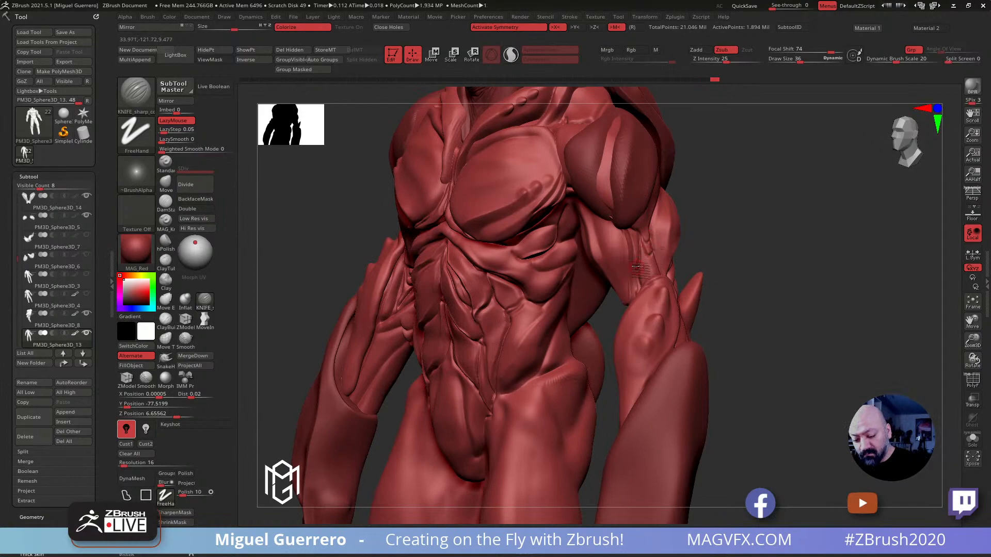
pyautogui.moveTo(657, 258)
pyautogui.mouseDown(button='right')
pyautogui.moveTo(743, 307)
pyautogui.moveTo(428, 265)
pyautogui.moveTo(397, 235)
pyautogui.moveTo(314, 206)
pyautogui.mouseUp(button='right')
pyautogui.hotkey('ctrl', 'z')
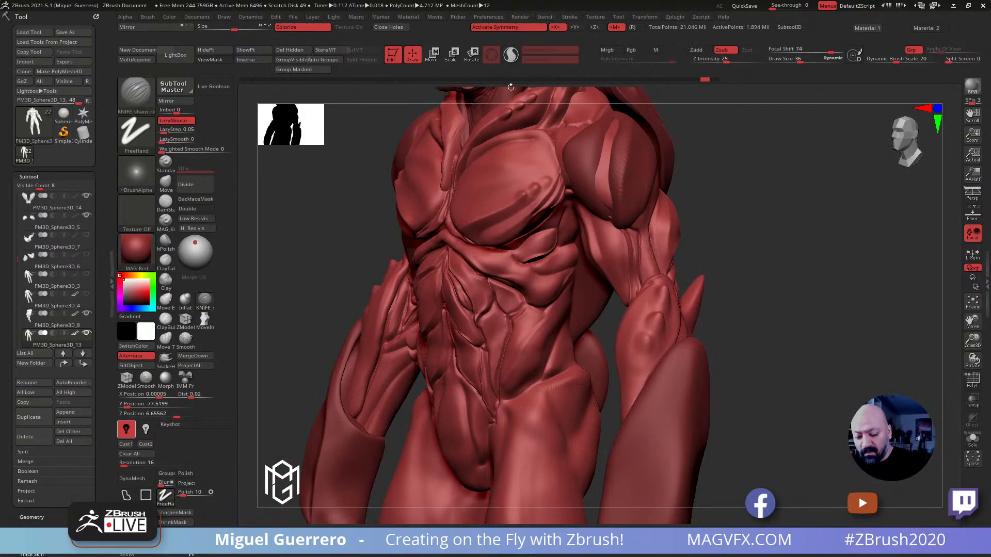
# Sharpen the grooves running down from beneath the deltoid on the outer upper arm with the KNIFE_sharp_control brush
pyautogui.moveTo(903, 335); pyautogui.dragTo(813, 347, button='right')
pyautogui.moveTo(588, 225); pyautogui.dragTo(647, 233, button='right')
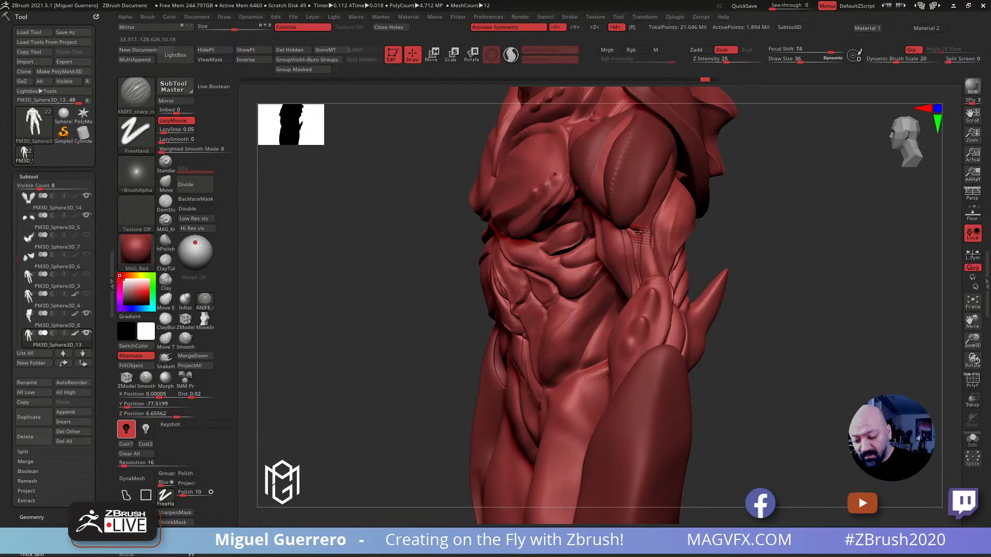
pyautogui.moveTo(441, 217); pyautogui.dragTo(521, 232)
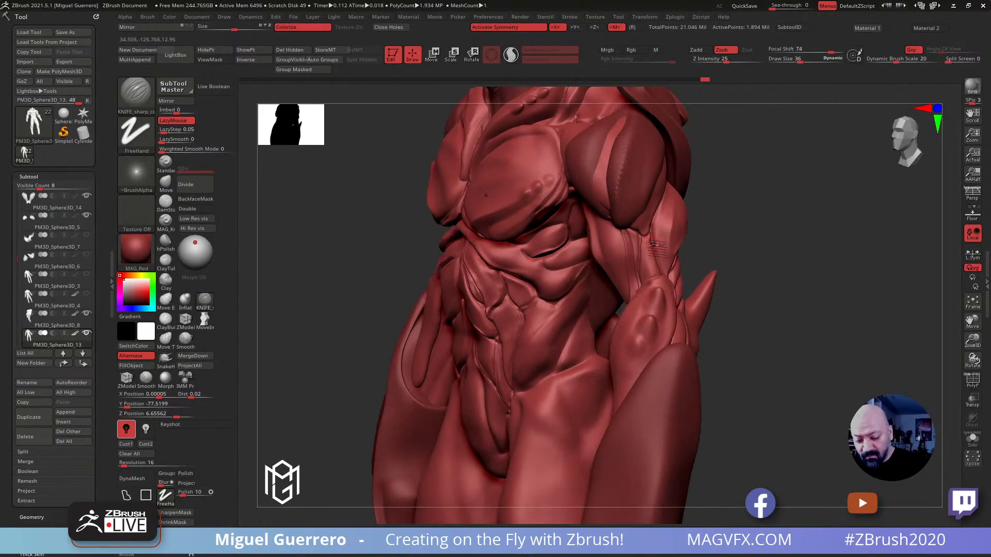
pyautogui.moveTo(369, 231)
pyautogui.mouseDown()
pyautogui.moveTo(355, 235)
pyautogui.moveTo(395, 242)
pyautogui.mouseUp()
pyautogui.moveTo(341, 258)
pyautogui.keyDown('alt'); pyautogui.mouseDown()
pyautogui.moveTo(439, 265)
pyautogui.moveTo(388, 271)
pyautogui.moveTo(400, 274)
pyautogui.moveTo(457, 228)
pyautogui.moveTo(462, 263)
pyautogui.mouseUp(); pyautogui.keyUp('alt')
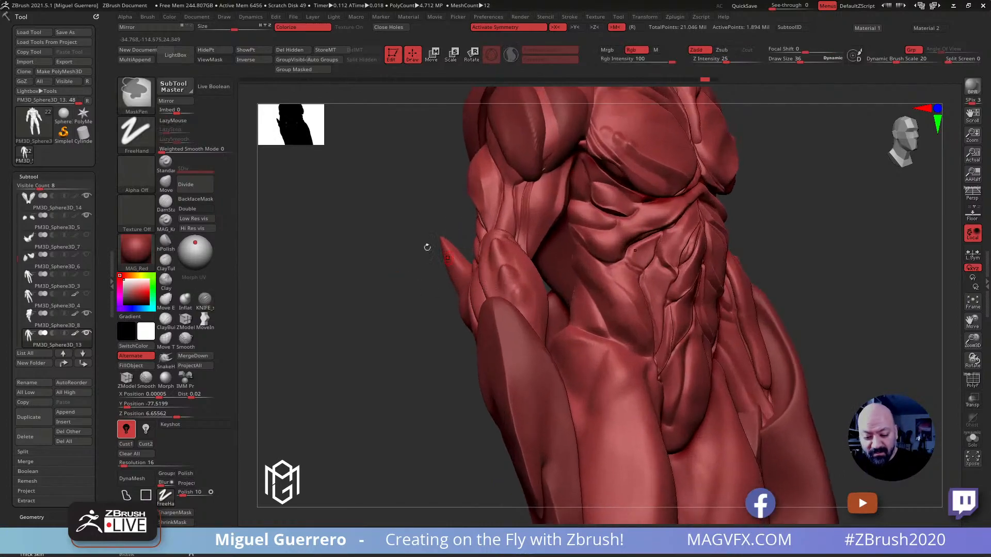
# Refine the thin grooves beneath the deltoid on the opposite upper arm at draw size 36
pyautogui.moveTo(444, 212); pyautogui.dragTo(455, 203)
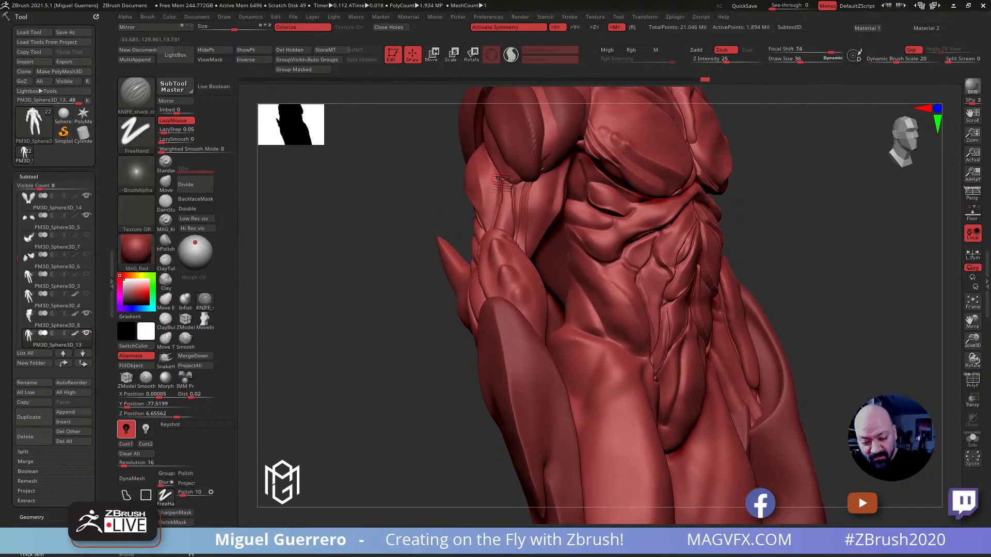
pyautogui.moveTo(512, 191); pyautogui.dragTo(506, 188)
pyautogui.moveTo(417, 164)
pyautogui.mouseDown()
pyautogui.moveTo(391, 177)
pyautogui.moveTo(404, 188)
pyautogui.moveTo(416, 179)
pyautogui.mouseUp()
pyautogui.keyDown('ctrl'); pyautogui.moveTo(493, 184); pyautogui.dragTo(498, 208, button='right'); pyautogui.keyUp('ctrl')
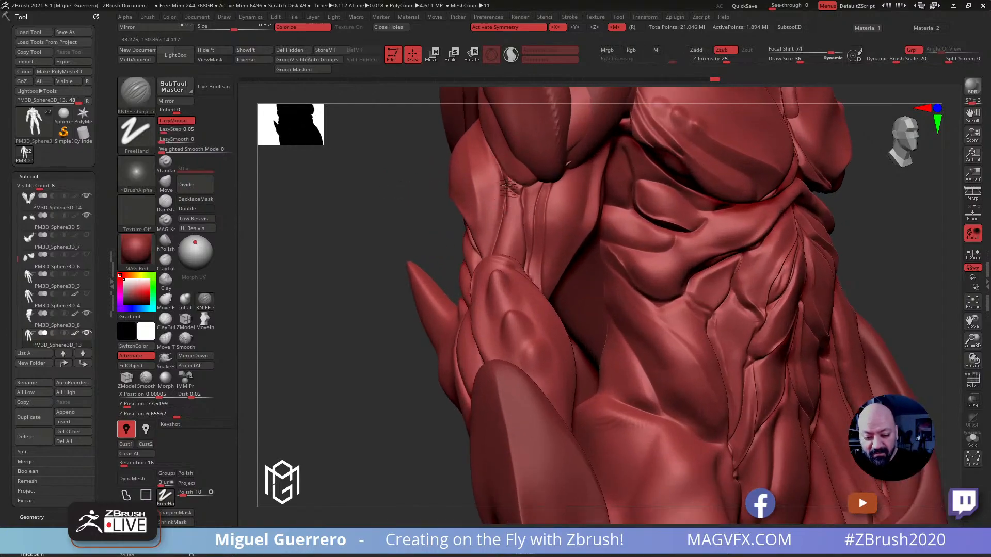
pyautogui.moveTo(392, 224)
pyautogui.mouseDown()
pyautogui.moveTo(377, 228)
pyautogui.moveTo(427, 239)
pyautogui.moveTo(414, 251)
pyautogui.moveTo(419, 261)
pyautogui.moveTo(400, 270)
pyautogui.moveTo(399, 261)
pyautogui.moveTo(420, 270)
pyautogui.moveTo(393, 227)
pyautogui.mouseUp()
# Switch to subtool PM3D_Sphere3D_14 and carve grooves into the back plate beneath the armpits with the KNIFE_sharp_control brush at draw size 124
pyautogui.keyDown('alt'); pyautogui.click(590, 240); pyautogui.keyUp('alt')
pyautogui.moveTo(585, 239); pyautogui.dragTo(574, 187)
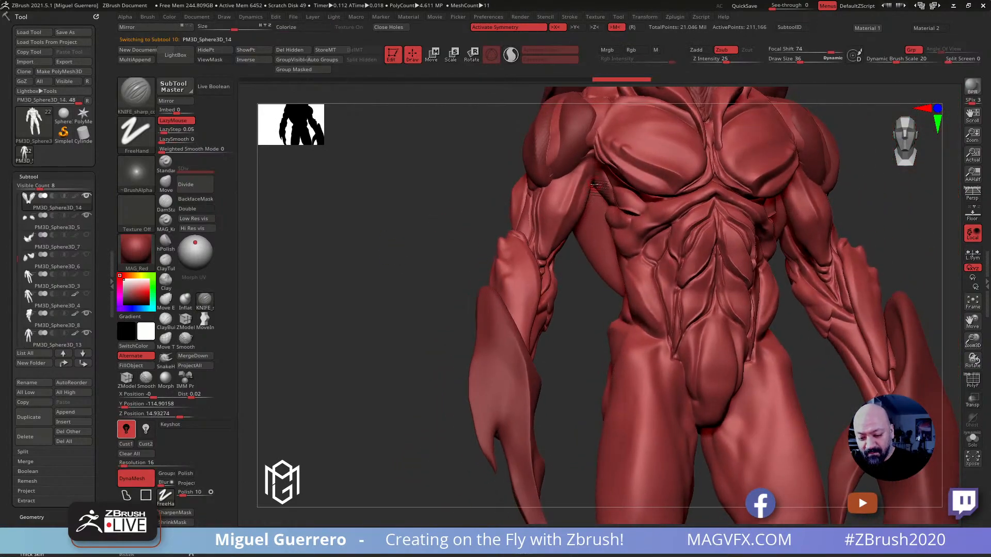
pyautogui.moveTo(429, 221)
pyautogui.mouseDown()
pyautogui.moveTo(493, 206)
pyautogui.moveTo(427, 239)
pyautogui.moveTo(517, 244)
pyautogui.moveTo(588, 264)
pyautogui.mouseUp()
pyautogui.press(']')
pyautogui.press(']')
pyautogui.press(']')
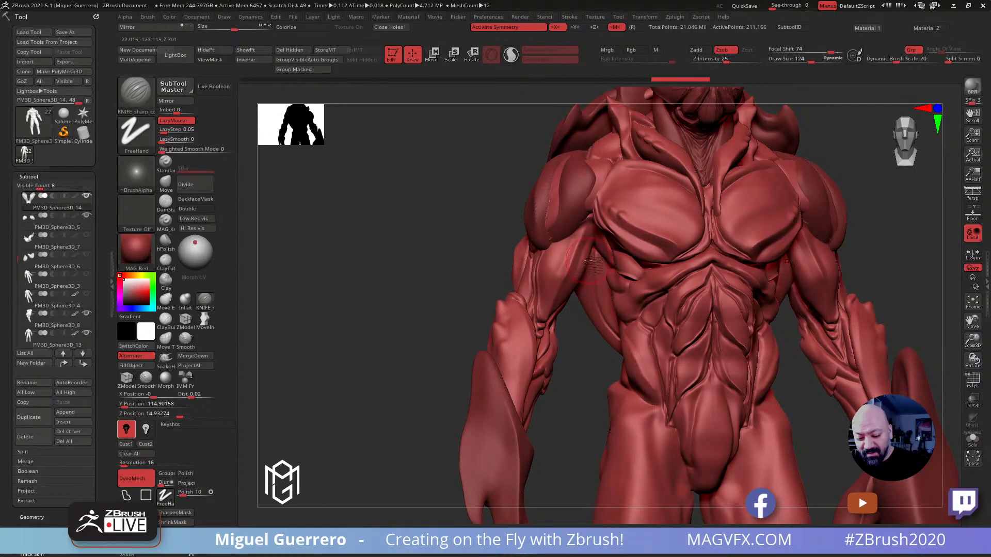
pyautogui.click(204, 299)
pyautogui.moveTo(591, 268)
pyautogui.mouseDown()
pyautogui.moveTo(594, 311)
pyautogui.moveTo(611, 334)
pyautogui.mouseUp()
pyautogui.moveTo(394, 260); pyautogui.dragTo(497, 277)
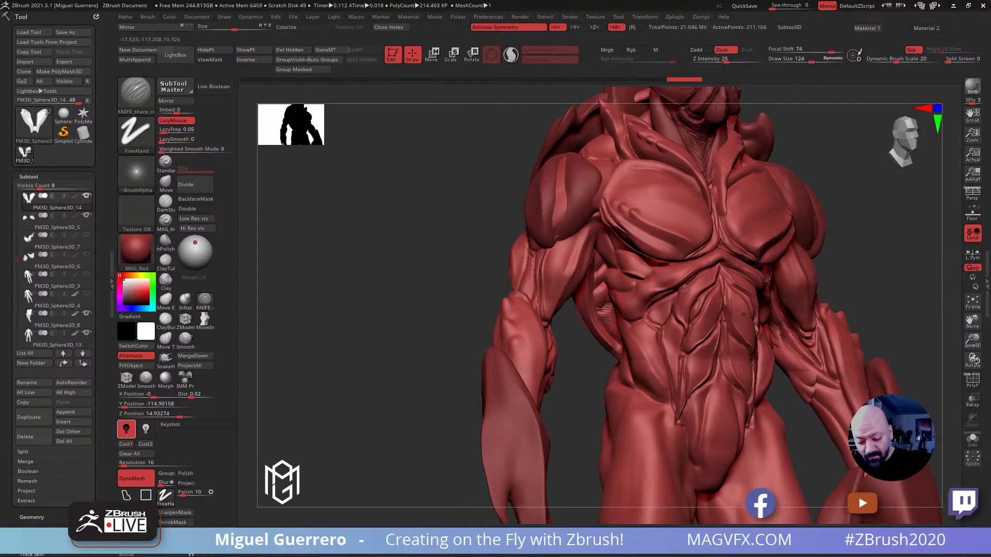
pyautogui.moveTo(432, 270)
pyautogui.mouseDown(button='right')
pyautogui.moveTo(423, 268)
pyautogui.moveTo(434, 261)
pyautogui.moveTo(402, 258)
pyautogui.moveTo(432, 243)
pyautogui.mouseUp(button='right')
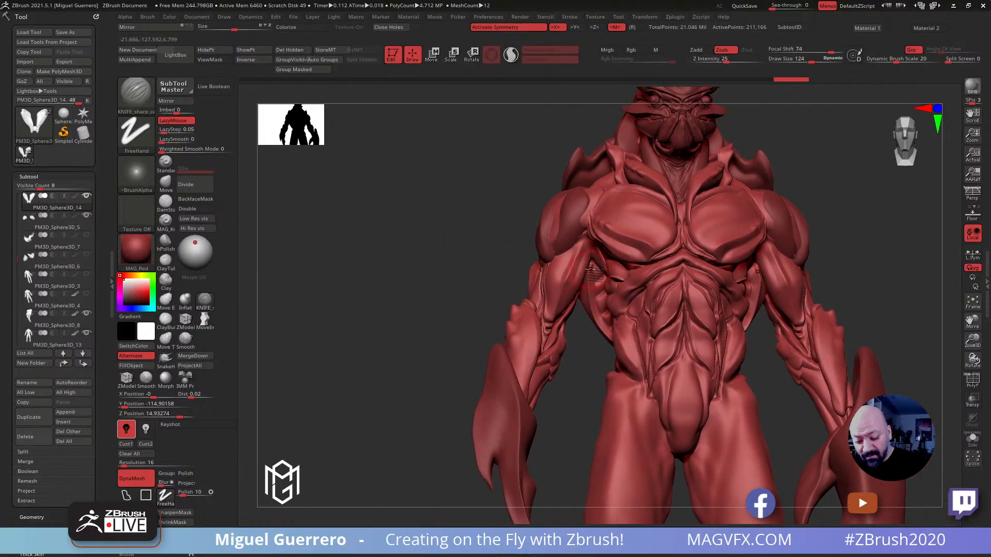
# Carve additional grooves into the inner side of the back plate beneath the armpit with the KNIFE_sharp_control brush
pyautogui.moveTo(598, 312); pyautogui.dragTo(582, 282, button='right')
pyautogui.moveTo(479, 233)
pyautogui.mouseDown(button='right')
pyautogui.moveTo(490, 195)
pyautogui.moveTo(460, 228)
pyautogui.moveTo(423, 178)
pyautogui.mouseUp(button='right')
pyautogui.moveTo(423, 178)
pyautogui.keyDown('ctrl'); pyautogui.mouseDown(button='right')
pyautogui.moveTo(453, 232)
pyautogui.moveTo(393, 239)
pyautogui.mouseUp(button='right'); pyautogui.keyUp('ctrl')
pyautogui.press('r')
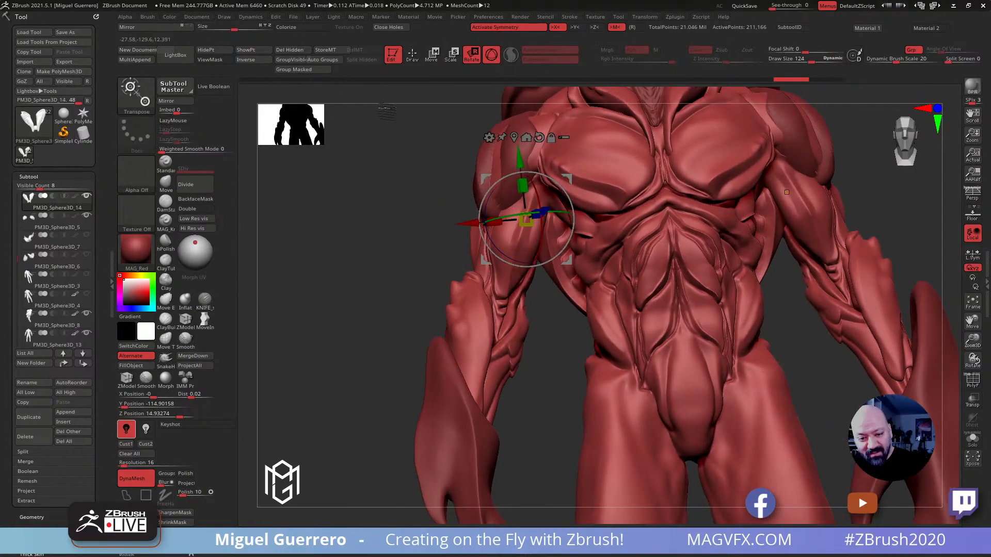
pyautogui.click(412, 55)
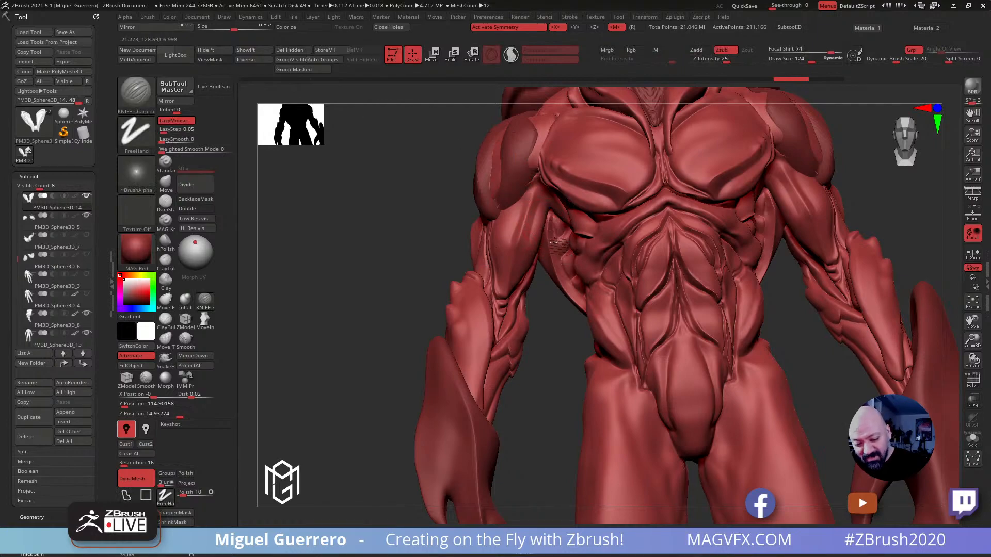
pyautogui.moveTo(576, 293)
pyautogui.mouseDown(button='right')
pyautogui.moveTo(408, 243)
pyautogui.moveTo(402, 204)
pyautogui.mouseUp(button='right')
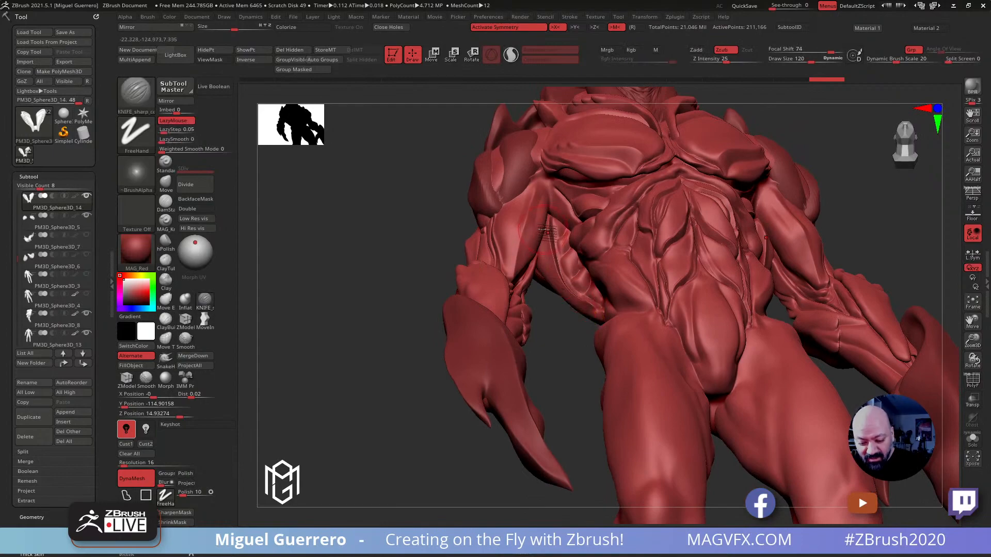
# Mask the back plates except for their raised inner rims at draw size 64 and isolate the subtool
pyautogui.press('ctrl')
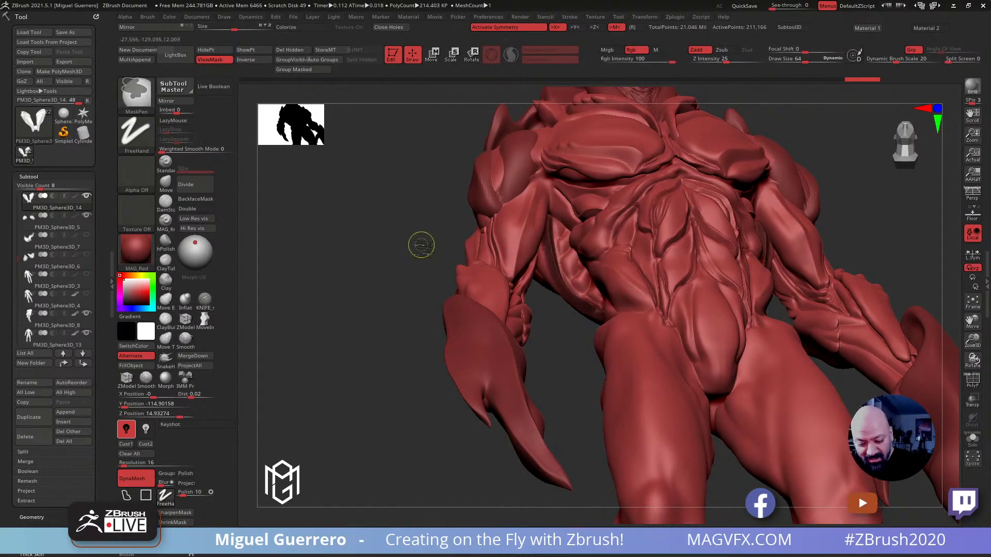
pyautogui.click(412, 272)
pyautogui.keyDown('ctrl'); pyautogui.click(411, 272); pyautogui.keyUp('ctrl')
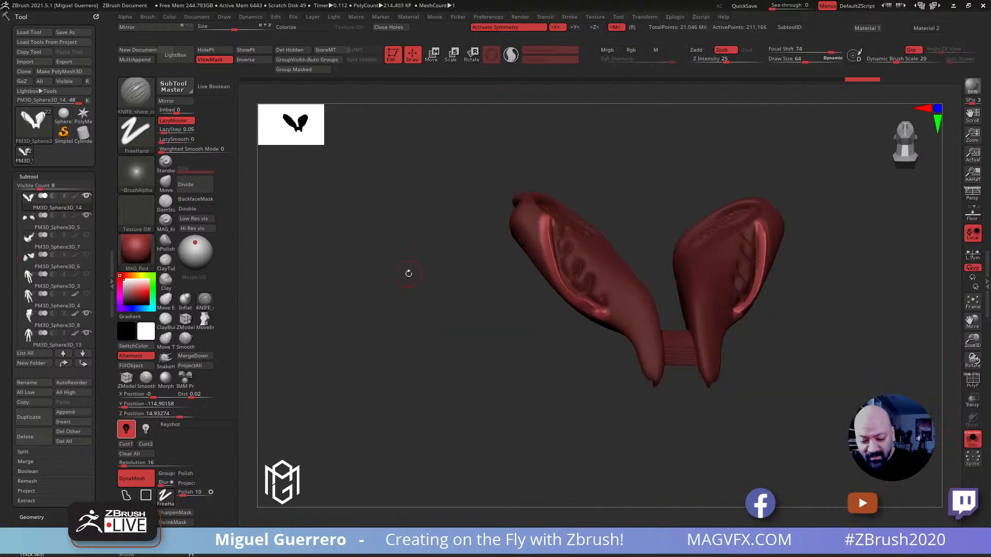
pyautogui.moveTo(411, 272); pyautogui.dragTo(465, 270, button='right')
# Thicken the unmasked plate rims with the Inflat brush, reducing the draw size to 52, and clear the mask
pyautogui.click(185, 299)
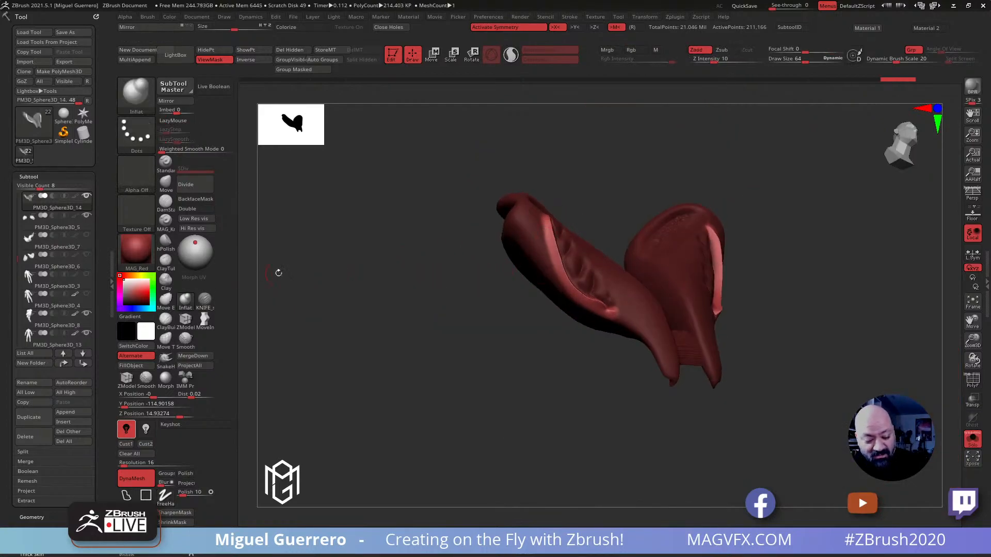
pyautogui.moveTo(551, 221)
pyautogui.mouseDown()
pyautogui.moveTo(574, 293)
pyautogui.moveTo(611, 311)
pyautogui.mouseUp()
pyautogui.press('[')
pyautogui.moveTo(548, 226)
pyautogui.mouseDown()
pyautogui.moveTo(568, 282)
pyautogui.moveTo(613, 321)
pyautogui.mouseUp()
pyautogui.moveTo(471, 298)
pyautogui.mouseDown()
pyautogui.moveTo(411, 336)
pyautogui.moveTo(482, 314)
pyautogui.mouseUp()
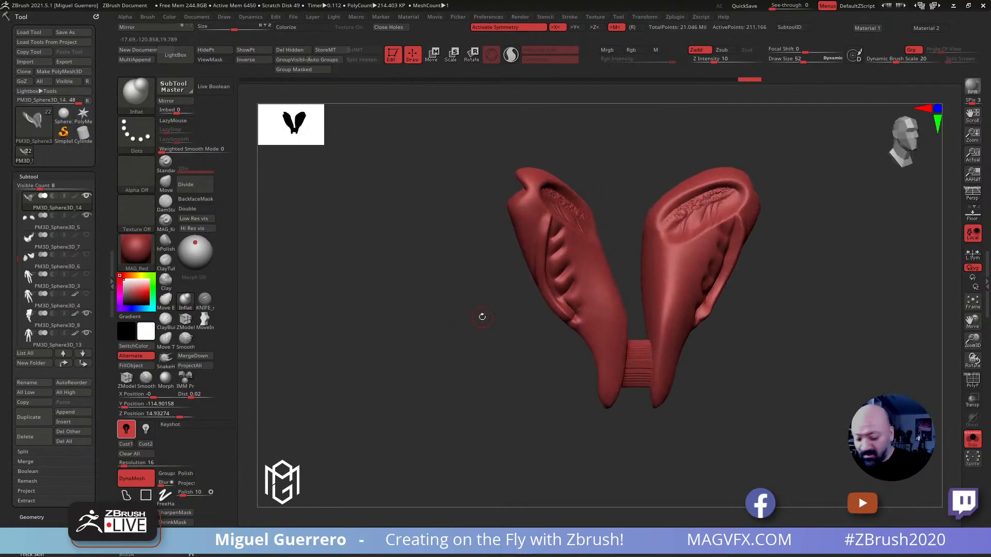
# Turn off Solo mode and examine the inflated plate rims against the whole creature from the front
pyautogui.click(972, 438)
pyautogui.keyDown('ctrl'); pyautogui.moveTo(794, 376); pyautogui.dragTo(691, 320, button='right'); pyautogui.keyUp('ctrl')
pyautogui.moveTo(488, 284)
pyautogui.mouseDown()
pyautogui.moveTo(453, 287)
pyautogui.moveTo(441, 320)
pyautogui.mouseUp()
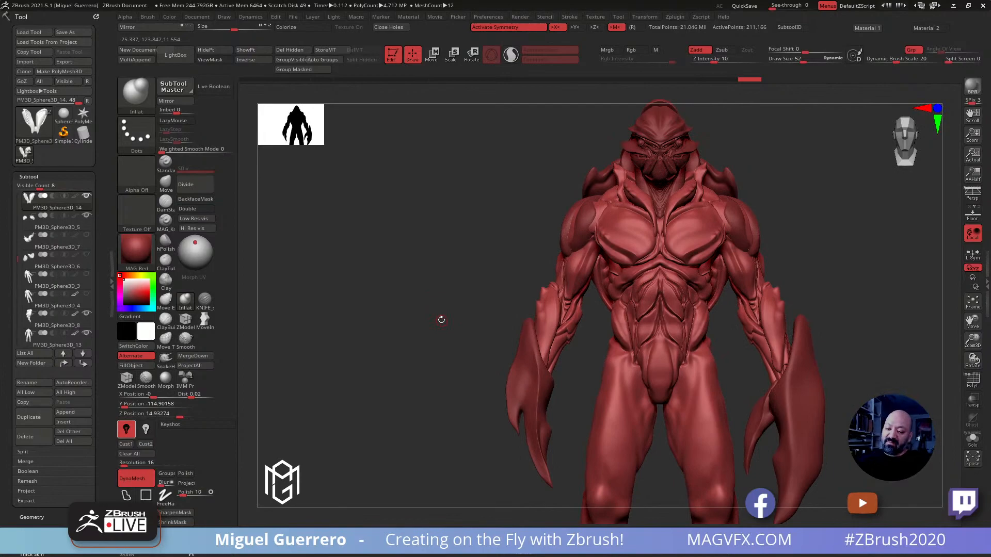
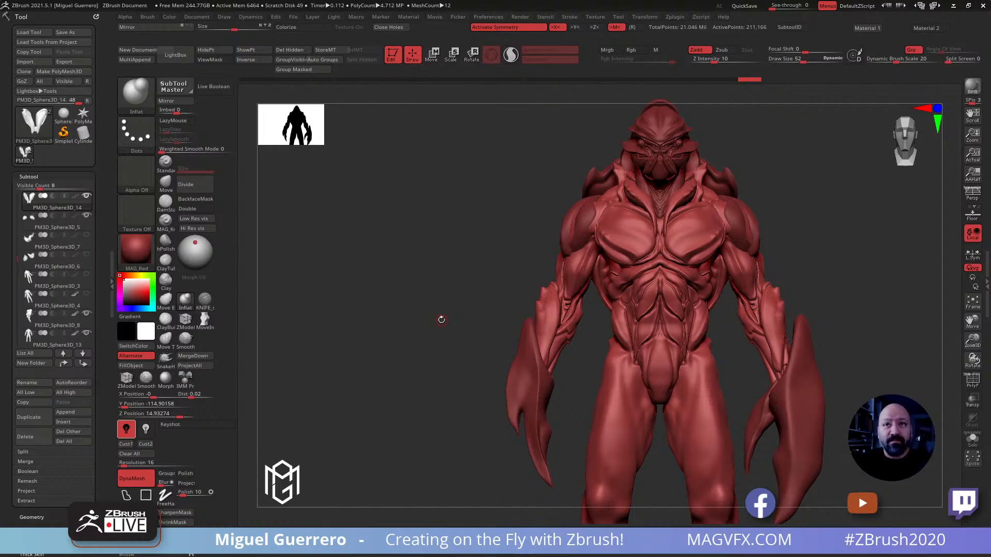
# Select the collar-like shoulder shell and reshape it around the shoulders with the Move brush at draw size 312
pyautogui.moveTo(419, 253)
pyautogui.mouseDown()
pyautogui.moveTo(431, 263)
pyautogui.moveTo(436, 252)
pyautogui.moveTo(407, 255)
pyautogui.moveTo(413, 270)
pyautogui.moveTo(451, 272)
pyautogui.moveTo(450, 222)
pyautogui.mouseUp()
pyautogui.keyDown('alt'); pyautogui.moveTo(385, 196); pyautogui.dragTo(395, 268); pyautogui.keyUp('alt')
pyautogui.keyDown('alt'); pyautogui.click(515, 252); pyautogui.keyUp('alt')
pyautogui.click(166, 181)
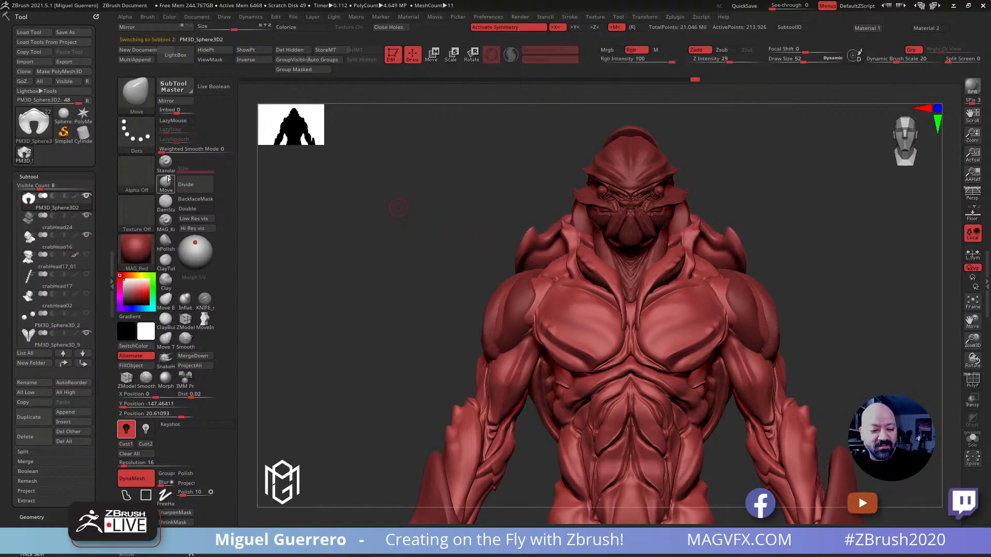
pyautogui.moveTo(488, 214); pyautogui.dragTo(350, 242)
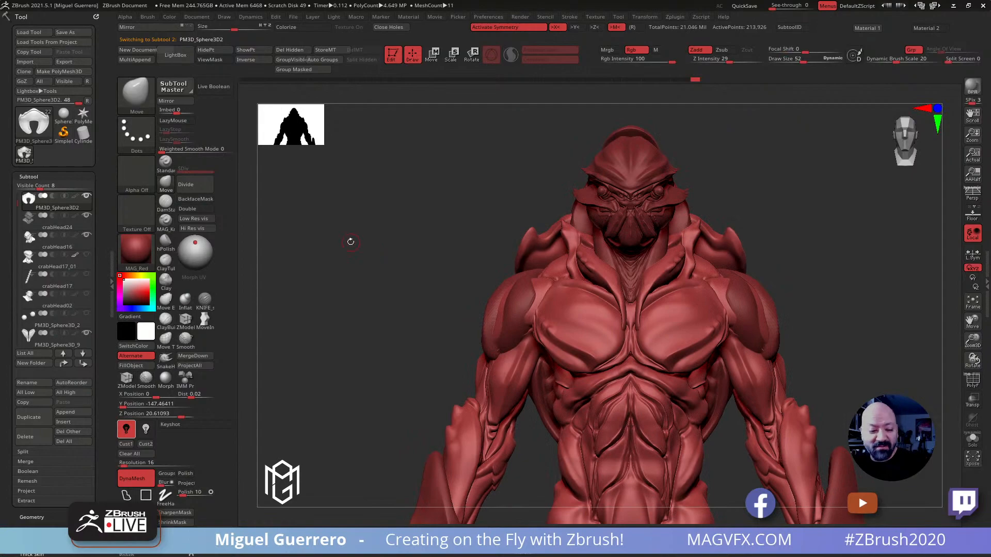
pyautogui.moveTo(453, 207); pyautogui.dragTo(407, 211)
pyautogui.click(166, 182)
pyautogui.press(']')
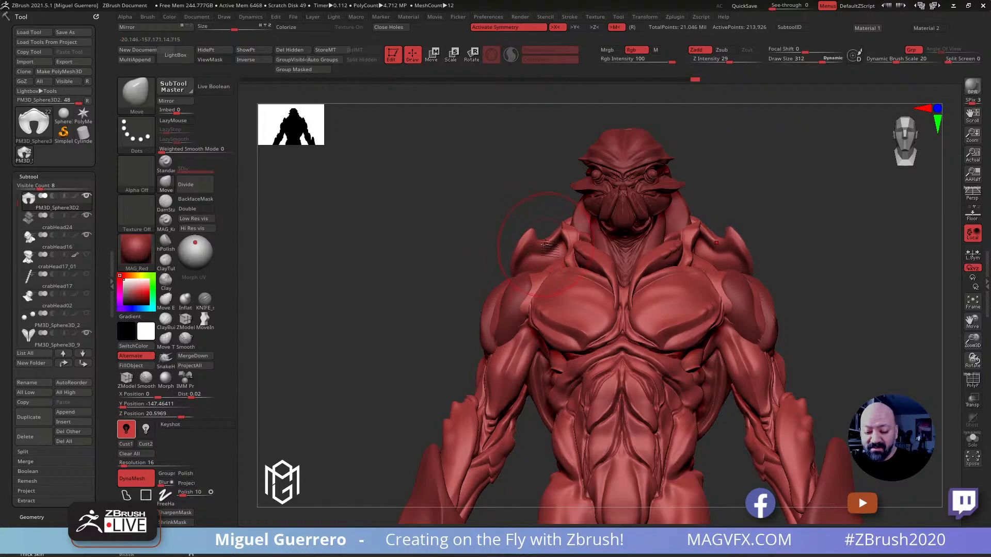
pyautogui.moveTo(446, 235); pyautogui.dragTo(493, 226)
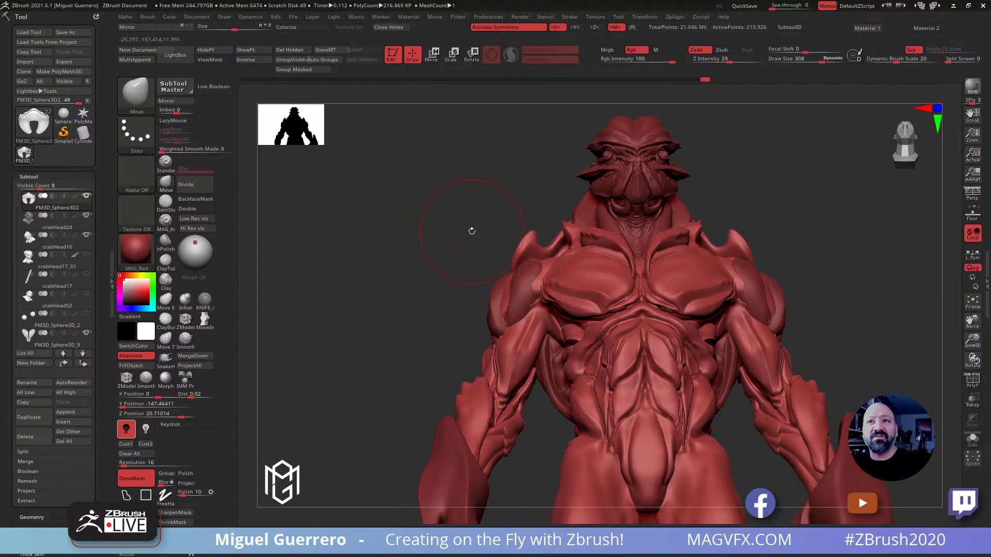
# Select the hood-like crest behind the head, set up the KNIFE_sharp_control brush at draw size 228, and inspect the back
pyautogui.moveTo(431, 227); pyautogui.dragTo(550, 227)
pyautogui.moveTo(376, 219)
pyautogui.mouseDown()
pyautogui.moveTo(385, 201)
pyautogui.moveTo(429, 221)
pyautogui.moveTo(392, 249)
pyautogui.moveTo(377, 243)
pyautogui.mouseUp()
pyautogui.keyDown('alt'); pyautogui.click(527, 211); pyautogui.keyUp('alt')
pyautogui.click(205, 301)
pyautogui.moveTo(464, 210); pyautogui.dragTo(564, 218)
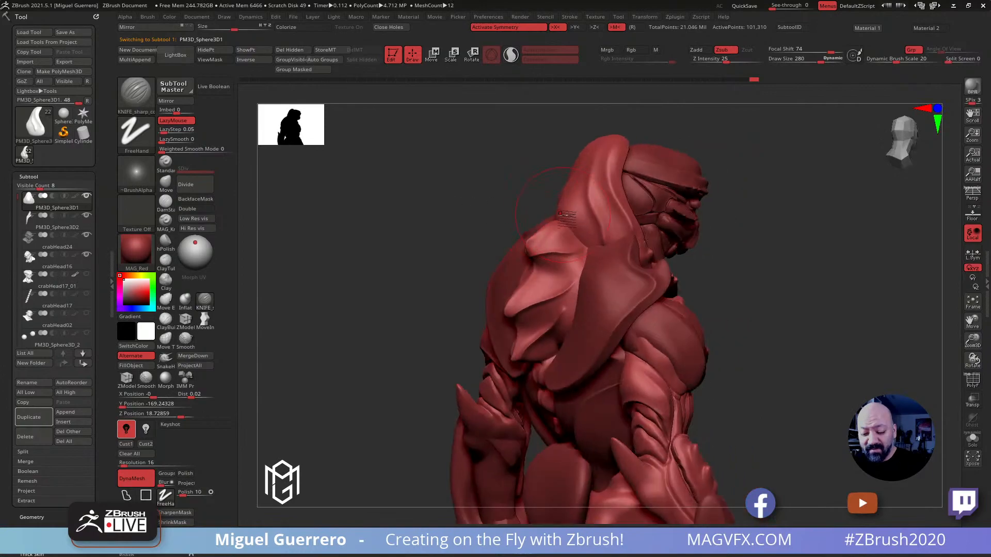
pyautogui.moveTo(411, 205); pyautogui.dragTo(506, 231)
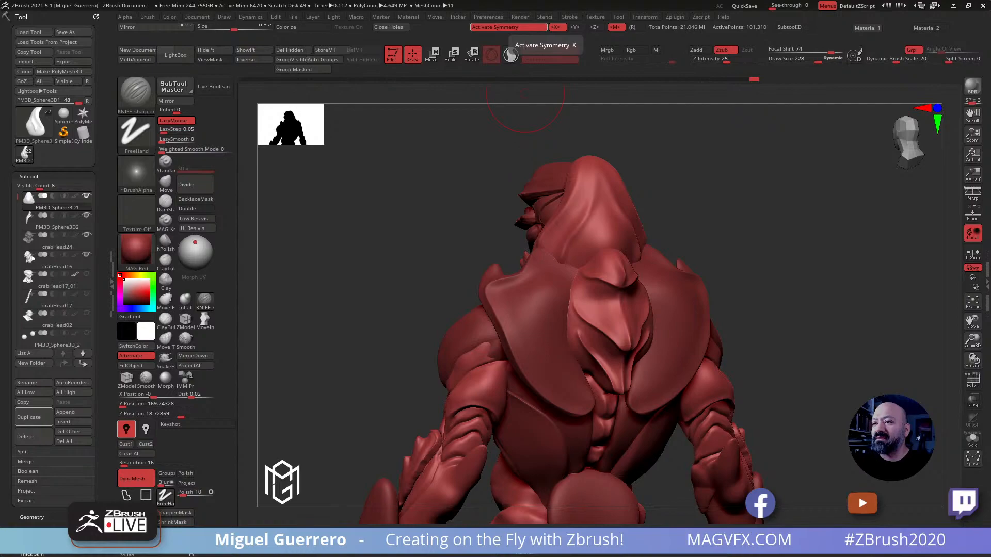
# Bring the robber crab reference photo in Photos into view, study its shell edges, and return to the creature's back
pyautogui.moveTo(651, 0); pyautogui.dragTo(749, 9)
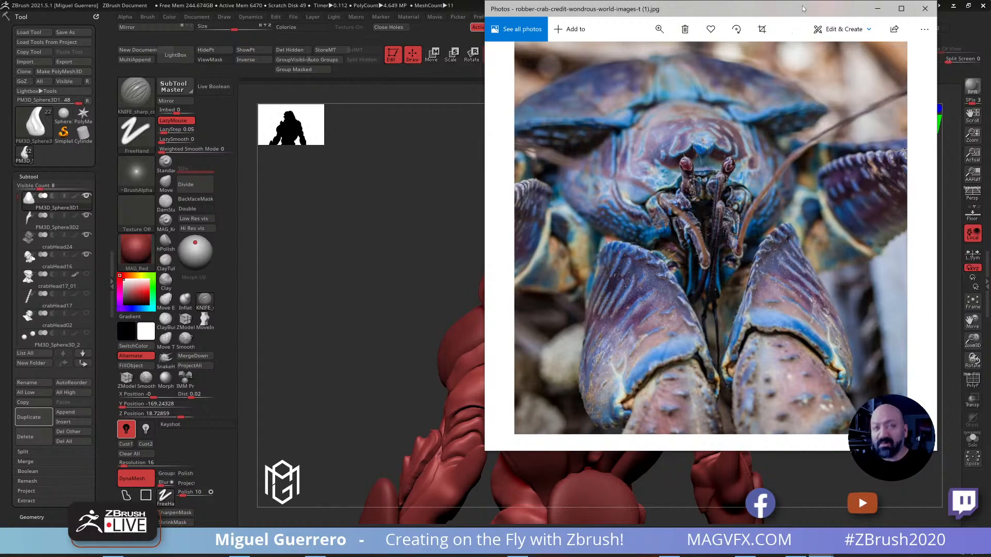
pyautogui.moveTo(801, 8); pyautogui.dragTo(691, 0)
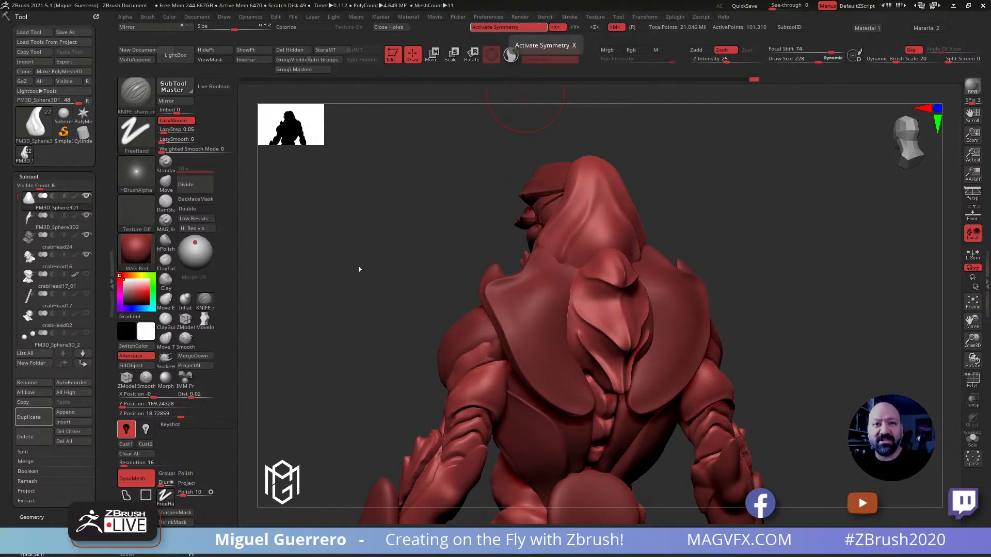
pyautogui.moveTo(354, 271); pyautogui.dragTo(330, 272)
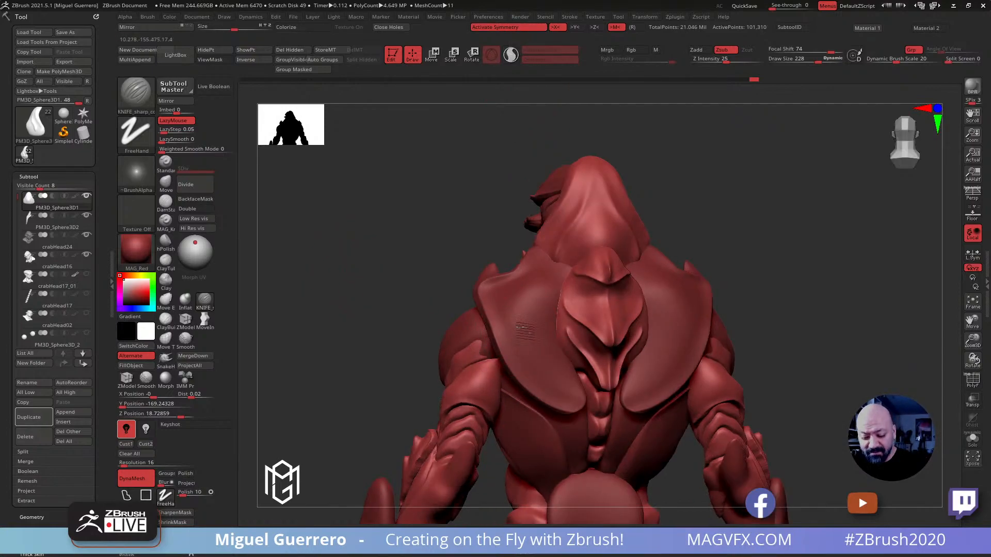
# Select the shoulder shell and carve scalloped notches along its outer edge with the KNIFE_sharp_control brush at draw size 148
pyautogui.keyDown('alt'); pyautogui.click(524, 332); pyautogui.keyUp('alt')
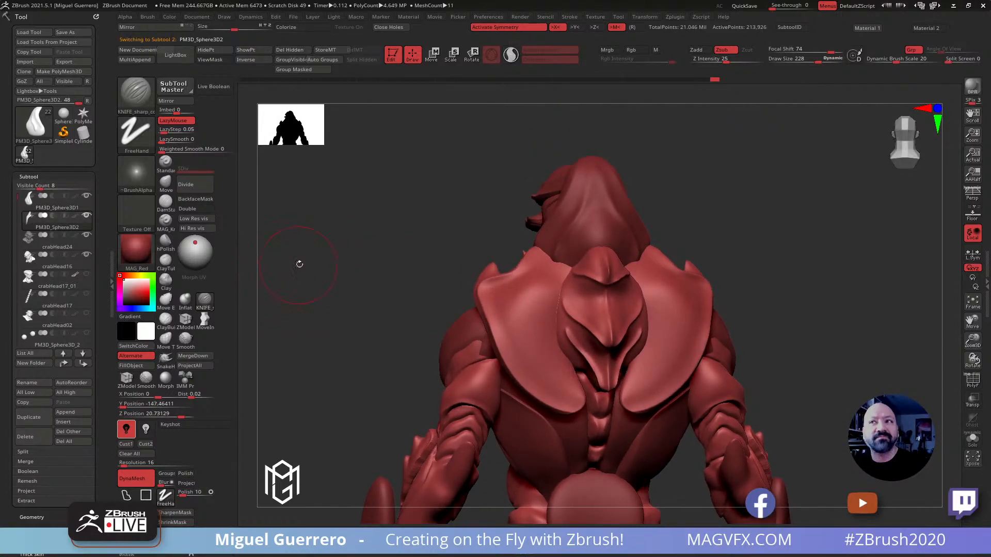
pyautogui.click(205, 304)
pyautogui.moveTo(436, 309)
pyautogui.mouseDown()
pyautogui.moveTo(443, 284)
pyautogui.moveTo(485, 296)
pyautogui.mouseUp()
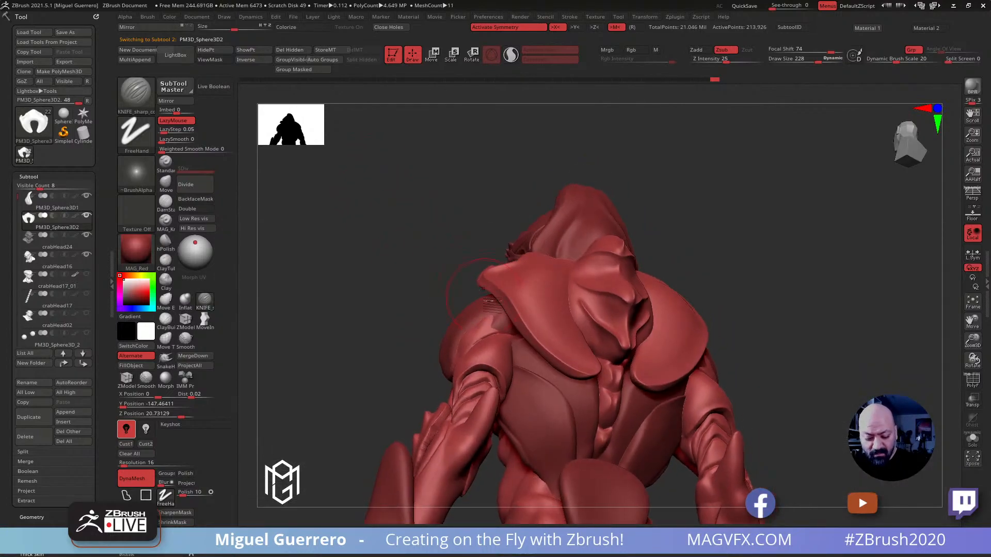
pyautogui.press('shift')
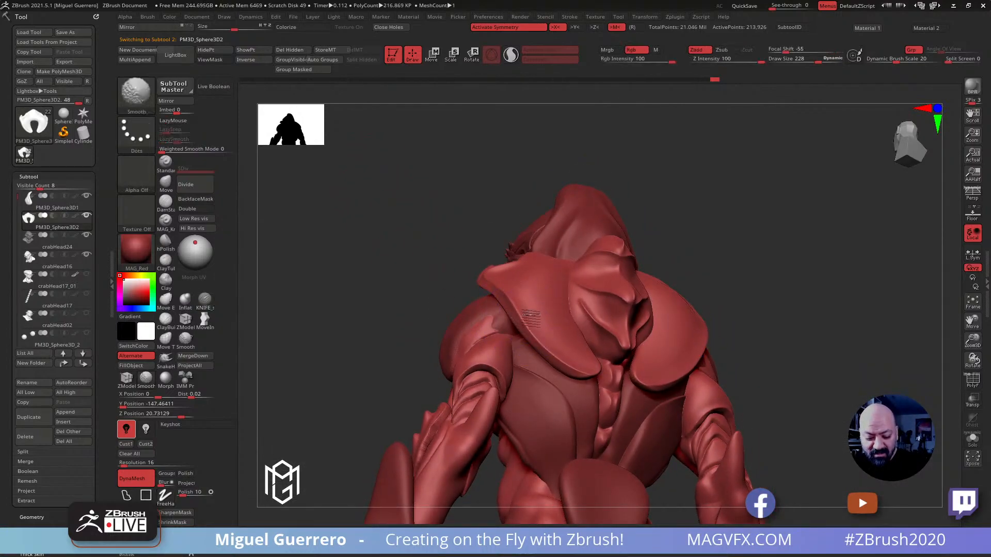
pyautogui.click(167, 227)
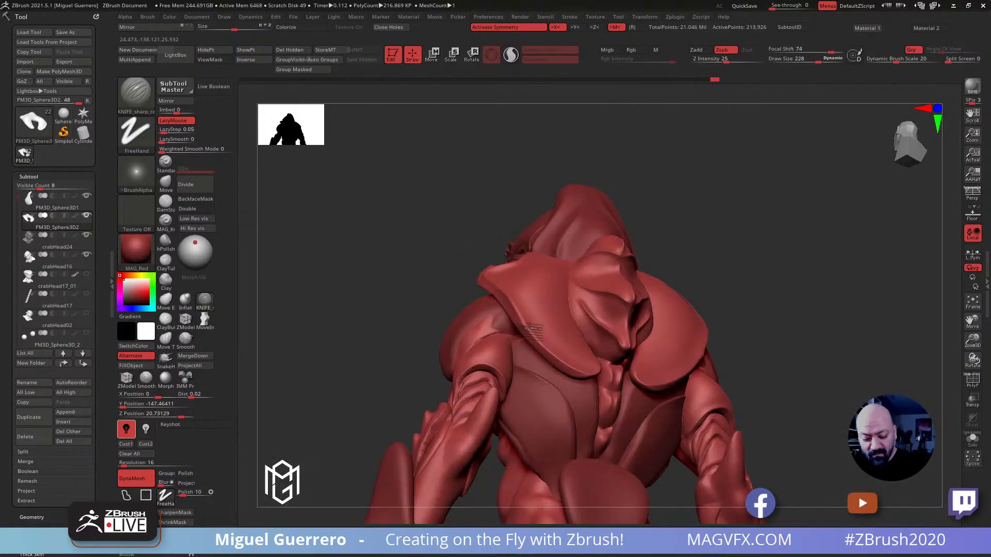
pyautogui.moveTo(413, 311); pyautogui.dragTo(414, 344)
pyautogui.moveTo(505, 300); pyautogui.dragTo(511, 302)
pyautogui.moveTo(388, 265)
pyautogui.mouseDown()
pyautogui.moveTo(497, 280)
pyautogui.moveTo(439, 262)
pyautogui.moveTo(493, 269)
pyautogui.moveTo(326, 275)
pyautogui.mouseUp()
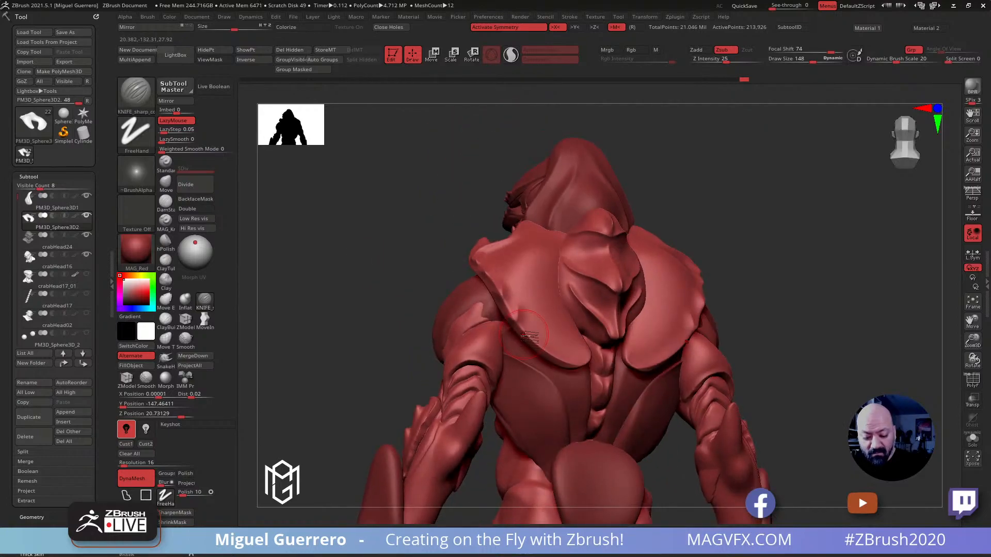
pyautogui.moveTo(398, 298)
pyautogui.mouseDown()
pyautogui.moveTo(370, 308)
pyautogui.moveTo(397, 315)
pyautogui.mouseUp()
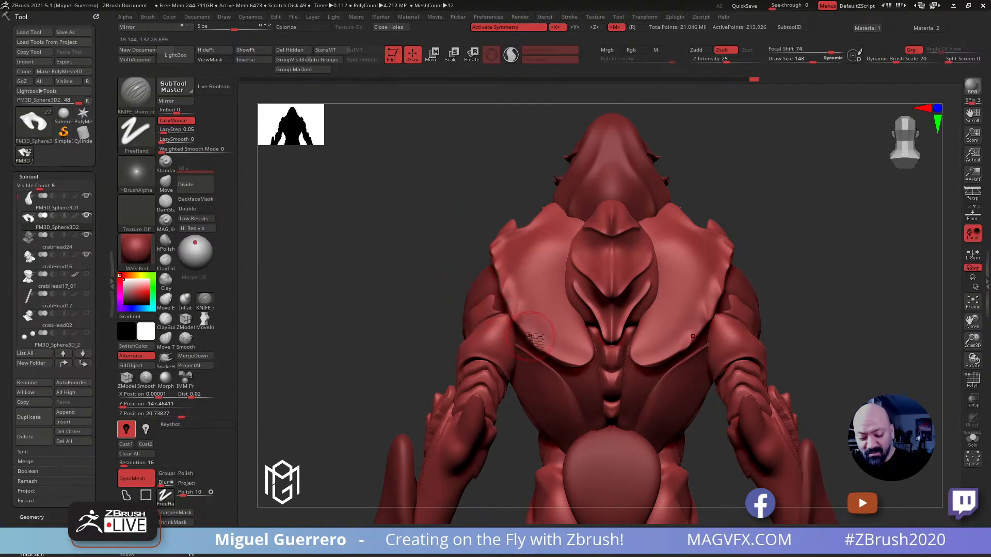
# Carve grooves inward from the shell's scalloped outer edge on the back and smooth the surface between them
pyautogui.moveTo(531, 303); pyautogui.dragTo(525, 269)
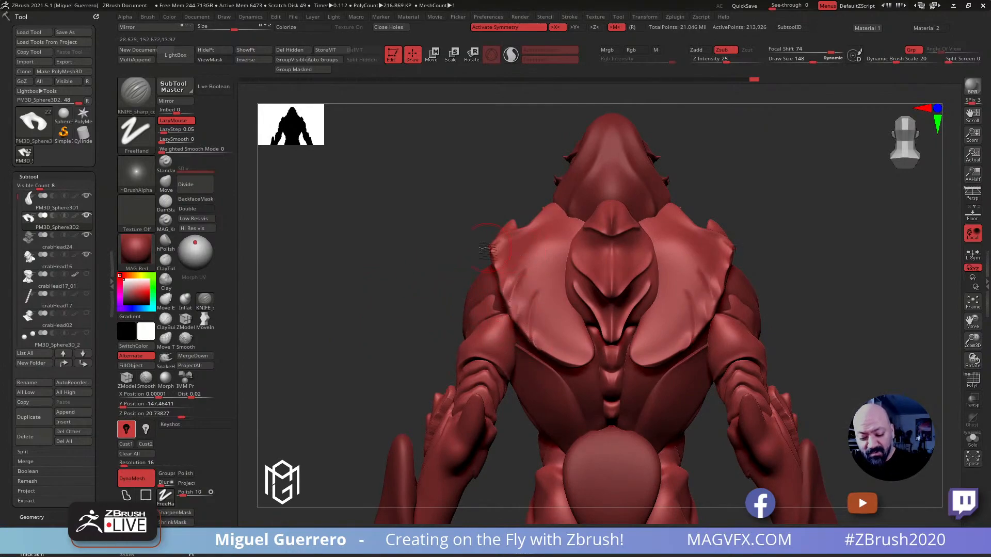
pyautogui.moveTo(456, 263); pyautogui.dragTo(491, 283)
pyautogui.press('shift')
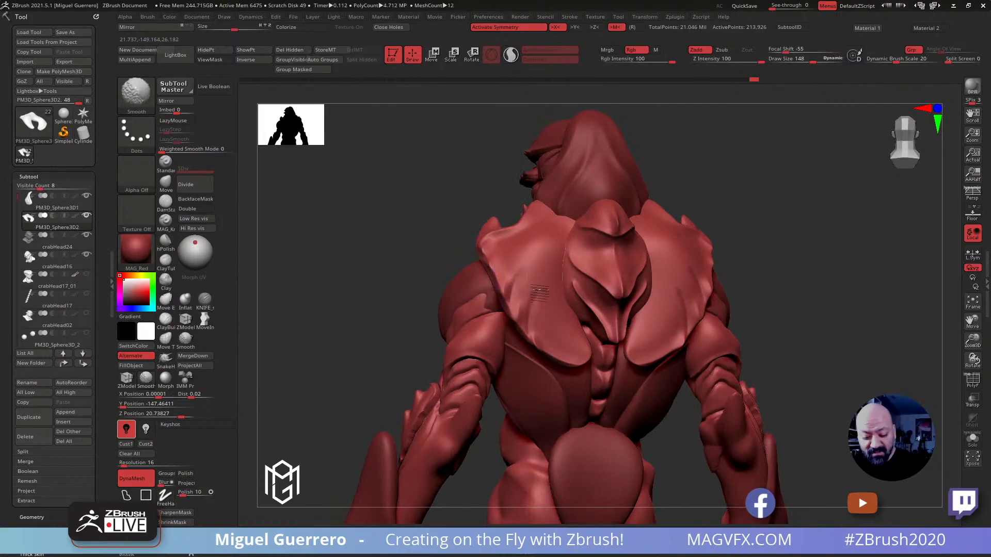
pyautogui.moveTo(394, 250); pyautogui.dragTo(498, 278)
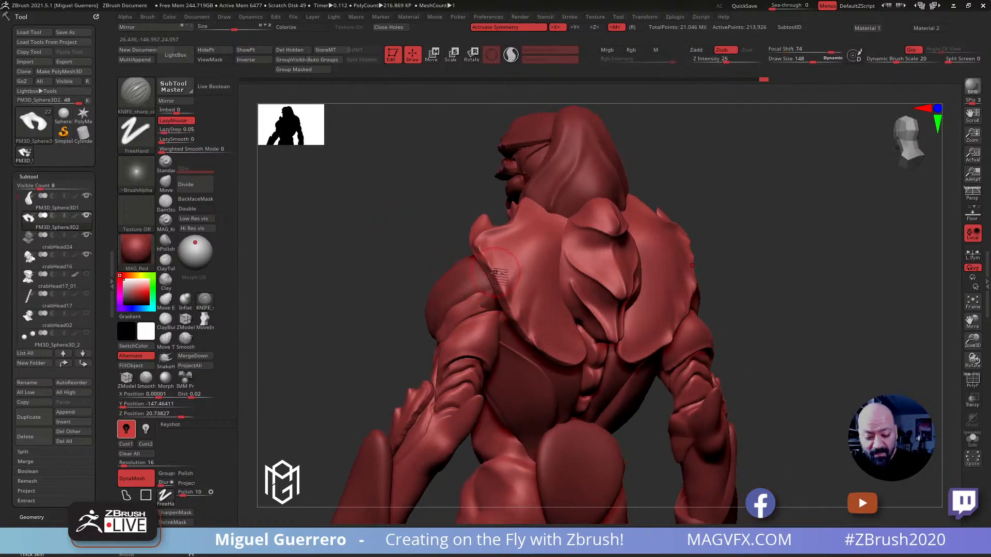
pyautogui.moveTo(515, 245)
pyautogui.keyDown('shift'); pyautogui.mouseDown()
pyautogui.moveTo(504, 266)
pyautogui.moveTo(519, 236)
pyautogui.moveTo(514, 250)
pyautogui.mouseUp(); pyautogui.keyUp('shift')
pyautogui.moveTo(425, 226)
pyautogui.mouseDown()
pyautogui.moveTo(443, 246)
pyautogui.moveTo(393, 265)
pyautogui.moveTo(409, 265)
pyautogui.moveTo(395, 304)
pyautogui.moveTo(397, 360)
pyautogui.moveTo(398, 315)
pyautogui.mouseUp()
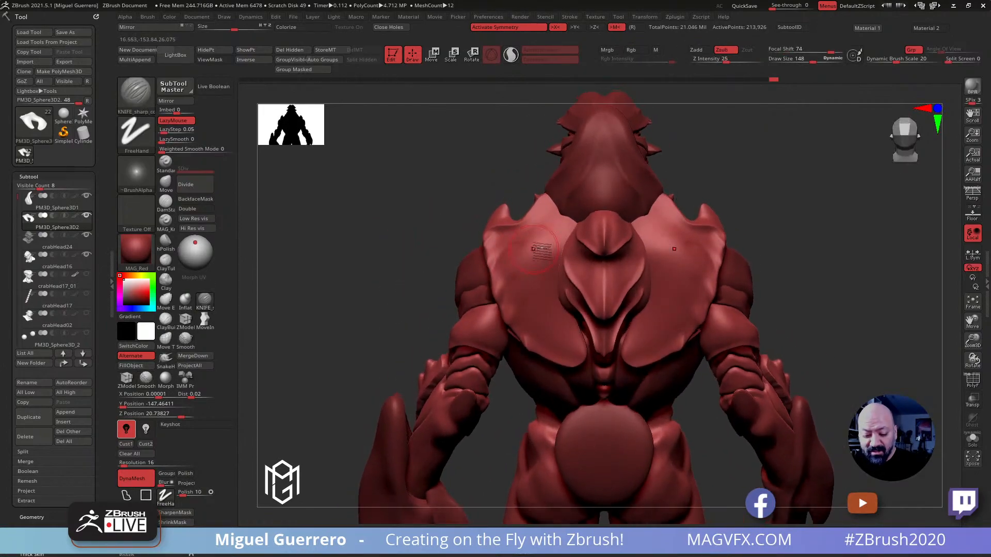
pyautogui.press(']')
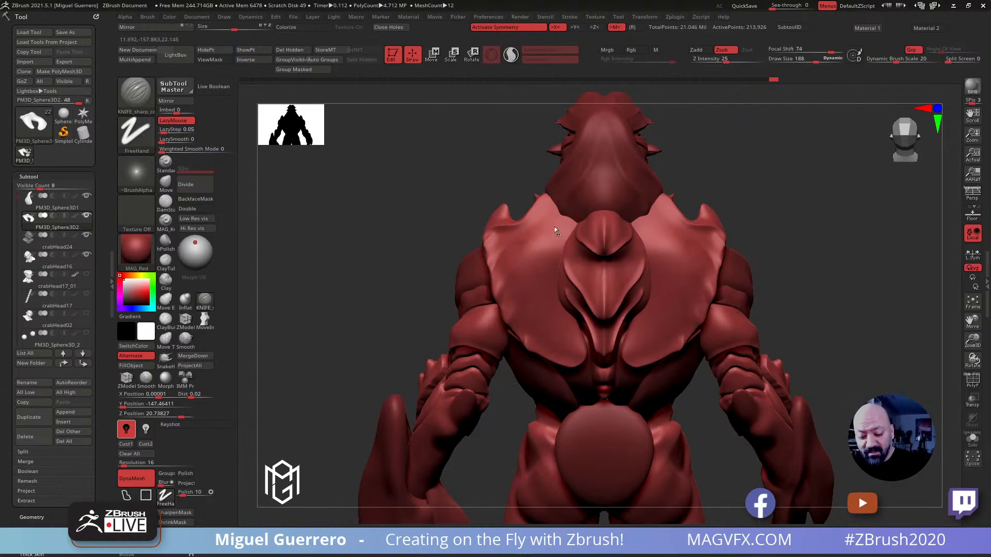
pyautogui.moveTo(555, 223)
pyautogui.mouseDown()
pyautogui.moveTo(534, 274)
pyautogui.moveTo(560, 330)
pyautogui.mouseUp()
pyautogui.moveTo(410, 267); pyautogui.dragTo(412, 244)
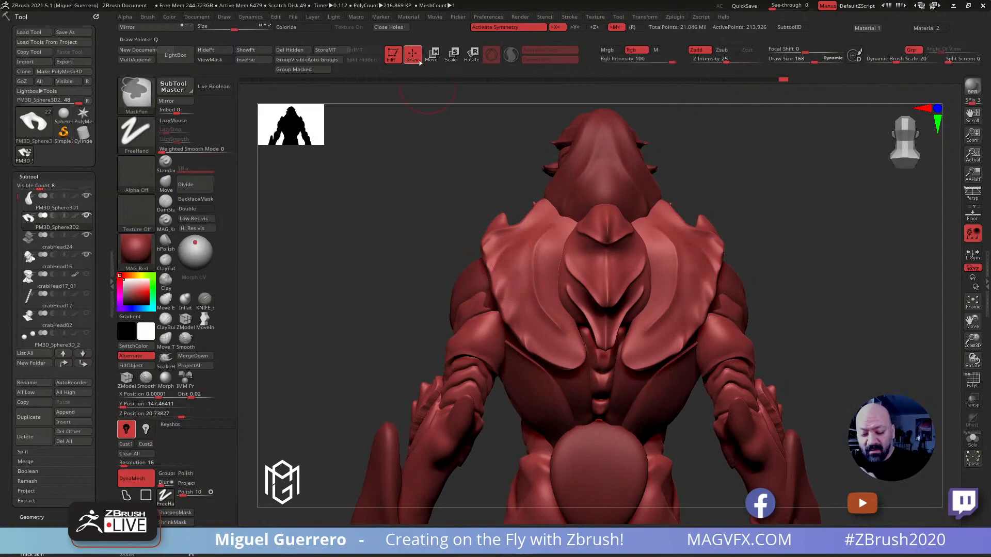
pyautogui.hotkey('ctrl', 'z')
# Cut a groove into the upper back area of the shoulder shell with the DamStandard brush at draw size 168
pyautogui.press('[')
pyautogui.click(165, 202)
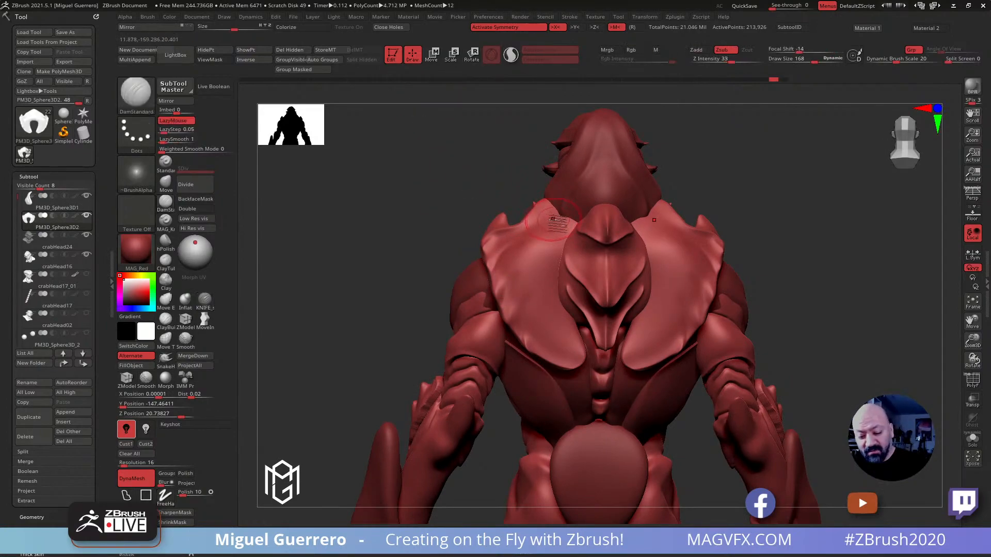
pyautogui.moveTo(546, 239)
pyautogui.mouseDown()
pyautogui.moveTo(539, 305)
pyautogui.moveTo(550, 323)
pyautogui.moveTo(545, 233)
pyautogui.moveTo(552, 315)
pyautogui.moveTo(538, 301)
pyautogui.moveTo(542, 237)
pyautogui.mouseUp()
pyautogui.moveTo(413, 215)
pyautogui.mouseDown()
pyautogui.moveTo(363, 206)
pyautogui.moveTo(334, 243)
pyautogui.moveTo(250, 267)
pyautogui.mouseUp()
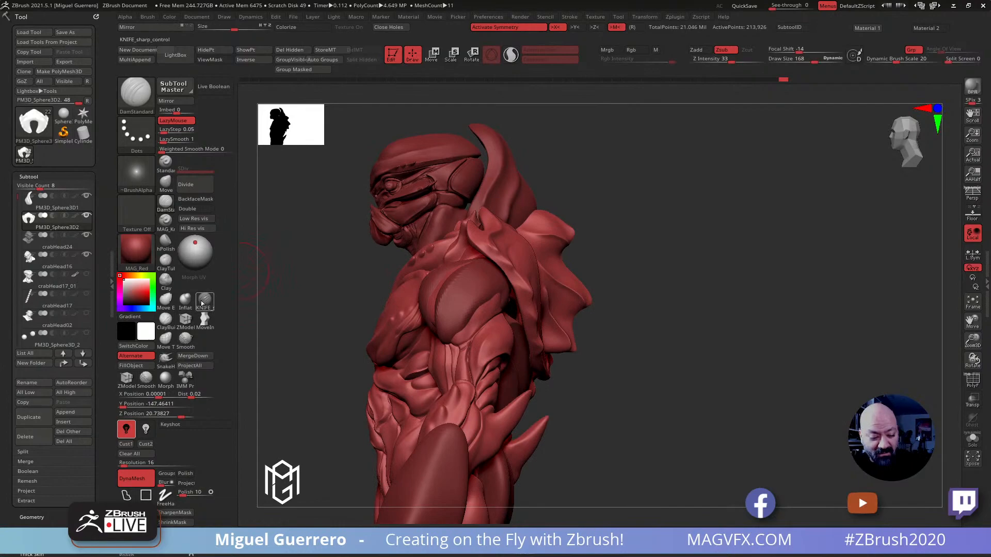
# Carve finer notches into the side rim of the shoulder shell with the KNIFE_sharp_control brush at draw size 88
pyautogui.click(204, 299)
pyautogui.press('[')
pyautogui.moveTo(643, 356)
pyautogui.mouseDown()
pyautogui.moveTo(622, 340)
pyautogui.moveTo(529, 327)
pyautogui.mouseUp()
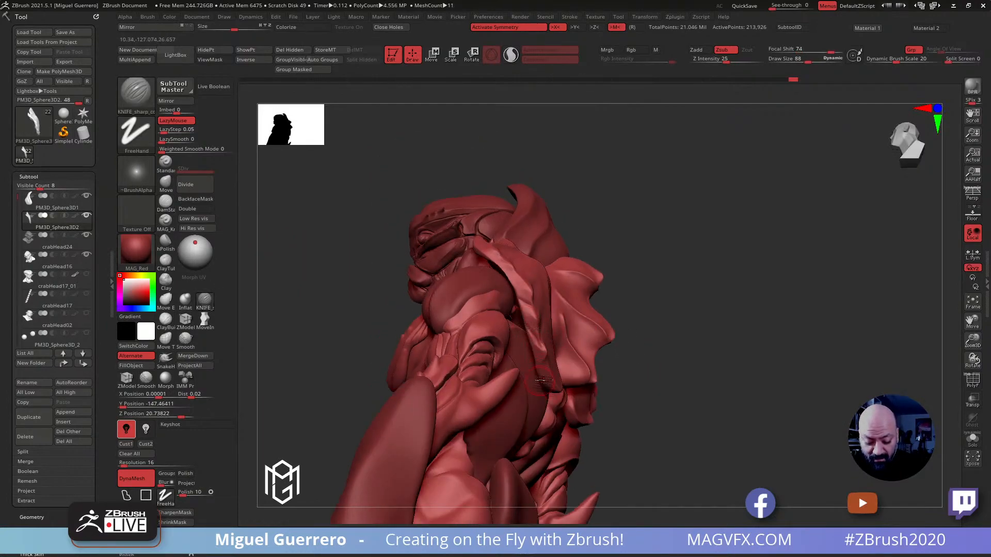
pyautogui.moveTo(380, 292); pyautogui.dragTo(405, 356)
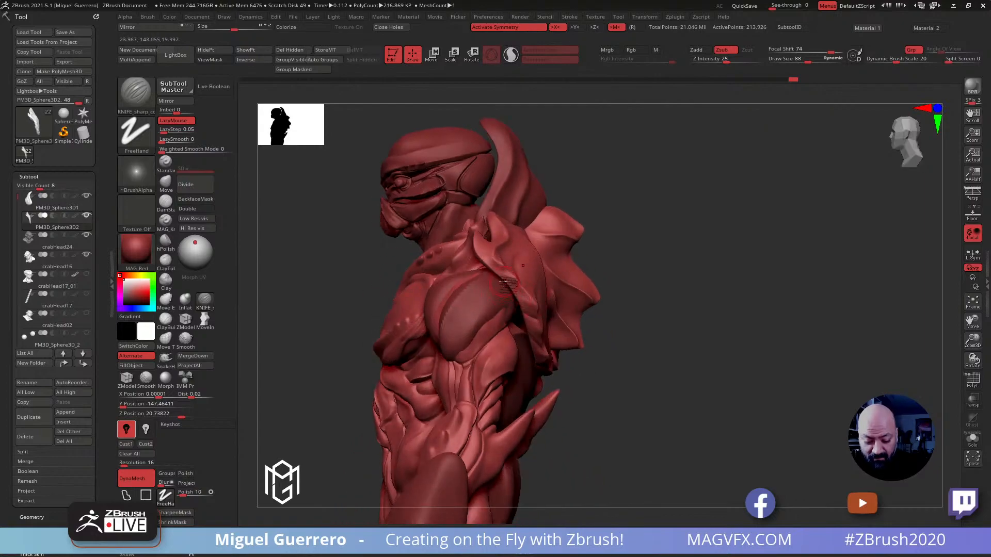
pyautogui.moveTo(519, 290); pyautogui.dragTo(523, 293)
pyautogui.click(381, 253)
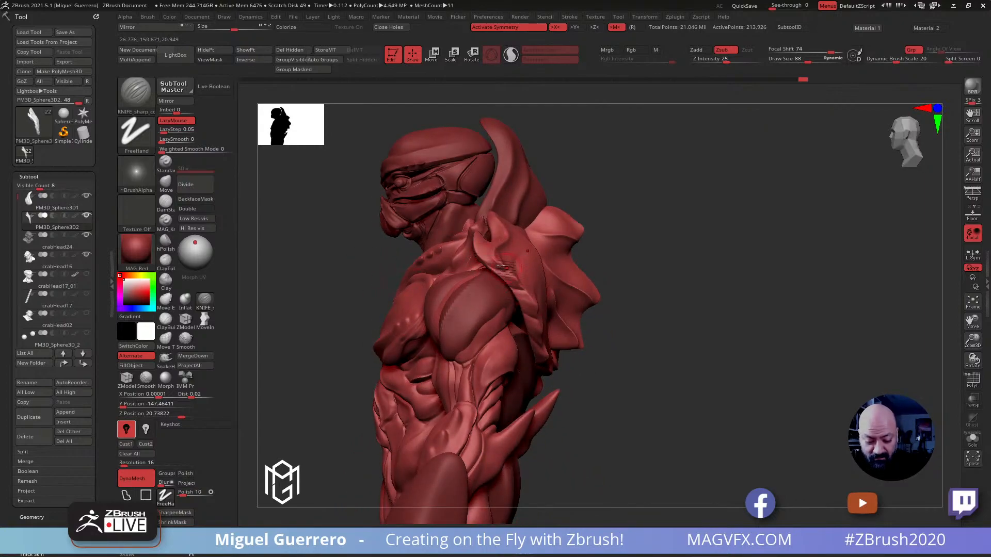
# Smooth the notched rim of the shoulder shell from the shoulder down to its lower tip at draw size 88
pyautogui.press('shift')
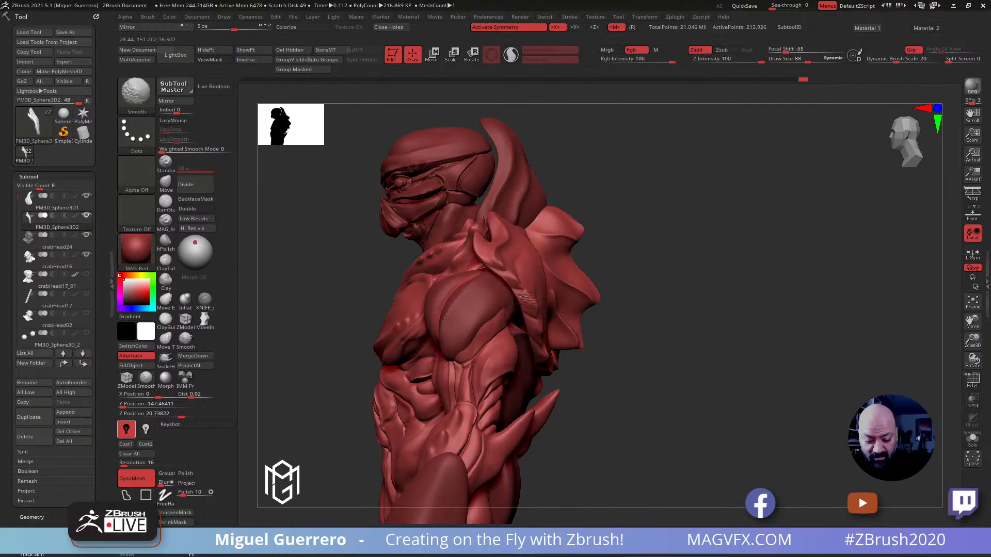
pyautogui.keyDown('shift'); pyautogui.moveTo(521, 289); pyautogui.dragTo(535, 326); pyautogui.keyUp('shift')
pyautogui.moveTo(405, 266); pyautogui.dragTo(360, 246)
pyautogui.keyDown('shift'); pyautogui.moveTo(540, 332); pyautogui.dragTo(551, 361); pyautogui.keyUp('shift')
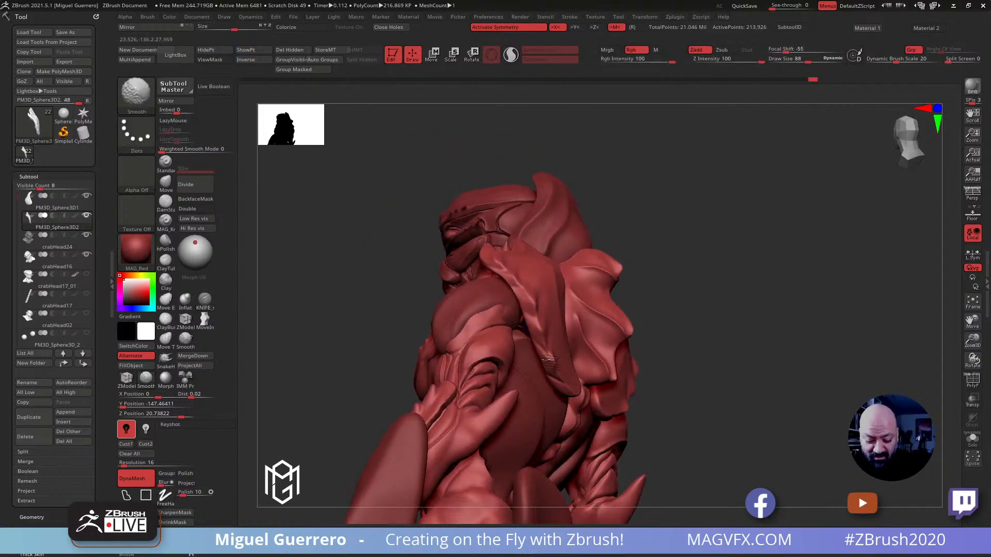
pyautogui.moveTo(359, 259)
pyautogui.mouseDown()
pyautogui.moveTo(392, 259)
pyautogui.moveTo(390, 272)
pyautogui.moveTo(380, 265)
pyautogui.moveTo(403, 249)
pyautogui.mouseUp()
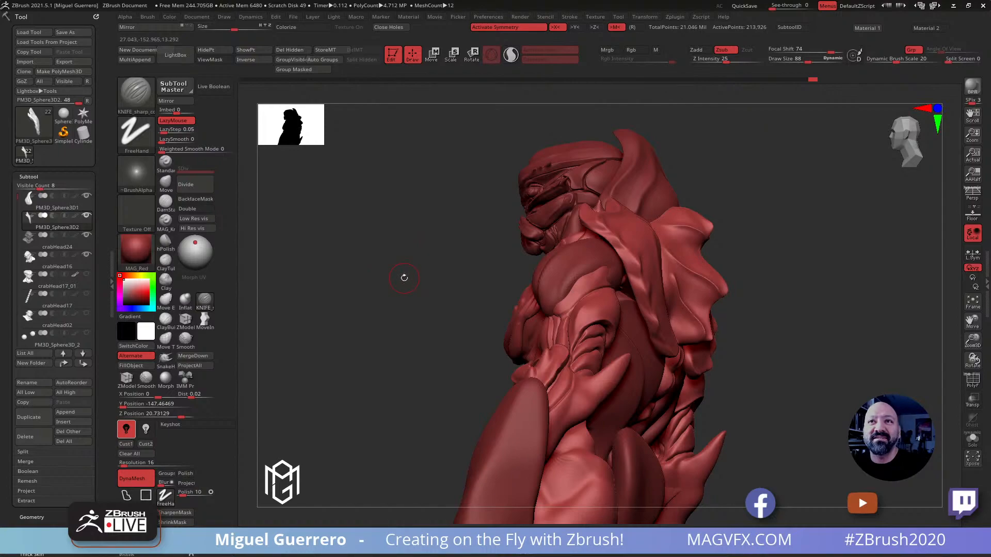
# Select the head and body subtool and reshape the back of the head with the Move brush at draw size 268
pyautogui.moveTo(396, 274)
pyautogui.mouseDown()
pyautogui.moveTo(419, 251)
pyautogui.moveTo(433, 260)
pyautogui.mouseUp()
pyautogui.keyDown('alt'); pyautogui.click(580, 209); pyautogui.keyUp('alt')
pyautogui.keyDown('shift'); pyautogui.moveTo(413, 200); pyautogui.dragTo(418, 196); pyautogui.keyUp('shift')
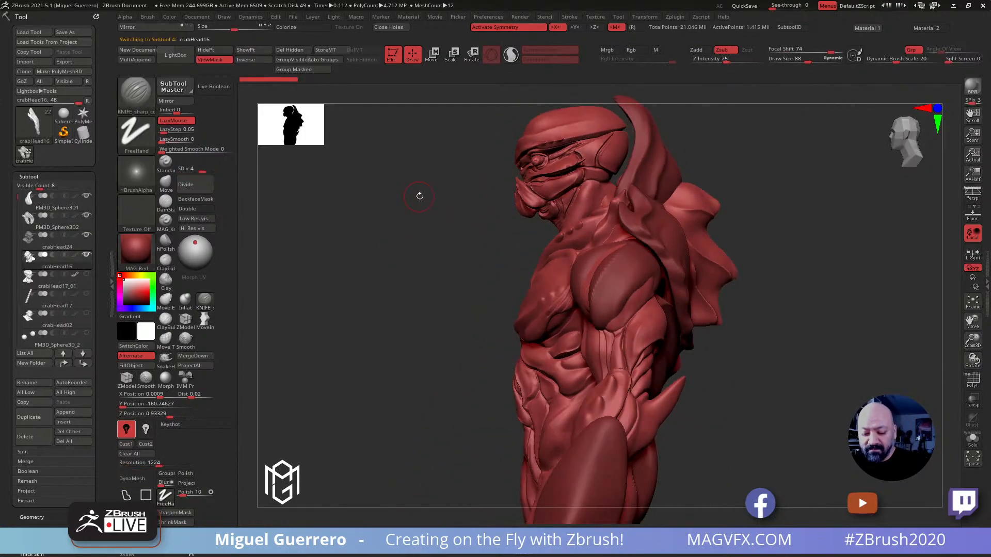
pyautogui.keyDown('alt'); pyautogui.moveTo(482, 174); pyautogui.dragTo(458, 248); pyautogui.keyUp('alt')
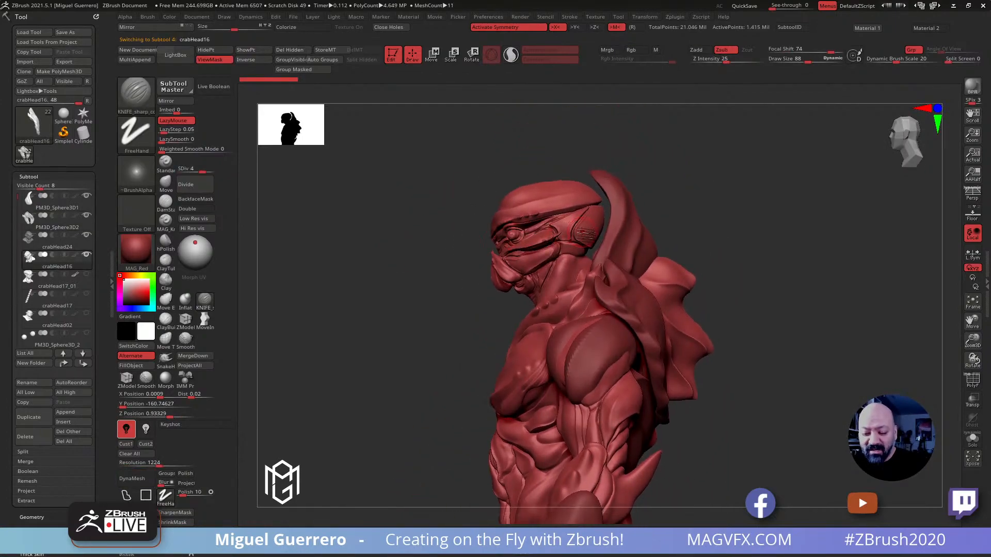
pyautogui.click(171, 180)
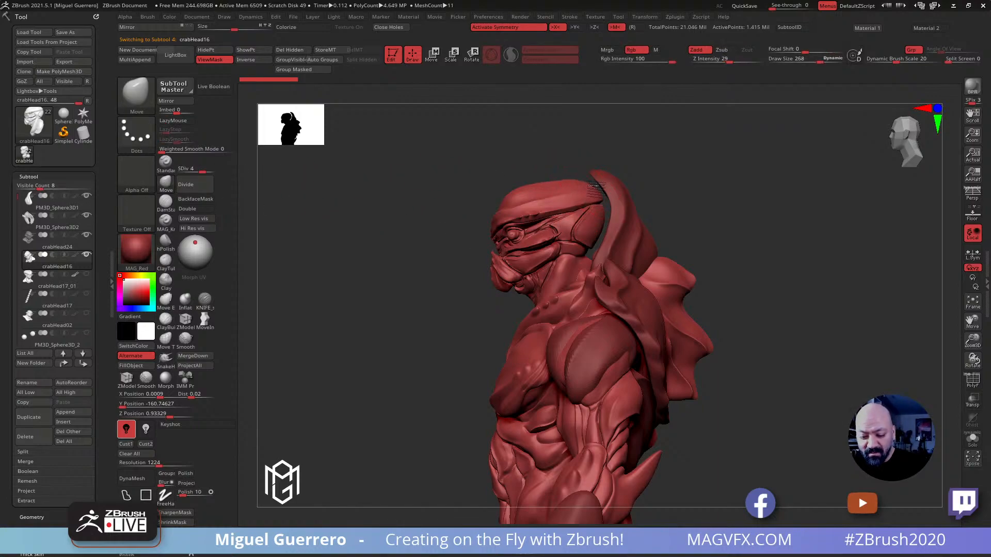
pyautogui.moveTo(602, 186)
pyautogui.mouseDown()
pyautogui.moveTo(597, 240)
pyautogui.moveTo(591, 225)
pyautogui.moveTo(611, 218)
pyautogui.mouseUp()
pyautogui.moveTo(427, 219)
pyautogui.keyDown('shift'); pyautogui.mouseDown()
pyautogui.moveTo(471, 225)
pyautogui.moveTo(577, 209)
pyautogui.mouseUp(); pyautogui.keyUp('shift')
# Refine the back of the head from its other side at draw size 292 and step back one state in the undo history
pyautogui.moveTo(472, 205); pyautogui.dragTo(526, 204)
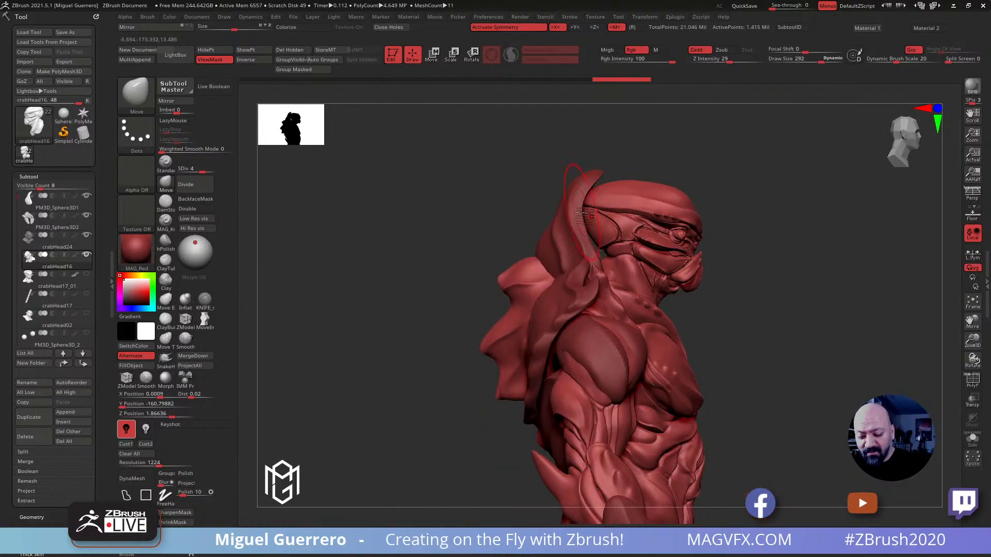
pyautogui.moveTo(593, 206)
pyautogui.mouseDown()
pyautogui.moveTo(595, 214)
pyautogui.moveTo(599, 203)
pyautogui.mouseUp()
pyautogui.moveTo(491, 199); pyautogui.dragTo(416, 219)
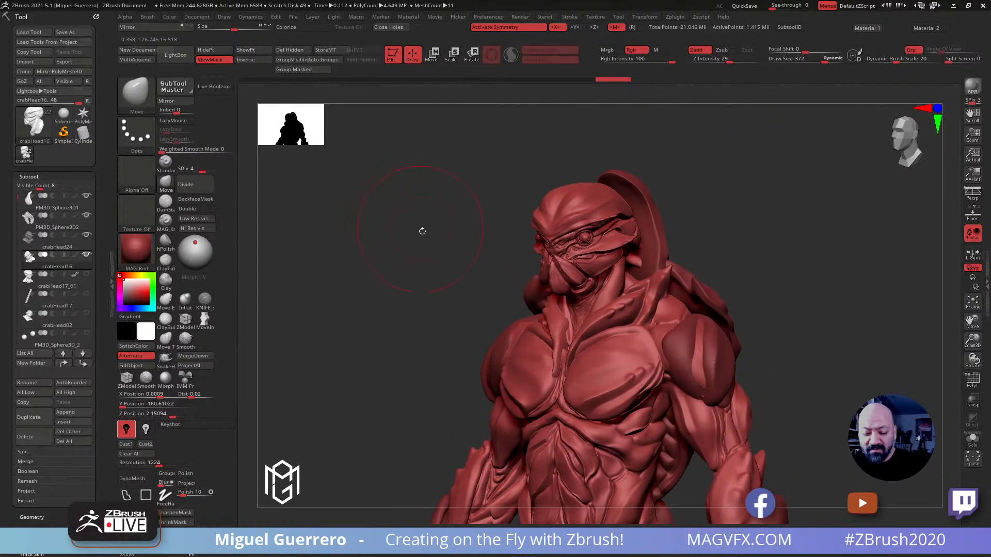
pyautogui.click(545, 79)
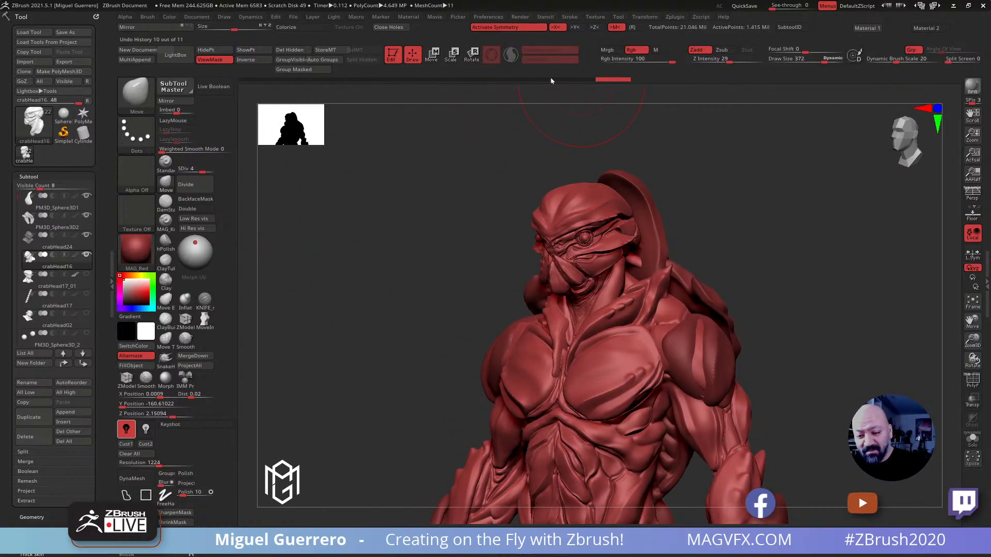
# Restore the latest undo history state and adjust the upper back of the head with the Move brush at draw size 372
pyautogui.click(614, 83)
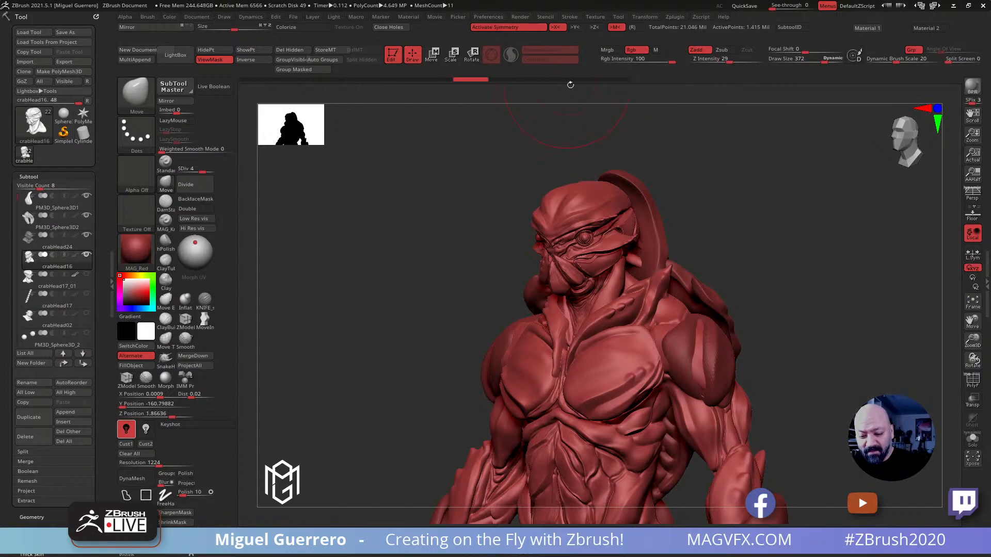
pyautogui.moveTo(481, 138); pyautogui.dragTo(444, 203)
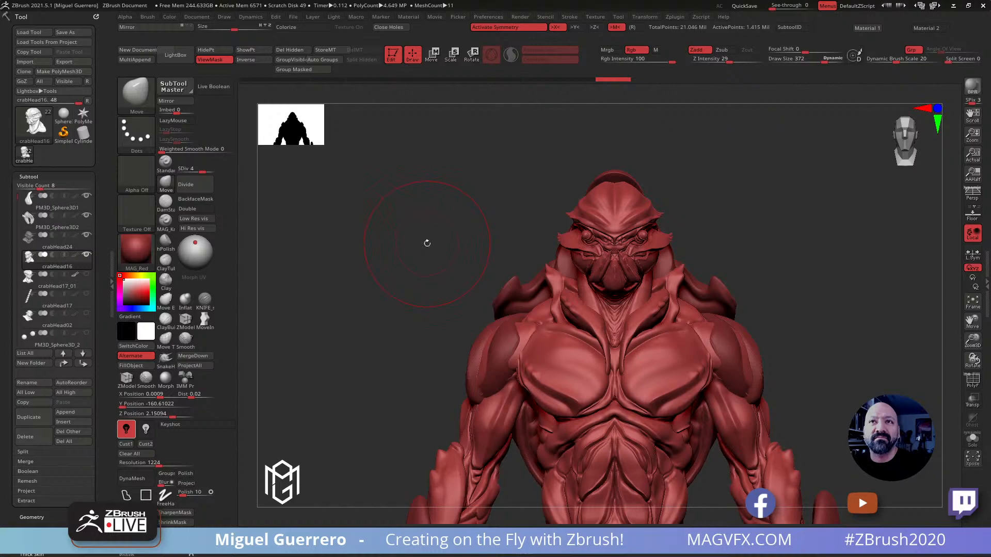
pyautogui.moveTo(426, 239)
pyautogui.mouseDown()
pyautogui.moveTo(446, 221)
pyautogui.moveTo(487, 233)
pyautogui.mouseUp()
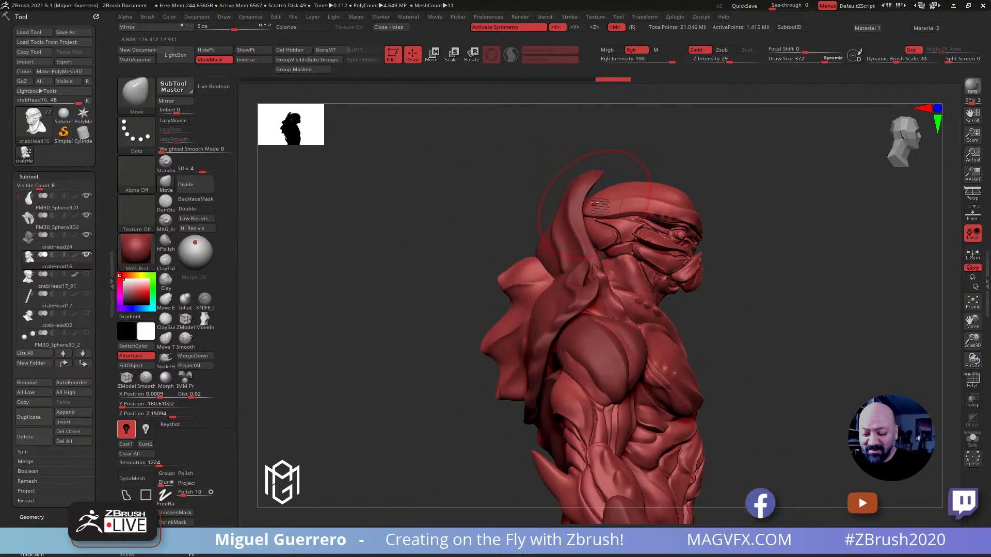
pyautogui.moveTo(635, 189); pyautogui.dragTo(633, 181)
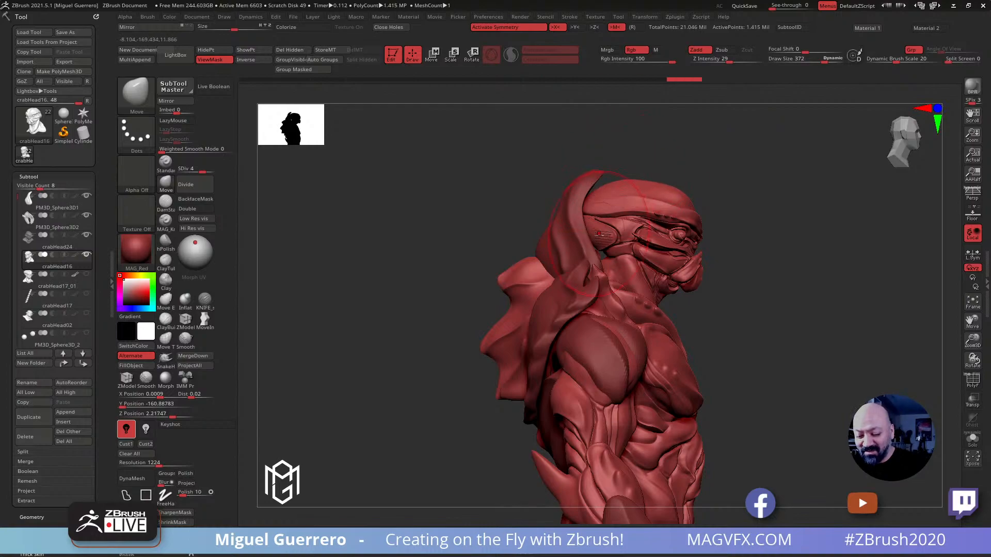
# Select the shell behind the head and carve into its side rim with the KNIFE_sharp_control brush at draw sizes 172 and 116
pyautogui.moveTo(490, 230); pyautogui.dragTo(447, 226)
pyautogui.keyDown('alt'); pyautogui.click(570, 250); pyautogui.keyUp('alt')
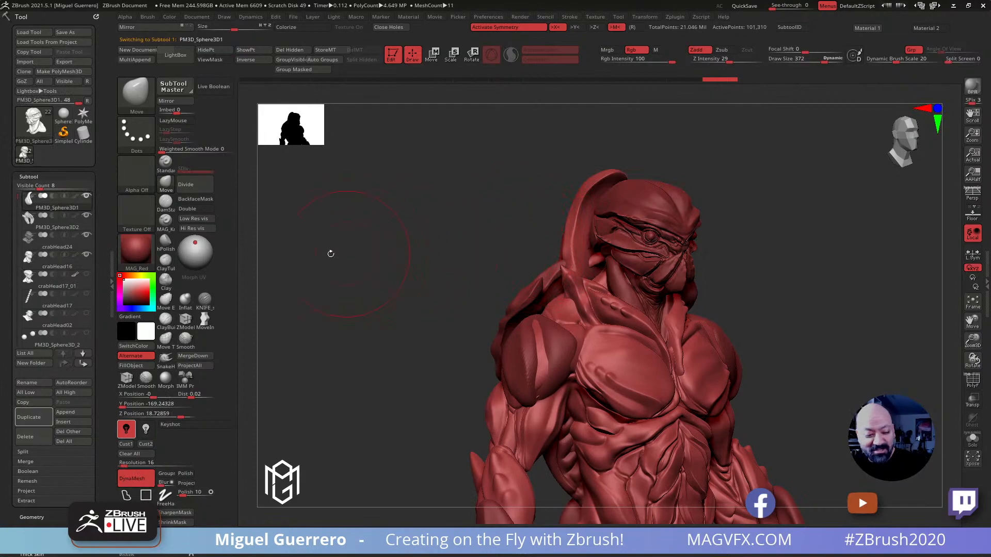
pyautogui.click(205, 300)
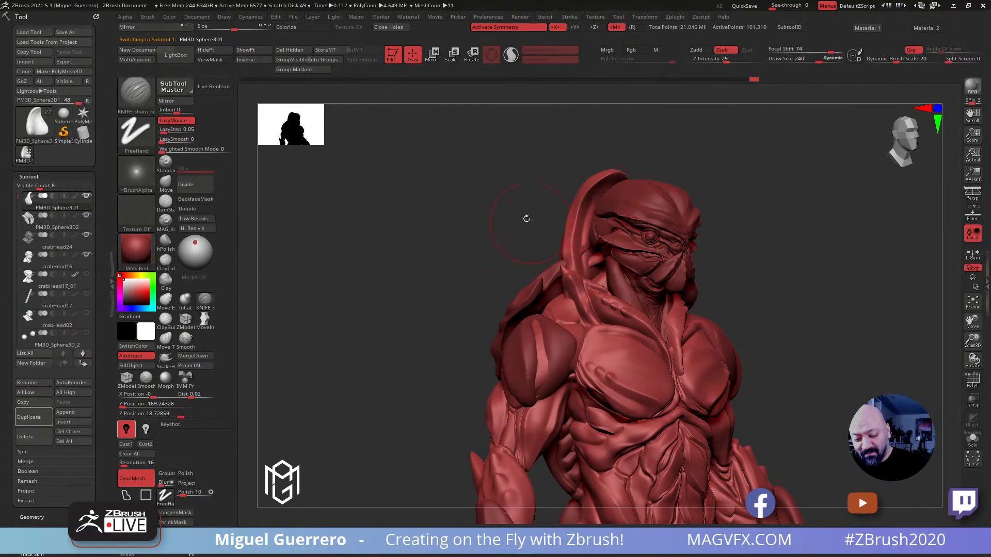
pyautogui.moveTo(529, 219); pyautogui.dragTo(568, 204)
pyautogui.moveTo(471, 194)
pyautogui.mouseDown()
pyautogui.moveTo(503, 203)
pyautogui.moveTo(493, 209)
pyautogui.moveTo(537, 214)
pyautogui.moveTo(502, 221)
pyautogui.moveTo(511, 220)
pyautogui.mouseUp()
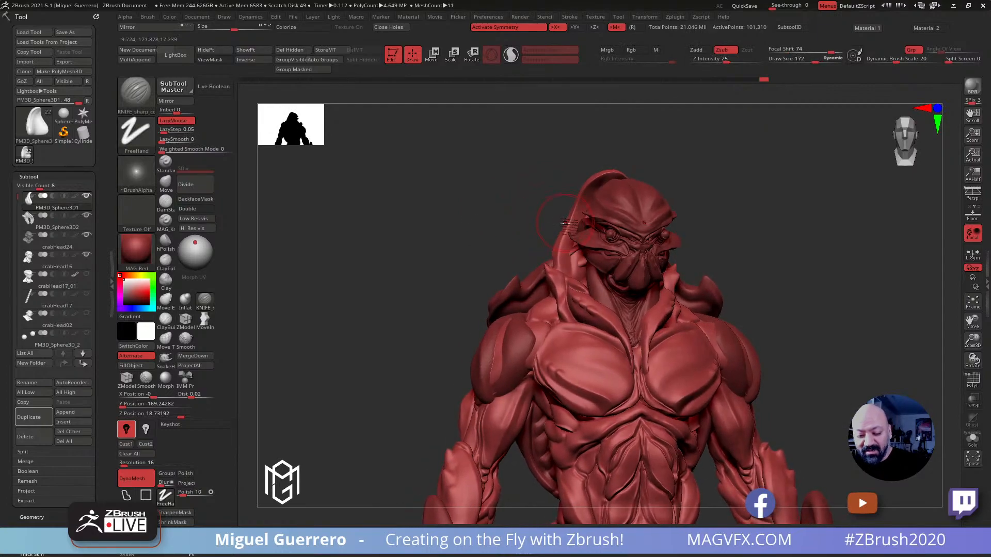
pyautogui.press('[')
pyautogui.press('ctrl')
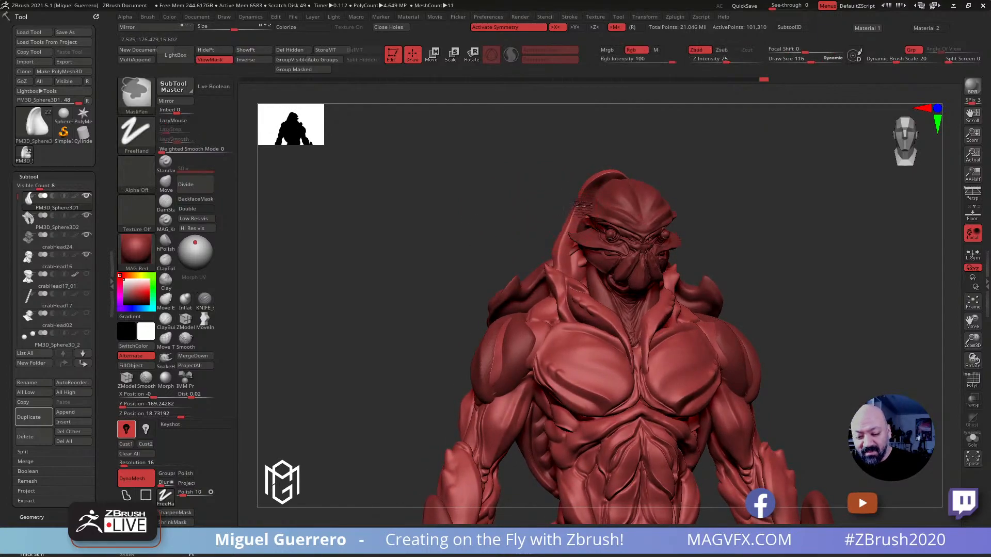
pyautogui.keyDown('ctrl'); pyautogui.click(524, 188); pyautogui.keyUp('ctrl')
pyautogui.moveTo(521, 188)
pyautogui.mouseDown()
pyautogui.moveTo(485, 192)
pyautogui.moveTo(503, 212)
pyautogui.moveTo(416, 206)
pyautogui.mouseUp()
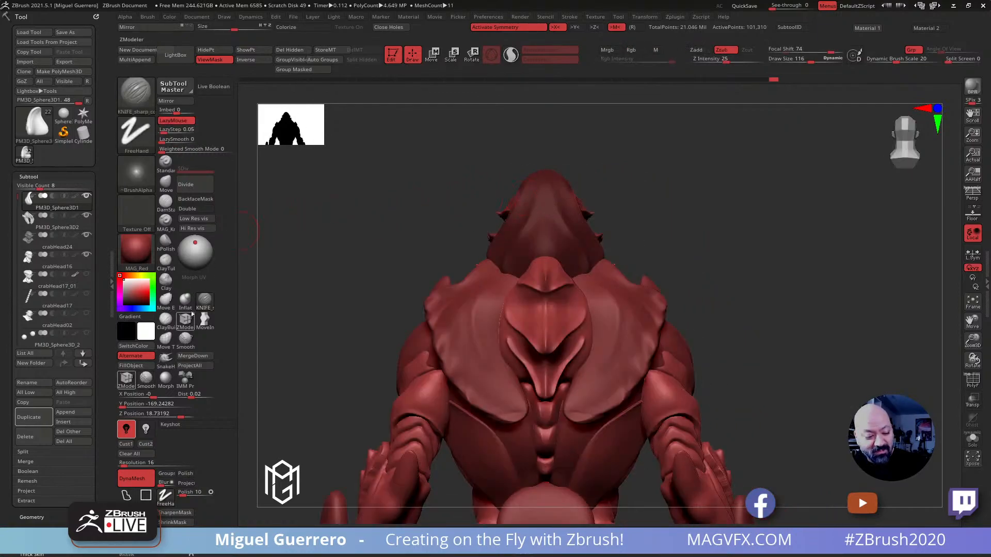
# Try pulling spikes out of the head shell's side rim with the SnakeHook brush, and undo the strokes
pyautogui.click(169, 364)
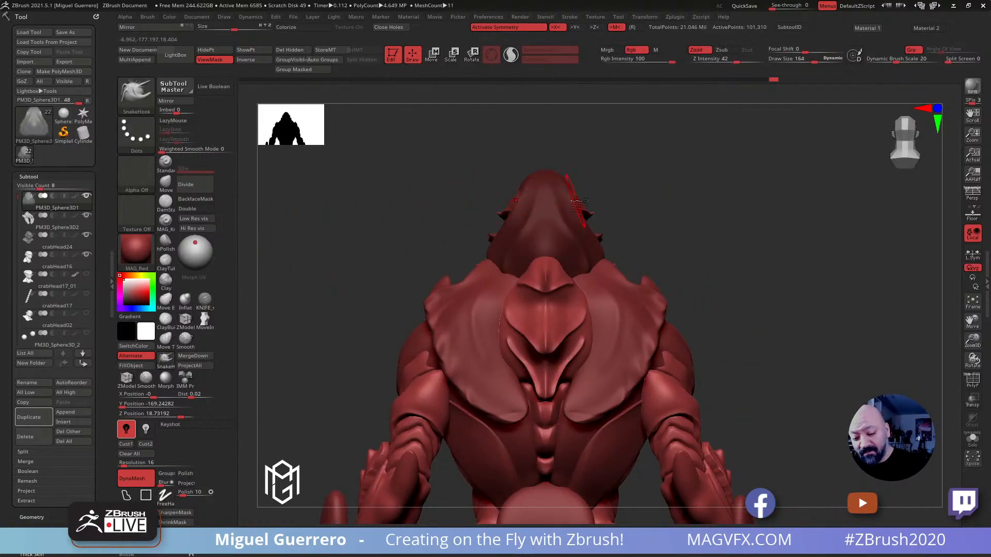
pyautogui.moveTo(571, 194); pyautogui.dragTo(577, 185)
pyautogui.moveTo(469, 140)
pyautogui.mouseDown()
pyautogui.moveTo(537, 184)
pyautogui.moveTo(581, 184)
pyautogui.mouseUp()
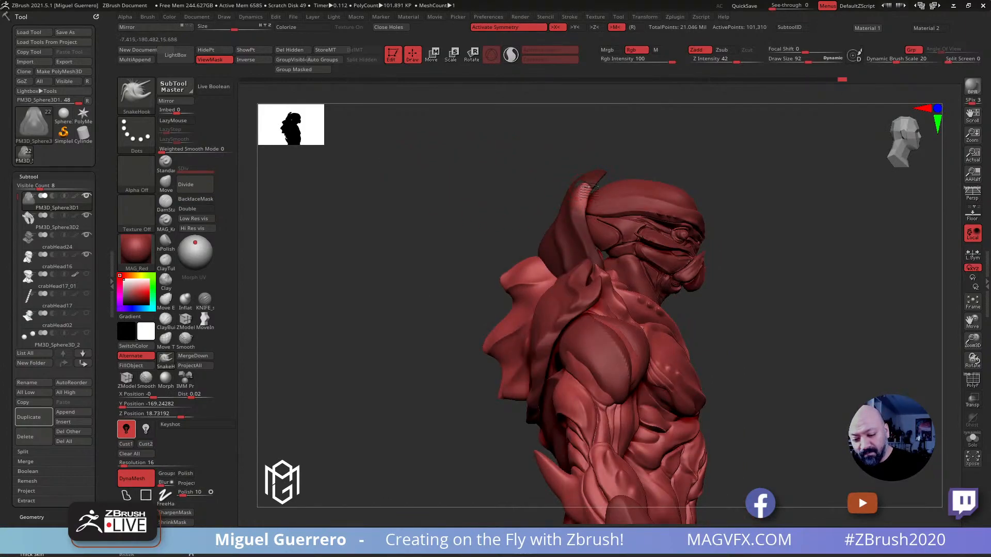
pyautogui.moveTo(477, 178)
pyautogui.mouseDown()
pyautogui.moveTo(435, 186)
pyautogui.moveTo(467, 226)
pyautogui.moveTo(465, 270)
pyautogui.moveTo(475, 199)
pyautogui.mouseUp()
pyautogui.press('ctrl')
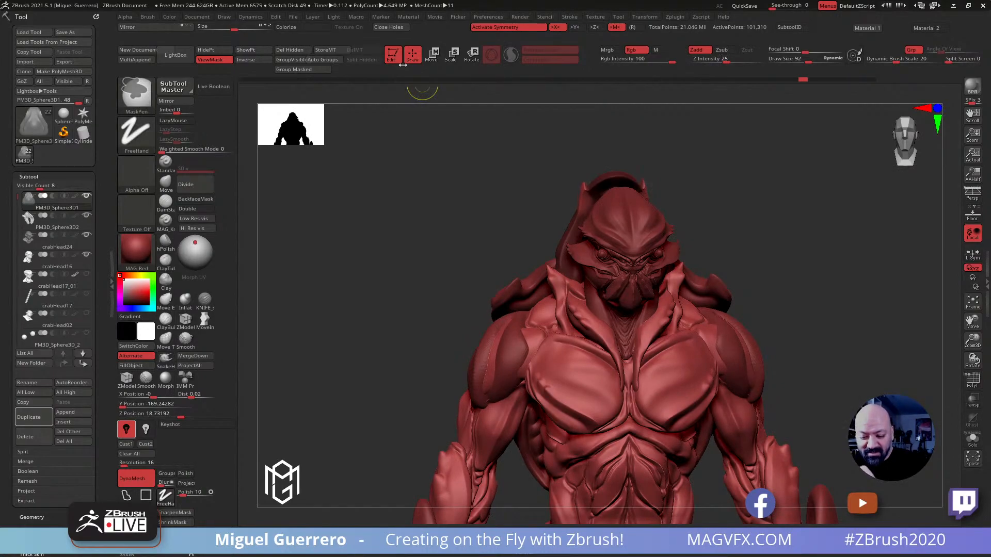
pyautogui.moveTo(457, 214); pyautogui.dragTo(507, 188)
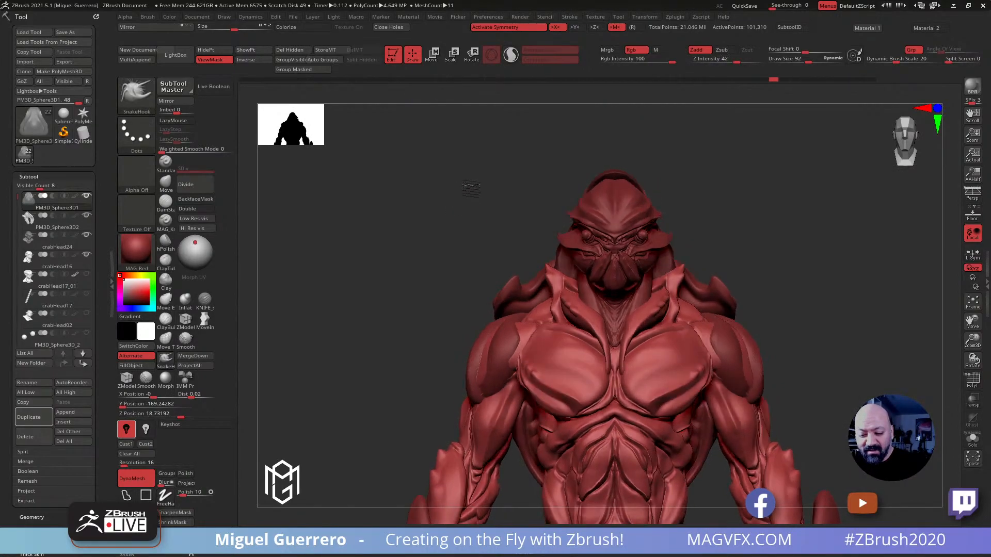
# Pull points out of the head shell's side rim with the SnakeHook brush, working from draw size 92 down to 76
pyautogui.moveTo(569, 199); pyautogui.dragTo(582, 202)
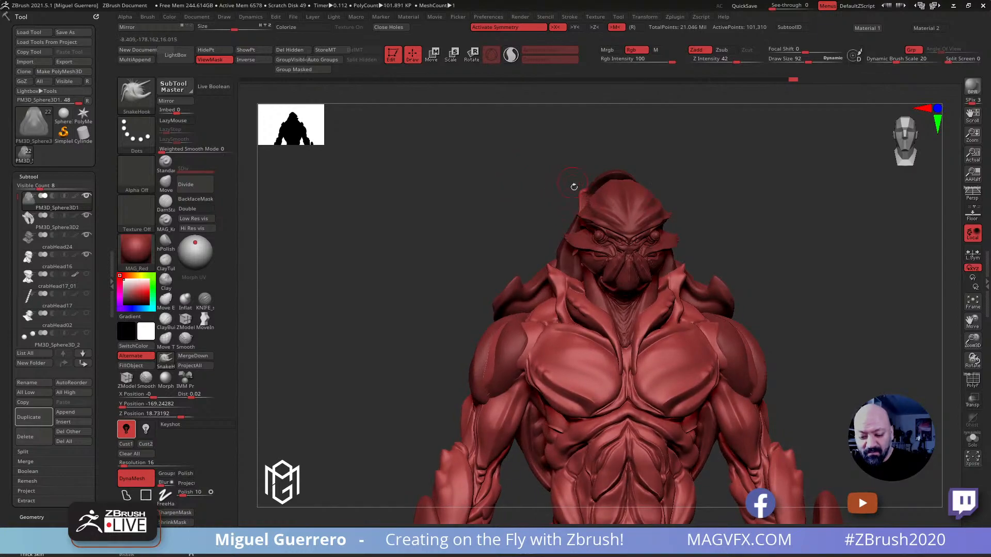
pyautogui.moveTo(508, 200); pyautogui.dragTo(585, 211)
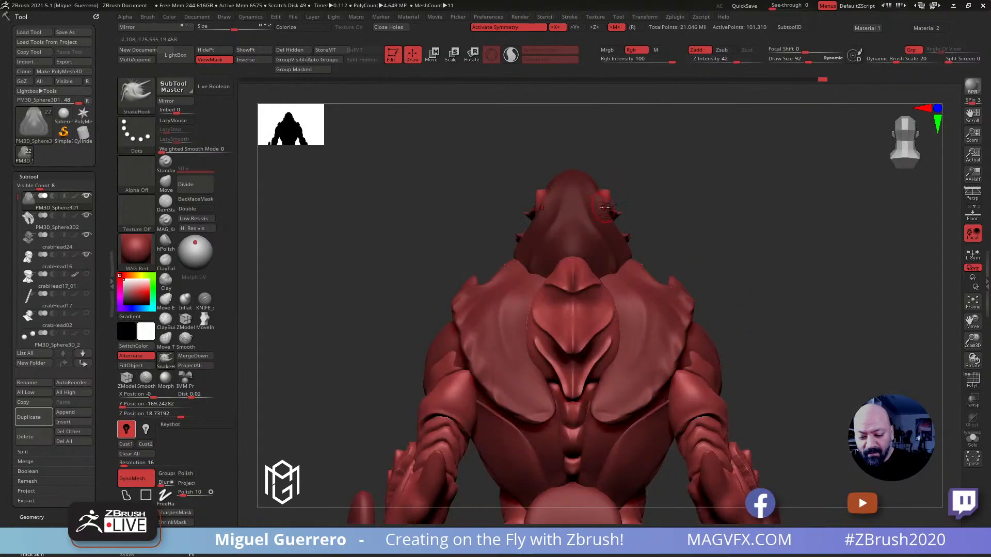
pyautogui.moveTo(714, 249); pyautogui.dragTo(627, 238)
pyautogui.press('ctrl')
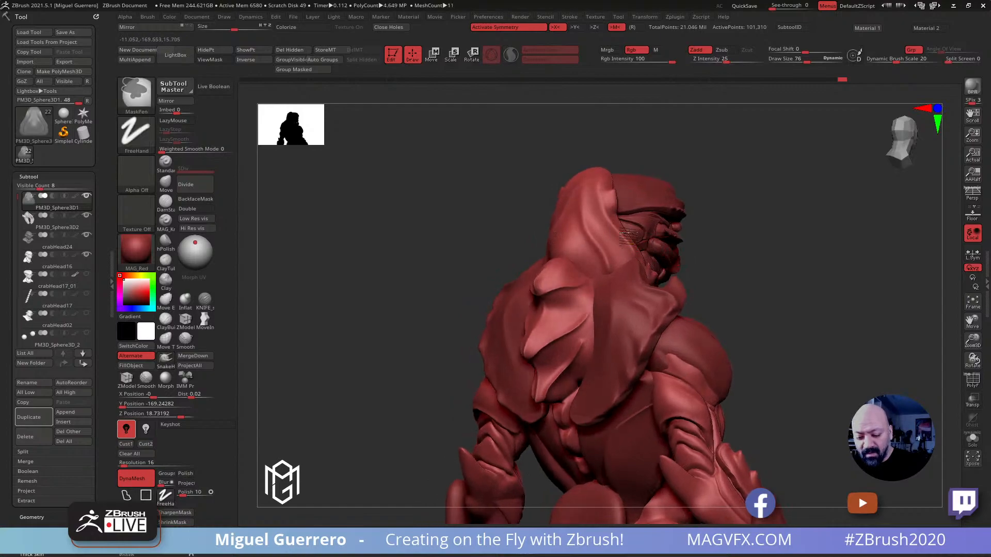
pyautogui.hotkey('ctrl', 'h')
pyautogui.keyDown('ctrl'); pyautogui.click(478, 222); pyautogui.keyUp('ctrl')
pyautogui.keyDown('shift'); pyautogui.moveTo(478, 221); pyautogui.dragTo(416, 224); pyautogui.keyUp('shift')
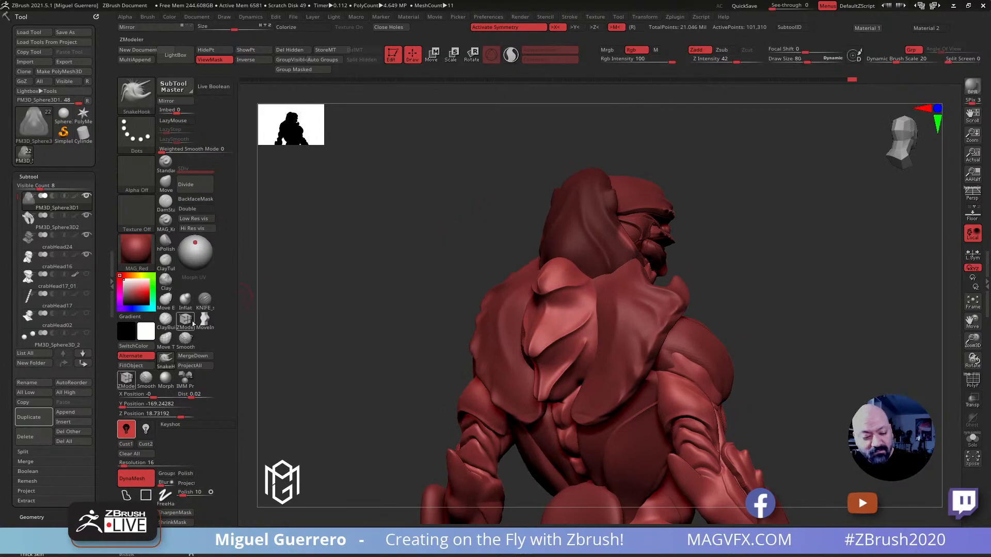
# Adjust the side rim of the head shell with the Move brush at draw size 96
pyautogui.click(166, 182)
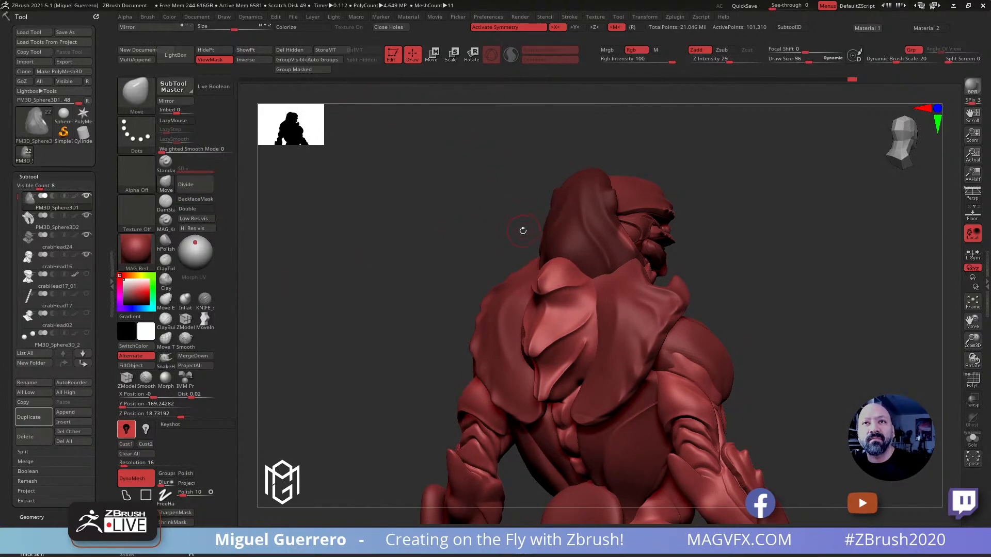
pyautogui.moveTo(434, 220); pyautogui.dragTo(614, 238)
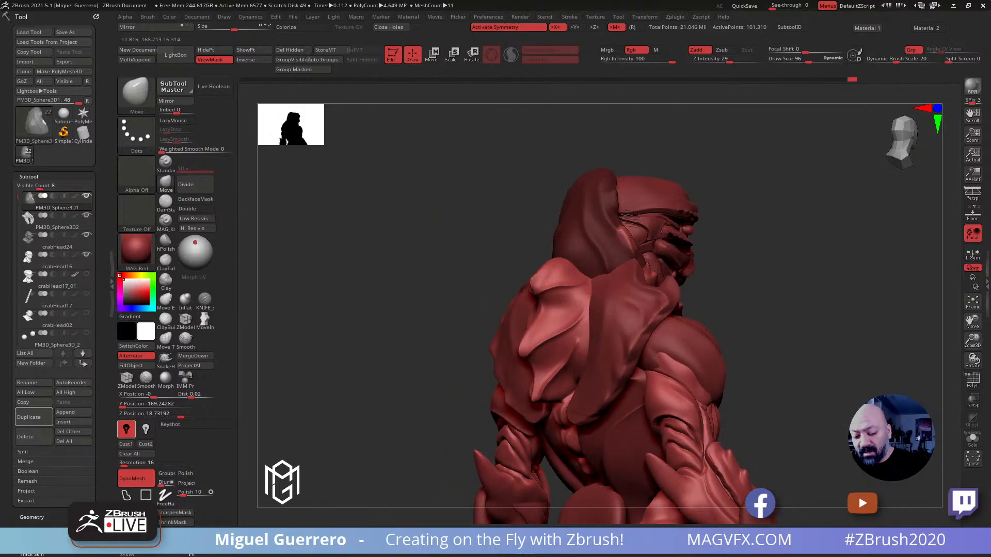
pyautogui.moveTo(455, 200); pyautogui.dragTo(488, 201)
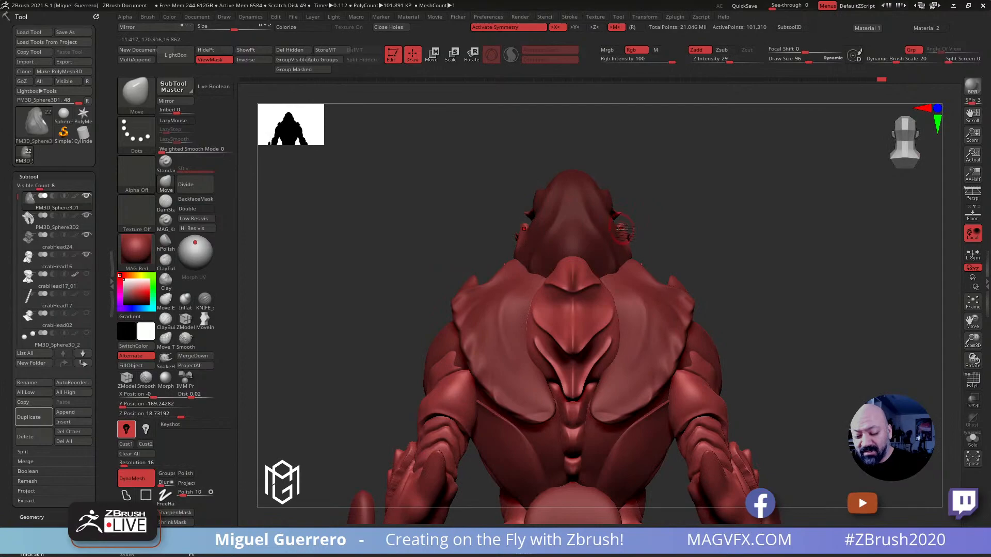
pyautogui.moveTo(442, 219)
pyautogui.mouseDown()
pyautogui.moveTo(464, 261)
pyautogui.moveTo(464, 239)
pyautogui.moveTo(372, 265)
pyautogui.moveTo(407, 244)
pyautogui.moveTo(417, 278)
pyautogui.mouseUp()
# Reshape the head shell beside the neck with the Move brush at draw size 180
pyautogui.moveTo(448, 236)
pyautogui.mouseDown()
pyautogui.moveTo(464, 222)
pyautogui.moveTo(458, 239)
pyautogui.moveTo(484, 226)
pyautogui.moveTo(682, 232)
pyautogui.mouseUp()
pyautogui.hotkey('ctrl', 'h')
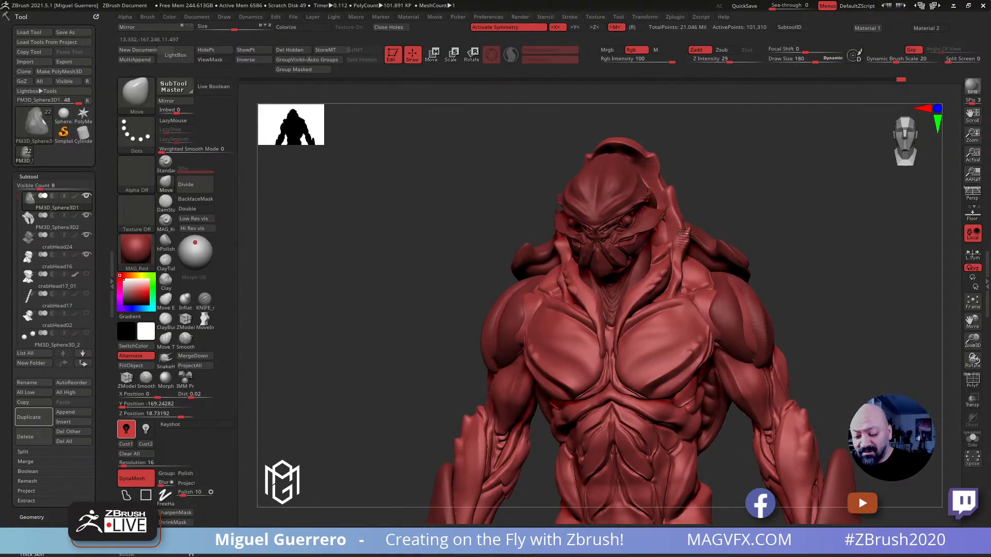
pyautogui.keyDown('shift'); pyautogui.moveTo(465, 211); pyautogui.dragTo(485, 204); pyautogui.keyUp('shift')
pyautogui.moveTo(455, 250); pyautogui.dragTo(621, 261)
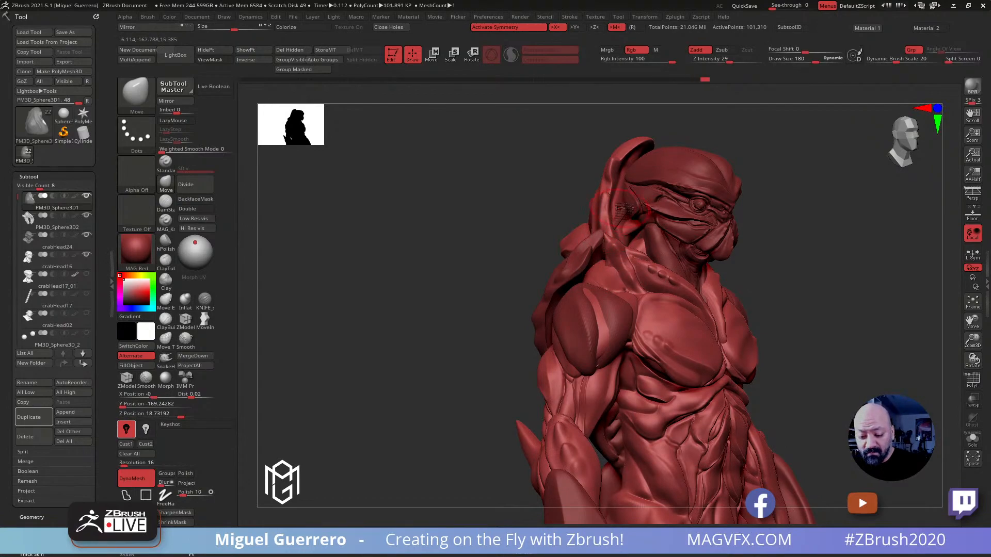
# Select the shoulder shell and reshape its lower tips on the back with the SnakeHook brush at draw sizes 128 and 152
pyautogui.moveTo(511, 201)
pyautogui.mouseDown()
pyautogui.moveTo(540, 186)
pyautogui.moveTo(475, 206)
pyautogui.moveTo(442, 266)
pyautogui.moveTo(464, 274)
pyautogui.mouseUp()
pyautogui.keyDown('alt'); pyautogui.click(581, 315); pyautogui.keyUp('alt')
pyautogui.press('shift')
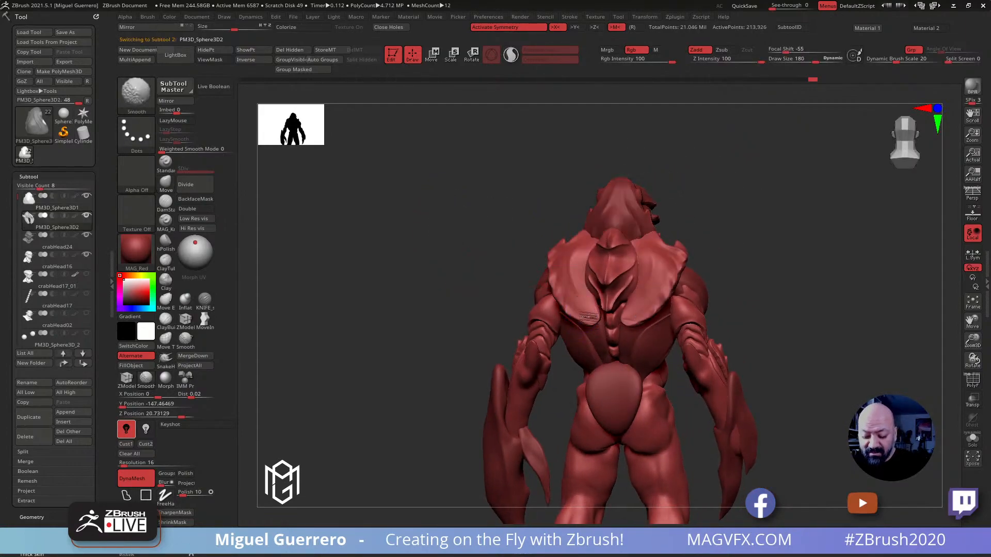
pyautogui.moveTo(465, 254)
pyautogui.mouseDown()
pyautogui.moveTo(480, 265)
pyautogui.moveTo(410, 258)
pyautogui.mouseUp()
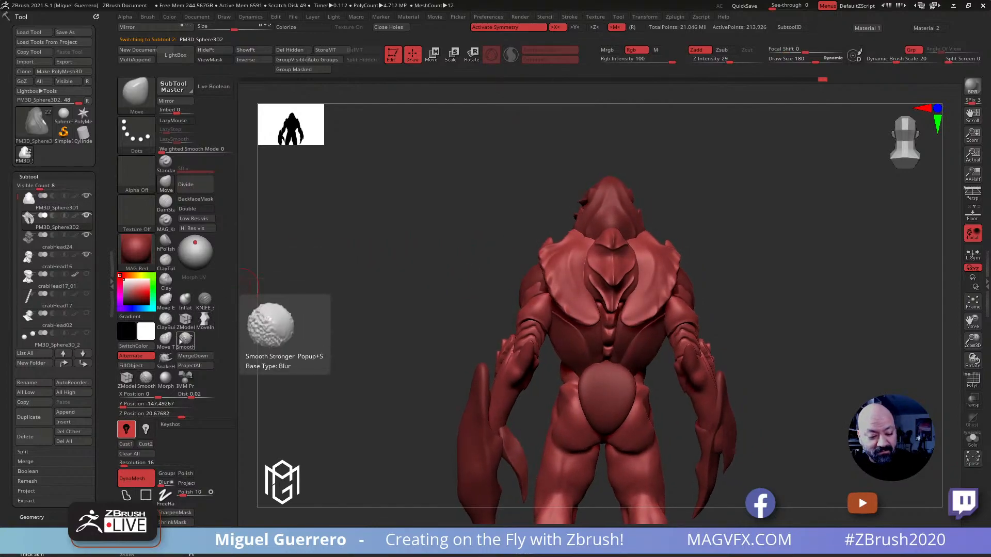
pyautogui.click(164, 361)
pyautogui.moveTo(513, 276); pyautogui.dragTo(507, 289)
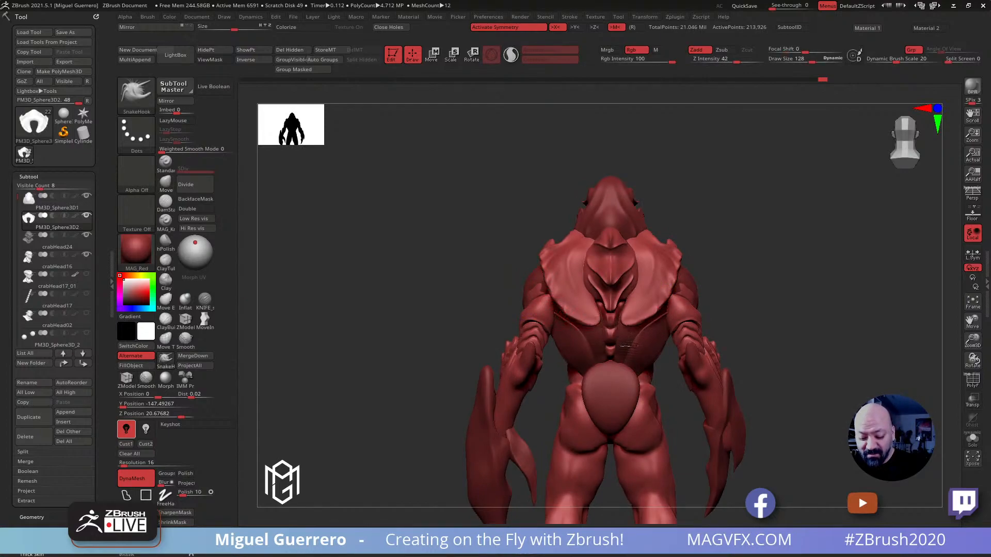
pyautogui.moveTo(596, 317); pyautogui.dragTo(580, 324)
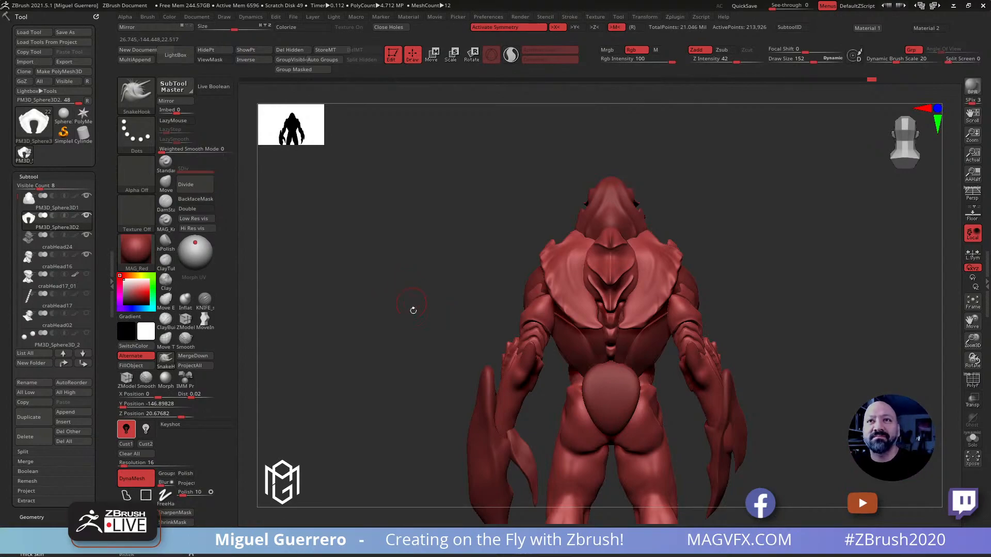
# Reshape the outer edges and lower rim of the shoulder shell with the Move brush at draw size 436
pyautogui.moveTo(429, 312)
pyautogui.keyDown('alt'); pyautogui.mouseDown(button='right')
pyautogui.moveTo(401, 277)
pyautogui.moveTo(413, 289)
pyautogui.mouseUp(button='right'); pyautogui.keyUp('alt')
pyautogui.press(']')
pyautogui.press(']')
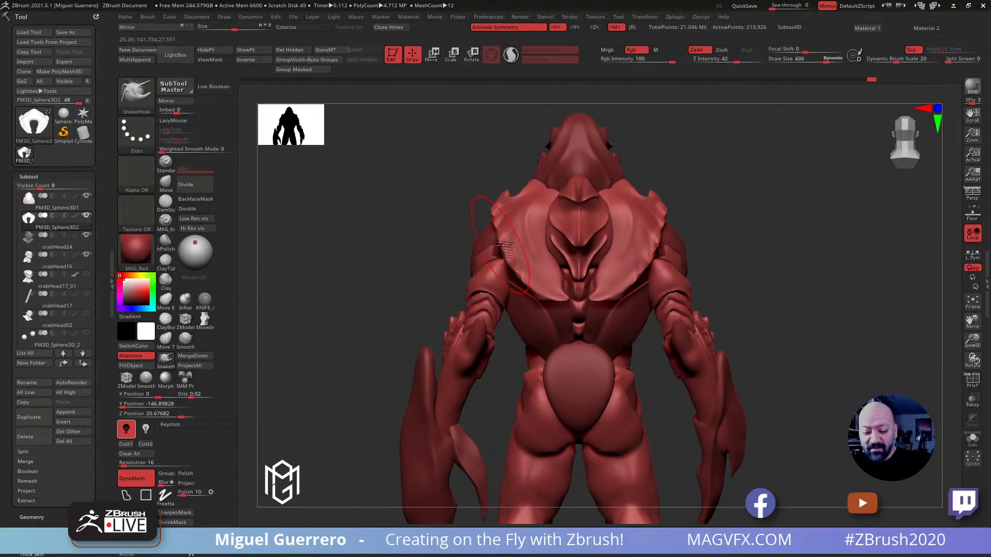
pyautogui.press('b')
pyautogui.press('m')
pyautogui.press('v')
pyautogui.moveTo(509, 244); pyautogui.dragTo(497, 240)
pyautogui.moveTo(526, 281); pyautogui.dragTo(532, 282)
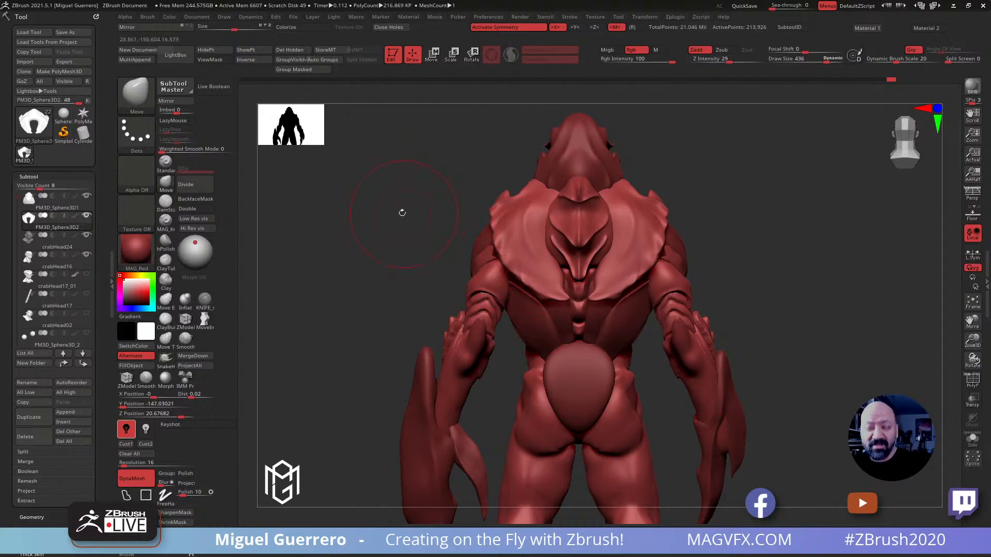
# Select the head shell and carve a small notch into its rear lower rim above the spine plate with the KNIFE brush at draw size 76
pyautogui.moveTo(384, 227)
pyautogui.mouseDown()
pyautogui.moveTo(398, 237)
pyautogui.moveTo(482, 220)
pyautogui.moveTo(601, 260)
pyautogui.mouseUp()
pyautogui.keyDown('alt'); pyautogui.click(607, 243); pyautogui.keyUp('alt')
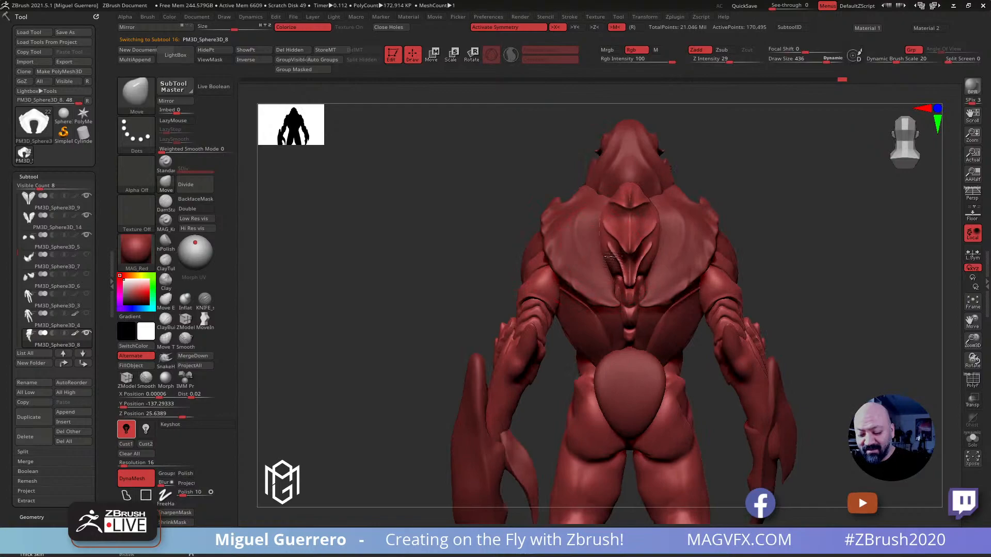
pyautogui.moveTo(464, 173); pyautogui.dragTo(500, 173)
pyautogui.keyDown('alt'); pyautogui.click(649, 183); pyautogui.keyUp('alt')
pyautogui.moveTo(556, 195); pyautogui.dragTo(531, 194)
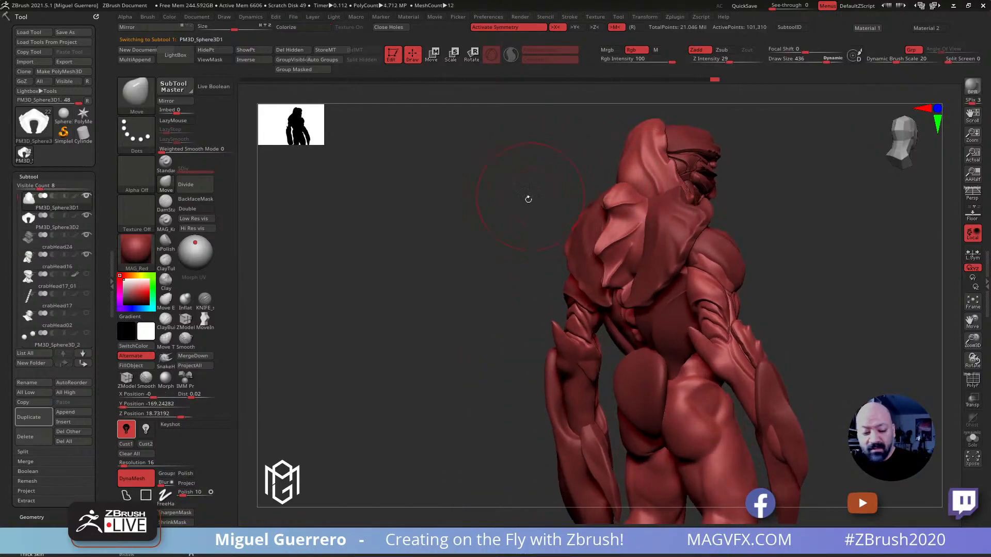
pyautogui.click(206, 301)
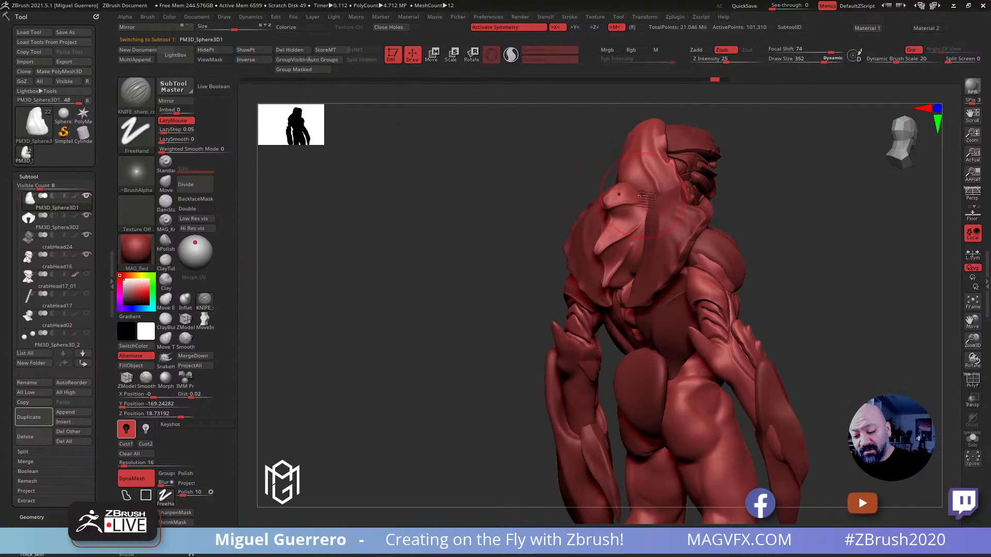
pyautogui.press('[')
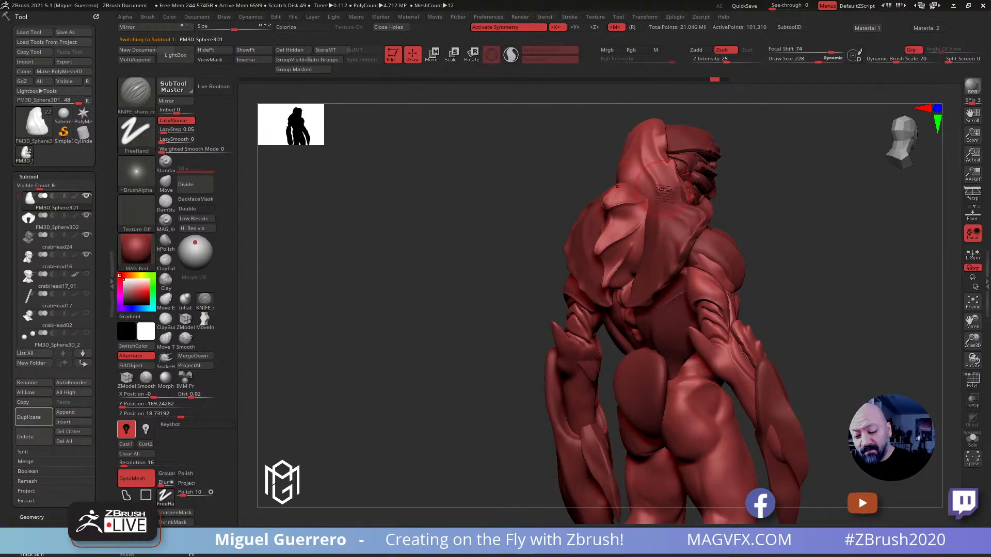
pyautogui.moveTo(586, 173); pyautogui.dragTo(532, 162)
pyautogui.press('[')
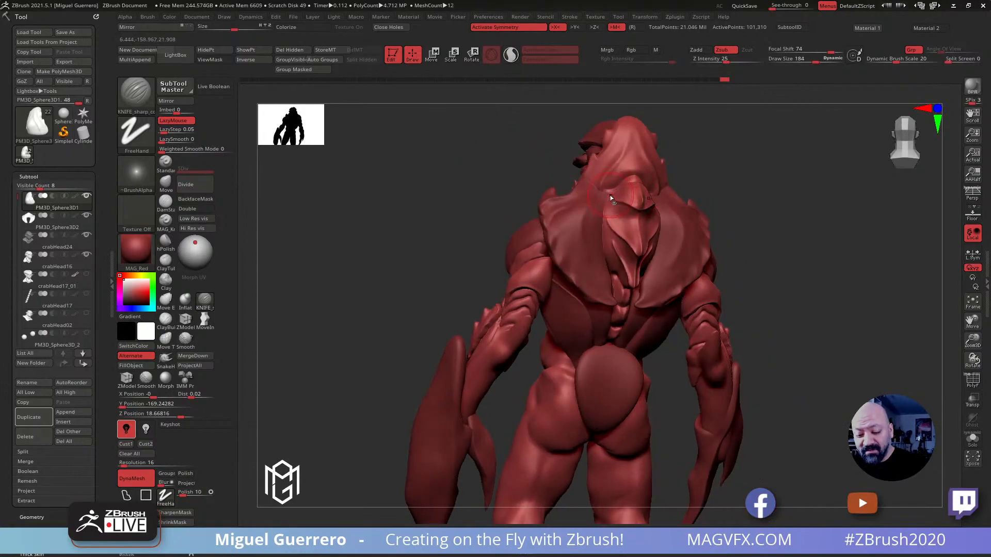
pyautogui.moveTo(472, 160)
pyautogui.keyDown('alt'); pyautogui.mouseDown()
pyautogui.moveTo(459, 207)
pyautogui.moveTo(442, 221)
pyautogui.moveTo(402, 222)
pyautogui.mouseUp(); pyautogui.keyUp('alt')
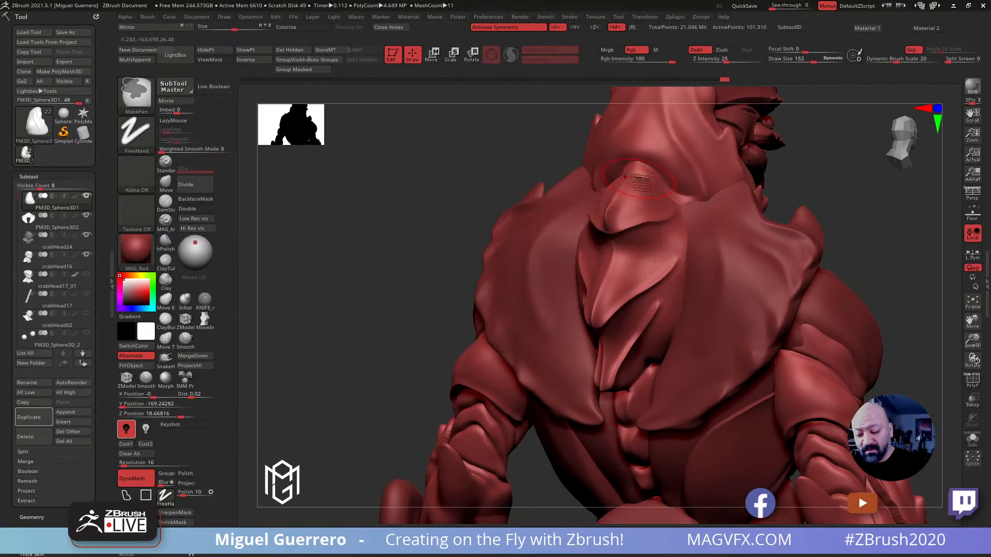
pyautogui.press('ctrl')
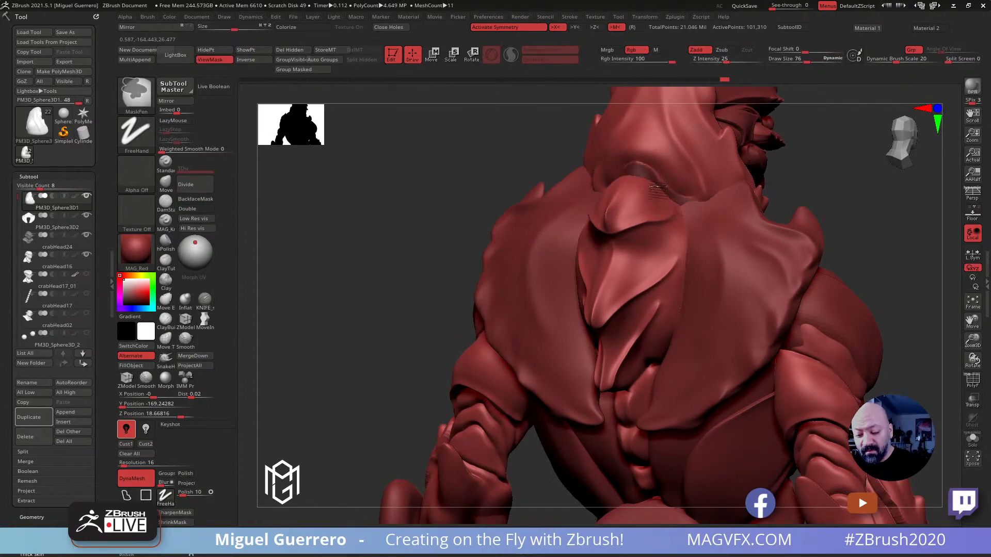
# Set the subtool list's Visible Count to 6 and adjust the head shell's rear rim with the Move brush at draw size 272
pyautogui.moveTo(15, 198)
pyautogui.mouseDown()
pyautogui.moveTo(10, 311)
pyautogui.moveTo(22, 188)
pyautogui.moveTo(76, 191)
pyautogui.moveTo(32, 187)
pyautogui.mouseUp()
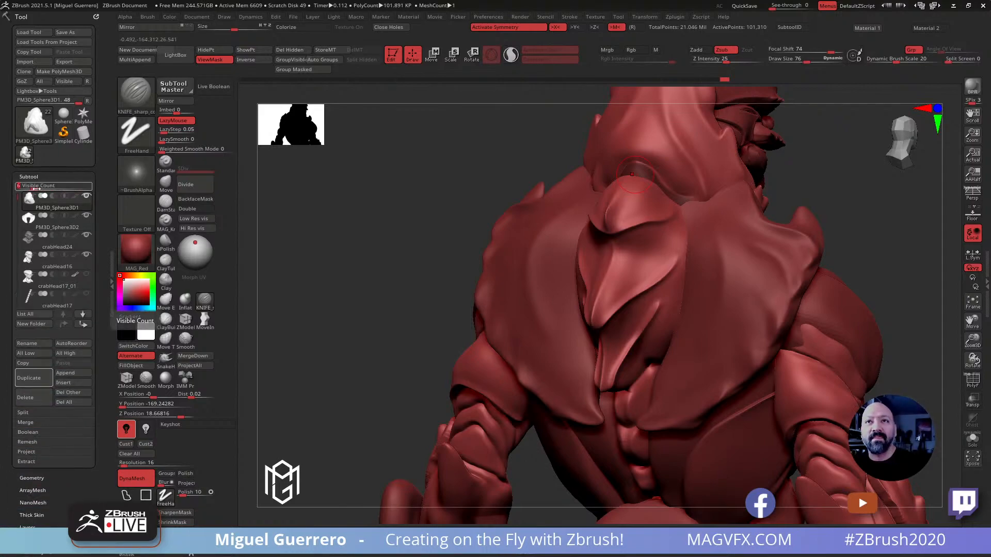
pyautogui.moveTo(393, 195)
pyautogui.mouseDown()
pyautogui.moveTo(435, 213)
pyautogui.moveTo(415, 232)
pyautogui.moveTo(340, 220)
pyautogui.mouseUp()
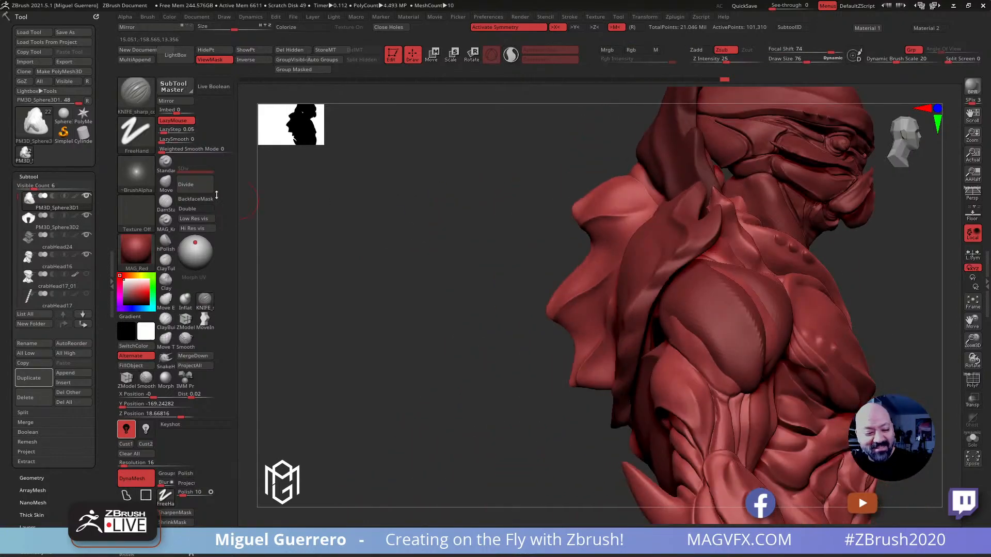
pyautogui.click(166, 183)
pyautogui.press('s')
pyautogui.moveTo(624, 179); pyautogui.dragTo(652, 184)
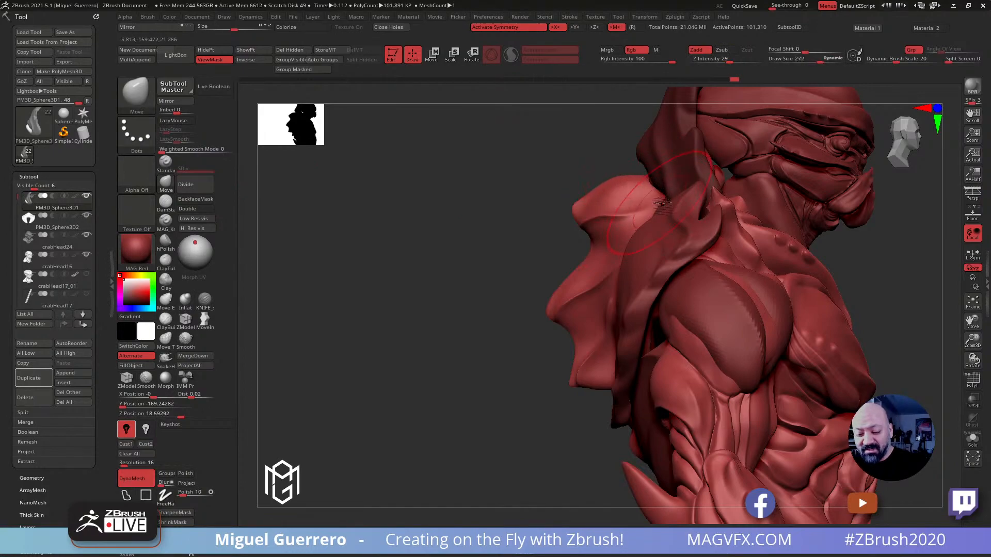
pyautogui.moveTo(448, 165)
pyautogui.mouseDown()
pyautogui.moveTo(519, 169)
pyautogui.moveTo(438, 166)
pyautogui.mouseUp()
pyautogui.moveTo(602, 188); pyautogui.dragTo(593, 180)
# Select the spine plate on the back and reshape its upper end under the head shell with the Move brush at draw sizes 272 and 200
pyautogui.moveTo(451, 173)
pyautogui.mouseDown()
pyautogui.moveTo(436, 174)
pyautogui.moveTo(441, 208)
pyautogui.moveTo(476, 210)
pyautogui.mouseUp()
pyautogui.keyDown('alt'); pyautogui.click(572, 205); pyautogui.keyUp('alt')
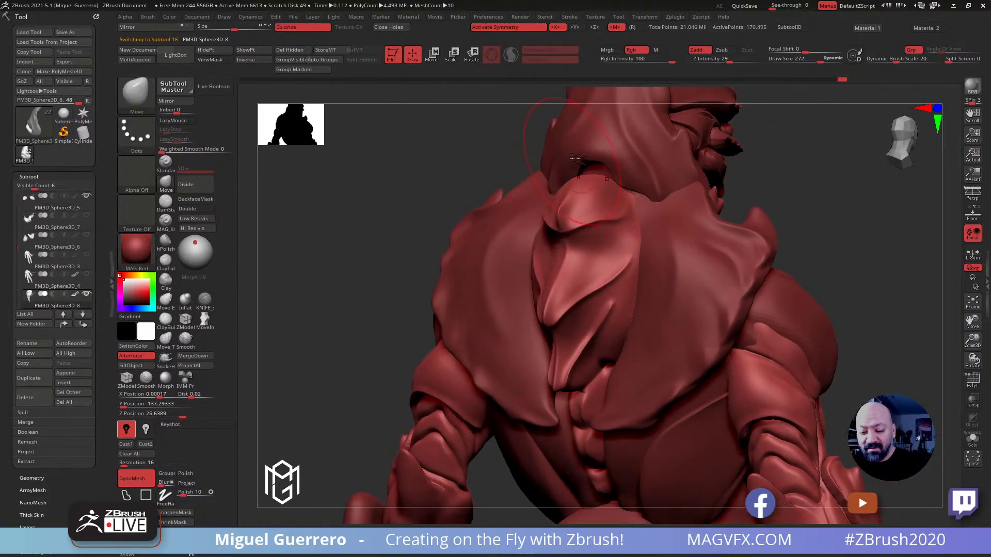
pyautogui.keyDown('alt'); pyautogui.click(570, 163); pyautogui.keyUp('alt')
pyautogui.keyDown('alt'); pyautogui.click(563, 201); pyautogui.keyUp('alt')
pyautogui.moveTo(416, 217); pyautogui.dragTo(385, 218)
pyautogui.moveTo(379, 155); pyautogui.dragTo(381, 189)
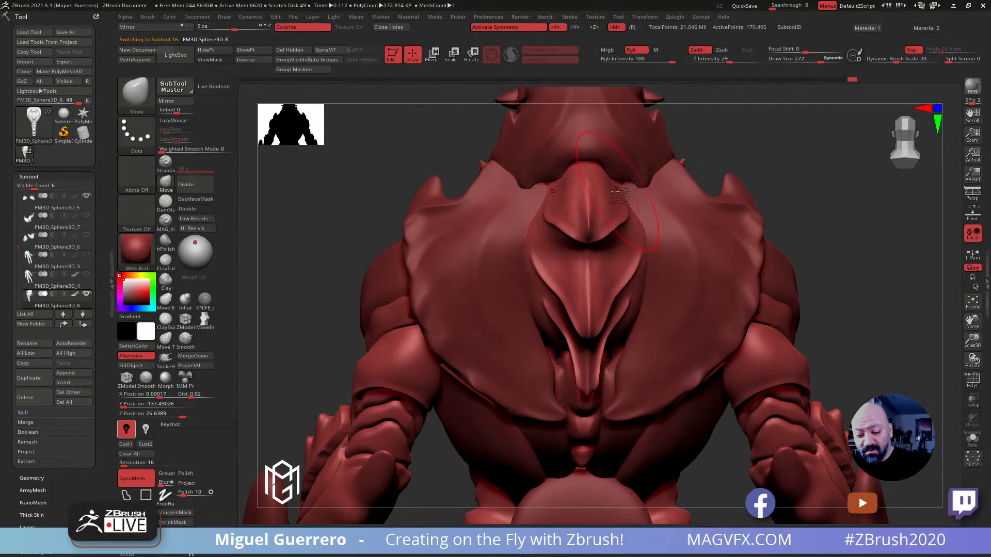
pyautogui.press('[')
pyautogui.press('[')
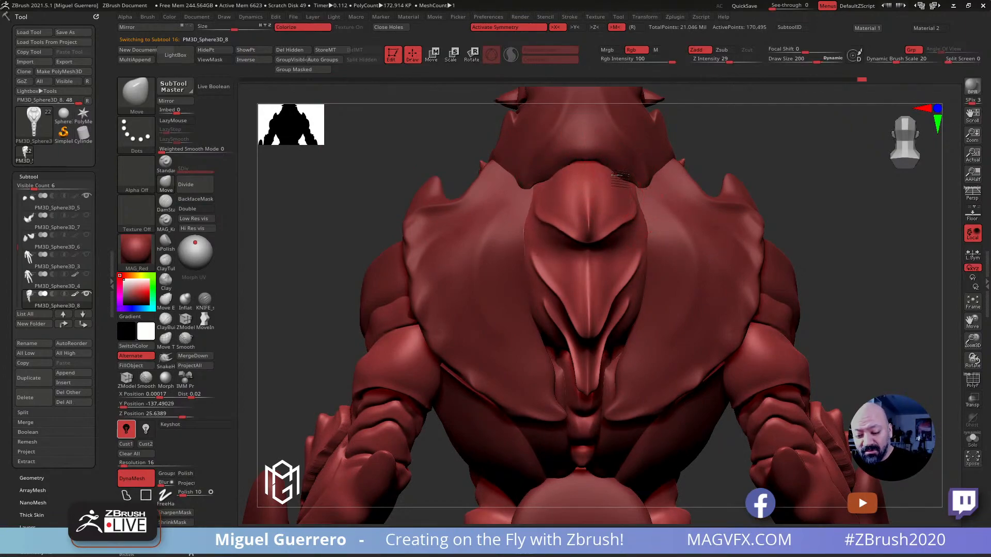
pyautogui.moveTo(404, 140); pyautogui.dragTo(600, 164)
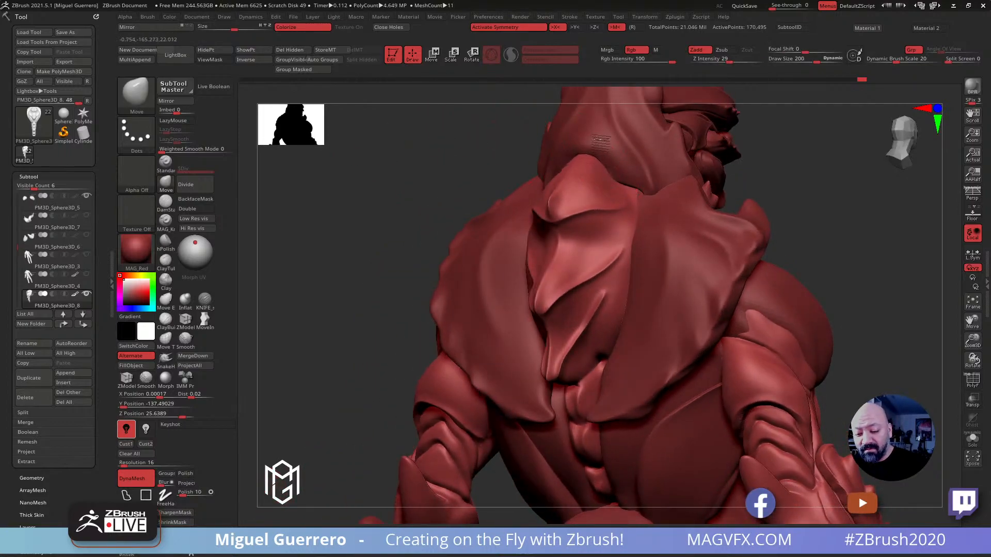
pyautogui.moveTo(413, 231); pyautogui.dragTo(387, 253)
# Carve the upper edge of the spine plate with the KNIFE brush at draw size 72
pyautogui.click(205, 300)
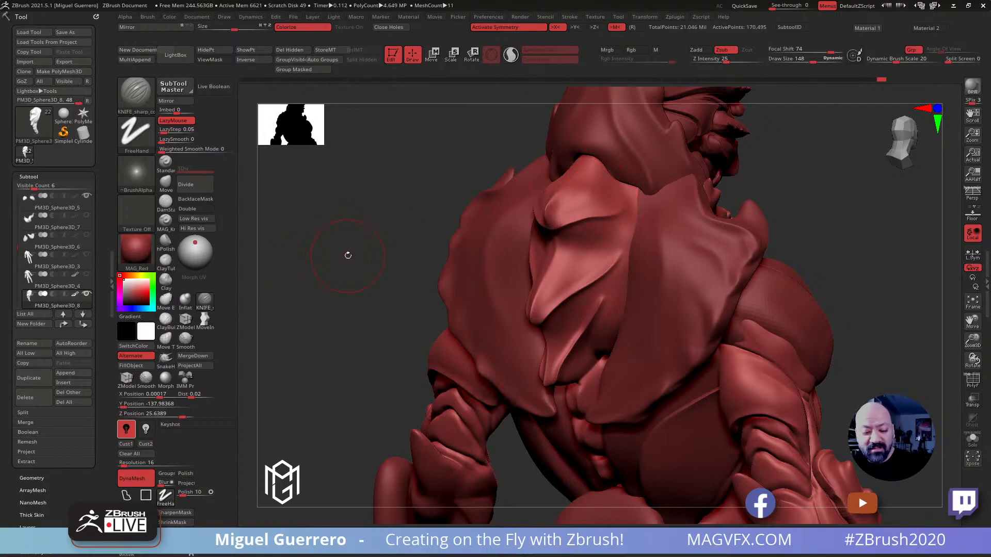
pyautogui.moveTo(345, 254); pyautogui.dragTo(456, 228)
pyautogui.press('[')
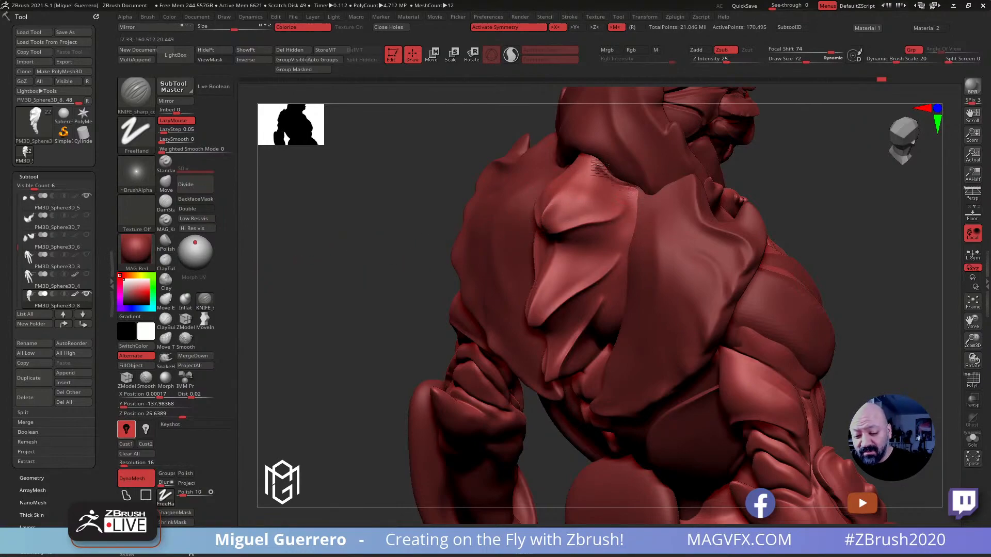
pyautogui.moveTo(459, 146)
pyautogui.mouseDown()
pyautogui.moveTo(433, 160)
pyautogui.moveTo(557, 171)
pyautogui.mouseUp()
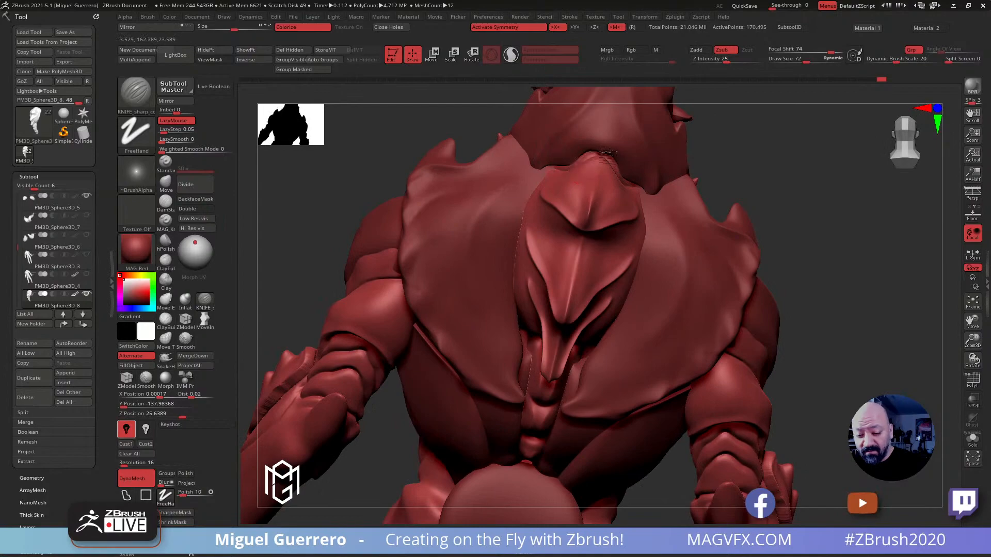
pyautogui.moveTo(798, 199); pyautogui.dragTo(766, 178)
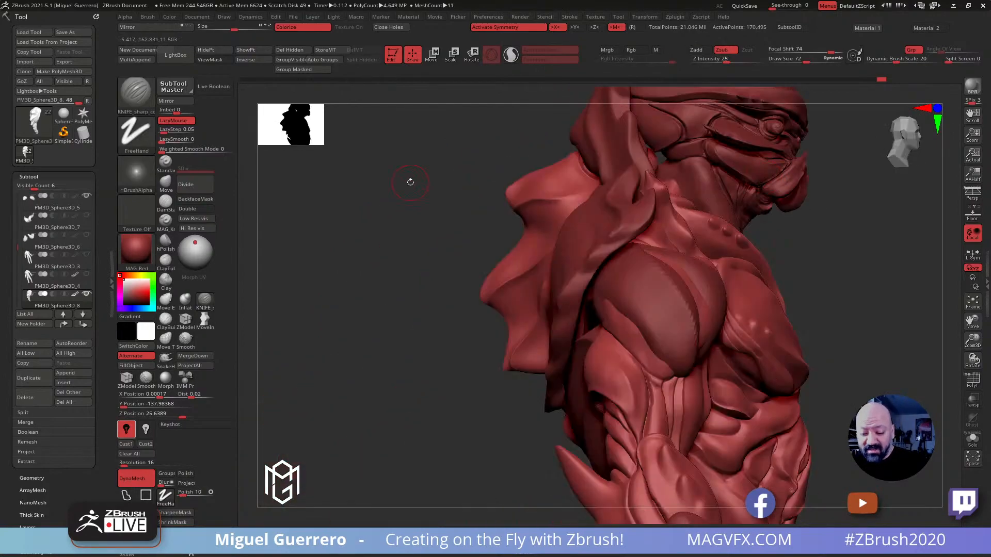
pyautogui.moveTo(384, 297)
pyautogui.mouseDown()
pyautogui.moveTo(413, 289)
pyautogui.moveTo(377, 310)
pyautogui.moveTo(390, 329)
pyautogui.mouseUp()
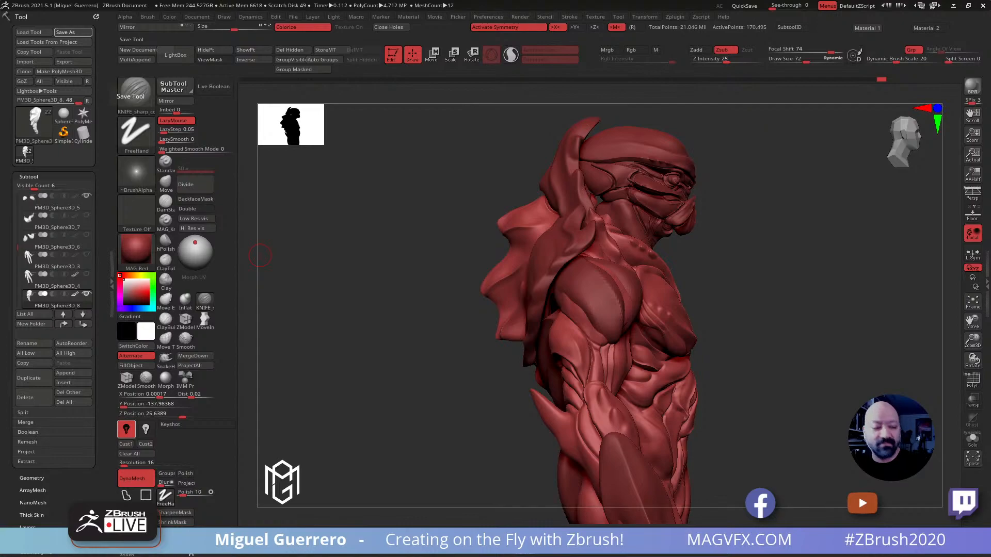
# Select the large outer claw on the creature's left arm and shift it downward with the transform gizmo
pyautogui.moveTo(420, 267); pyautogui.dragTo(453, 266)
pyautogui.keyDown('alt'); pyautogui.click(521, 309); pyautogui.keyUp('alt')
pyautogui.keyDown('alt'); pyautogui.moveTo(453, 331); pyautogui.dragTo(437, 241); pyautogui.keyUp('alt')
pyautogui.keyDown('alt'); pyautogui.moveTo(513, 325); pyautogui.dragTo(489, 284); pyautogui.keyUp('alt')
pyautogui.click(433, 56)
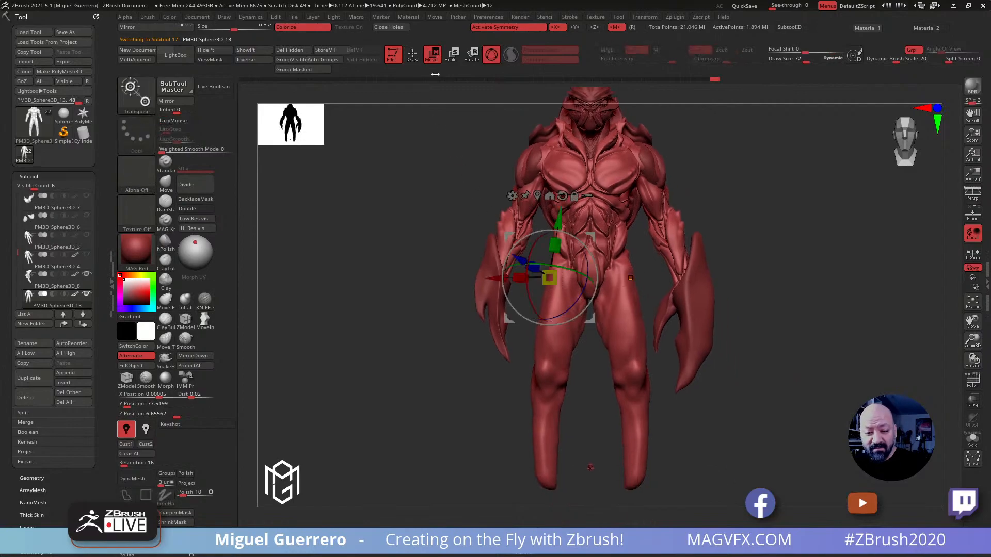
pyautogui.click(412, 56)
pyautogui.keyDown('alt'); pyautogui.click(688, 324); pyautogui.keyUp('alt')
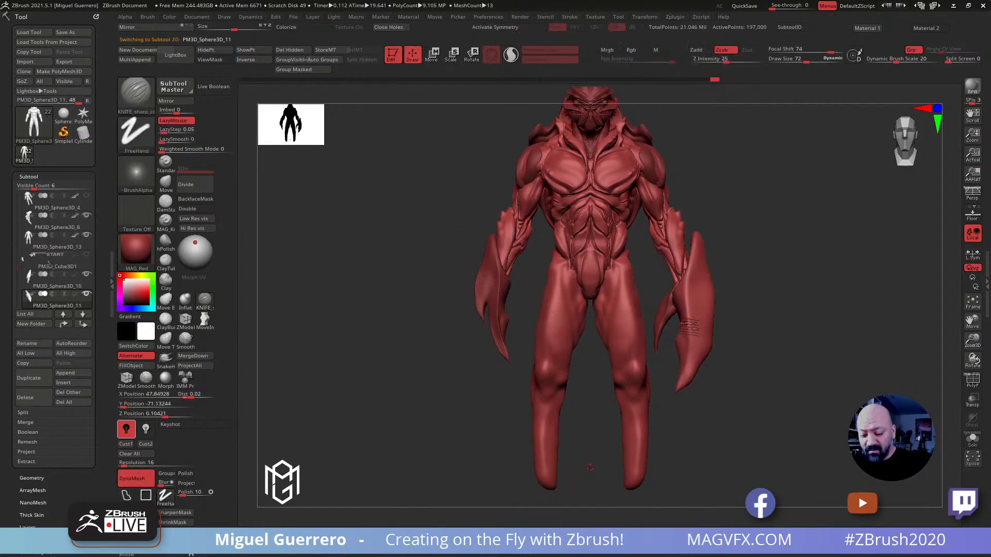
pyautogui.click(432, 54)
pyautogui.moveTo(472, 240); pyautogui.dragTo(459, 255)
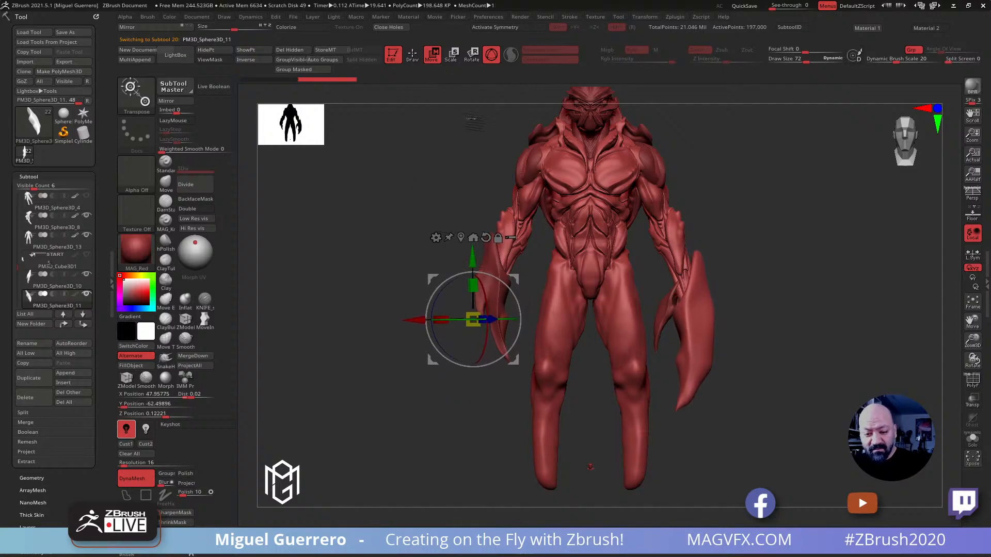
# Activate symmetry and recentre the transform gizmo with reset orientation on the left arm's outer claw
pyautogui.press('x')
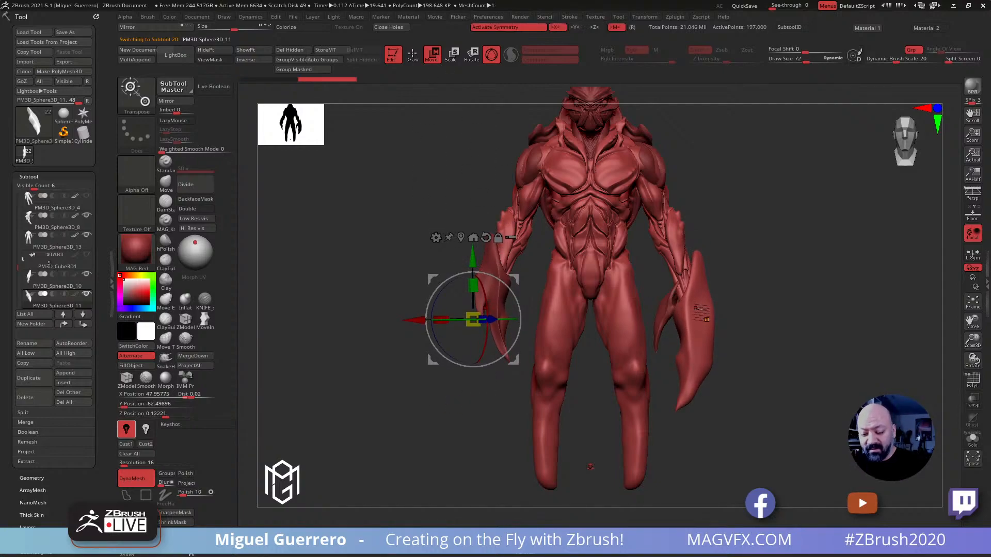
pyautogui.click(695, 306)
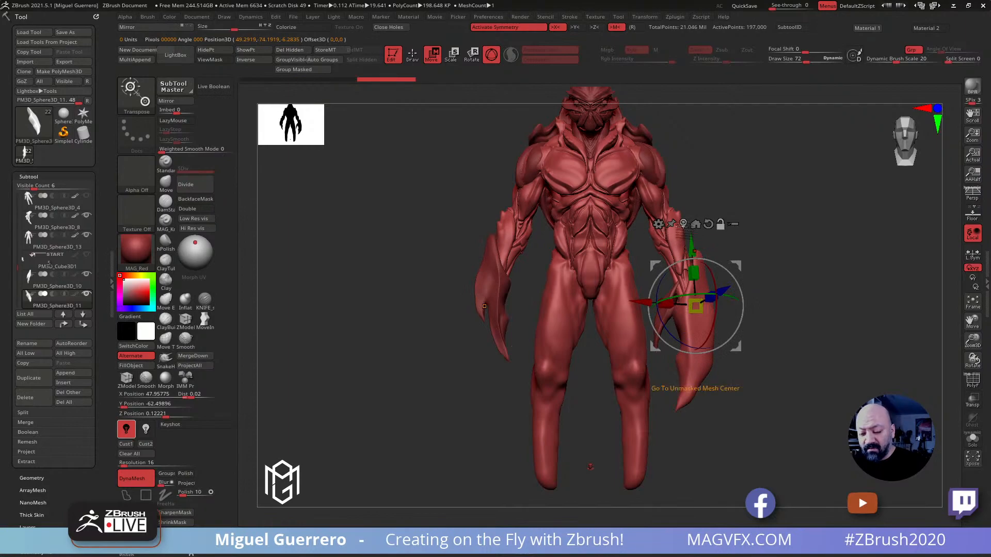
pyautogui.moveTo(696, 306); pyautogui.dragTo(693, 331)
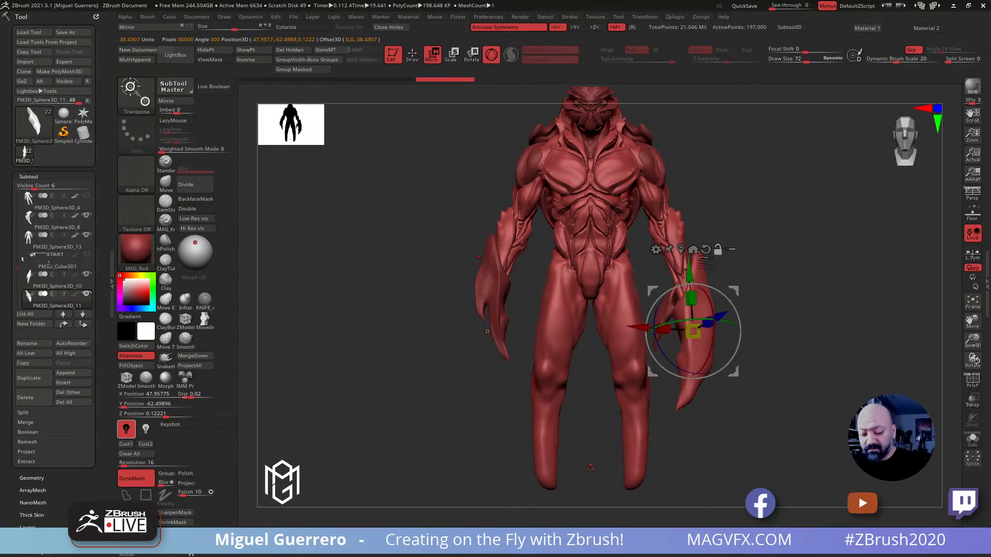
pyautogui.click(705, 249)
pyautogui.click(413, 55)
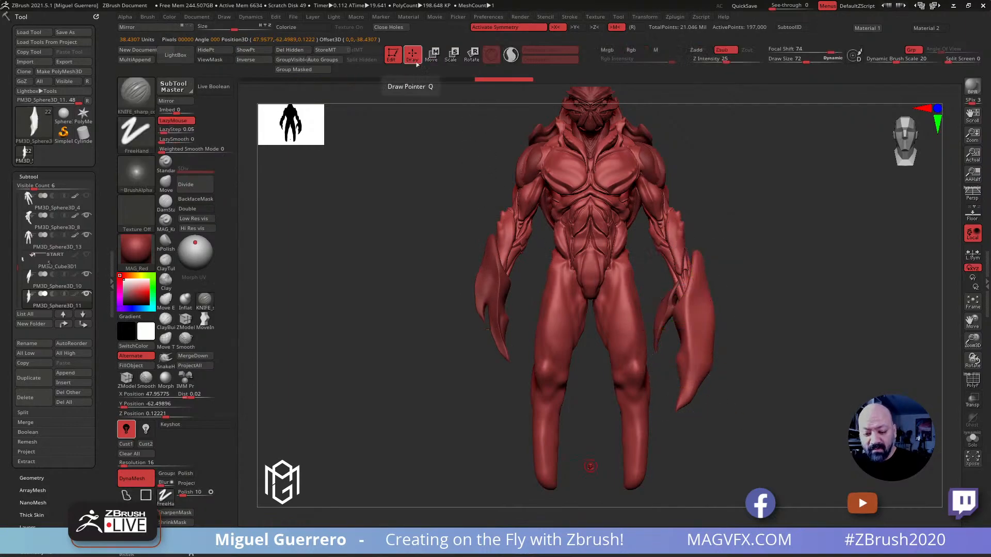
# Lower the small inner claw on the creature's left arm and the claw on its right arm with the transform gizmo
pyautogui.keyDown('alt'); pyautogui.click(624, 239); pyautogui.keyUp('alt')
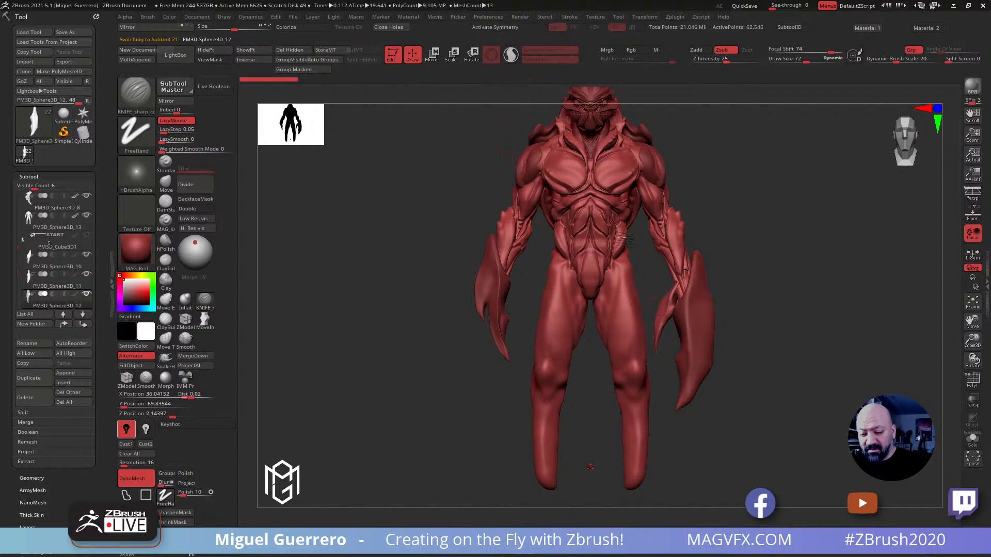
pyautogui.click(431, 56)
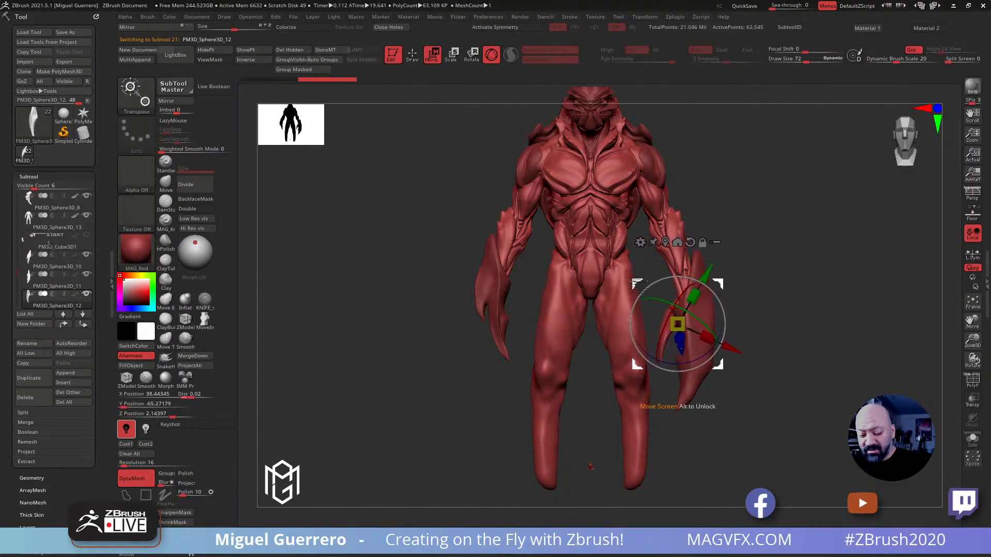
pyautogui.keyDown('alt'); pyautogui.click(495, 289); pyautogui.keyUp('alt')
pyautogui.press('q')
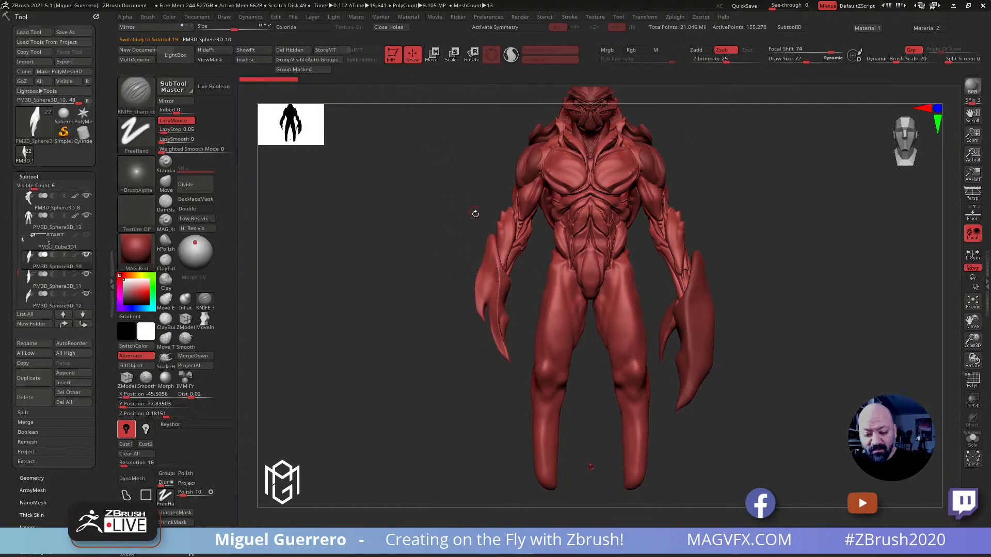
pyautogui.press('w')
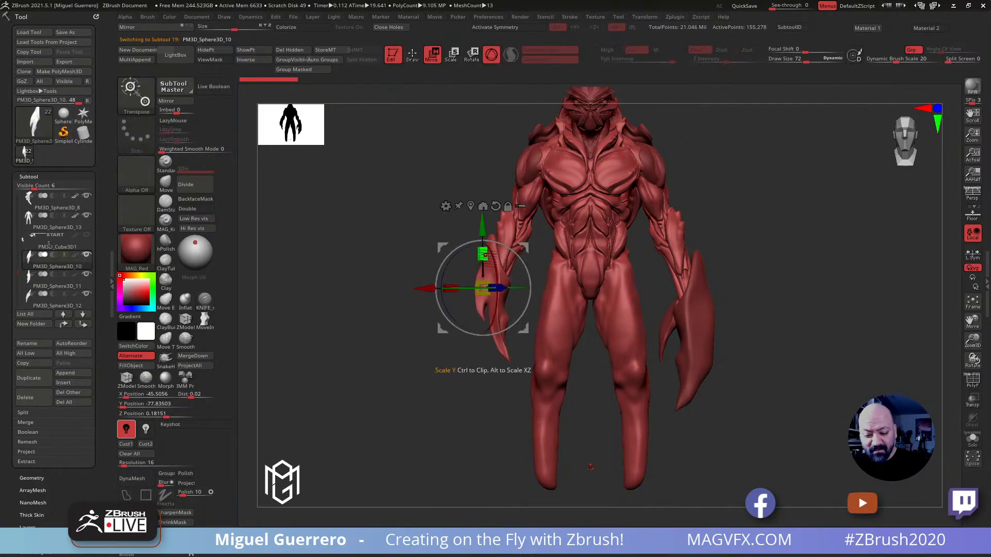
pyautogui.moveTo(482, 227); pyautogui.dragTo(482, 240)
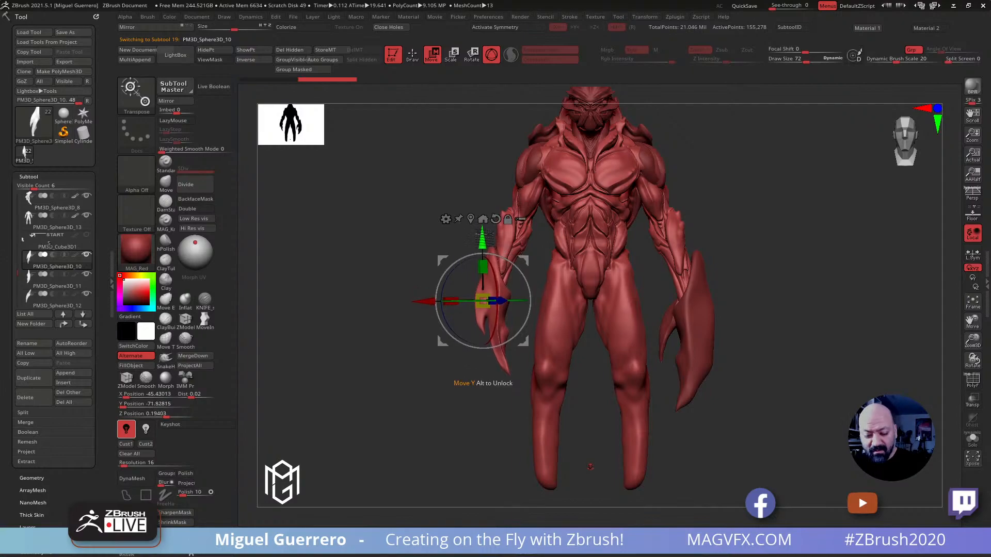
# Select the body and nudge its wrist area beside the claw with the Move brush at draw size 408
pyautogui.keyDown('alt'); pyautogui.click(572, 196); pyautogui.keyUp('alt')
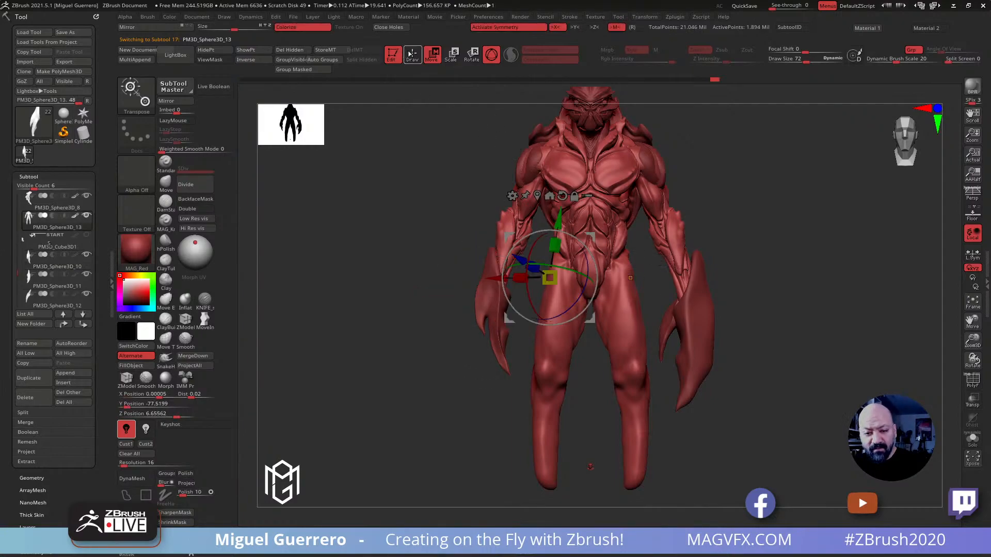
pyautogui.click(411, 54)
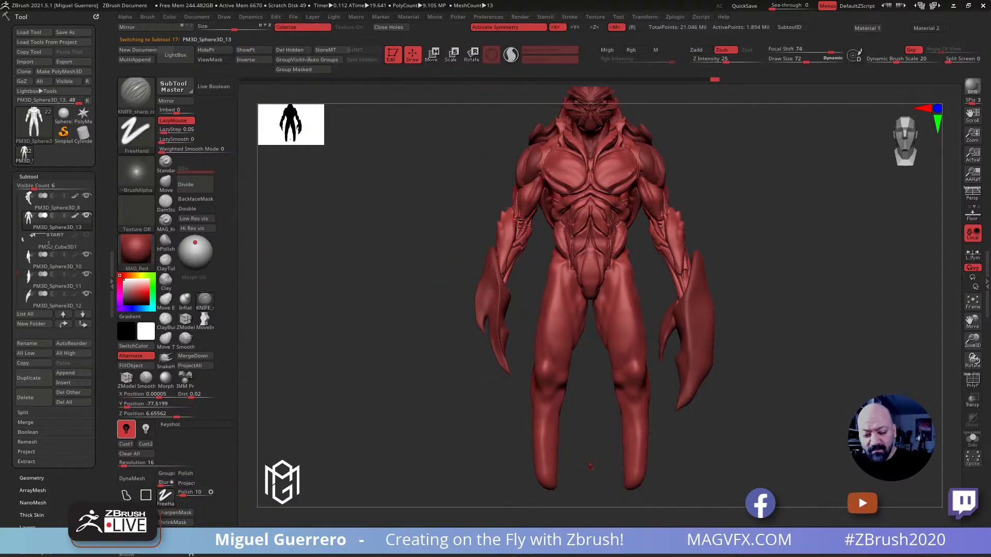
pyautogui.click(971, 439)
pyautogui.click(972, 439)
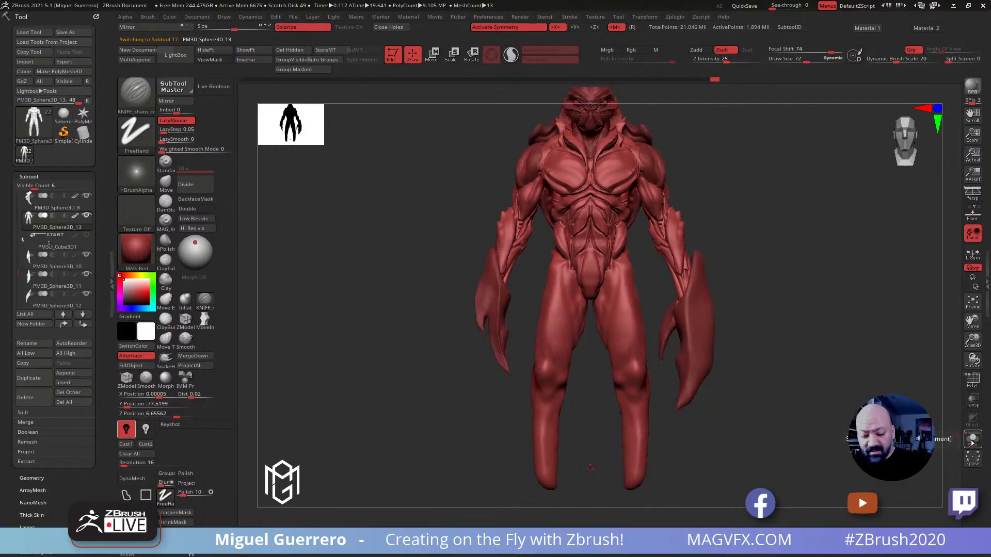
pyautogui.click(165, 182)
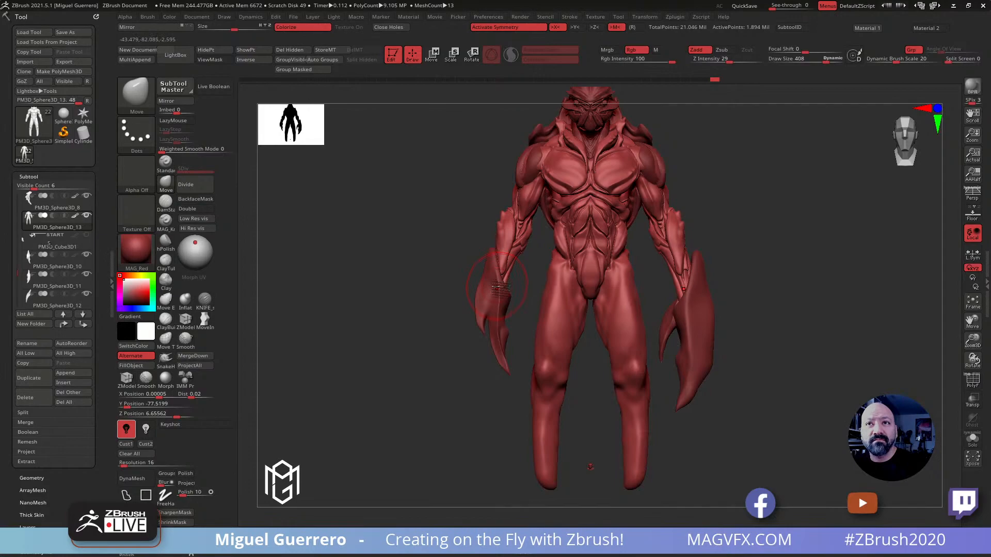
pyautogui.moveTo(499, 290); pyautogui.dragTo(499, 289)
# Shape the elbow spikes from the side with the Move brush at draw size 240 and smooth around their base
pyautogui.moveTo(402, 256)
pyautogui.mouseDown()
pyautogui.moveTo(461, 263)
pyautogui.moveTo(447, 234)
pyautogui.mouseUp()
pyautogui.press('[')
pyautogui.press('[')
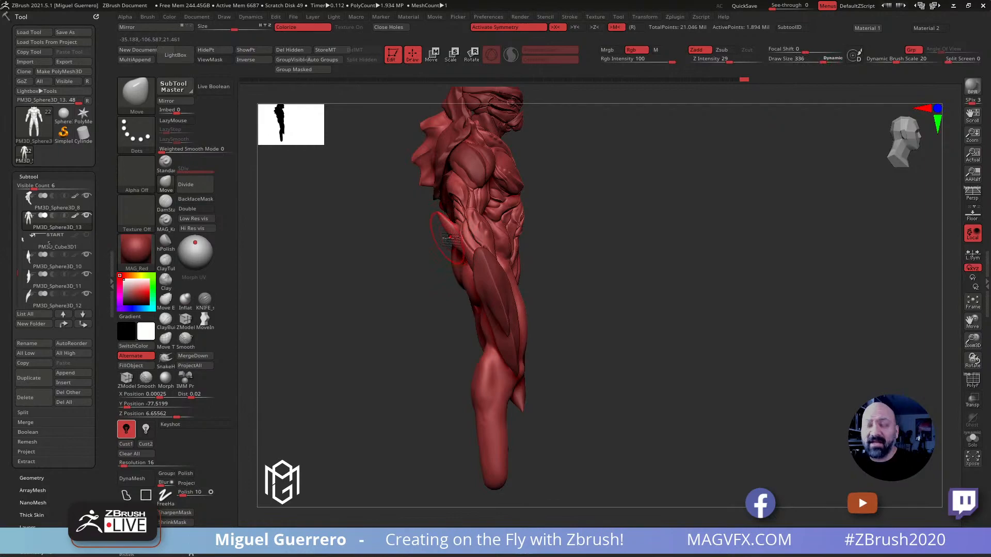
pyautogui.press('[')
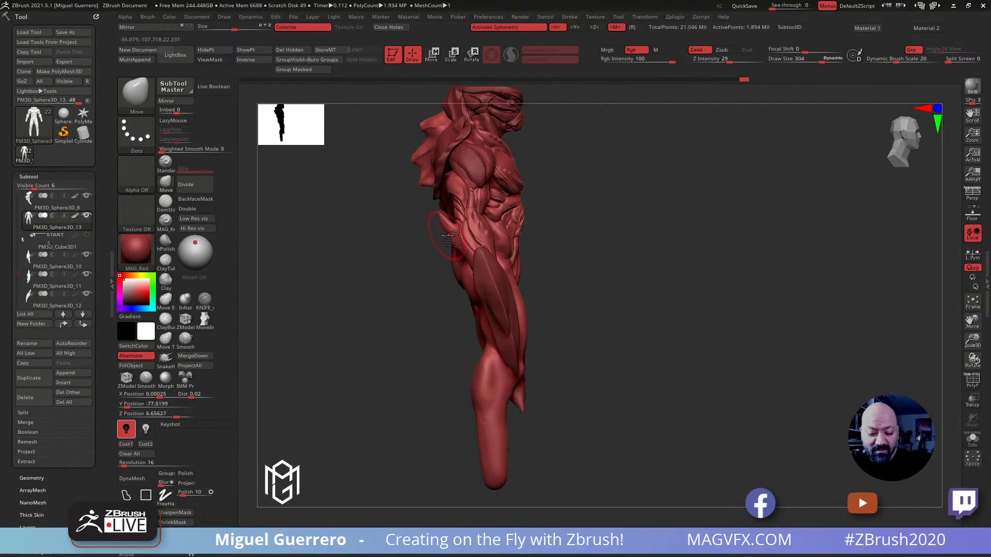
pyautogui.press('[')
pyautogui.moveTo(408, 242)
pyautogui.mouseDown(button='right')
pyautogui.moveTo(387, 252)
pyautogui.moveTo(411, 239)
pyautogui.moveTo(398, 260)
pyautogui.moveTo(438, 235)
pyautogui.mouseUp(button='right')
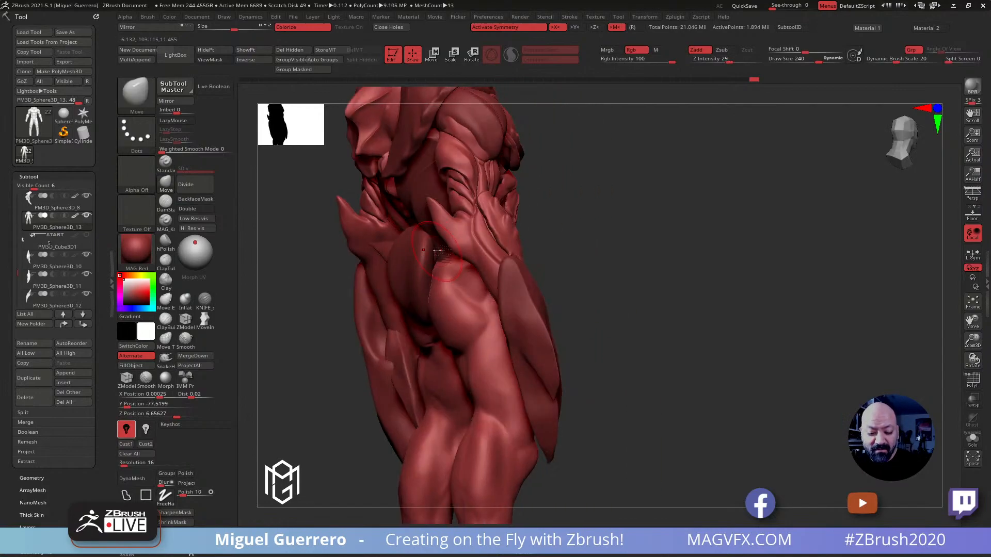
pyautogui.press('shift')
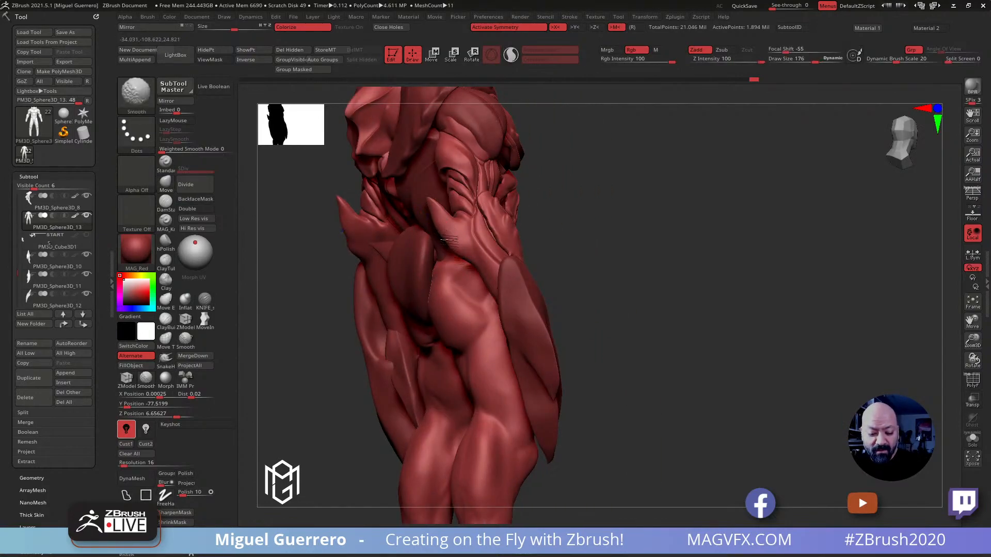
pyautogui.keyDown('shift'); pyautogui.moveTo(450, 239); pyautogui.dragTo(475, 249); pyautogui.keyUp('shift')
# Refine the elbow and outer forearm contours from behind with the Move brush at draw size 228
pyautogui.moveTo(594, 297); pyautogui.dragTo(593, 264, button='right')
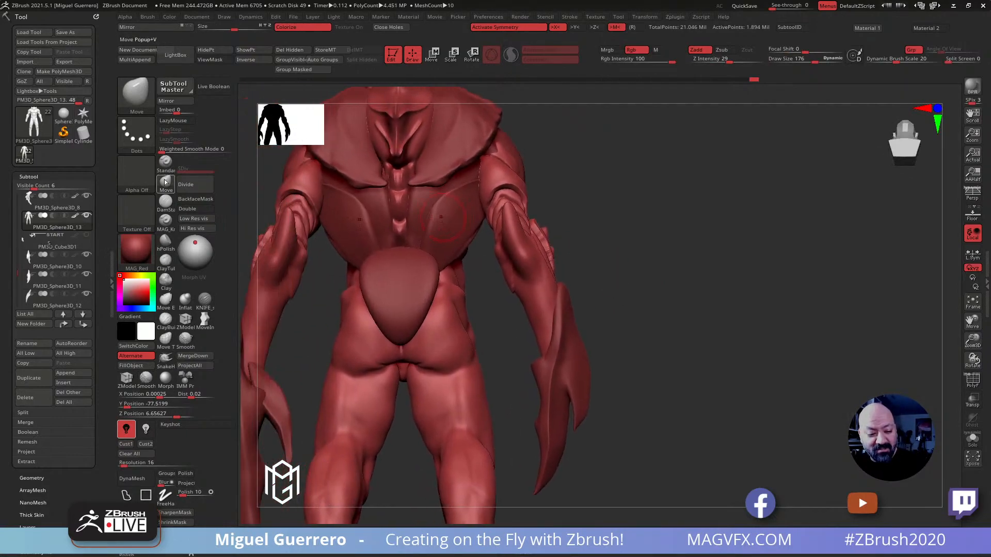
pyautogui.moveTo(534, 238)
pyautogui.mouseDown()
pyautogui.moveTo(513, 254)
pyautogui.moveTo(528, 240)
pyautogui.mouseUp()
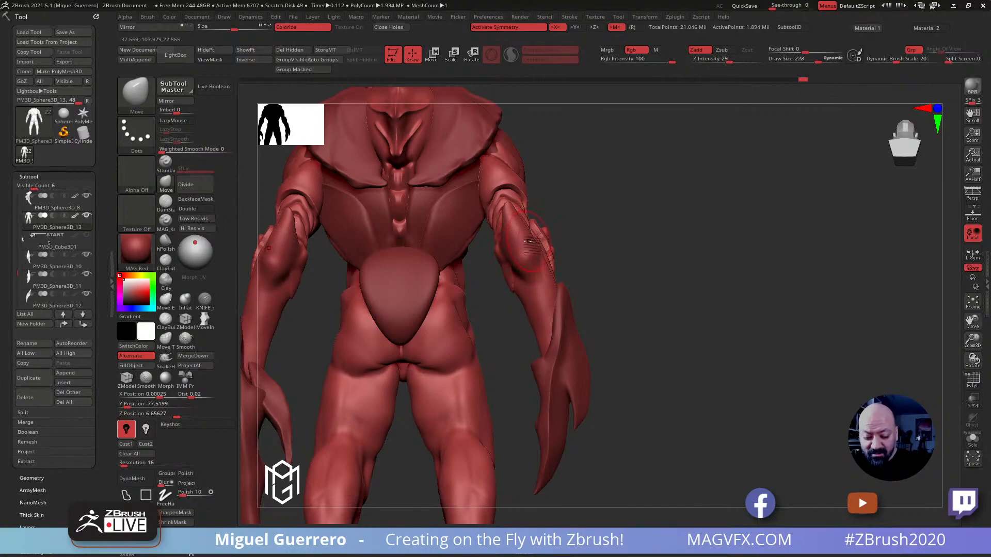
pyautogui.moveTo(615, 308); pyautogui.dragTo(550, 305)
pyautogui.keyDown('shift'); pyautogui.moveTo(514, 263); pyautogui.dragTo(524, 266); pyautogui.keyUp('shift')
pyautogui.moveTo(330, 224); pyautogui.dragTo(454, 250)
pyautogui.moveTo(518, 293); pyautogui.dragTo(500, 256)
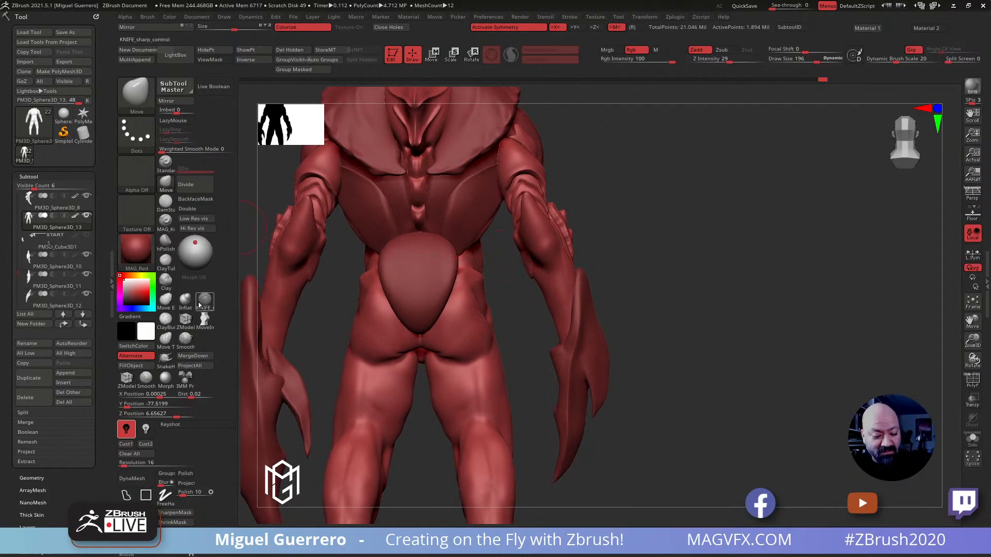
# Carve along the back of the forearm below the elbow with the KNIFE brush
pyautogui.click(200, 304)
pyautogui.moveTo(547, 273); pyautogui.dragTo(574, 322)
pyautogui.moveTo(518, 305); pyautogui.dragTo(479, 299)
# Isolate two round spots on the back of the elbow with an inverted, softened mask
pyautogui.moveTo(549, 227)
pyautogui.mouseDown()
pyautogui.moveTo(566, 304)
pyautogui.moveTo(457, 303)
pyautogui.moveTo(488, 304)
pyautogui.moveTo(452, 268)
pyautogui.moveTo(436, 284)
pyautogui.moveTo(520, 259)
pyautogui.moveTo(552, 270)
pyautogui.moveTo(532, 258)
pyautogui.mouseUp()
pyautogui.keyDown('ctrl'); pyautogui.click(667, 301); pyautogui.keyUp('ctrl')
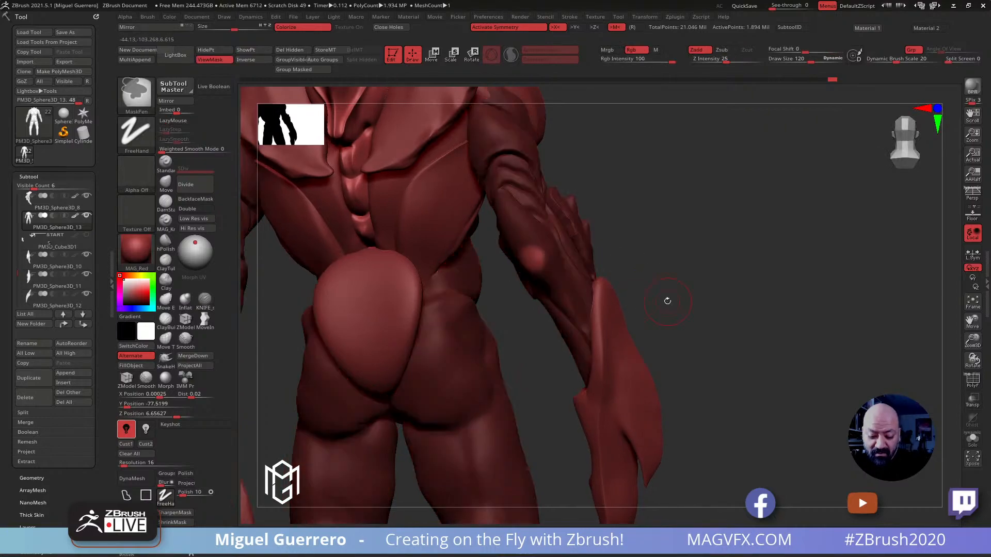
pyautogui.moveTo(682, 308); pyautogui.dragTo(675, 284)
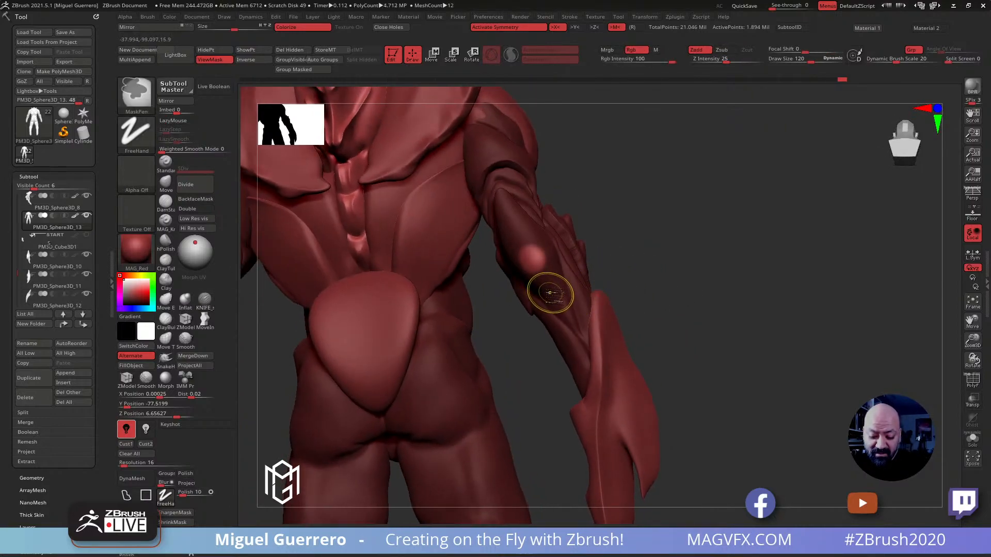
pyautogui.keyDown('ctrl'); pyautogui.keyDown('alt'); pyautogui.moveTo(554, 293); pyautogui.dragTo(556, 292); pyautogui.keyUp('alt'); pyautogui.keyUp('ctrl')
pyautogui.keyDown('ctrl'); pyautogui.click(708, 341); pyautogui.keyUp('ctrl')
pyautogui.keyDown('ctrl'); pyautogui.click(707, 347); pyautogui.keyUp('ctrl')
pyautogui.moveTo(708, 348); pyautogui.dragTo(627, 369)
pyautogui.moveTo(370, 272); pyautogui.dragTo(449, 287)
# Swell the two unmasked elbow spots into bumps with the Inflat brush at draw sizes 144 and 160
pyautogui.click(183, 301)
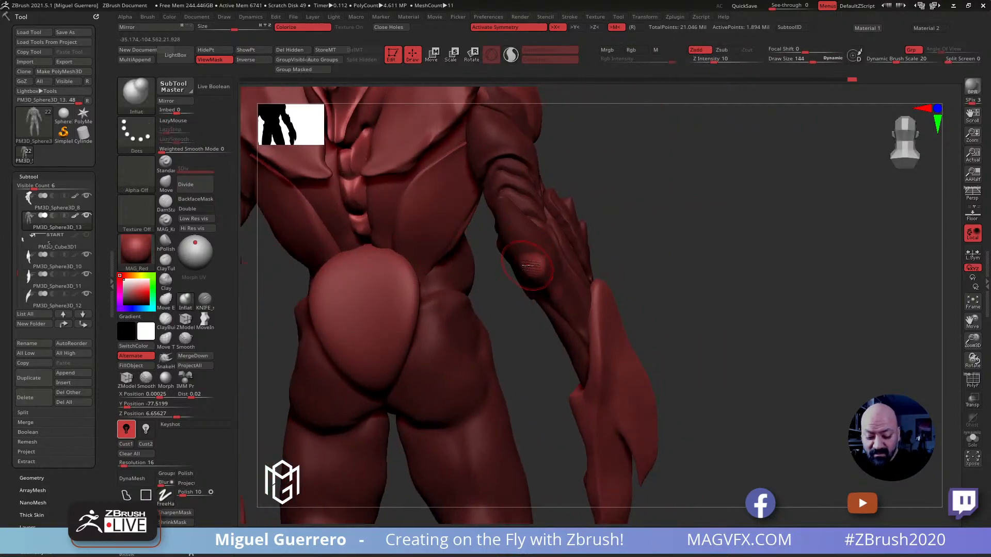
pyautogui.moveTo(529, 267); pyautogui.dragTo(531, 263)
pyautogui.moveTo(549, 296); pyautogui.dragTo(552, 294)
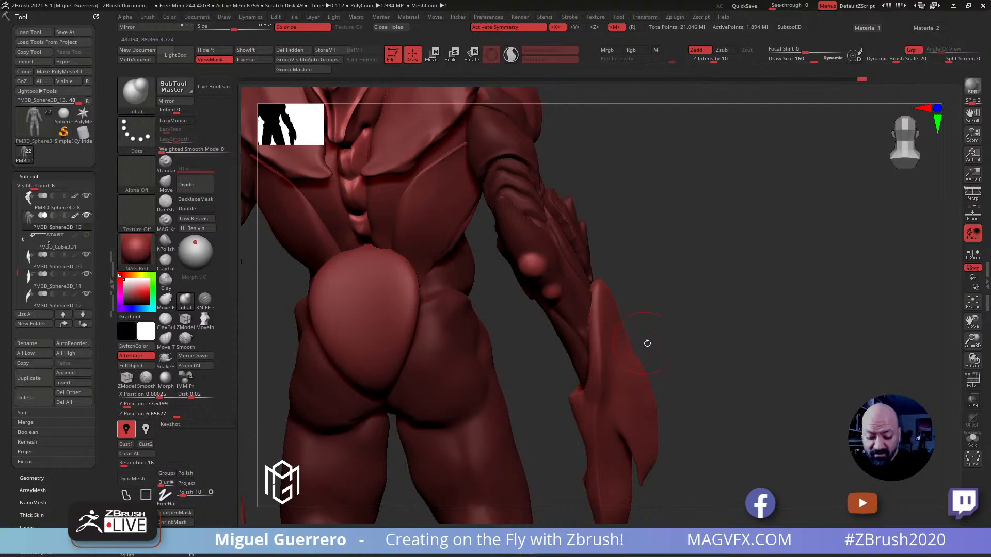
pyautogui.moveTo(717, 350); pyautogui.dragTo(672, 368)
pyautogui.moveTo(421, 297)
pyautogui.mouseDown()
pyautogui.moveTo(374, 262)
pyautogui.moveTo(440, 265)
pyautogui.mouseUp()
# Pull the two elbow bumps into position with the Move brush at draw size 164
pyautogui.press('b')
pyautogui.press('m')
pyautogui.press('v')
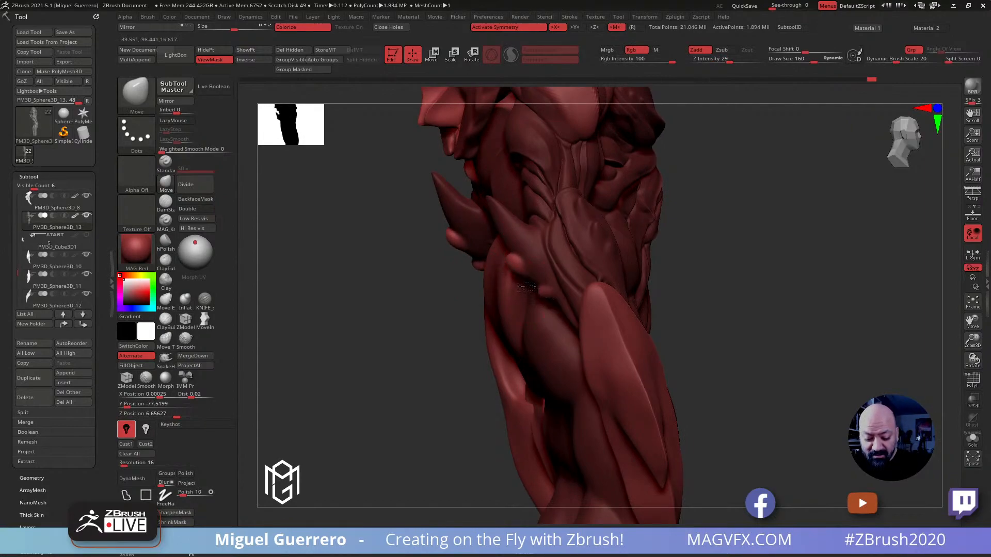
pyautogui.moveTo(405, 281)
pyautogui.mouseDown()
pyautogui.moveTo(648, 303)
pyautogui.moveTo(596, 276)
pyautogui.mouseUp()
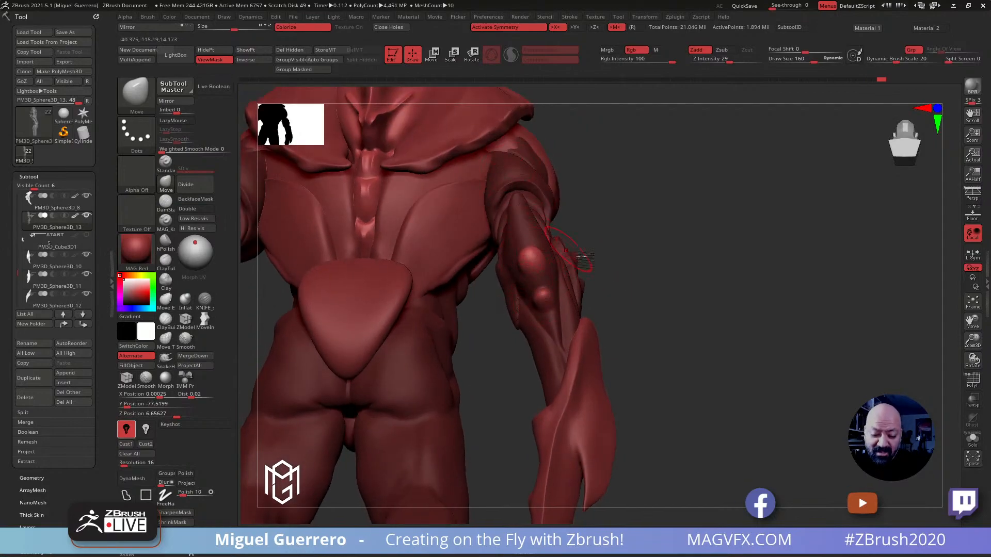
pyautogui.moveTo(657, 333); pyautogui.dragTo(660, 334)
pyautogui.moveTo(588, 277); pyautogui.dragTo(716, 277)
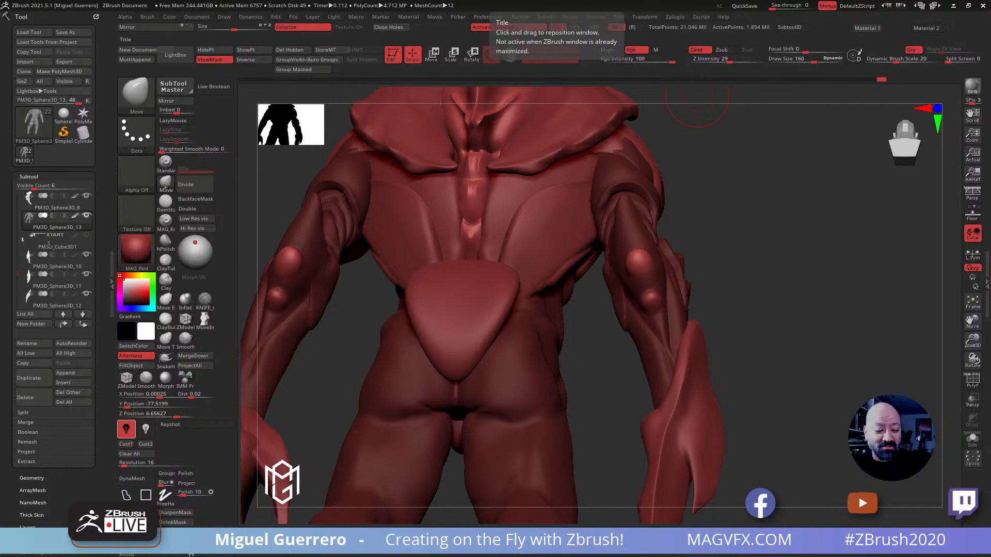
pyautogui.moveTo(639, 260); pyautogui.dragTo(645, 262)
pyautogui.moveTo(649, 301); pyautogui.dragTo(649, 300)
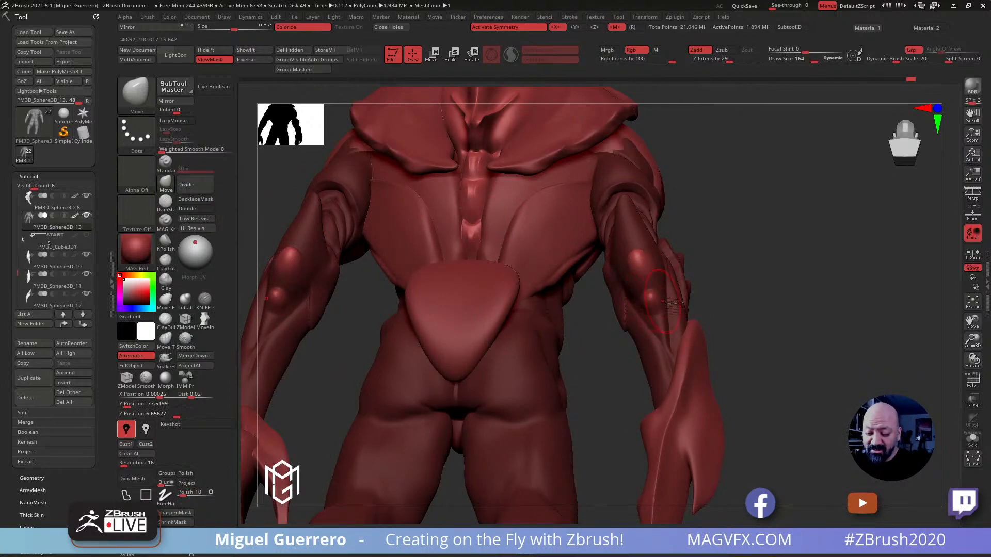
# Clear the mask and reshape the elbow spike above the bumps with the Move brush at draw size 184
pyautogui.hotkey('ctrl', 'h')
pyautogui.moveTo(754, 330); pyautogui.dragTo(766, 347)
pyautogui.press(']')
pyautogui.press(']')
pyautogui.moveTo(620, 195); pyautogui.dragTo(620, 200)
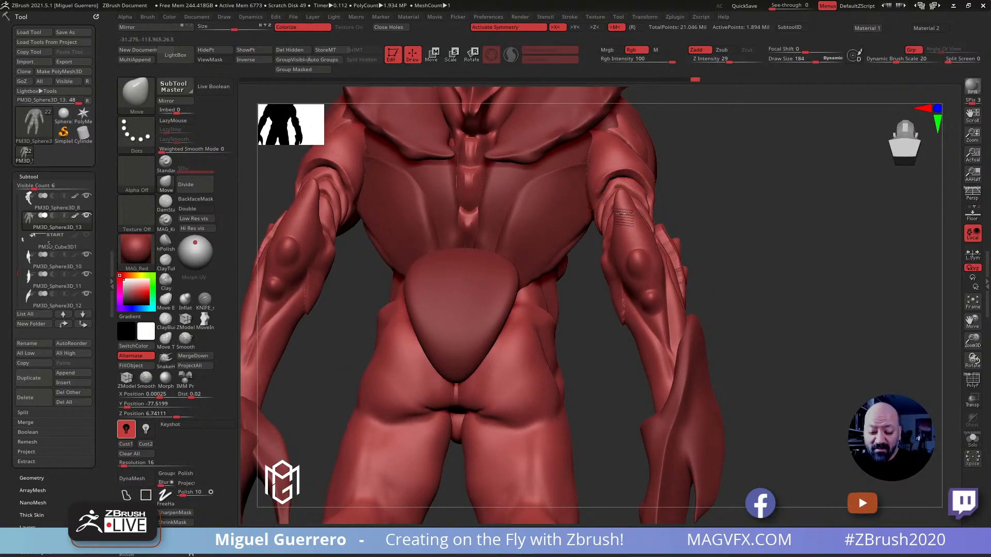
# Cut creases down the forearm from the elbow toward the claw with the DamStandard brush
pyautogui.click(165, 203)
pyautogui.moveTo(626, 166)
pyautogui.mouseDown()
pyautogui.moveTo(622, 193)
pyautogui.moveTo(666, 341)
pyautogui.mouseUp()
pyautogui.moveTo(788, 361); pyautogui.dragTo(743, 353)
pyautogui.moveTo(430, 260)
pyautogui.mouseDown()
pyautogui.moveTo(411, 281)
pyautogui.moveTo(435, 298)
pyautogui.moveTo(477, 301)
pyautogui.mouseUp()
pyautogui.moveTo(756, 355)
pyautogui.mouseDown()
pyautogui.moveTo(765, 356)
pyautogui.moveTo(746, 353)
pyautogui.mouseUp()
pyautogui.keyDown('ctrl'); pyautogui.moveTo(769, 355); pyautogui.dragTo(748, 325, button='right'); pyautogui.keyUp('ctrl')
pyautogui.moveTo(793, 359)
pyautogui.mouseDown()
pyautogui.moveTo(783, 369)
pyautogui.moveTo(798, 366)
pyautogui.mouseUp()
pyautogui.click(973, 385)
pyautogui.click(972, 386)
pyautogui.moveTo(903, 361); pyautogui.dragTo(856, 353)
# Adjust the edge of the outer forearm plate along its crease with the Move brush at draw size 64
pyautogui.press('b')
pyautogui.press('m')
pyautogui.press('v')
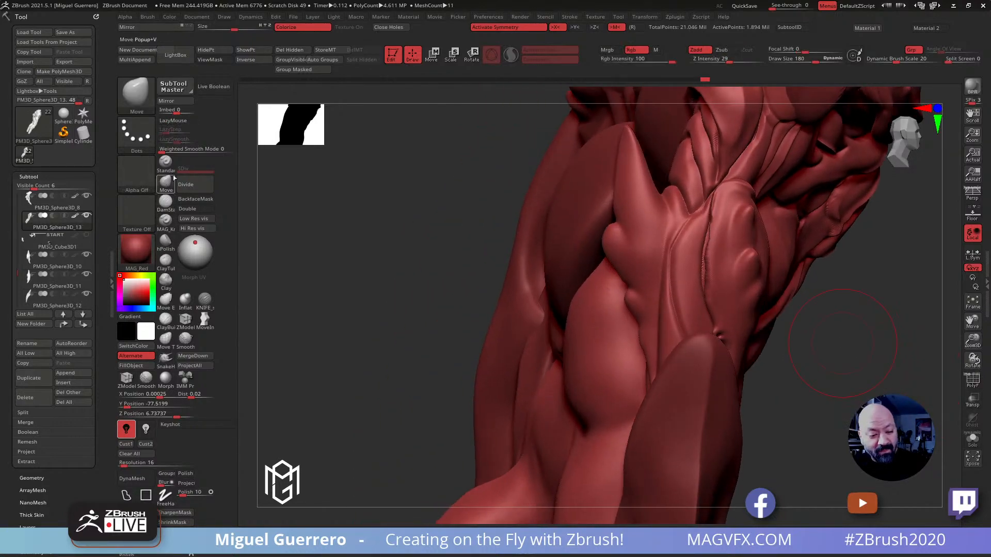
pyautogui.press('[')
pyautogui.press('[')
pyautogui.moveTo(711, 277); pyautogui.dragTo(706, 275)
pyautogui.press('[')
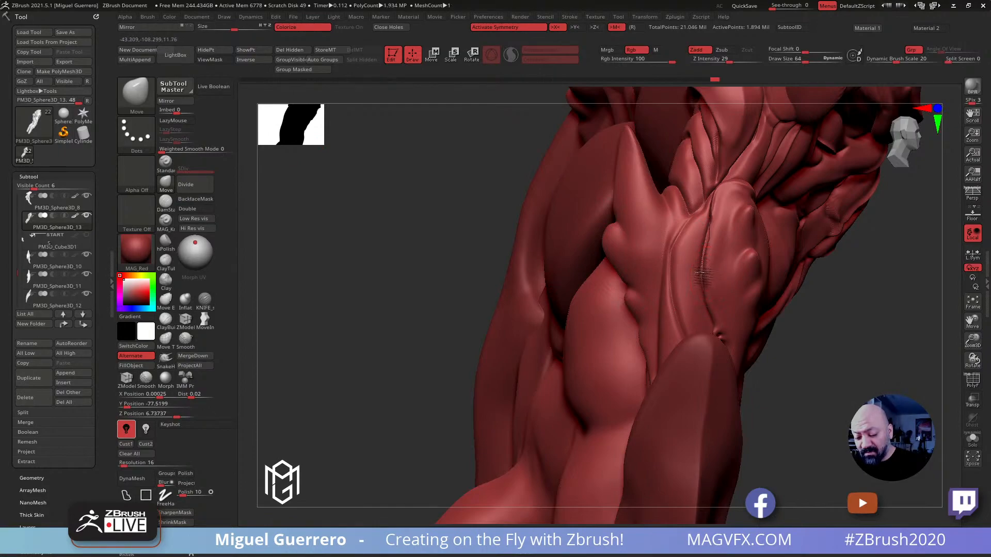
pyautogui.moveTo(712, 211); pyautogui.dragTo(706, 218)
pyautogui.moveTo(392, 216); pyautogui.dragTo(503, 226)
# Mask the ridge along the outer forearm plate's edge at draw size 52 and invert the mask
pyautogui.press('[')
pyautogui.press('ctrl')
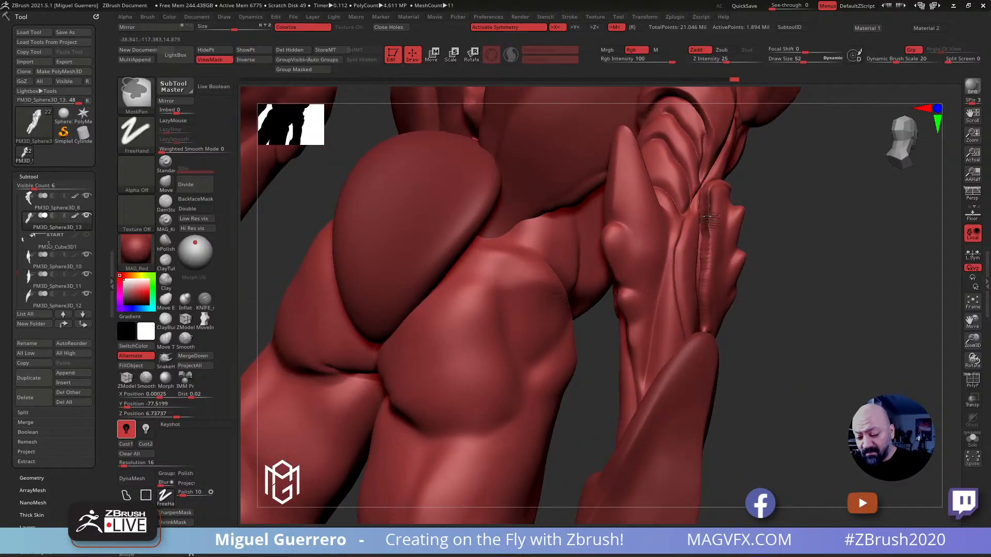
pyautogui.moveTo(712, 234)
pyautogui.keyDown('ctrl'); pyautogui.mouseDown()
pyautogui.moveTo(707, 333)
pyautogui.moveTo(715, 183)
pyautogui.mouseUp(); pyautogui.keyUp('ctrl')
pyautogui.keyDown('ctrl'); pyautogui.moveTo(705, 269); pyautogui.dragTo(706, 206); pyautogui.keyUp('ctrl')
pyautogui.keyDown('ctrl'); pyautogui.click(783, 354); pyautogui.keyUp('ctrl')
pyautogui.moveTo(779, 358); pyautogui.dragTo(694, 226)
# Thicken the unmasked forearm ridge with the Clay and Inflat brushes at draw size 68 and smooth its surface
pyautogui.press('shift')
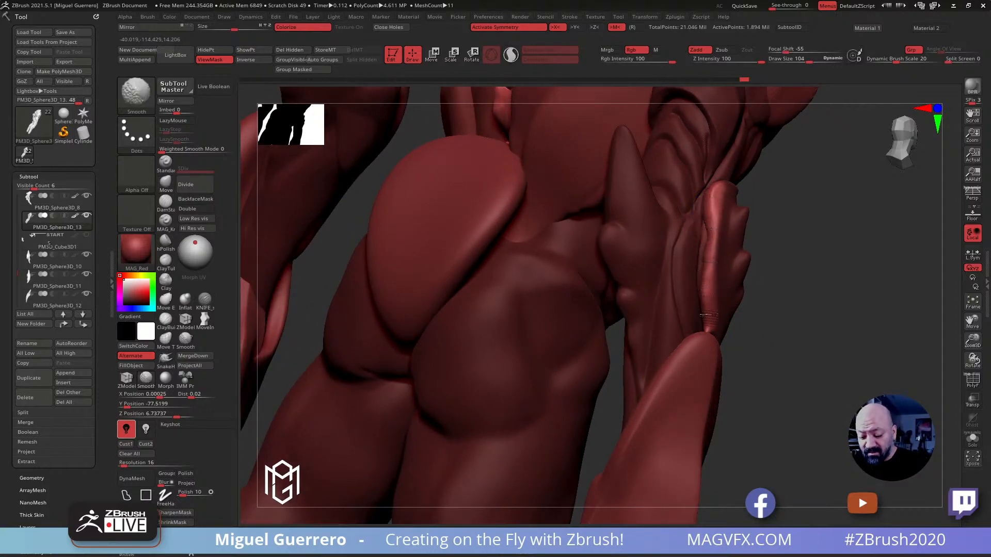
pyautogui.click(165, 281)
pyautogui.moveTo(800, 344); pyautogui.dragTo(783, 342)
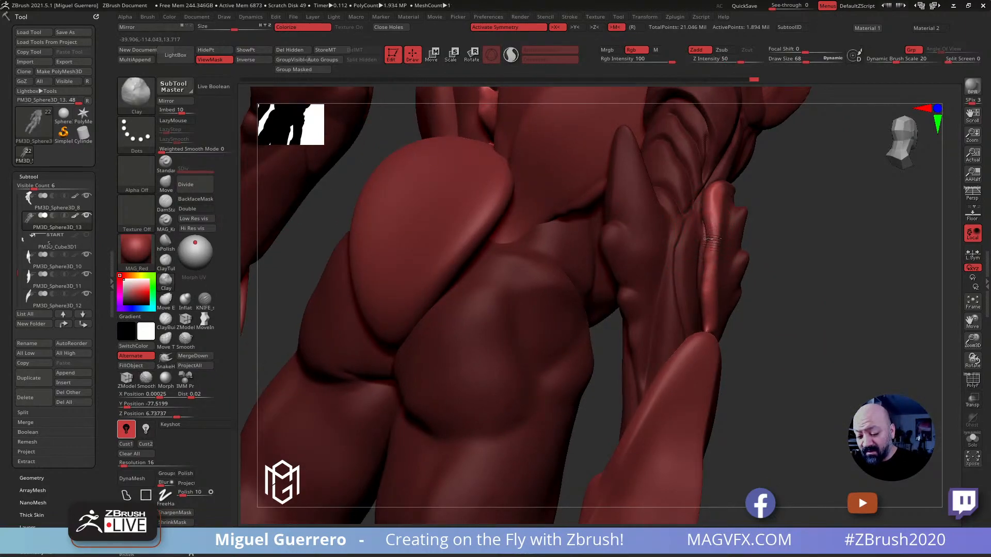
pyautogui.click(186, 299)
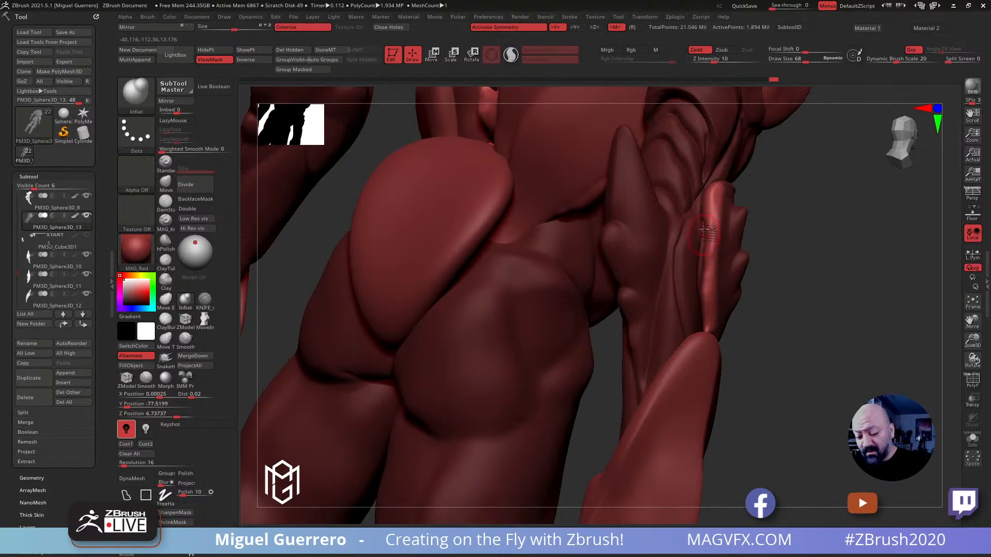
pyautogui.press('shift')
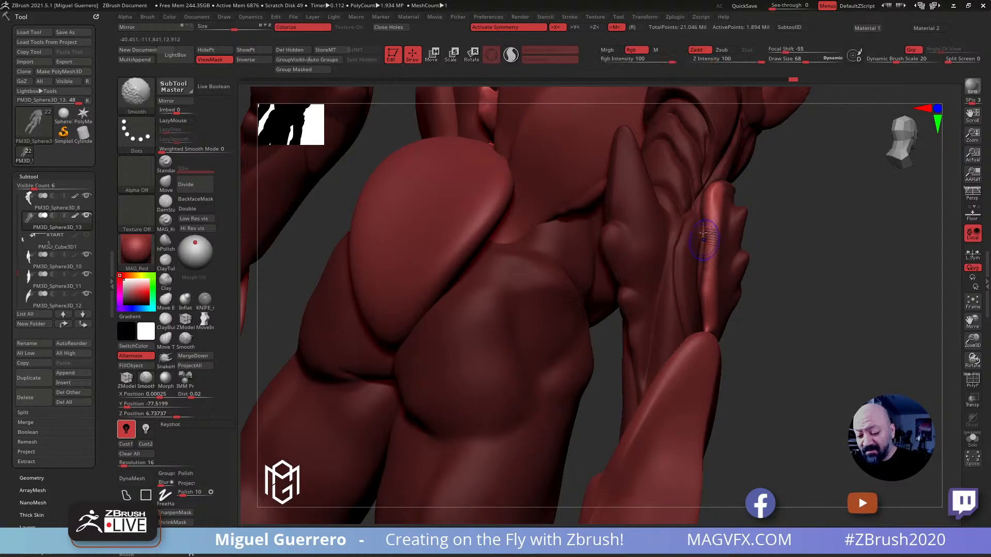
pyautogui.moveTo(708, 218); pyautogui.dragTo(711, 264)
pyautogui.press('shift')
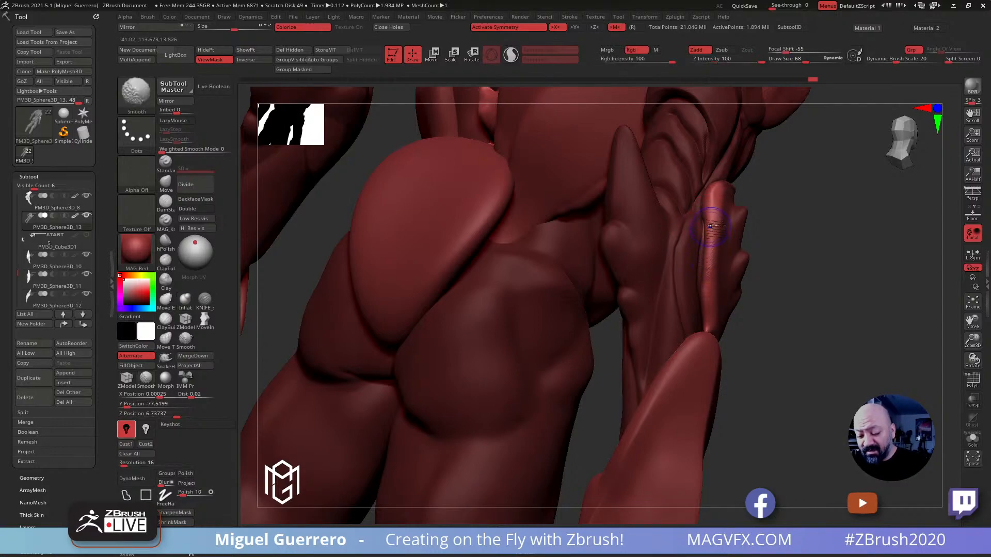
pyautogui.moveTo(708, 217); pyautogui.dragTo(709, 262)
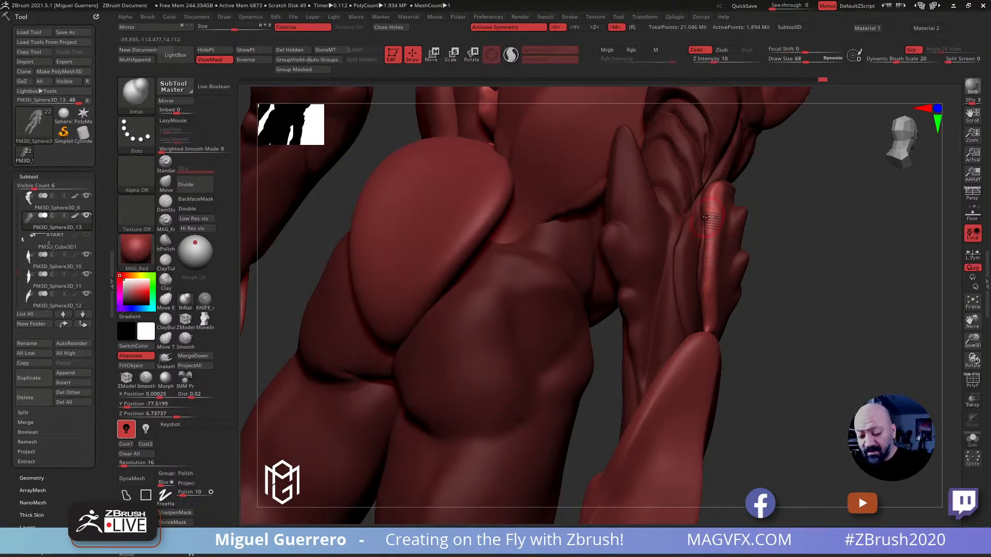
pyautogui.moveTo(704, 212); pyautogui.dragTo(710, 223)
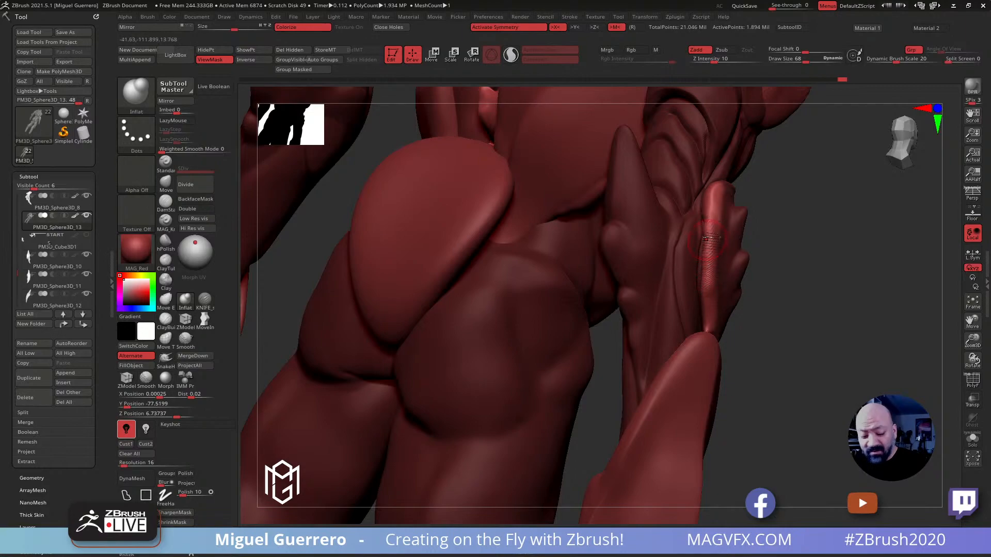
pyautogui.press('shift')
pyautogui.keyDown('shift'); pyautogui.moveTo(706, 234); pyautogui.dragTo(708, 287); pyautogui.keyUp('shift')
# Shift the forearm ridge into a cleaner curve with the Move brush at draw size 80 and clear the mask
pyautogui.moveTo(780, 361); pyautogui.dragTo(751, 360)
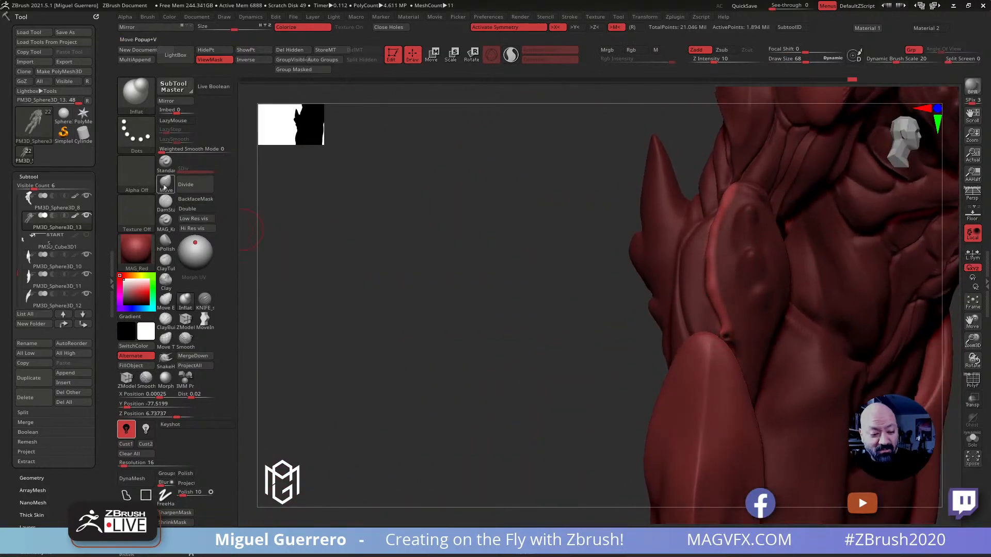
pyautogui.click(164, 183)
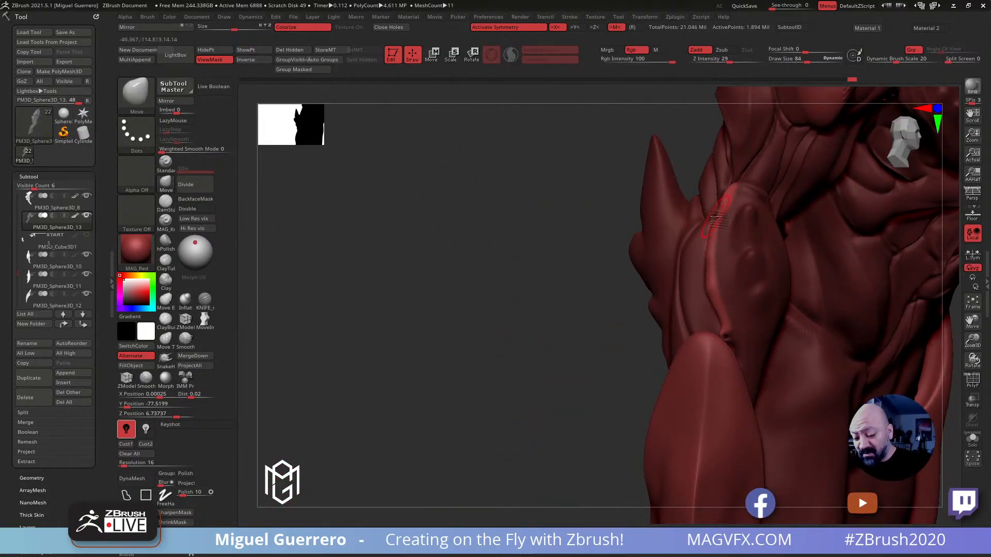
pyautogui.moveTo(714, 249); pyautogui.dragTo(709, 245)
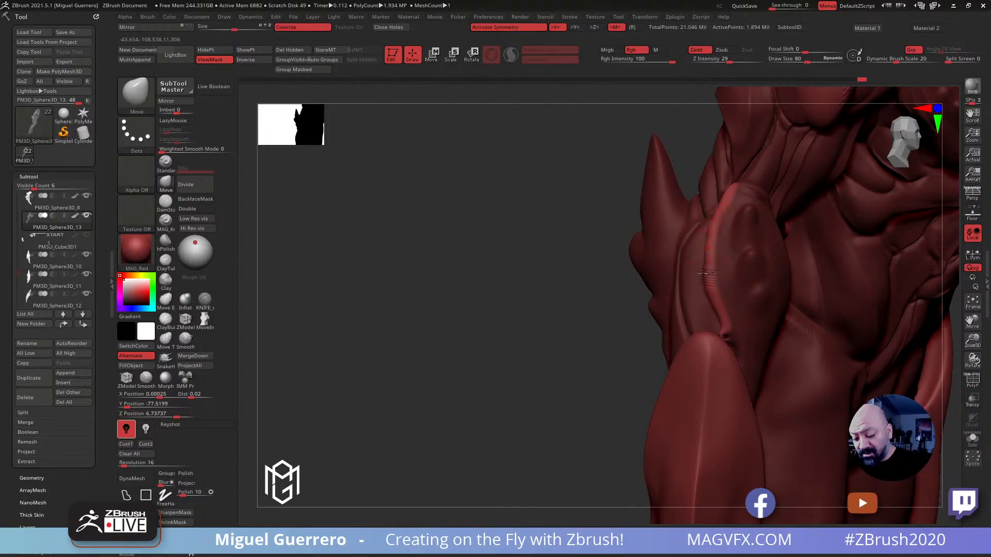
pyautogui.moveTo(607, 248); pyautogui.dragTo(592, 249)
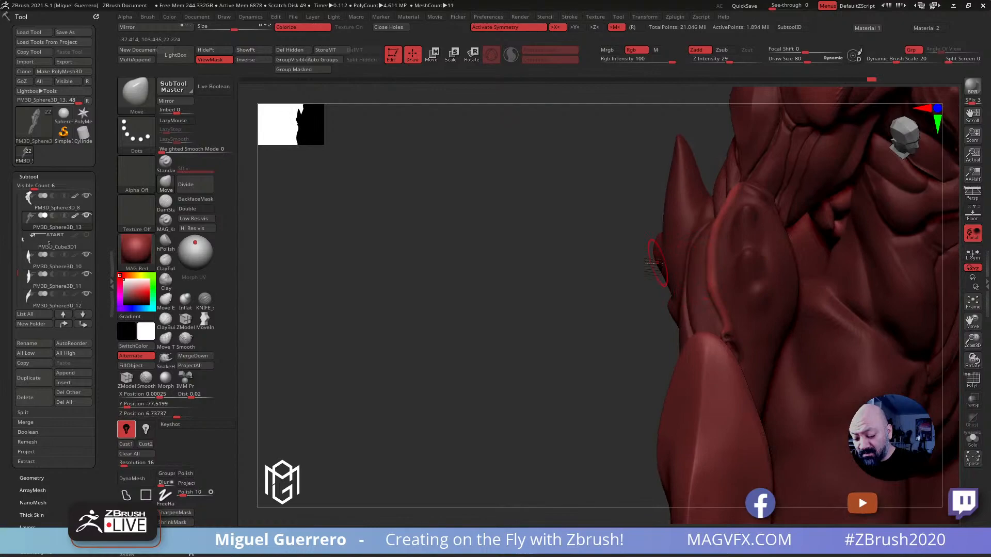
pyautogui.keyDown('ctrl'); pyautogui.moveTo(526, 279); pyautogui.dragTo(533, 287); pyautogui.keyUp('ctrl')
pyautogui.moveTo(533, 283)
pyautogui.mouseDown()
pyautogui.moveTo(520, 283)
pyautogui.moveTo(541, 282)
pyautogui.mouseUp()
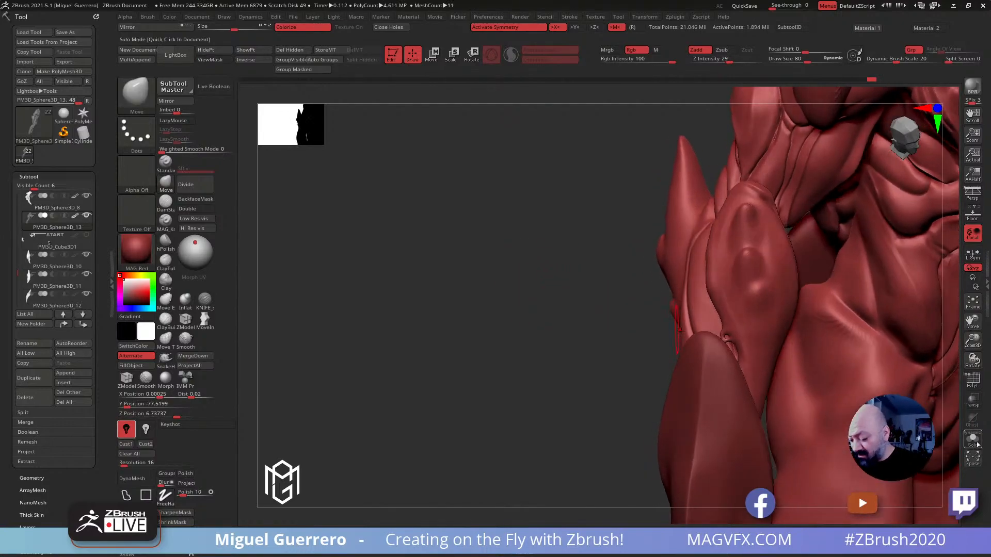
# Show all parts again and examine the whole creature's forearms and silhouette from the front and side
pyautogui.click(977, 446)
pyautogui.keyDown('alt'); pyautogui.moveTo(619, 333); pyautogui.dragTo(364, 224); pyautogui.keyUp('alt')
pyautogui.keyDown('ctrl'); pyautogui.keyDown('shift'); pyautogui.click(614, 298); pyautogui.keyUp('shift'); pyautogui.keyUp('ctrl')
pyautogui.click(973, 440)
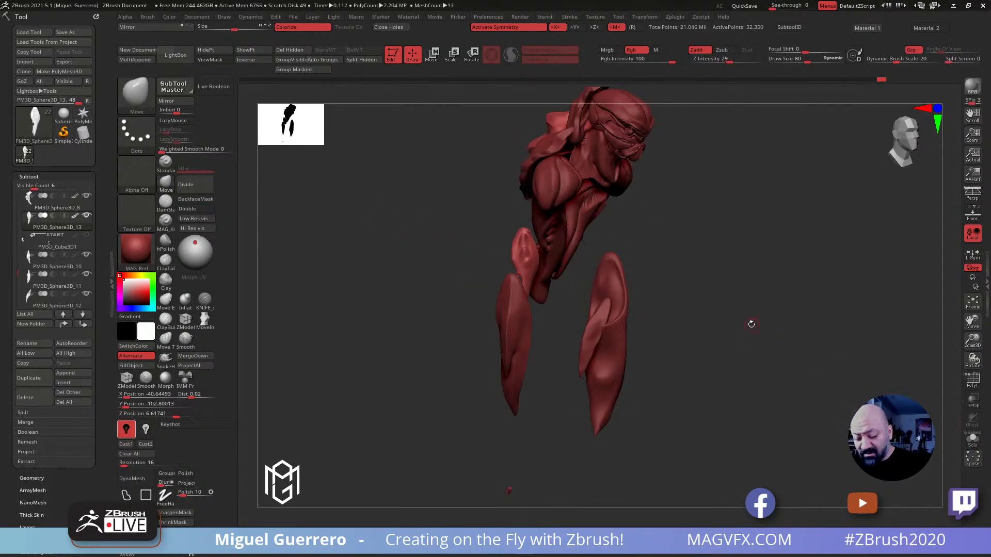
pyautogui.moveTo(752, 324); pyautogui.dragTo(741, 327)
pyautogui.keyDown('ctrl'); pyautogui.keyDown('shift'); pyautogui.click(474, 256); pyautogui.keyUp('shift'); pyautogui.keyUp('ctrl')
pyautogui.moveTo(439, 255); pyautogui.dragTo(398, 252)
pyautogui.keyDown('ctrl'); pyautogui.keyDown('shift'); pyautogui.click(720, 263); pyautogui.keyUp('shift'); pyautogui.keyUp('ctrl')
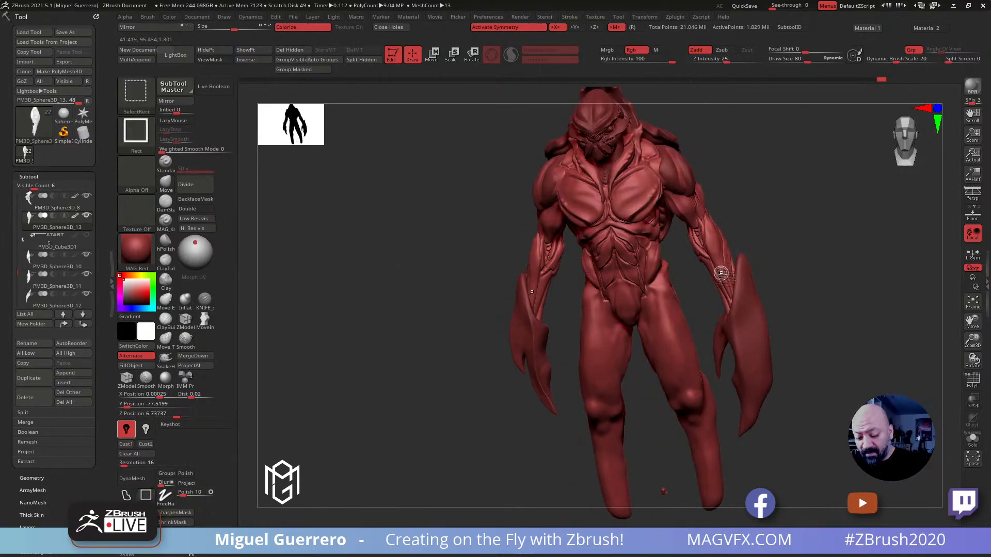
pyautogui.moveTo(831, 380)
pyautogui.mouseDown()
pyautogui.moveTo(774, 382)
pyautogui.moveTo(840, 393)
pyautogui.moveTo(461, 264)
pyautogui.mouseUp()
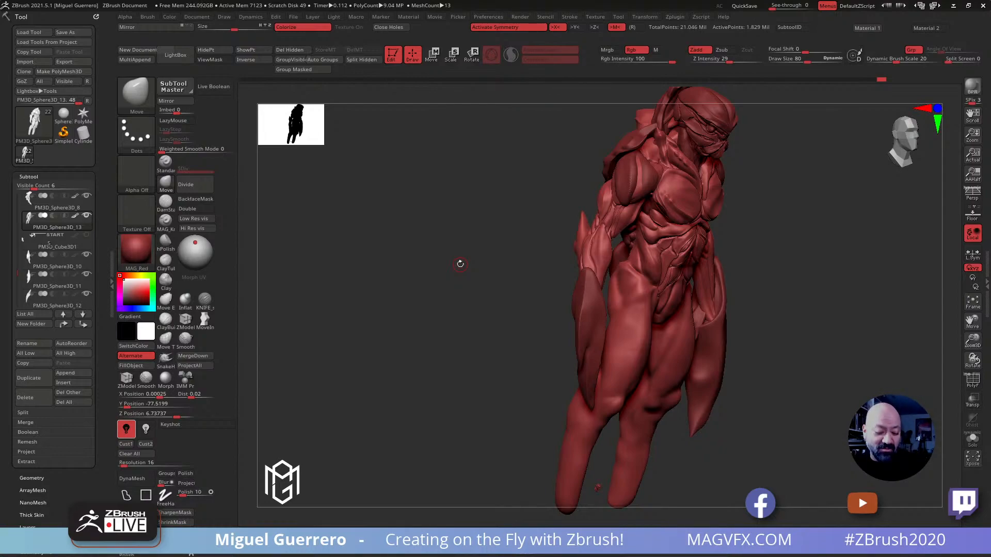
pyautogui.moveTo(502, 319); pyautogui.dragTo(519, 307)
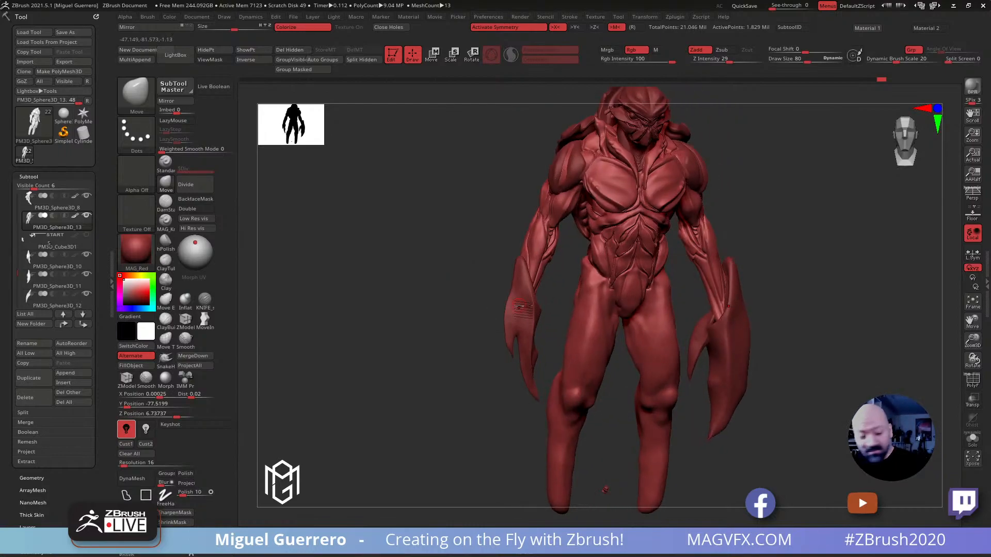
# Check the hidden hand subtool PM3D_Cube3D1 in isolation and review the neighbouring subtools PM3D_Sphere3D_10 and PM3D_Sphere3D_12
pyautogui.click(87, 249)
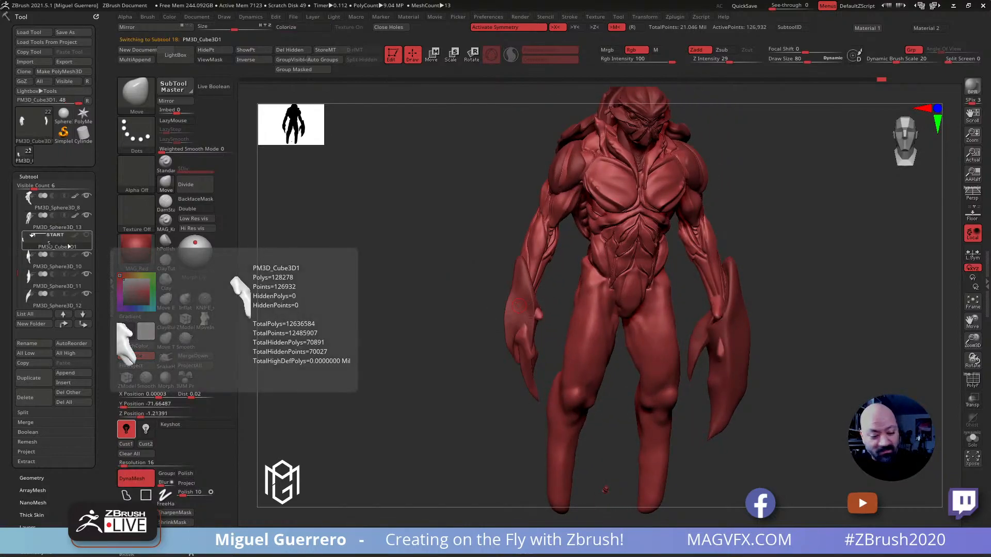
pyautogui.click(968, 438)
pyautogui.click(968, 438)
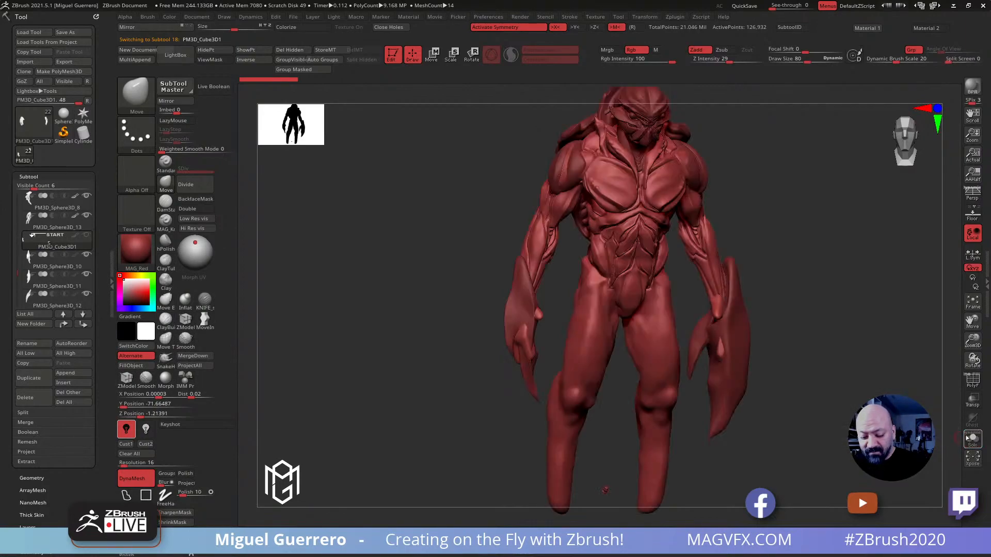
pyautogui.moveTo(33, 268)
pyautogui.moveTo(14, 271)
pyautogui.mouseDown()
pyautogui.moveTo(12, 297)
pyautogui.moveTo(10, 266)
pyautogui.moveTo(9, 284)
pyautogui.mouseUp()
pyautogui.click(37, 262)
pyautogui.moveTo(37, 248)
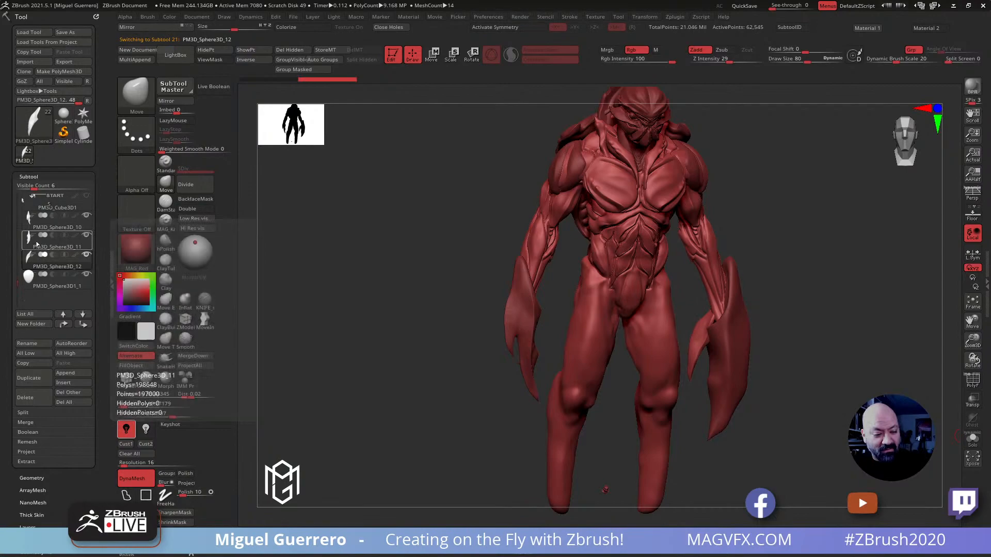
pyautogui.click(32, 222)
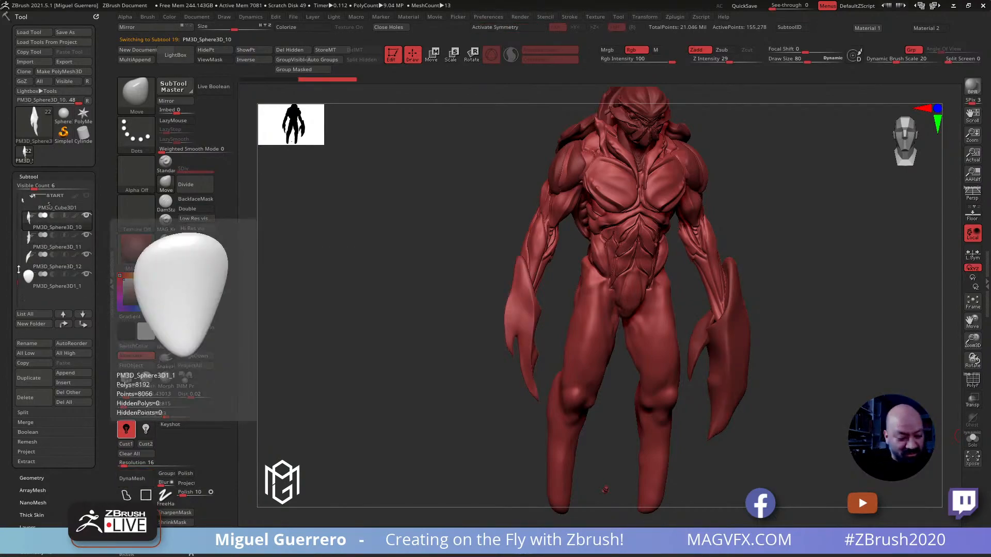
pyautogui.moveTo(17, 284); pyautogui.dragTo(17, 257)
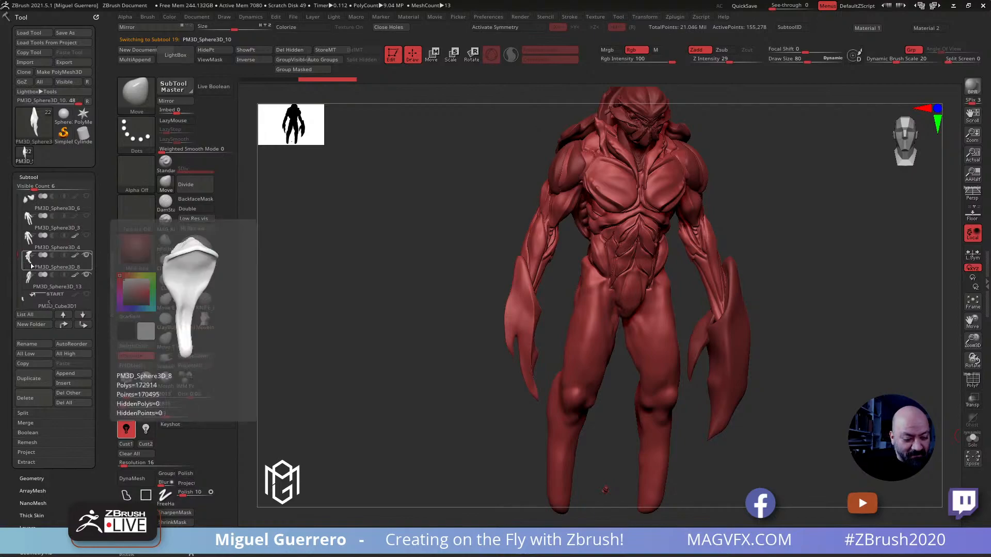
# Review the subtools PM3D_Sphere3D_8, crabHead25, PM3D_Sphere3D2 and crabHead16 to find parts that are no longer needed
pyautogui.click(31, 267)
pyautogui.moveTo(16, 256); pyautogui.dragTo(16, 193)
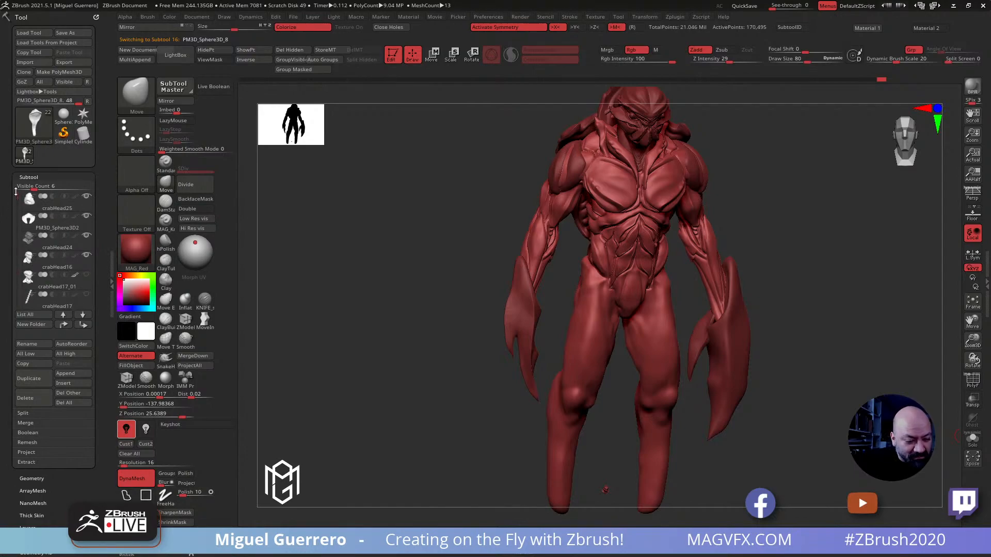
pyautogui.click(43, 209)
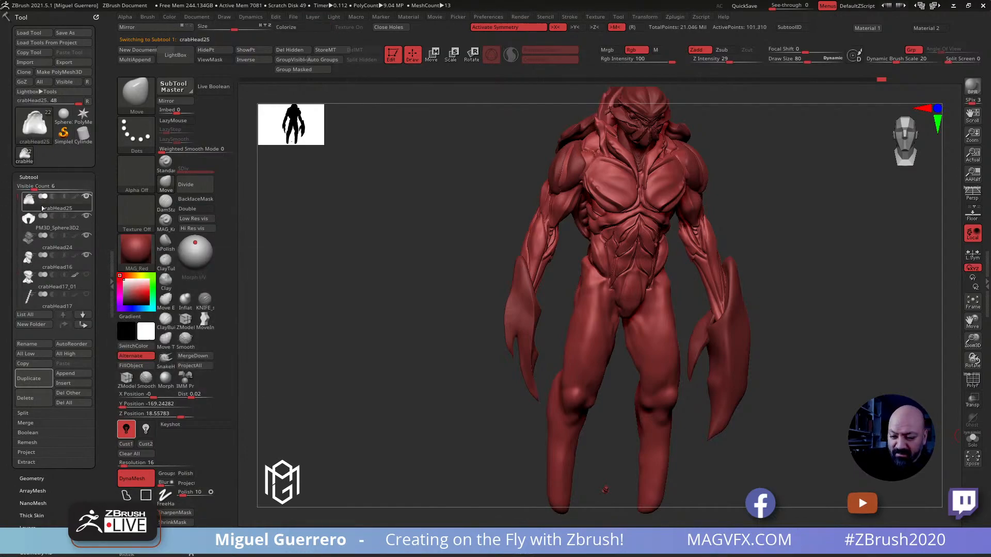
pyautogui.click(39, 226)
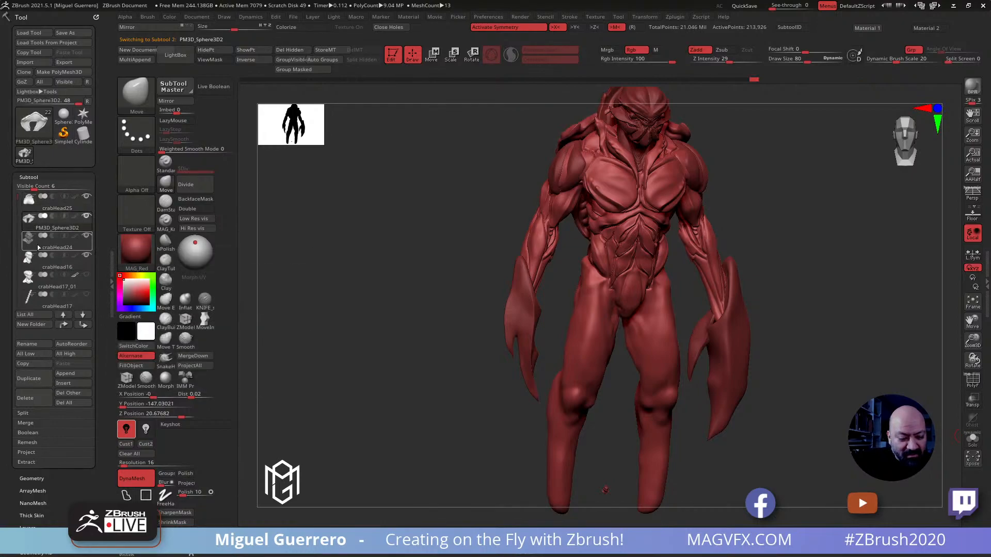
pyautogui.moveTo(53, 274)
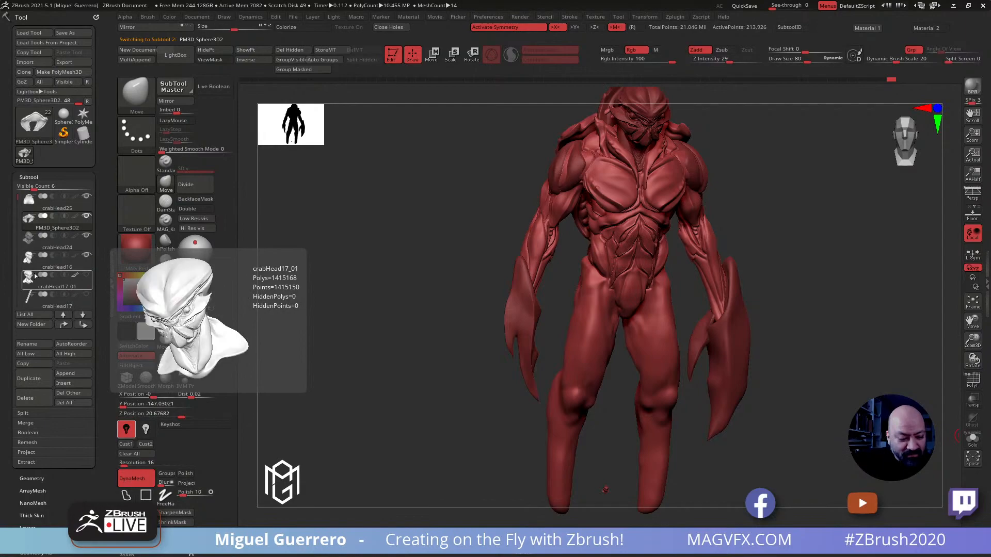
pyautogui.click(23, 258)
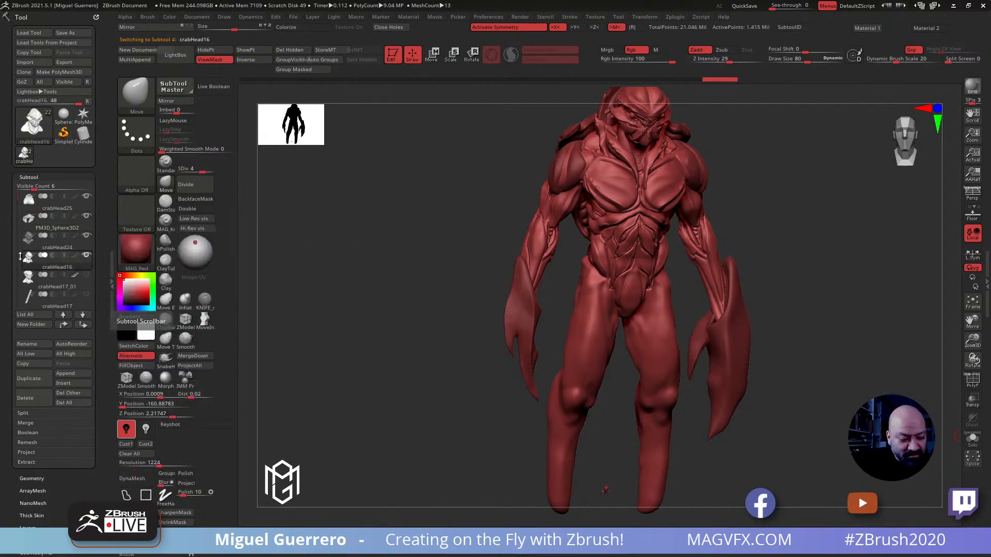
pyautogui.scroll(-4, 15, 204)
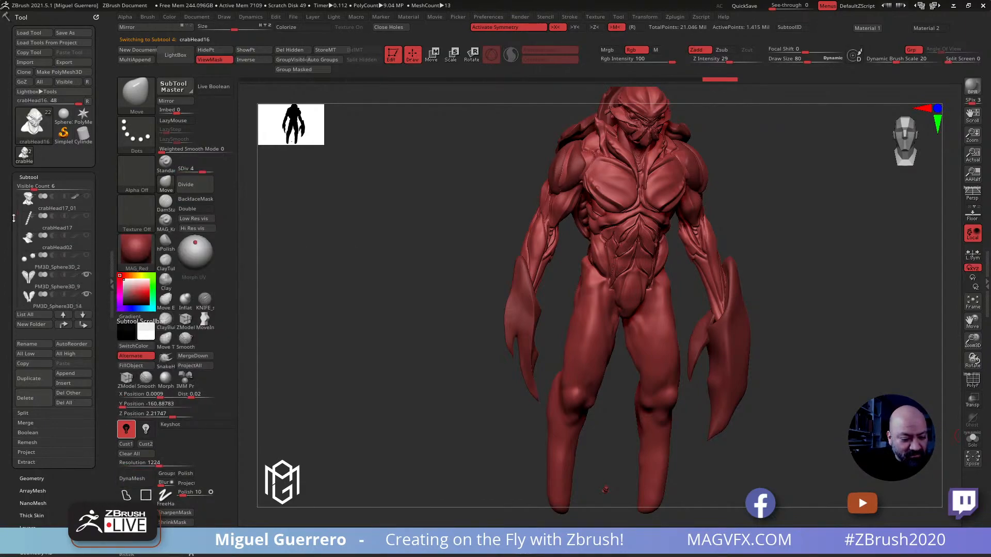
pyautogui.scroll(-1, 15, 218)
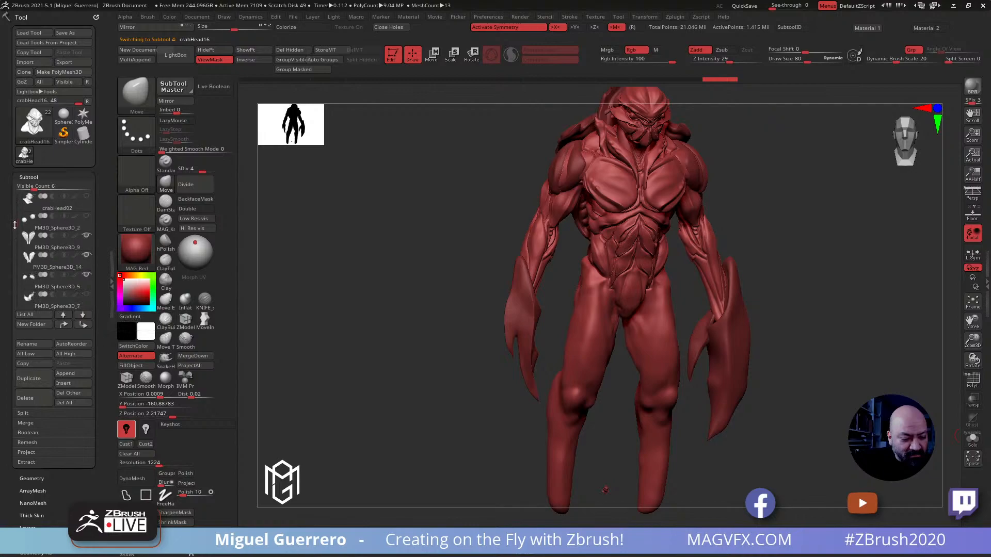
pyautogui.scroll(2, 33, 238)
# Delete the unused column of heads, subtool crabHead17, and the pair of shoulder spheres, subtool PM3D_Sphere3D_2
pyautogui.click(35, 248)
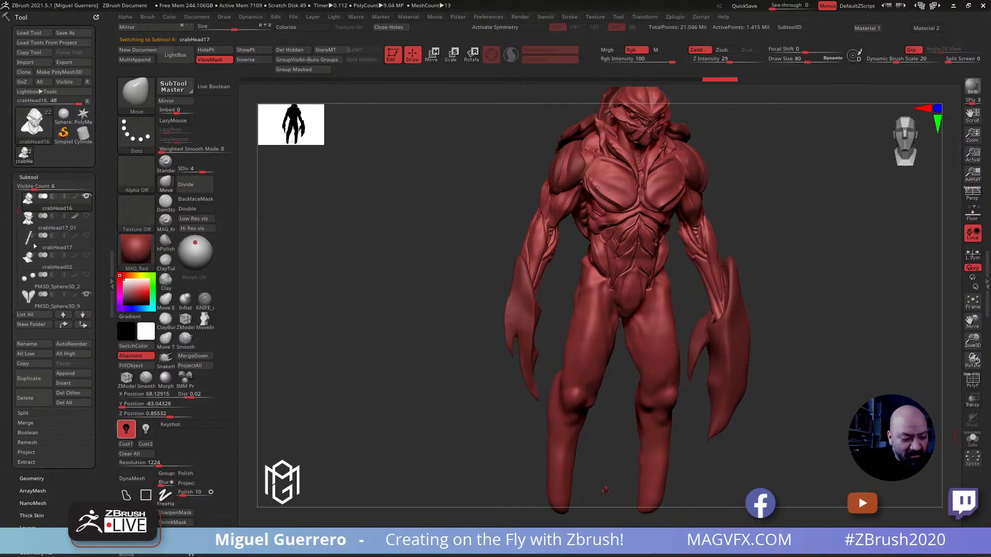
pyautogui.click(26, 400)
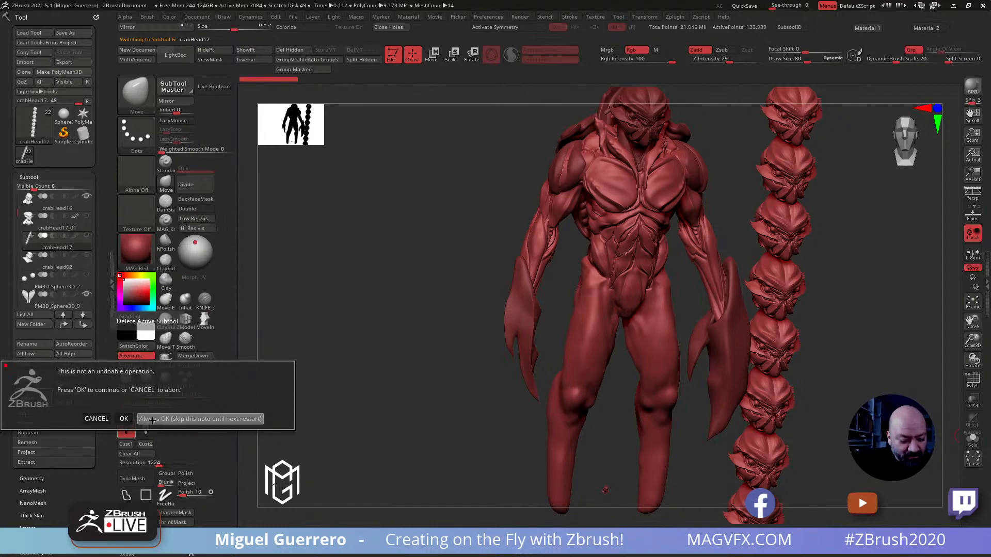
pyautogui.click(124, 418)
pyautogui.click(32, 267)
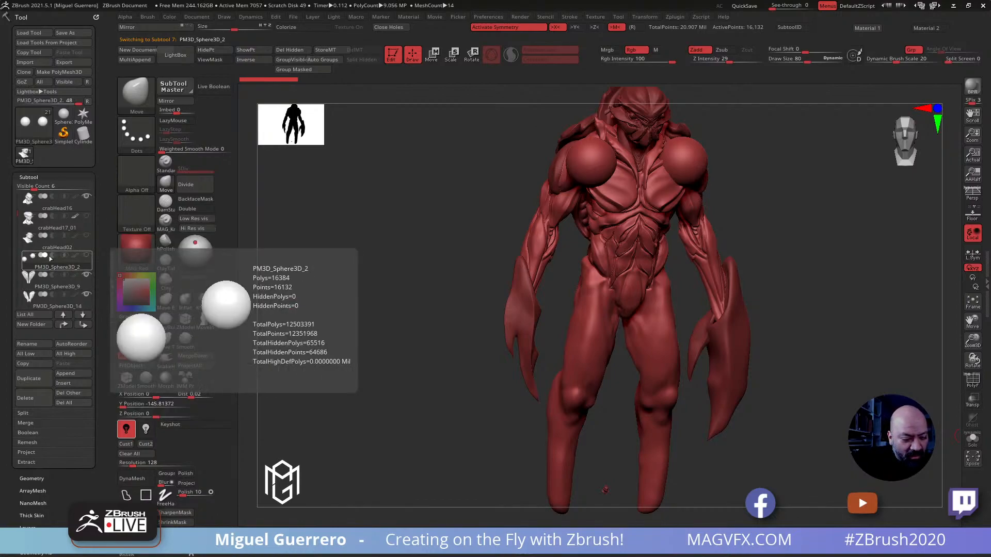
pyautogui.click(26, 398)
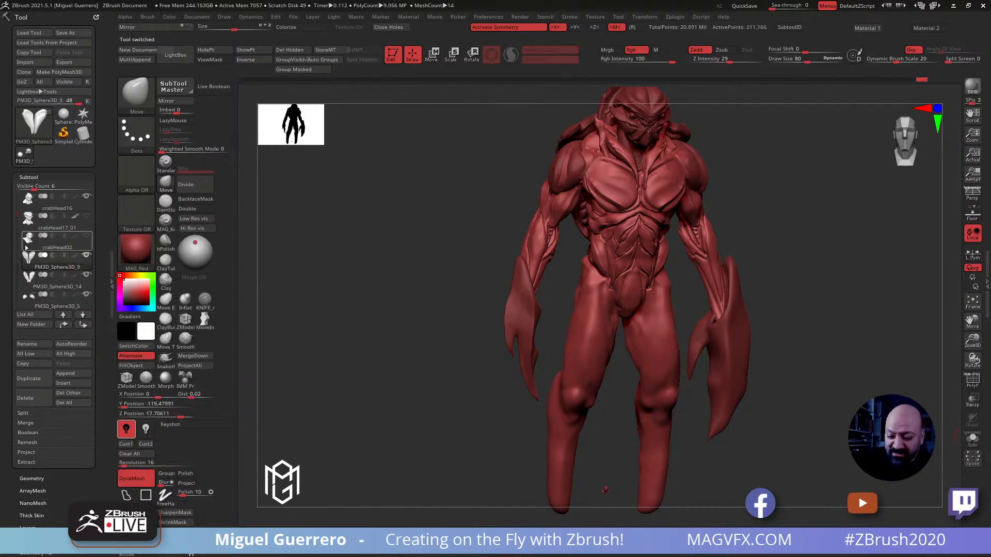
# Check the hidden subtools PM3D_Sphere3D_7 and PM3D_Sphere3D_4 on the figure and delete the old body PM3D_Sphere3D_4
pyautogui.moveTo(17, 216); pyautogui.dragTo(14, 228)
pyautogui.click(86, 257)
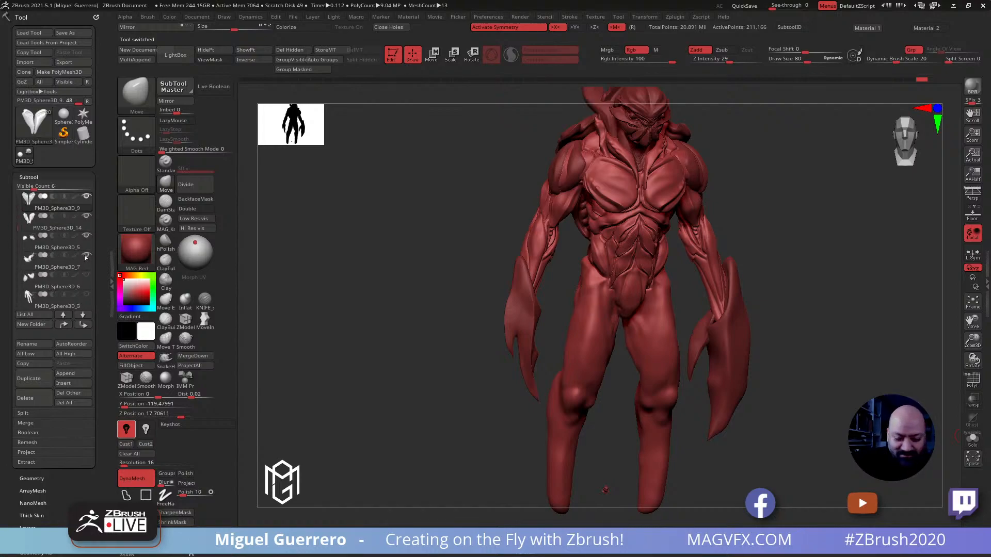
pyautogui.moveTo(89, 279)
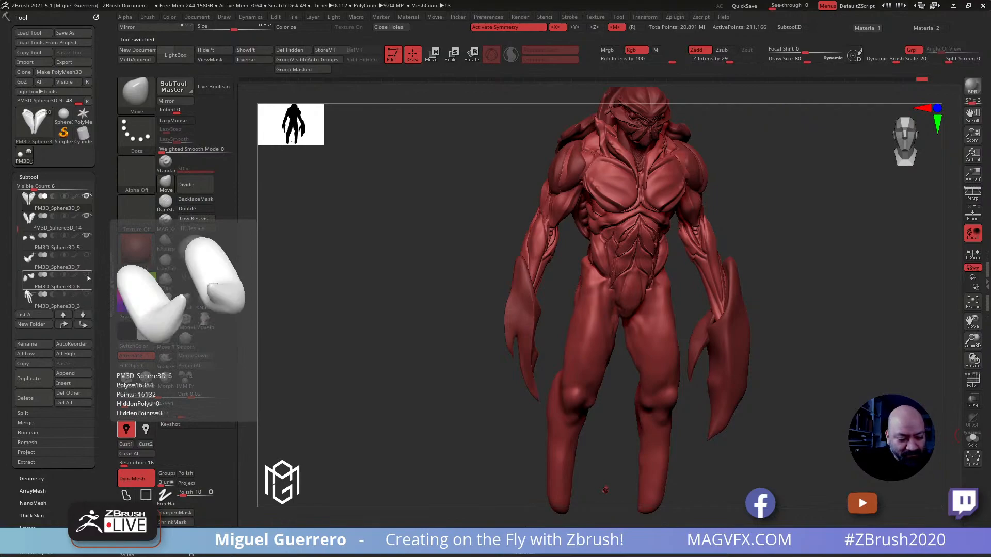
pyautogui.moveTo(17, 225); pyautogui.dragTo(15, 240)
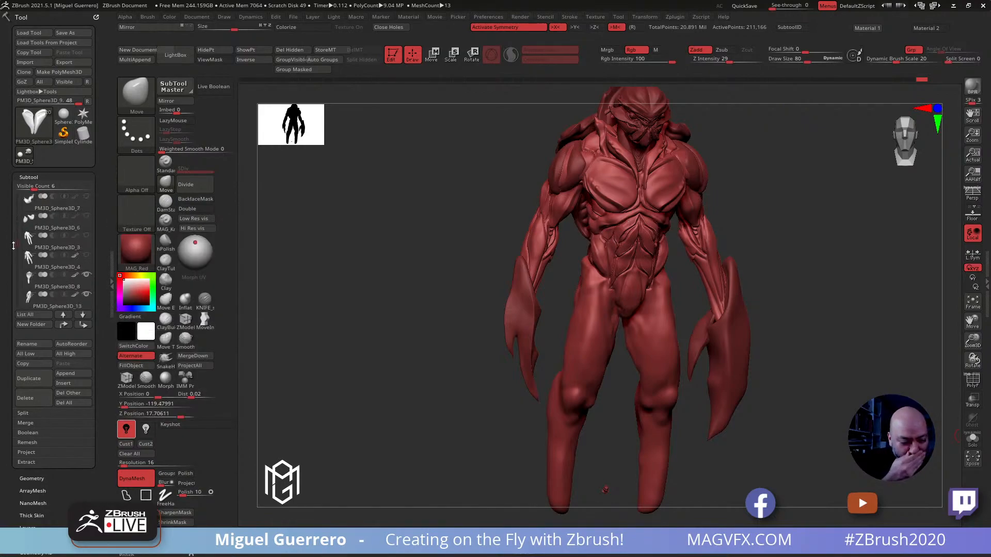
pyautogui.click(86, 256)
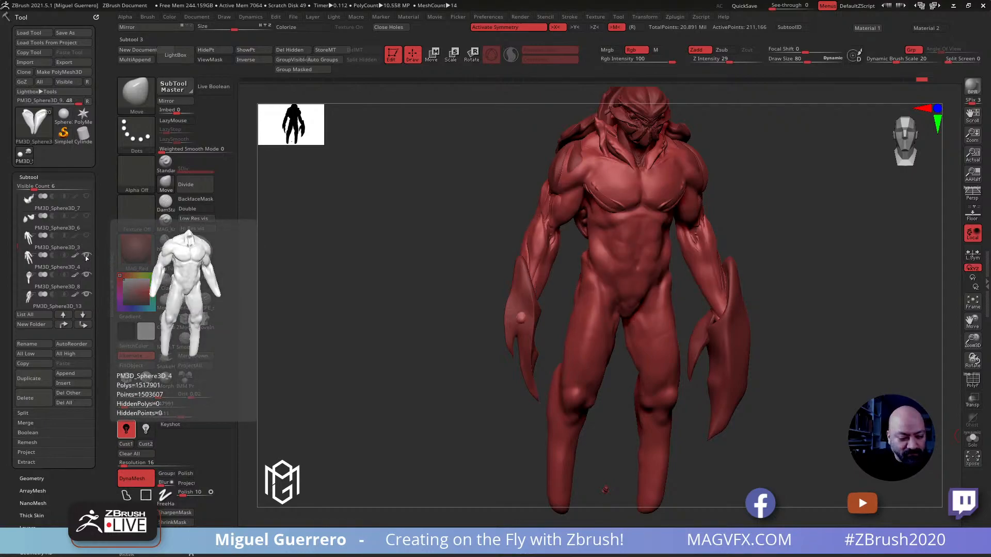
pyautogui.click(86, 257)
pyautogui.click(38, 262)
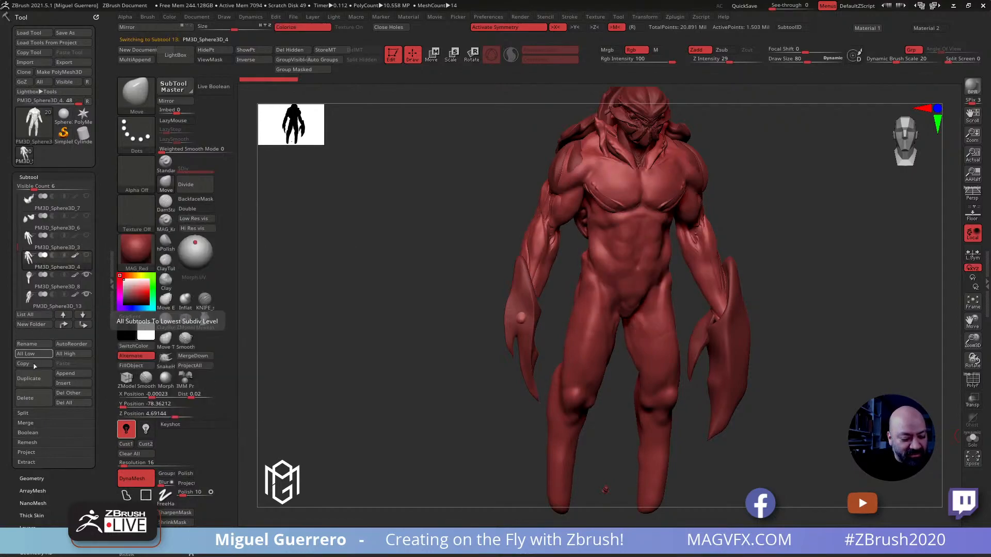
pyautogui.click(25, 397)
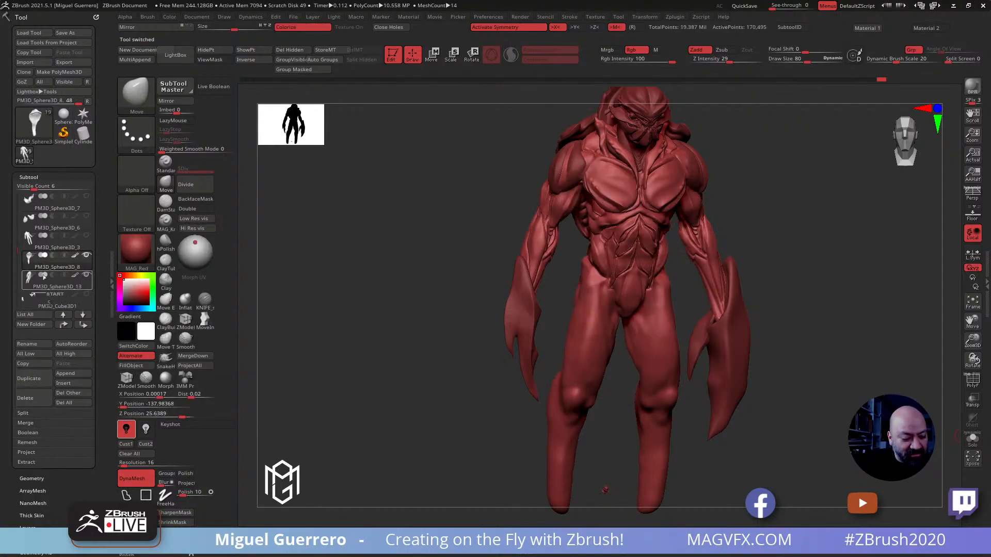
# Display the polygroup colours, inspect the old base body PM3D_Sphere3D_3 in isolation and on the figure, and delete that subtool
pyautogui.click(42, 247)
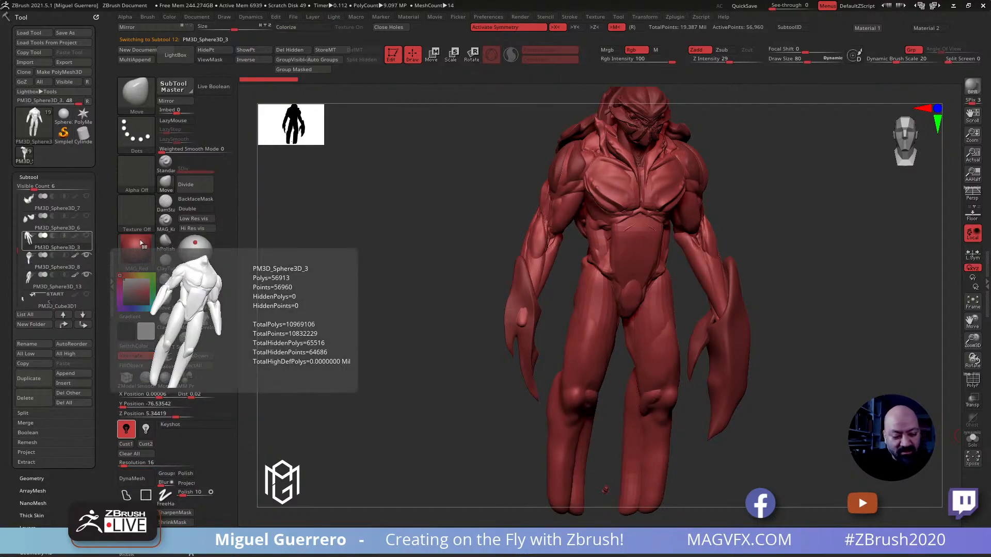
pyautogui.click(972, 382)
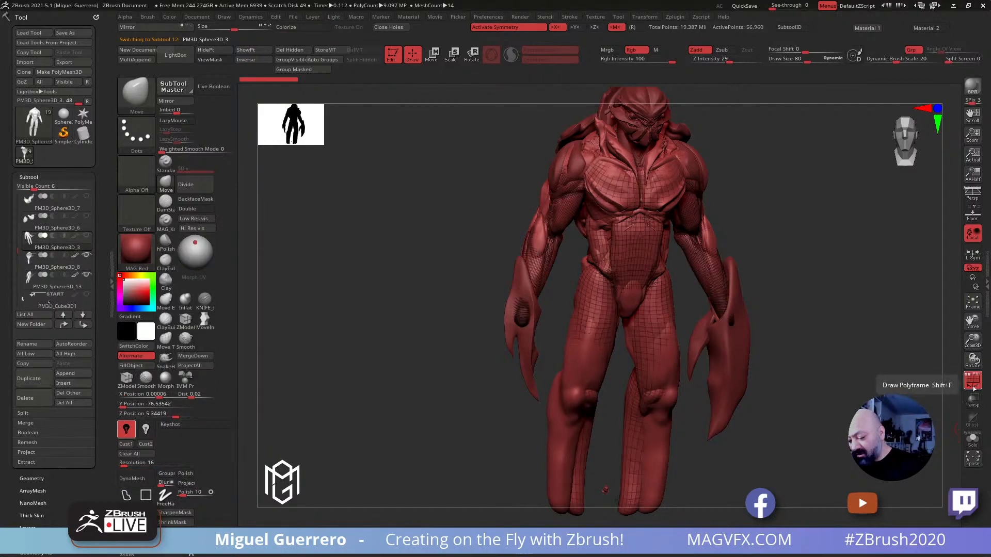
pyautogui.click(970, 381)
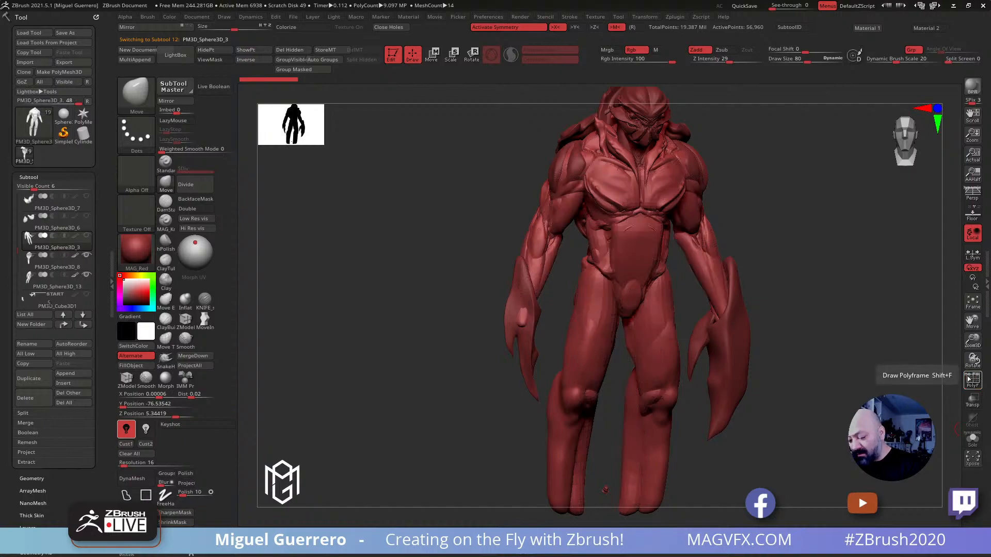
pyautogui.click(970, 379)
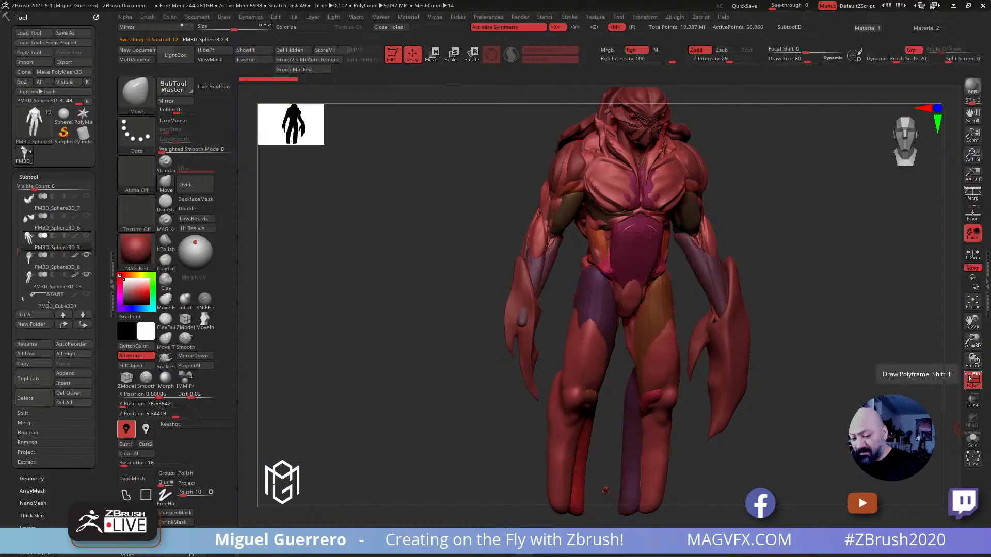
pyautogui.click(973, 440)
pyautogui.moveTo(459, 367); pyautogui.dragTo(444, 322)
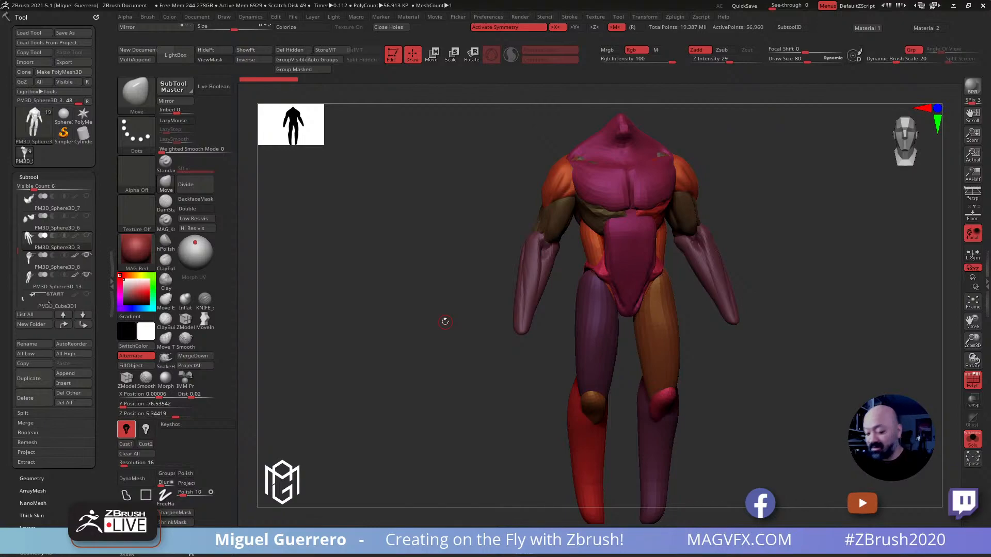
pyautogui.click(973, 439)
pyautogui.moveTo(369, 323); pyautogui.dragTo(346, 307)
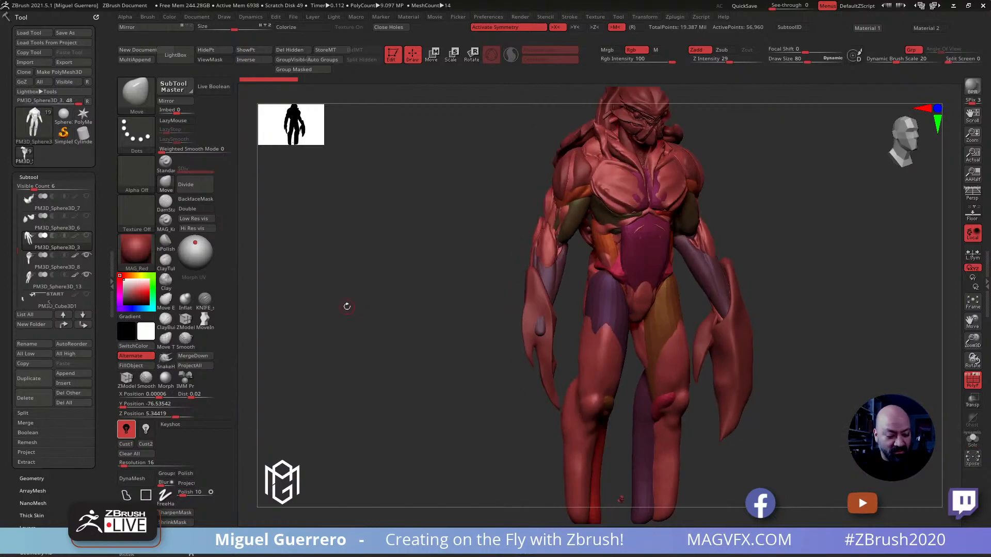
pyautogui.click(26, 398)
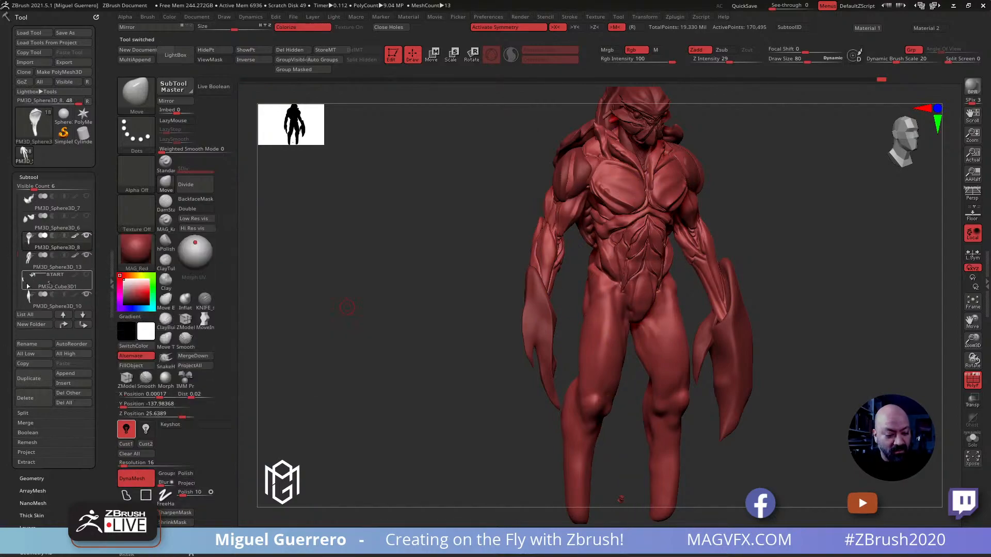
# Delete the old hands subtool PM3D_Cube3D1 and check the remaining subtools further down the list
pyautogui.click(30, 285)
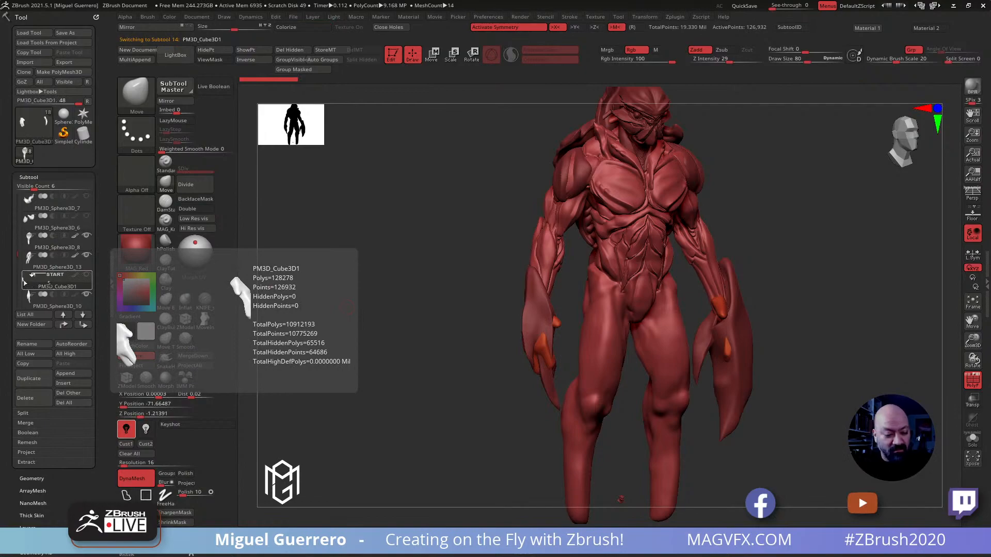
pyautogui.moveTo(356, 319); pyautogui.dragTo(325, 305)
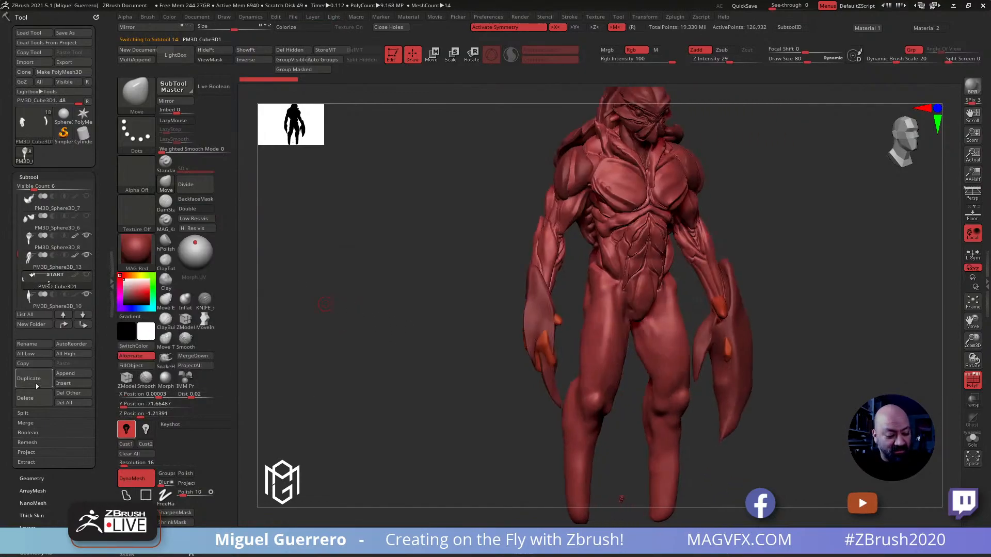
pyautogui.click(26, 399)
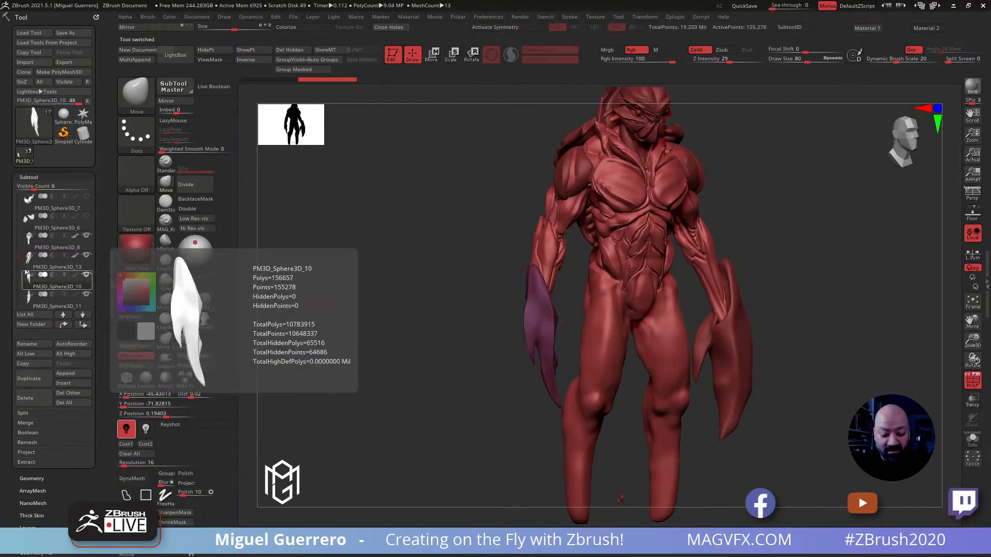
pyautogui.moveTo(14, 262); pyautogui.dragTo(15, 272)
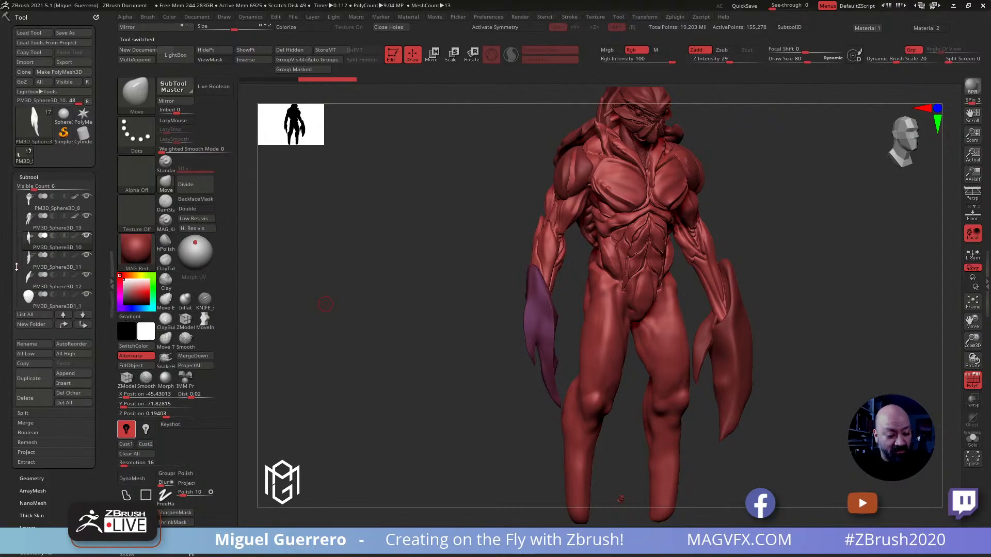
pyautogui.moveTo(35, 267)
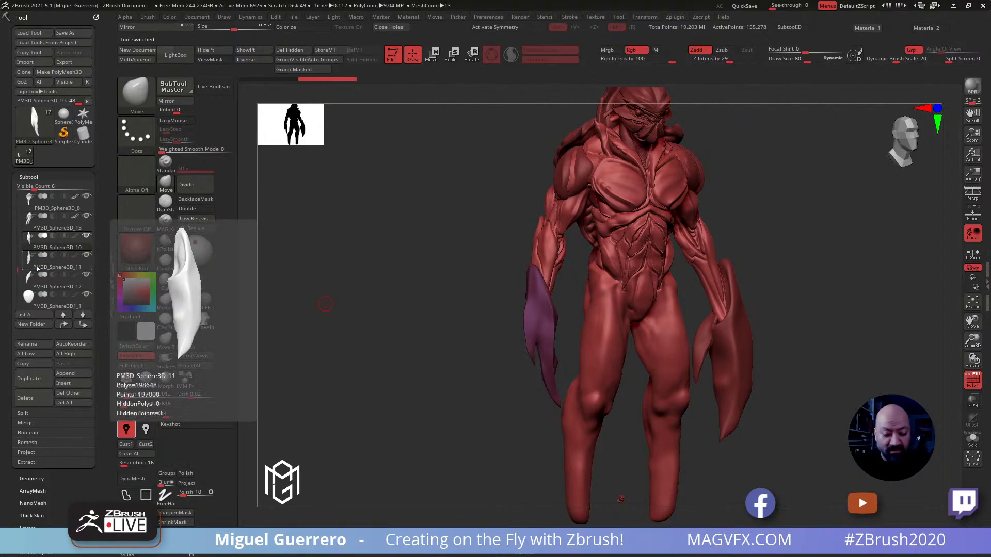
# Split the hidden forearm plates off the body subtool PM3D_Sphere3D_13 into their own subtool and isolate them for a close view
pyautogui.keyDown('alt'); pyautogui.click(539, 253); pyautogui.keyUp('alt')
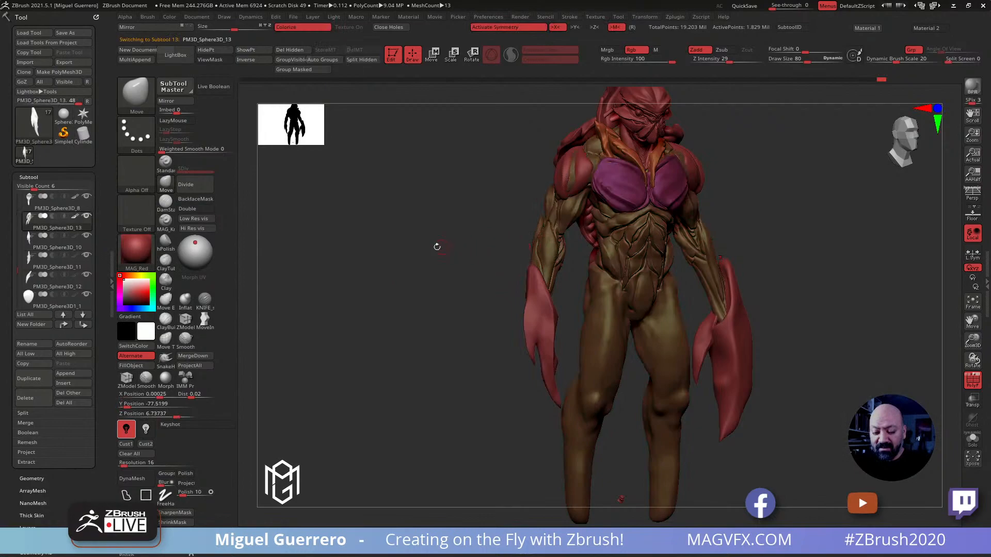
pyautogui.moveTo(392, 261); pyautogui.dragTo(342, 194)
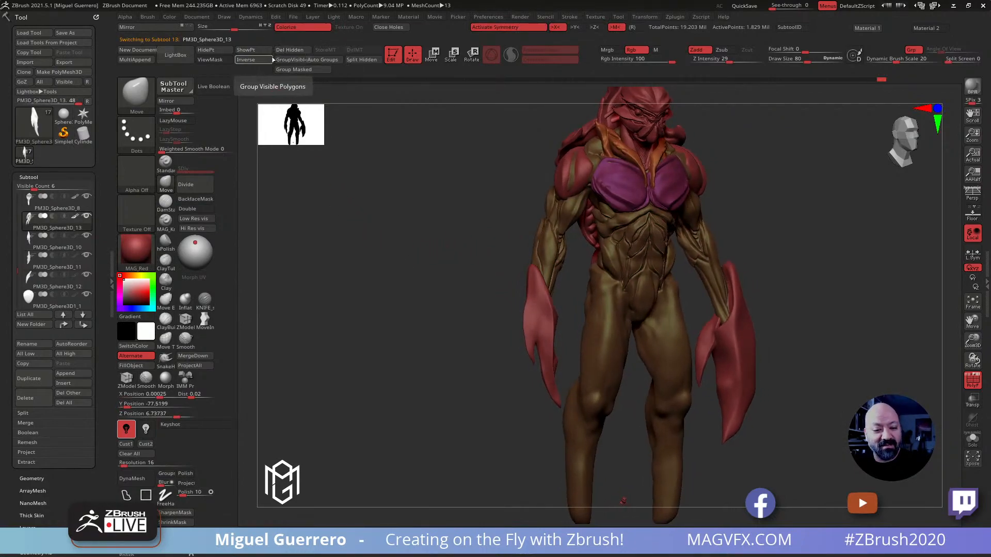
pyautogui.click(360, 59)
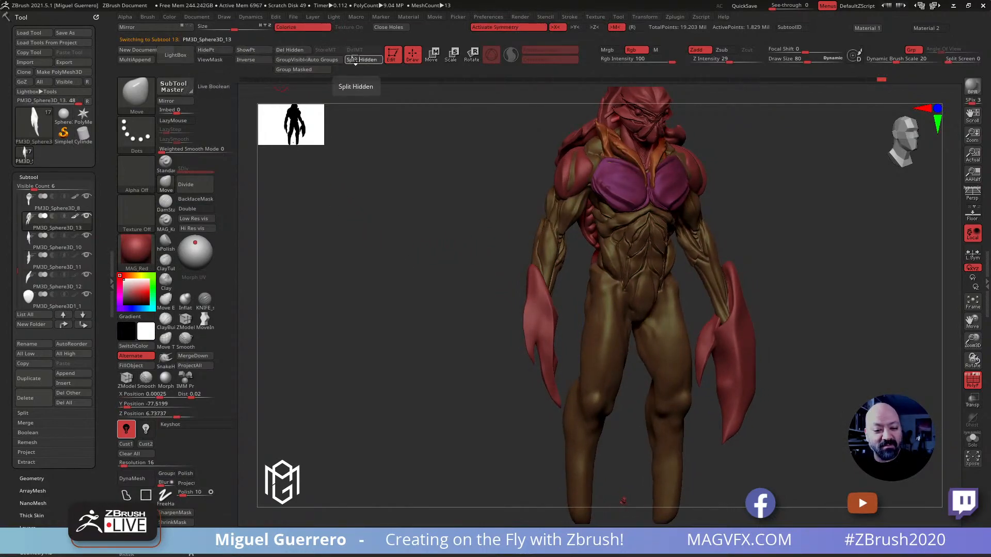
pyautogui.keyDown('alt'); pyautogui.click(546, 256); pyautogui.keyUp('alt')
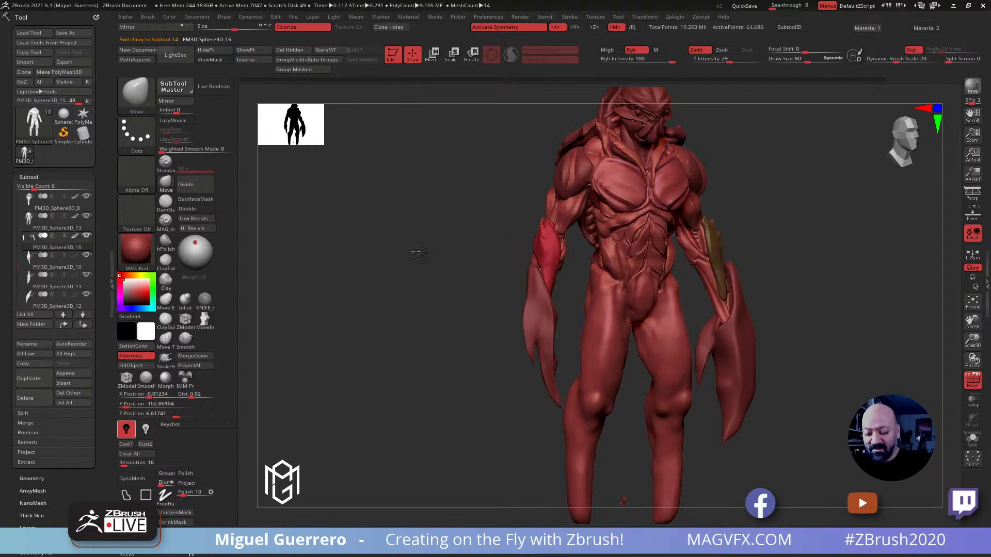
pyautogui.keyDown('shift'); pyautogui.moveTo(420, 251); pyautogui.dragTo(253, 252); pyautogui.keyUp('shift')
pyautogui.keyDown('ctrl'); pyautogui.moveTo(448, 248); pyautogui.dragTo(467, 313, button='right'); pyautogui.keyUp('ctrl')
pyautogui.click(972, 438)
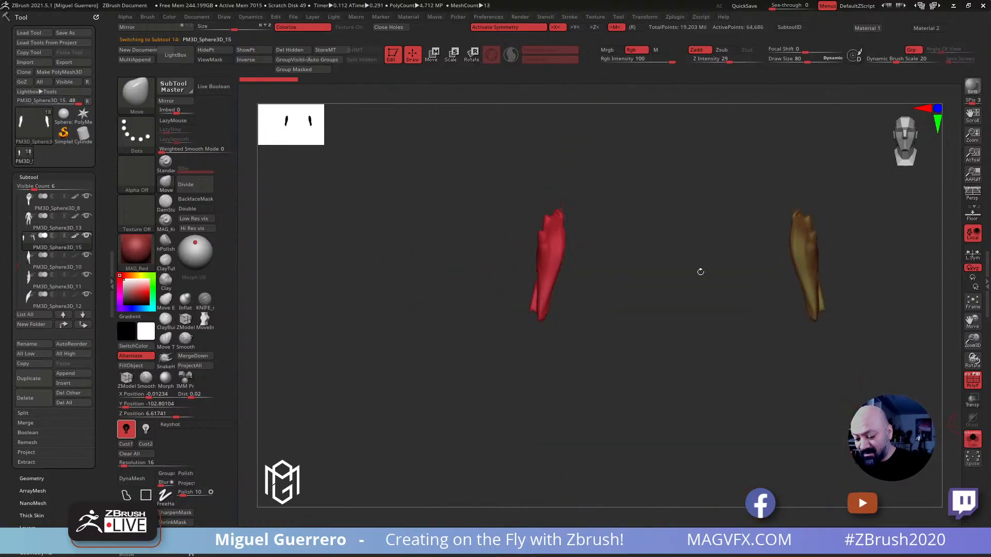
pyautogui.keyDown('alt'); pyautogui.moveTo(486, 259); pyautogui.dragTo(414, 317, button='right'); pyautogui.keyUp('alt')
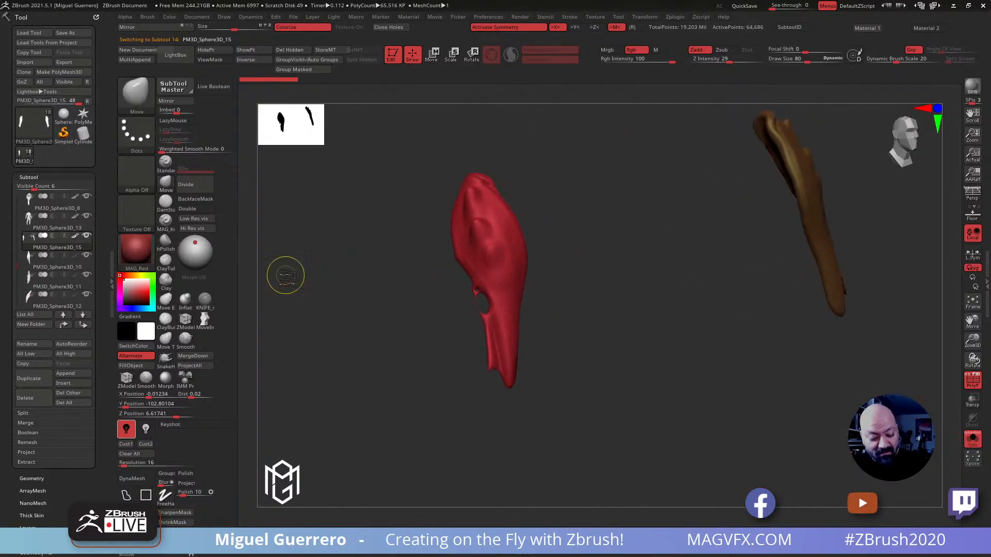
pyautogui.press('ctrl')
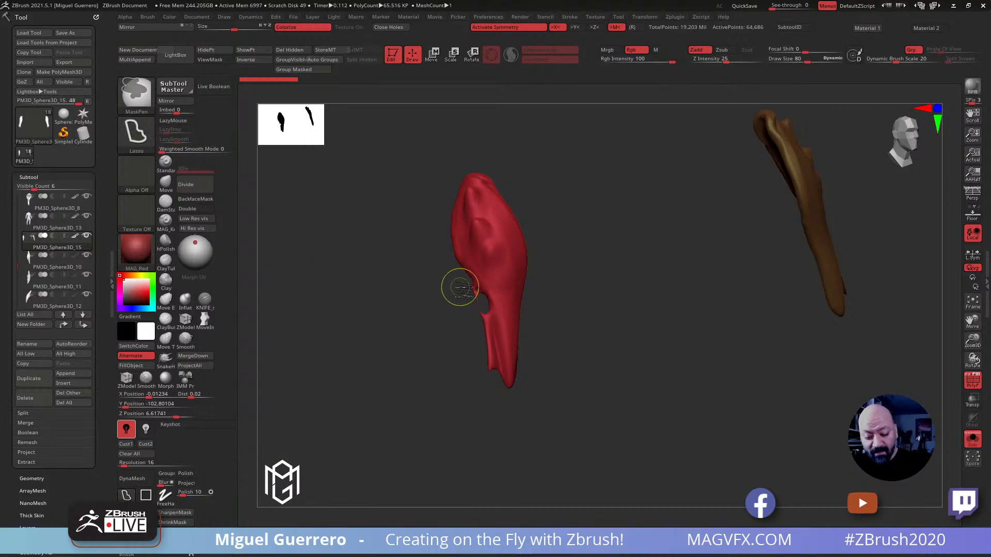
pyautogui.keyDown('ctrl'); pyautogui.keyDown('shift'); pyautogui.moveTo(460, 283); pyautogui.dragTo(480, 298); pyautogui.keyUp('shift'); pyautogui.keyUp('ctrl')
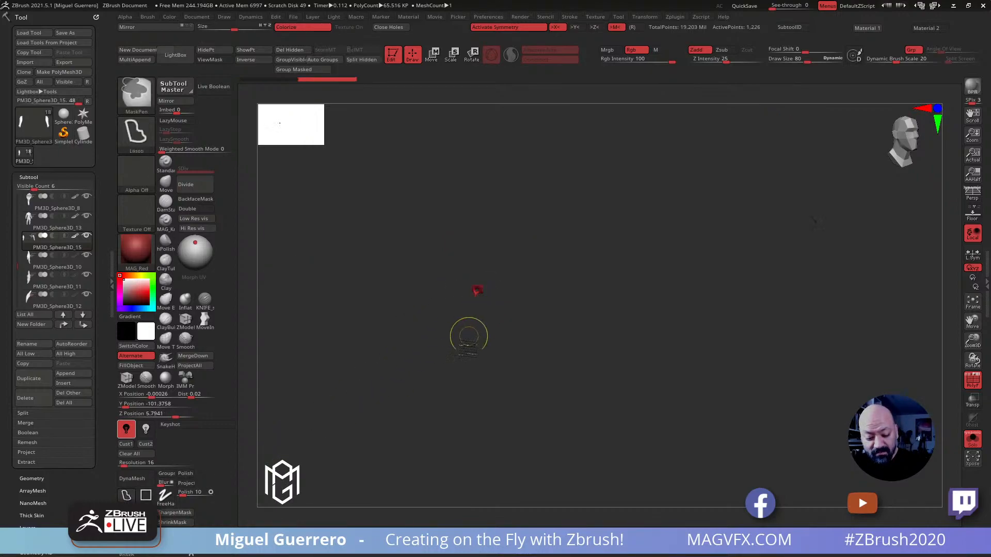
pyautogui.keyDown('ctrl'); pyautogui.keyDown('shift'); pyautogui.click(348, 410); pyautogui.keyUp('shift'); pyautogui.keyUp('ctrl')
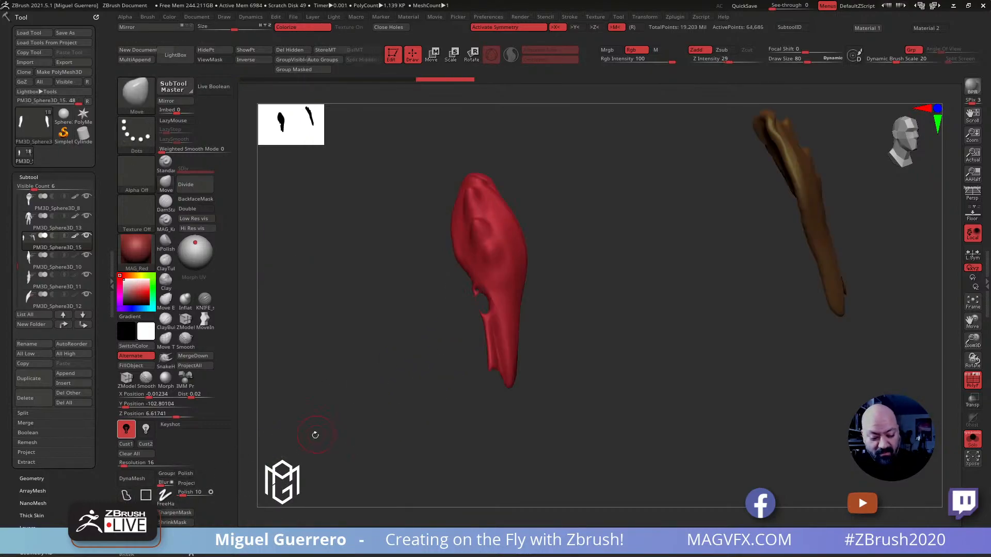
# Hide the ragged strip beside the lower notch of the forearm plates, delete the hidden geometry and DynaMesh the plates
pyautogui.hotkey('ctrl', 'shift')
pyautogui.moveTo(450, 310)
pyautogui.keyDown('ctrl'); pyautogui.keyDown('shift'); pyautogui.mouseDown()
pyautogui.moveTo(457, 277)
pyautogui.moveTo(496, 308)
pyautogui.moveTo(499, 342)
pyautogui.moveTo(467, 403)
pyautogui.moveTo(450, 331)
pyautogui.mouseUp(); pyautogui.keyUp('shift'); pyautogui.keyUp('ctrl')
pyautogui.moveTo(385, 350)
pyautogui.mouseDown()
pyautogui.moveTo(447, 343)
pyautogui.moveTo(418, 402)
pyautogui.moveTo(389, 399)
pyautogui.moveTo(408, 387)
pyautogui.mouseUp()
pyautogui.keyDown('ctrl'); pyautogui.keyDown('shift'); pyautogui.click(436, 362); pyautogui.keyUp('shift'); pyautogui.keyUp('ctrl')
pyautogui.moveTo(370, 337); pyautogui.dragTo(395, 361)
pyautogui.click(284, 50)
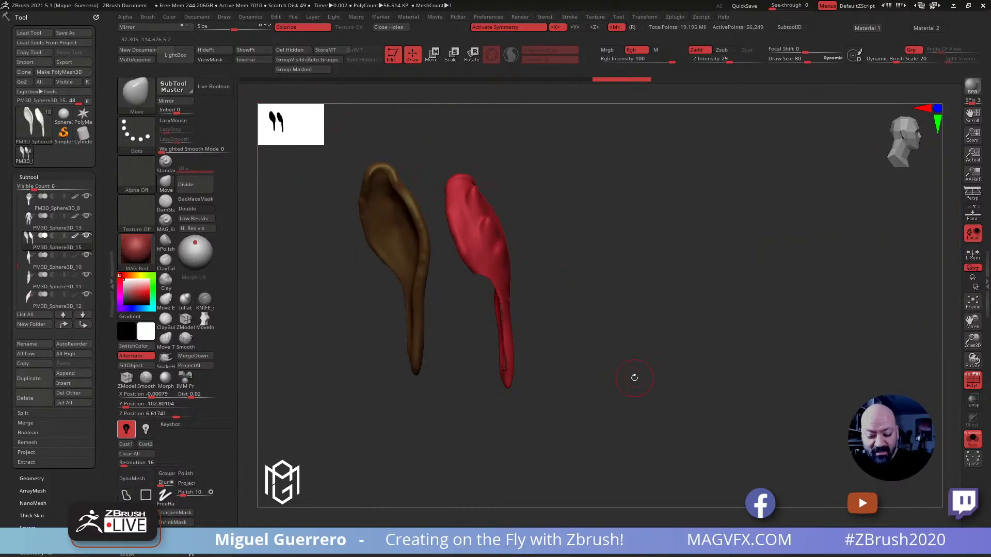
pyautogui.click(132, 479)
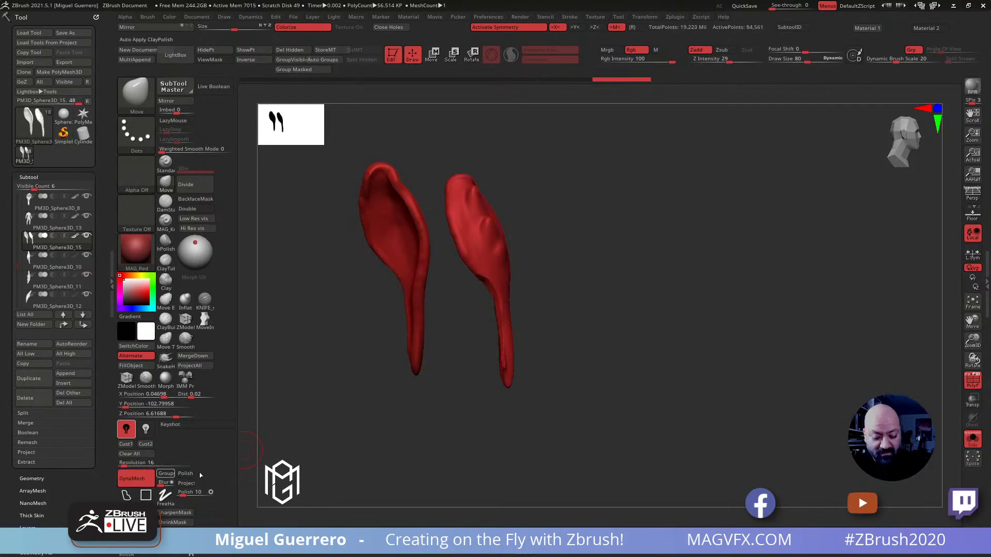
# Show the full figure again and reshape and smooth the forearm plates with the Move and Smooth brushes where they meet the claw shells
pyautogui.moveTo(354, 427); pyautogui.dragTo(418, 414)
pyautogui.click(971, 437)
pyautogui.moveTo(767, 380); pyautogui.dragTo(619, 376)
pyautogui.keyDown('alt'); pyautogui.moveTo(361, 294); pyautogui.dragTo(417, 317); pyautogui.keyUp('alt')
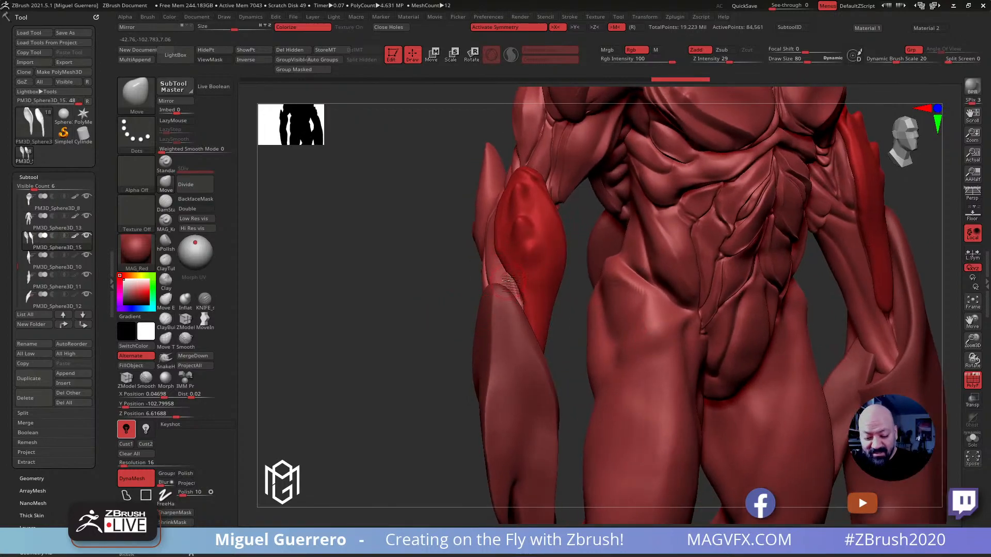
pyautogui.press('b')
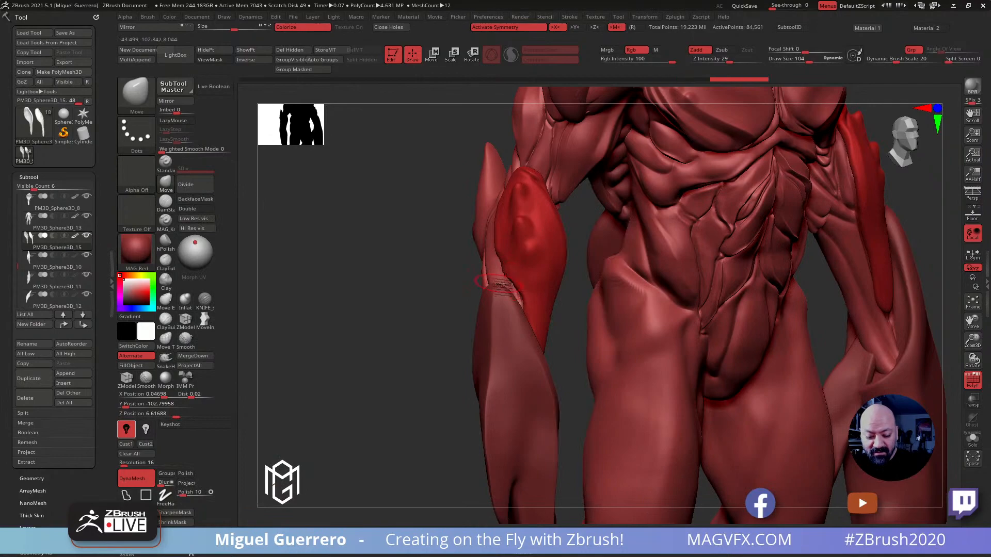
pyautogui.moveTo(400, 282); pyautogui.dragTo(467, 279)
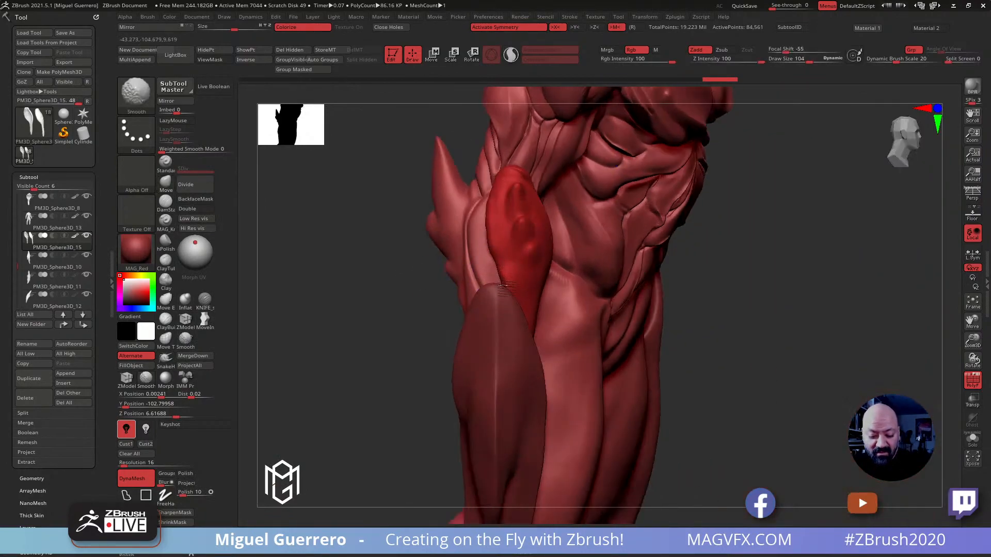
pyautogui.moveTo(398, 261)
pyautogui.mouseDown()
pyautogui.moveTo(471, 283)
pyautogui.moveTo(493, 273)
pyautogui.moveTo(387, 259)
pyautogui.moveTo(363, 286)
pyautogui.mouseUp()
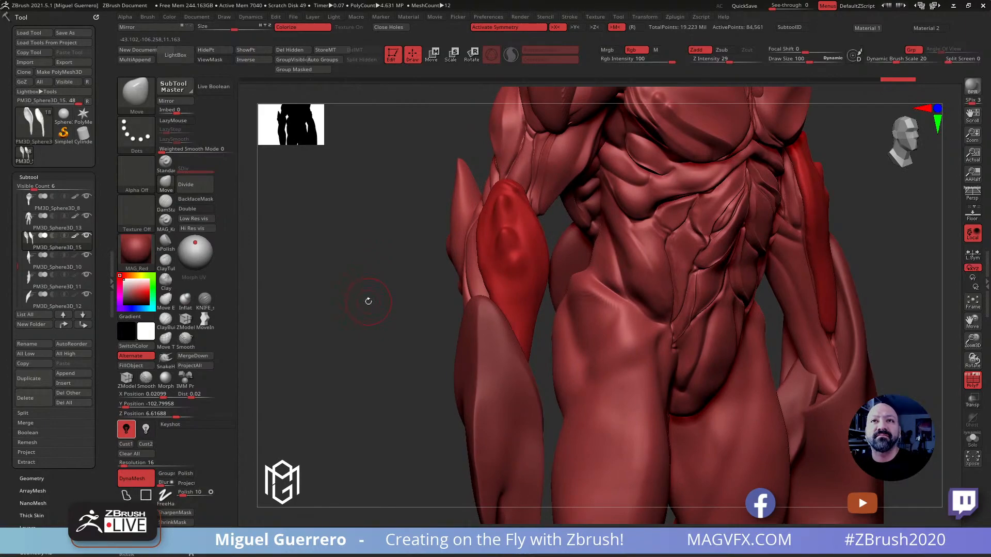
pyautogui.moveTo(369, 303); pyautogui.dragTo(358, 296)
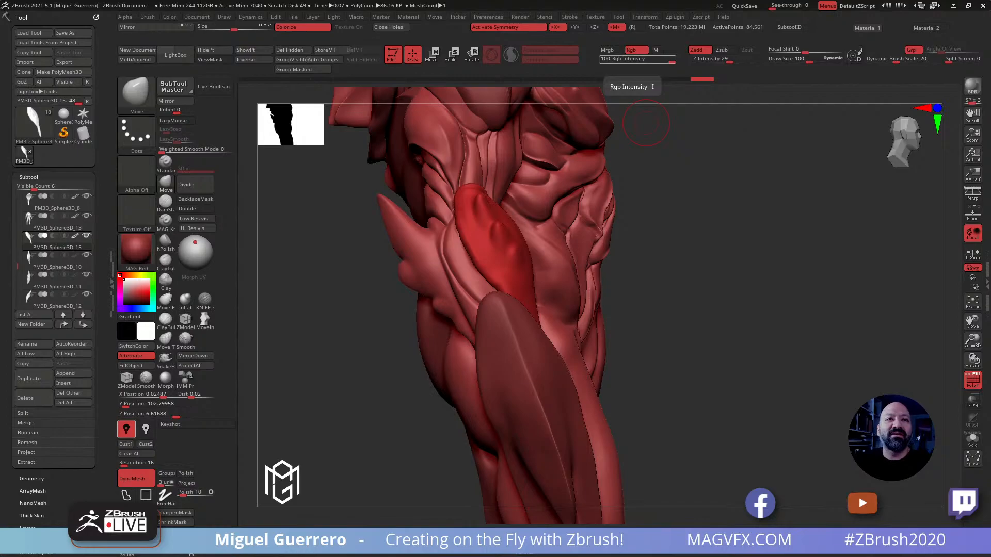
# Switch to the web browser, look through the film and game projects on the magvfx.com portfolio page, and return to ZBrush
pyautogui.moveTo(491, 0); pyautogui.dragTo(579, 86)
pyautogui.doubleClick(579, 86)
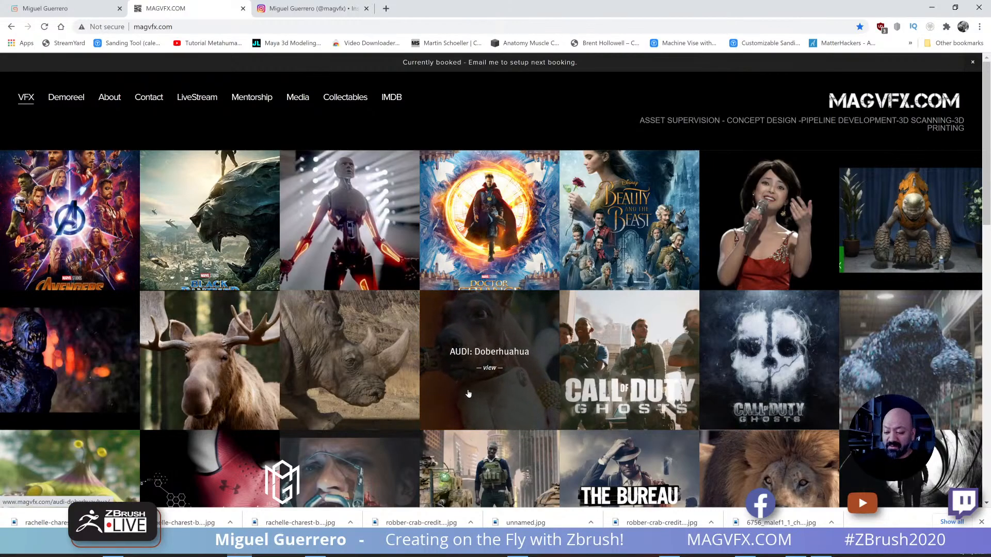
pyautogui.scroll(-8, 468, 394)
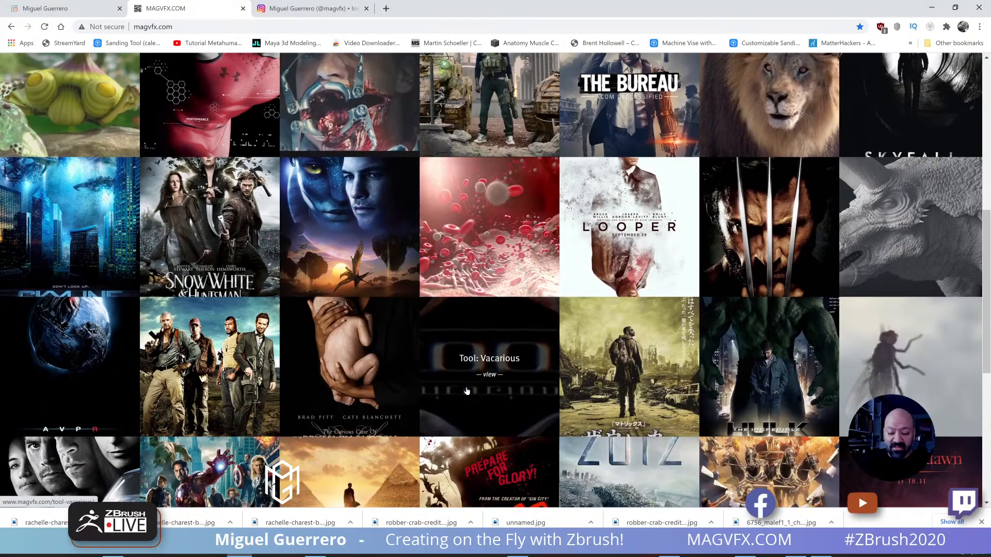
pyautogui.scroll(-2, 467, 392)
pyautogui.scroll(-4, 467, 391)
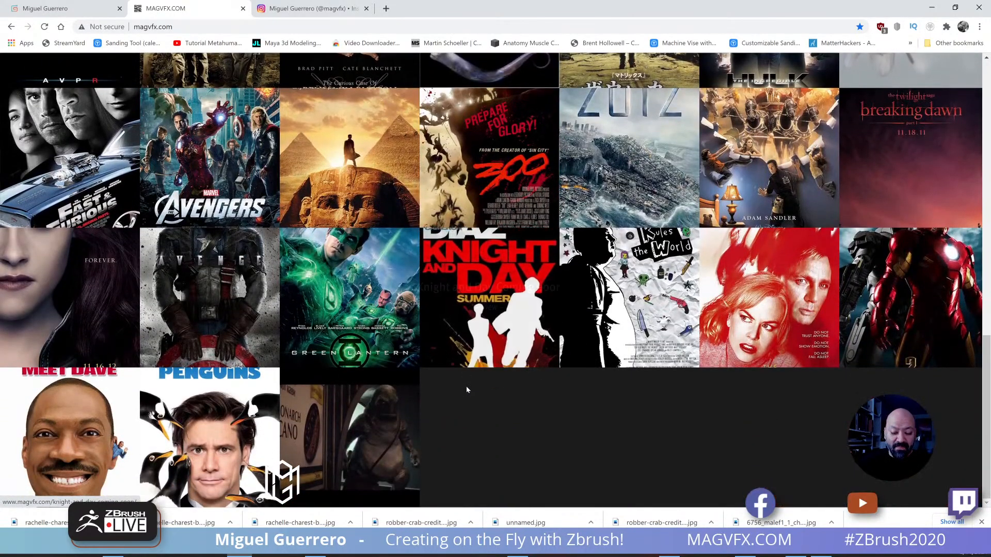
pyautogui.scroll(14, 467, 391)
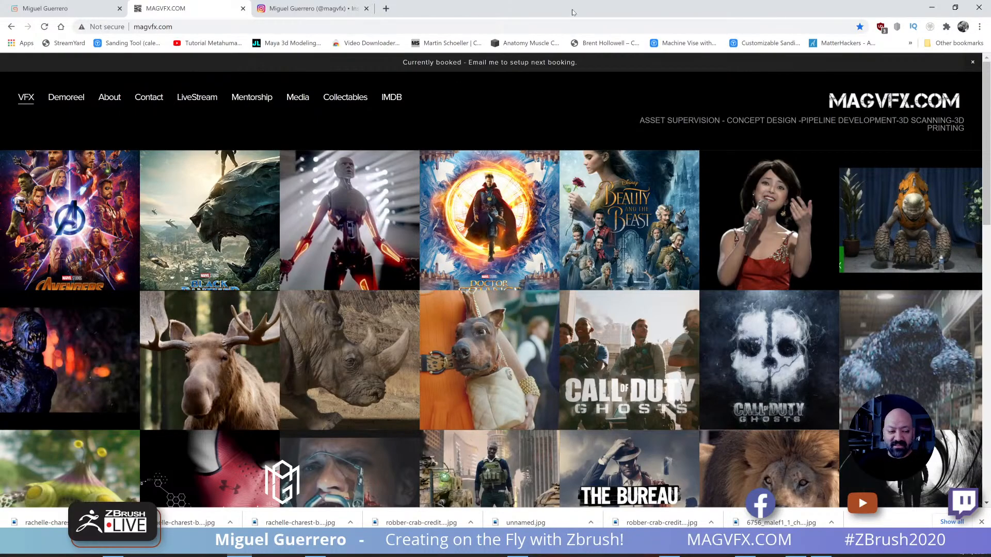
pyautogui.moveTo(574, 13); pyautogui.dragTo(478, 0)
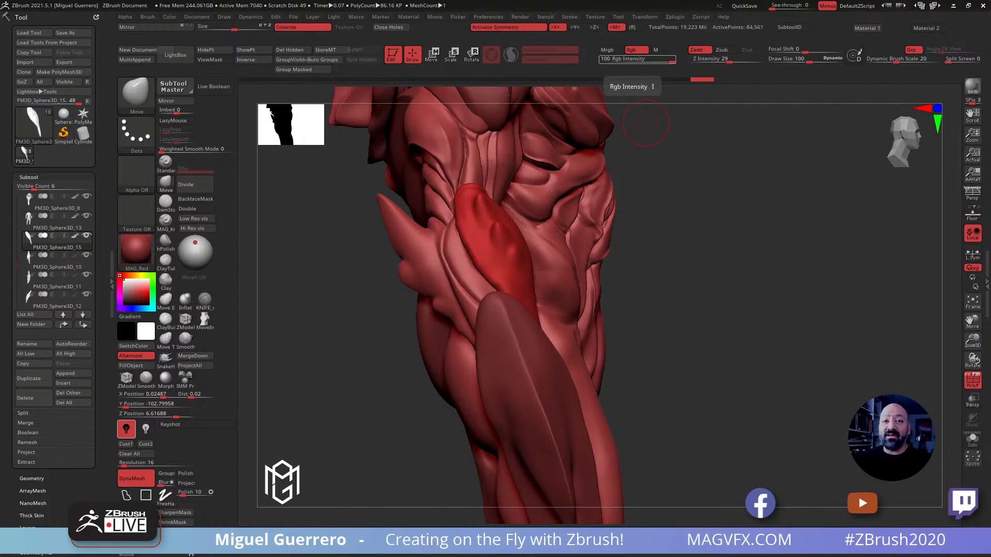
# Isolate the forearm plates and paint a freehand mask along their rim with the draw size reduced to 64
pyautogui.moveTo(336, 338); pyautogui.dragTo(354, 347)
pyautogui.click(971, 437)
pyautogui.moveTo(402, 310)
pyautogui.mouseDown()
pyautogui.moveTo(431, 295)
pyautogui.moveTo(420, 293)
pyautogui.mouseUp()
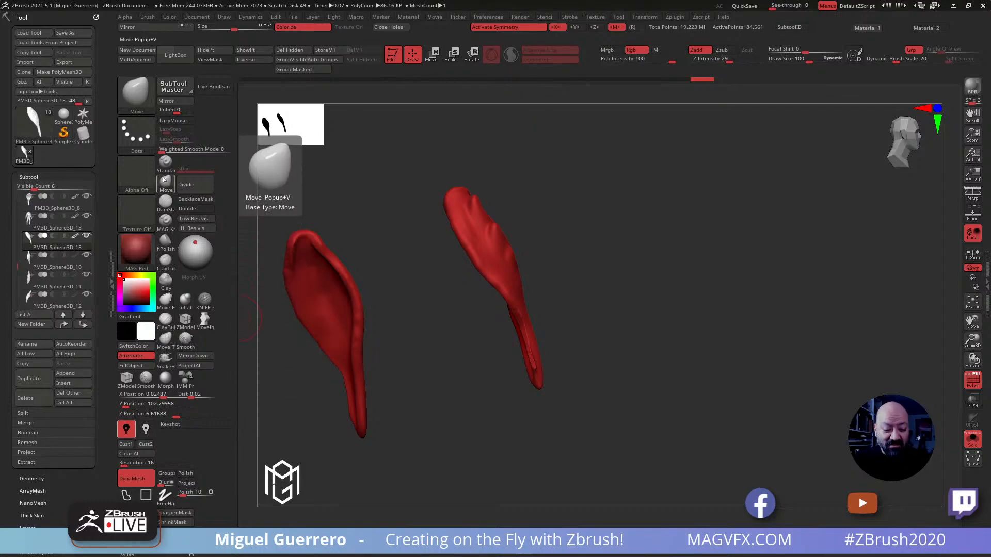
pyautogui.click(165, 240)
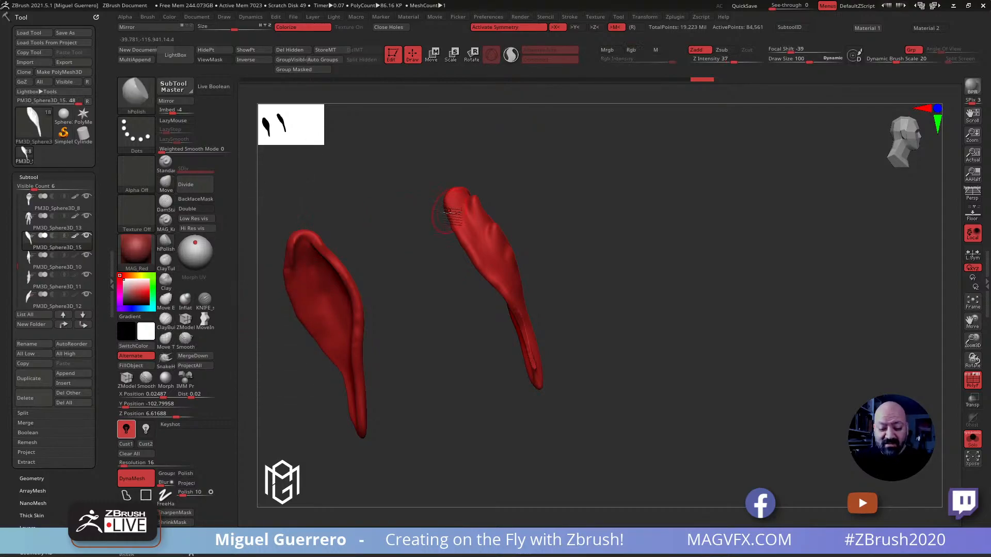
pyautogui.press('[')
pyautogui.press('[')
pyautogui.press('[')
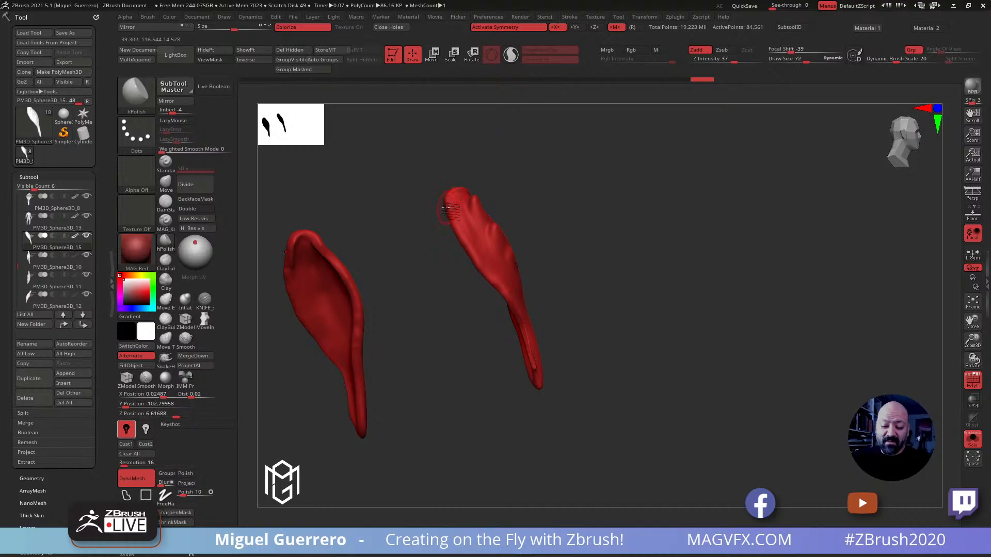
pyautogui.hotkey('ctrl', 'h')
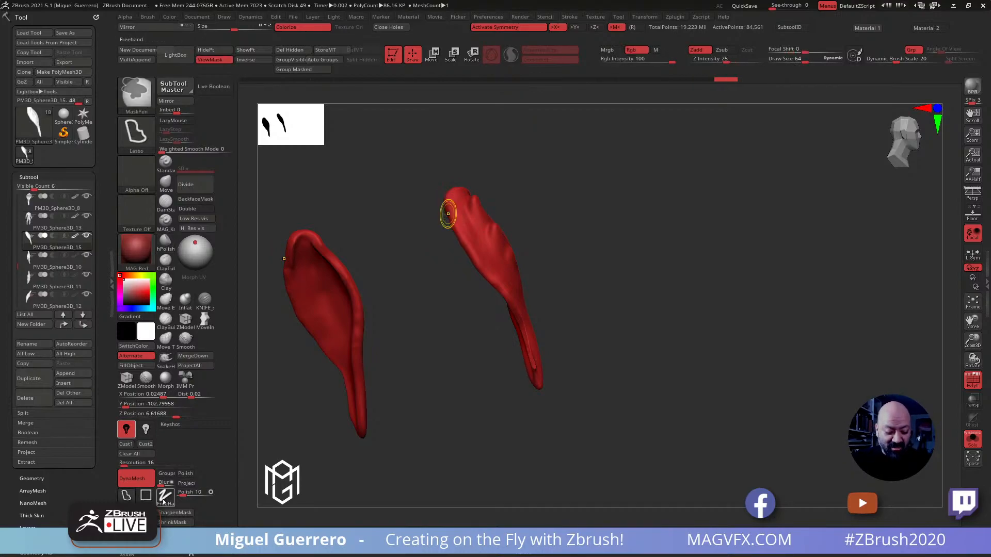
pyautogui.moveTo(447, 206)
pyautogui.keyDown('ctrl'); pyautogui.mouseDown()
pyautogui.moveTo(505, 296)
pyautogui.moveTo(449, 304)
pyautogui.moveTo(426, 294)
pyautogui.mouseUp(); pyautogui.keyUp('ctrl')
pyautogui.keyDown('ctrl'); pyautogui.moveTo(471, 275); pyautogui.dragTo(518, 348); pyautogui.keyUp('ctrl')
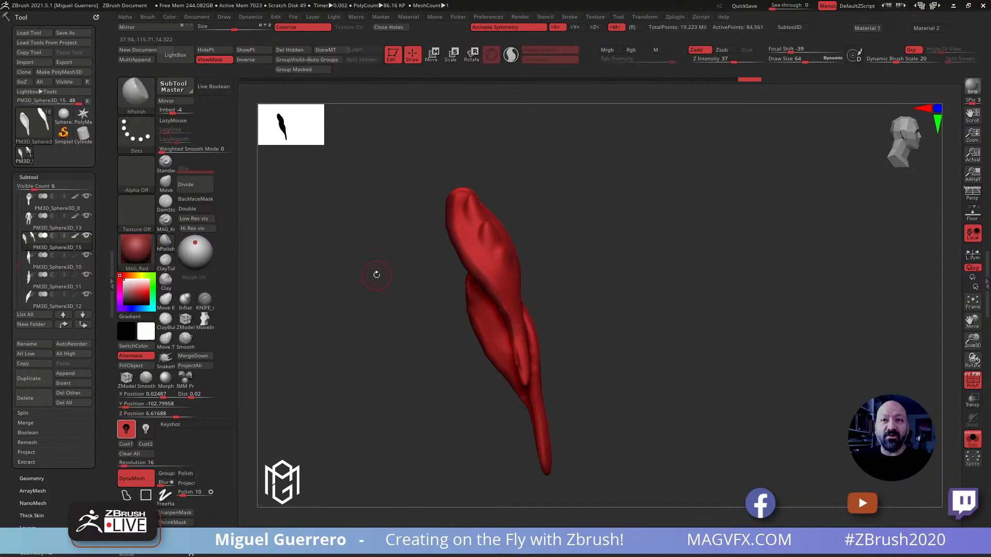
# Flatten the rim of the forearm plates from top to lower tip with the hPolish brush at draw size 112
pyautogui.moveTo(377, 274)
pyautogui.mouseDown()
pyautogui.moveTo(375, 327)
pyautogui.moveTo(387, 290)
pyautogui.moveTo(442, 281)
pyautogui.moveTo(433, 289)
pyautogui.mouseUp()
pyautogui.click(166, 246)
pyautogui.press(']')
pyautogui.moveTo(466, 159)
pyautogui.mouseDown()
pyautogui.moveTo(467, 199)
pyautogui.moveTo(519, 250)
pyautogui.mouseUp()
pyautogui.moveTo(476, 191); pyautogui.dragTo(546, 290)
pyautogui.moveTo(493, 222); pyautogui.dragTo(569, 305)
pyautogui.moveTo(428, 262); pyautogui.dragTo(478, 259)
pyautogui.moveTo(484, 169); pyautogui.dragTo(466, 185)
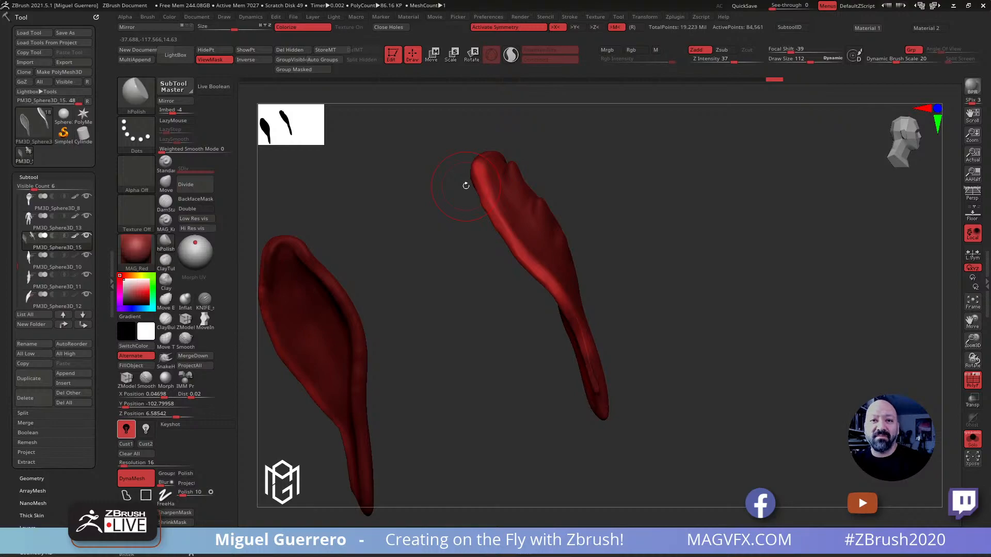
pyautogui.moveTo(464, 310)
pyautogui.mouseDown()
pyautogui.moveTo(436, 310)
pyautogui.moveTo(496, 315)
pyautogui.mouseUp()
pyautogui.keyDown('shift'); pyautogui.moveTo(561, 318); pyautogui.dragTo(508, 175); pyautogui.keyUp('shift')
pyautogui.moveTo(431, 230)
pyautogui.mouseDown()
pyautogui.moveTo(412, 274)
pyautogui.moveTo(384, 271)
pyautogui.moveTo(424, 232)
pyautogui.mouseUp()
# Push the forearm plates' edges with the Move brush, show the full figure and fit the plates closely against the forearm muscles
pyautogui.click(165, 183)
pyautogui.moveTo(479, 206); pyautogui.dragTo(460, 209)
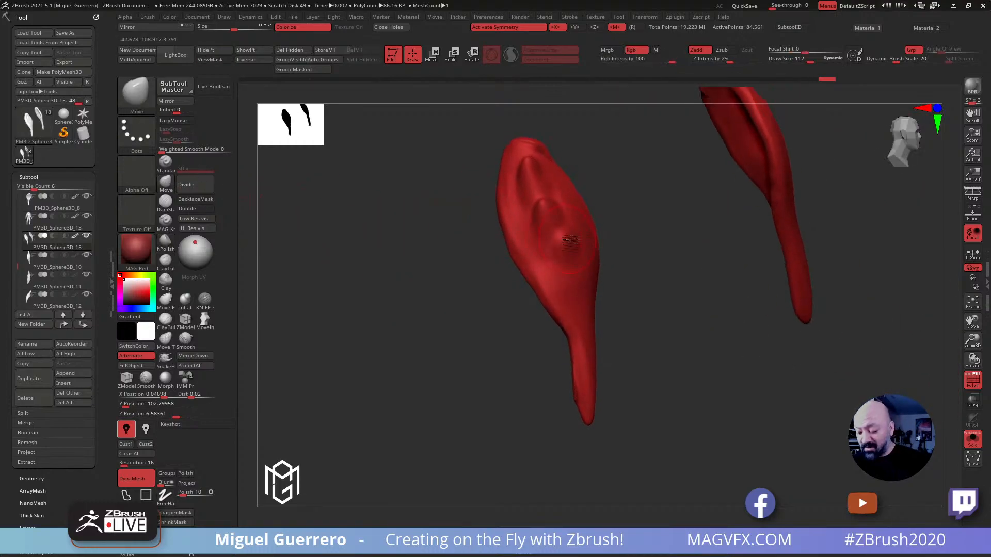
pyautogui.click(972, 440)
pyautogui.moveTo(427, 291)
pyautogui.mouseDown()
pyautogui.moveTo(393, 281)
pyautogui.moveTo(405, 255)
pyautogui.moveTo(493, 236)
pyautogui.moveTo(490, 206)
pyautogui.mouseUp()
pyautogui.moveTo(356, 245); pyautogui.dragTo(439, 219)
pyautogui.moveTo(497, 198); pyautogui.dragTo(493, 191)
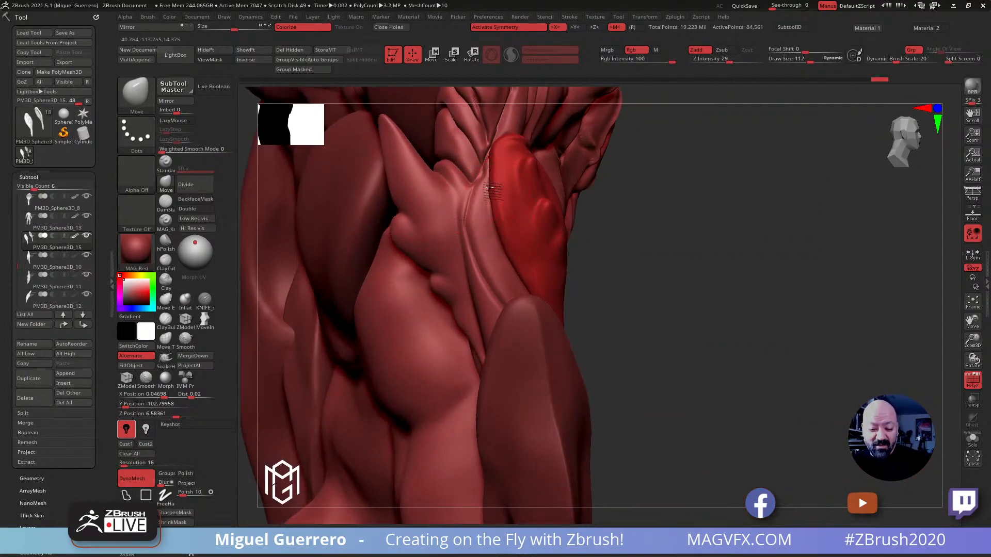
pyautogui.moveTo(555, 214); pyautogui.dragTo(559, 211)
pyautogui.moveTo(614, 266); pyautogui.dragTo(684, 279)
pyautogui.moveTo(482, 189)
pyautogui.mouseDown()
pyautogui.moveTo(472, 184)
pyautogui.moveTo(482, 199)
pyautogui.mouseUp()
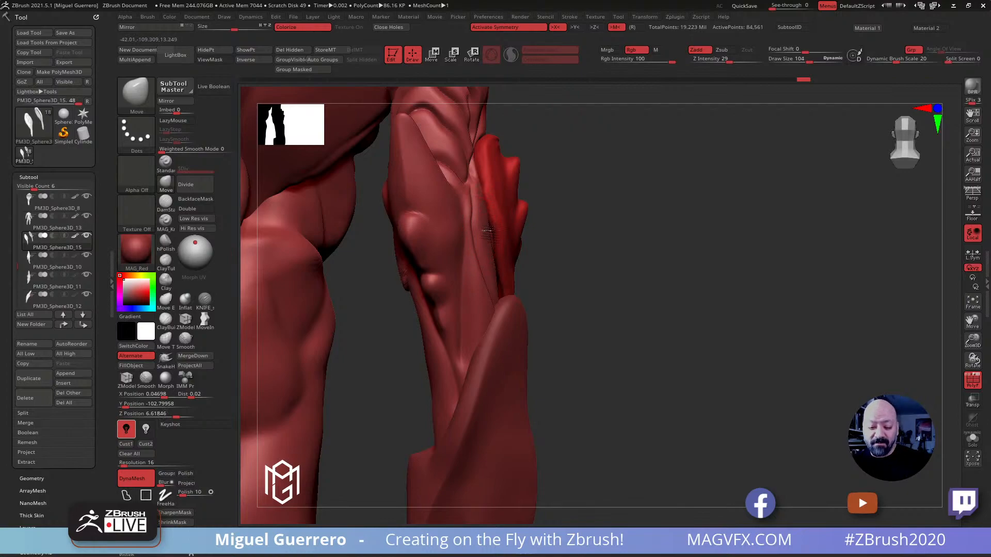
# Nudge the forearm plates' edges against the arm muscles with the Move brush, raising the draw size to 168
pyautogui.moveTo(480, 237); pyautogui.dragTo(479, 236)
pyautogui.moveTo(503, 286)
pyautogui.mouseDown()
pyautogui.moveTo(494, 296)
pyautogui.moveTo(508, 286)
pyautogui.mouseUp()
pyautogui.moveTo(483, 190); pyautogui.dragTo(482, 185)
pyautogui.moveTo(622, 289)
pyautogui.mouseDown()
pyautogui.moveTo(440, 260)
pyautogui.moveTo(389, 325)
pyautogui.moveTo(498, 385)
pyautogui.moveTo(489, 422)
pyautogui.moveTo(504, 474)
pyautogui.mouseUp()
pyautogui.moveTo(493, 388); pyautogui.dragTo(498, 384)
pyautogui.moveTo(506, 317); pyautogui.dragTo(500, 310)
pyautogui.moveTo(393, 263); pyautogui.dragTo(365, 265)
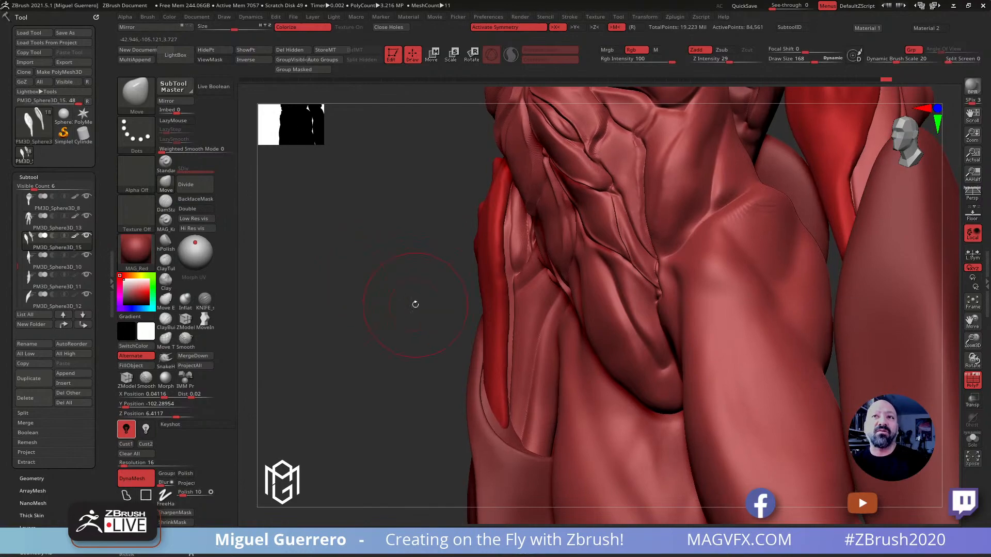
pyautogui.moveTo(367, 326); pyautogui.dragTo(392, 303)
pyautogui.moveTo(422, 295)
pyautogui.keyDown('ctrl'); pyautogui.mouseDown(button='right')
pyautogui.moveTo(371, 249)
pyautogui.moveTo(398, 329)
pyautogui.moveTo(359, 250)
pyautogui.mouseUp(button='right'); pyautogui.keyUp('ctrl')
pyautogui.moveTo(360, 249)
pyautogui.mouseDown()
pyautogui.moveTo(358, 281)
pyautogui.moveTo(376, 270)
pyautogui.moveTo(407, 276)
pyautogui.moveTo(394, 274)
pyautogui.moveTo(417, 291)
pyautogui.moveTo(388, 290)
pyautogui.mouseUp()
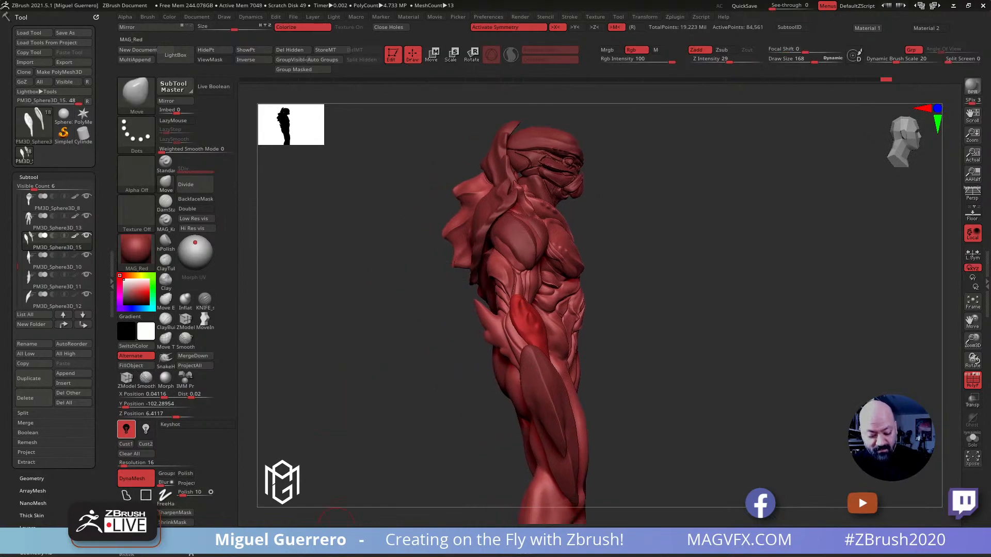
# Turn off the polyframe display and try several materials on the creature, settling on the bluish-grey z91
pyautogui.click(316, 538)
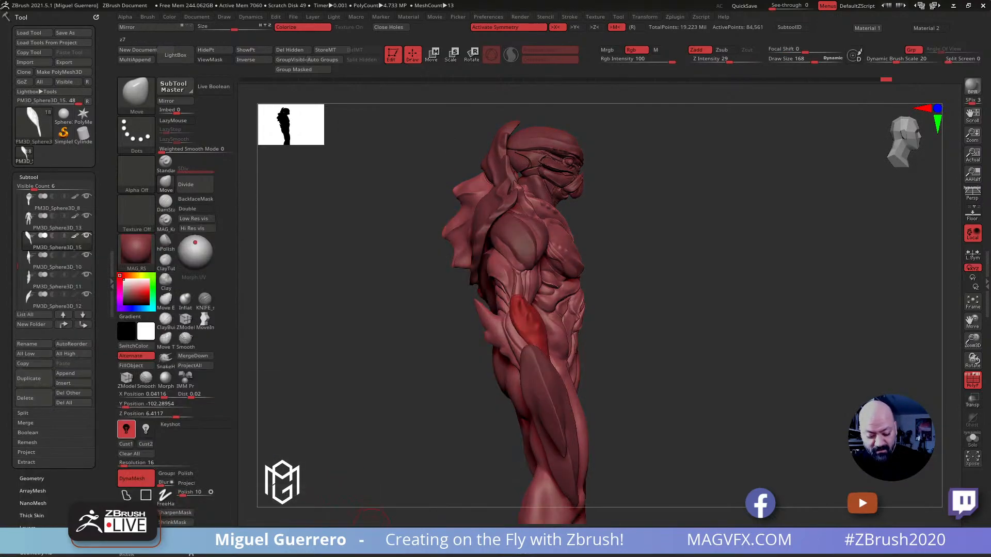
pyautogui.click(361, 537)
pyautogui.moveTo(364, 441)
pyautogui.mouseDown()
pyautogui.moveTo(336, 450)
pyautogui.moveTo(361, 434)
pyautogui.mouseUp()
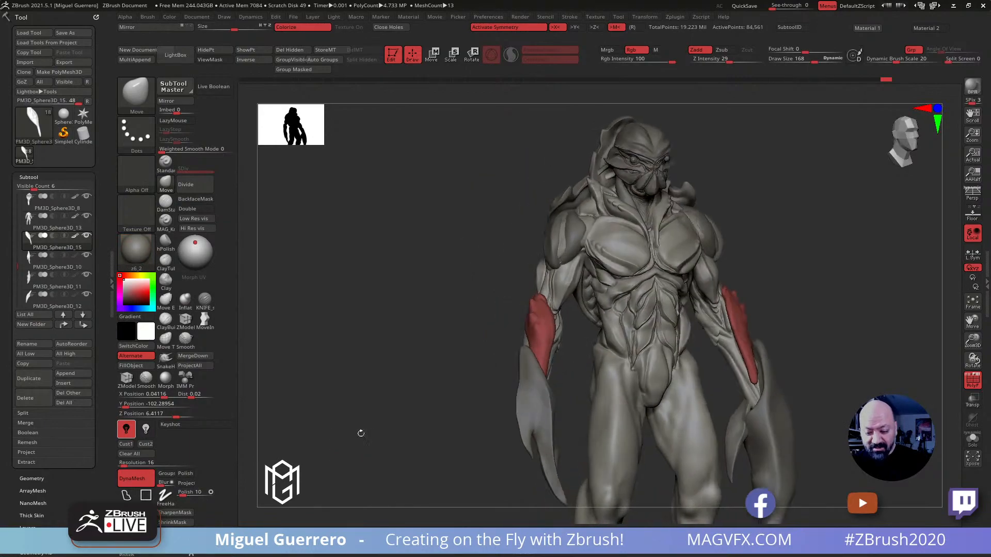
pyautogui.click(972, 380)
pyautogui.moveTo(431, 248); pyautogui.dragTo(335, 310)
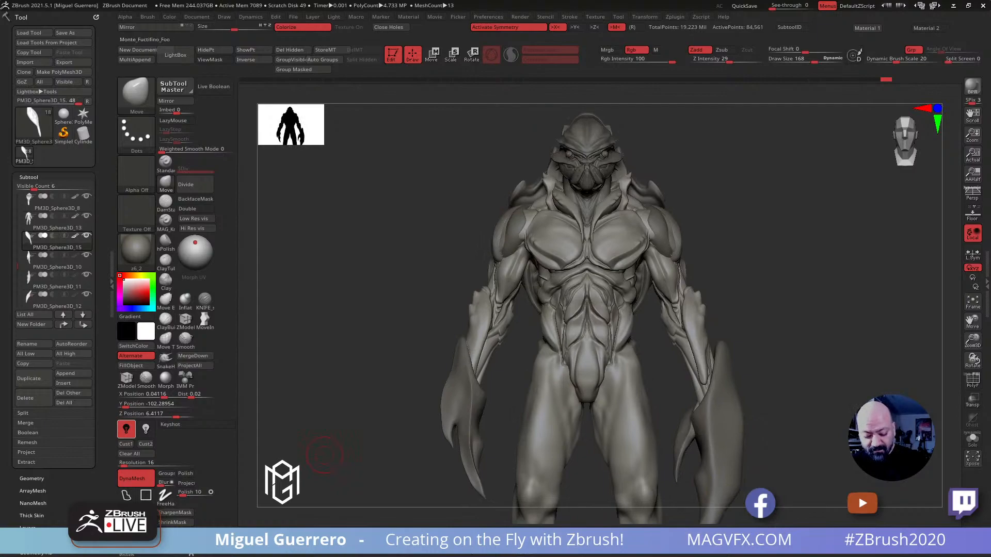
pyautogui.click(402, 540)
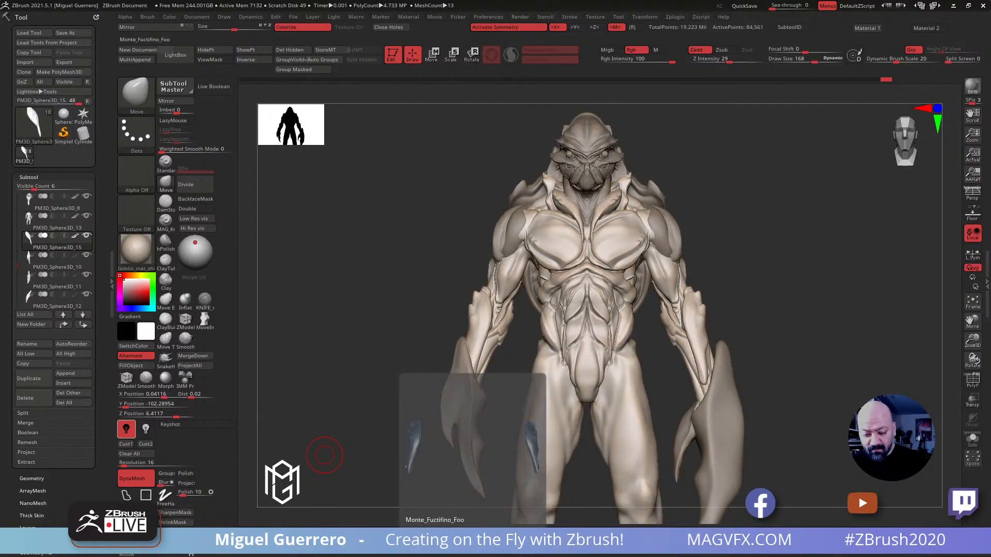
pyautogui.click(385, 539)
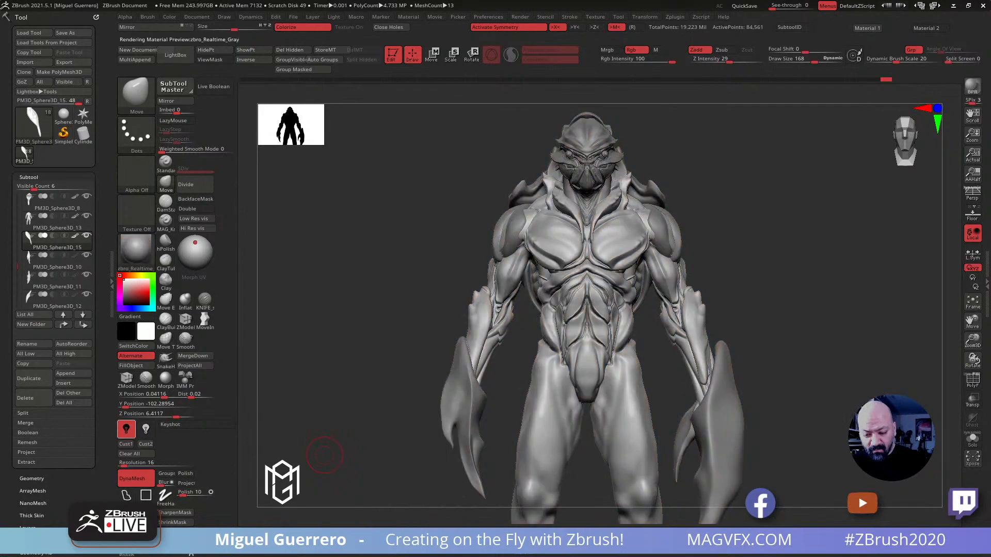
pyautogui.moveTo(330, 395); pyautogui.dragTo(364, 514)
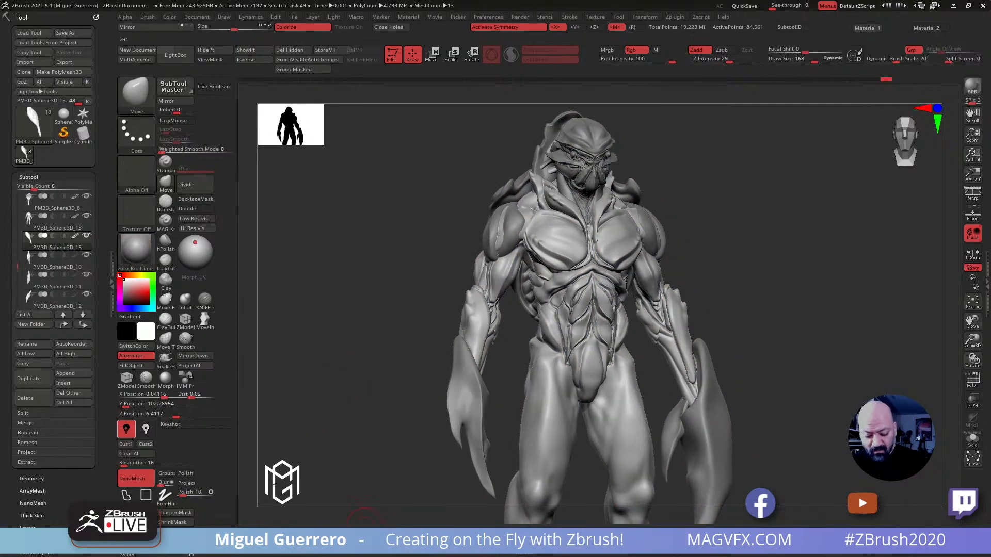
pyautogui.click(365, 540)
pyautogui.moveTo(330, 367); pyautogui.dragTo(409, 303)
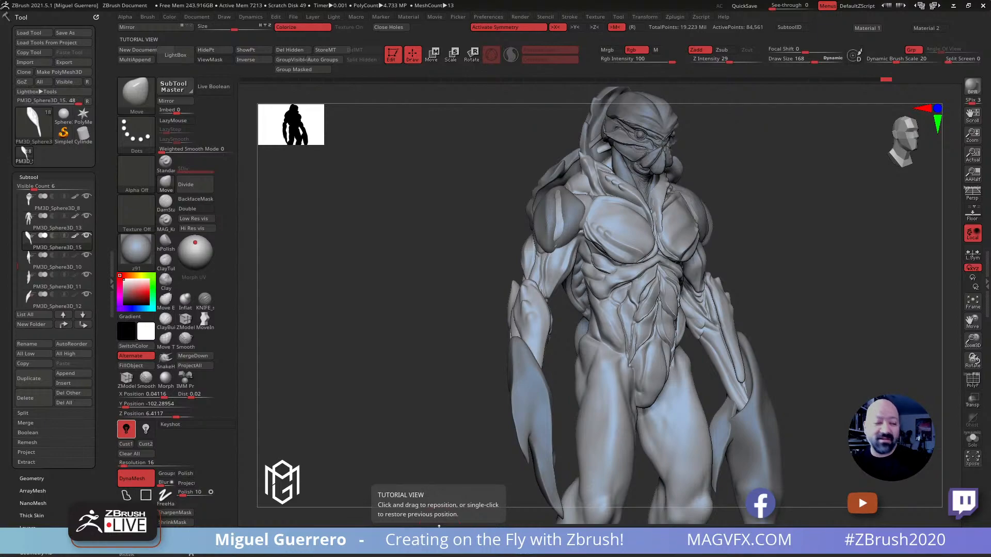
pyautogui.moveTo(443, 250)
pyautogui.mouseDown()
pyautogui.moveTo(427, 294)
pyautogui.moveTo(449, 294)
pyautogui.moveTo(416, 277)
pyautogui.moveTo(440, 250)
pyautogui.mouseUp()
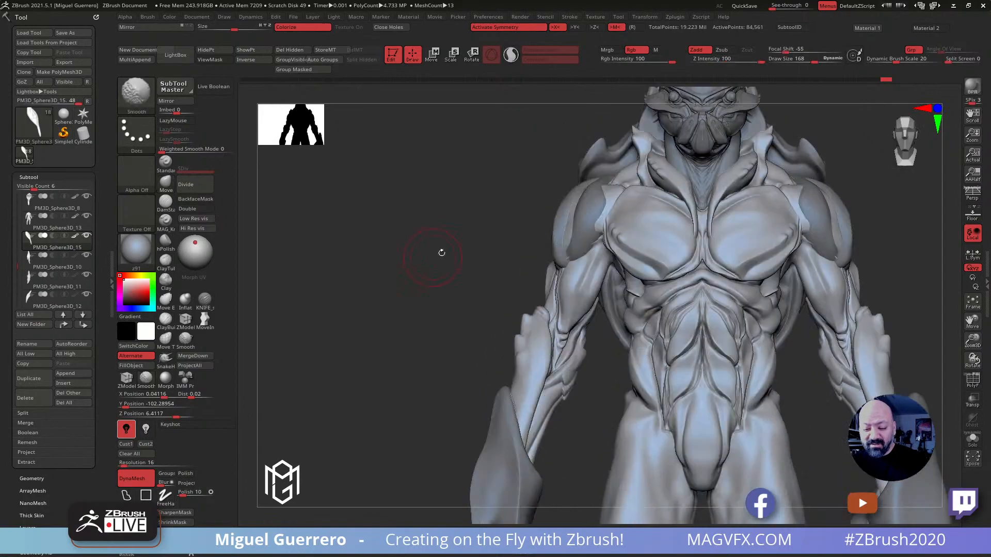
# Isolate the shoulder plates and rebuild them with DynaMesh at resolution 24
pyautogui.keyDown('alt'); pyautogui.click(559, 222); pyautogui.keyUp('alt')
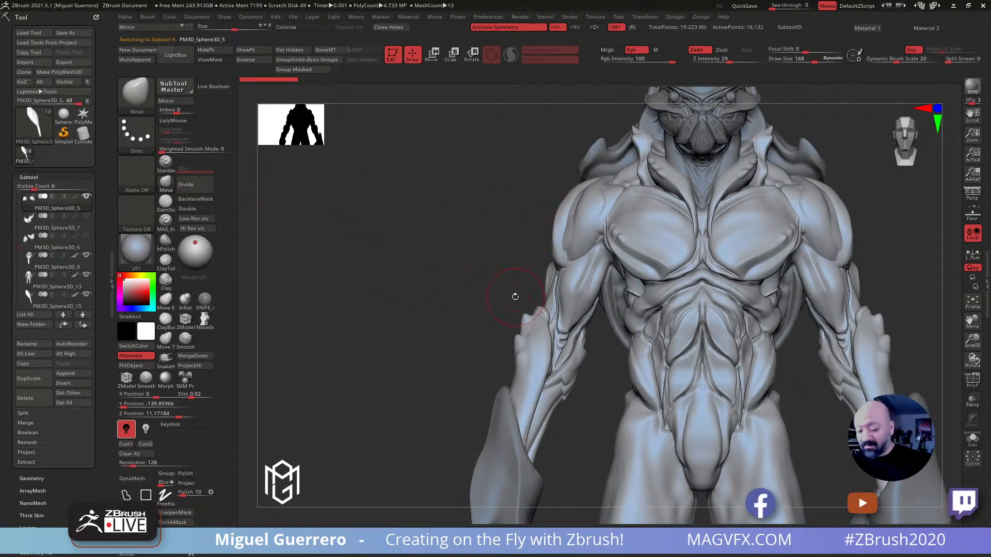
pyautogui.click(972, 439)
pyautogui.moveTo(443, 254); pyautogui.dragTo(487, 255)
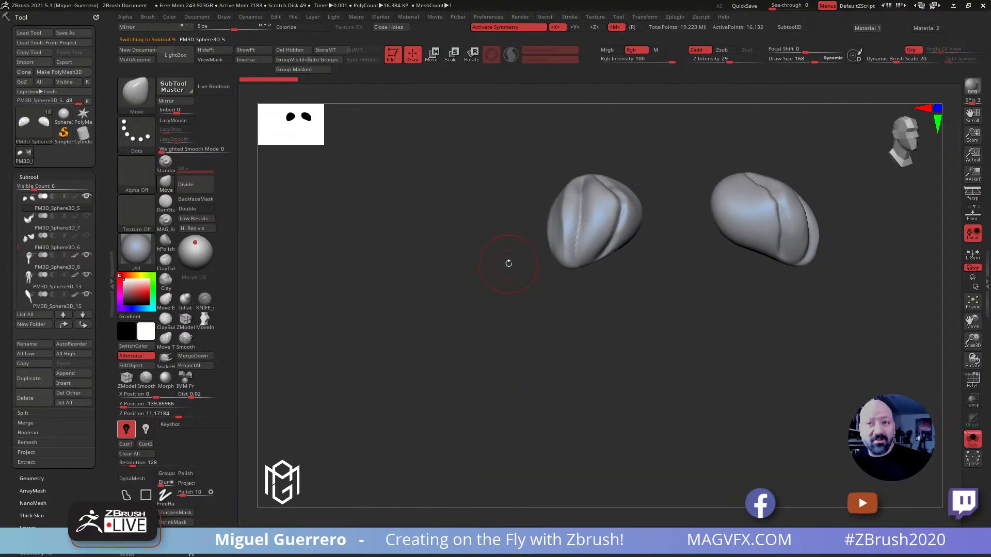
pyautogui.click(969, 441)
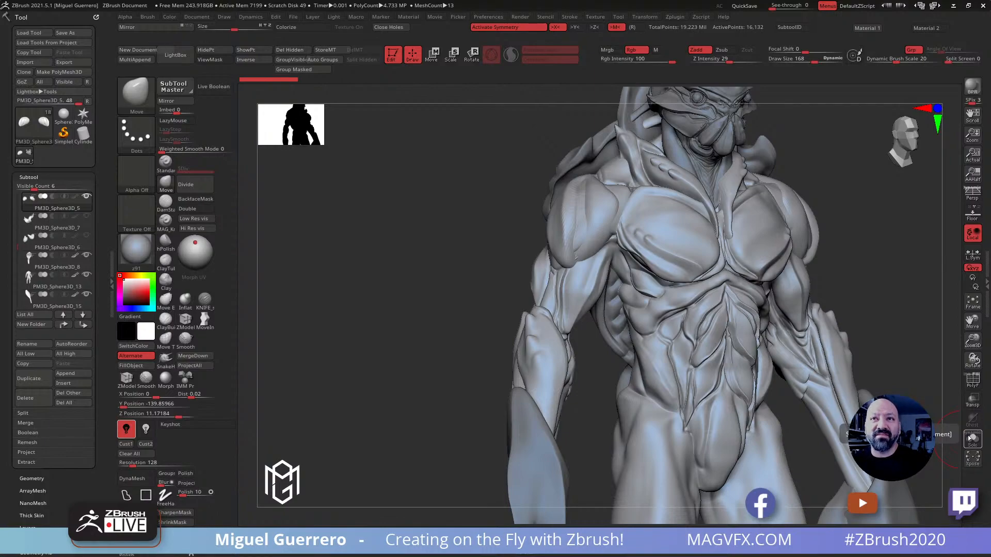
pyautogui.moveTo(392, 325); pyautogui.dragTo(424, 324)
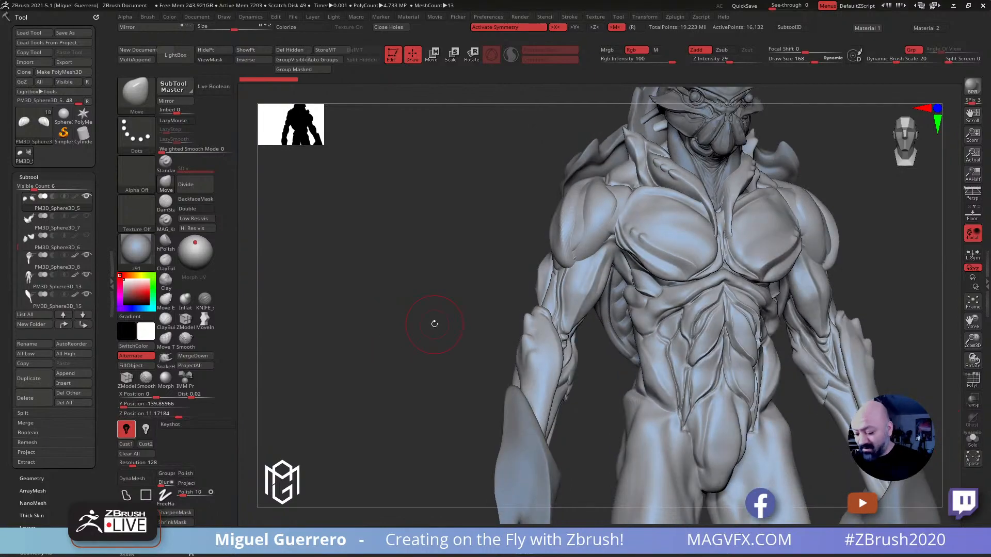
pyautogui.hotkey('alt', 's')
pyautogui.keyDown('alt'); pyautogui.moveTo(524, 222); pyautogui.dragTo(504, 275, button='right'); pyautogui.keyUp('alt')
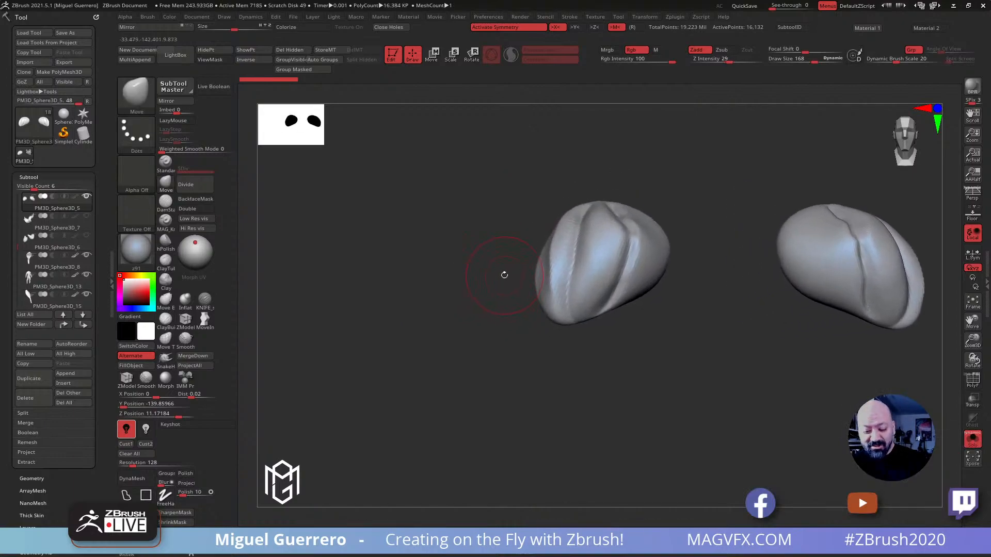
pyautogui.click(129, 463)
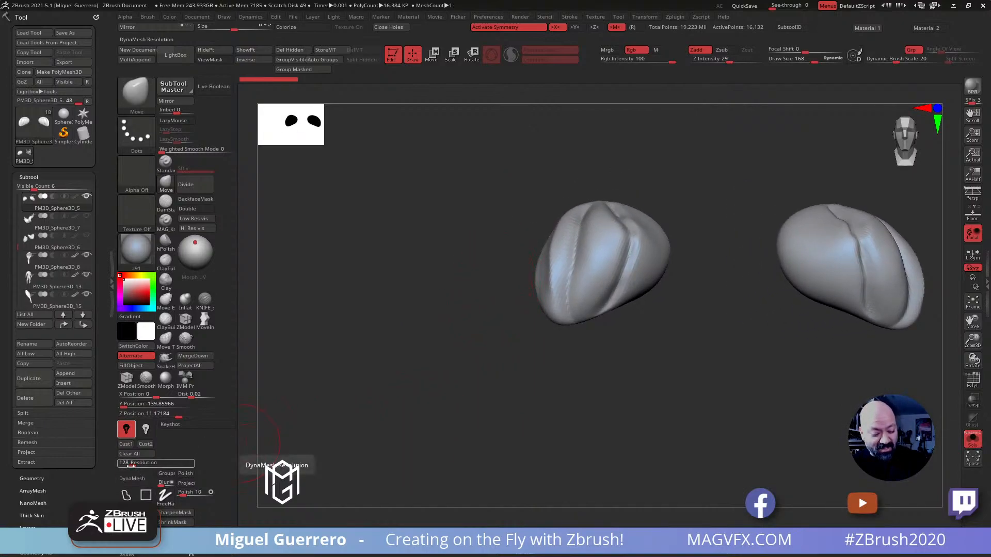
pyautogui.write('40')
pyautogui.press('Return')
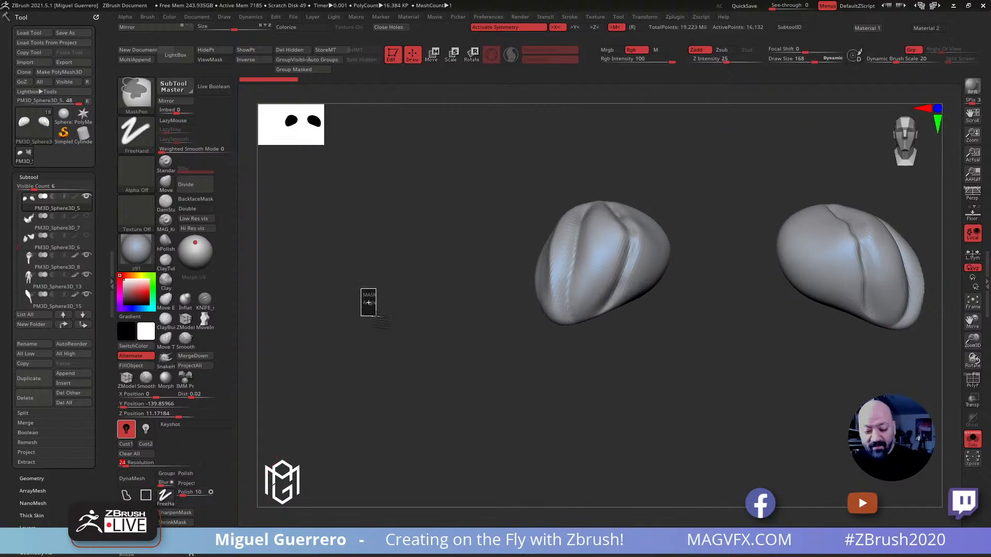
pyautogui.click(132, 479)
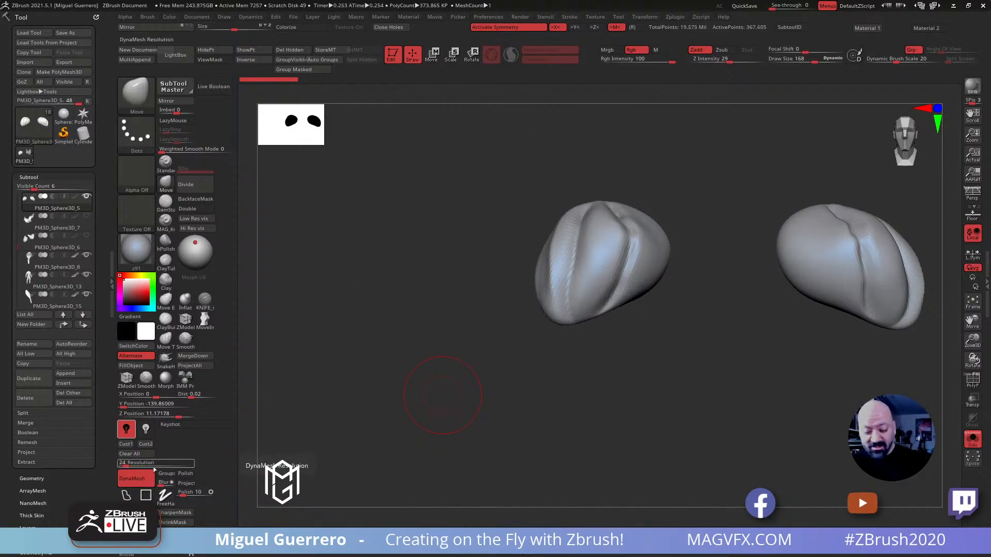
# Smooth the ridges and jagged creases on the shoulder plates with the Smooth brush, and show the full figure again
pyautogui.keyDown('shift'); pyautogui.moveTo(560, 265); pyautogui.dragTo(566, 274); pyautogui.keyUp('shift')
pyautogui.keyDown('shift'); pyautogui.moveTo(605, 240); pyautogui.dragTo(630, 279); pyautogui.keyUp('shift')
pyautogui.moveTo(458, 222); pyautogui.dragTo(509, 245)
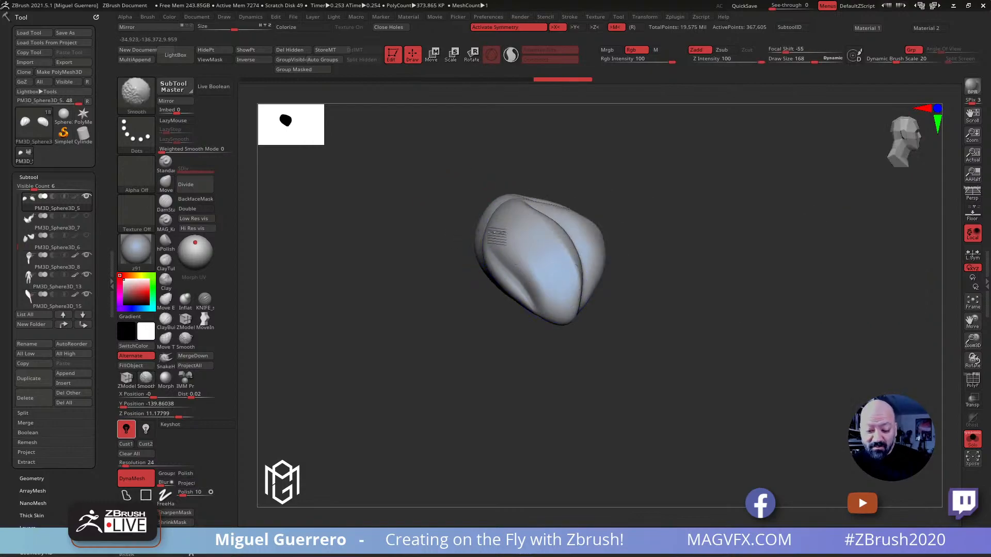
pyautogui.moveTo(677, 376)
pyautogui.mouseDown()
pyautogui.moveTo(661, 389)
pyautogui.moveTo(627, 380)
pyautogui.mouseUp()
pyautogui.moveTo(571, 286)
pyautogui.keyDown('shift'); pyautogui.mouseDown()
pyautogui.moveTo(567, 195)
pyautogui.moveTo(579, 196)
pyautogui.mouseUp(); pyautogui.keyUp('shift')
pyautogui.moveTo(658, 289); pyautogui.dragTo(547, 330)
pyautogui.keyDown('shift'); pyautogui.moveTo(504, 247); pyautogui.dragTo(518, 290); pyautogui.keyUp('shift')
pyautogui.moveTo(444, 320); pyautogui.dragTo(519, 343)
pyautogui.keyDown('shift'); pyautogui.moveTo(524, 290); pyautogui.dragTo(493, 285); pyautogui.keyUp('shift')
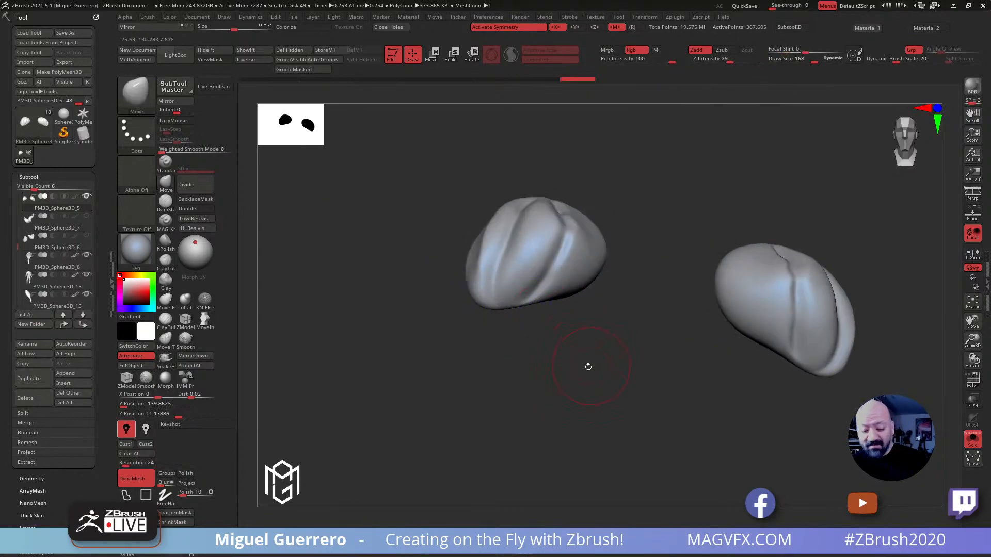
pyautogui.moveTo(590, 361); pyautogui.dragTo(646, 365)
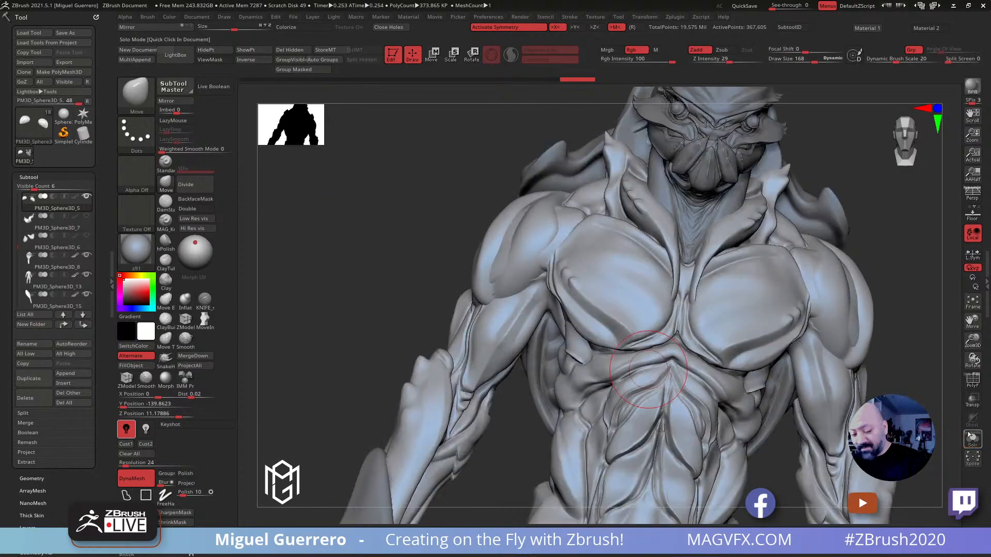
pyautogui.moveTo(415, 289)
pyautogui.mouseDown()
pyautogui.moveTo(384, 295)
pyautogui.moveTo(464, 284)
pyautogui.moveTo(404, 336)
pyautogui.moveTo(474, 305)
pyautogui.mouseUp()
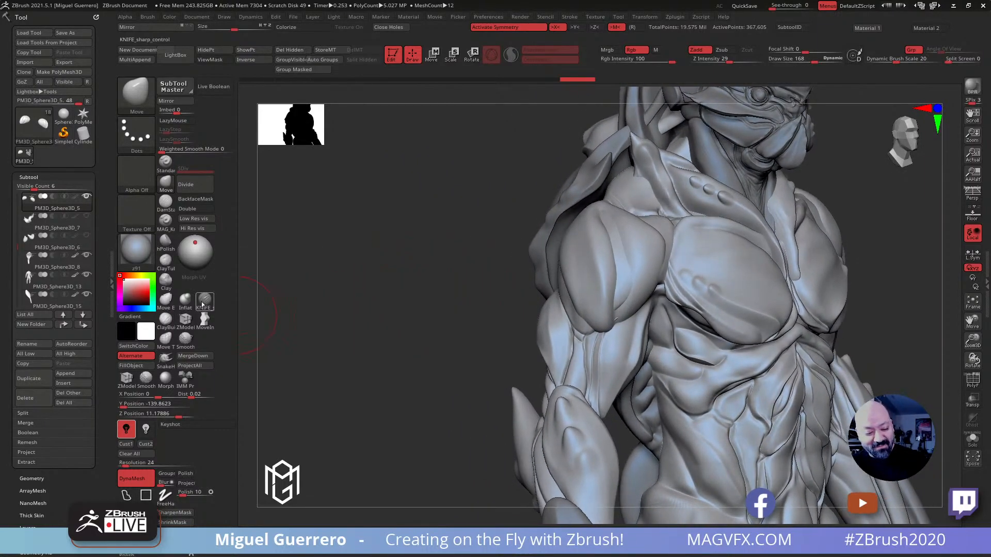
# Reshape the shoulder plates with the Move brush at draw size 232 so they sit closely over the shoulders
pyautogui.moveTo(392, 301)
pyautogui.mouseDown()
pyautogui.moveTo(369, 305)
pyautogui.moveTo(356, 293)
pyautogui.mouseUp()
pyautogui.press('b')
pyautogui.moveTo(385, 227)
pyautogui.mouseDown()
pyautogui.moveTo(409, 261)
pyautogui.moveTo(379, 260)
pyautogui.mouseUp()
pyautogui.moveTo(512, 277); pyautogui.dragTo(508, 308)
pyautogui.press(']')
pyautogui.moveTo(452, 300); pyautogui.dragTo(484, 289)
pyautogui.moveTo(473, 246)
pyautogui.mouseDown()
pyautogui.moveTo(516, 243)
pyautogui.moveTo(523, 232)
pyautogui.mouseUp()
pyautogui.moveTo(486, 225); pyautogui.dragTo(522, 216, button='right')
pyautogui.moveTo(485, 218); pyautogui.dragTo(489, 211)
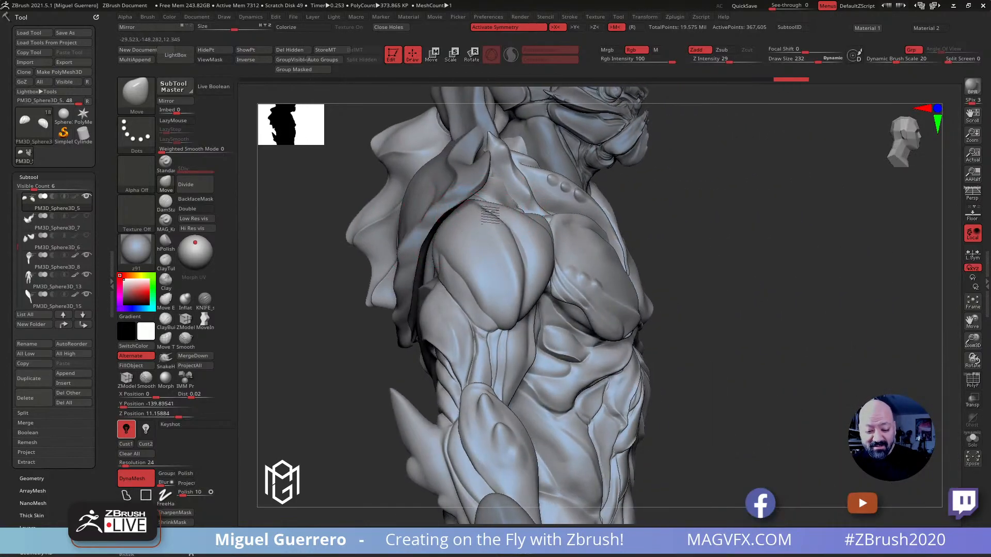
pyautogui.moveTo(612, 276); pyautogui.dragTo(597, 277, button='right')
pyautogui.moveTo(510, 256); pyautogui.dragTo(507, 255)
pyautogui.moveTo(419, 260); pyautogui.dragTo(503, 260)
pyautogui.moveTo(476, 283)
pyautogui.mouseDown()
pyautogui.moveTo(435, 284)
pyautogui.moveTo(445, 279)
pyautogui.mouseUp()
pyautogui.moveTo(617, 359); pyautogui.dragTo(564, 355)
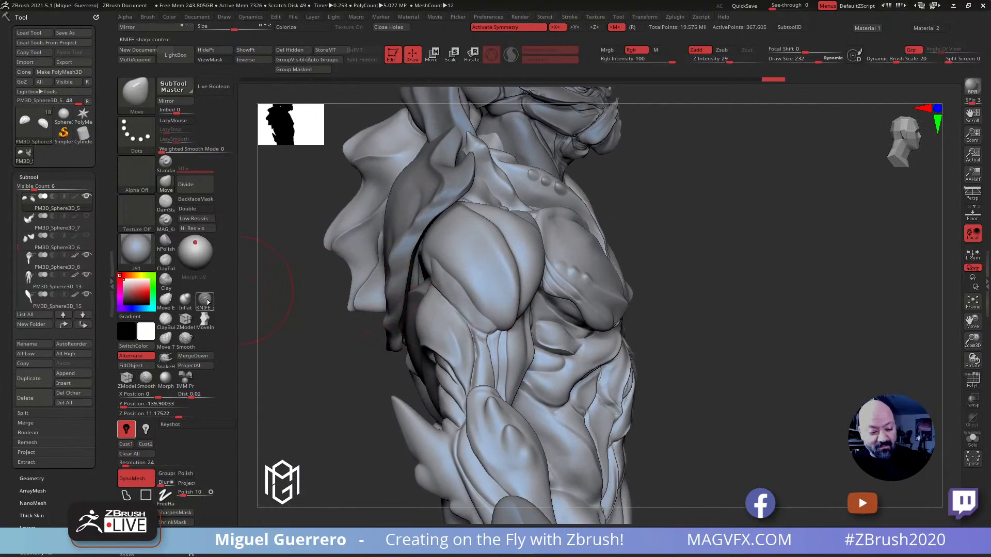
# Sharpen the outer side of the shoulder plates with a KNIFE_sharp_control stroke in Zadd mode at draw size 140
pyautogui.click(204, 300)
pyautogui.press('[')
pyautogui.click(697, 50)
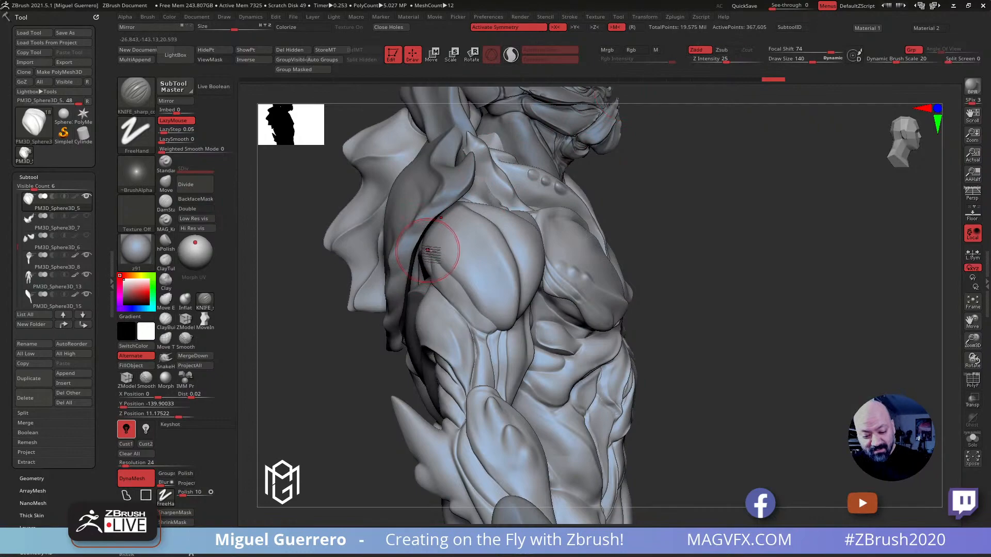
pyautogui.moveTo(312, 333); pyautogui.dragTo(364, 339)
pyautogui.moveTo(469, 202)
pyautogui.mouseDown()
pyautogui.moveTo(502, 244)
pyautogui.moveTo(494, 280)
pyautogui.moveTo(452, 332)
pyautogui.mouseUp()
# Adjust the rear and lower contours of the shoulder plates with the Move brush at draw size about 144
pyautogui.moveTo(330, 326)
pyautogui.mouseDown()
pyautogui.moveTo(391, 310)
pyautogui.moveTo(325, 310)
pyautogui.mouseUp()
pyautogui.click(165, 182)
pyautogui.moveTo(315, 240); pyautogui.dragTo(345, 243)
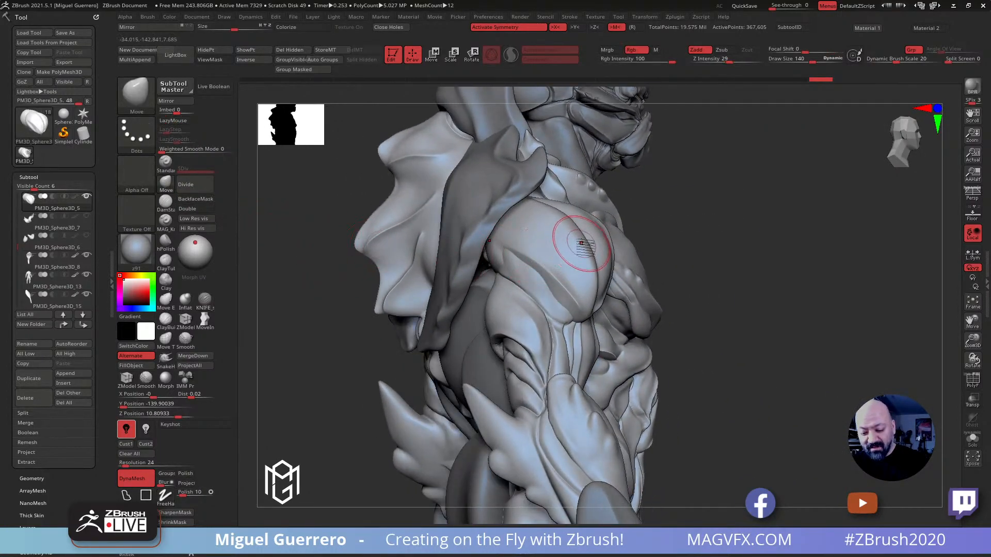
pyautogui.moveTo(591, 240); pyautogui.dragTo(581, 230)
pyautogui.moveTo(394, 281); pyautogui.dragTo(343, 284)
pyautogui.moveTo(541, 291); pyautogui.dragTo(535, 305)
pyautogui.moveTo(373, 278); pyautogui.dragTo(487, 261)
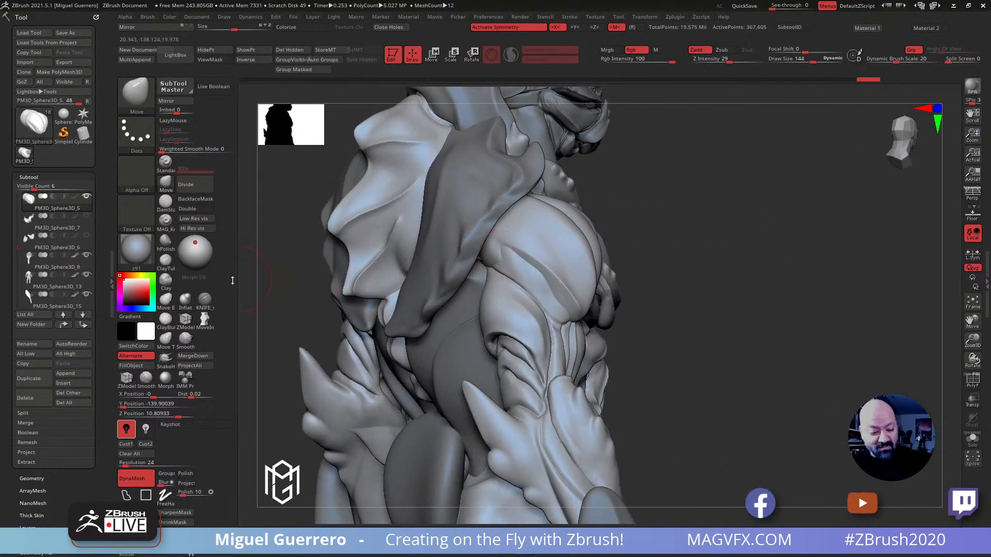
# Carve diagonal cuts across the shoulder plates' outer back with the KNIFE_sharp_control brush in Zsub mode at draw size 96
pyautogui.click(205, 299)
pyautogui.press('[')
pyautogui.press('[')
pyautogui.moveTo(512, 255)
pyautogui.mouseDown()
pyautogui.moveTo(498, 253)
pyautogui.moveTo(497, 276)
pyautogui.mouseUp()
pyautogui.hotkey('ctrl', 'z')
pyautogui.click(722, 50)
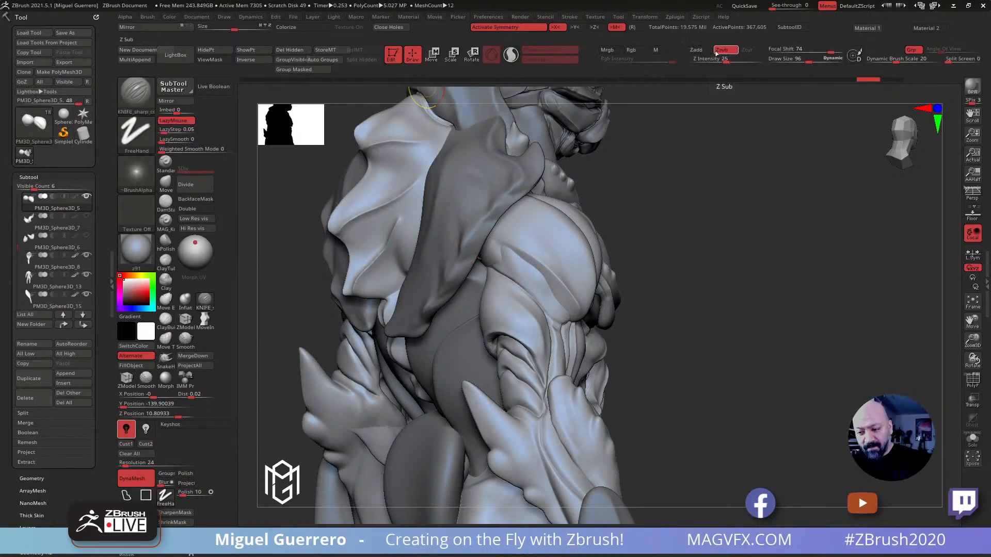
pyautogui.moveTo(499, 266)
pyautogui.mouseDown()
pyautogui.moveTo(504, 251)
pyautogui.moveTo(490, 265)
pyautogui.moveTo(569, 313)
pyautogui.mouseUp()
pyautogui.moveTo(510, 248); pyautogui.dragTo(574, 319)
pyautogui.moveTo(743, 367)
pyautogui.mouseDown()
pyautogui.moveTo(665, 371)
pyautogui.moveTo(430, 273)
pyautogui.mouseUp()
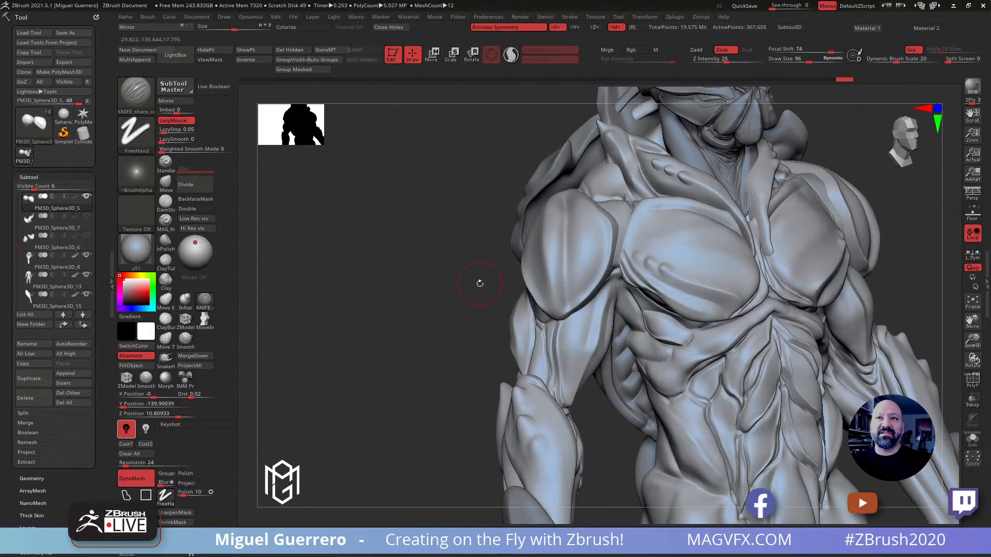
# Select the head subtool crabHead16 and turn on Colorize for it
pyautogui.moveTo(405, 283); pyautogui.dragTo(382, 321)
pyautogui.keyDown('alt'); pyautogui.click(698, 173); pyautogui.keyUp('alt')
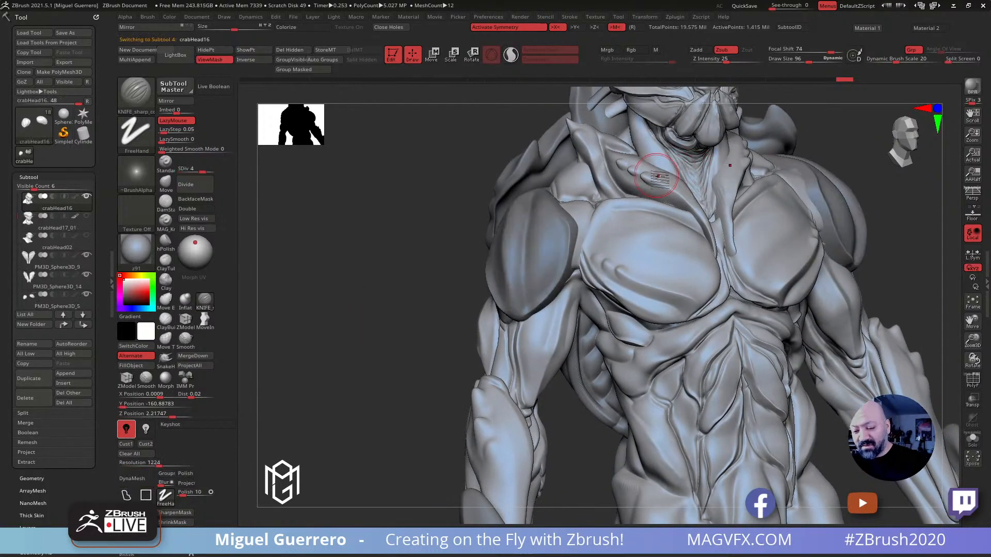
pyautogui.keyDown('alt'); pyautogui.moveTo(611, 164); pyautogui.dragTo(550, 221, button='right'); pyautogui.keyUp('alt')
pyautogui.click(296, 27)
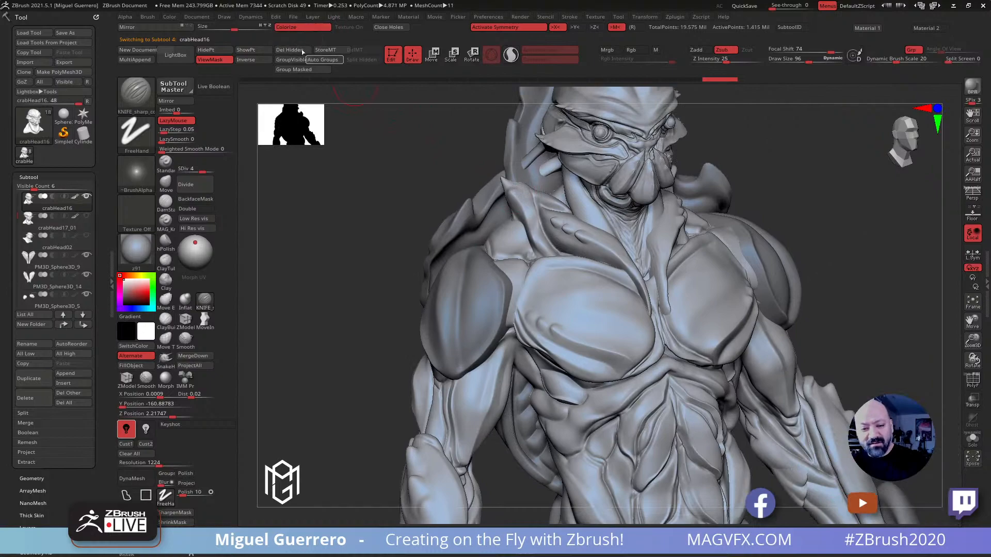
pyautogui.moveTo(457, 201)
pyautogui.mouseDown(button='right')
pyautogui.moveTo(428, 206)
pyautogui.moveTo(448, 253)
pyautogui.mouseUp(button='right')
pyautogui.moveTo(367, 219); pyautogui.dragTo(361, 210, button='right')
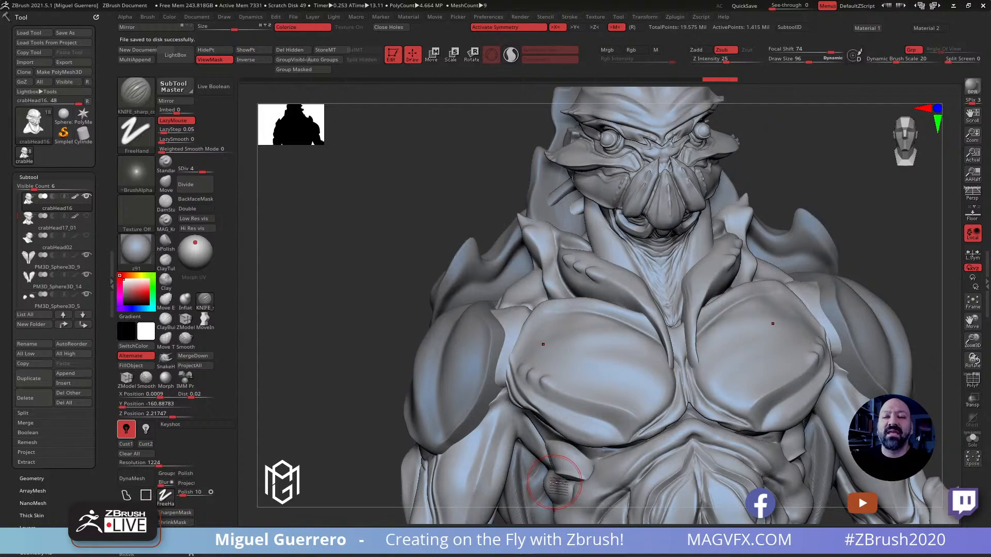
# Switch the creature back to the MAG_Red material and select the body subtool PM3D_Sphere3D_13
pyautogui.keyDown('ctrl'); pyautogui.moveTo(407, 297); pyautogui.dragTo(330, 235, button='right'); pyautogui.keyUp('ctrl')
pyautogui.moveTo(449, 304)
pyautogui.keyDown('ctrl'); pyautogui.mouseDown(button='right')
pyautogui.moveTo(413, 259)
pyautogui.moveTo(445, 305)
pyautogui.moveTo(489, 336)
pyautogui.mouseUp(button='right'); pyautogui.keyUp('ctrl')
pyautogui.moveTo(494, 299)
pyautogui.keyDown('alt'); pyautogui.mouseDown(button='right')
pyautogui.moveTo(490, 270)
pyautogui.moveTo(453, 265)
pyautogui.mouseUp(button='right'); pyautogui.keyUp('alt')
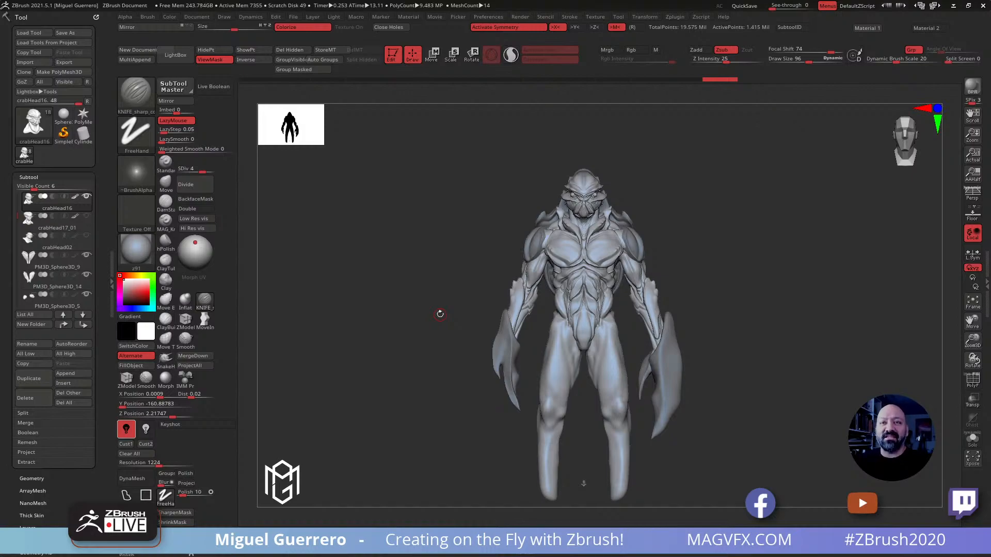
pyautogui.moveTo(385, 337); pyautogui.dragTo(391, 328)
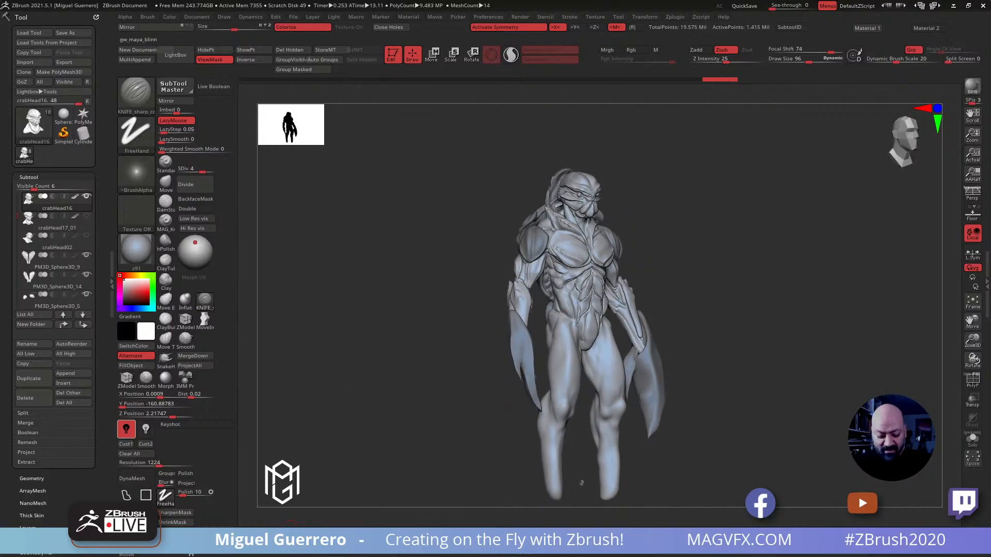
pyautogui.press('1')
pyautogui.moveTo(349, 440); pyautogui.dragTo(376, 426)
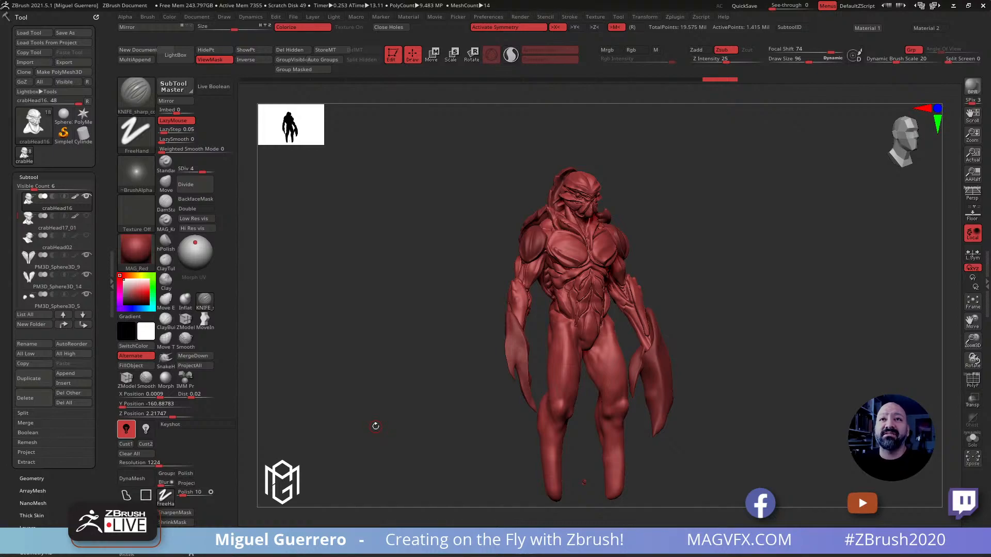
pyautogui.keyDown('ctrl'); pyautogui.moveTo(456, 238); pyautogui.dragTo(498, 305, button='right'); pyautogui.keyUp('ctrl')
pyautogui.keyDown('alt'); pyautogui.click(557, 294); pyautogui.keyUp('alt')
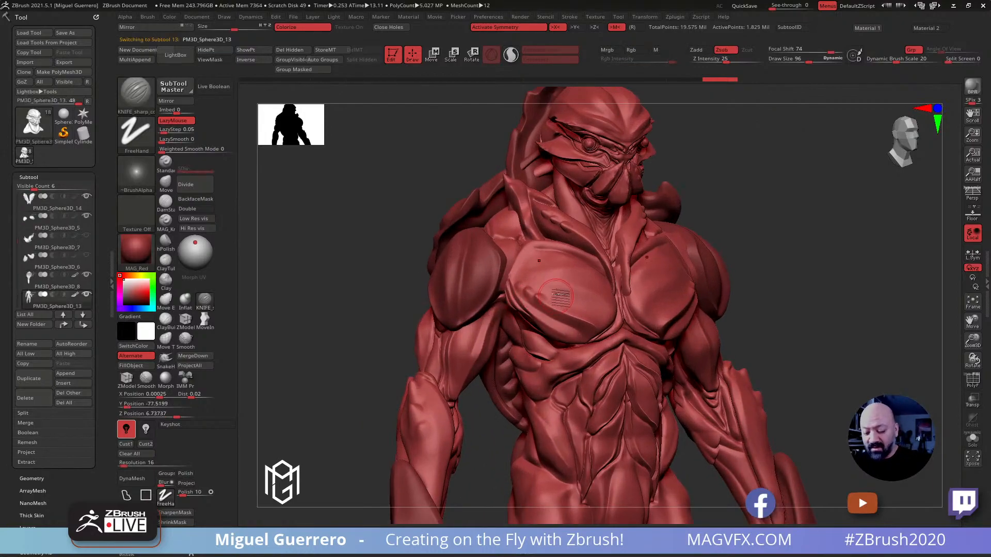
# Turn on PolyFrame, examine the polygroups across the chest, shoulders and arms, and select the head subtool crabHead16
pyautogui.click(972, 380)
pyautogui.keyDown('ctrl'); pyautogui.moveTo(837, 357); pyautogui.dragTo(854, 423, button='right'); pyautogui.keyUp('ctrl')
pyautogui.moveTo(566, 372)
pyautogui.keyDown('alt'); pyautogui.mouseDown(button='right')
pyautogui.moveTo(565, 206)
pyautogui.moveTo(587, 311)
pyautogui.moveTo(608, 354)
pyautogui.moveTo(599, 333)
pyautogui.moveTo(480, 242)
pyautogui.mouseUp(button='right'); pyautogui.keyUp('alt')
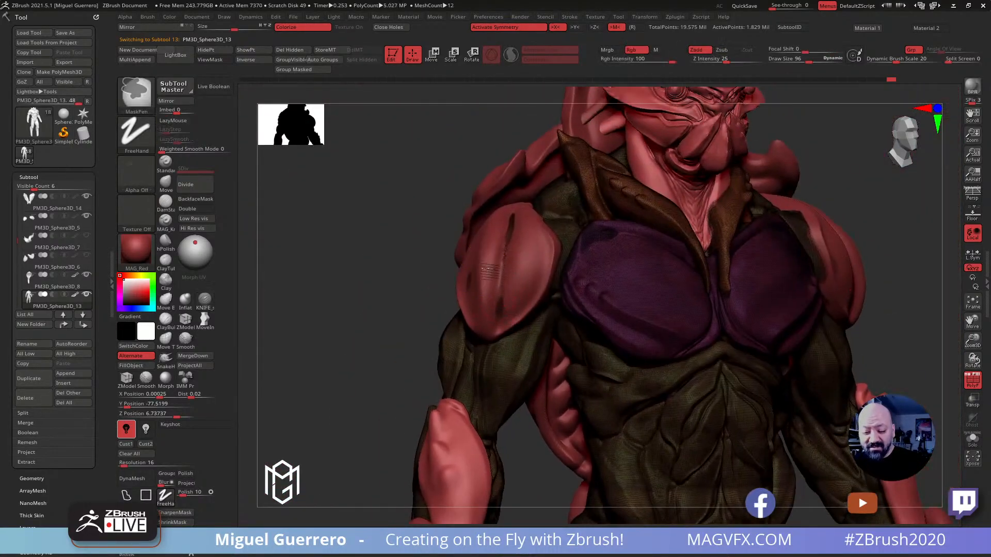
pyautogui.keyDown('ctrl'); pyautogui.moveTo(512, 310); pyautogui.dragTo(516, 273, button='right'); pyautogui.keyUp('ctrl')
pyautogui.keyDown('alt'); pyautogui.click(516, 273); pyautogui.keyUp('alt')
pyautogui.keyDown('alt'); pyautogui.moveTo(458, 235); pyautogui.dragTo(458, 312, button='right'); pyautogui.keyUp('alt')
pyautogui.keyDown('alt'); pyautogui.click(690, 216); pyautogui.keyUp('alt')
pyautogui.moveTo(631, 232)
pyautogui.keyDown('alt'); pyautogui.mouseDown(button='right')
pyautogui.moveTo(526, 248)
pyautogui.moveTo(596, 215)
pyautogui.moveTo(682, 421)
pyautogui.moveTo(532, 304)
pyautogui.moveTo(539, 258)
pyautogui.moveTo(469, 224)
pyautogui.moveTo(517, 219)
pyautogui.moveTo(521, 134)
pyautogui.mouseUp(button='right'); pyautogui.keyUp('alt')
pyautogui.moveTo(546, 320)
pyautogui.keyDown('ctrl'); pyautogui.mouseDown(button='right')
pyautogui.moveTo(518, 385)
pyautogui.moveTo(519, 342)
pyautogui.mouseUp(button='right'); pyautogui.keyUp('ctrl')
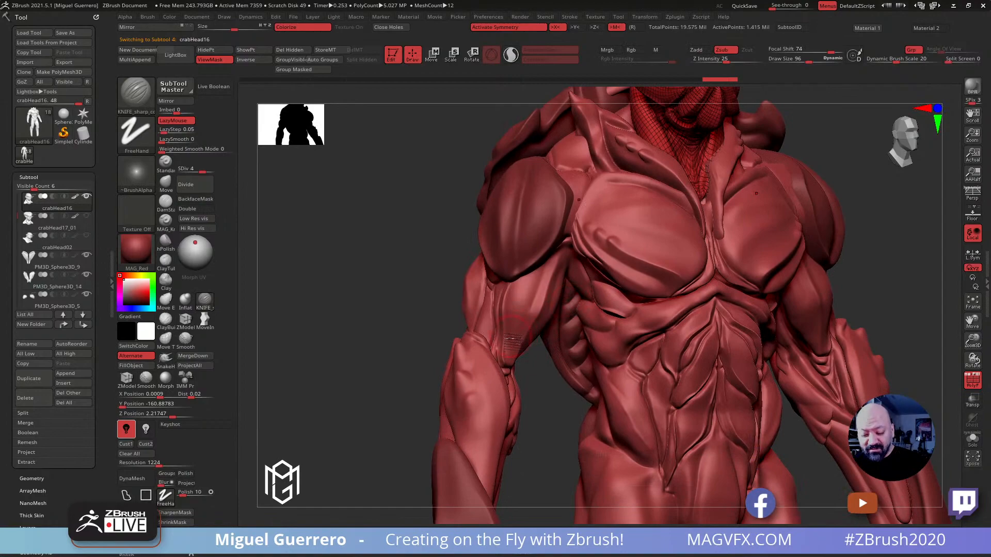
# Inspect the forearm plate subtool PM3D_Sphere3D_10, check the back shell PM3D_Sphere3D_8 in Solo mode, and turn PolyFrame and Solo off
pyautogui.keyDown('alt'); pyautogui.click(454, 482); pyautogui.keyUp('alt')
pyautogui.keyDown('alt'); pyautogui.moveTo(446, 431); pyautogui.dragTo(453, 181, button='right'); pyautogui.keyUp('alt')
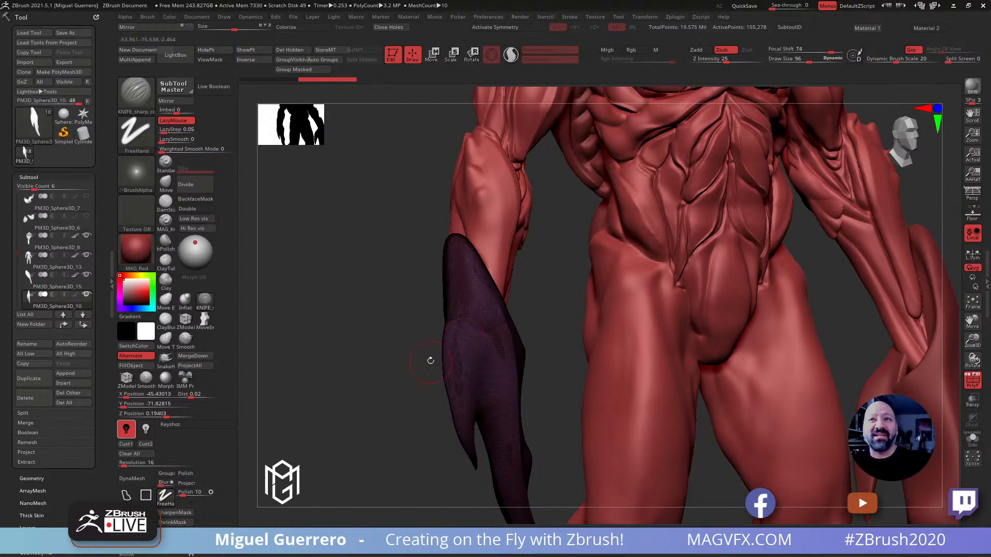
pyautogui.moveTo(405, 307); pyautogui.dragTo(488, 347)
pyautogui.moveTo(457, 292); pyautogui.dragTo(509, 225)
pyautogui.keyDown('alt'); pyautogui.click(551, 223); pyautogui.keyUp('alt')
pyautogui.moveTo(440, 225); pyautogui.dragTo(668, 279)
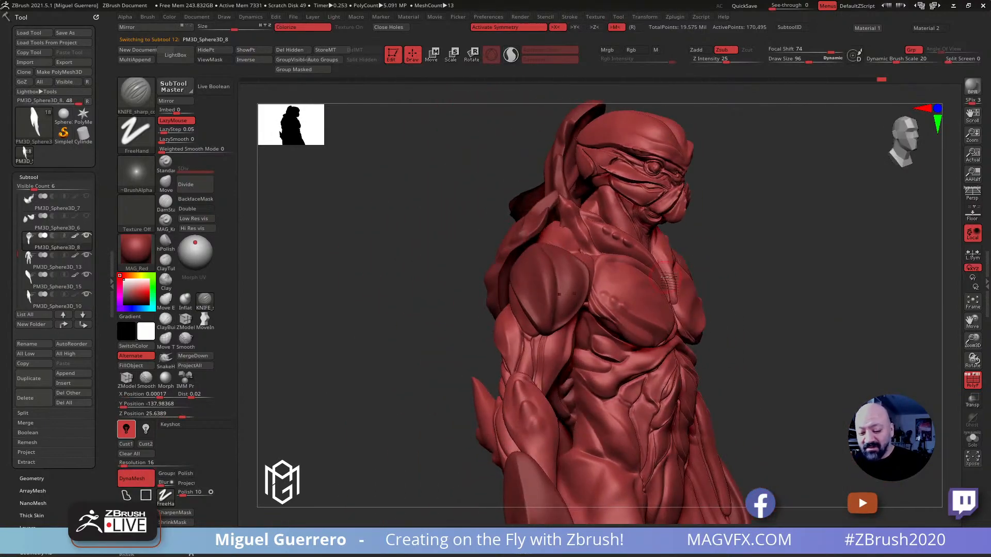
pyautogui.click(972, 437)
pyautogui.moveTo(733, 289); pyautogui.dragTo(690, 277)
pyautogui.click(972, 380)
pyautogui.click(972, 438)
# Reshape the back shell's upper part beside the neck with the Move brush at draw size 188
pyautogui.keyDown('alt'); pyautogui.moveTo(354, 208); pyautogui.dragTo(410, 215); pyautogui.keyUp('alt')
pyautogui.press('b')
pyautogui.press('m')
pyautogui.press('v')
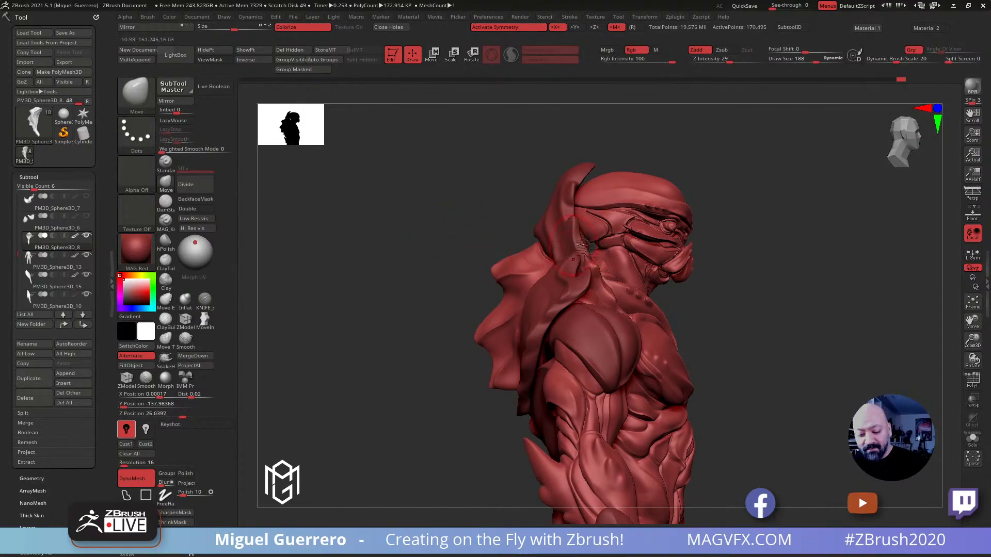
pyautogui.moveTo(425, 230); pyautogui.dragTo(525, 249)
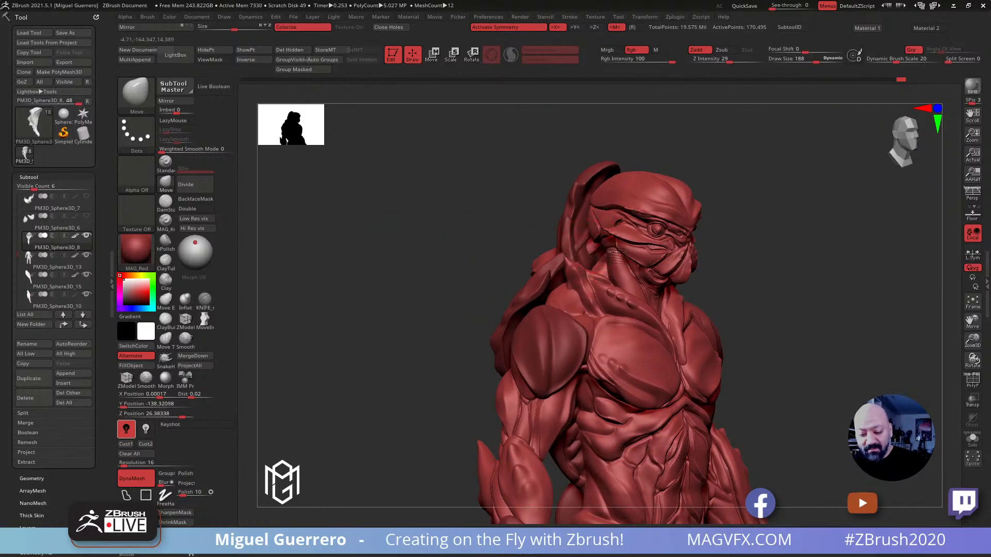
pyautogui.moveTo(538, 248)
pyautogui.mouseDown()
pyautogui.moveTo(484, 216)
pyautogui.moveTo(473, 190)
pyautogui.moveTo(434, 277)
pyautogui.moveTo(471, 239)
pyautogui.mouseUp()
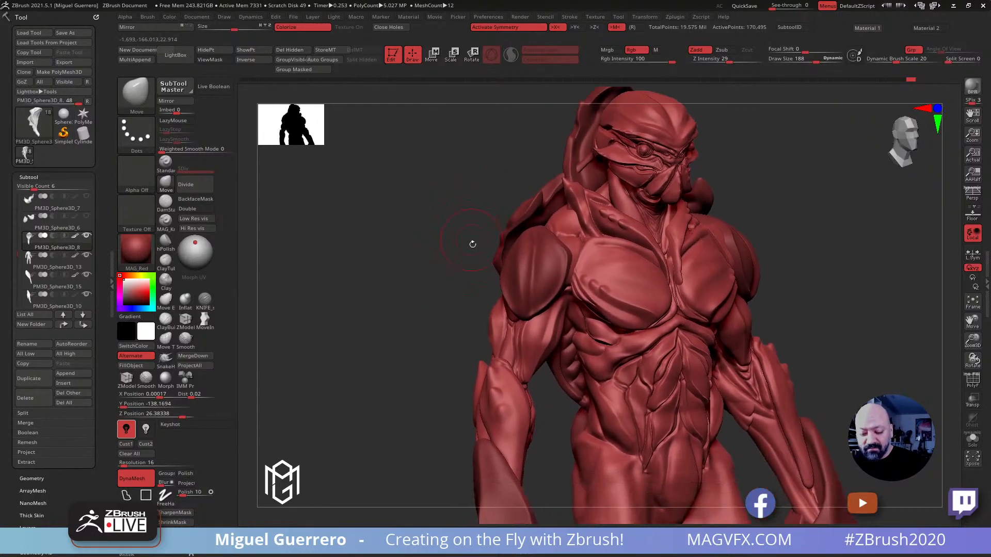
pyautogui.moveTo(427, 277)
pyautogui.mouseDown()
pyautogui.moveTo(415, 274)
pyautogui.moveTo(424, 268)
pyautogui.mouseUp()
pyautogui.keyDown('ctrl'); pyautogui.moveTo(424, 268); pyautogui.dragTo(421, 297, button='right'); pyautogui.keyUp('ctrl')
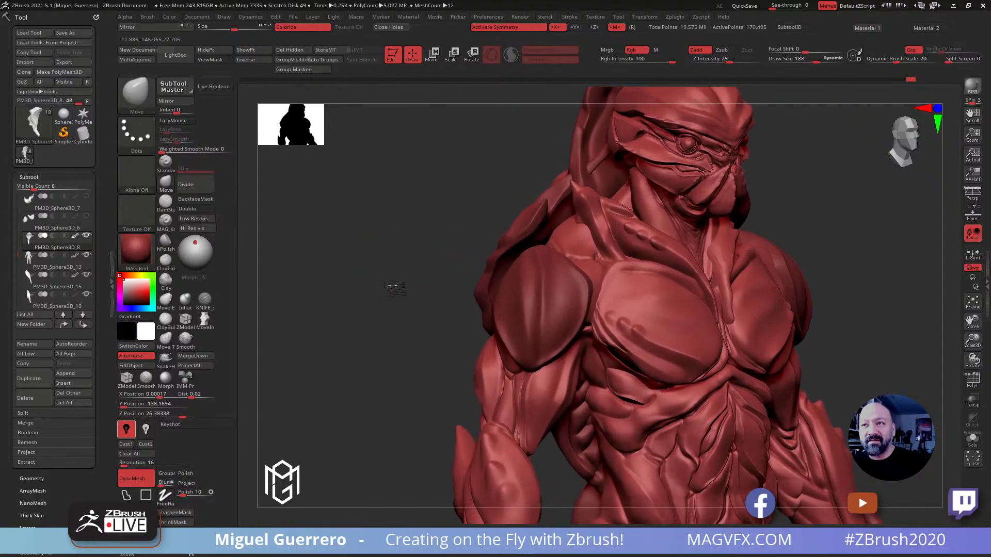
# Select the shoulder plate subtool PM3D_Sphere3D_5 and carve a vertical groove down the plates' front with the KNIFE_sharp_control brush at draw size about 40
pyautogui.keyDown('alt'); pyautogui.click(518, 327); pyautogui.keyUp('alt')
pyautogui.moveTo(349, 307); pyautogui.dragTo(326, 305)
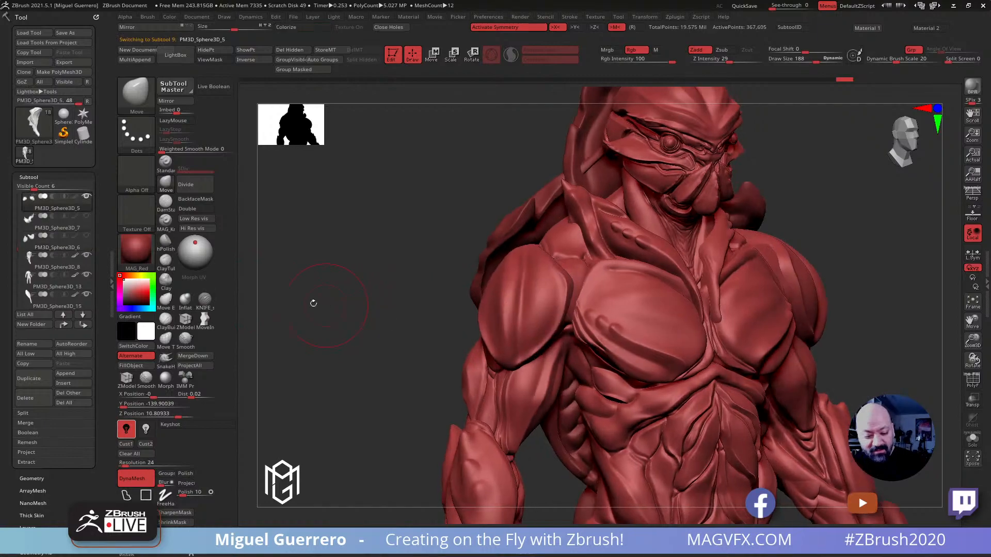
pyautogui.click(203, 302)
pyautogui.keyDown('ctrl'); pyautogui.moveTo(354, 278); pyautogui.dragTo(422, 289, button='right'); pyautogui.keyUp('ctrl')
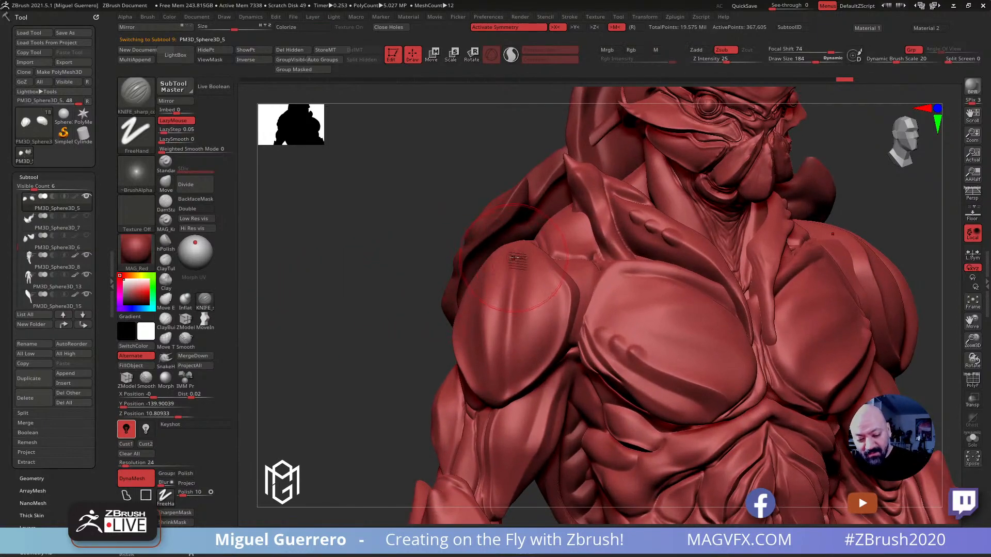
pyautogui.moveTo(380, 257)
pyautogui.mouseDown()
pyautogui.moveTo(403, 263)
pyautogui.moveTo(408, 250)
pyautogui.mouseUp()
pyautogui.press('[')
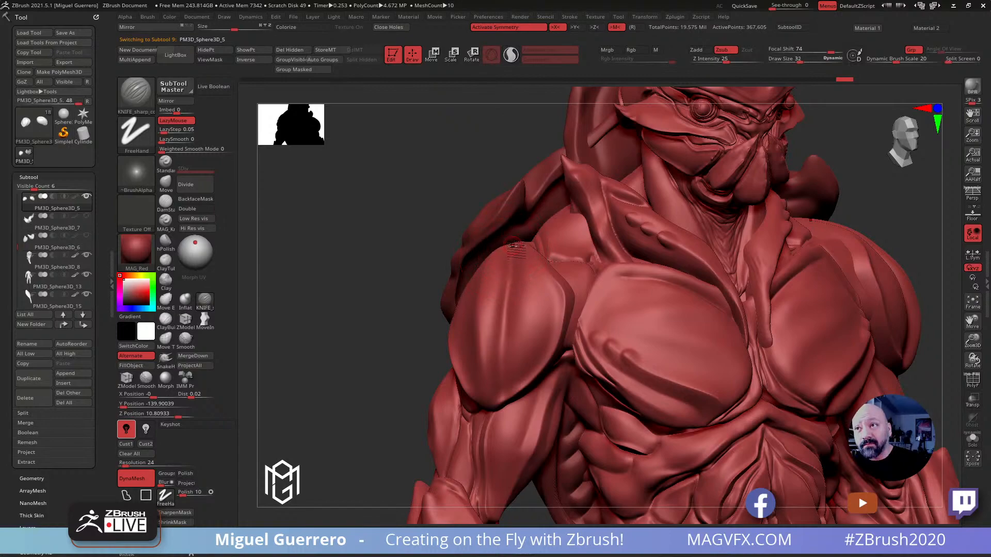
pyautogui.moveTo(515, 267); pyautogui.dragTo(506, 394)
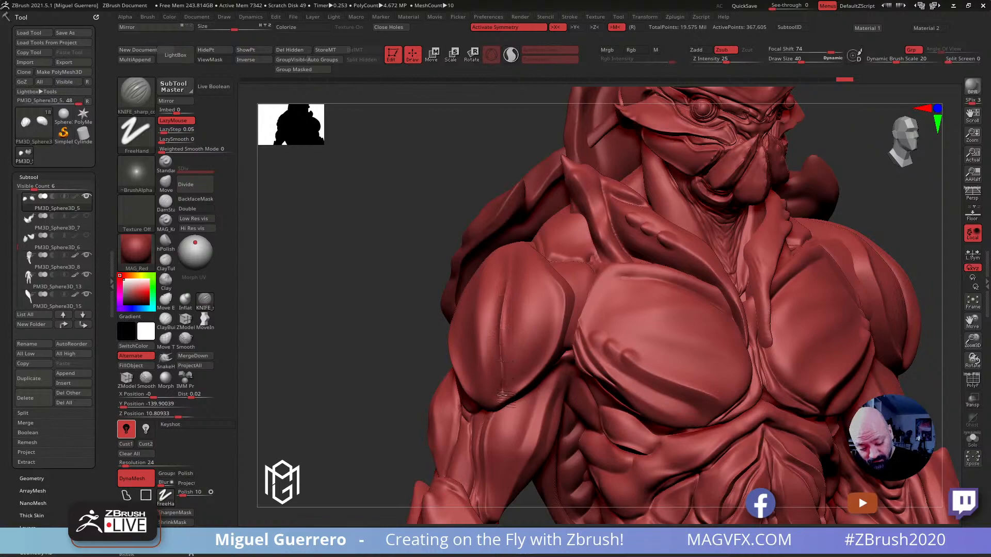
pyautogui.moveTo(389, 336); pyautogui.dragTo(407, 309)
pyautogui.moveTo(514, 247)
pyautogui.mouseDown()
pyautogui.moveTo(494, 314)
pyautogui.moveTo(494, 396)
pyautogui.mouseUp()
pyautogui.moveTo(369, 334)
pyautogui.mouseDown()
pyautogui.moveTo(393, 328)
pyautogui.moveTo(422, 295)
pyautogui.moveTo(446, 241)
pyautogui.moveTo(364, 228)
pyautogui.moveTo(372, 215)
pyautogui.moveTo(435, 223)
pyautogui.mouseUp()
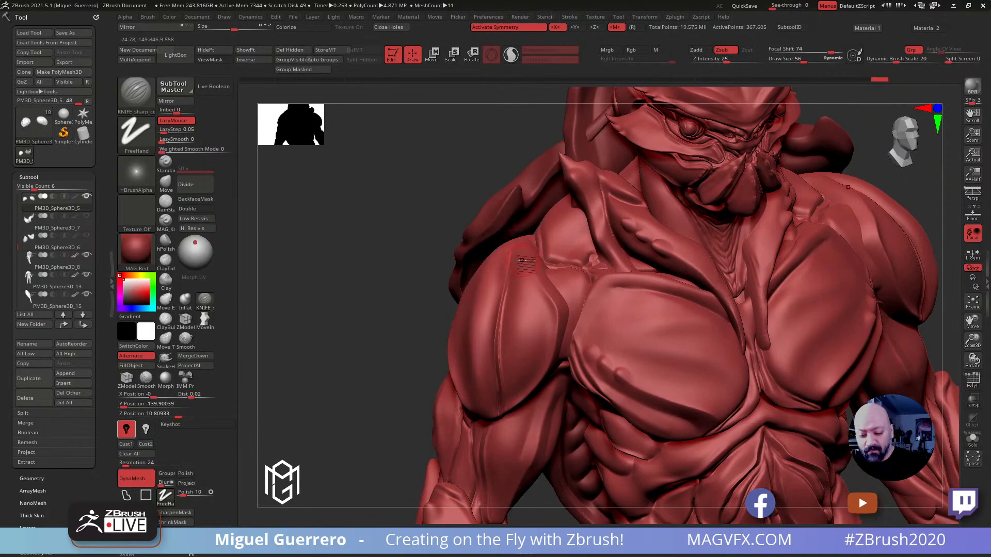
# Cut serrated notches along the shoulder plates' vertical ridge with the KNIFE_sharp_control brush at draw sizes 76 to 96
pyautogui.press(']')
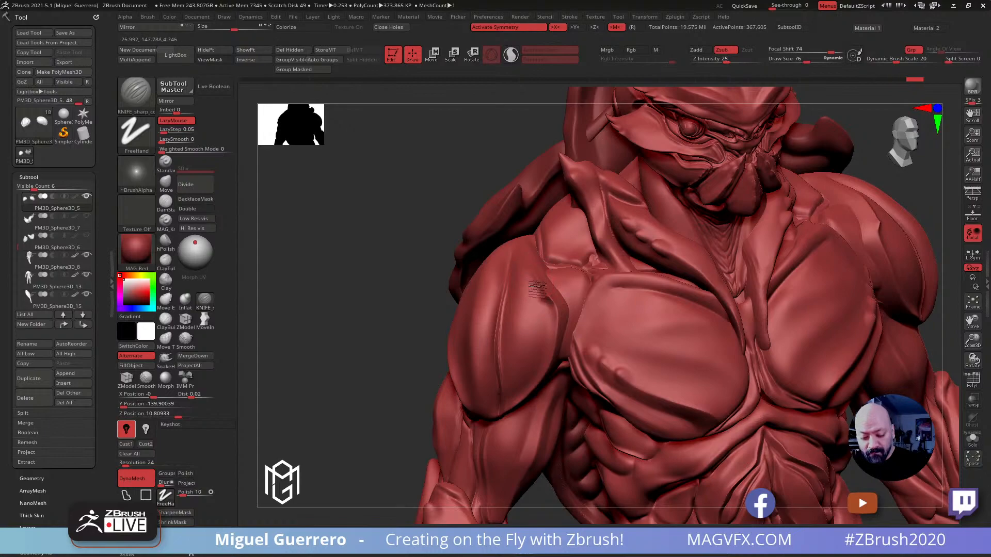
pyautogui.moveTo(411, 230)
pyautogui.mouseDown()
pyautogui.moveTo(393, 248)
pyautogui.moveTo(338, 264)
pyautogui.moveTo(371, 262)
pyautogui.mouseUp()
pyautogui.keyDown('shift'); pyautogui.moveTo(532, 287); pyautogui.dragTo(558, 319); pyautogui.keyUp('shift')
pyautogui.moveTo(372, 266)
pyautogui.mouseDown()
pyautogui.moveTo(343, 262)
pyautogui.moveTo(362, 242)
pyautogui.moveTo(464, 261)
pyautogui.moveTo(483, 302)
pyautogui.moveTo(482, 407)
pyautogui.moveTo(491, 306)
pyautogui.moveTo(479, 285)
pyautogui.moveTo(492, 320)
pyautogui.moveTo(483, 323)
pyautogui.moveTo(364, 285)
pyautogui.mouseUp()
pyautogui.press(']')
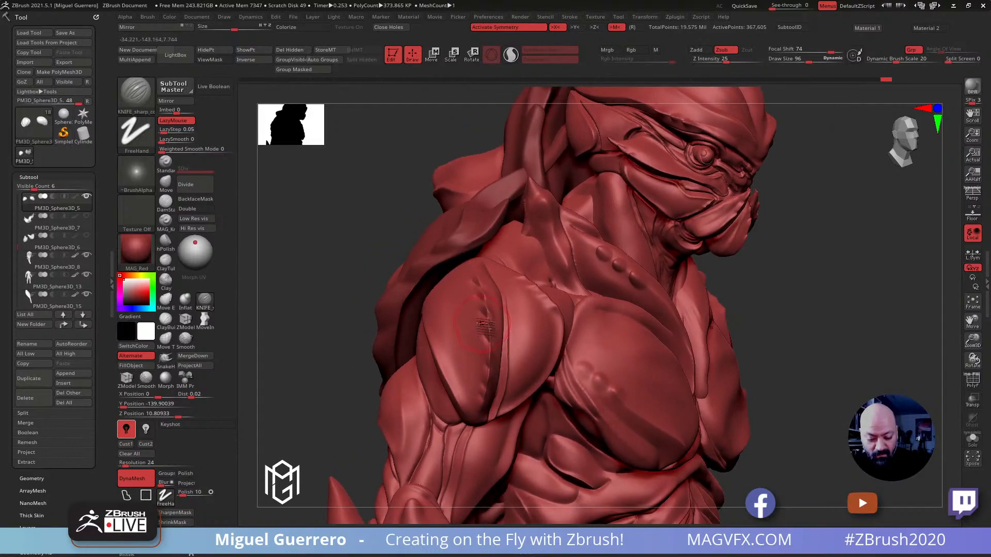
pyautogui.moveTo(487, 355); pyautogui.dragTo(476, 403)
# Soften the notched ridge and lower edges of the shoulder plates with the Smooth brush at draw size 96
pyautogui.moveTo(347, 336); pyautogui.dragTo(361, 350)
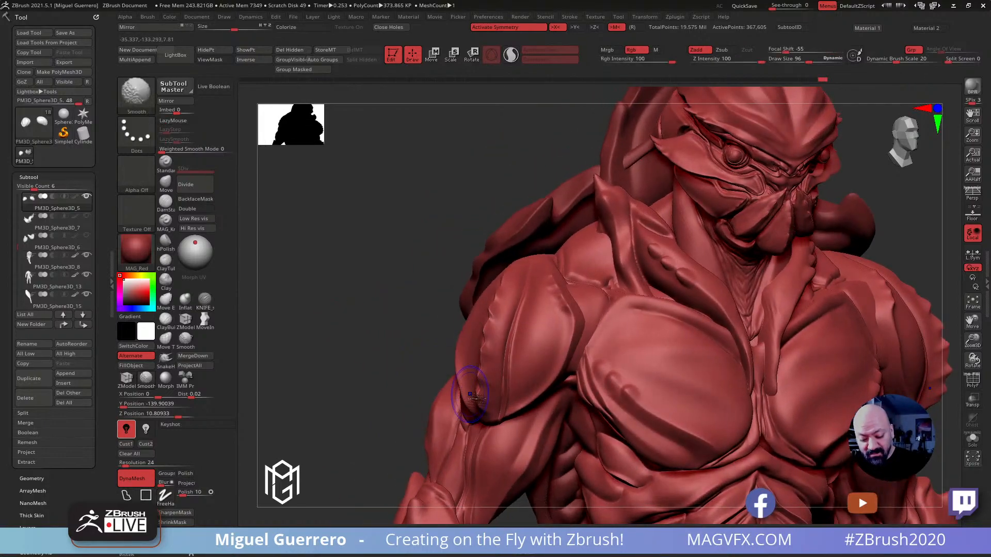
pyautogui.moveTo(485, 338)
pyautogui.keyDown('shift'); pyautogui.mouseDown()
pyautogui.moveTo(498, 288)
pyautogui.moveTo(488, 306)
pyautogui.mouseUp(); pyautogui.keyUp('shift')
pyautogui.moveTo(361, 330); pyautogui.dragTo(459, 331)
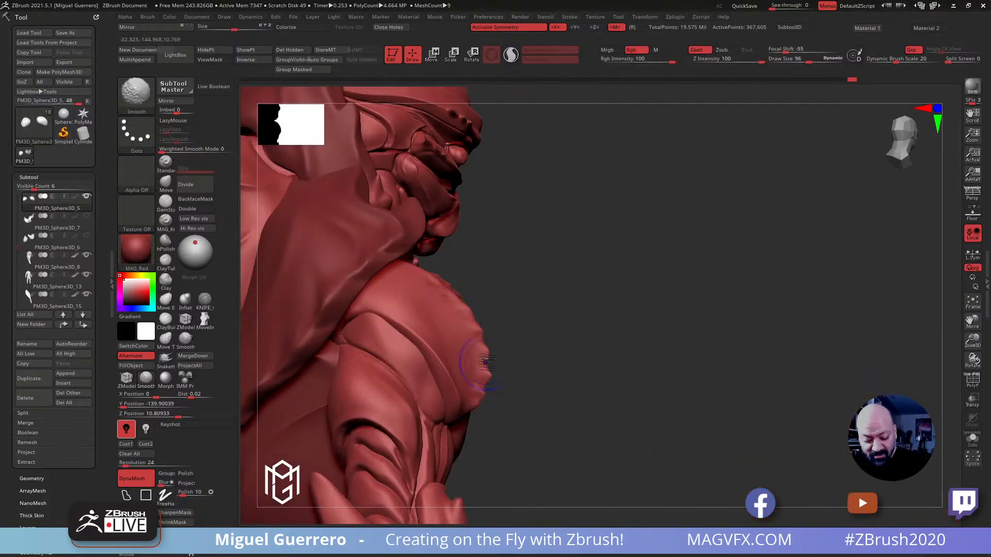
pyautogui.moveTo(485, 398)
pyautogui.keyDown('shift'); pyautogui.mouseDown()
pyautogui.moveTo(485, 408)
pyautogui.moveTo(428, 399)
pyautogui.mouseUp(); pyautogui.keyUp('shift')
pyautogui.moveTo(374, 295)
pyautogui.mouseDown()
pyautogui.moveTo(329, 303)
pyautogui.moveTo(360, 312)
pyautogui.moveTo(383, 281)
pyautogui.moveTo(368, 281)
pyautogui.mouseUp()
pyautogui.moveTo(370, 316)
pyautogui.keyDown('alt'); pyautogui.mouseDown()
pyautogui.moveTo(389, 343)
pyautogui.moveTo(415, 323)
pyautogui.moveTo(367, 325)
pyautogui.moveTo(390, 322)
pyautogui.moveTo(442, 371)
pyautogui.mouseUp(); pyautogui.keyUp('alt')
pyautogui.moveTo(387, 325)
pyautogui.mouseDown()
pyautogui.moveTo(416, 330)
pyautogui.moveTo(423, 311)
pyautogui.moveTo(404, 305)
pyautogui.mouseUp()
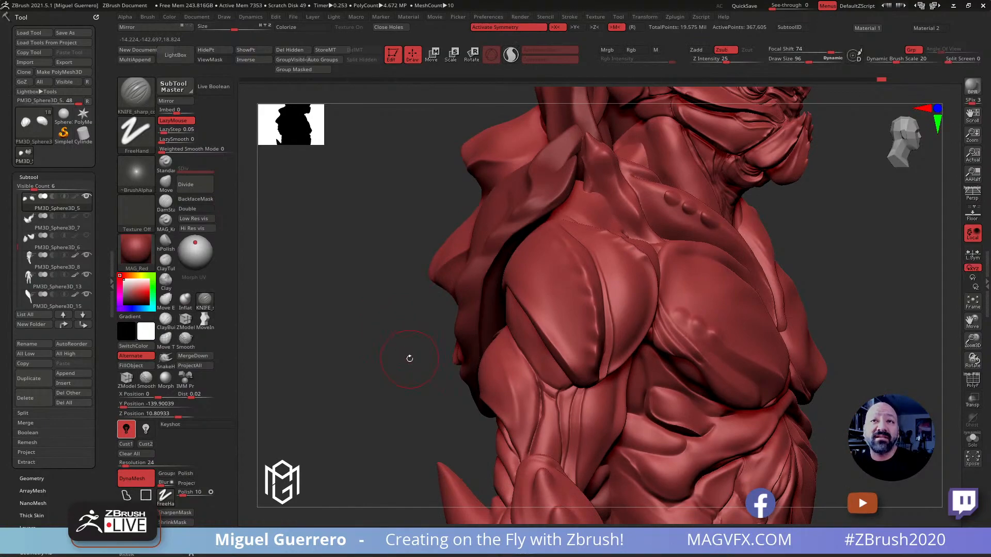
pyautogui.moveTo(363, 346); pyautogui.dragTo(389, 318)
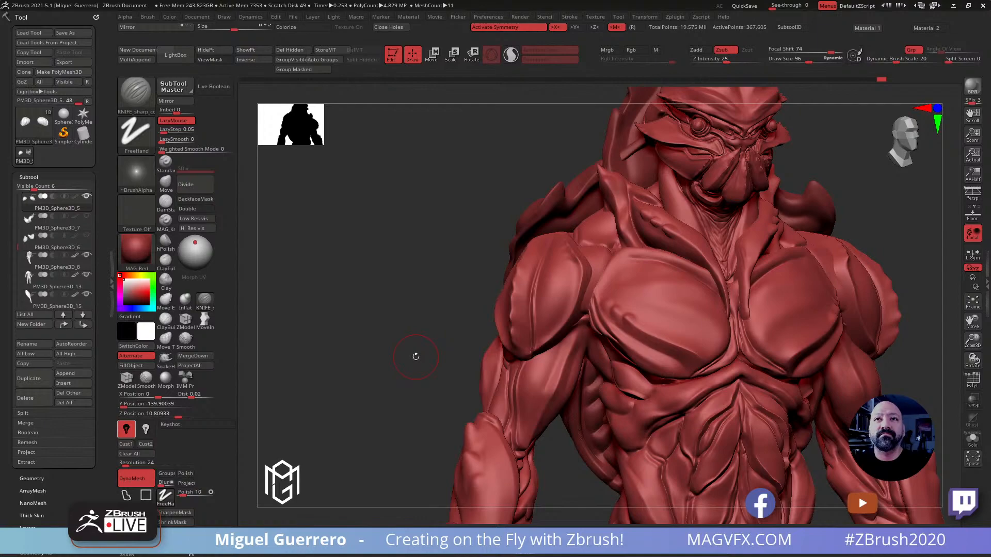
pyautogui.keyDown('alt'); pyautogui.moveTo(386, 285); pyautogui.dragTo(320, 253); pyautogui.keyUp('alt')
pyautogui.keyDown('alt'); pyautogui.moveTo(407, 298); pyautogui.dragTo(410, 314); pyautogui.keyUp('alt')
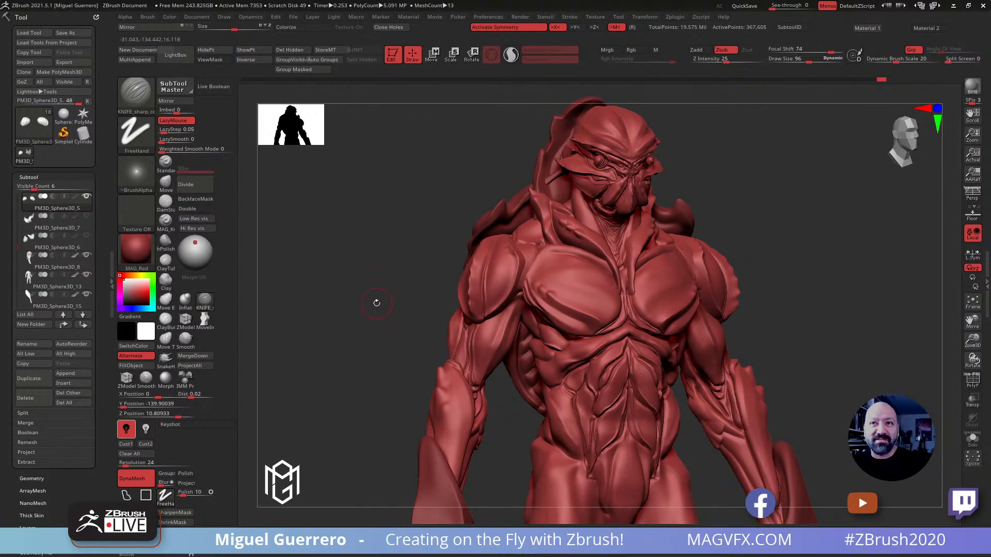
pyautogui.moveTo(372, 302); pyautogui.dragTo(411, 285)
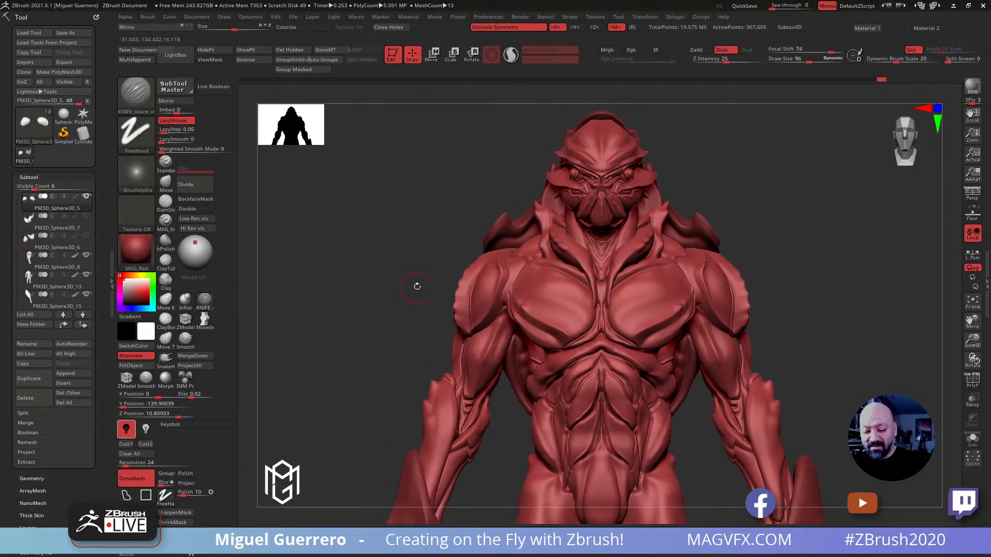
# Select the body subtool PM3D_Sphere3D_13 and adjust the collar ridges beside the neck with the Move brush at draw size 172
pyautogui.keyDown('alt'); pyautogui.click(569, 252); pyautogui.keyUp('alt')
pyautogui.moveTo(381, 220)
pyautogui.keyDown('alt'); pyautogui.mouseDown()
pyautogui.moveTo(402, 247)
pyautogui.moveTo(383, 227)
pyautogui.moveTo(393, 271)
pyautogui.moveTo(270, 217)
pyautogui.mouseUp(); pyautogui.keyUp('alt')
pyautogui.press('b')
pyautogui.press('m')
pyautogui.press('v')
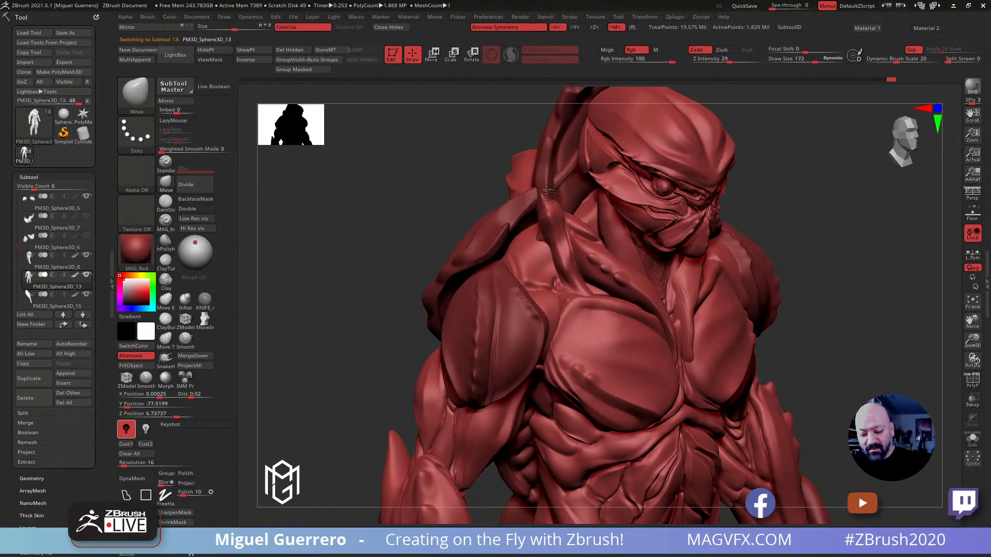
pyautogui.keyDown('shift'); pyautogui.moveTo(439, 189); pyautogui.dragTo(435, 190); pyautogui.keyUp('shift')
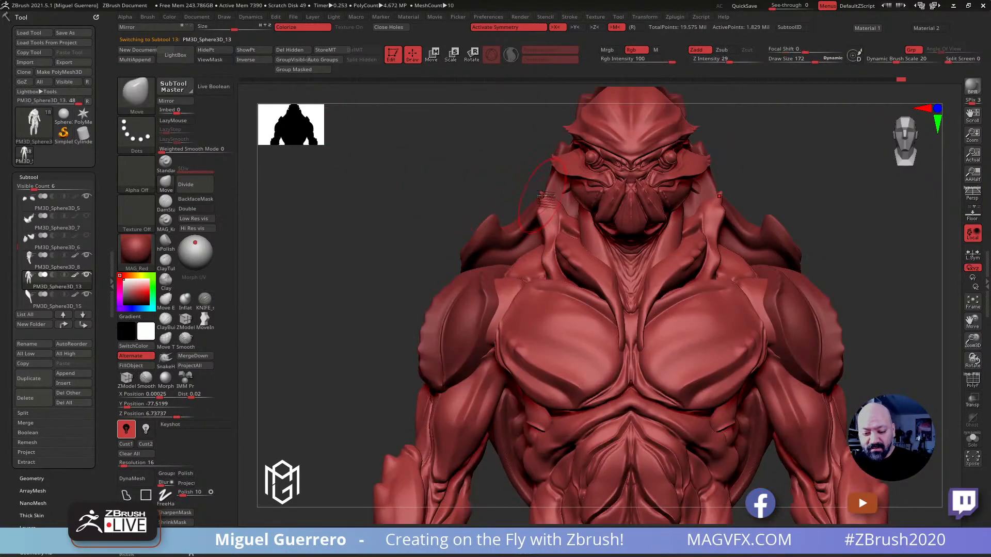
pyautogui.moveTo(546, 232); pyautogui.dragTo(540, 235)
pyautogui.moveTo(566, 278)
pyautogui.mouseDown()
pyautogui.moveTo(550, 277)
pyautogui.moveTo(564, 278)
pyautogui.mouseUp()
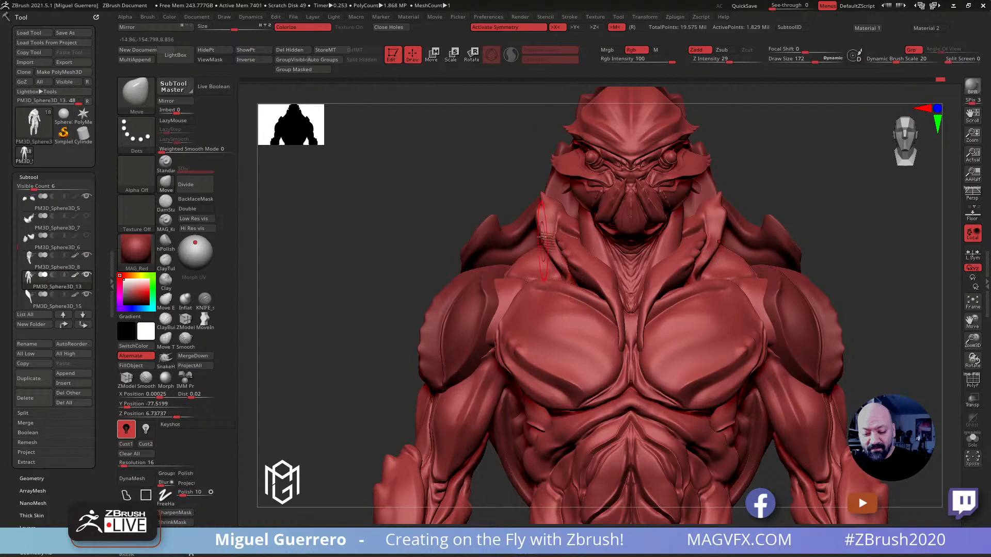
# Refine the collar's pointed tips and outer contour with the Move brush, reducing the draw size to 128
pyautogui.moveTo(539, 213); pyautogui.dragTo(534, 210)
pyautogui.moveTo(452, 168); pyautogui.dragTo(439, 243)
pyautogui.moveTo(404, 214); pyautogui.dragTo(389, 174)
pyautogui.moveTo(537, 216)
pyautogui.mouseDown()
pyautogui.moveTo(548, 214)
pyautogui.moveTo(539, 217)
pyautogui.mouseUp()
pyautogui.moveTo(538, 219); pyautogui.dragTo(547, 247, button='right')
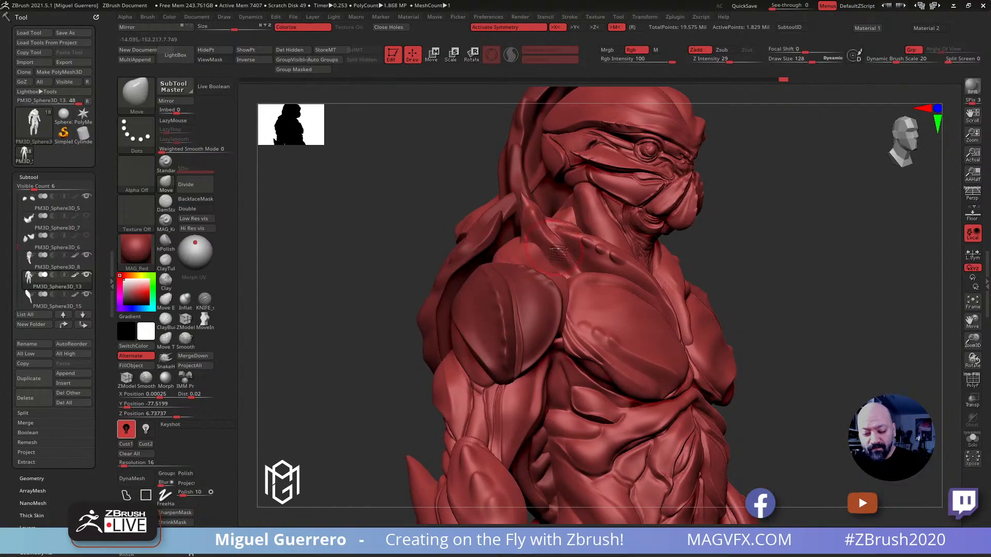
pyautogui.moveTo(393, 221)
pyautogui.mouseDown(button='right')
pyautogui.moveTo(400, 269)
pyautogui.moveTo(529, 240)
pyautogui.mouseUp(button='right')
# Carve the collar's outer side and the top of the shoulders with the KNIFE_sharp_control brush at draw size 128
pyautogui.click(204, 299)
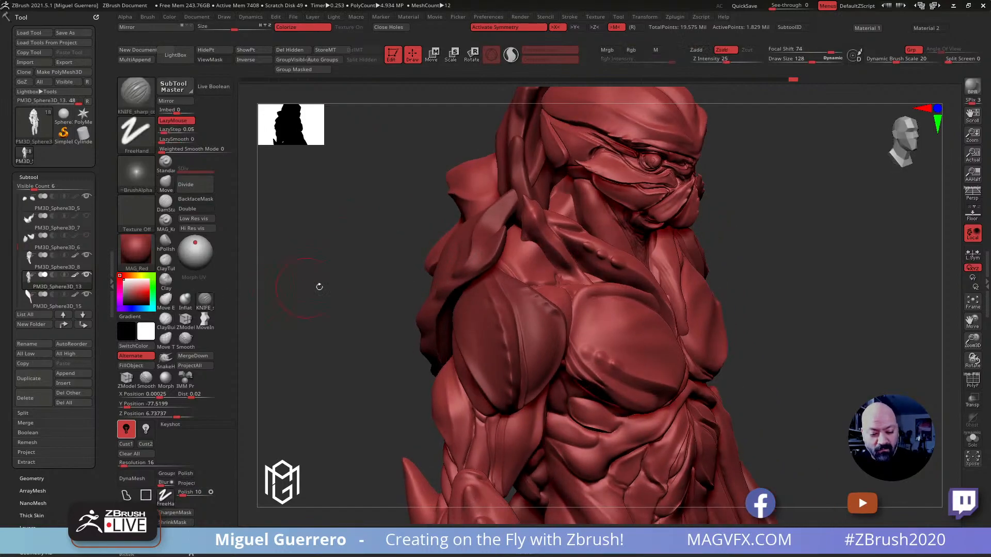
pyautogui.moveTo(305, 288); pyautogui.dragTo(526, 222, button='right')
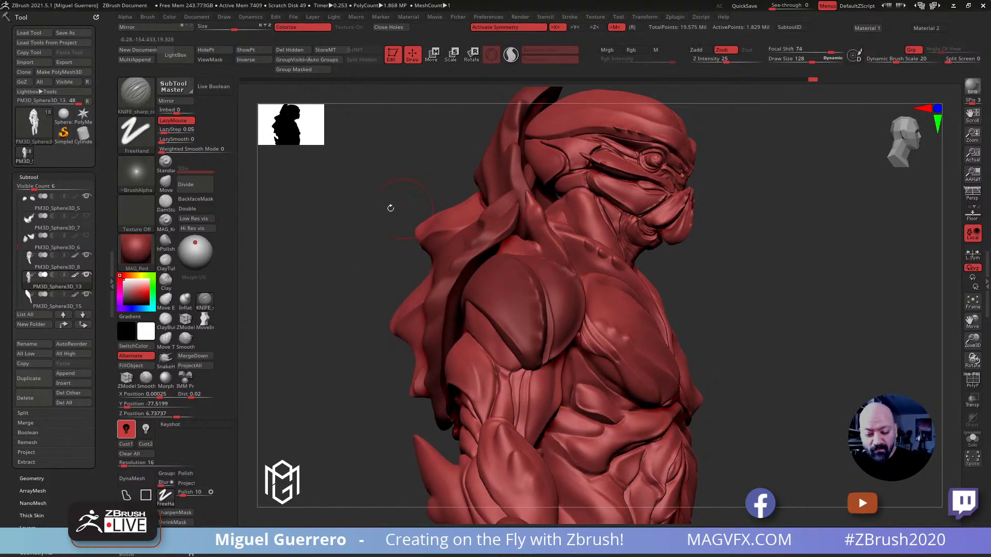
pyautogui.moveTo(534, 252); pyautogui.dragTo(541, 263, button='right')
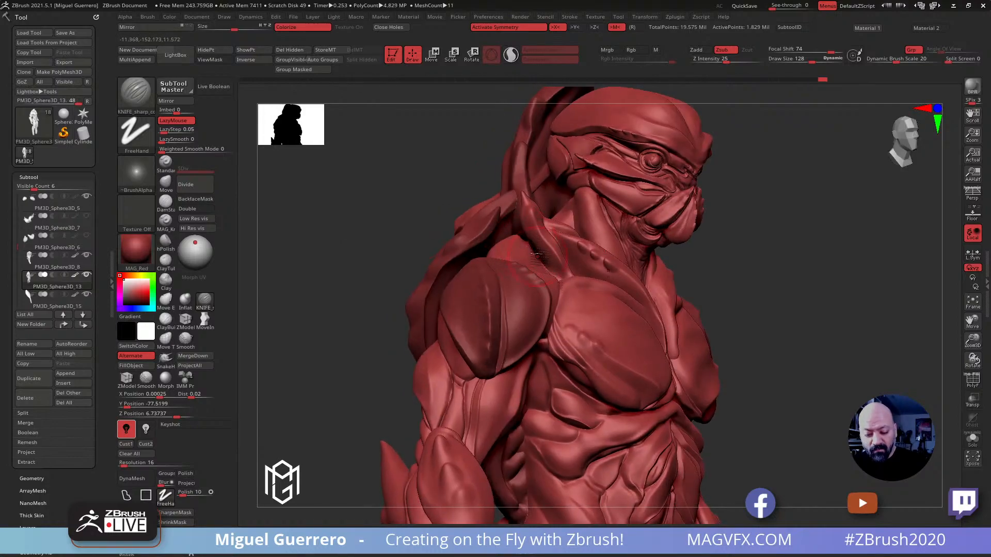
pyautogui.moveTo(369, 216); pyautogui.dragTo(341, 247)
pyautogui.press('[')
pyautogui.moveTo(398, 204)
pyautogui.mouseDown()
pyautogui.moveTo(420, 209)
pyautogui.moveTo(403, 243)
pyautogui.moveTo(417, 249)
pyautogui.mouseUp()
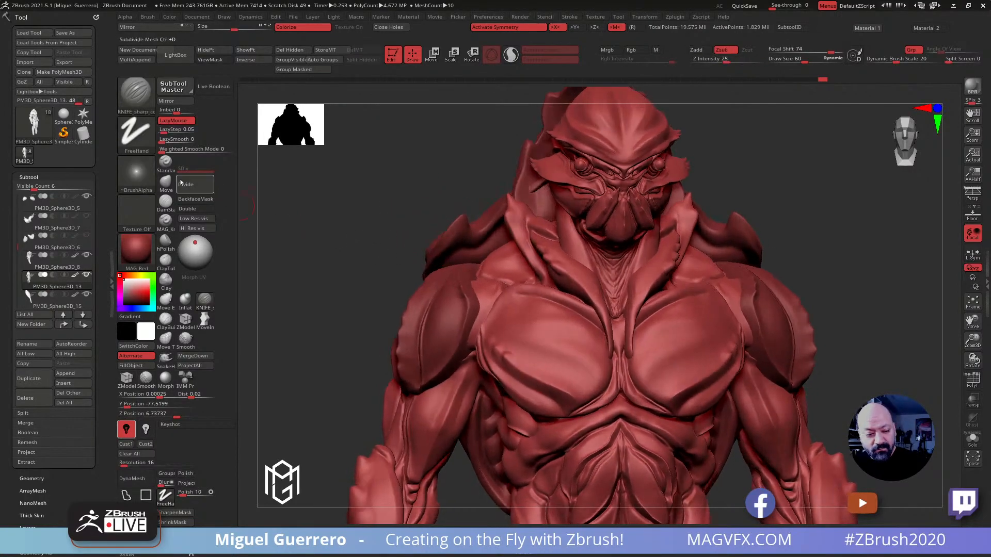
# Select the head subtool crabHead16, lower it to subdivision level 3, and adjust its neck with the Move brush at draw size about 160
pyautogui.click(166, 183)
pyautogui.keyDown('alt'); pyautogui.click(516, 265); pyautogui.keyUp('alt')
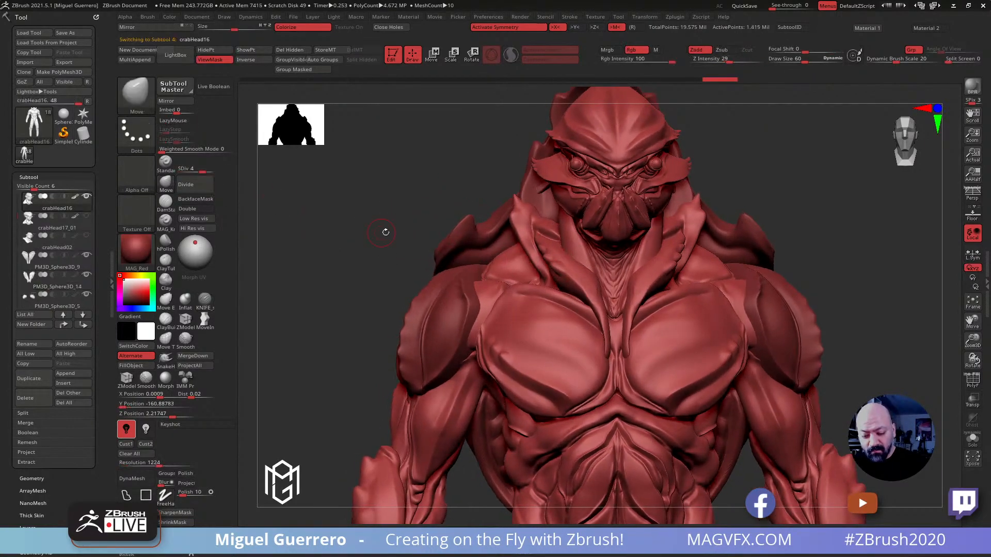
pyautogui.press('b')
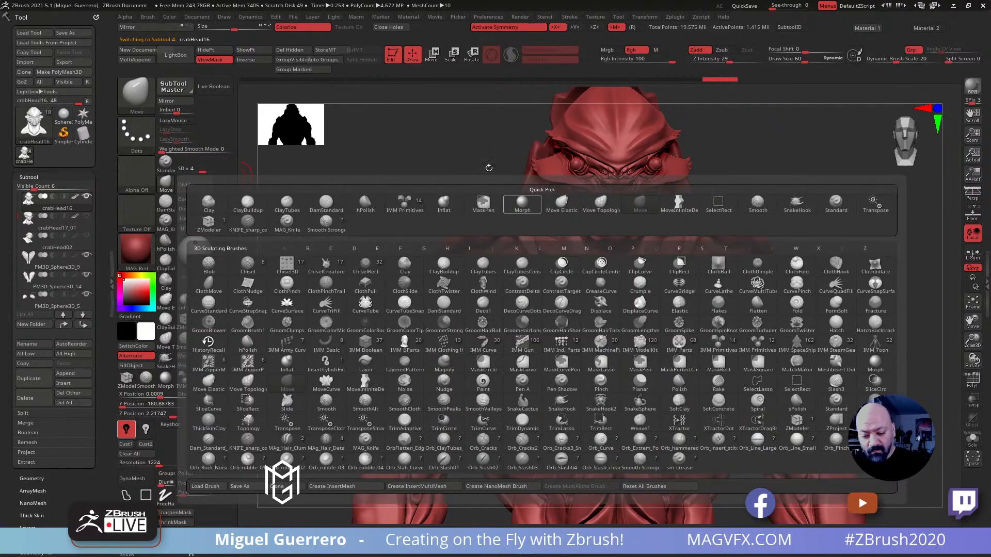
pyautogui.moveTo(203, 169); pyautogui.dragTo(195, 169)
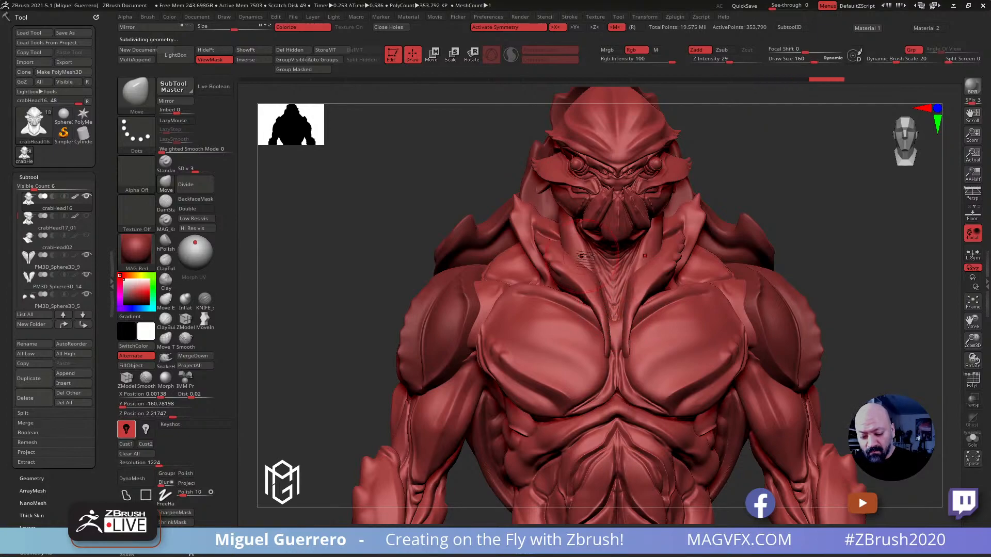
pyautogui.moveTo(398, 219); pyautogui.dragTo(365, 237)
pyautogui.moveTo(366, 239)
pyautogui.mouseDown(button='right')
pyautogui.moveTo(351, 227)
pyautogui.moveTo(380, 208)
pyautogui.moveTo(408, 248)
pyautogui.mouseUp(button='right')
pyautogui.keyDown('alt'); pyautogui.moveTo(473, 242); pyautogui.dragTo(479, 283, button='right'); pyautogui.keyUp('alt')
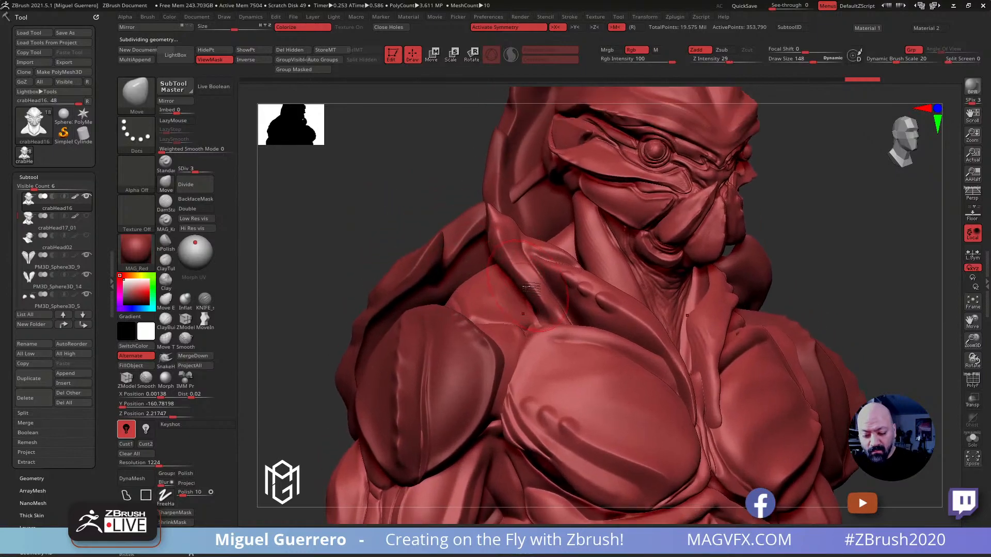
# Select the body subtool PM3D_Sphere3D_13 and sharpen the collar flaps' bumpy edges with the KNIFE_sharp_control brush at draw size 52
pyautogui.keyDown('alt'); pyautogui.click(556, 280); pyautogui.keyUp('alt')
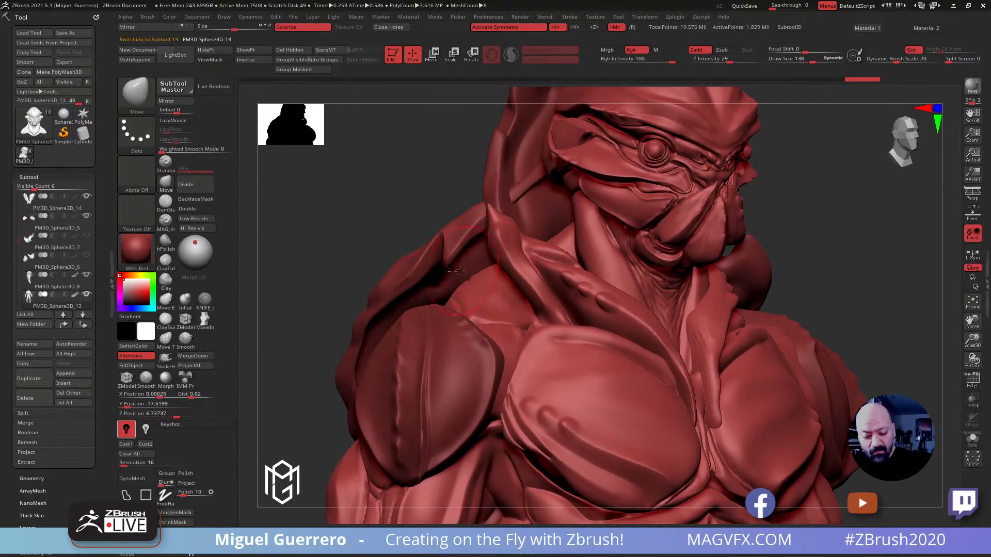
pyautogui.click(204, 300)
pyautogui.press('[')
pyautogui.press('[')
pyautogui.press('[')
pyautogui.press('[')
pyautogui.press('[')
pyautogui.press('[')
pyautogui.press('[')
pyautogui.press('[')
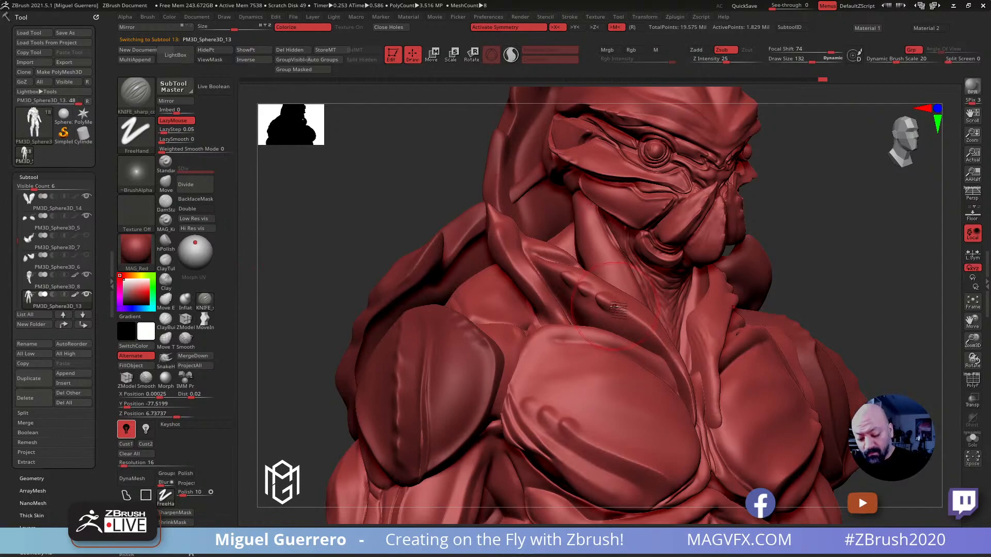
pyautogui.moveTo(597, 298); pyautogui.dragTo(621, 309)
pyautogui.moveTo(579, 283)
pyautogui.mouseDown()
pyautogui.moveTo(594, 295)
pyautogui.moveTo(565, 274)
pyautogui.moveTo(673, 353)
pyautogui.mouseUp()
pyautogui.moveTo(360, 239); pyautogui.dragTo(381, 253)
pyautogui.moveTo(636, 327); pyautogui.dragTo(672, 360)
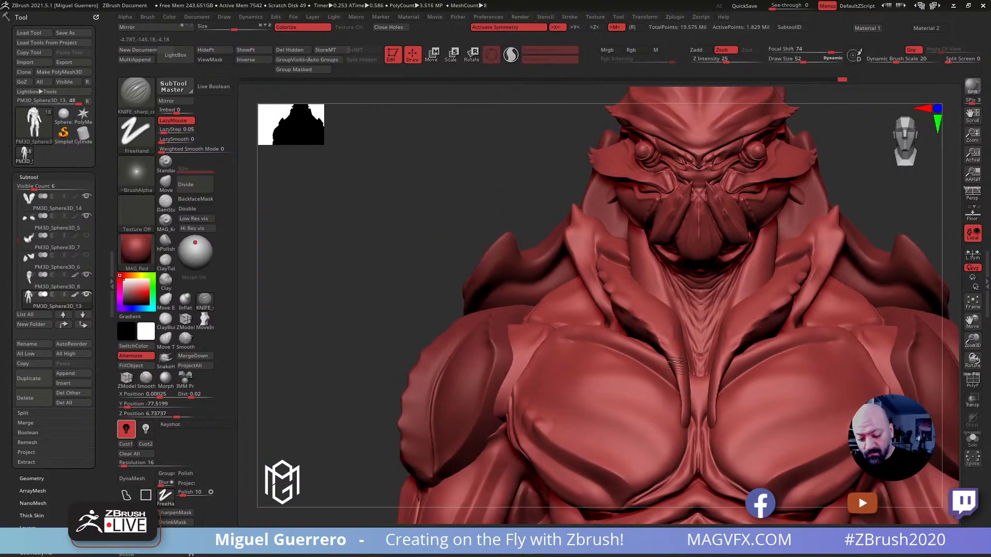
# Blend the collar flaps' carved bumps and lower strands with the Smooth brush at draw size 52
pyautogui.moveTo(431, 282); pyautogui.dragTo(446, 282)
pyautogui.keyDown('shift'); pyautogui.moveTo(655, 328); pyautogui.dragTo(663, 359); pyautogui.keyUp('shift')
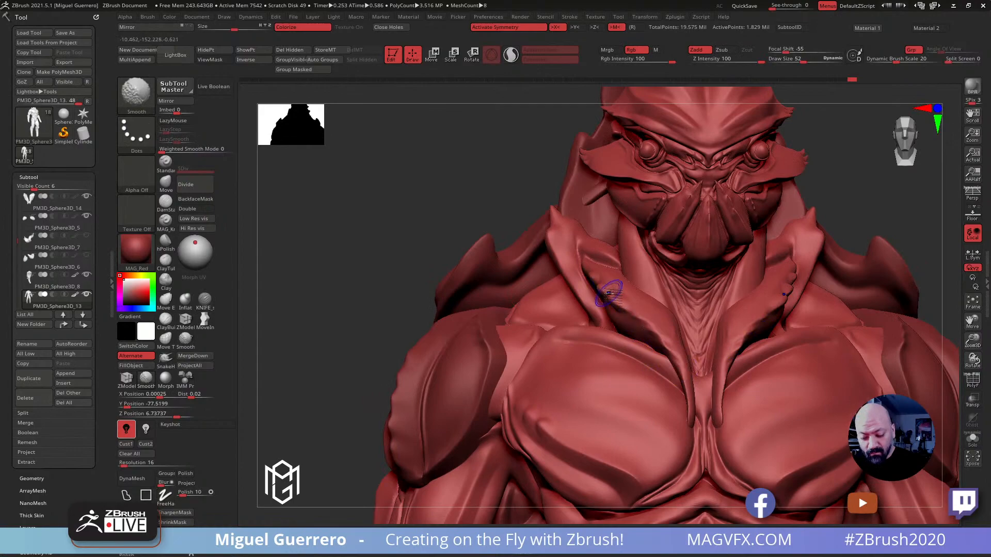
pyautogui.moveTo(397, 218); pyautogui.dragTo(564, 257)
pyautogui.moveTo(321, 216); pyautogui.dragTo(359, 238)
pyautogui.moveTo(360, 238)
pyautogui.keyDown('ctrl'); pyautogui.mouseDown(button='right')
pyautogui.moveTo(374, 309)
pyautogui.moveTo(397, 286)
pyautogui.moveTo(432, 290)
pyautogui.mouseUp(button='right'); pyautogui.keyUp('ctrl')
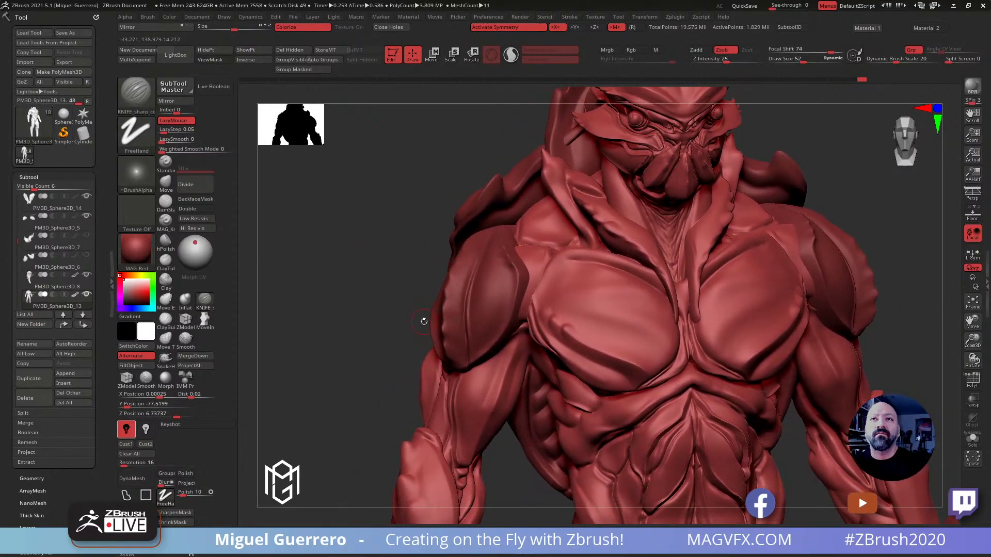
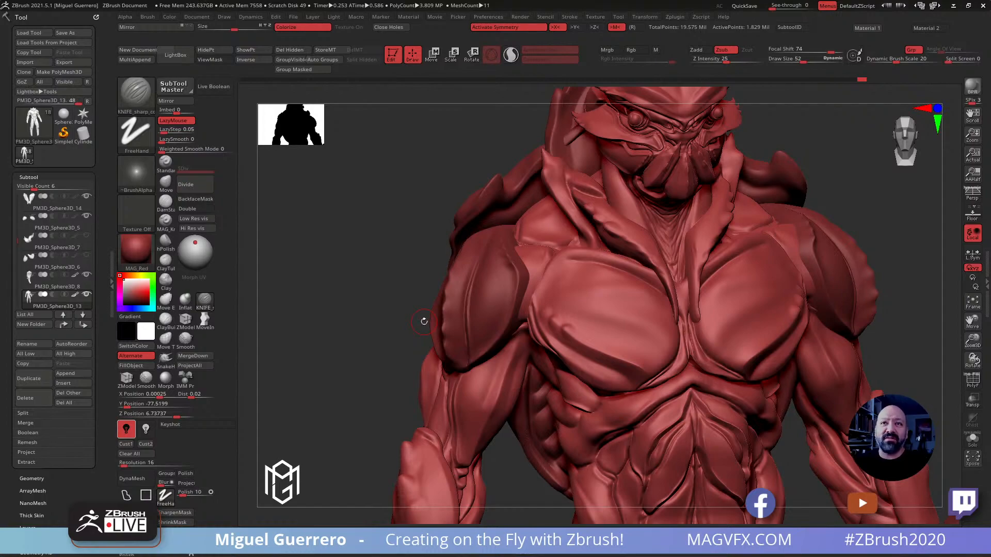
# Select the head subtool crabHead16, raise it to subdivision level 5, and add a new layer for recording sculpt changes
pyautogui.moveTo(342, 290)
pyautogui.mouseDown()
pyautogui.moveTo(395, 276)
pyautogui.moveTo(389, 328)
pyautogui.moveTo(442, 317)
pyautogui.moveTo(369, 323)
pyautogui.moveTo(397, 316)
pyautogui.moveTo(431, 326)
pyautogui.moveTo(361, 305)
pyautogui.moveTo(387, 313)
pyautogui.moveTo(436, 288)
pyautogui.moveTo(376, 309)
pyautogui.moveTo(343, 290)
pyautogui.moveTo(335, 305)
pyautogui.moveTo(391, 305)
pyautogui.moveTo(442, 274)
pyautogui.moveTo(391, 288)
pyautogui.moveTo(539, 241)
pyautogui.mouseUp()
pyautogui.keyDown('alt'); pyautogui.click(538, 237); pyautogui.keyUp('alt')
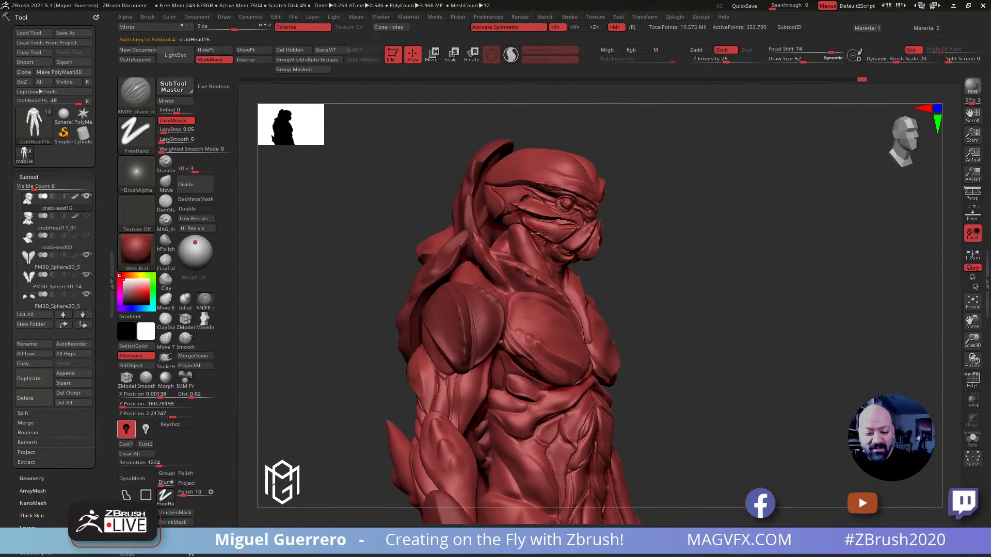
pyautogui.moveTo(337, 318); pyautogui.dragTo(321, 331)
pyautogui.scroll(-3, 50, 497)
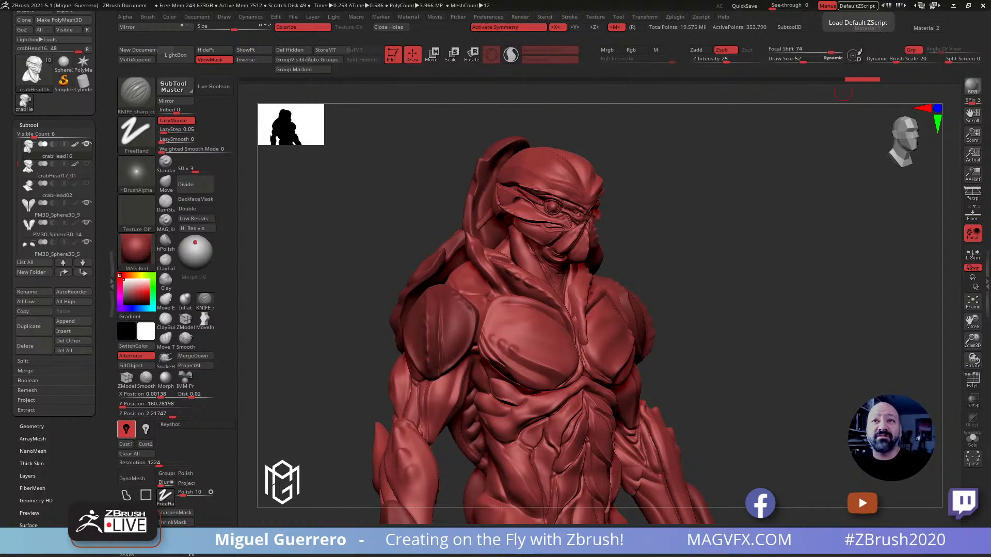
pyautogui.moveTo(385, 330)
pyautogui.mouseDown()
pyautogui.moveTo(453, 320)
pyautogui.moveTo(356, 243)
pyautogui.moveTo(305, 250)
pyautogui.moveTo(374, 263)
pyautogui.moveTo(366, 242)
pyautogui.moveTo(403, 244)
pyautogui.moveTo(409, 276)
pyautogui.mouseUp()
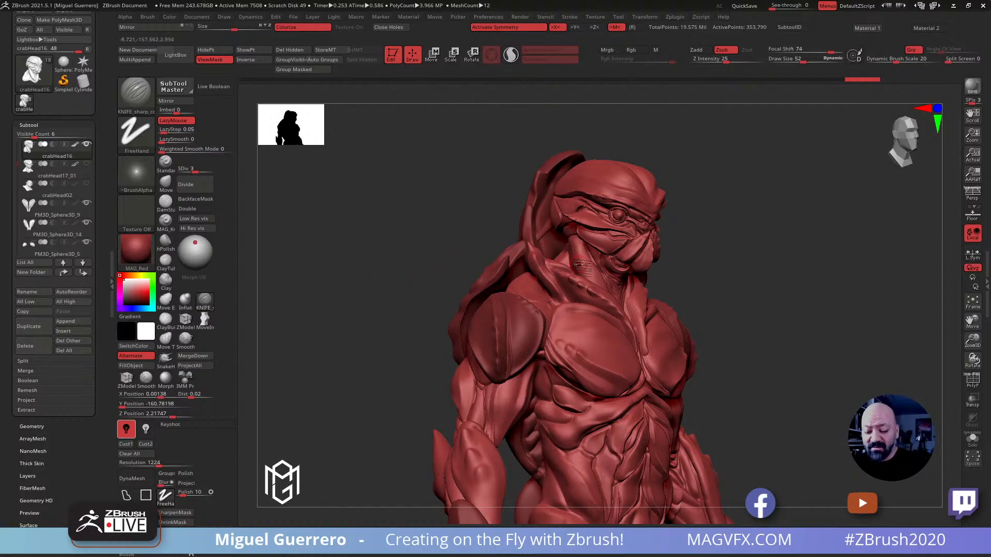
pyautogui.scroll(-2, 97, 434)
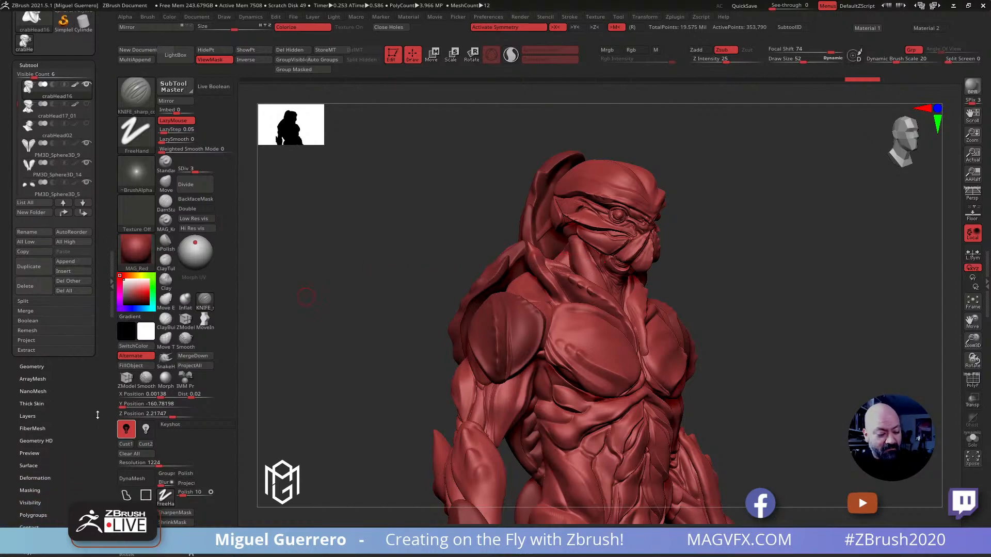
pyautogui.click(25, 403)
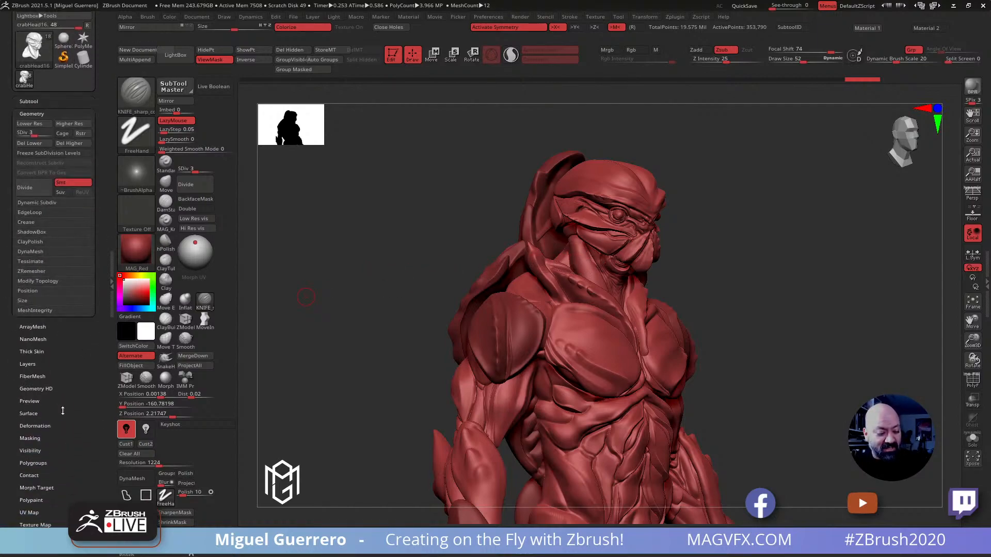
pyautogui.click(26, 375)
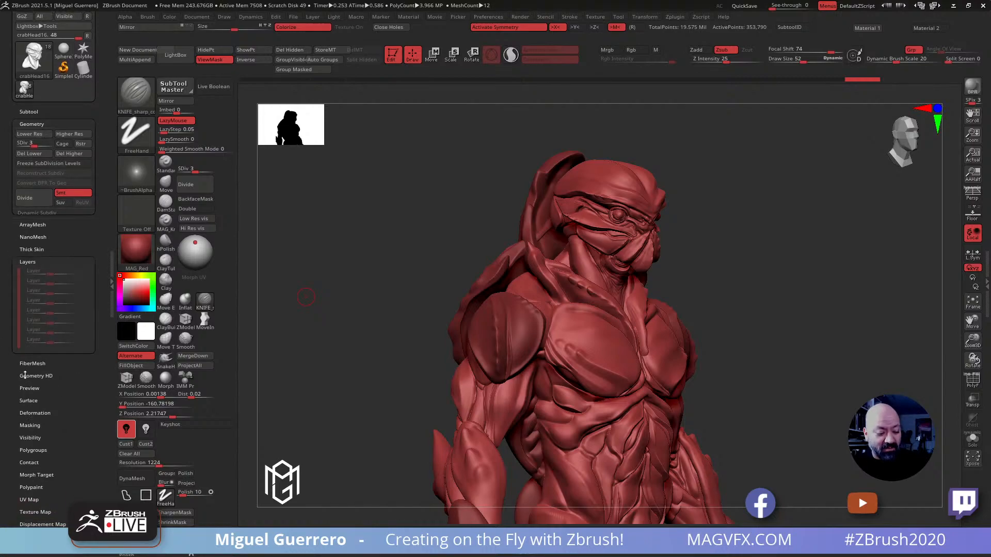
pyautogui.moveTo(84, 381); pyautogui.dragTo(78, 409)
pyautogui.hotkey('ctrl', 'd')
pyautogui.hotkey('ctrl', 'd')
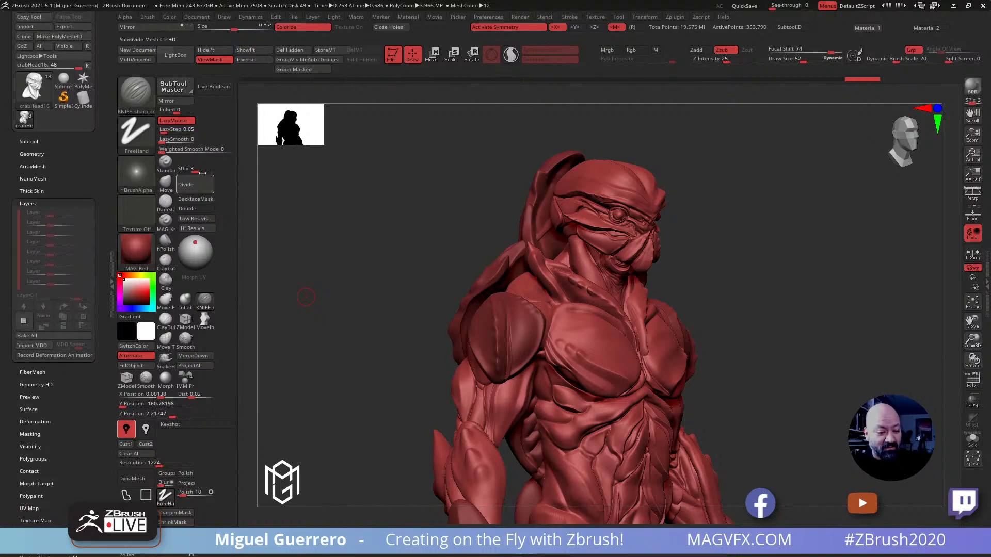
pyautogui.click(24, 320)
# Mask the head's cheek plates below the eyes with the MaskPen brush, and invert the mask to leave only those plates editable
pyautogui.moveTo(418, 290); pyautogui.dragTo(485, 293)
pyautogui.click(971, 440)
pyautogui.click(970, 442)
pyautogui.moveTo(417, 210); pyautogui.dragTo(479, 278, button='right')
pyautogui.moveTo(591, 241)
pyautogui.keyDown('ctrl'); pyautogui.mouseDown()
pyautogui.moveTo(573, 230)
pyautogui.moveTo(673, 256)
pyautogui.moveTo(632, 273)
pyautogui.moveTo(614, 266)
pyautogui.moveTo(624, 269)
pyautogui.mouseUp(); pyautogui.keyUp('ctrl')
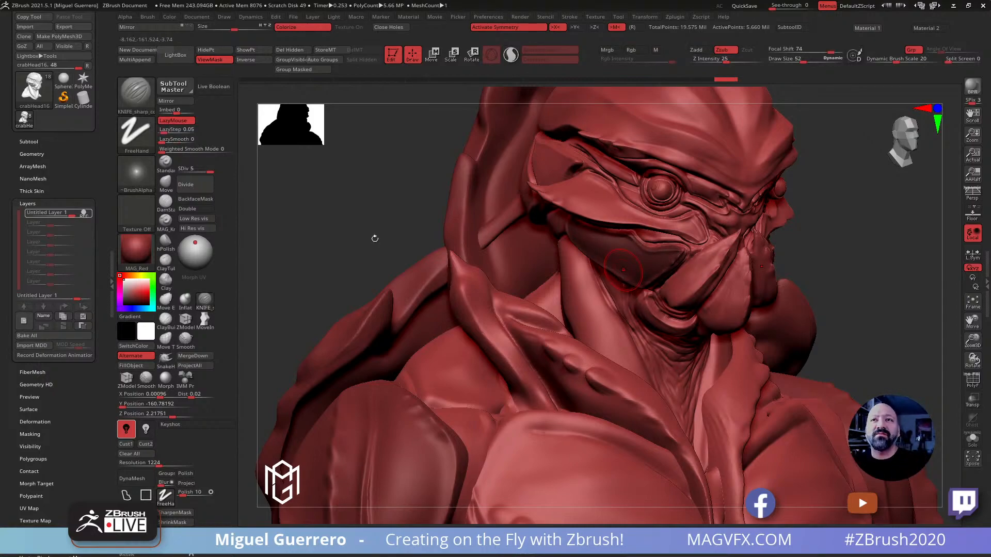
pyautogui.moveTo(365, 217); pyautogui.dragTo(546, 247)
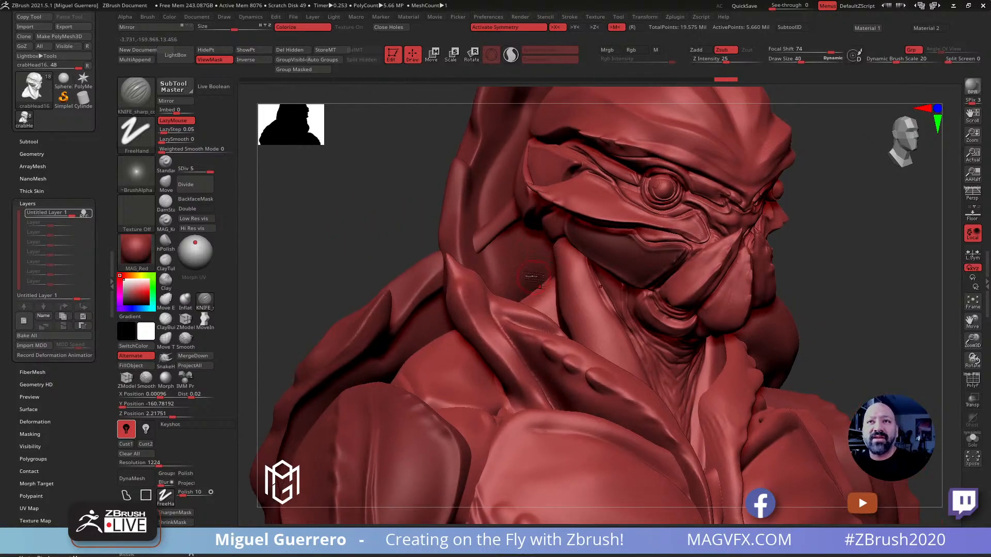
pyautogui.moveTo(347, 223); pyautogui.dragTo(564, 250)
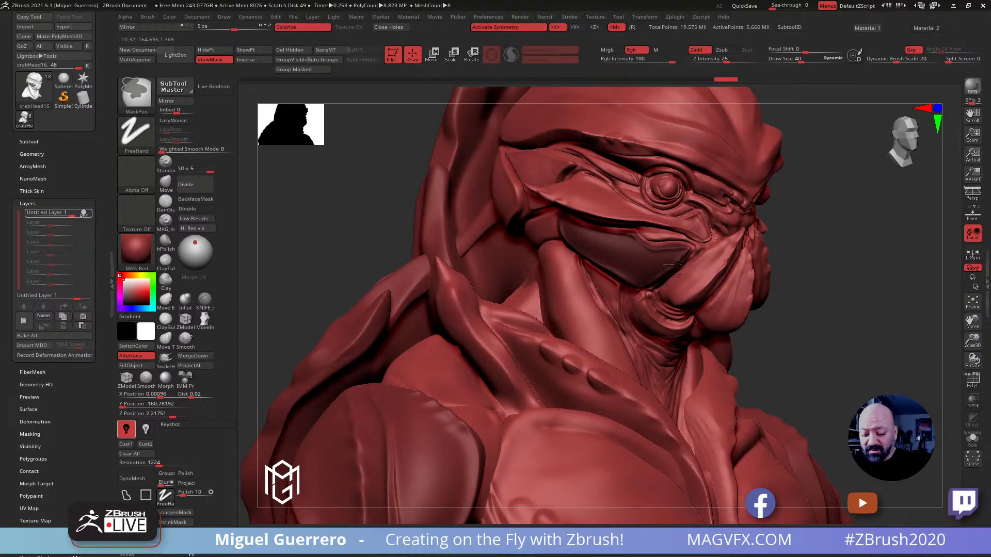
pyautogui.moveTo(361, 219); pyautogui.dragTo(568, 252)
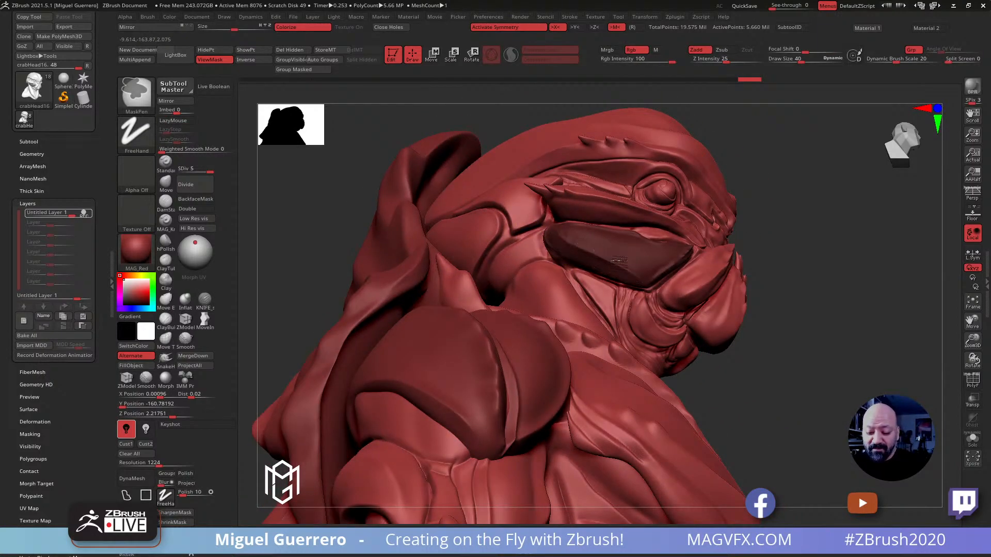
pyautogui.moveTo(345, 184)
pyautogui.mouseDown()
pyautogui.moveTo(464, 221)
pyautogui.moveTo(608, 246)
pyautogui.mouseUp()
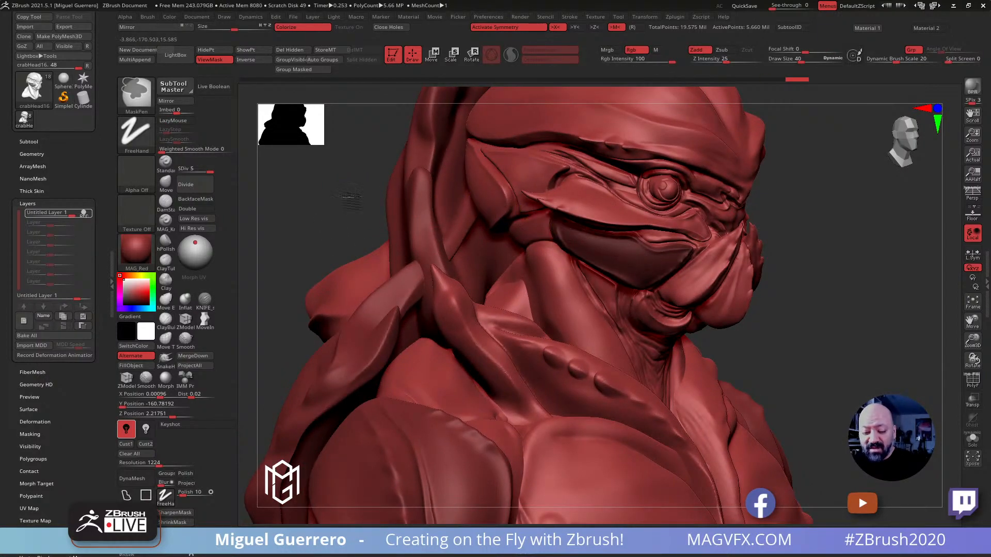
pyautogui.keyDown('ctrl'); pyautogui.click(348, 195); pyautogui.keyUp('ctrl')
pyautogui.moveTo(338, 201); pyautogui.dragTo(304, 204)
pyautogui.moveTo(365, 207)
pyautogui.mouseDown()
pyautogui.moveTo(368, 173)
pyautogui.moveTo(354, 190)
pyautogui.moveTo(352, 234)
pyautogui.mouseUp()
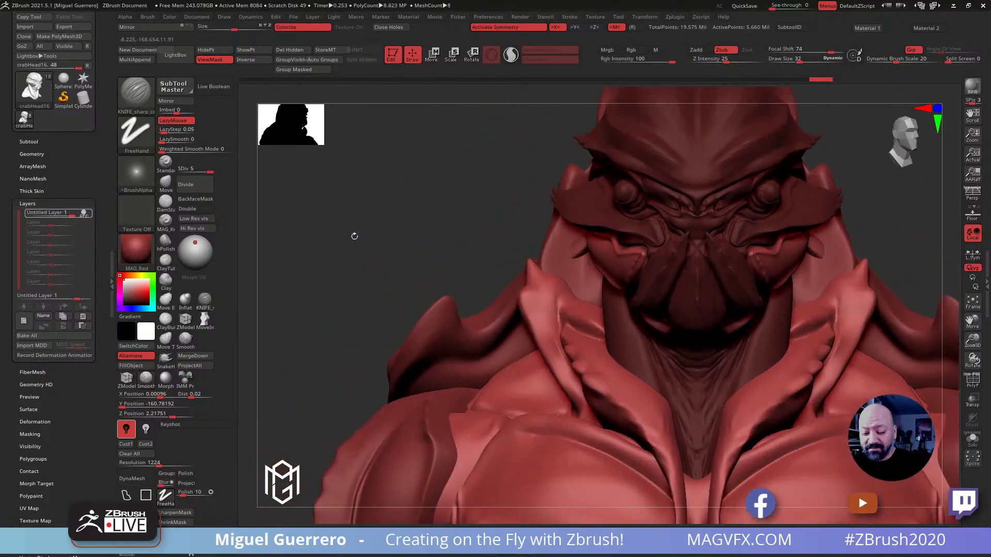
pyautogui.moveTo(416, 248)
pyautogui.keyDown('alt'); pyautogui.mouseDown()
pyautogui.moveTo(442, 254)
pyautogui.moveTo(364, 264)
pyautogui.mouseUp(); pyautogui.keyUp('alt')
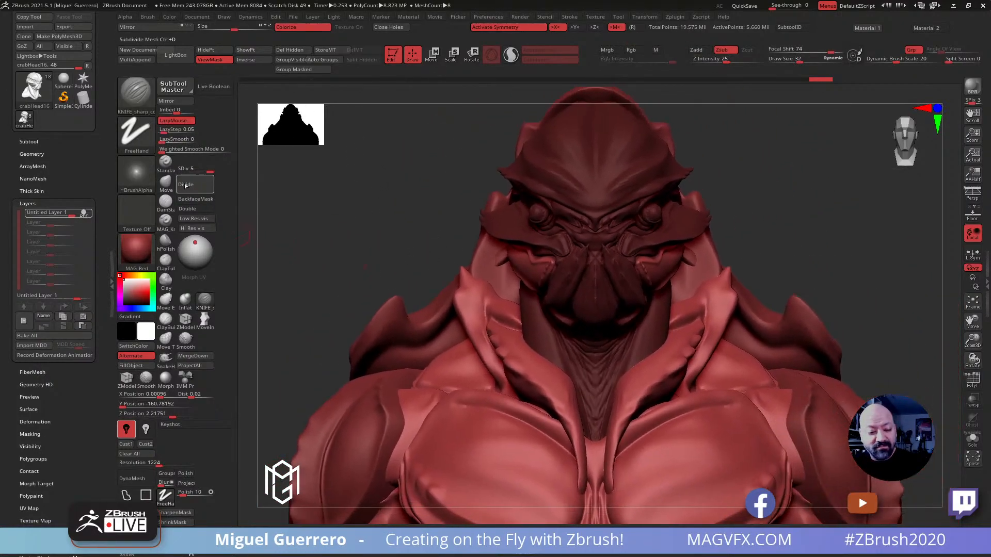
# Lower the head to subdivision level 3 and reshape the cheek plates with the Move brush at draw size 136
pyautogui.press('b')
pyautogui.press('m')
pyautogui.press('v')
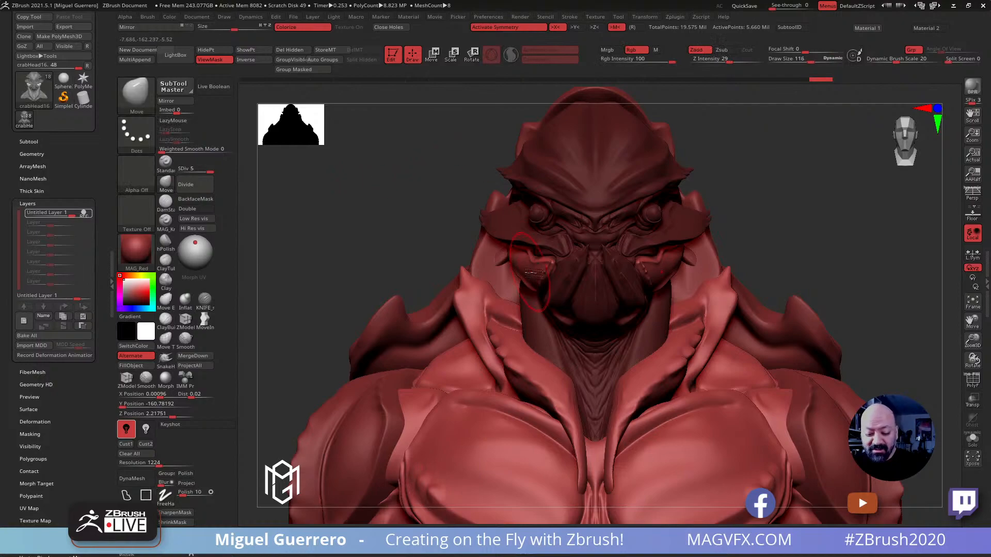
pyautogui.moveTo(209, 171); pyautogui.dragTo(195, 171)
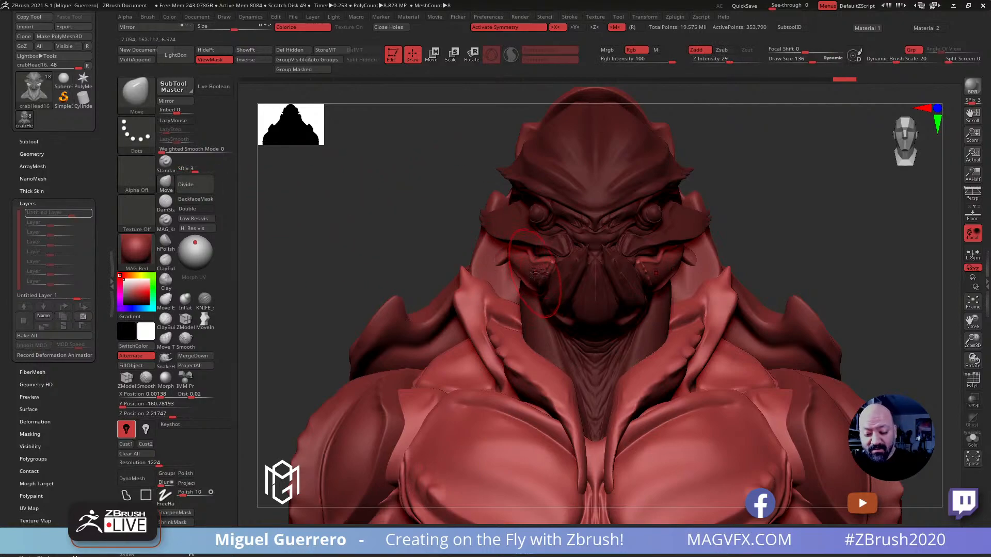
pyautogui.moveTo(538, 281); pyautogui.dragTo(507, 267)
pyautogui.moveTo(363, 244); pyautogui.dragTo(425, 245)
pyautogui.moveTo(633, 288); pyautogui.dragTo(638, 300)
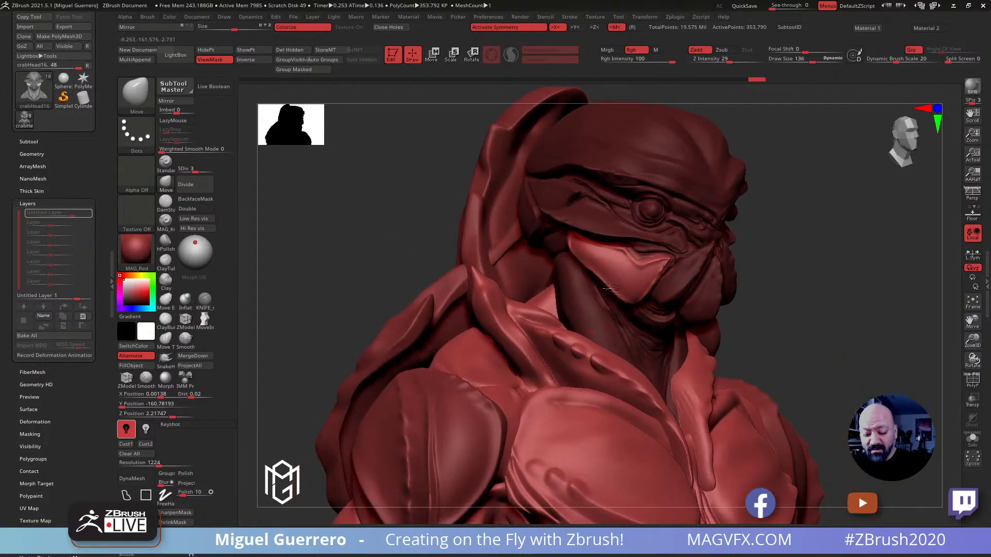
pyautogui.moveTo(594, 276)
pyautogui.mouseDown()
pyautogui.moveTo(562, 235)
pyautogui.moveTo(585, 264)
pyautogui.mouseUp()
pyautogui.moveTo(642, 297); pyautogui.dragTo(655, 281)
pyautogui.moveTo(405, 227); pyautogui.dragTo(333, 220)
pyautogui.moveTo(614, 273); pyautogui.dragTo(649, 275)
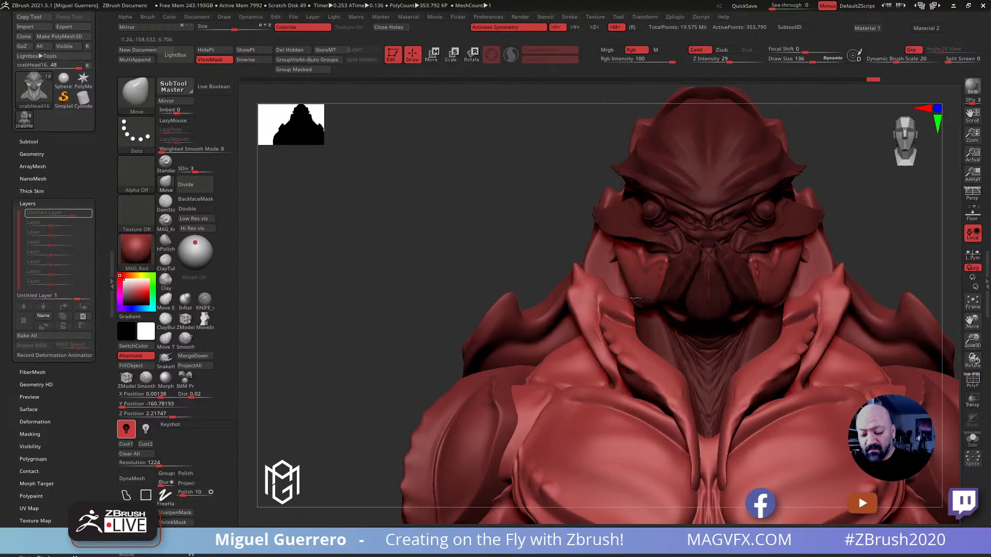
# Fill out the lower edges of the cheek plates toward the mandibles with the Move brush at draw size 136
pyautogui.moveTo(470, 235); pyautogui.dragTo(486, 231)
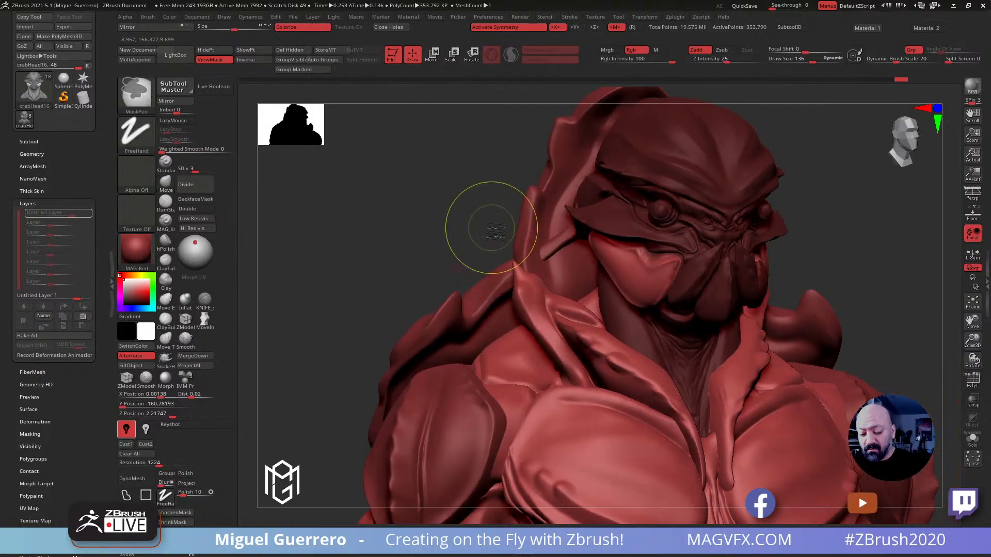
pyautogui.moveTo(419, 237)
pyautogui.mouseDown()
pyautogui.moveTo(598, 262)
pyautogui.moveTo(585, 263)
pyautogui.mouseUp()
pyautogui.moveTo(738, 330); pyautogui.dragTo(673, 331)
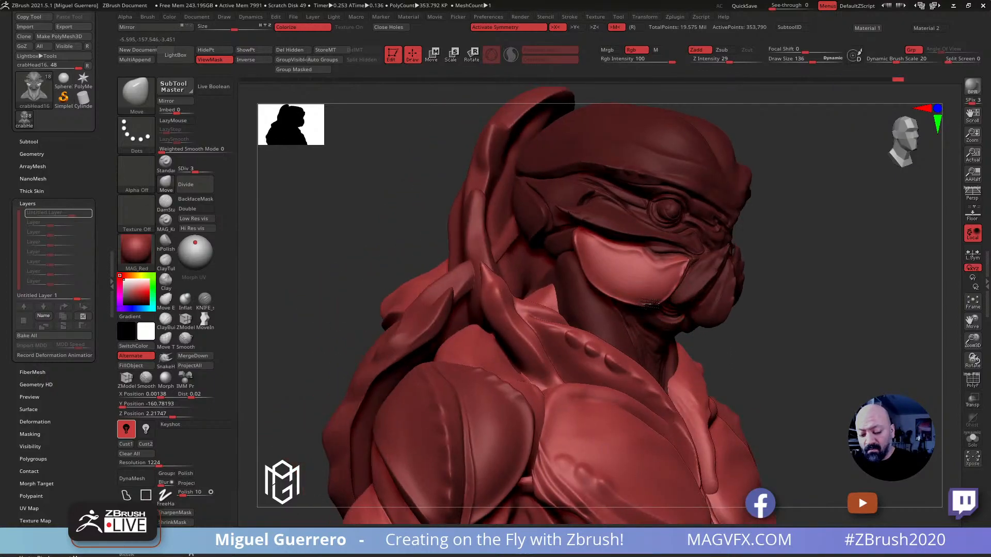
pyautogui.keyDown('shift'); pyautogui.moveTo(756, 375); pyautogui.dragTo(689, 372); pyautogui.keyUp('shift')
# Clear the head's mask and return the head to subdivision level 5
pyautogui.keyDown('alt'); pyautogui.moveTo(477, 309); pyautogui.dragTo(397, 280); pyautogui.keyUp('alt')
pyautogui.keyDown('ctrl'); pyautogui.moveTo(332, 240); pyautogui.dragTo(367, 311); pyautogui.keyUp('ctrl')
pyautogui.click(179, 182)
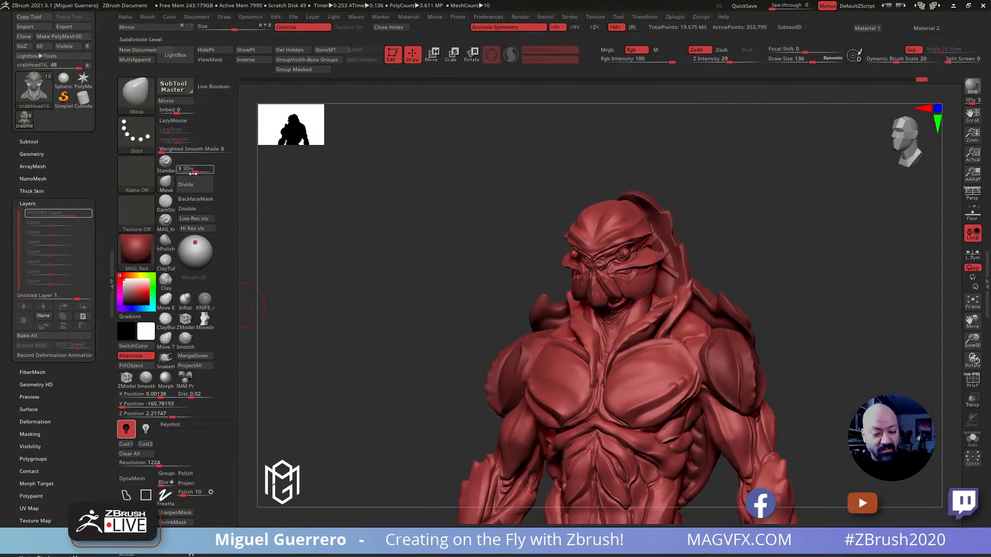
# Toggle the head layer's visibility to compare the cheek plates with and without the edit from front and side
pyautogui.click(87, 215)
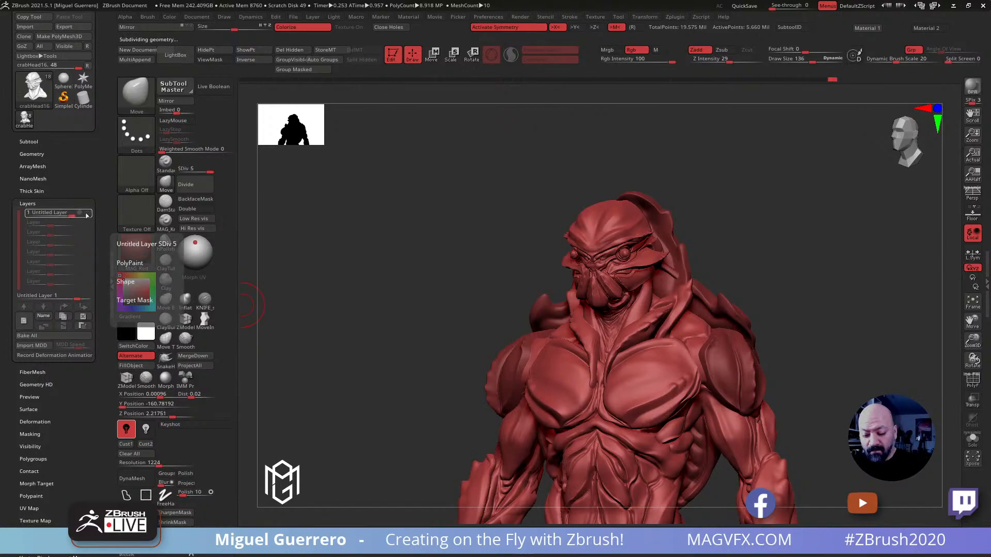
pyautogui.click(87, 213)
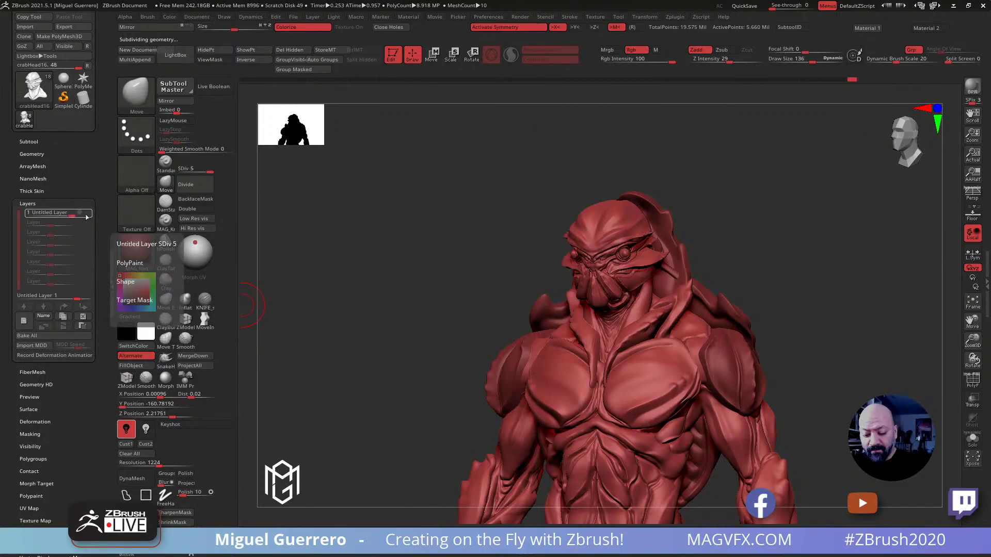
pyautogui.moveTo(398, 334); pyautogui.dragTo(373, 331)
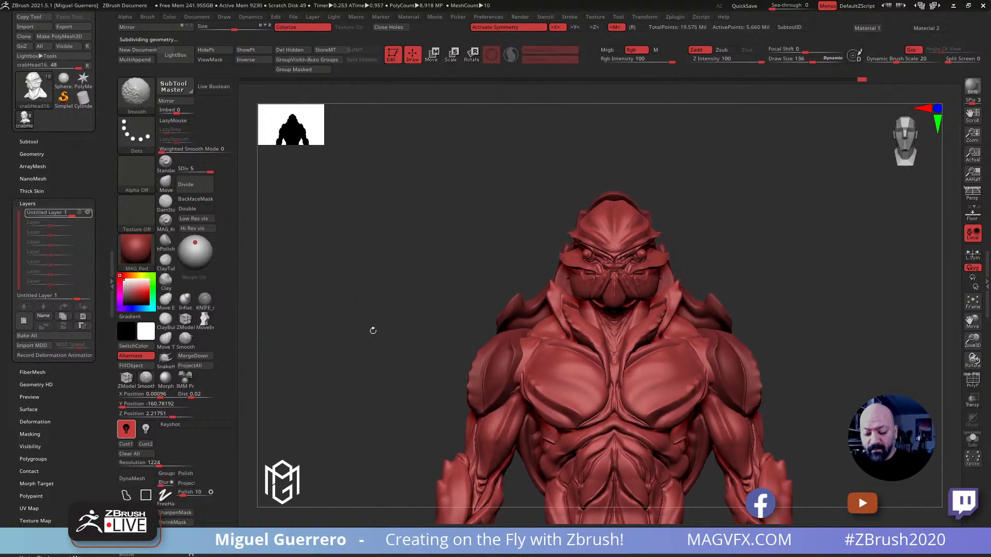
pyautogui.click(88, 214)
pyautogui.click(87, 214)
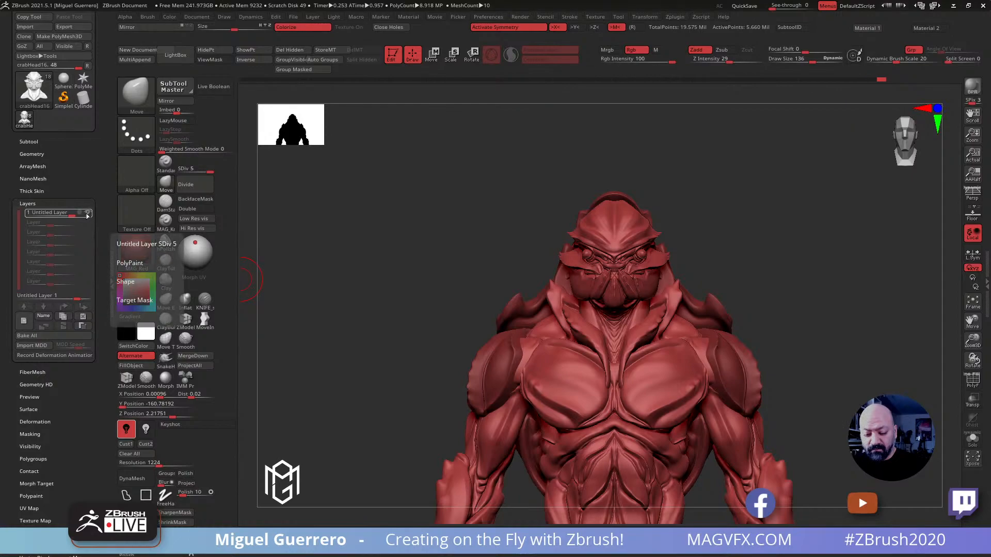
pyautogui.click(88, 215)
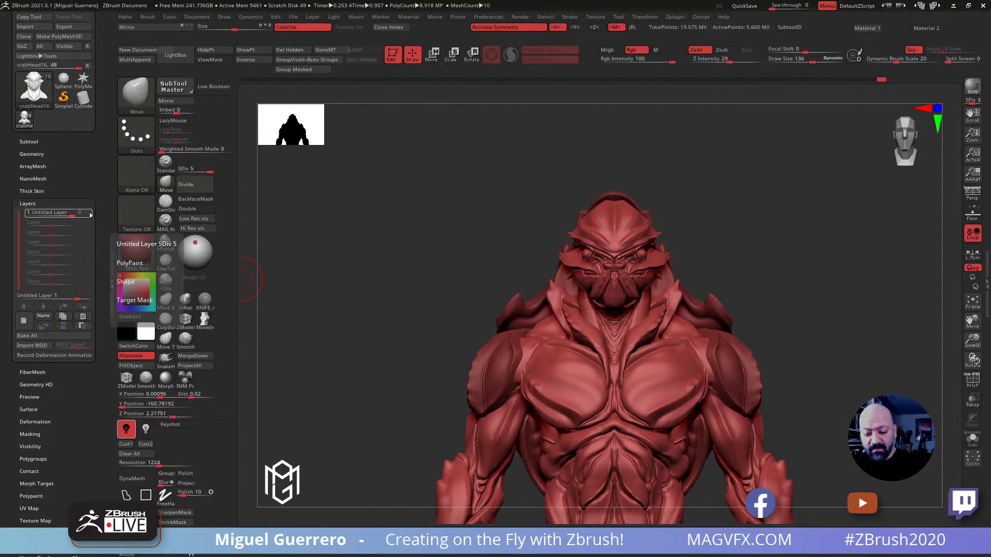
pyautogui.moveTo(372, 265); pyautogui.dragTo(407, 274)
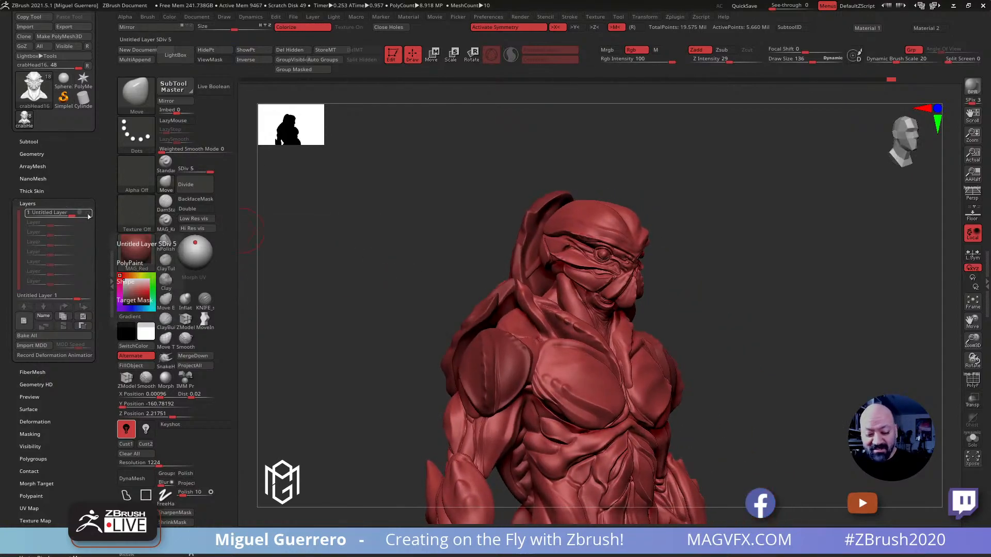
pyautogui.click(88, 214)
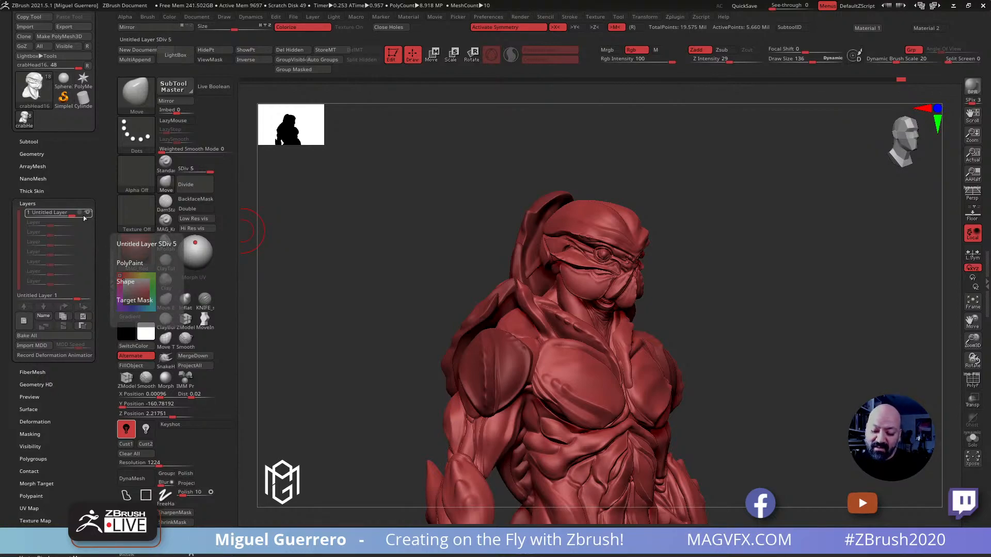
pyautogui.click(86, 214)
pyautogui.click(87, 214)
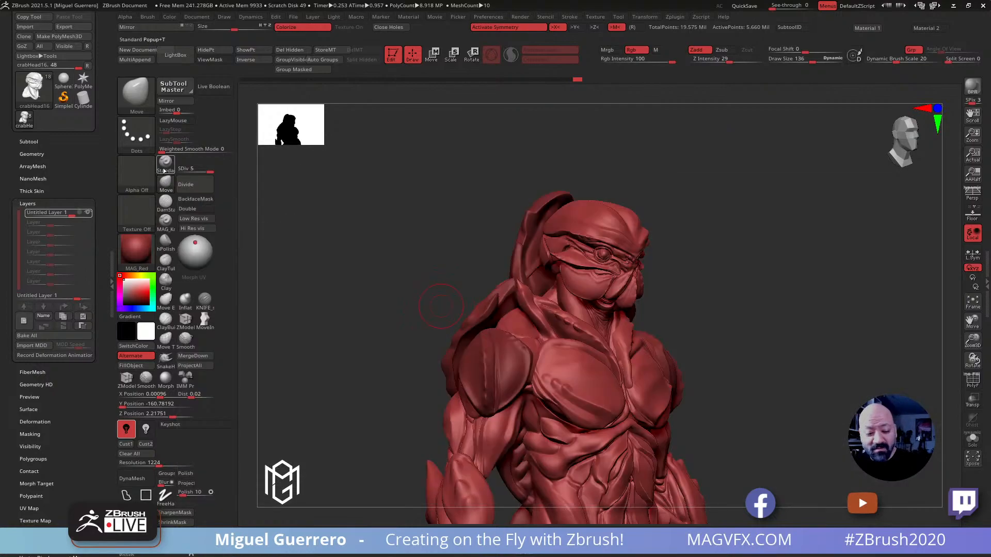
# Turn on recording for the head's layer and adjust the cheek plates with the Move brush at draw size 136
pyautogui.click(592, 299)
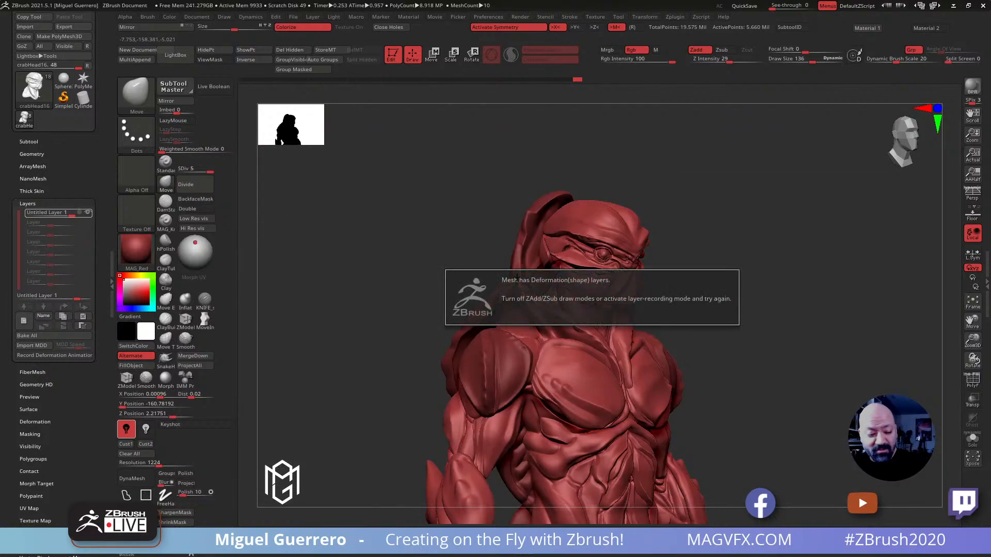
pyautogui.click(78, 212)
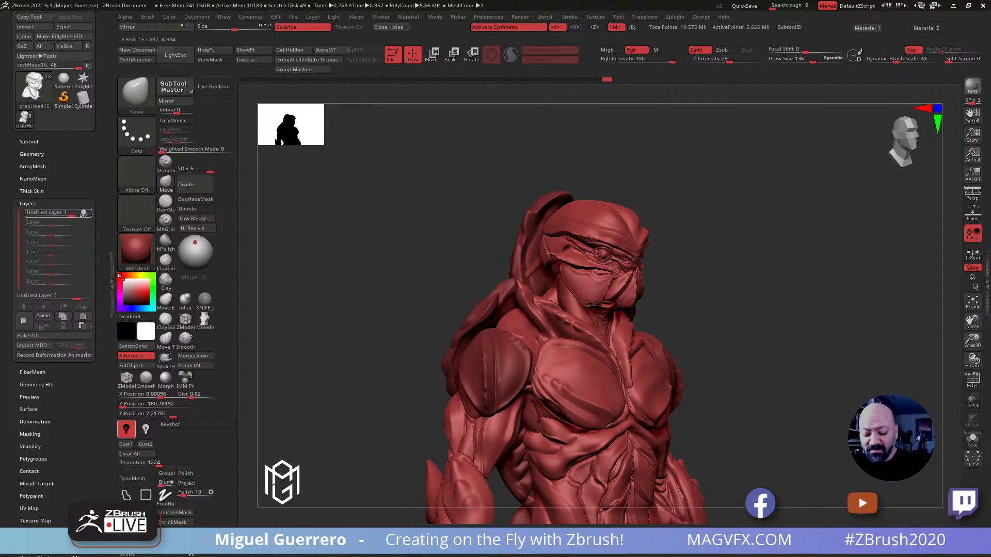
pyautogui.moveTo(428, 262); pyautogui.dragTo(455, 264)
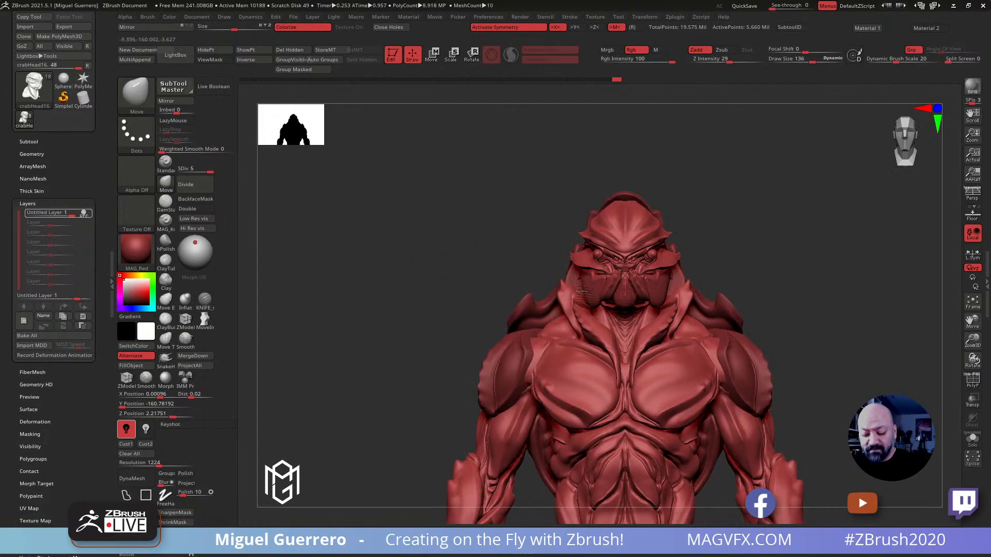
pyautogui.moveTo(518, 269); pyautogui.dragTo(596, 293)
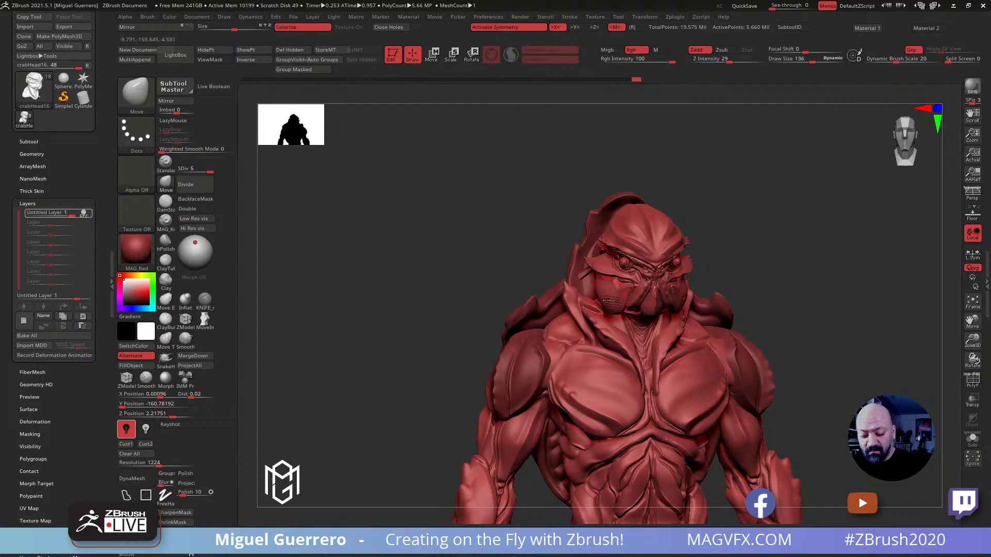
# Push the mandibles back in profile on a second recorded head layer with the Move brush at draw size 172
pyautogui.moveTo(500, 264); pyautogui.dragTo(577, 298)
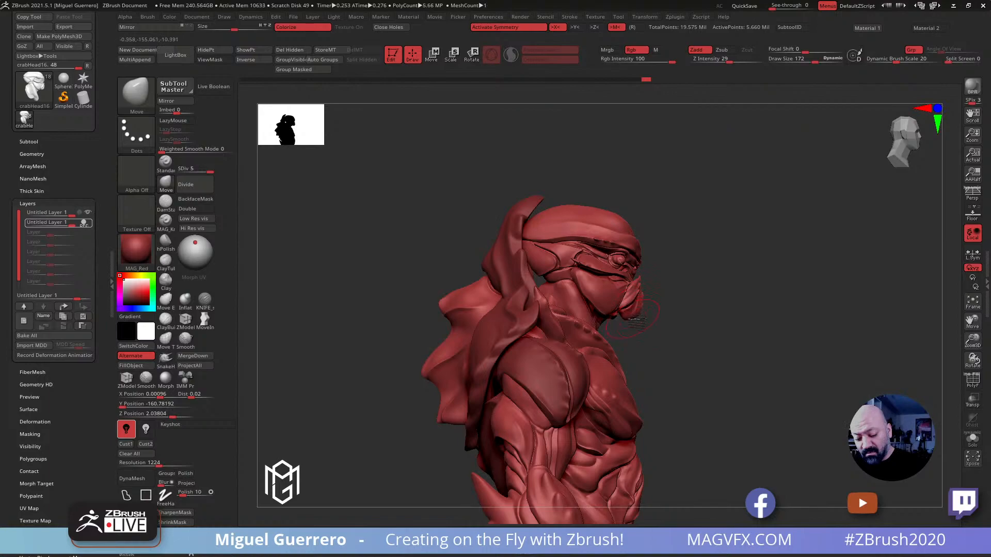
pyautogui.moveTo(645, 299); pyautogui.dragTo(625, 308)
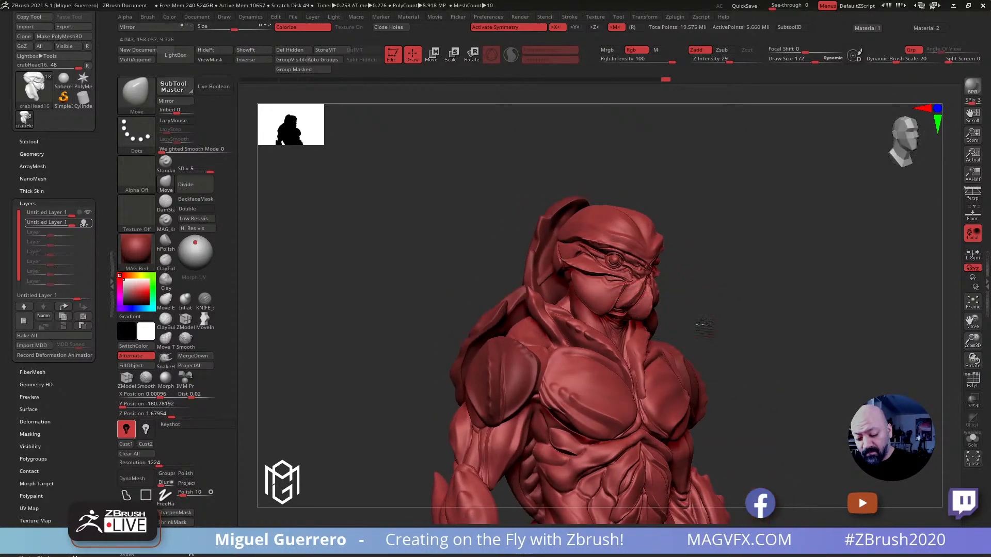
pyautogui.keyDown('shift'); pyautogui.moveTo(690, 321); pyautogui.dragTo(593, 307); pyautogui.keyUp('shift')
pyautogui.moveTo(454, 278); pyautogui.dragTo(394, 284)
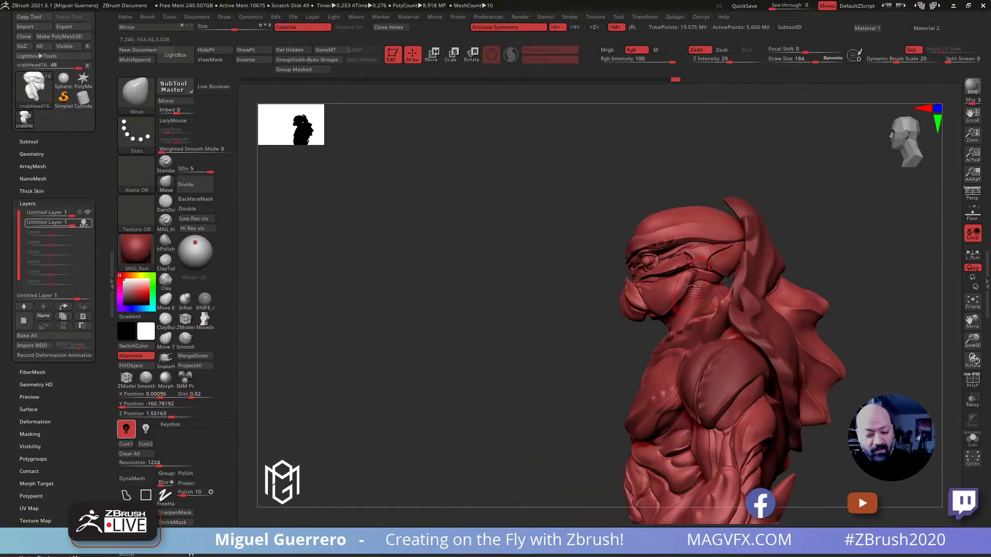
# Add a third layer to the head, isolate the head, and mask everything except the plates behind the cheeks
pyautogui.click(45, 307)
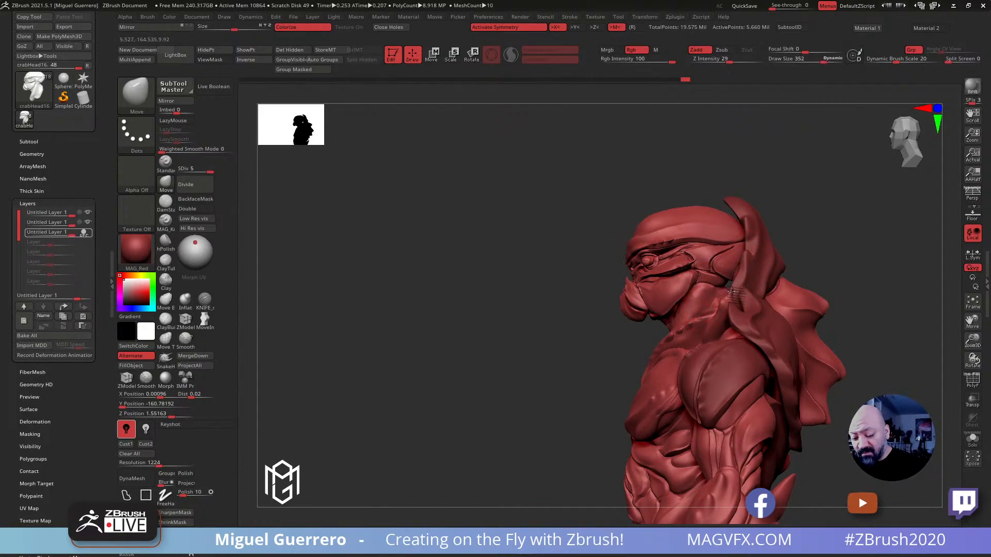
pyautogui.click(973, 440)
pyautogui.moveTo(735, 287)
pyautogui.keyDown('alt'); pyautogui.mouseDown()
pyautogui.moveTo(647, 280)
pyautogui.moveTo(696, 239)
pyautogui.moveTo(638, 242)
pyautogui.moveTo(639, 270)
pyautogui.moveTo(687, 290)
pyautogui.moveTo(640, 271)
pyautogui.moveTo(634, 238)
pyautogui.moveTo(716, 237)
pyautogui.moveTo(718, 248)
pyautogui.moveTo(619, 261)
pyautogui.moveTo(577, 248)
pyautogui.moveTo(626, 282)
pyautogui.moveTo(632, 245)
pyautogui.moveTo(594, 219)
pyautogui.mouseUp(); pyautogui.keyUp('alt')
pyautogui.keyDown('ctrl'); pyautogui.click(127, 495); pyautogui.keyUp('ctrl')
pyautogui.keyDown('ctrl'); pyautogui.click(541, 243); pyautogui.keyUp('ctrl')
pyautogui.moveTo(538, 250)
pyautogui.mouseDown()
pyautogui.moveTo(510, 268)
pyautogui.moveTo(574, 286)
pyautogui.mouseUp()
pyautogui.press('ctrl')
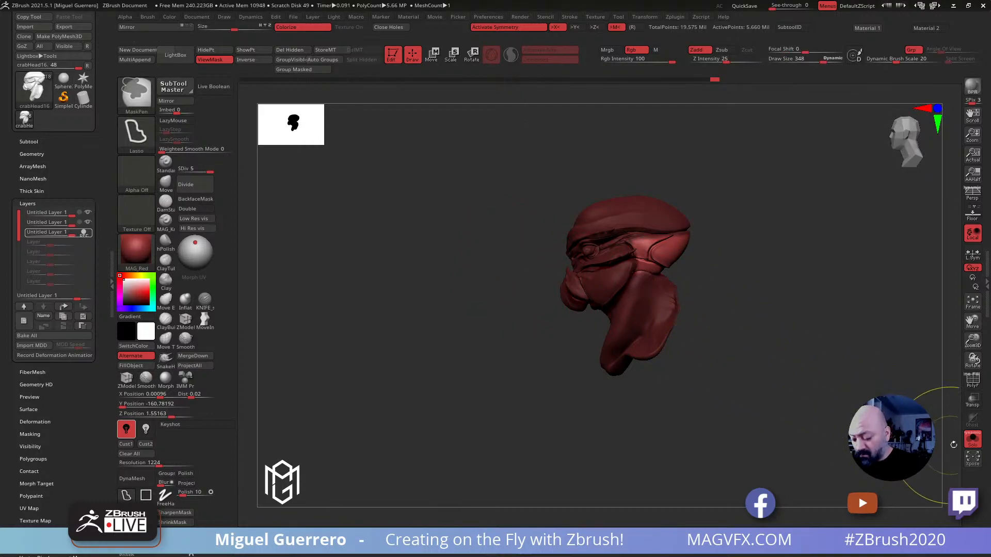
# Bring back the full figure and reshape the unmasked rear head plates with the Move brush at draw size 384
pyautogui.click(970, 438)
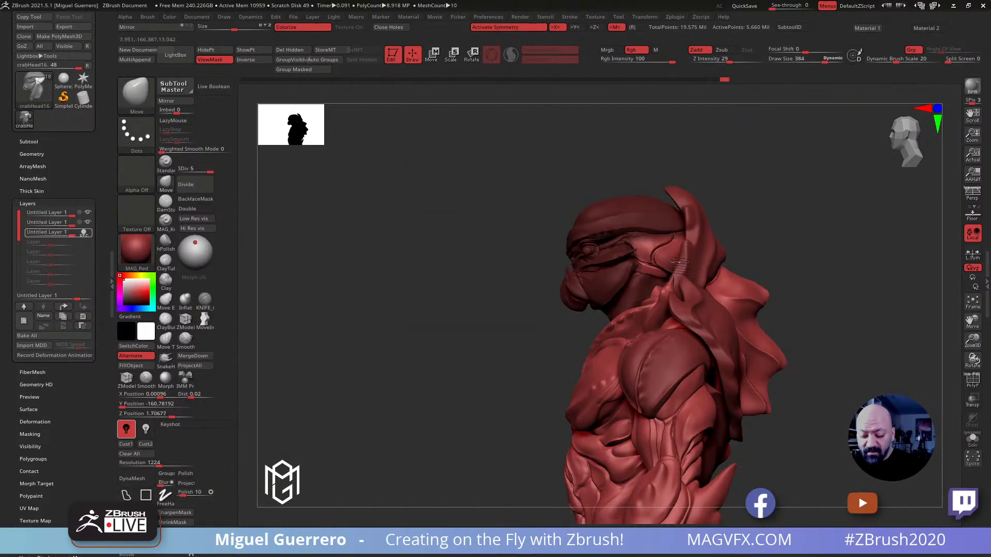
pyautogui.moveTo(490, 261); pyautogui.dragTo(442, 274)
pyautogui.moveTo(471, 305)
pyautogui.mouseDown()
pyautogui.moveTo(477, 318)
pyautogui.moveTo(485, 288)
pyautogui.moveTo(450, 279)
pyautogui.moveTo(431, 287)
pyautogui.mouseUp()
# Isolate the unmasked head and carve a sharper crease along the neck muscle below the cheek with the knife brush at draw size 192
pyautogui.click(972, 440)
pyautogui.keyDown('alt'); pyautogui.moveTo(746, 342); pyautogui.dragTo(766, 373, button='right'); pyautogui.keyUp('alt')
pyautogui.moveTo(466, 310)
pyautogui.mouseDown()
pyautogui.moveTo(482, 305)
pyautogui.moveTo(467, 338)
pyautogui.moveTo(460, 332)
pyautogui.moveTo(539, 333)
pyautogui.mouseUp()
pyautogui.click(204, 300)
pyautogui.moveTo(627, 319); pyautogui.dragTo(365, 287)
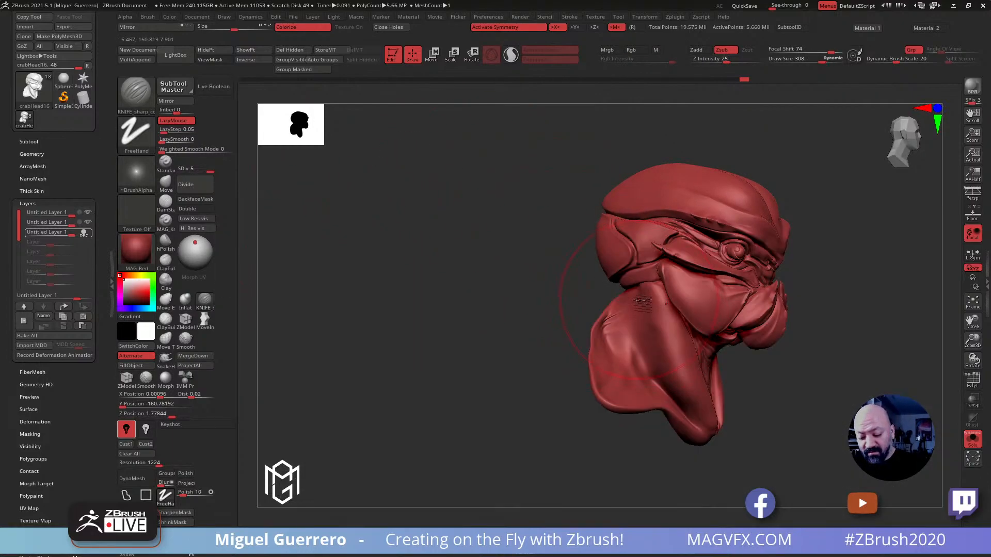
pyautogui.press('[')
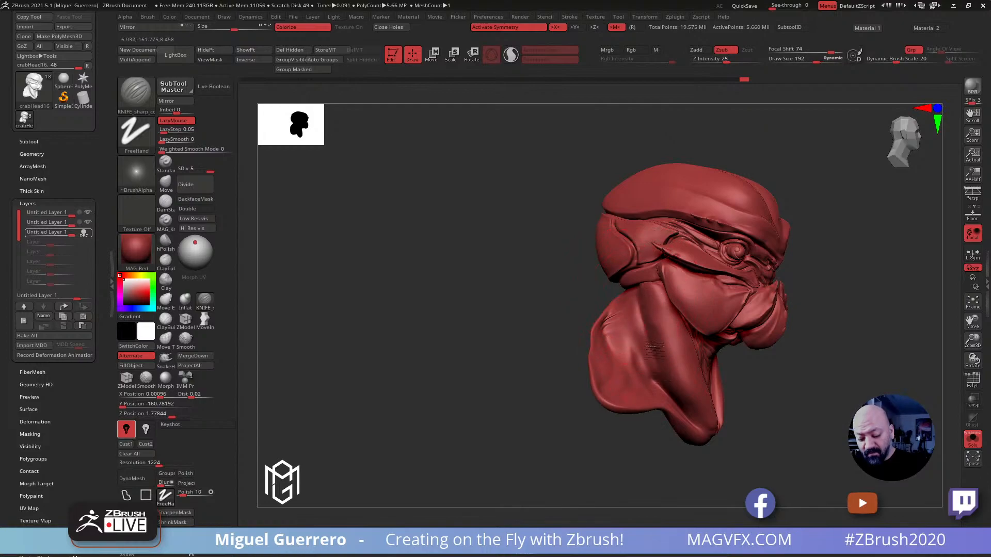
pyautogui.moveTo(549, 281); pyautogui.dragTo(638, 308)
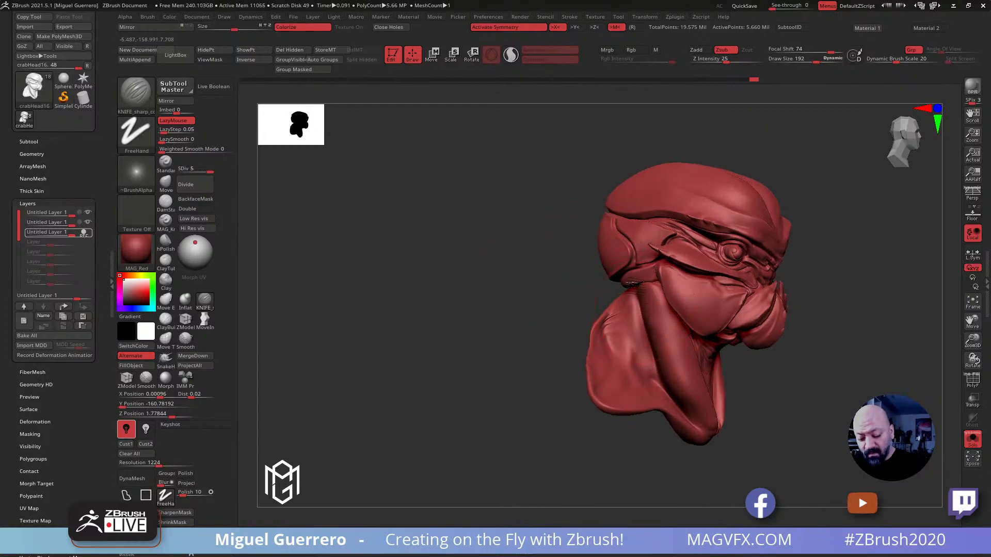
pyautogui.moveTo(585, 287); pyautogui.dragTo(609, 328)
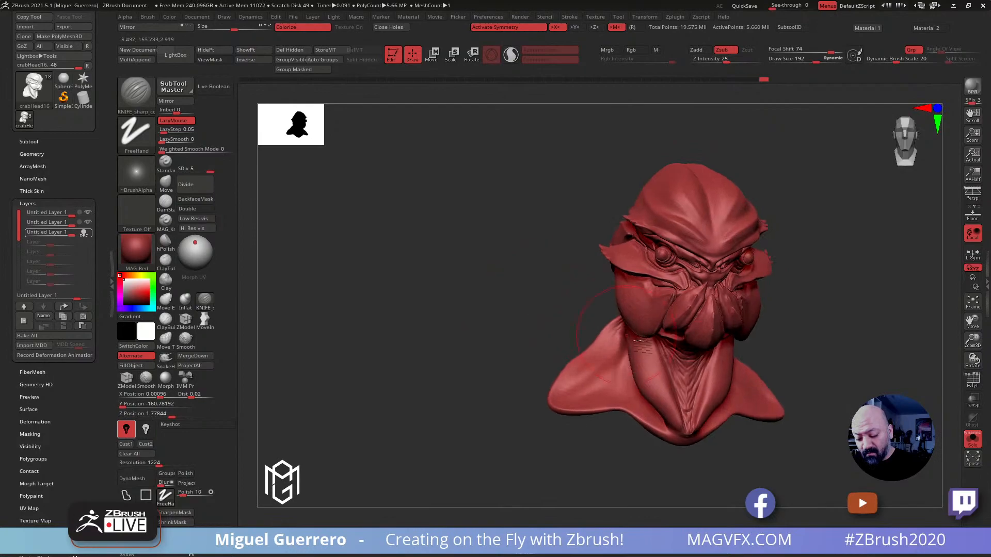
pyautogui.click(972, 439)
# Adjust the lower rear edge of the cheek plate with the Move brush at draw size 192
pyautogui.moveTo(454, 277)
pyautogui.keyDown('shift'); pyautogui.mouseDown()
pyautogui.moveTo(447, 266)
pyautogui.moveTo(405, 264)
pyautogui.moveTo(398, 281)
pyautogui.moveTo(427, 277)
pyautogui.moveTo(407, 267)
pyautogui.moveTo(381, 292)
pyautogui.mouseUp(); pyautogui.keyUp('shift')
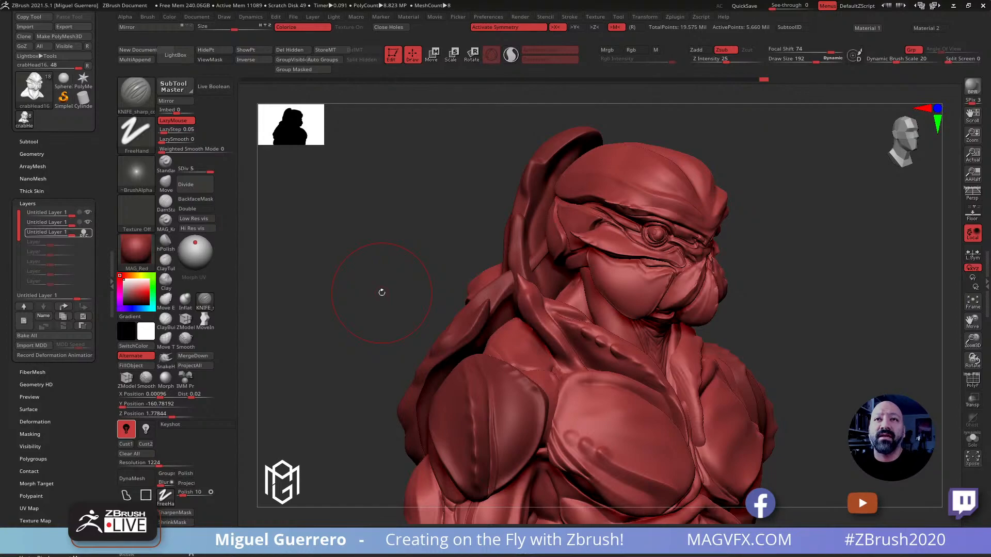
pyautogui.moveTo(413, 209)
pyautogui.mouseDown()
pyautogui.moveTo(427, 203)
pyautogui.moveTo(404, 227)
pyautogui.moveTo(382, 221)
pyautogui.mouseUp()
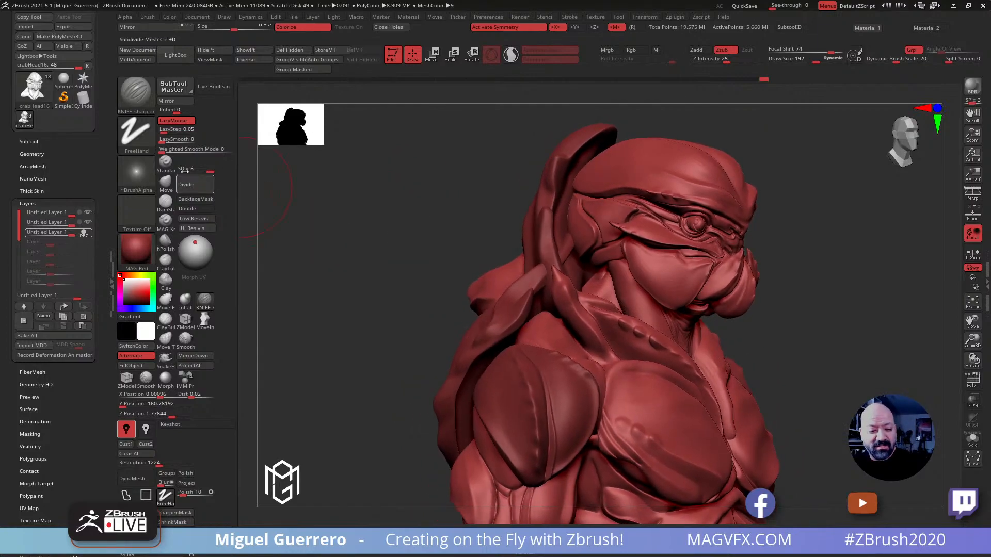
pyautogui.click(166, 181)
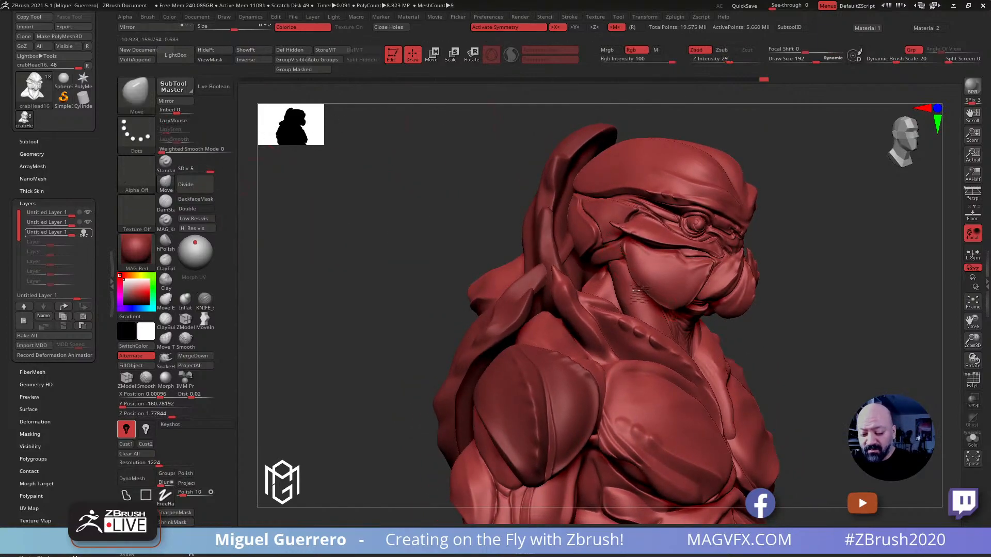
pyautogui.moveTo(449, 237); pyautogui.dragTo(312, 261)
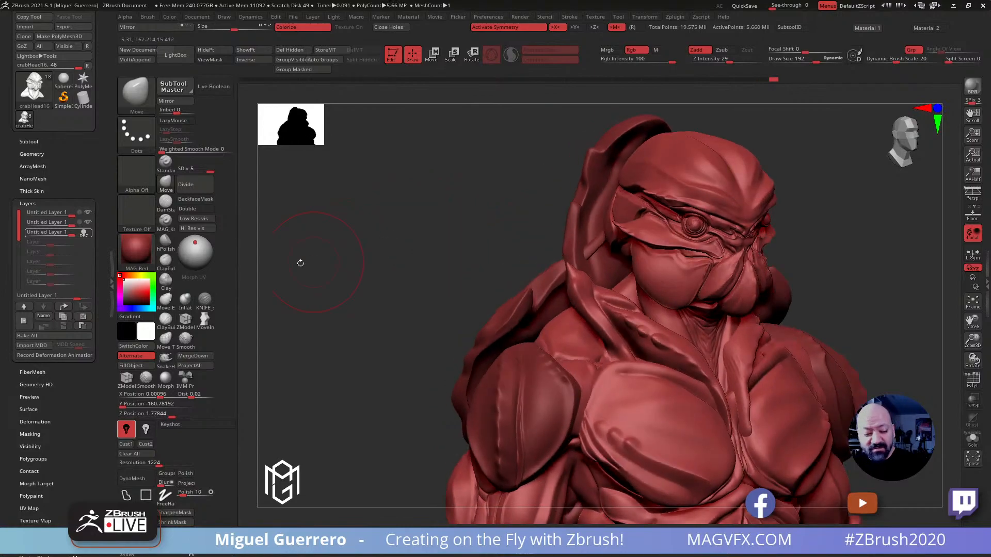
# Cut a sharper crease along the cheek plate's upper edge, beneath the eye ridge, with the knife brush
pyautogui.click(200, 307)
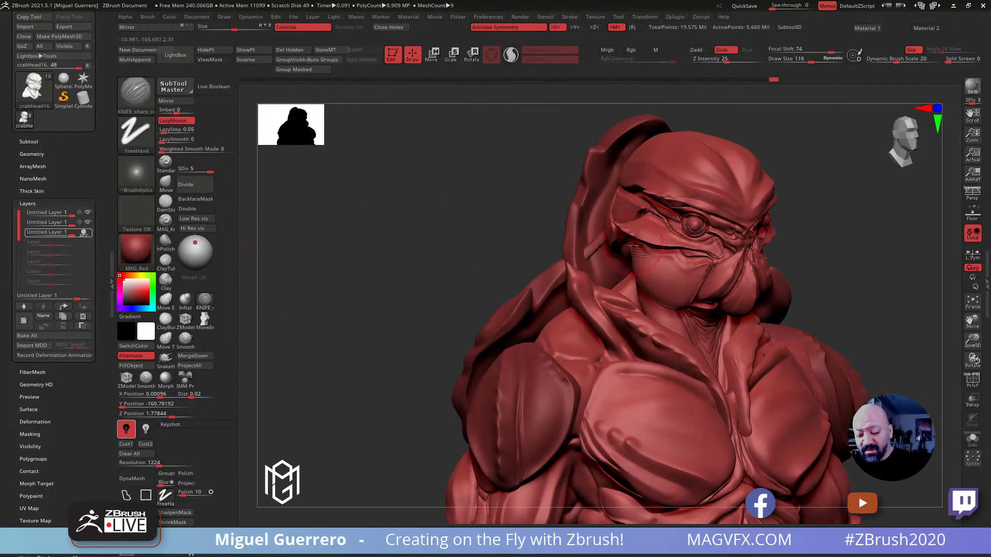
pyautogui.moveTo(650, 256); pyautogui.dragTo(729, 270)
pyautogui.moveTo(403, 227)
pyautogui.mouseDown()
pyautogui.moveTo(391, 228)
pyautogui.moveTo(413, 230)
pyautogui.moveTo(376, 237)
pyautogui.moveTo(389, 237)
pyautogui.mouseUp()
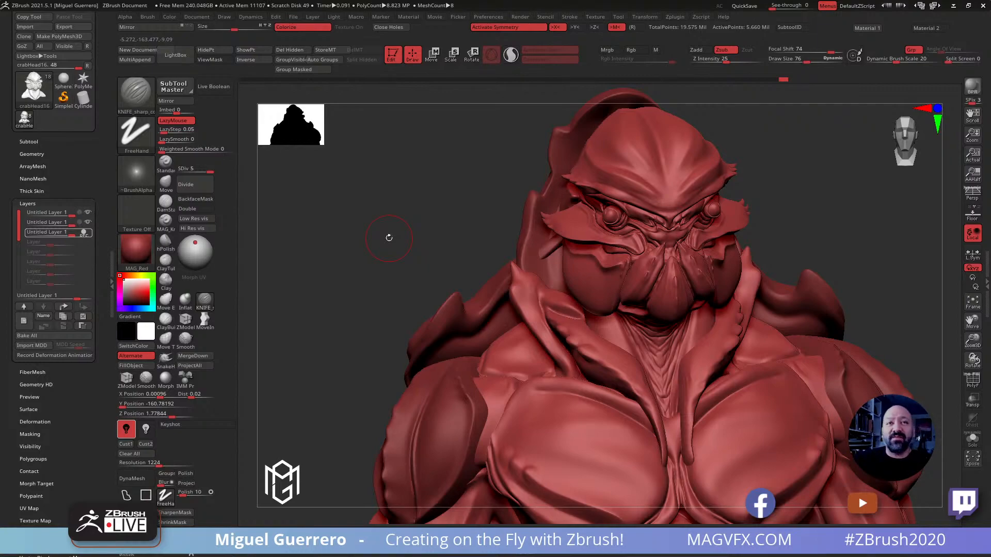
pyautogui.moveTo(405, 246)
pyautogui.mouseDown()
pyautogui.moveTo(366, 227)
pyautogui.moveTo(354, 237)
pyautogui.moveTo(369, 228)
pyautogui.moveTo(376, 250)
pyautogui.mouseUp()
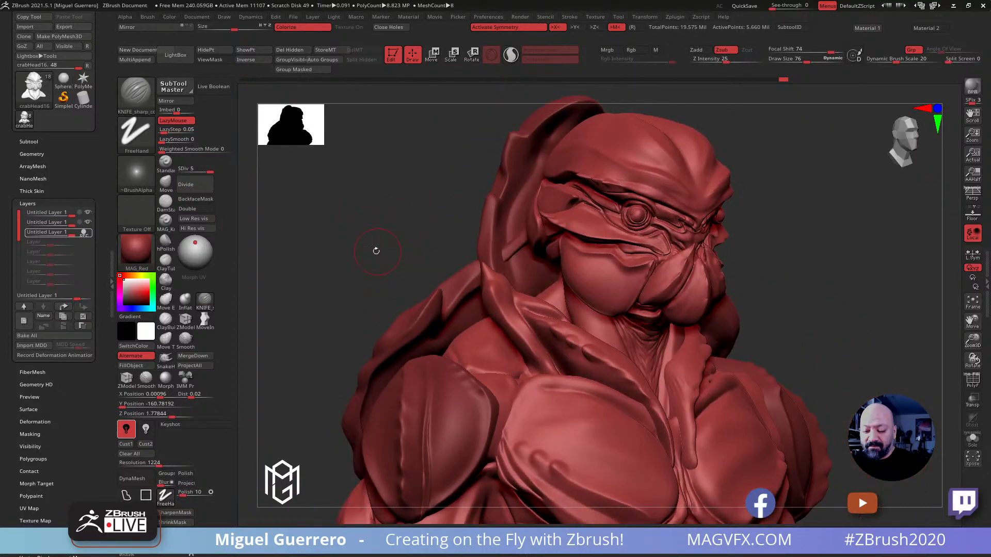
# Adjust the pointed rear plates on the sides of the head with the Move brush
pyautogui.keyDown('ctrl'); pyautogui.moveTo(414, 263); pyautogui.dragTo(370, 250, button='right'); pyautogui.keyUp('ctrl')
pyautogui.moveTo(369, 251)
pyautogui.mouseDown()
pyautogui.moveTo(390, 253)
pyautogui.moveTo(347, 255)
pyautogui.mouseUp()
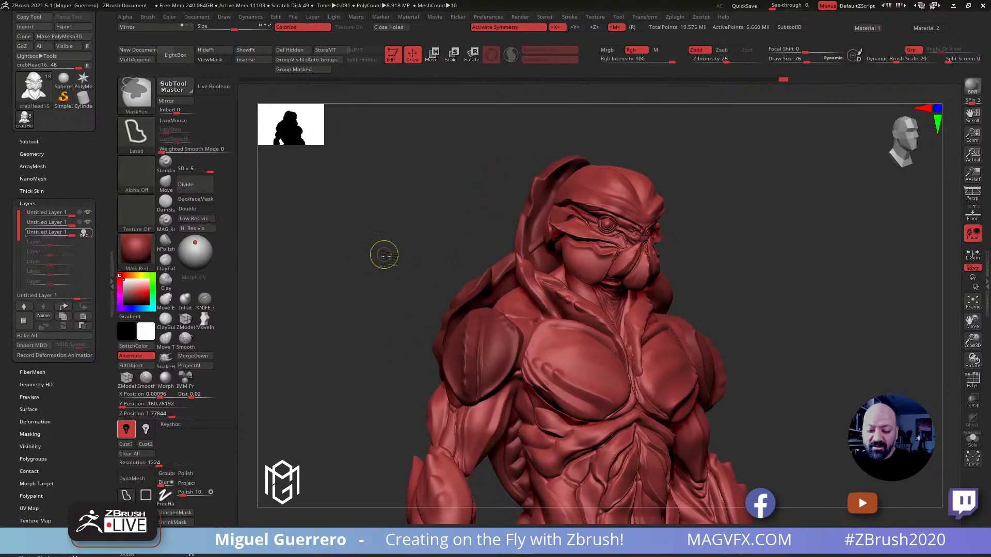
pyautogui.keyDown('ctrl'); pyautogui.moveTo(383, 253); pyautogui.dragTo(400, 268, button='right'); pyautogui.keyUp('ctrl')
pyautogui.moveTo(372, 258); pyautogui.dragTo(376, 261)
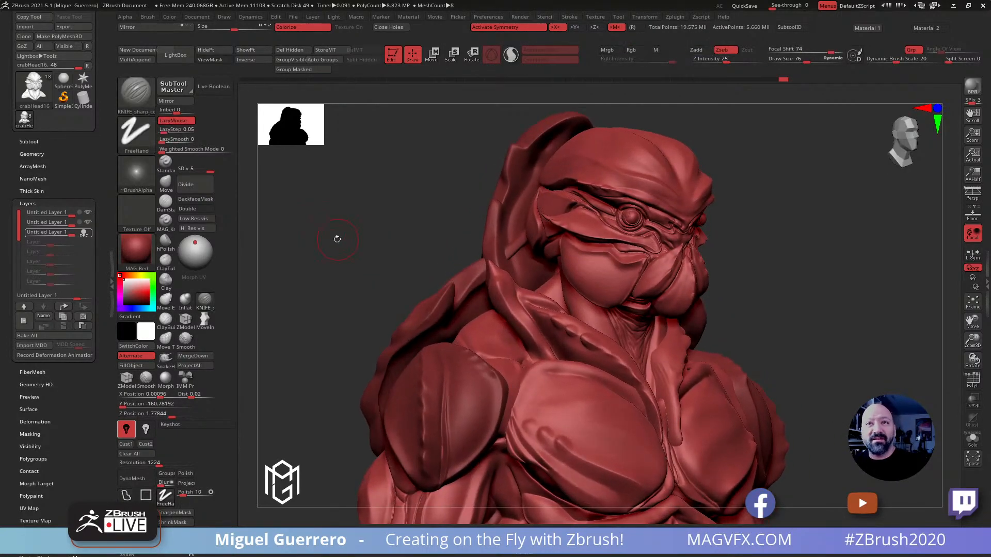
pyautogui.click(165, 183)
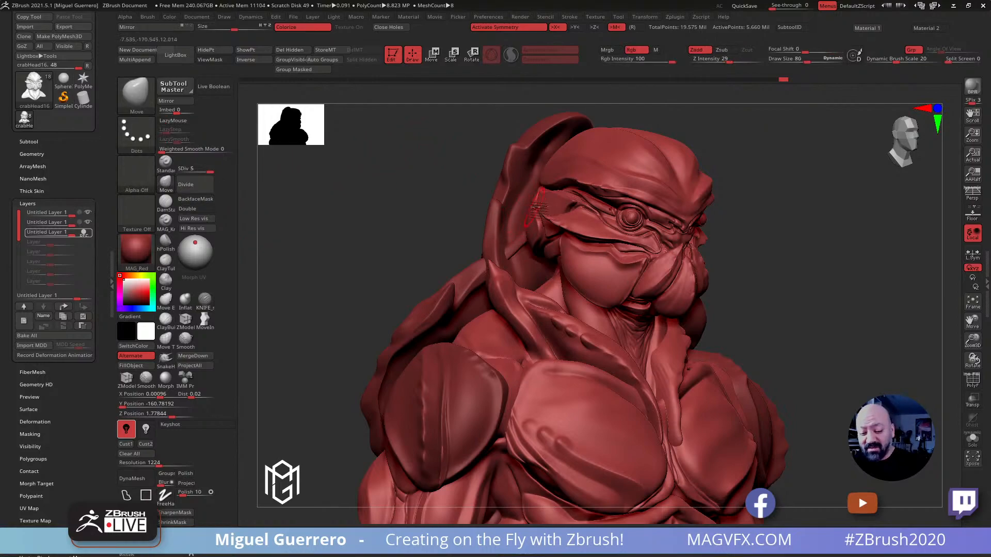
pyautogui.moveTo(566, 124); pyautogui.dragTo(567, 139)
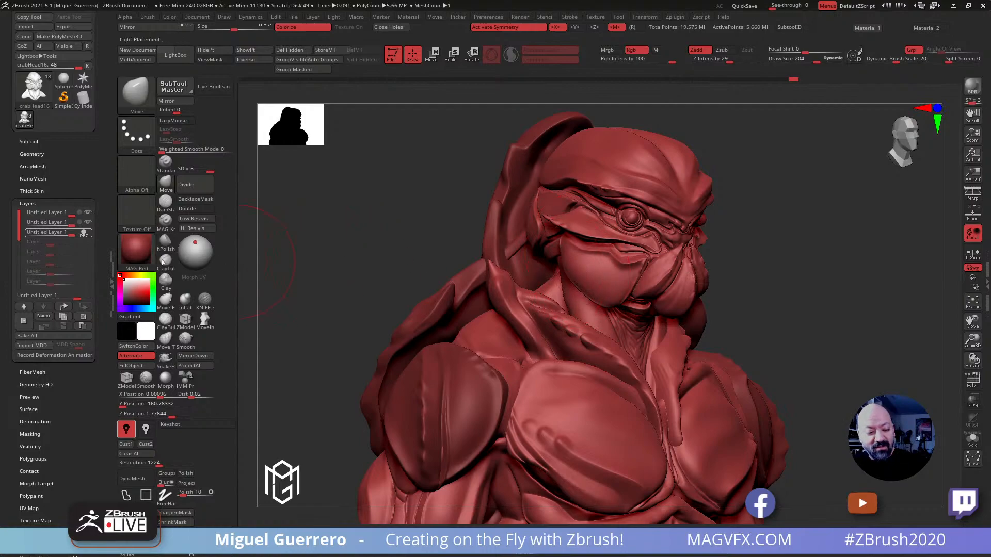
# End recording on the head's third layer and toggle the three layers' visibility to compare the face shapes
pyautogui.click(88, 234)
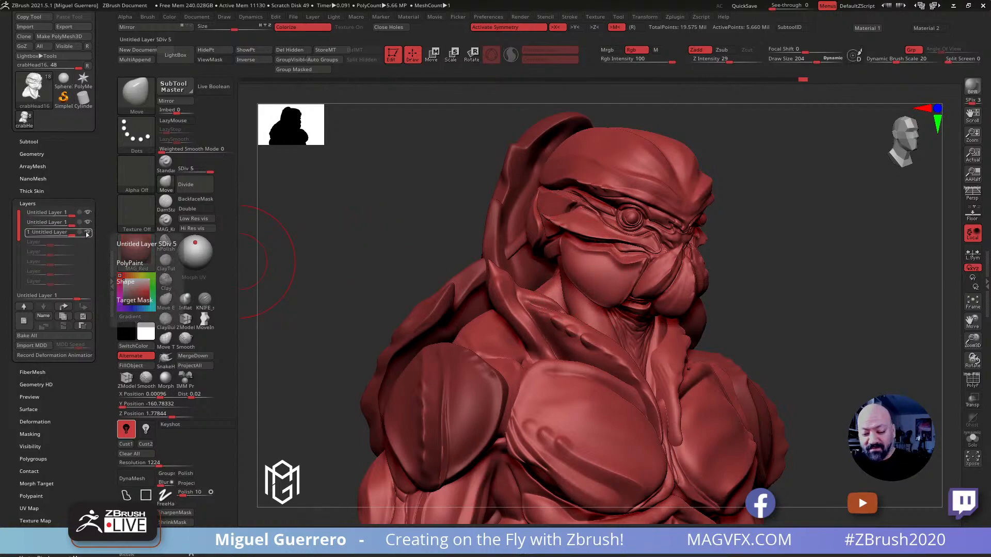
pyautogui.click(87, 224)
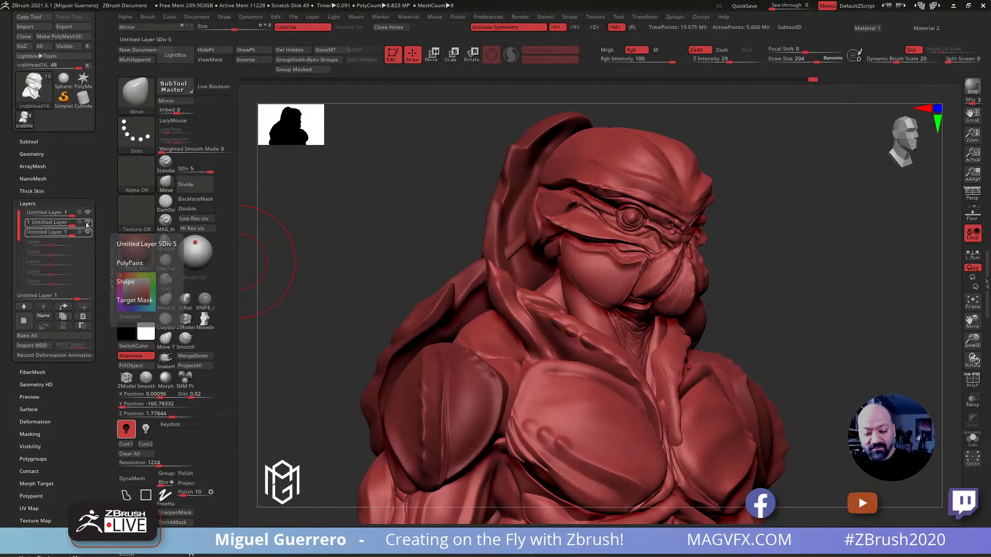
pyautogui.click(87, 213)
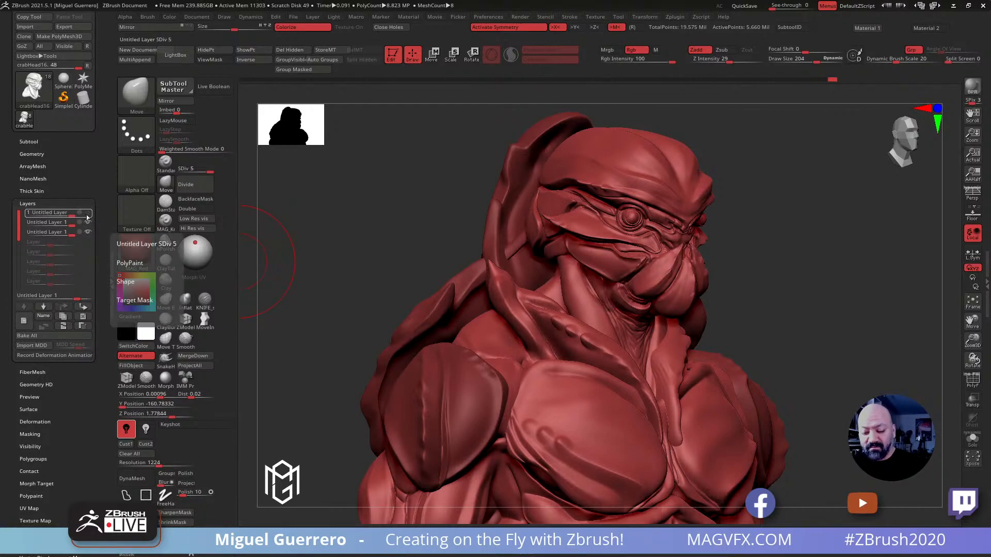
pyautogui.moveTo(363, 261)
pyautogui.mouseDown()
pyautogui.moveTo(336, 280)
pyautogui.moveTo(359, 272)
pyautogui.mouseUp()
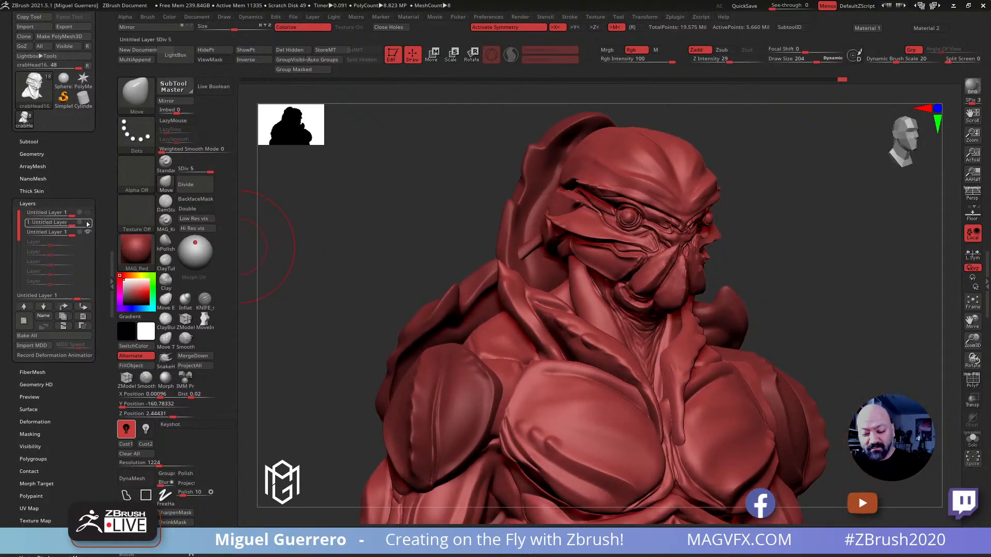
pyautogui.click(87, 232)
pyautogui.click(88, 235)
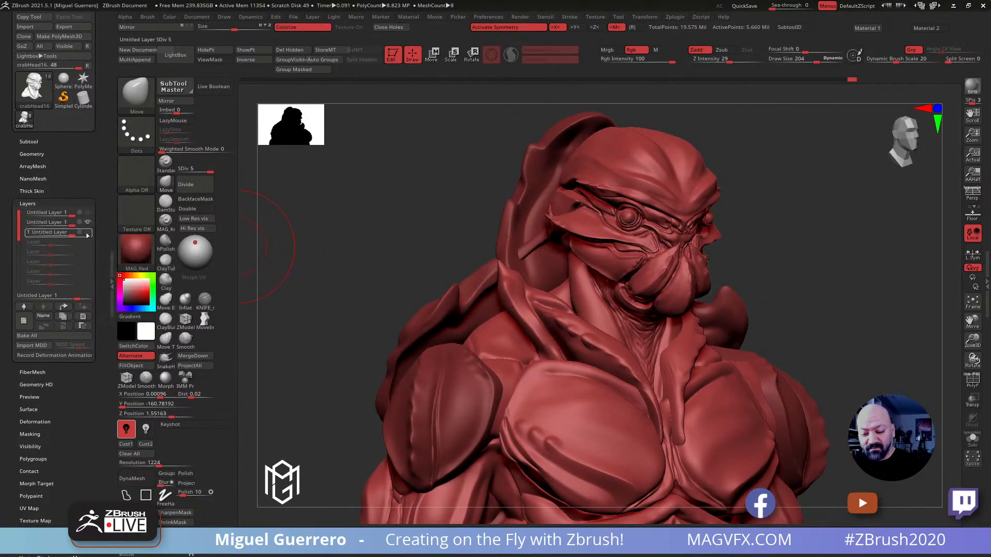
# Show the third layer again and toggle the first layer to compare the cheeks, leaving the first layer hidden
pyautogui.click(88, 235)
pyautogui.click(88, 214)
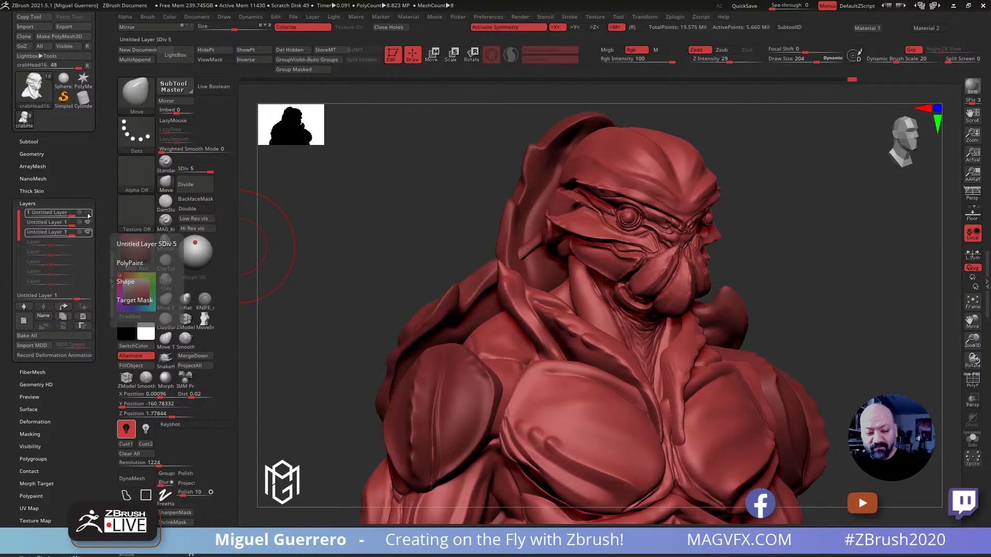
pyautogui.click(87, 218)
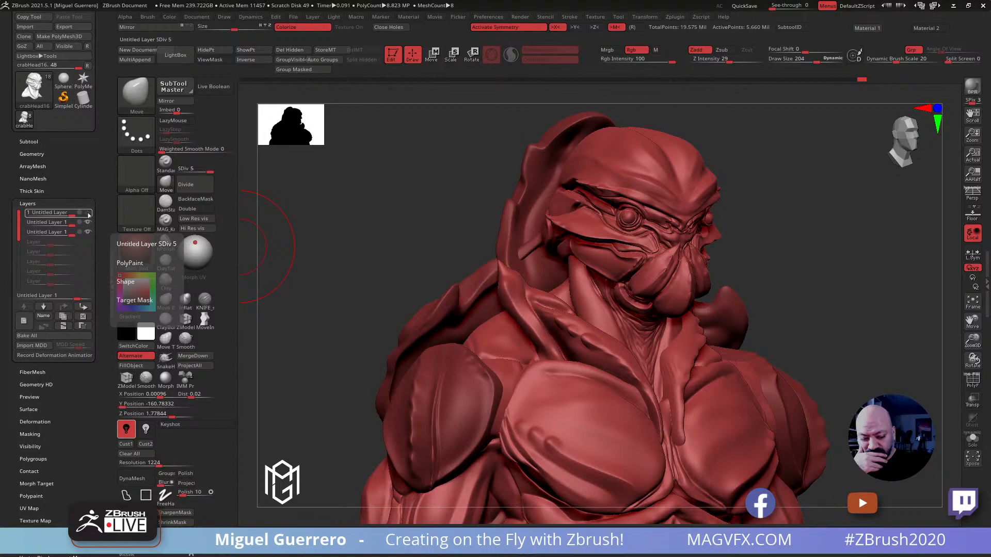
pyautogui.click(88, 213)
pyautogui.click(88, 213)
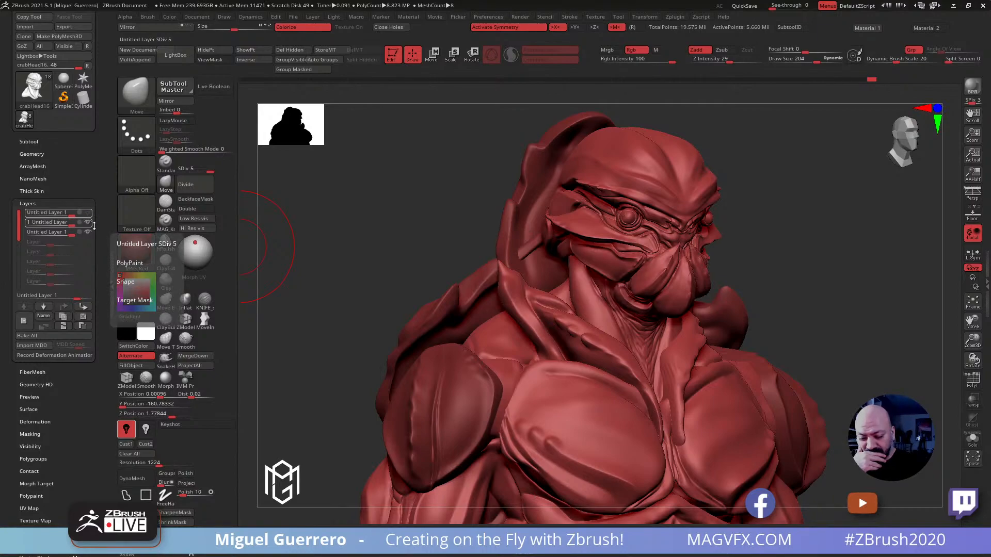
# Review the whole figure from several sides and make the body subtool PM3D_Sphere3D_13 active
pyautogui.moveTo(376, 266); pyautogui.dragTo(351, 271)
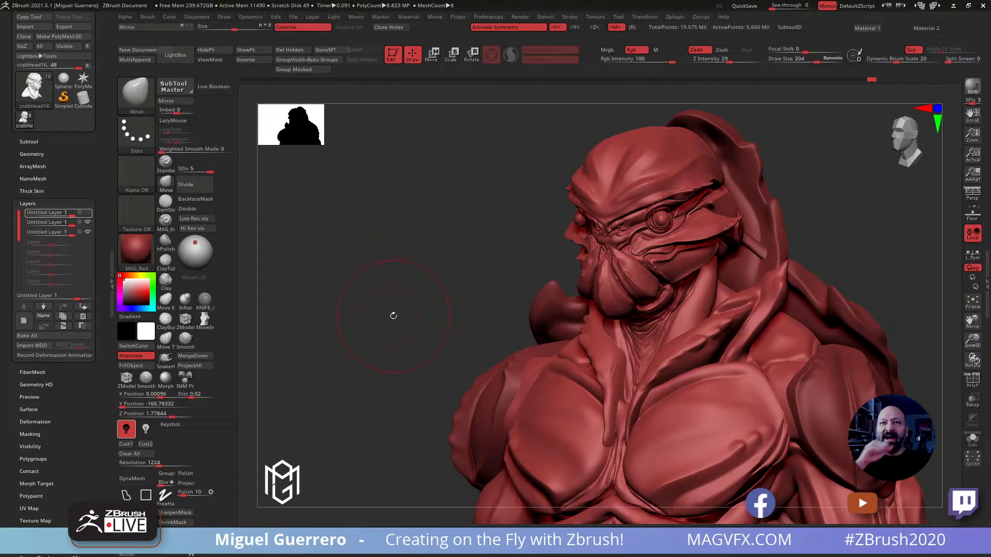
pyautogui.moveTo(418, 287); pyautogui.dragTo(381, 268)
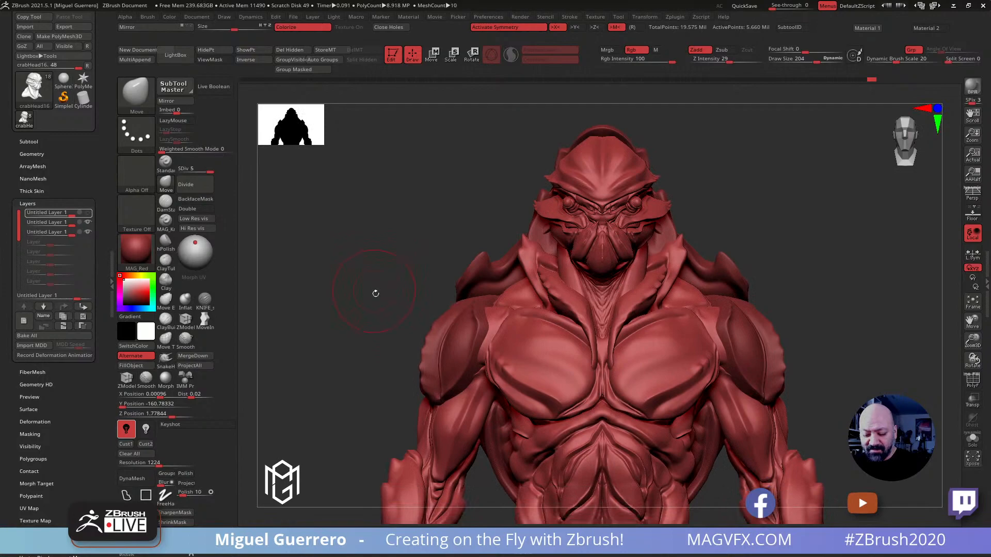
pyautogui.keyDown('alt'); pyautogui.moveTo(399, 325); pyautogui.dragTo(427, 263); pyautogui.keyUp('alt')
pyautogui.moveTo(389, 294)
pyautogui.mouseDown()
pyautogui.moveTo(343, 303)
pyautogui.moveTo(368, 312)
pyautogui.moveTo(343, 320)
pyautogui.moveTo(398, 343)
pyautogui.moveTo(400, 356)
pyautogui.moveTo(403, 311)
pyautogui.moveTo(394, 308)
pyautogui.mouseUp()
pyautogui.keyDown('alt'); pyautogui.click(511, 275); pyautogui.keyUp('alt')
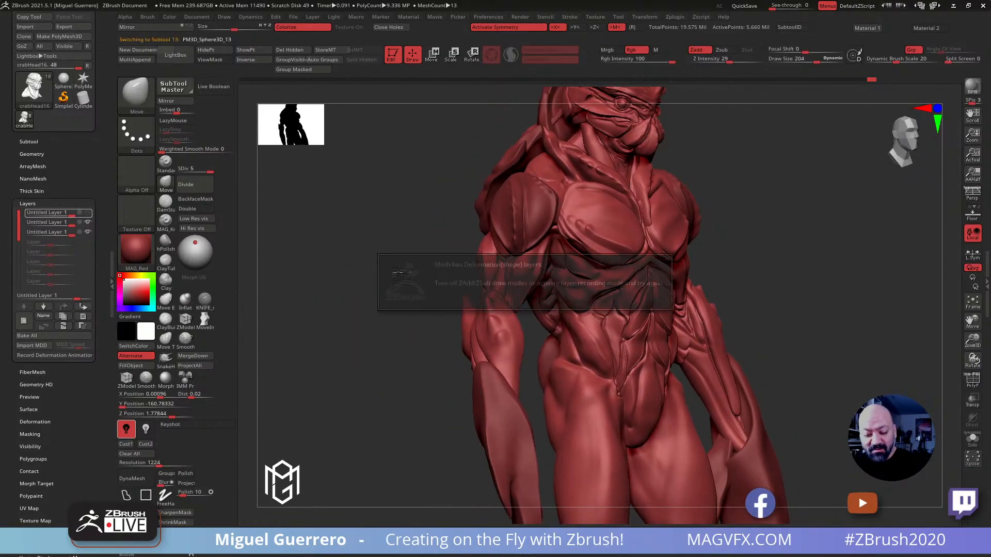
# Adjust the upper arms beside the torso with the Move brush at draw size 228
pyautogui.moveTo(485, 281); pyautogui.dragTo(345, 274)
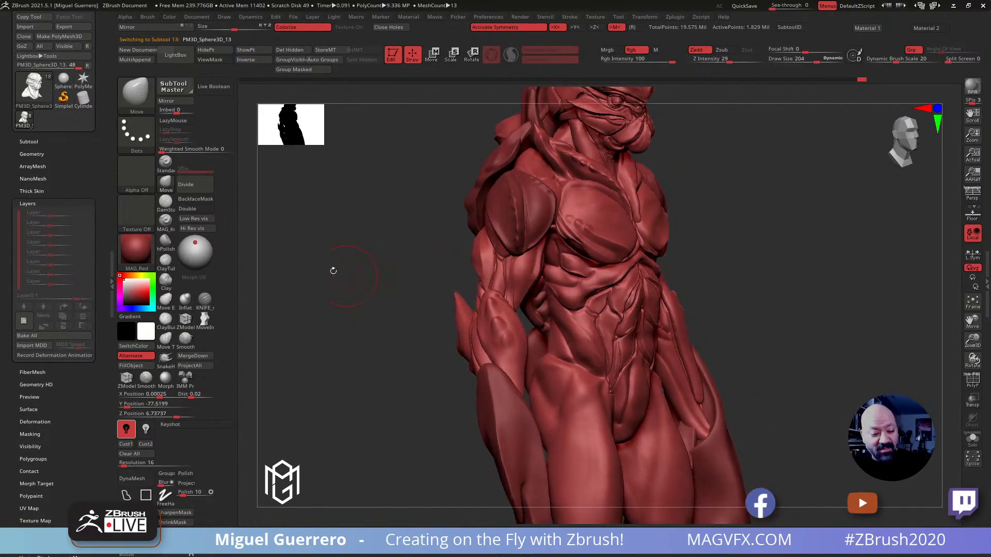
pyautogui.moveTo(501, 267); pyautogui.dragTo(391, 274)
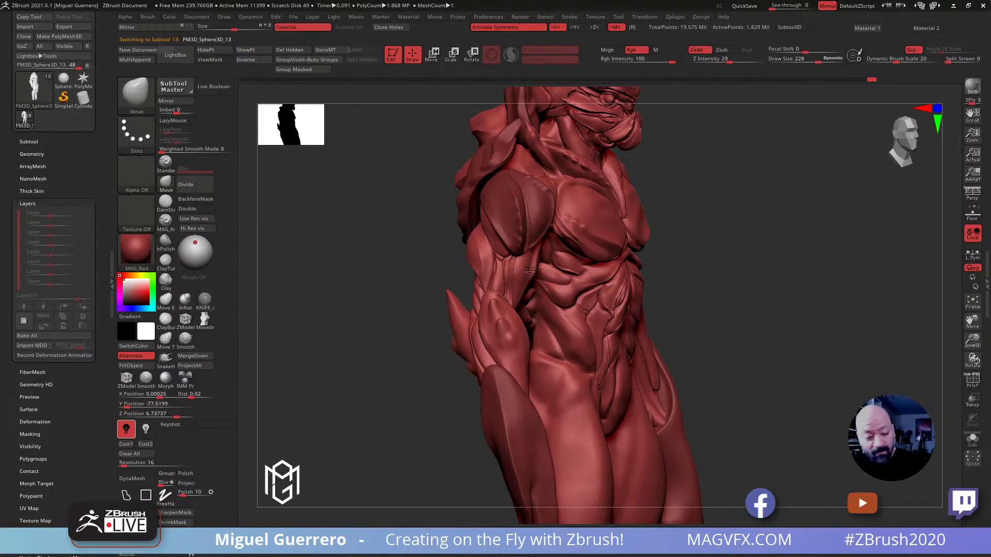
pyautogui.moveTo(365, 254); pyautogui.dragTo(440, 263)
pyautogui.moveTo(520, 273); pyautogui.dragTo(533, 288)
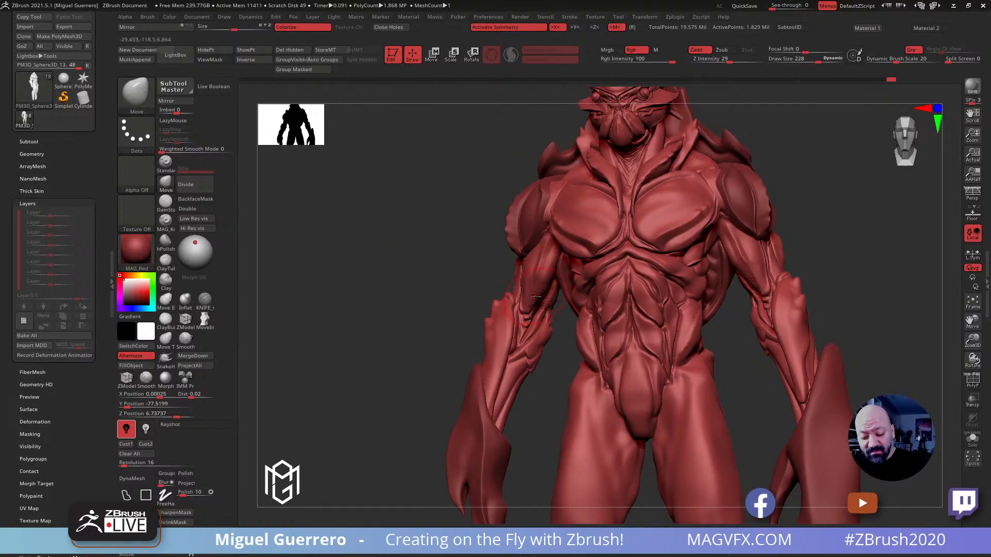
# Refine the upper arms and elbows from the front and side with the Move brush, raising the draw size to 256
pyautogui.moveTo(442, 265); pyautogui.dragTo(440, 274)
pyautogui.moveTo(542, 292); pyautogui.dragTo(546, 296)
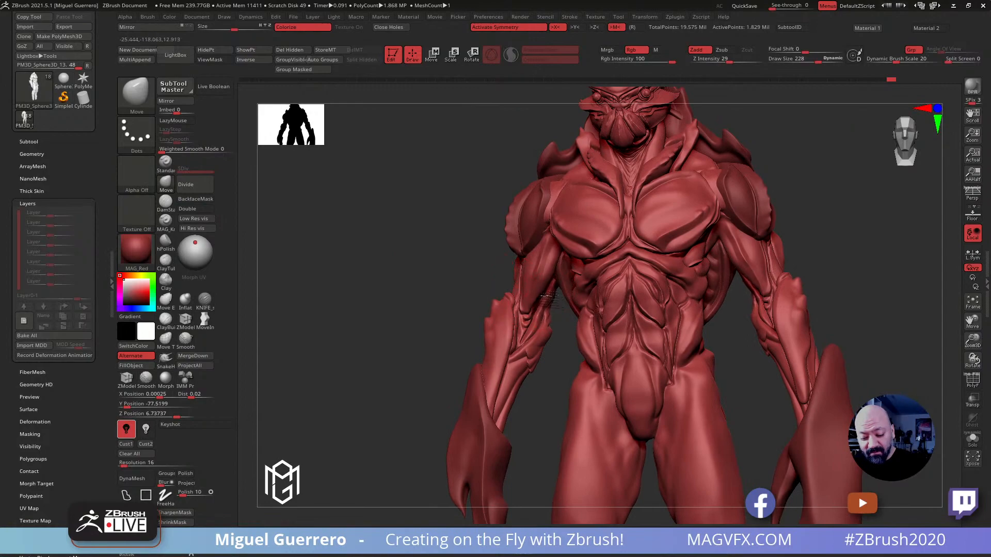
pyautogui.moveTo(411, 260)
pyautogui.mouseDown()
pyautogui.moveTo(456, 276)
pyautogui.moveTo(481, 272)
pyautogui.moveTo(424, 270)
pyautogui.mouseUp()
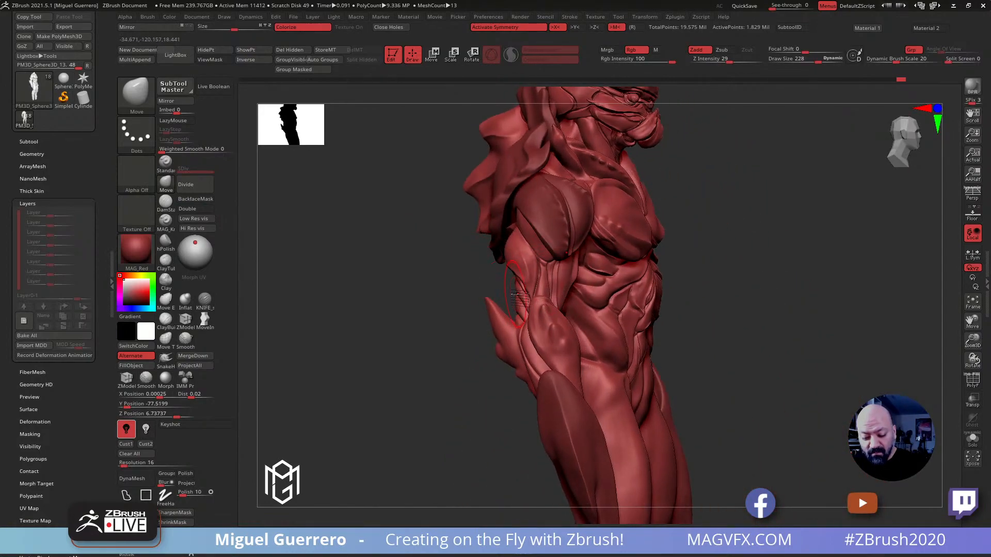
pyautogui.press(']')
pyautogui.moveTo(514, 295); pyautogui.dragTo(517, 296)
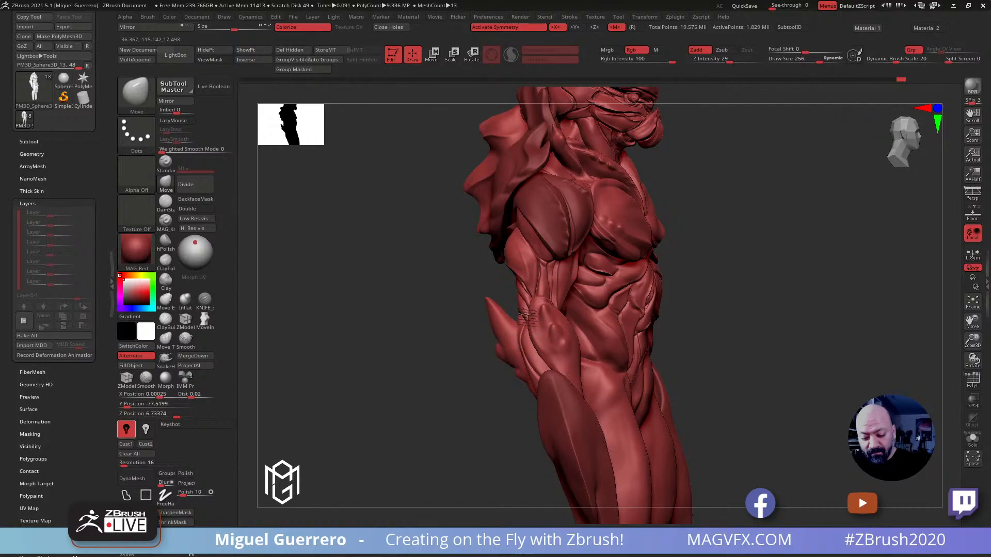
pyautogui.moveTo(411, 272); pyautogui.dragTo(411, 305)
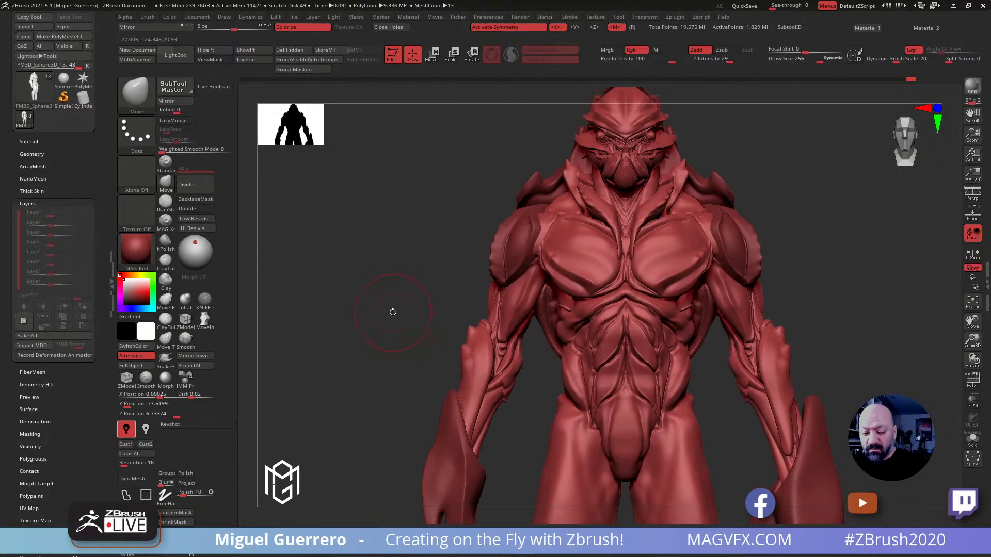
pyautogui.keyDown('ctrl'); pyautogui.moveTo(393, 314); pyautogui.dragTo(393, 316, button='right'); pyautogui.keyUp('ctrl')
pyautogui.moveTo(390, 318); pyautogui.dragTo(379, 310)
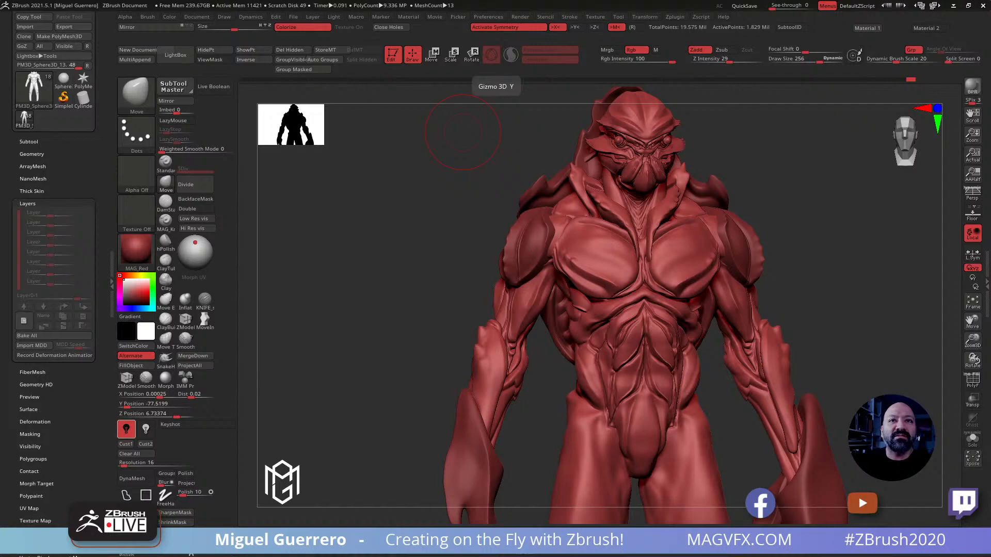
# Study the underside of the crayfish in the reference photo and inspect the figure's torso with perspective toggled
pyautogui.moveTo(670, 0); pyautogui.dragTo(802, 56)
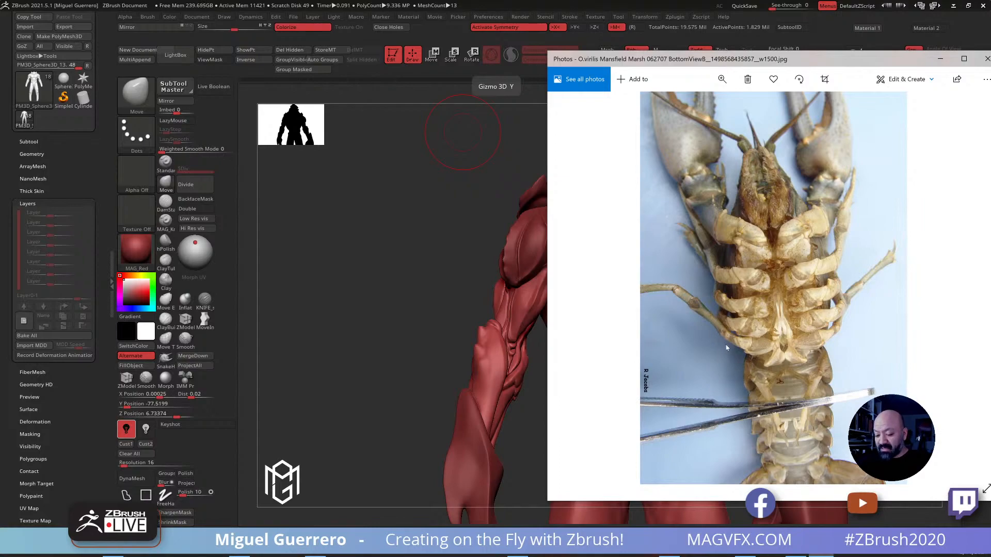
pyautogui.moveTo(720, 58); pyautogui.dragTo(557, 0)
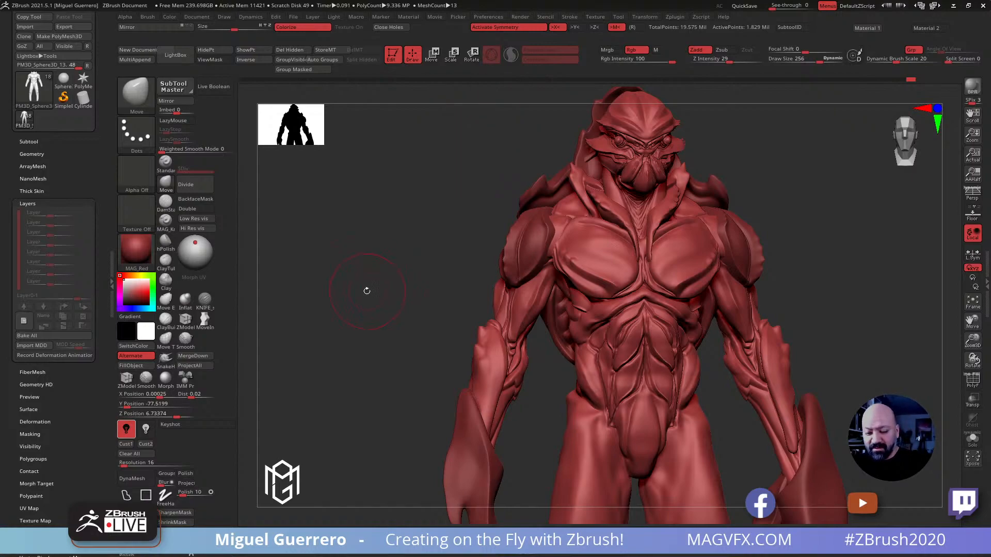
pyautogui.scroll(2, 79, 100)
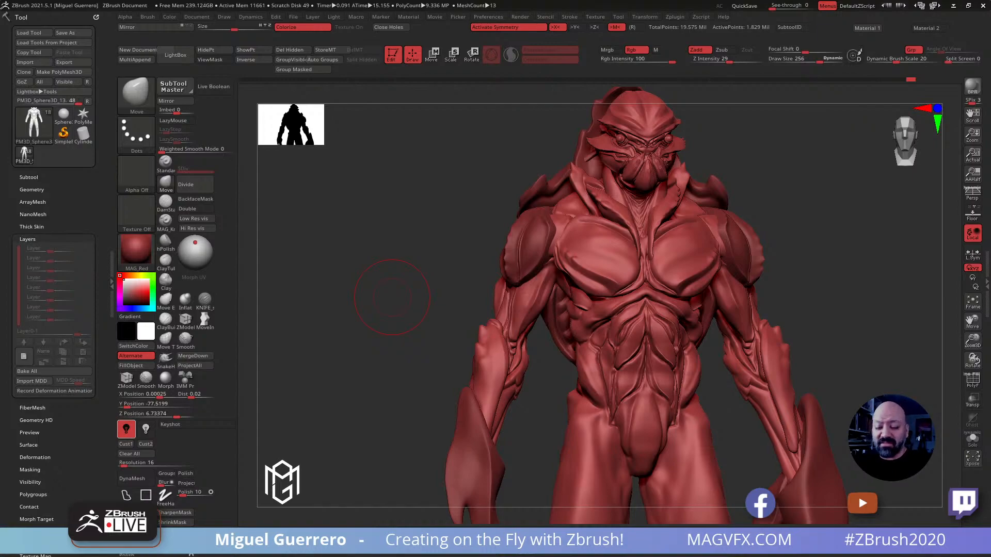
pyautogui.moveTo(380, 265)
pyautogui.mouseDown()
pyautogui.moveTo(379, 239)
pyautogui.moveTo(377, 271)
pyautogui.moveTo(395, 282)
pyautogui.moveTo(361, 342)
pyautogui.moveTo(342, 347)
pyautogui.moveTo(345, 336)
pyautogui.moveTo(364, 341)
pyautogui.moveTo(367, 327)
pyautogui.mouseUp()
pyautogui.press('p')
pyautogui.press('p')
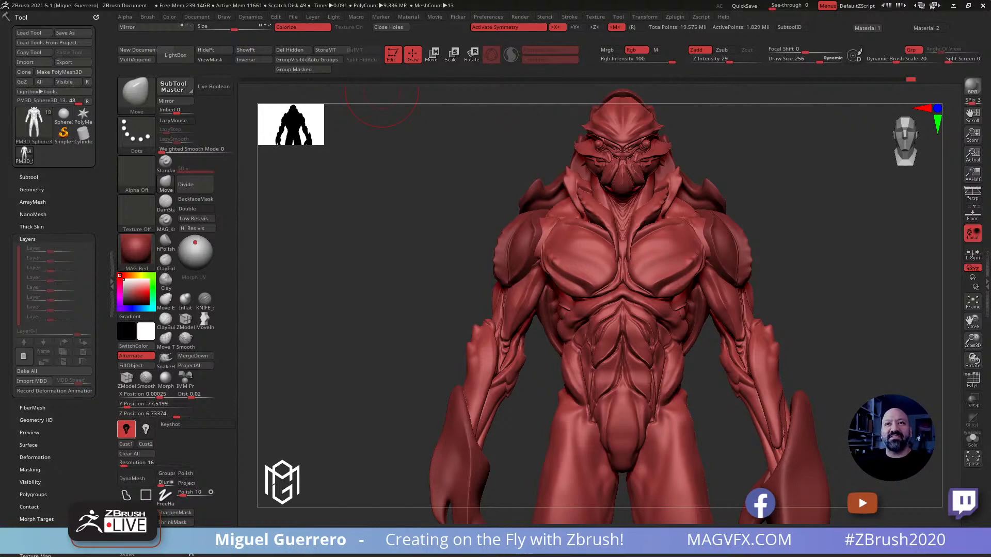
pyautogui.moveTo(388, 277)
pyautogui.mouseDown()
pyautogui.moveTo(405, 265)
pyautogui.moveTo(377, 283)
pyautogui.moveTo(389, 277)
pyautogui.moveTo(406, 305)
pyautogui.moveTo(387, 283)
pyautogui.mouseUp()
# Show the horn-shaped subtool PM3D_Sphere3D_7, delete it, and make PM3D_Sphere3D_6 on the ribs visible and active
pyautogui.click(8, 181)
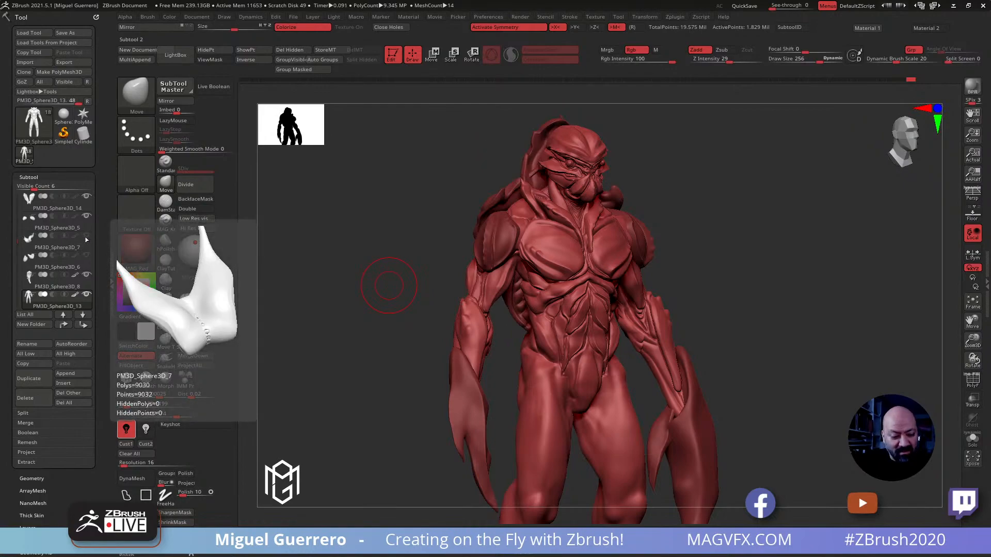
pyautogui.click(86, 236)
pyautogui.click(42, 248)
pyautogui.moveTo(363, 255)
pyautogui.mouseDown()
pyautogui.moveTo(336, 261)
pyautogui.moveTo(344, 248)
pyautogui.mouseUp()
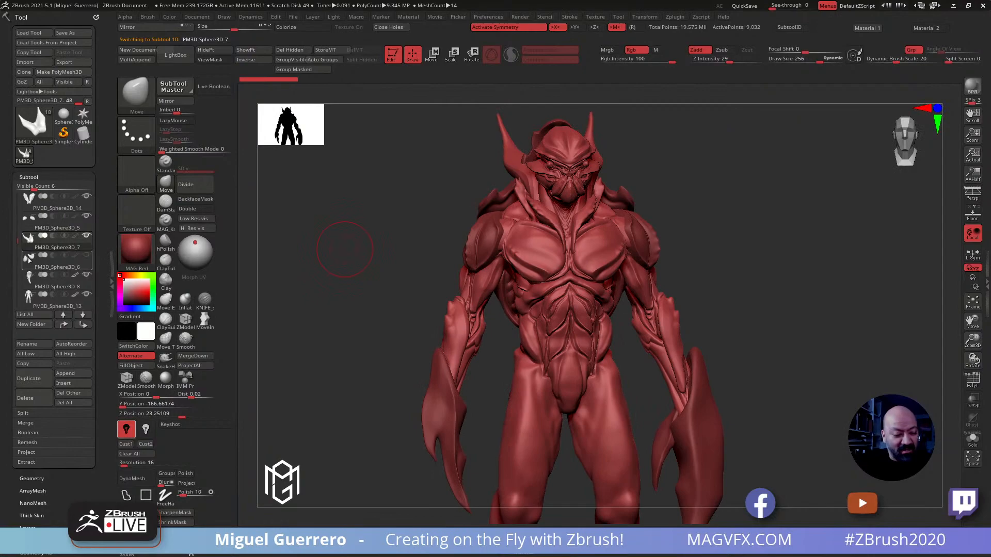
pyautogui.click(25, 398)
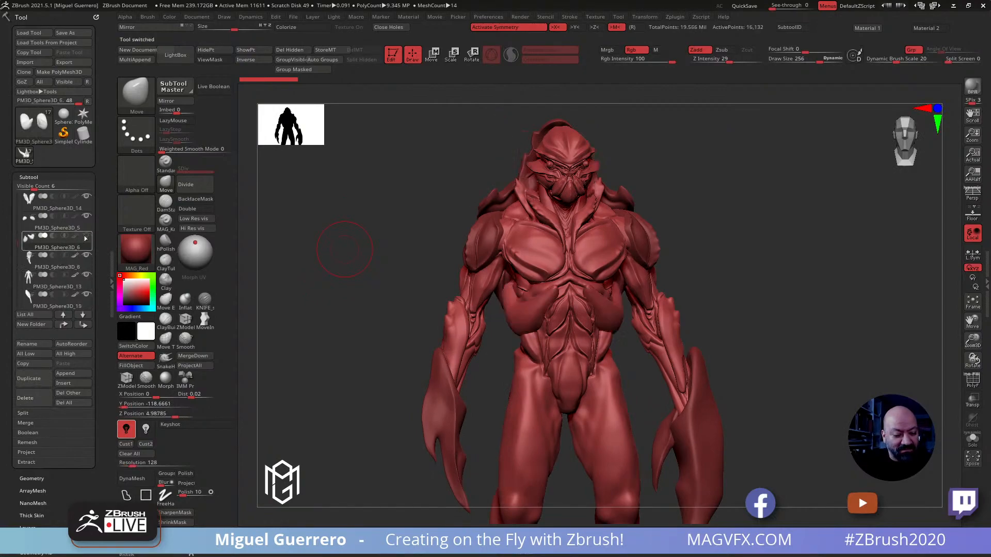
pyautogui.moveTo(88, 243)
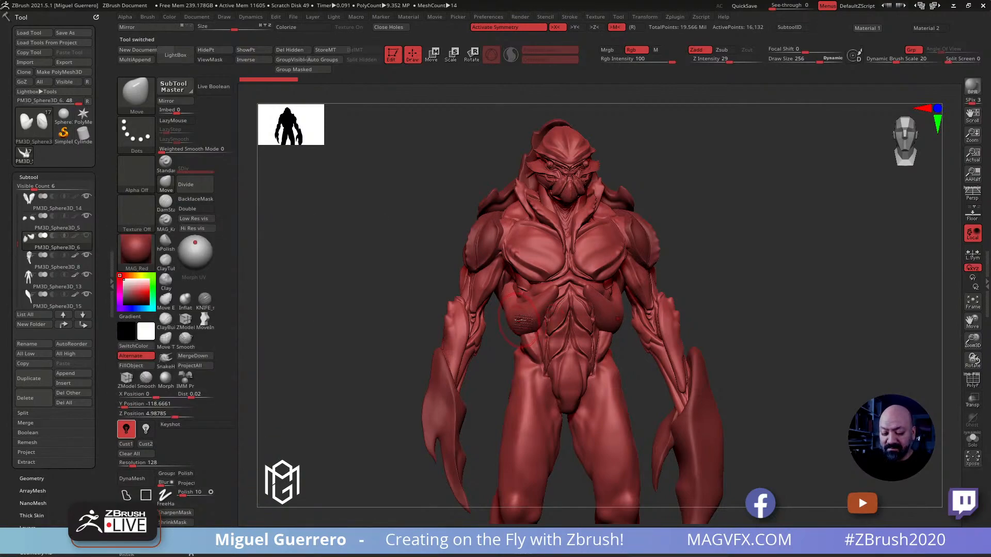
# Reshape the rounded PM3D_Sphere3D_6 forms along both sides of the ribcage using a large Move brush
pyautogui.click(972, 437)
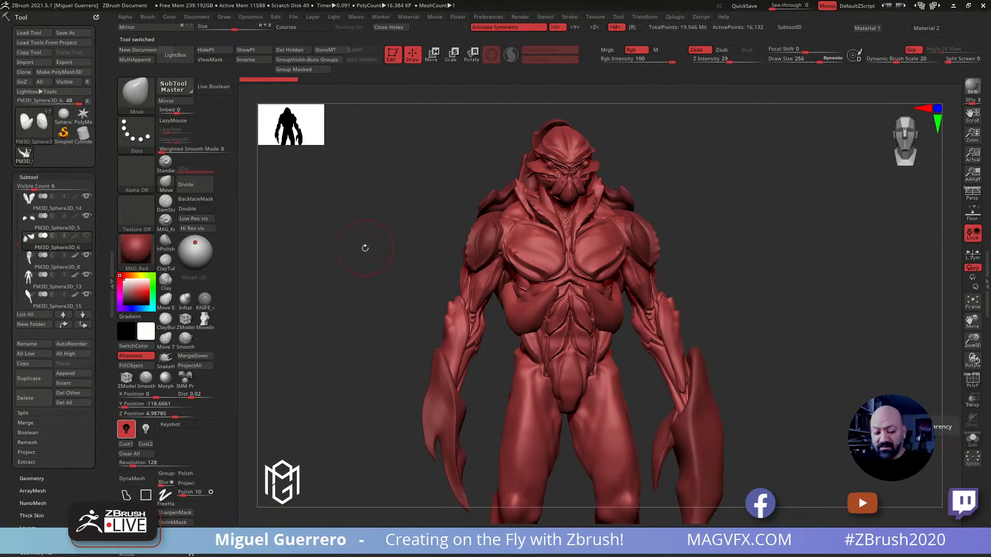
pyautogui.moveTo(365, 243); pyautogui.dragTo(371, 247)
pyautogui.press('b')
pyautogui.press('m')
pyautogui.press('v')
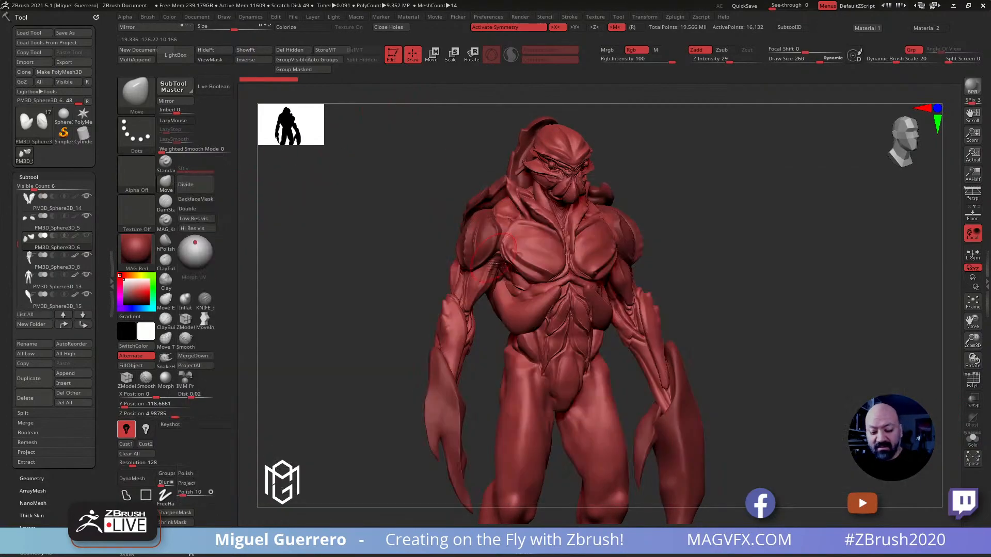
pyautogui.press(']')
pyautogui.press(']')
pyautogui.press(']')
pyautogui.moveTo(509, 299)
pyautogui.mouseDown()
pyautogui.moveTo(523, 323)
pyautogui.moveTo(543, 304)
pyautogui.moveTo(528, 325)
pyautogui.moveTo(504, 303)
pyautogui.mouseUp()
pyautogui.moveTo(539, 316); pyautogui.dragTo(537, 309)
pyautogui.moveTo(426, 290)
pyautogui.mouseDown()
pyautogui.moveTo(310, 265)
pyautogui.moveTo(477, 288)
pyautogui.mouseUp()
pyautogui.moveTo(571, 310); pyautogui.dragTo(608, 307)
pyautogui.moveTo(405, 282); pyautogui.dragTo(456, 285)
pyautogui.moveTo(578, 304); pyautogui.dragTo(579, 307)
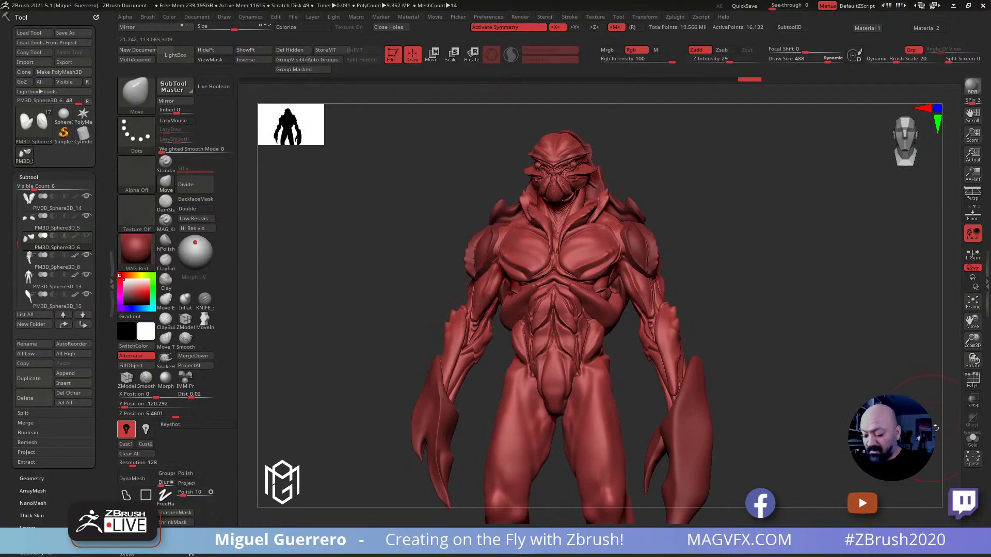
# Isolate the rib-side forms, pull them into longer limb shapes with the Move brush, and show the full figure again
pyautogui.click(972, 439)
pyautogui.moveTo(820, 401); pyautogui.dragTo(812, 348)
pyautogui.moveTo(582, 317)
pyautogui.mouseDown()
pyautogui.moveTo(616, 324)
pyautogui.moveTo(591, 310)
pyautogui.mouseUp()
pyautogui.moveTo(640, 337)
pyautogui.mouseDown()
pyautogui.moveTo(603, 343)
pyautogui.moveTo(585, 312)
pyautogui.moveTo(593, 306)
pyautogui.moveTo(580, 260)
pyautogui.mouseUp()
pyautogui.moveTo(582, 298)
pyautogui.mouseDown()
pyautogui.moveTo(590, 273)
pyautogui.moveTo(592, 301)
pyautogui.moveTo(605, 305)
pyautogui.moveTo(593, 321)
pyautogui.moveTo(600, 307)
pyautogui.moveTo(614, 312)
pyautogui.moveTo(597, 297)
pyautogui.moveTo(594, 273)
pyautogui.mouseUp()
pyautogui.click(972, 438)
pyautogui.moveTo(737, 275)
pyautogui.mouseDown()
pyautogui.moveTo(721, 370)
pyautogui.moveTo(702, 356)
pyautogui.mouseUp()
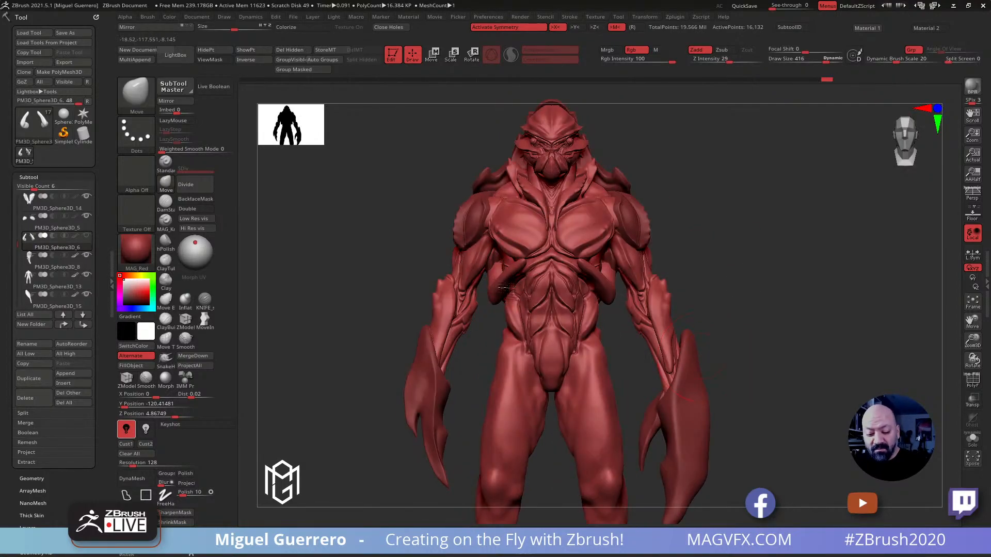
# Fit the small limbs against the ribcage from several angles with the Move brush at draw sizes 416 and 428
pyautogui.moveTo(499, 280); pyautogui.dragTo(516, 284)
pyautogui.moveTo(380, 245)
pyautogui.mouseDown()
pyautogui.moveTo(420, 248)
pyautogui.moveTo(396, 248)
pyautogui.mouseUp()
pyautogui.moveTo(589, 289); pyautogui.dragTo(586, 281)
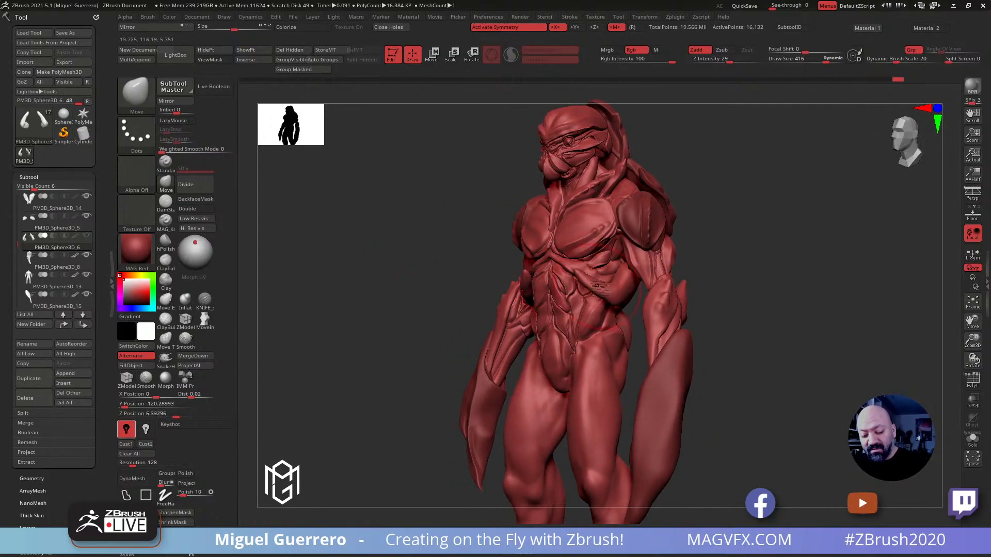
pyautogui.moveTo(441, 241); pyautogui.dragTo(476, 235)
pyautogui.moveTo(624, 279); pyautogui.dragTo(625, 283)
pyautogui.moveTo(735, 278)
pyautogui.mouseDown()
pyautogui.moveTo(494, 259)
pyautogui.moveTo(571, 243)
pyautogui.mouseUp()
pyautogui.moveTo(654, 259); pyautogui.dragTo(638, 255)
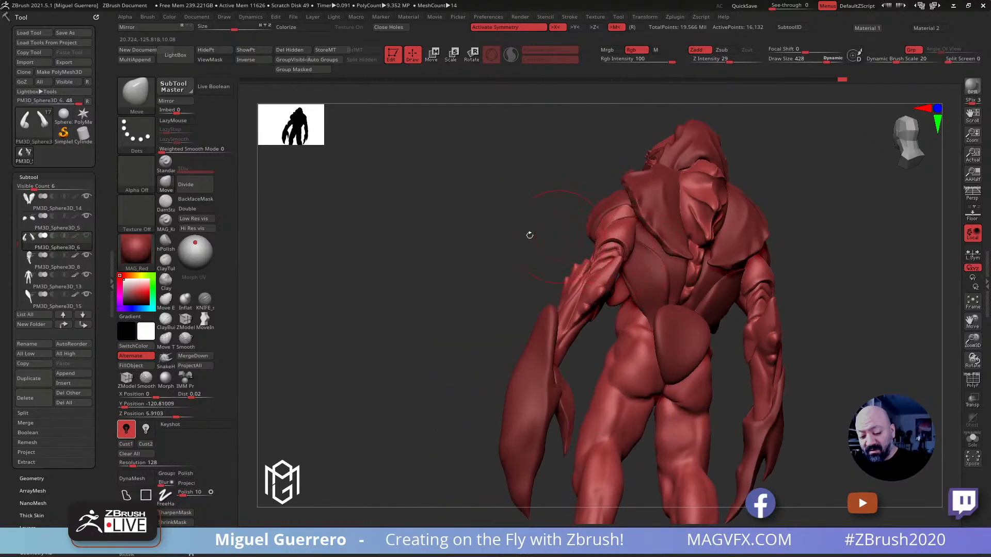
pyautogui.moveTo(544, 234); pyautogui.dragTo(533, 209)
pyautogui.moveTo(467, 248); pyautogui.dragTo(423, 240)
pyautogui.moveTo(394, 300); pyautogui.dragTo(406, 308)
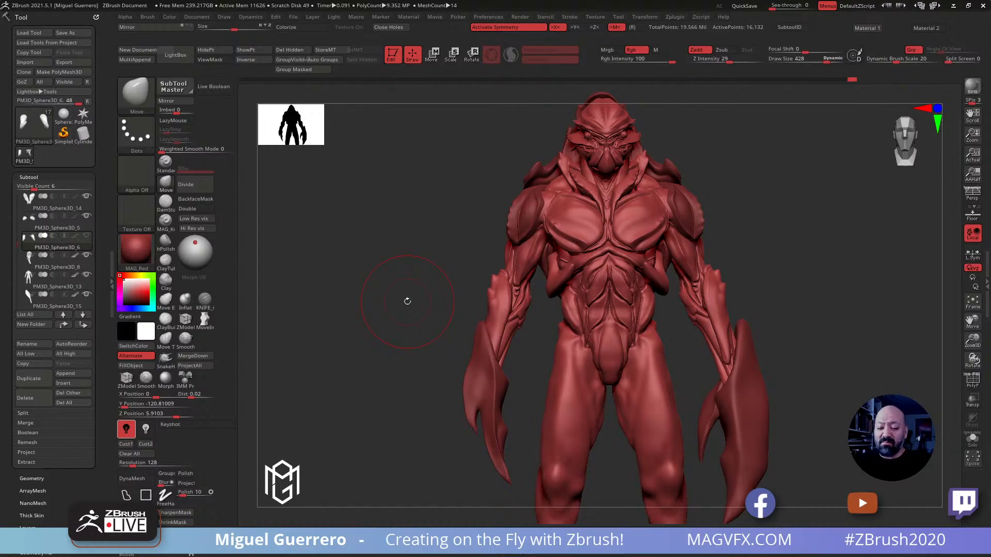
pyautogui.moveTo(356, 355)
pyautogui.mouseDown()
pyautogui.moveTo(365, 347)
pyautogui.moveTo(372, 358)
pyautogui.mouseUp()
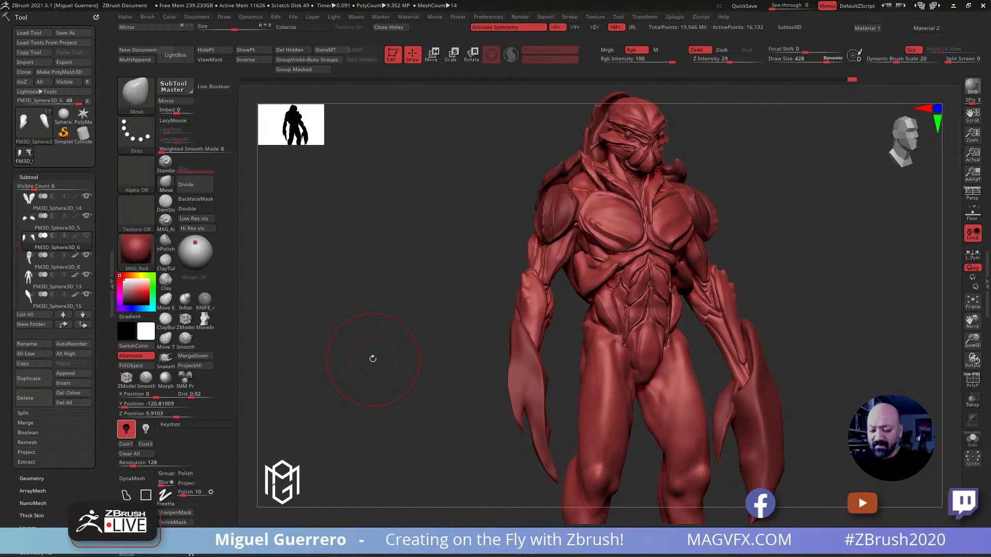
# Isolate the small arms, display their polyframe, and DynaMesh them at resolution 16
pyautogui.moveTo(412, 293)
pyautogui.mouseDown(button='right')
pyautogui.moveTo(422, 288)
pyautogui.moveTo(393, 290)
pyautogui.moveTo(427, 313)
pyautogui.moveTo(469, 299)
pyautogui.moveTo(497, 325)
pyautogui.mouseUp(button='right')
pyautogui.click(972, 440)
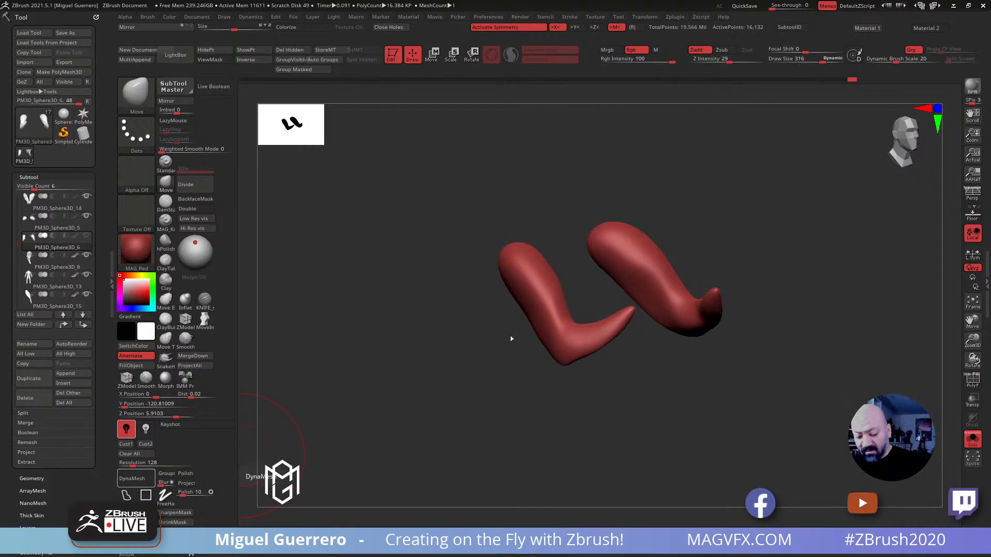
pyautogui.hotkey('shift', 'f')
pyautogui.keyDown('ctrl'); pyautogui.moveTo(509, 349); pyautogui.dragTo(485, 389, button='right'); pyautogui.keyUp('ctrl')
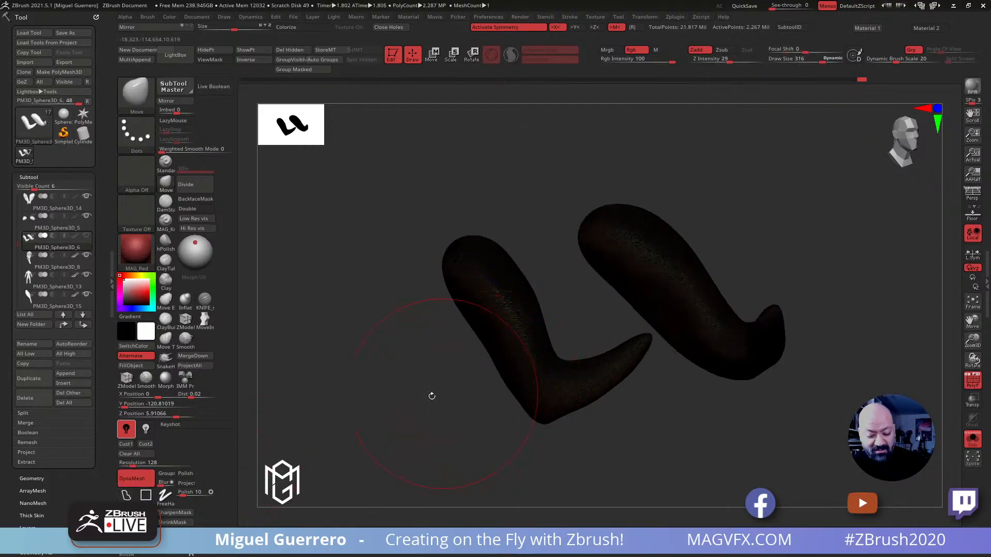
pyautogui.press('ctrl')
pyautogui.keyDown('ctrl'); pyautogui.moveTo(331, 419); pyautogui.dragTo(425, 468); pyautogui.keyUp('ctrl')
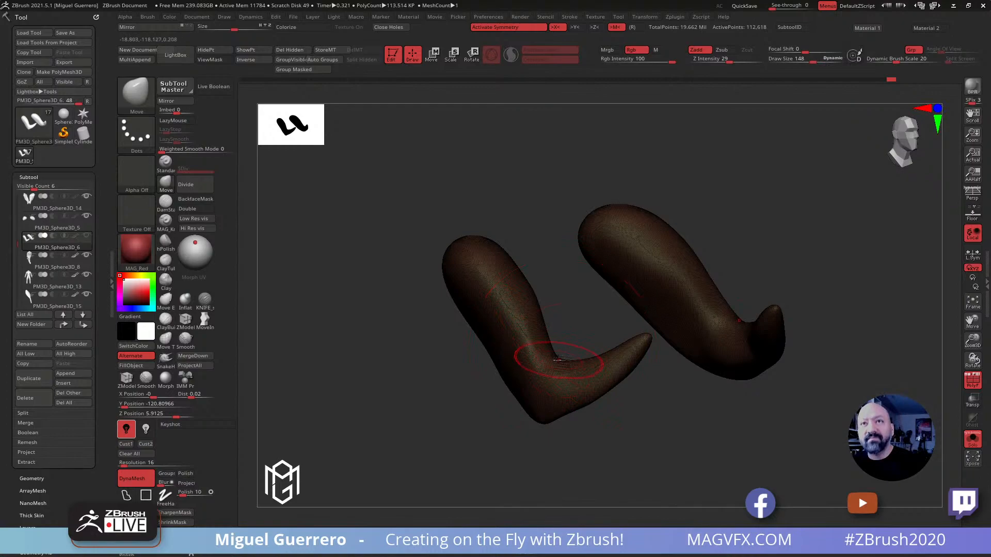
# Hide the polyframe, keep only the small arms' tips unmasked, and extend the tips with the transform gizmo
pyautogui.moveTo(464, 392)
pyautogui.mouseDown()
pyautogui.moveTo(470, 408)
pyautogui.moveTo(507, 381)
pyautogui.moveTo(618, 426)
pyautogui.moveTo(634, 360)
pyautogui.moveTo(614, 366)
pyautogui.moveTo(624, 395)
pyautogui.moveTo(603, 359)
pyautogui.mouseUp()
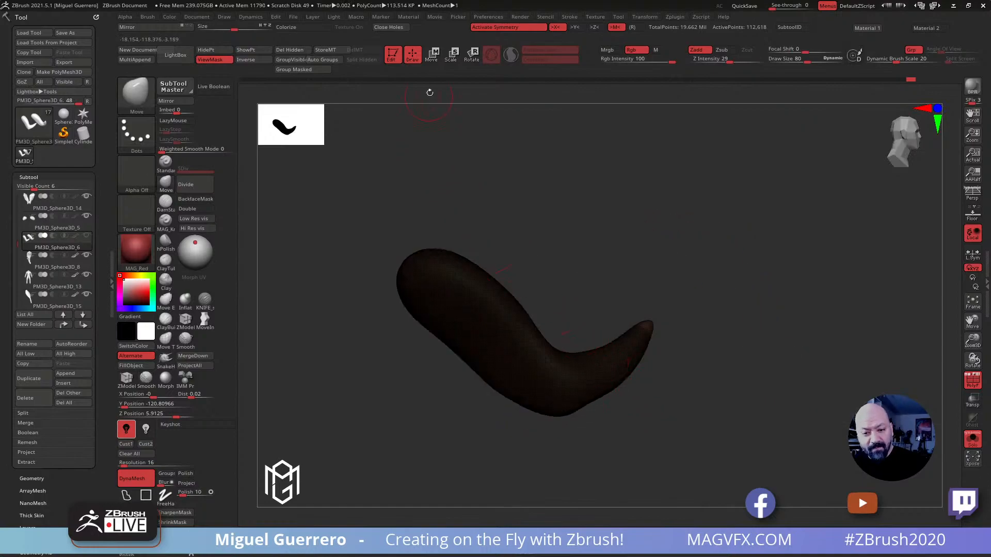
pyautogui.click(432, 57)
pyautogui.click(968, 381)
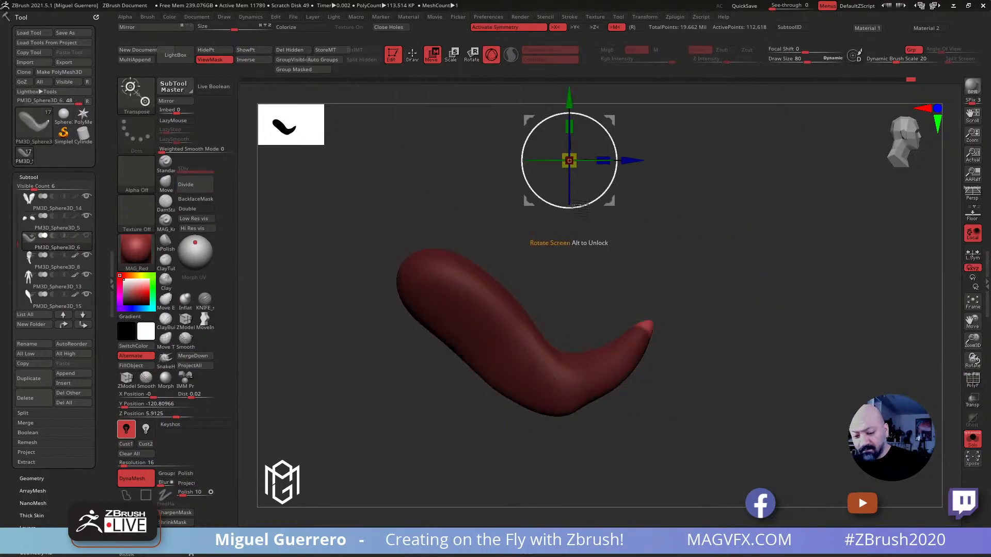
pyautogui.keyDown('alt'); pyautogui.click(648, 325); pyautogui.keyUp('alt')
pyautogui.moveTo(609, 284); pyautogui.dragTo(721, 297)
pyautogui.keyDown('shift'); pyautogui.moveTo(769, 400); pyautogui.dragTo(552, 381); pyautogui.keyUp('shift')
pyautogui.moveTo(649, 292); pyautogui.dragTo(669, 287)
pyautogui.moveTo(570, 309)
pyautogui.keyDown('shift'); pyautogui.mouseDown()
pyautogui.moveTo(561, 278)
pyautogui.moveTo(515, 294)
pyautogui.moveTo(557, 310)
pyautogui.mouseUp(); pyautogui.keyUp('shift')
# Show the full figure, clear the mask, remesh the small arms, and smooth and nudge their ends at draw size 80
pyautogui.click(972, 439)
pyautogui.moveTo(382, 298); pyautogui.dragTo(533, 374)
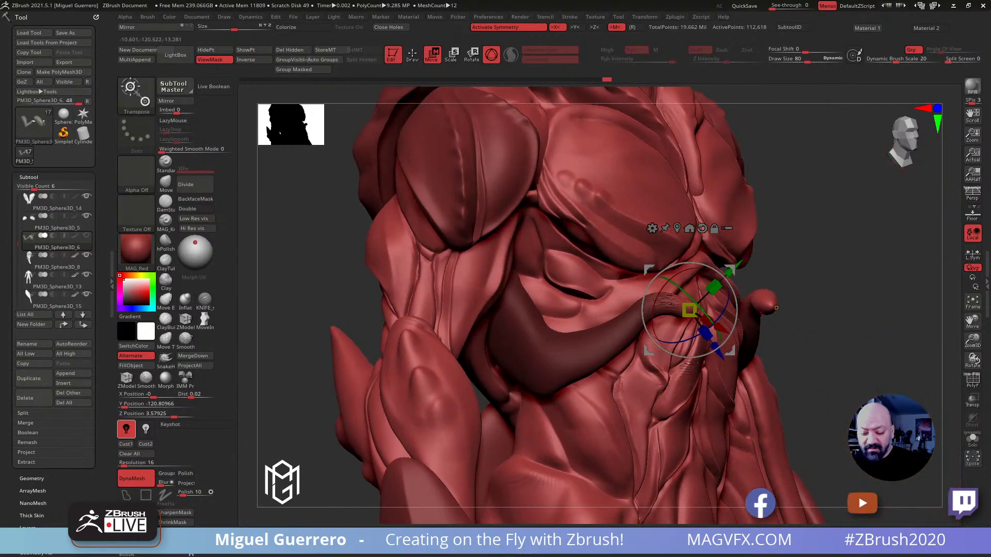
pyautogui.keyDown('ctrl'); pyautogui.moveTo(810, 304); pyautogui.dragTo(861, 370); pyautogui.keyUp('ctrl')
pyautogui.click(412, 55)
pyautogui.keyDown('shift'); pyautogui.moveTo(662, 303); pyautogui.dragTo(663, 309); pyautogui.keyUp('shift')
pyautogui.keyDown('shift'); pyautogui.moveTo(611, 347); pyautogui.dragTo(599, 356); pyautogui.keyUp('shift')
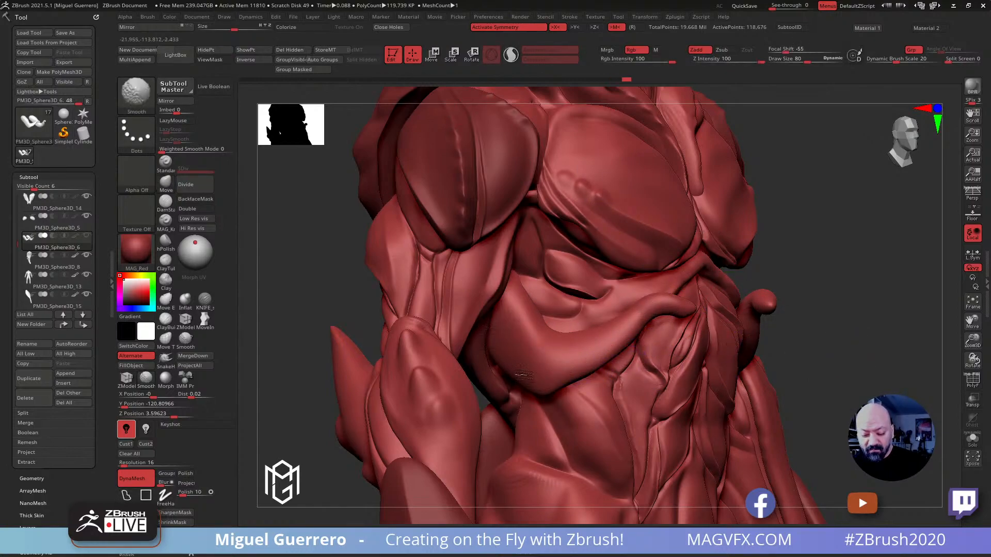
pyautogui.moveTo(807, 441); pyautogui.dragTo(692, 436)
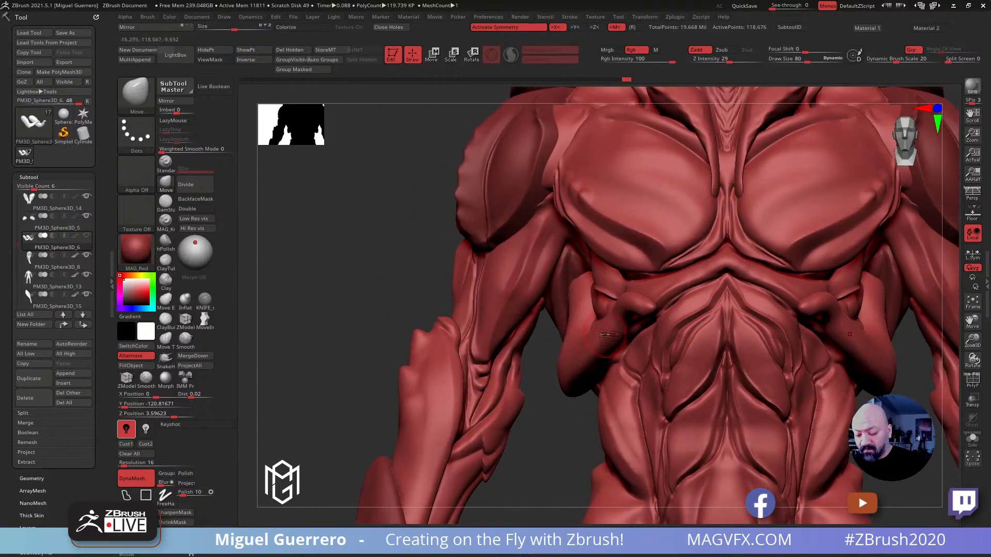
# Isolate the small arms and mask narrow lasso bands across their wrists and elbows
pyautogui.click(972, 439)
pyautogui.moveTo(438, 316)
pyautogui.mouseDown()
pyautogui.moveTo(503, 313)
pyautogui.moveTo(510, 342)
pyautogui.moveTo(567, 351)
pyautogui.mouseUp()
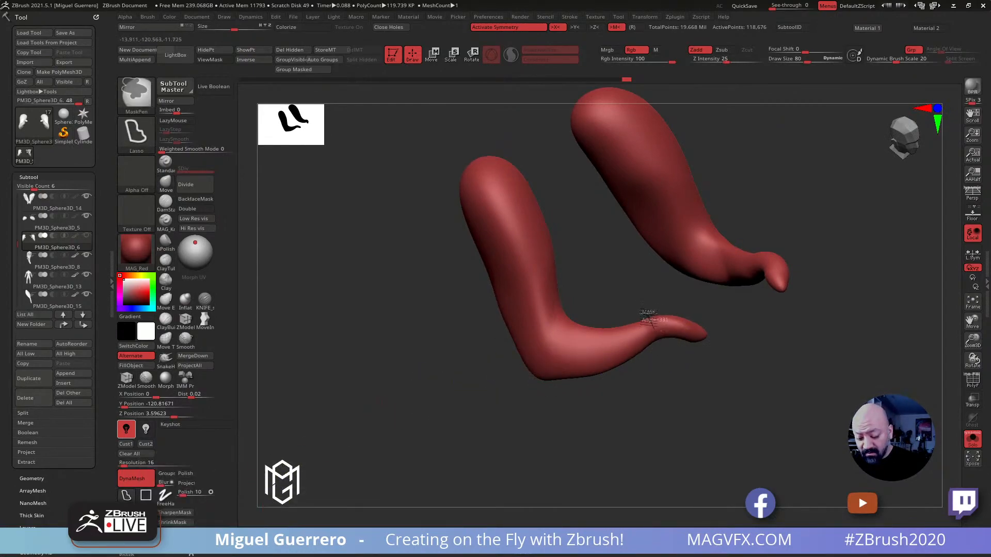
pyautogui.keyDown('ctrl'); pyautogui.moveTo(659, 348); pyautogui.dragTo(651, 350); pyautogui.keyUp('ctrl')
pyautogui.moveTo(491, 385); pyautogui.dragTo(511, 384)
pyautogui.keyDown('ctrl'); pyautogui.click(563, 341); pyautogui.keyUp('ctrl')
pyautogui.moveTo(563, 341)
pyautogui.keyDown('ctrl'); pyautogui.mouseDown()
pyautogui.moveTo(516, 381)
pyautogui.moveTo(520, 368)
pyautogui.mouseUp(); pyautogui.keyUp('ctrl')
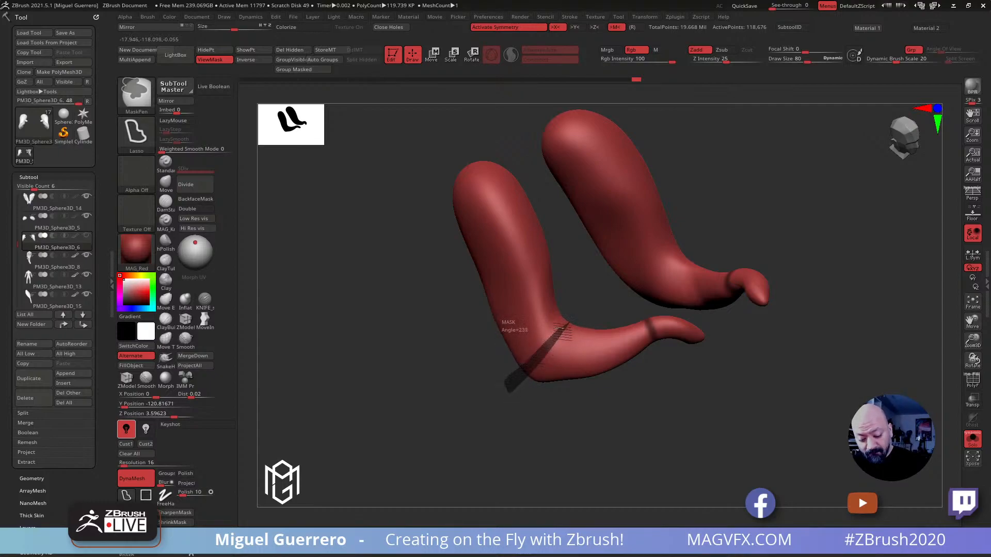
pyautogui.keyDown('ctrl'); pyautogui.moveTo(556, 329); pyautogui.dragTo(540, 303); pyautogui.keyUp('ctrl')
# Mask another narrow band near the tips of the small arms and invert the mask
pyautogui.moveTo(548, 246); pyautogui.dragTo(619, 253)
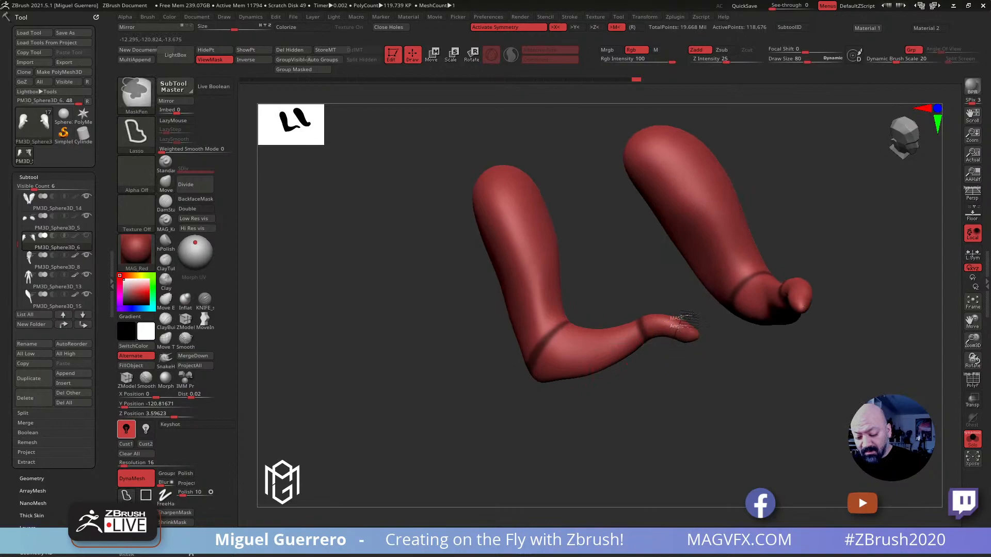
pyautogui.moveTo(679, 405); pyautogui.dragTo(372, 398)
pyautogui.keyDown('ctrl'); pyautogui.click(650, 400); pyautogui.keyUp('ctrl')
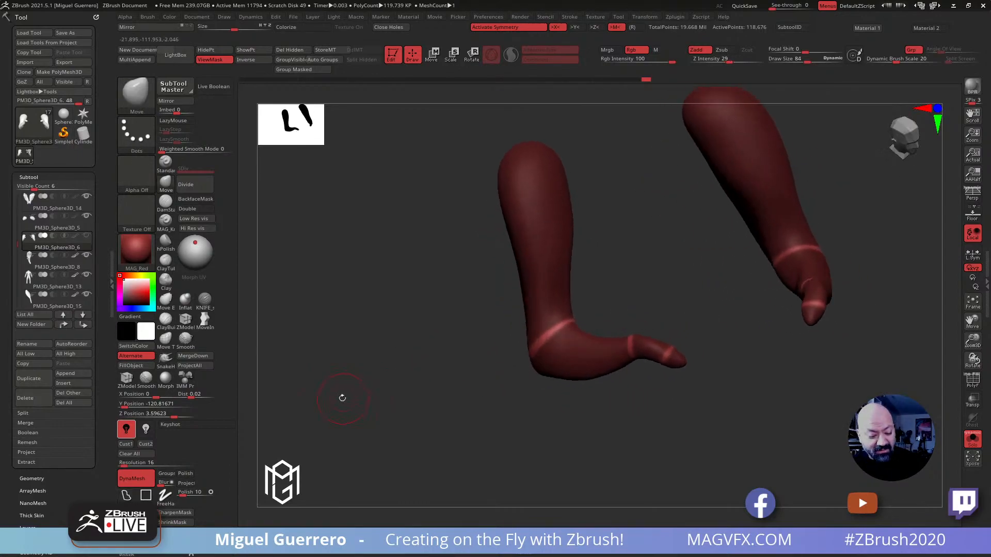
# Shrink the unmasked joint bands of the small arms inward with a negative Inflate deformation
pyautogui.press('b')
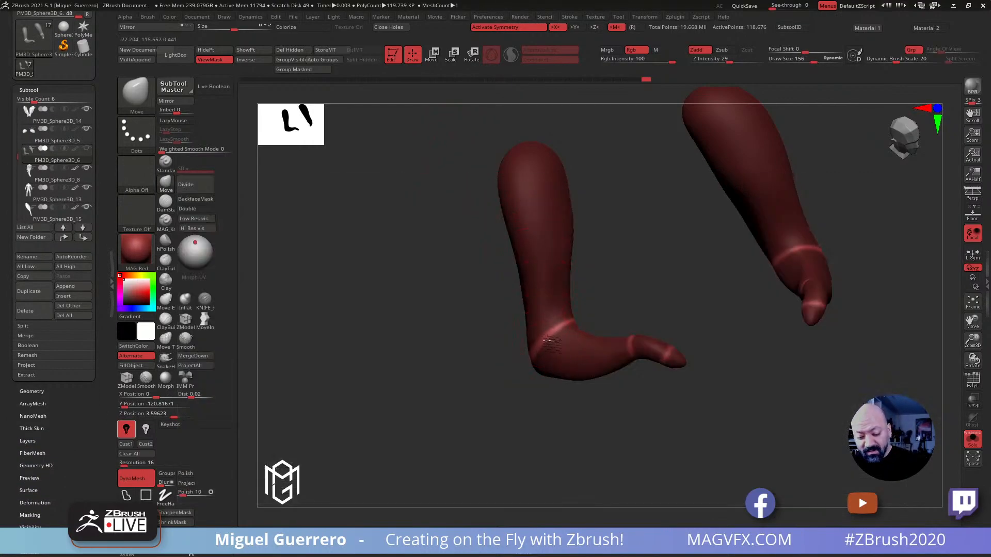
pyautogui.moveTo(409, 400)
pyautogui.mouseDown()
pyautogui.moveTo(379, 238)
pyautogui.moveTo(411, 376)
pyautogui.moveTo(422, 385)
pyautogui.mouseUp()
pyautogui.scroll(-3, 23, 470)
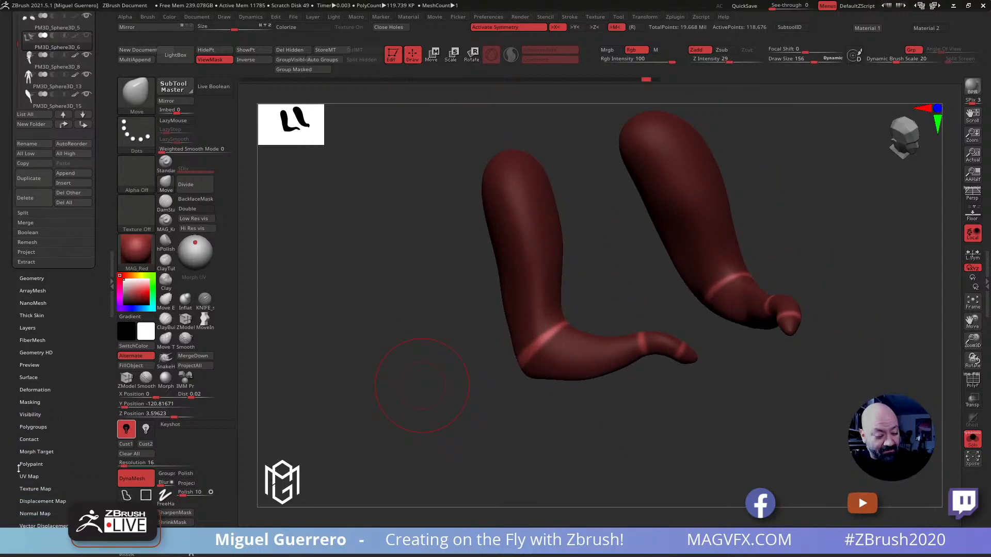
pyautogui.click(34, 391)
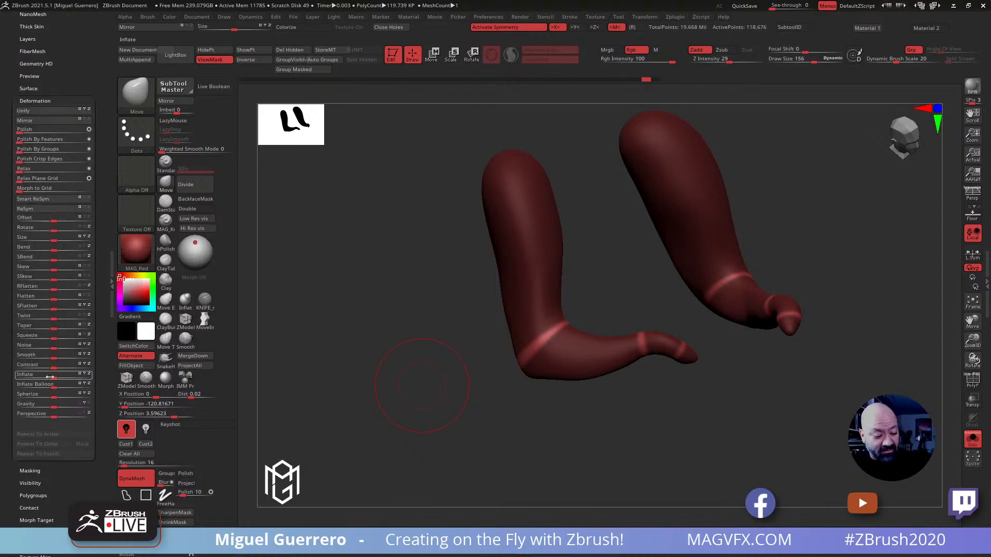
pyautogui.moveTo(50, 377); pyautogui.dragTo(44, 376)
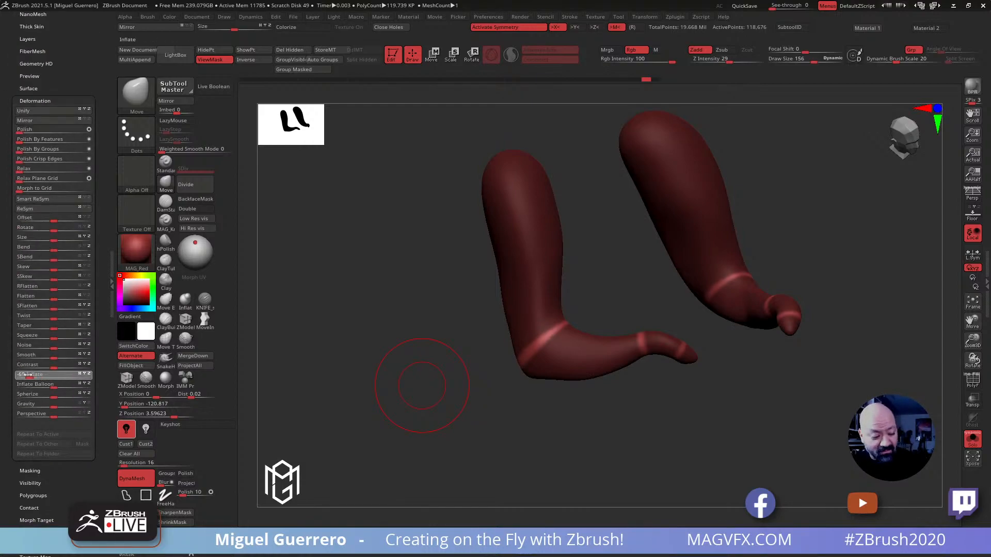
pyautogui.moveTo(33, 379); pyautogui.dragTo(29, 374)
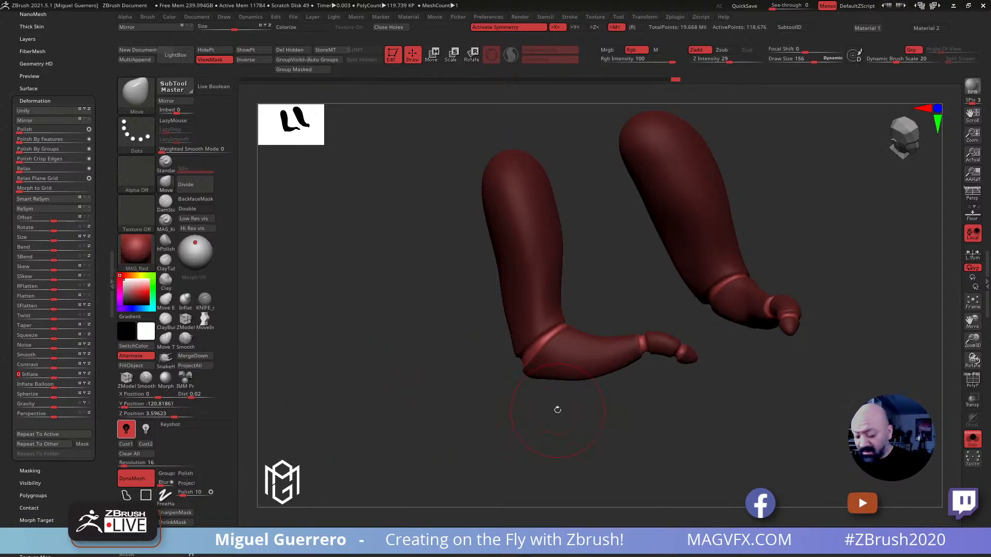
# Clear the mask, give the small arms' joint bands their own polygroup, and display the polyframe
pyautogui.click(212, 60)
pyautogui.moveTo(370, 317)
pyautogui.mouseDown()
pyautogui.moveTo(360, 335)
pyautogui.moveTo(376, 354)
pyautogui.moveTo(404, 347)
pyautogui.moveTo(384, 353)
pyautogui.mouseUp()
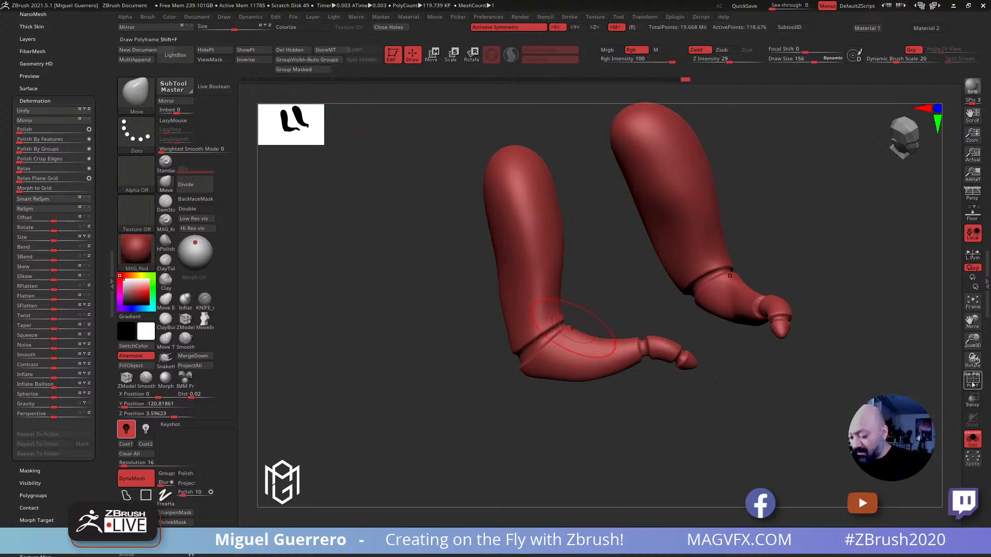
pyautogui.hotkey('shift', 'f')
pyautogui.moveTo(502, 416); pyautogui.dragTo(528, 400)
pyautogui.keyDown('ctrl'); pyautogui.moveTo(576, 401); pyautogui.dragTo(586, 420, button='right'); pyautogui.keyUp('ctrl')
pyautogui.moveTo(586, 424)
pyautogui.mouseDown()
pyautogui.moveTo(536, 452)
pyautogui.moveTo(509, 432)
pyautogui.mouseUp()
pyautogui.keyDown('ctrl'); pyautogui.moveTo(508, 432); pyautogui.dragTo(499, 420, button='right'); pyautogui.keyUp('ctrl')
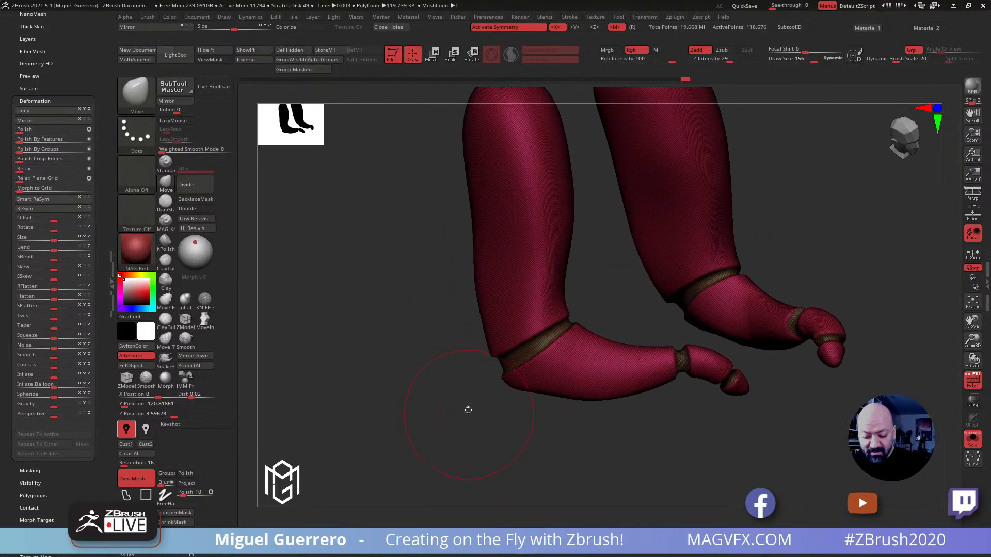
# Isolate the joint-band polygroup, mask it, and bring the rest of the small arms back into view
pyautogui.keyDown('ctrl'); pyautogui.keyDown('shift'); pyautogui.click(514, 364); pyautogui.keyUp('shift'); pyautogui.keyUp('ctrl')
pyautogui.moveTo(392, 253)
pyautogui.keyDown('ctrl'); pyautogui.mouseDown()
pyautogui.moveTo(615, 456)
pyautogui.moveTo(781, 192)
pyautogui.moveTo(635, 178)
pyautogui.mouseUp(); pyautogui.keyUp('ctrl')
pyautogui.moveTo(370, 314)
pyautogui.mouseDown()
pyautogui.moveTo(370, 293)
pyautogui.moveTo(815, 438)
pyautogui.moveTo(537, 207)
pyautogui.mouseUp()
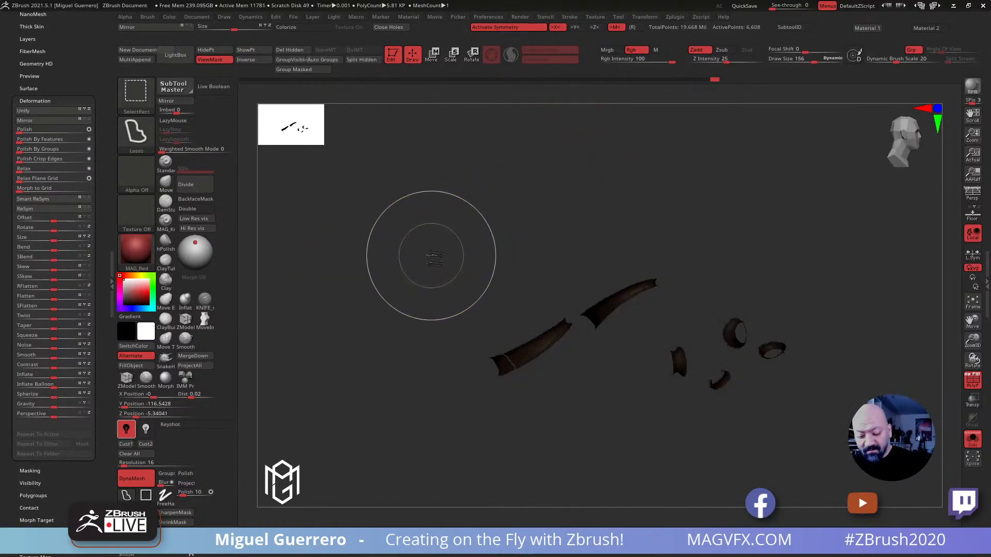
pyautogui.keyDown('ctrl'); pyautogui.keyDown('shift'); pyautogui.click(409, 252); pyautogui.keyUp('shift'); pyautogui.keyUp('ctrl')
pyautogui.moveTo(392, 251); pyautogui.dragTo(376, 289)
pyautogui.press('b')
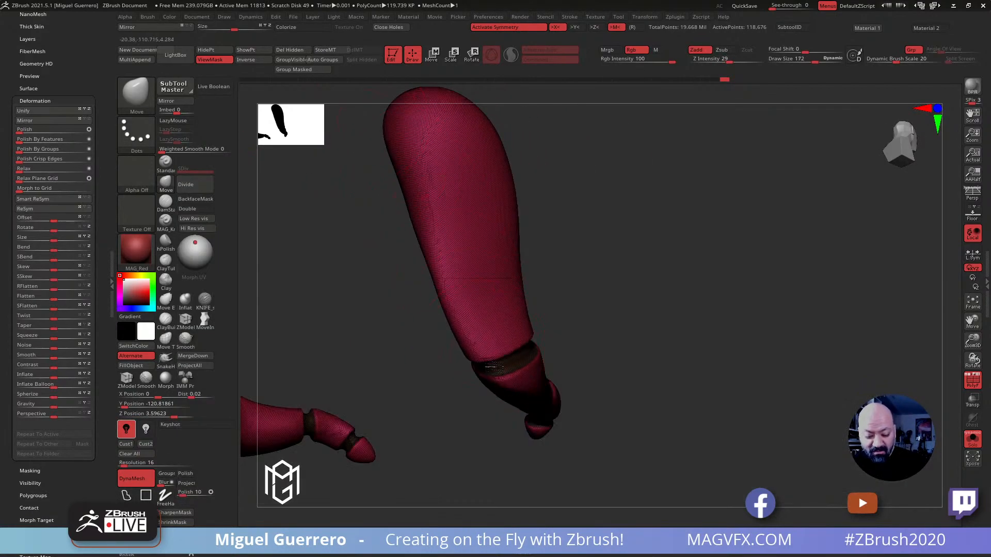
# Pull the shell edges around the small arms' elbow joints over the masked bands with the Move Topological brush at draw size 132
pyautogui.click(166, 343)
pyautogui.moveTo(497, 354)
pyautogui.mouseDown()
pyautogui.moveTo(500, 380)
pyautogui.moveTo(583, 416)
pyautogui.mouseUp()
pyautogui.moveTo(950, 411); pyautogui.dragTo(806, 350)
pyautogui.moveTo(494, 353); pyautogui.dragTo(496, 351)
pyautogui.moveTo(573, 371); pyautogui.dragTo(718, 375)
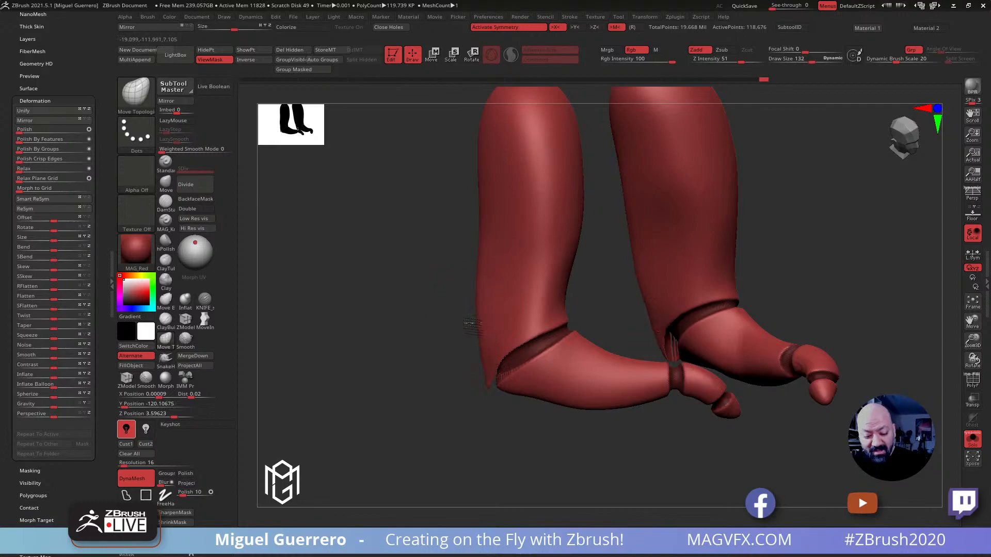
pyautogui.moveTo(475, 196); pyautogui.dragTo(431, 265)
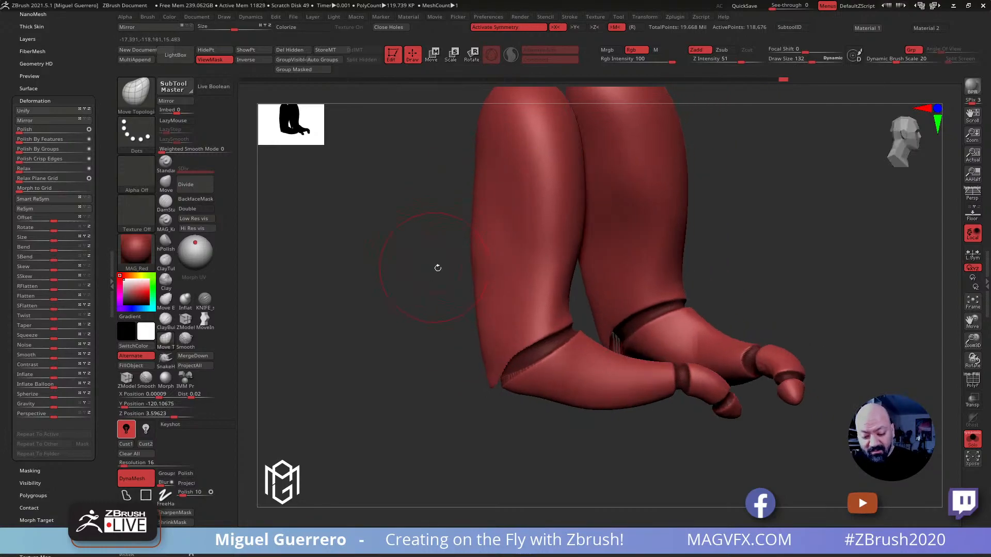
pyautogui.moveTo(425, 328)
pyautogui.mouseDown()
pyautogui.moveTo(520, 355)
pyautogui.moveTo(470, 356)
pyautogui.mouseUp()
pyautogui.moveTo(562, 364); pyautogui.dragTo(487, 375)
pyautogui.keyDown('shift'); pyautogui.moveTo(545, 345); pyautogui.dragTo(518, 326); pyautogui.keyUp('shift')
pyautogui.moveTo(429, 345); pyautogui.dragTo(403, 366)
pyautogui.moveTo(455, 349); pyautogui.dragTo(450, 349)
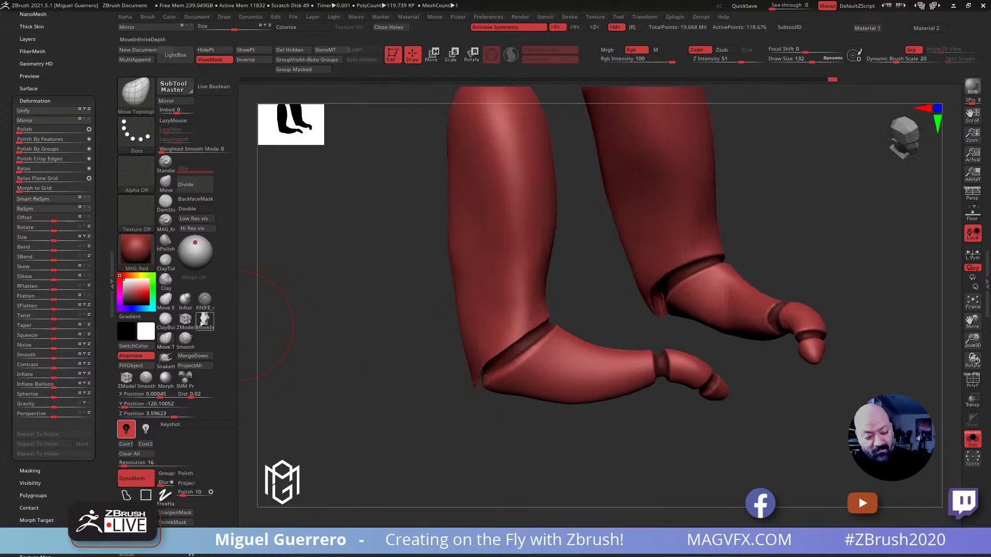
# Swell the shell rims beside the elbow, wrist and tip joints with the Inflat brush at draw size 132
pyautogui.click(185, 300)
pyautogui.moveTo(518, 337); pyautogui.dragTo(536, 328)
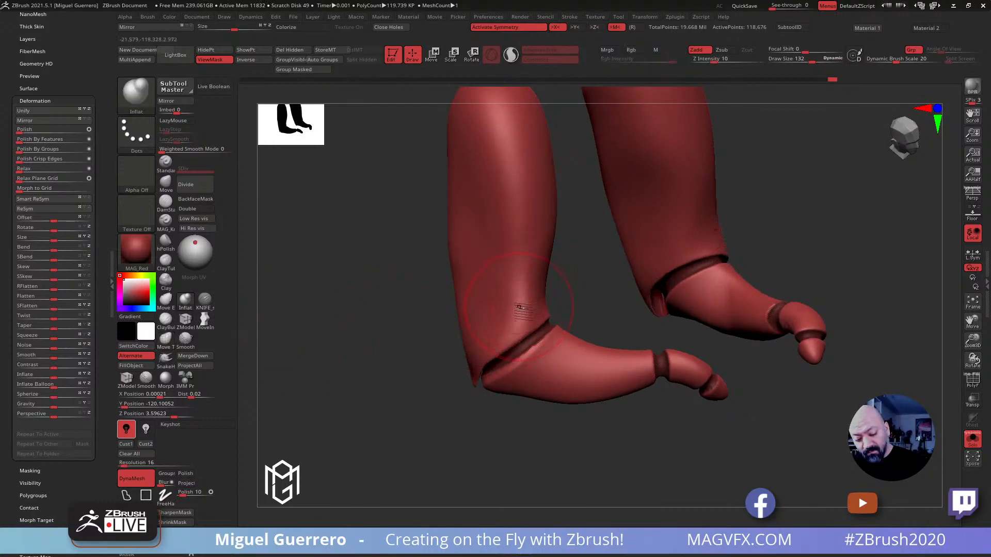
pyautogui.moveTo(508, 374); pyautogui.dragTo(541, 342)
pyautogui.moveTo(413, 359); pyautogui.dragTo(404, 373)
pyautogui.moveTo(630, 384)
pyautogui.mouseDown()
pyautogui.moveTo(631, 364)
pyautogui.moveTo(629, 413)
pyautogui.mouseUp()
pyautogui.hotkey('ctrl', 'z')
pyautogui.moveTo(674, 382); pyautogui.dragTo(675, 396)
pyautogui.moveTo(640, 435)
pyautogui.mouseDown()
pyautogui.moveTo(666, 437)
pyautogui.moveTo(641, 450)
pyautogui.moveTo(526, 404)
pyautogui.moveTo(563, 398)
pyautogui.mouseUp()
# Clear the mask, remesh the small arms, and bring the full figure back into view
pyautogui.moveTo(620, 289); pyautogui.dragTo(571, 259)
pyautogui.moveTo(491, 325); pyautogui.dragTo(467, 317)
pyautogui.moveTo(542, 341); pyautogui.dragTo(360, 330)
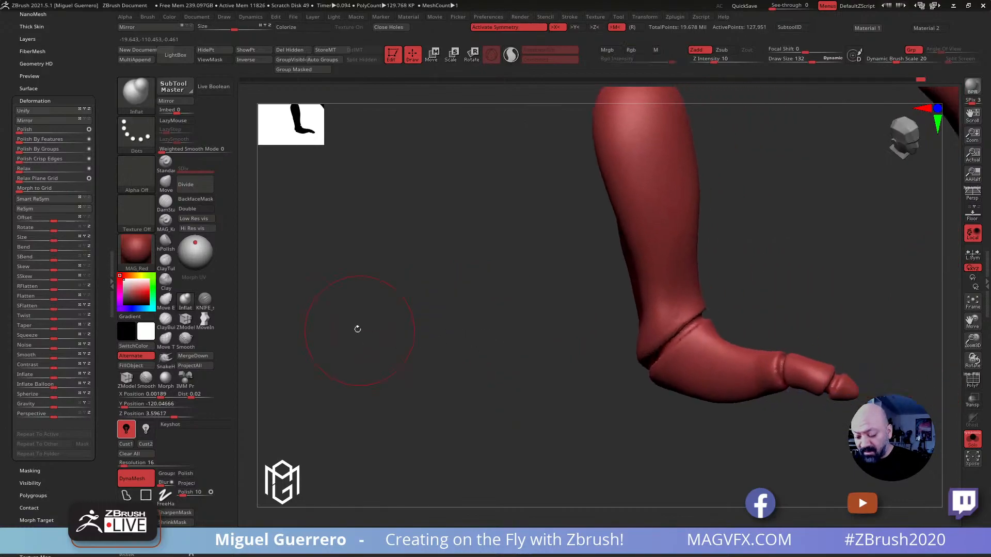
pyautogui.click(970, 382)
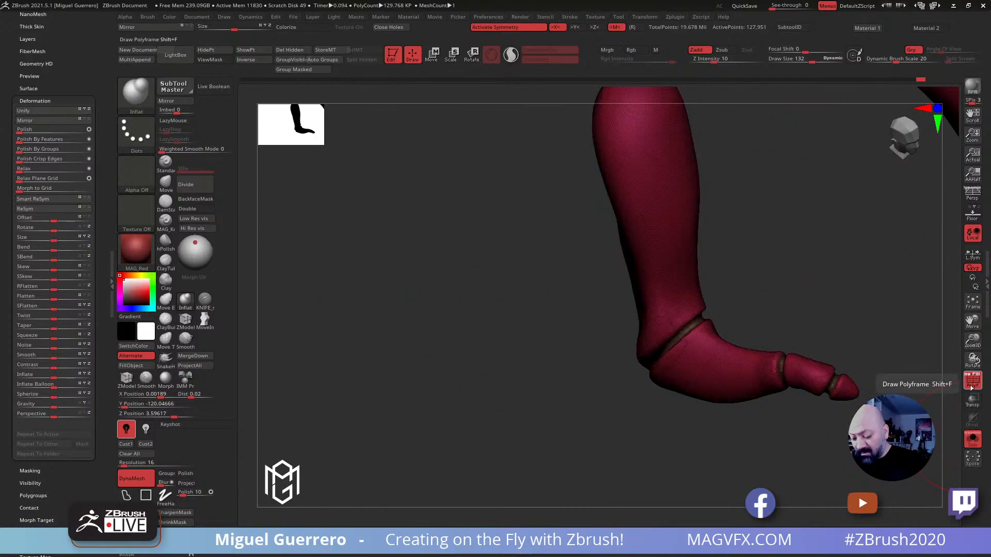
pyautogui.click(972, 438)
pyautogui.click(974, 385)
# Draw the small arms' tips out into pointed, curved claws with the SnakeHook brush at draw size 96
pyautogui.keyDown('ctrl'); pyautogui.moveTo(573, 361); pyautogui.dragTo(447, 268, button='right'); pyautogui.keyUp('ctrl')
pyautogui.moveTo(494, 308)
pyautogui.keyDown('alt'); pyautogui.mouseDown(button='right')
pyautogui.moveTo(407, 311)
pyautogui.moveTo(431, 327)
pyautogui.moveTo(459, 306)
pyautogui.mouseUp(button='right'); pyautogui.keyUp('alt')
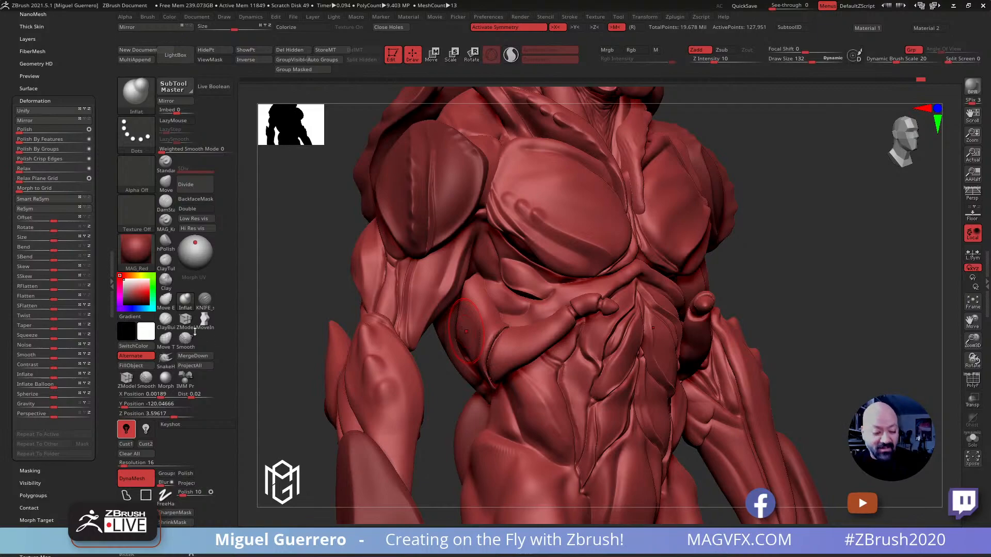
pyautogui.click(166, 357)
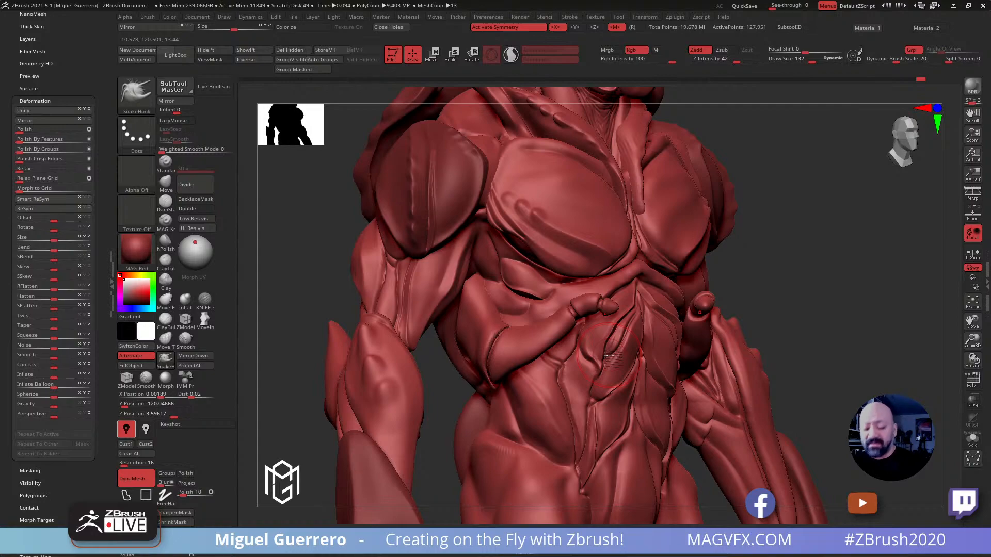
pyautogui.moveTo(821, 390); pyautogui.dragTo(686, 340)
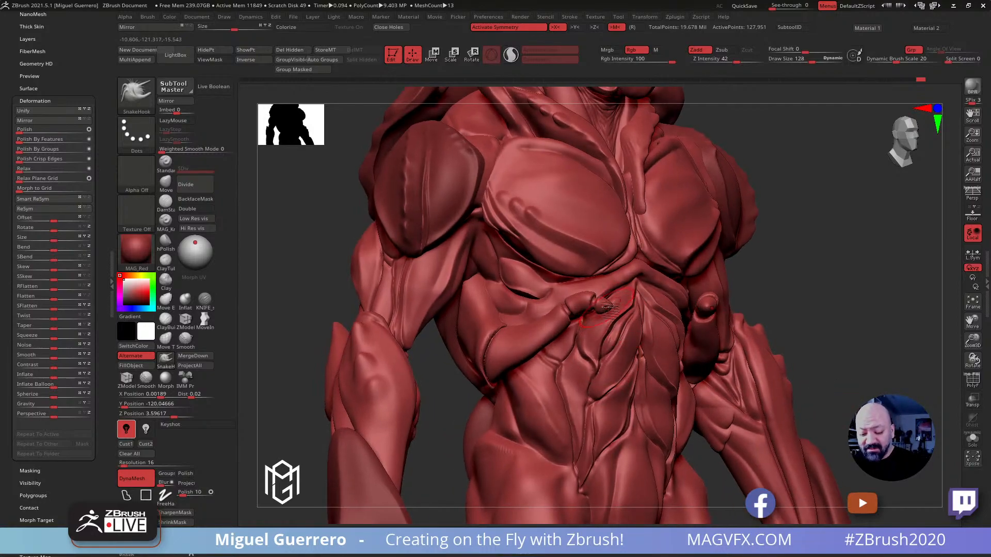
pyautogui.press('[')
pyautogui.moveTo(606, 308); pyautogui.dragTo(625, 326)
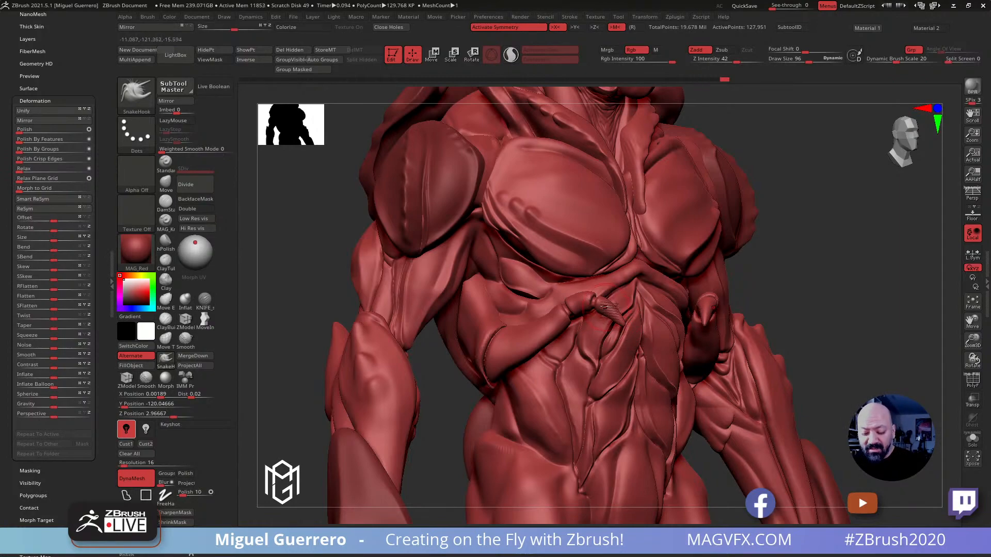
pyautogui.moveTo(287, 277); pyautogui.dragTo(341, 274, button='right')
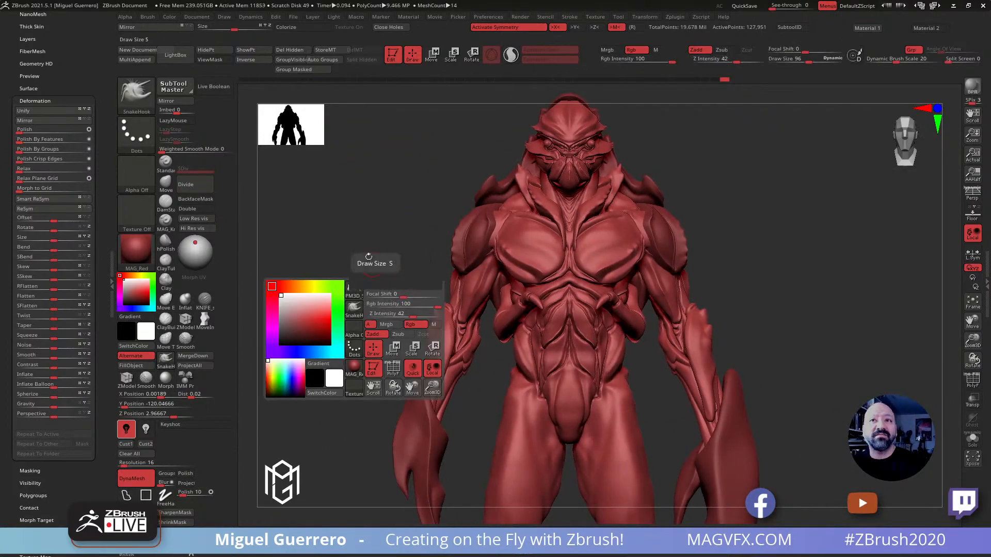
# Reshape the small arms' upper segments against the ribcage with the SnakeHook brush at draw size 180
pyautogui.moveTo(409, 299)
pyautogui.keyDown('alt'); pyautogui.mouseDown()
pyautogui.moveTo(387, 280)
pyautogui.moveTo(432, 284)
pyautogui.moveTo(444, 290)
pyautogui.moveTo(445, 306)
pyautogui.mouseUp(); pyautogui.keyUp('alt')
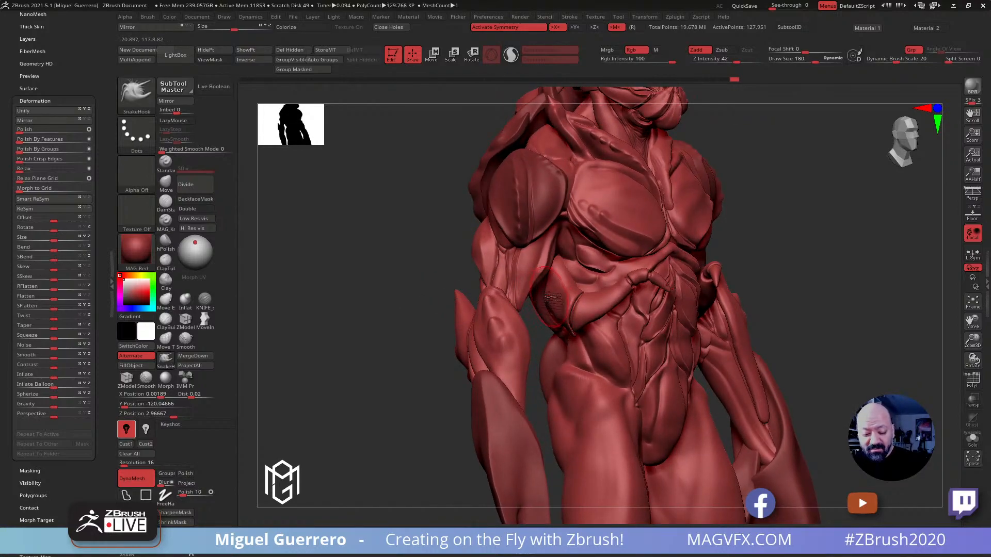
pyautogui.moveTo(451, 278); pyautogui.dragTo(405, 282)
pyautogui.moveTo(558, 268)
pyautogui.keyDown('shift'); pyautogui.mouseDown()
pyautogui.moveTo(559, 287)
pyautogui.moveTo(553, 281)
pyautogui.mouseUp(); pyautogui.keyUp('shift')
pyautogui.moveTo(400, 285); pyautogui.dragTo(479, 294)
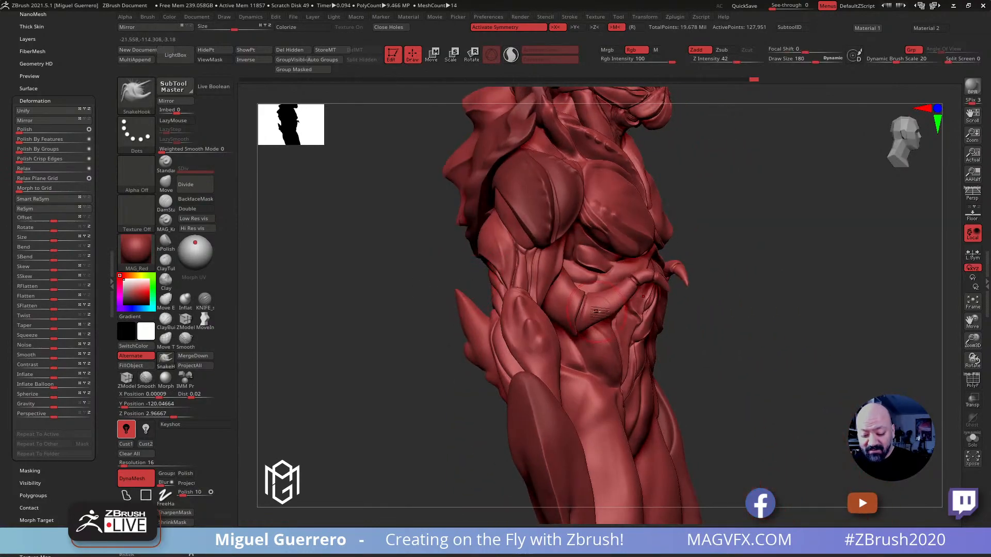
pyautogui.moveTo(719, 355)
pyautogui.mouseDown()
pyautogui.moveTo(730, 365)
pyautogui.moveTo(624, 290)
pyautogui.mouseUp()
# Isolate the small arms' joint bands, mask them, and show the complete arms again
pyautogui.hotkey('ctrl', 'shift')
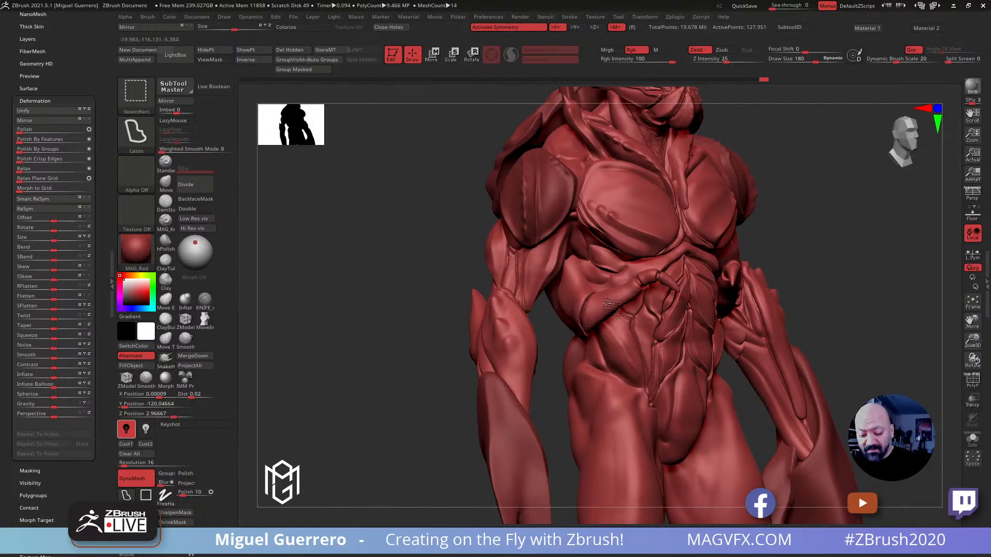
pyautogui.keyDown('ctrl'); pyautogui.keyDown('shift'); pyautogui.click(609, 304); pyautogui.keyUp('shift'); pyautogui.keyUp('ctrl')
pyautogui.moveTo(361, 269)
pyautogui.mouseDown()
pyautogui.moveTo(410, 275)
pyautogui.moveTo(714, 395)
pyautogui.moveTo(547, 199)
pyautogui.mouseUp()
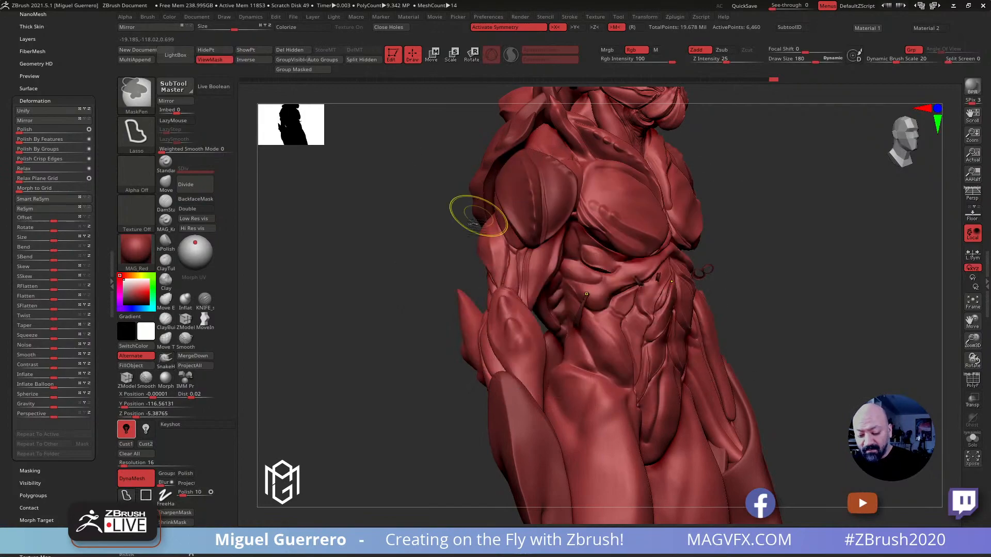
pyautogui.keyDown('ctrl'); pyautogui.keyDown('shift'); pyautogui.click(405, 286); pyautogui.keyUp('shift'); pyautogui.keyUp('ctrl')
pyautogui.keyDown('ctrl'); pyautogui.moveTo(399, 292); pyautogui.dragTo(413, 336, button='right'); pyautogui.keyUp('ctrl')
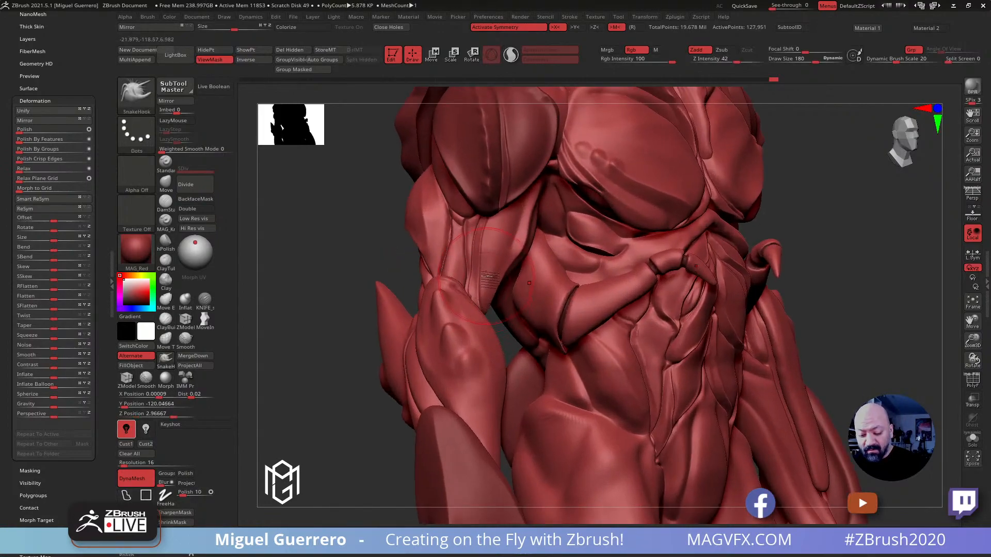
pyautogui.moveTo(654, 269)
pyautogui.keyDown('ctrl'); pyautogui.mouseDown()
pyautogui.moveTo(741, 281)
pyautogui.moveTo(647, 193)
pyautogui.mouseUp(); pyautogui.keyUp('ctrl')
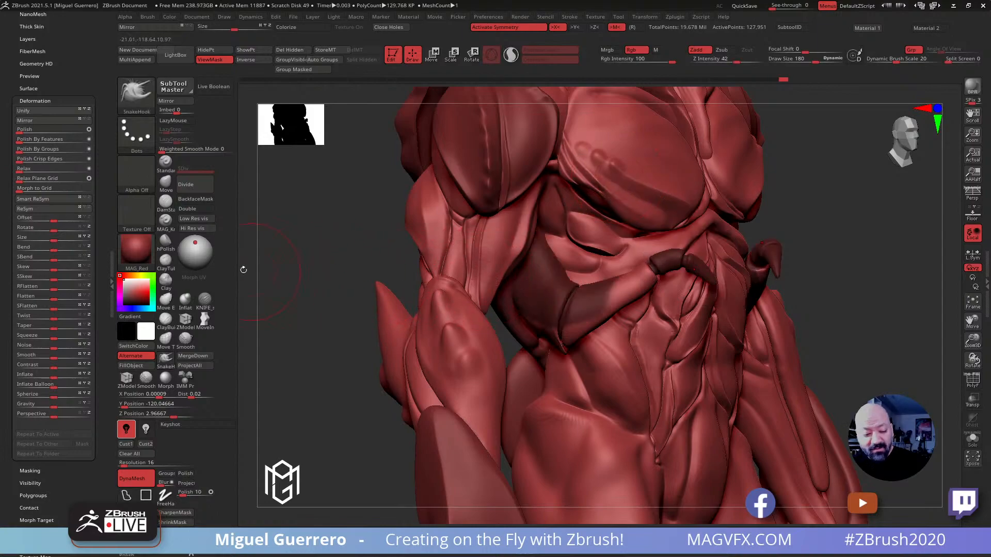
pyautogui.press('ctrl')
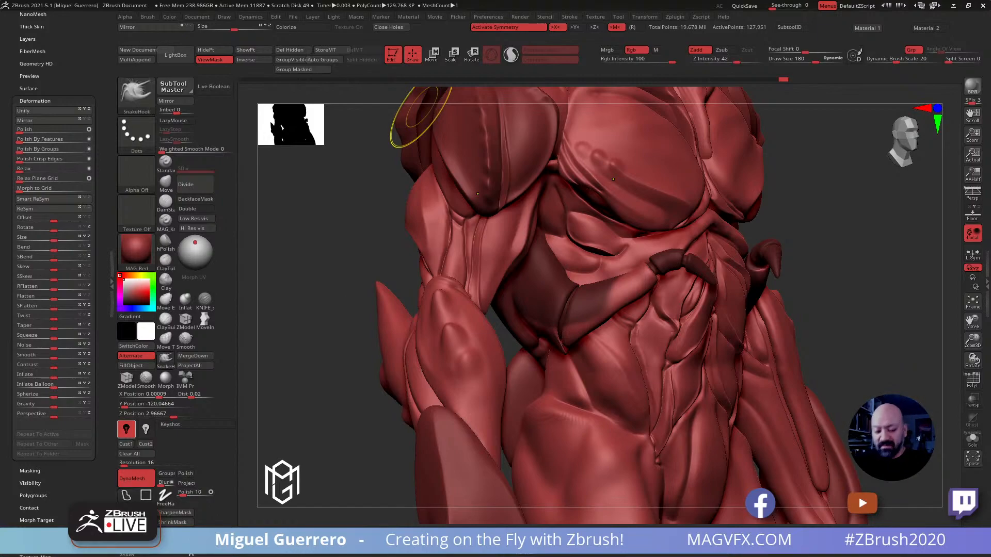
pyautogui.moveTo(355, 249); pyautogui.dragTo(335, 257)
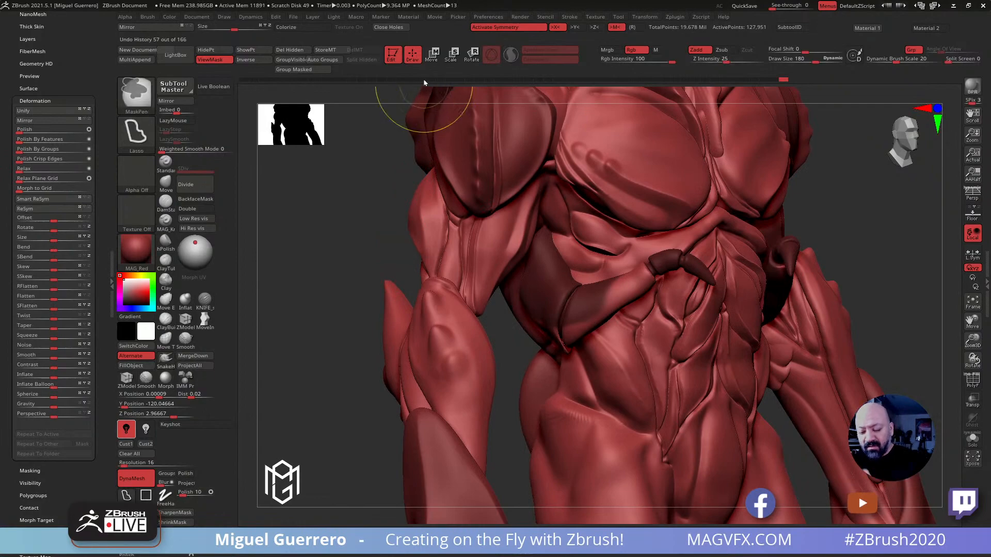
pyautogui.hotkey('ctrl', 'z')
# Solo the small arms, isolate the segments beyond the wrists, mask them, and unhide the remaining segments
pyautogui.moveTo(419, 248); pyautogui.dragTo(436, 320)
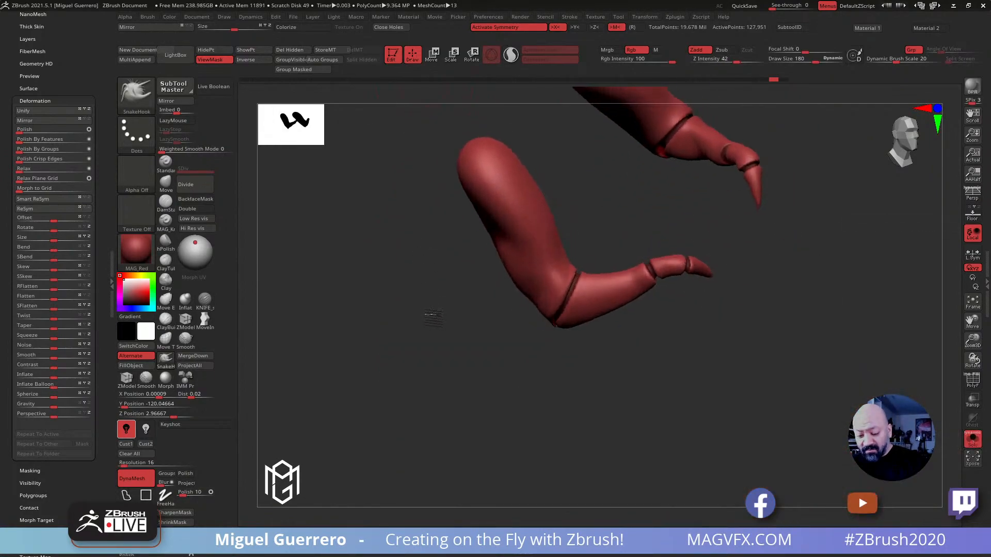
pyautogui.moveTo(637, 355); pyautogui.dragTo(640, 348)
pyautogui.moveTo(644, 258)
pyautogui.keyDown('ctrl'); pyautogui.keyDown('shift'); pyautogui.mouseDown()
pyautogui.moveTo(689, 298)
pyautogui.moveTo(671, 235)
pyautogui.moveTo(647, 228)
pyautogui.mouseUp(); pyautogui.keyUp('shift'); pyautogui.keyUp('ctrl')
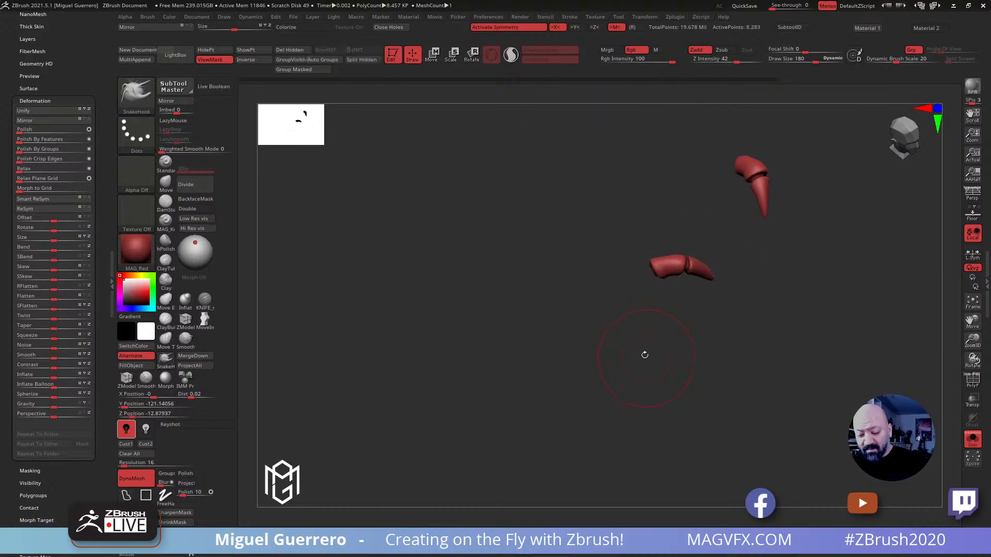
pyautogui.moveTo(645, 356); pyautogui.dragTo(638, 338)
pyautogui.keyDown('ctrl'); pyautogui.moveTo(637, 262); pyautogui.dragTo(640, 225); pyautogui.keyUp('ctrl')
pyautogui.keyDown('ctrl'); pyautogui.keyDown('shift'); pyautogui.click(665, 336); pyautogui.keyUp('shift'); pyautogui.keyUp('ctrl')
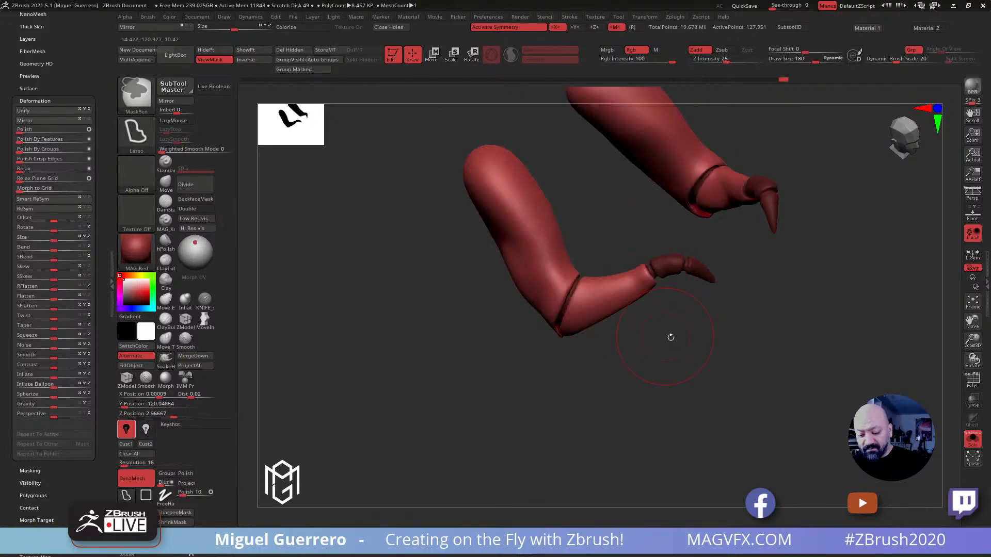
pyautogui.moveTo(728, 381); pyautogui.dragTo(736, 362)
# Reshape the small arms' forearm ends around the wrist joints with the Move brush at draw size 192
pyautogui.click(165, 183)
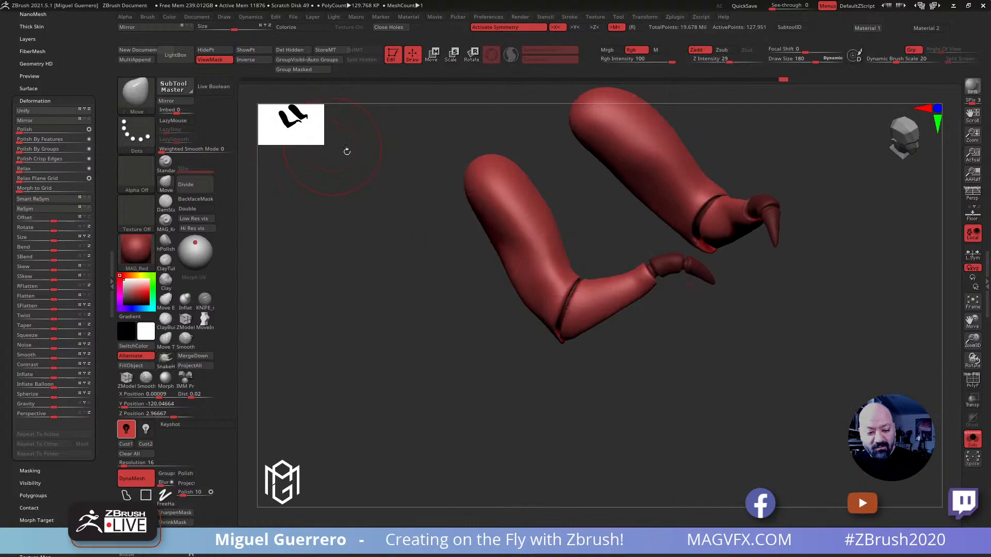
pyautogui.moveTo(342, 147); pyautogui.dragTo(452, 221)
pyautogui.moveTo(638, 271); pyautogui.dragTo(666, 243)
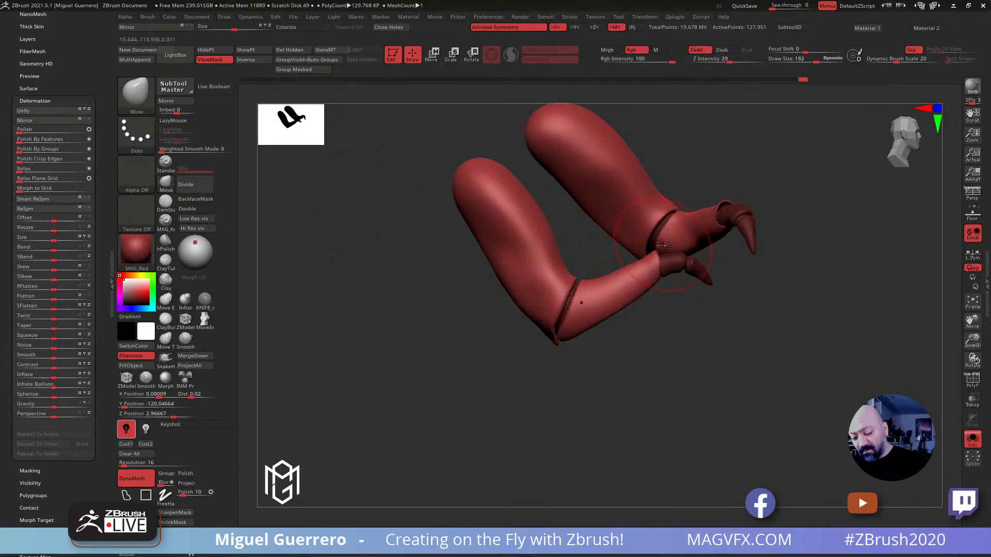
pyautogui.moveTo(688, 326); pyautogui.dragTo(666, 310)
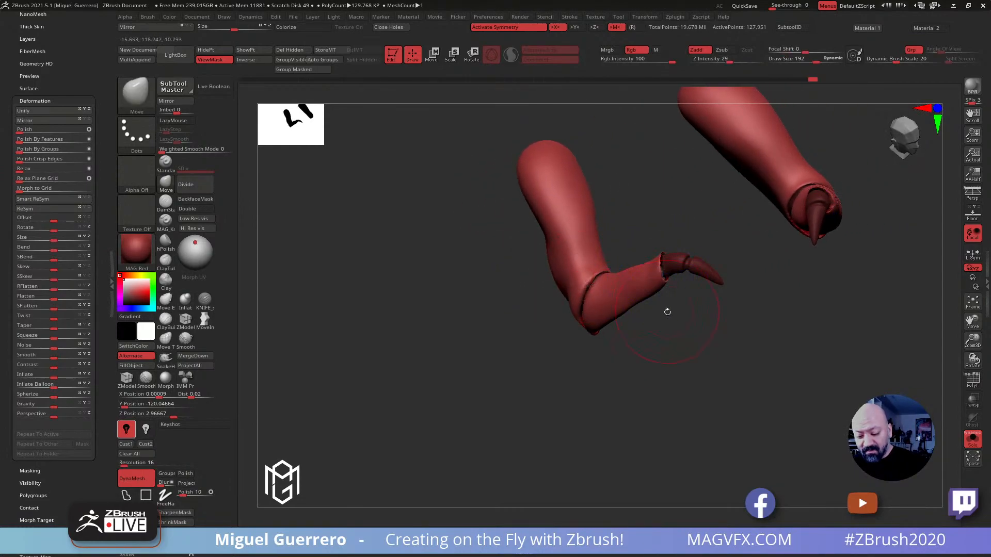
# Thicken the small arms' wrist ends with the Inflat brush and shape them into flared rims with the Move brush
pyautogui.click(185, 300)
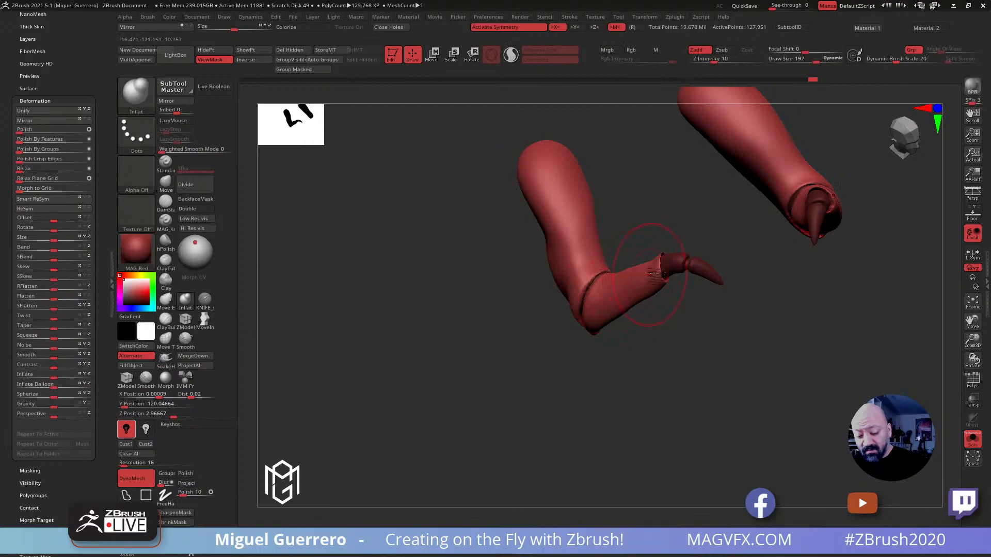
pyautogui.moveTo(610, 224); pyautogui.dragTo(651, 262)
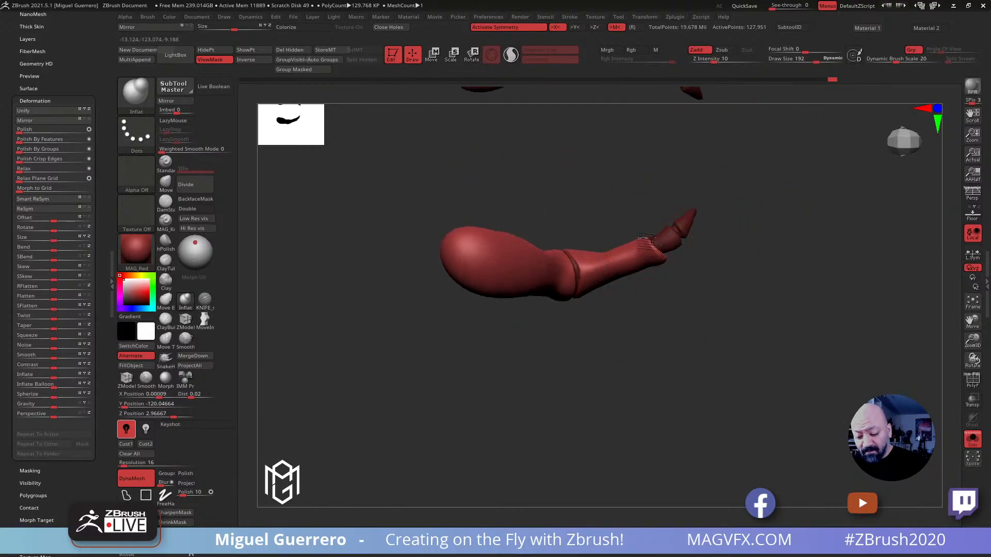
pyautogui.click(166, 182)
pyautogui.moveTo(654, 254)
pyautogui.mouseDown()
pyautogui.moveTo(641, 299)
pyautogui.moveTo(558, 335)
pyautogui.moveTo(657, 263)
pyautogui.mouseUp()
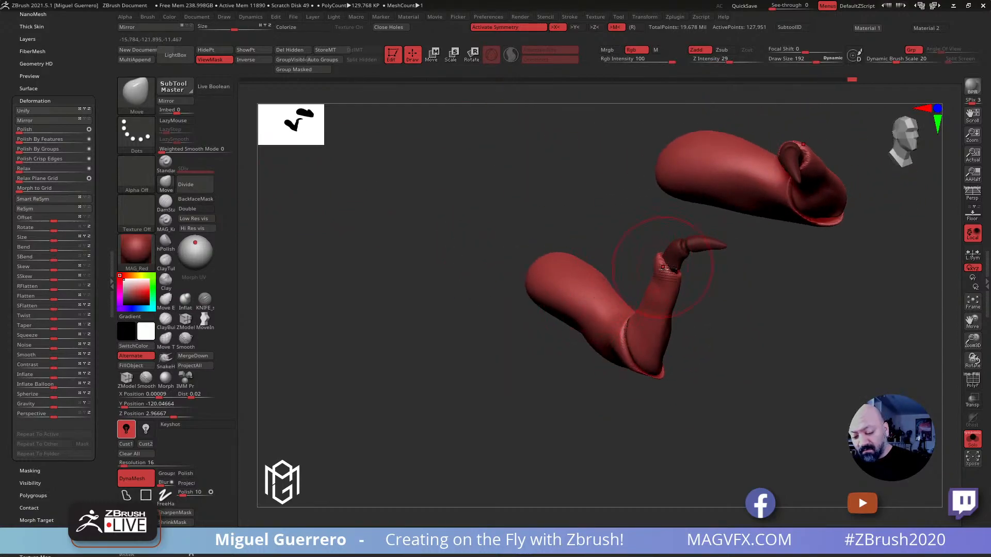
pyautogui.moveTo(586, 220); pyautogui.dragTo(657, 270)
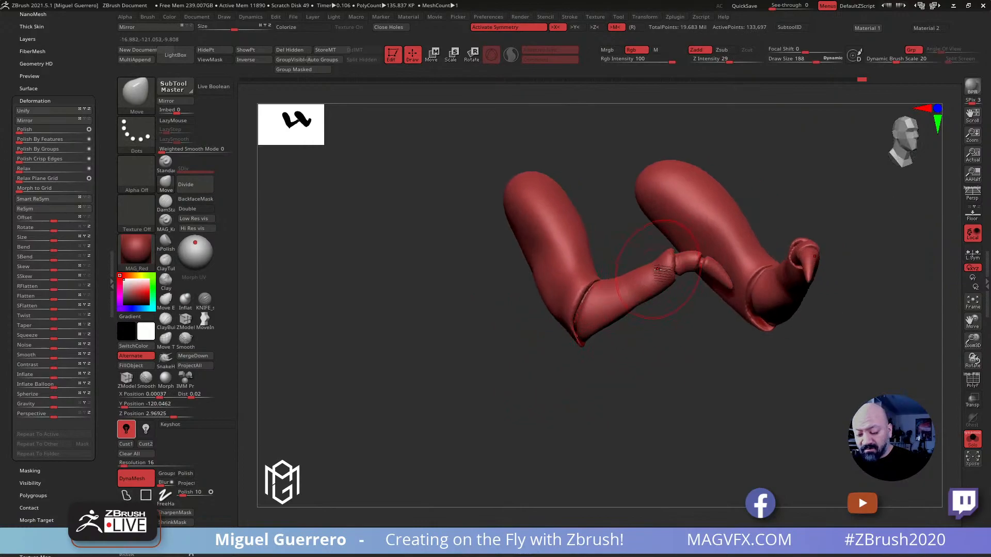
pyautogui.moveTo(623, 209); pyautogui.dragTo(675, 238)
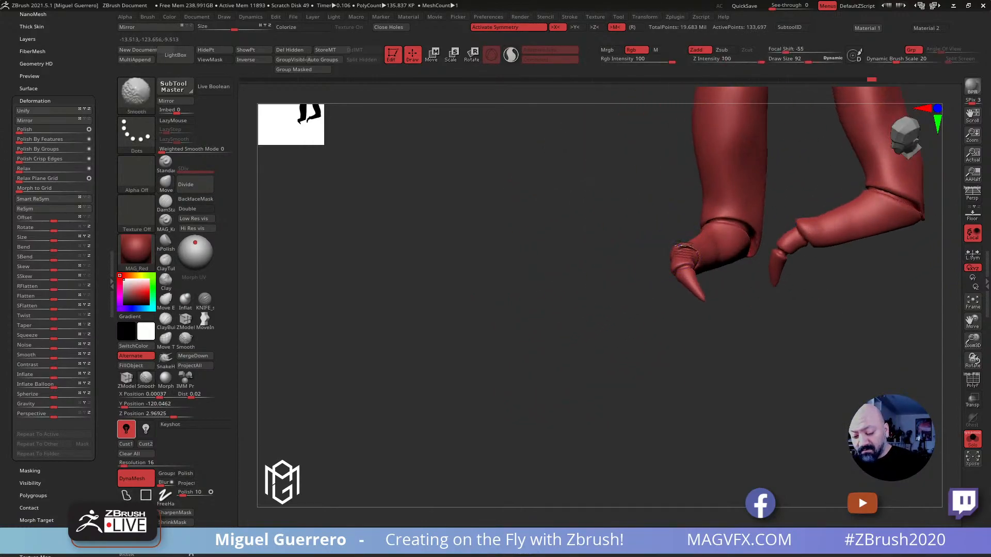
# Mask the claws and pull the knuckle segments' rims out over their bases with the SnakeHook brush at draw size 92
pyautogui.moveTo(566, 250); pyautogui.dragTo(539, 256)
pyautogui.moveTo(462, 290)
pyautogui.mouseDown()
pyautogui.moveTo(427, 371)
pyautogui.moveTo(365, 354)
pyautogui.moveTo(411, 348)
pyautogui.moveTo(451, 305)
pyautogui.moveTo(429, 358)
pyautogui.moveTo(441, 360)
pyautogui.moveTo(427, 372)
pyautogui.moveTo(448, 370)
pyautogui.moveTo(455, 342)
pyautogui.mouseUp()
pyautogui.keyDown('ctrl'); pyautogui.moveTo(455, 343); pyautogui.dragTo(522, 383, button='right'); pyautogui.keyUp('ctrl')
pyautogui.moveTo(522, 382)
pyautogui.mouseDown()
pyautogui.moveTo(545, 349)
pyautogui.moveTo(542, 364)
pyautogui.moveTo(571, 365)
pyautogui.mouseUp()
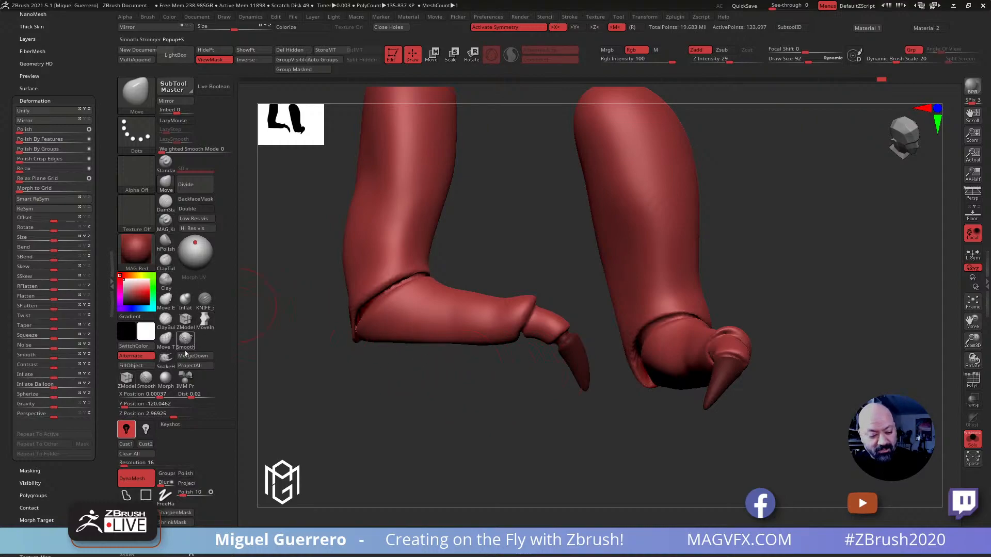
pyautogui.click(165, 358)
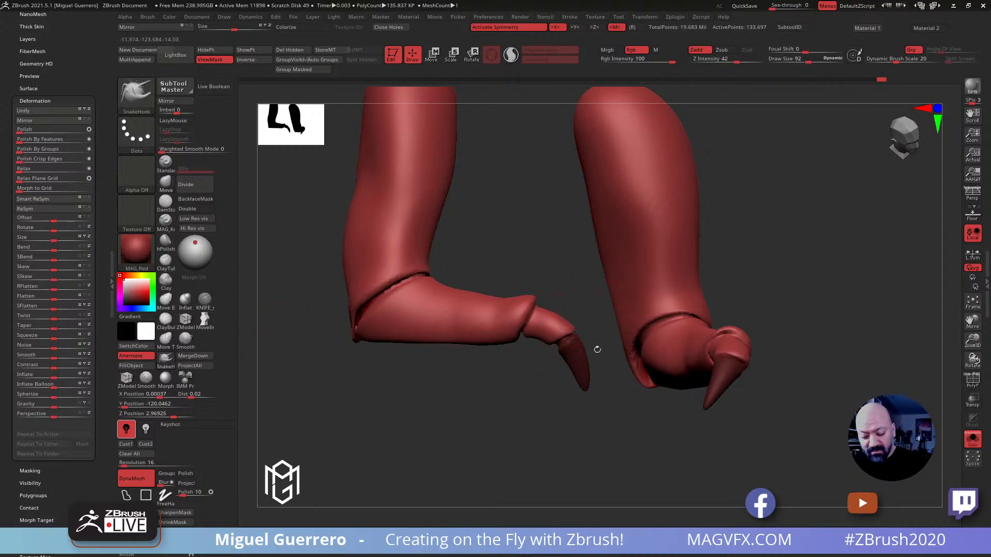
pyautogui.moveTo(551, 385); pyautogui.dragTo(565, 341)
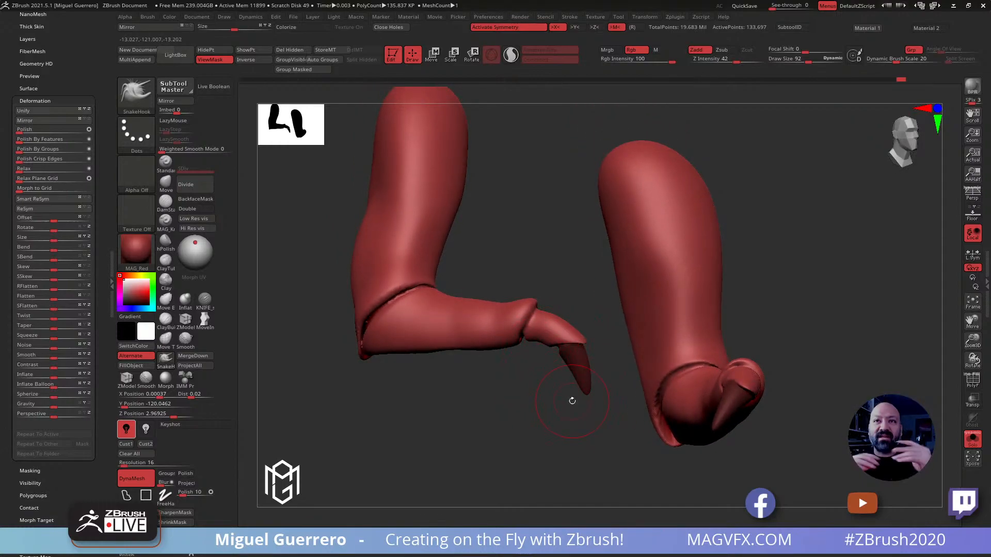
# Mask the small arms' segments beyond the elbows, leaving the upper segments editable
pyautogui.moveTo(458, 388)
pyautogui.mouseDown()
pyautogui.moveTo(319, 337)
pyautogui.moveTo(332, 376)
pyautogui.moveTo(327, 409)
pyautogui.mouseUp()
pyautogui.press('ctrl')
pyautogui.moveTo(319, 373)
pyautogui.keyDown('ctrl'); pyautogui.mouseDown()
pyautogui.moveTo(392, 336)
pyautogui.moveTo(587, 487)
pyautogui.moveTo(400, 405)
pyautogui.moveTo(392, 413)
pyautogui.moveTo(422, 390)
pyautogui.moveTo(465, 379)
pyautogui.moveTo(467, 394)
pyautogui.moveTo(394, 418)
pyautogui.moveTo(432, 390)
pyautogui.moveTo(520, 391)
pyautogui.mouseUp(); pyautogui.keyUp('ctrl')
pyautogui.hotkey('ctrl', 'i')
pyautogui.moveTo(444, 410); pyautogui.dragTo(467, 411)
pyautogui.moveTo(426, 383)
pyautogui.keyDown('ctrl'); pyautogui.mouseDown()
pyautogui.moveTo(411, 329)
pyautogui.moveTo(440, 318)
pyautogui.moveTo(520, 341)
pyautogui.mouseUp(); pyautogui.keyUp('ctrl')
pyautogui.moveTo(555, 402)
pyautogui.mouseDown()
pyautogui.moveTo(482, 423)
pyautogui.moveTo(250, 225)
pyautogui.mouseUp()
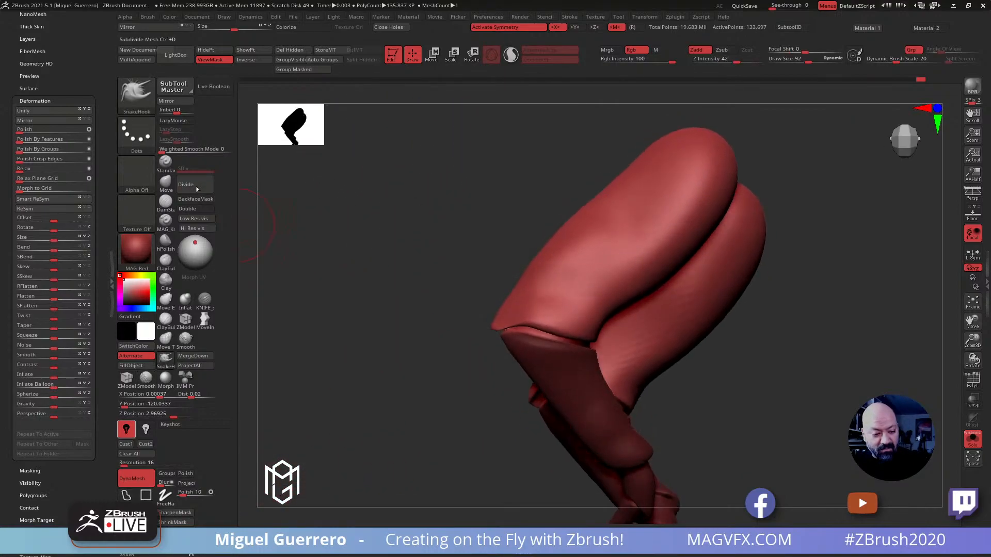
# Shape the upper segments' elbow rims over the forearms with the Move brush and smooth them at draw size 28
pyautogui.click(166, 182)
pyautogui.press(']')
pyautogui.moveTo(510, 296)
pyautogui.mouseDown()
pyautogui.moveTo(499, 288)
pyautogui.moveTo(511, 270)
pyautogui.moveTo(496, 284)
pyautogui.mouseUp()
pyautogui.moveTo(496, 324)
pyautogui.mouseDown()
pyautogui.moveTo(483, 336)
pyautogui.moveTo(498, 357)
pyautogui.moveTo(558, 356)
pyautogui.mouseUp()
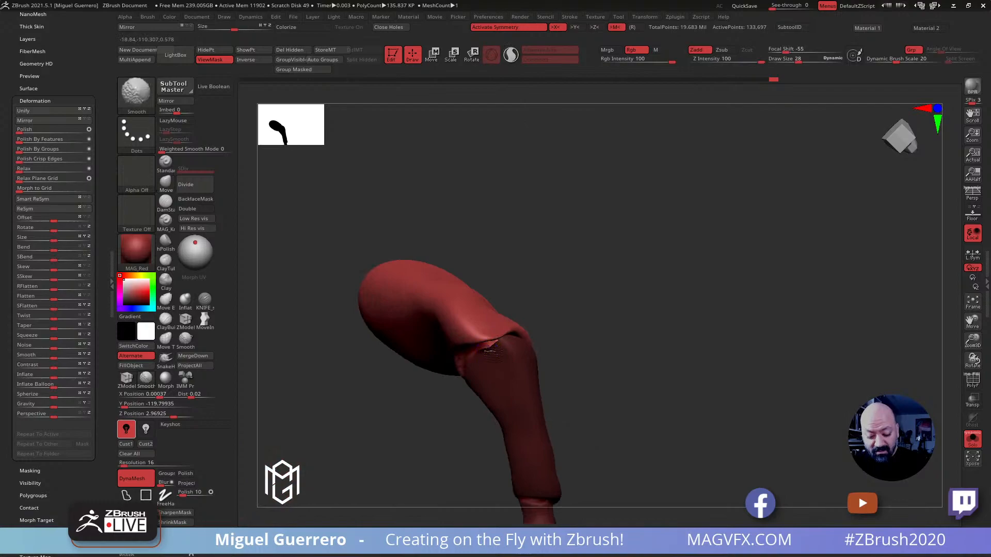
pyautogui.keyDown('shift'); pyautogui.moveTo(483, 351); pyautogui.dragTo(489, 349); pyautogui.keyUp('shift')
pyautogui.moveTo(599, 361)
pyautogui.mouseDown()
pyautogui.moveTo(592, 391)
pyautogui.moveTo(508, 389)
pyautogui.mouseUp()
pyautogui.moveTo(373, 338); pyautogui.dragTo(325, 330)
# Refine the upper segments' elbow rims with the Move brush at draw size 88, clear the mask and undo the last smoothing stroke
pyautogui.press('b')
pyautogui.press('m')
pyautogui.press('v')
pyautogui.press(']')
pyautogui.press('w')
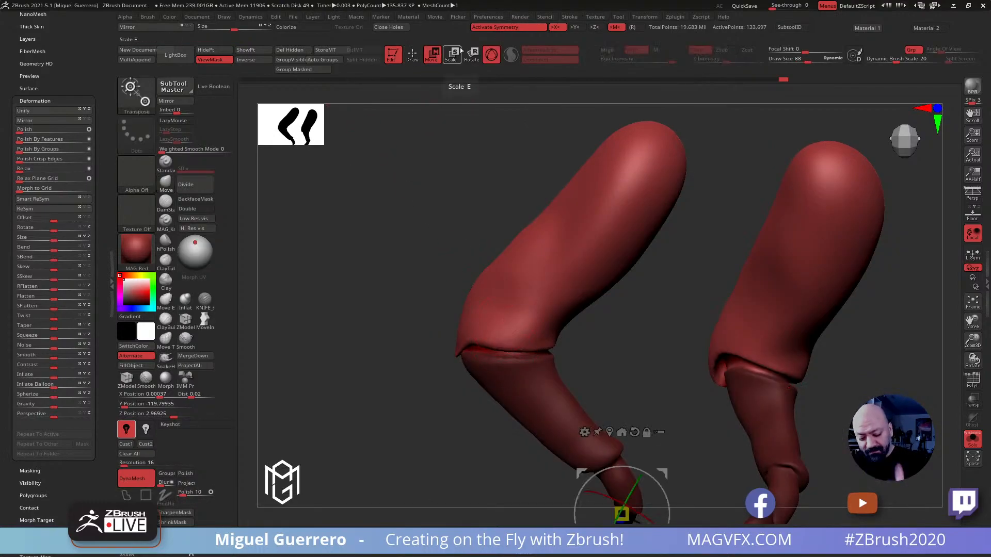
pyautogui.press('q')
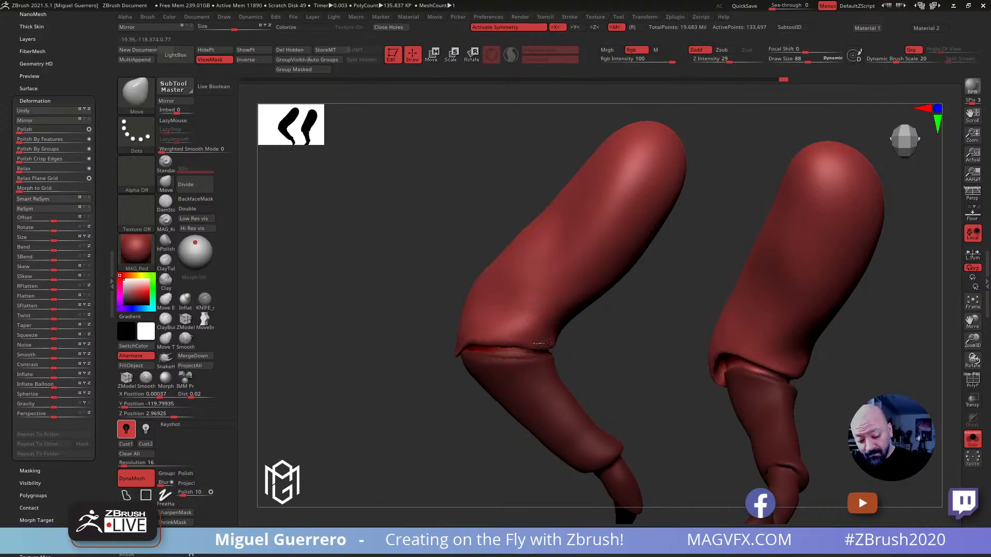
pyautogui.moveTo(403, 304)
pyautogui.mouseDown()
pyautogui.moveTo(374, 299)
pyautogui.moveTo(365, 332)
pyautogui.moveTo(409, 338)
pyautogui.mouseUp()
pyautogui.moveTo(403, 330)
pyautogui.keyDown('ctrl'); pyautogui.mouseDown(button='right')
pyautogui.moveTo(305, 288)
pyautogui.moveTo(379, 325)
pyautogui.mouseUp(button='right'); pyautogui.keyUp('ctrl')
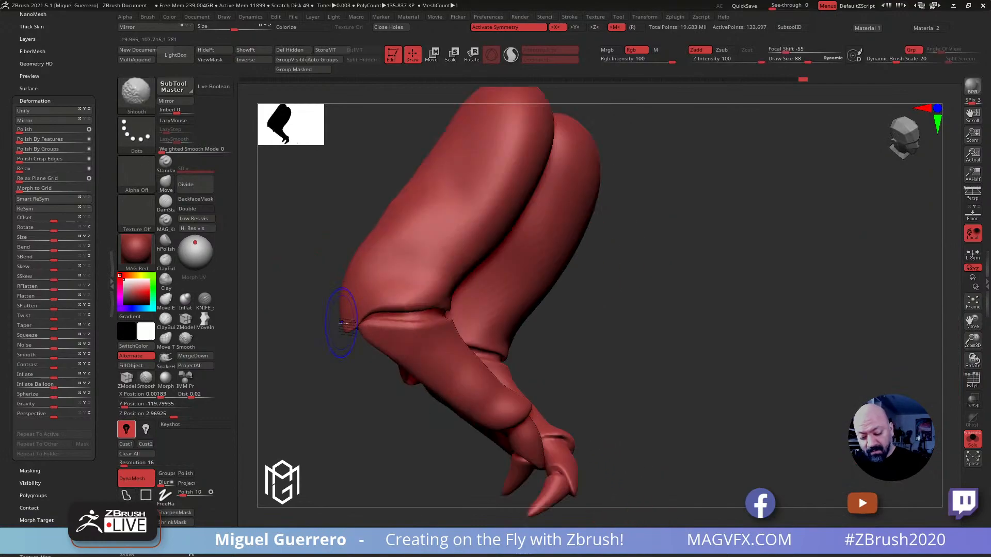
pyautogui.hotkey('ctrl', 'z')
pyautogui.moveTo(619, 347); pyautogui.dragTo(742, 344)
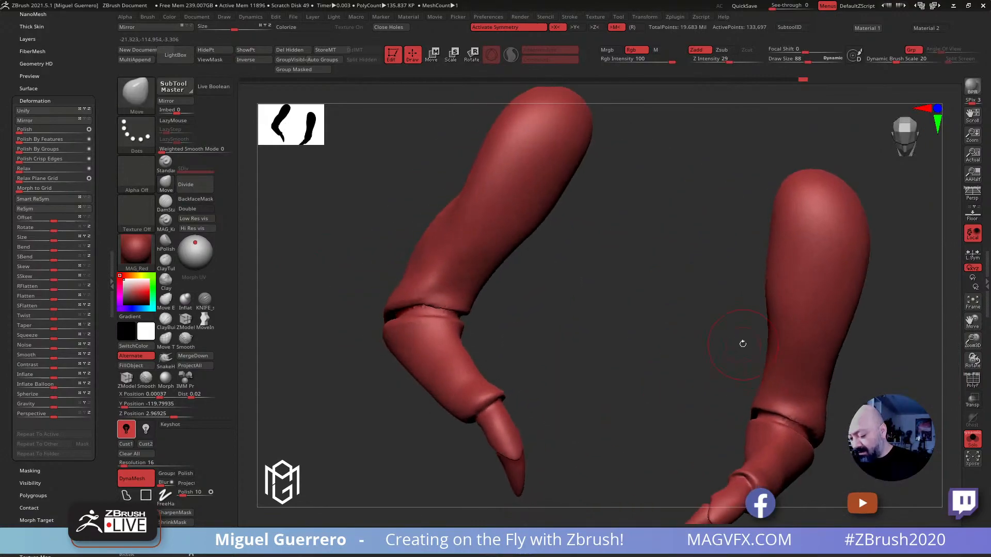
# Adjust the small arms' elbows with the Move brush against the full creature, and isolate the arms again
pyautogui.click(972, 439)
pyautogui.keyDown('ctrl'); pyautogui.moveTo(393, 296); pyautogui.dragTo(451, 313, button='right'); pyautogui.keyUp('ctrl')
pyautogui.moveTo(368, 276); pyautogui.dragTo(366, 263, button='right')
pyautogui.moveTo(365, 263)
pyautogui.keyDown('alt'); pyautogui.mouseDown(button='right')
pyautogui.moveTo(435, 243)
pyautogui.moveTo(431, 267)
pyautogui.moveTo(461, 274)
pyautogui.moveTo(385, 291)
pyautogui.moveTo(413, 299)
pyautogui.moveTo(400, 295)
pyautogui.moveTo(413, 318)
pyautogui.mouseUp(button='right'); pyautogui.keyUp('alt')
pyautogui.click(971, 440)
pyautogui.moveTo(694, 314); pyautogui.dragTo(461, 333, button='right')
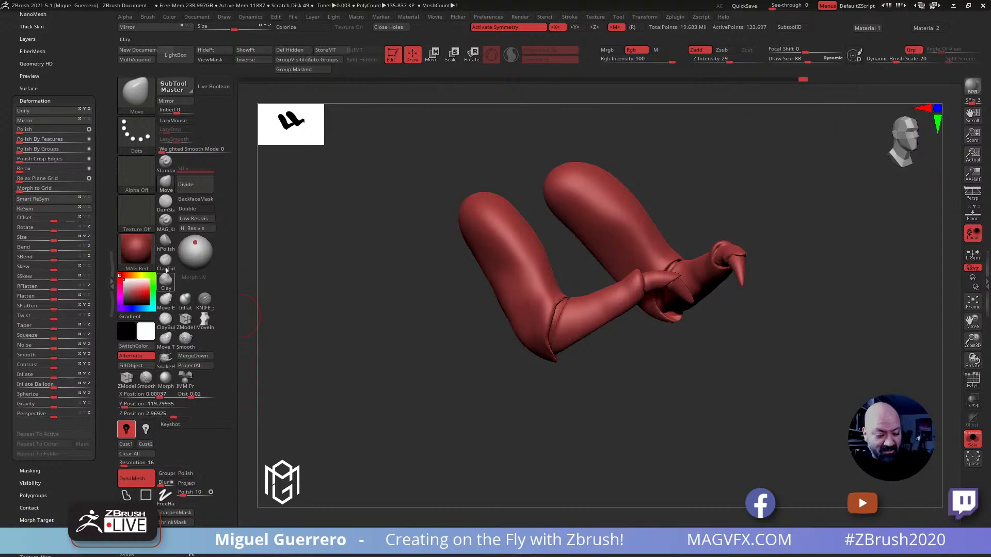
# Flatten planes along the small arms' segments with the hPolish brush at draw sizes 120 and 116
pyautogui.click(165, 242)
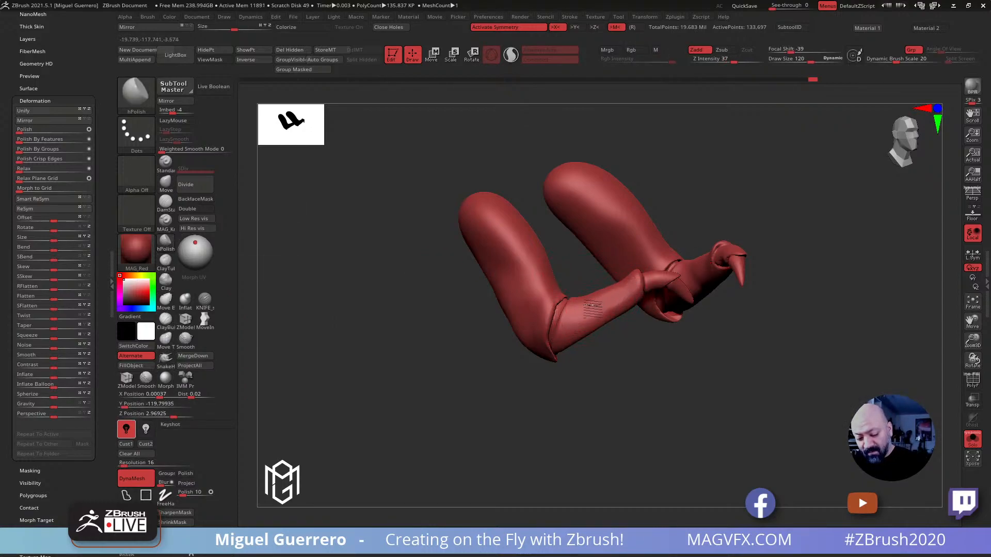
pyautogui.moveTo(454, 233)
pyautogui.mouseDown()
pyautogui.moveTo(431, 253)
pyautogui.moveTo(442, 245)
pyautogui.moveTo(413, 195)
pyautogui.moveTo(399, 192)
pyautogui.mouseUp()
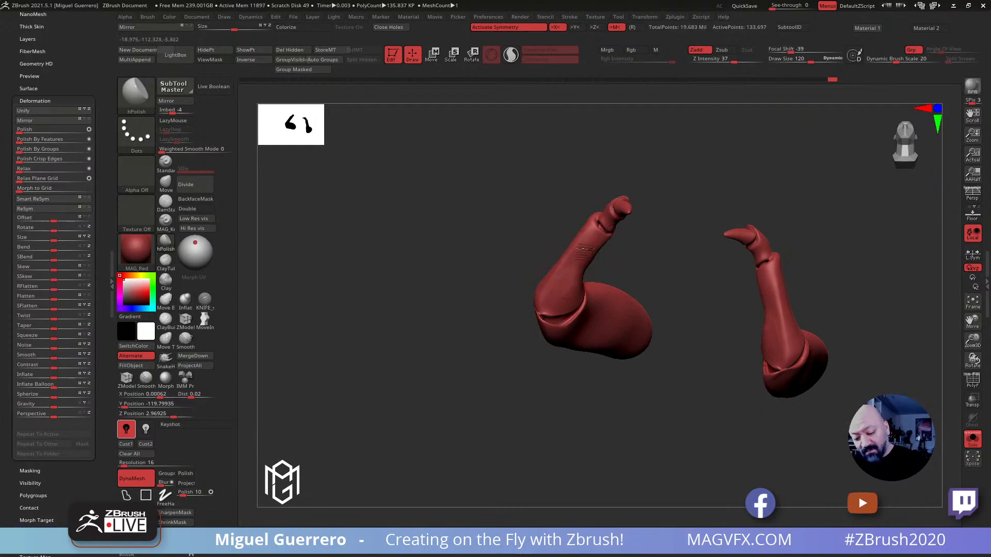
pyautogui.moveTo(519, 229); pyautogui.dragTo(545, 253)
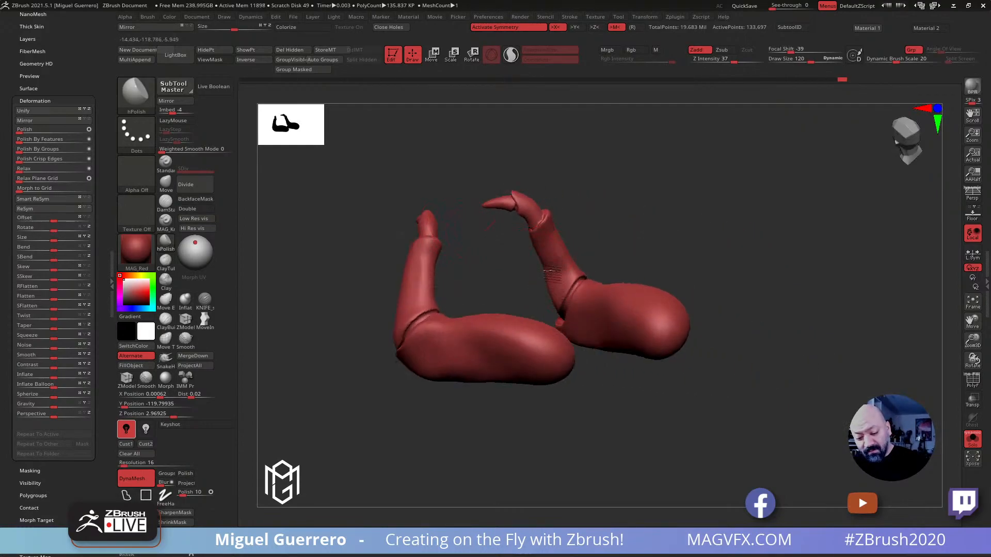
pyautogui.moveTo(492, 234)
pyautogui.mouseDown()
pyautogui.moveTo(517, 199)
pyautogui.moveTo(439, 302)
pyautogui.moveTo(507, 315)
pyautogui.mouseUp()
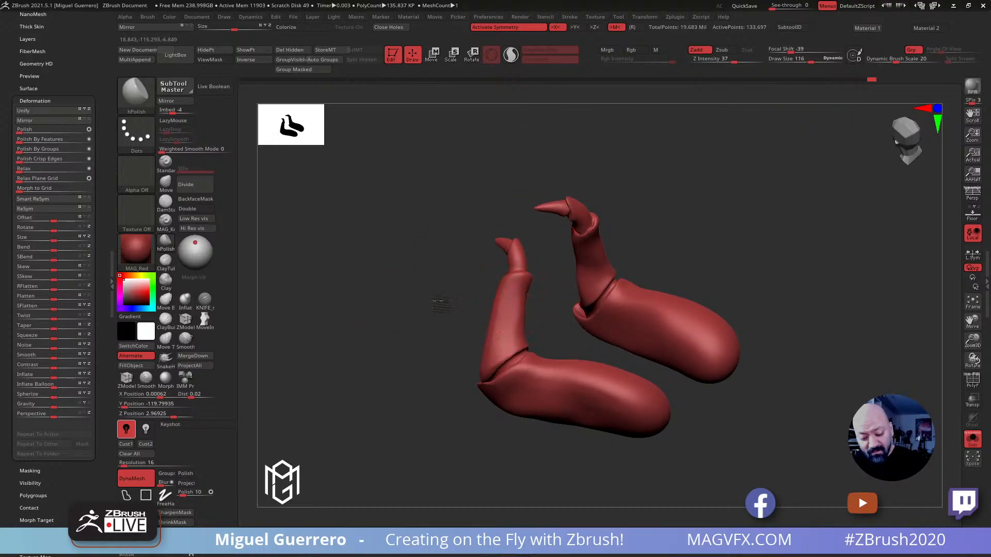
pyautogui.moveTo(438, 298); pyautogui.dragTo(458, 335)
pyautogui.moveTo(403, 359); pyautogui.dragTo(363, 334)
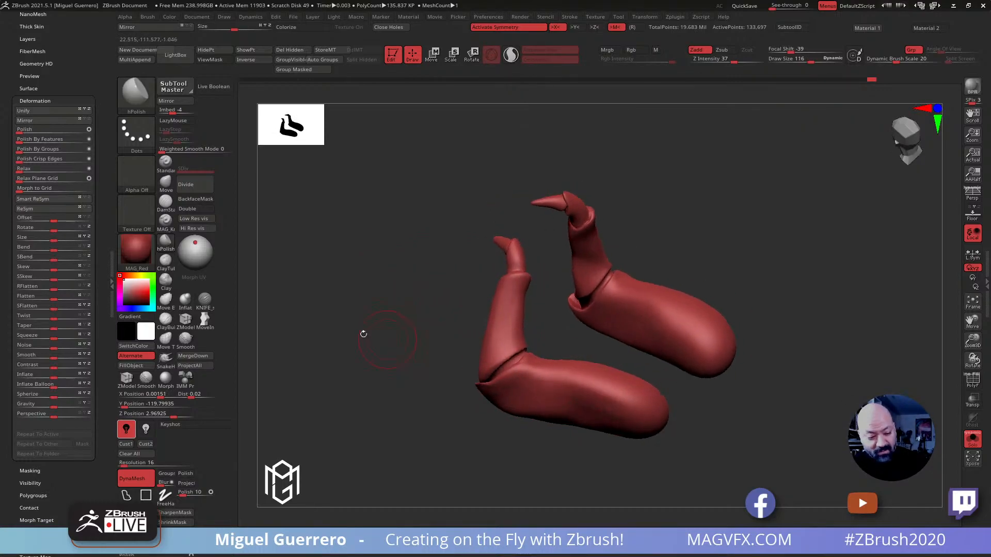
# Carve lengthwise creases along the small arms' segments with the DamStandard brush at draw size 116
pyautogui.click(201, 309)
pyautogui.moveTo(281, 293); pyautogui.dragTo(244, 283)
pyautogui.click(165, 204)
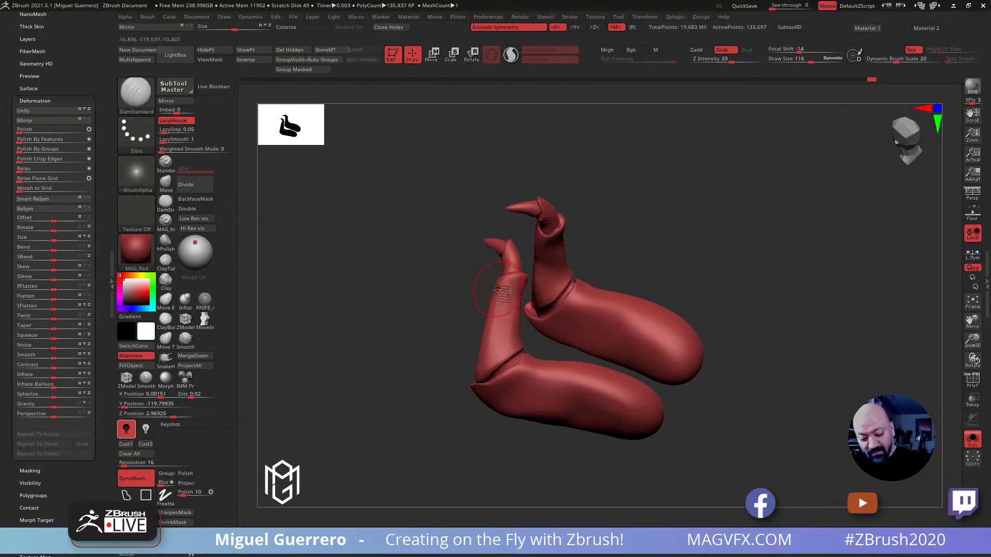
pyautogui.moveTo(422, 342)
pyautogui.mouseDown()
pyautogui.moveTo(506, 391)
pyautogui.moveTo(632, 422)
pyautogui.mouseUp()
pyautogui.moveTo(389, 410)
pyautogui.mouseDown()
pyautogui.moveTo(403, 405)
pyautogui.moveTo(450, 301)
pyautogui.mouseUp()
pyautogui.moveTo(496, 239)
pyautogui.mouseDown()
pyautogui.moveTo(541, 250)
pyautogui.moveTo(491, 240)
pyautogui.moveTo(472, 253)
pyautogui.moveTo(471, 244)
pyautogui.mouseUp()
pyautogui.moveTo(569, 322); pyautogui.dragTo(580, 343)
pyautogui.moveTo(498, 310)
pyautogui.mouseDown()
pyautogui.moveTo(513, 343)
pyautogui.moveTo(472, 313)
pyautogui.moveTo(530, 271)
pyautogui.mouseUp()
pyautogui.moveTo(472, 249)
pyautogui.mouseDown()
pyautogui.moveTo(505, 259)
pyautogui.moveTo(442, 186)
pyautogui.moveTo(442, 316)
pyautogui.moveTo(422, 359)
pyautogui.moveTo(559, 404)
pyautogui.moveTo(535, 386)
pyautogui.mouseUp()
pyautogui.moveTo(478, 358); pyautogui.dragTo(498, 360)
pyautogui.moveTo(503, 316); pyautogui.dragTo(488, 329)
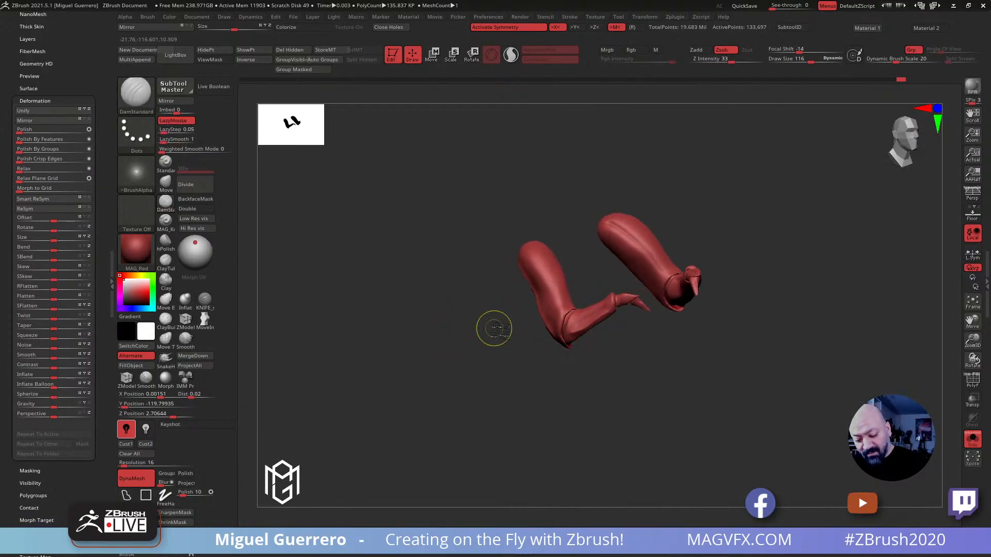
# Add finer DamStandard creases to the small arms at draw size 84 and undo the last stroke
pyautogui.keyDown('ctrl'); pyautogui.moveTo(489, 329); pyautogui.dragTo(493, 364, button='right'); pyautogui.keyUp('ctrl')
pyautogui.moveTo(563, 340)
pyautogui.keyDown('shift'); pyautogui.mouseDown()
pyautogui.moveTo(628, 300)
pyautogui.moveTo(610, 304)
pyautogui.mouseUp(); pyautogui.keyUp('shift')
pyautogui.moveTo(482, 314); pyautogui.dragTo(484, 310)
pyautogui.moveTo(746, 230)
pyautogui.keyDown('shift'); pyautogui.mouseDown()
pyautogui.moveTo(644, 127)
pyautogui.moveTo(712, 191)
pyautogui.moveTo(694, 168)
pyautogui.mouseUp(); pyautogui.keyUp('shift')
pyautogui.moveTo(642, 126)
pyautogui.mouseDown()
pyautogui.moveTo(701, 160)
pyautogui.moveTo(740, 217)
pyautogui.mouseUp()
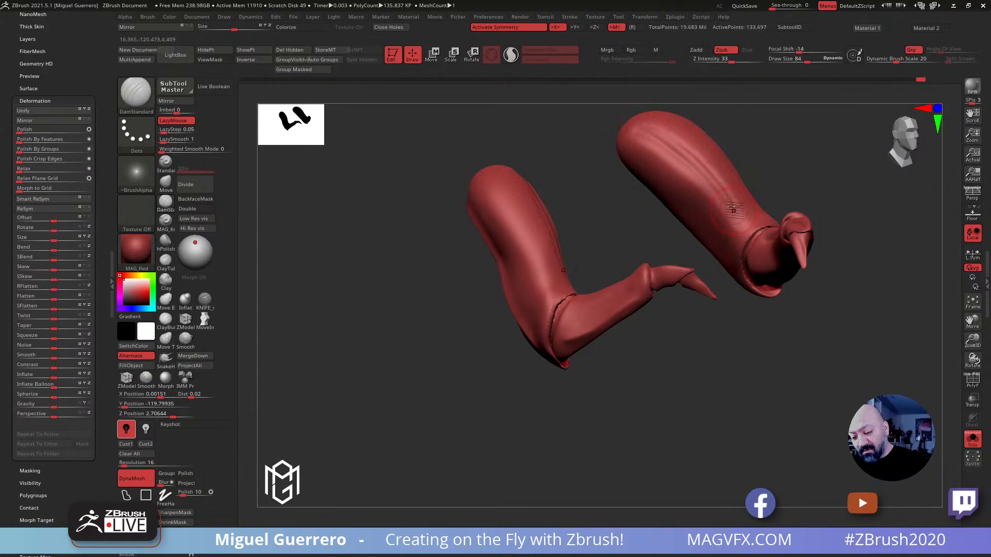
pyautogui.hotkey('ctrl', 'z')
# Try to carve along the upper segments' elbow rims with the DamStandard brush at draw size 88
pyautogui.moveTo(422, 313)
pyautogui.mouseDown()
pyautogui.moveTo(431, 305)
pyautogui.moveTo(415, 317)
pyautogui.moveTo(417, 339)
pyautogui.mouseUp()
pyautogui.keyDown('ctrl'); pyautogui.moveTo(492, 342); pyautogui.dragTo(508, 342); pyautogui.keyUp('ctrl')
pyautogui.keyDown('ctrl'); pyautogui.moveTo(498, 342); pyautogui.dragTo(505, 358, button='right'); pyautogui.keyUp('ctrl')
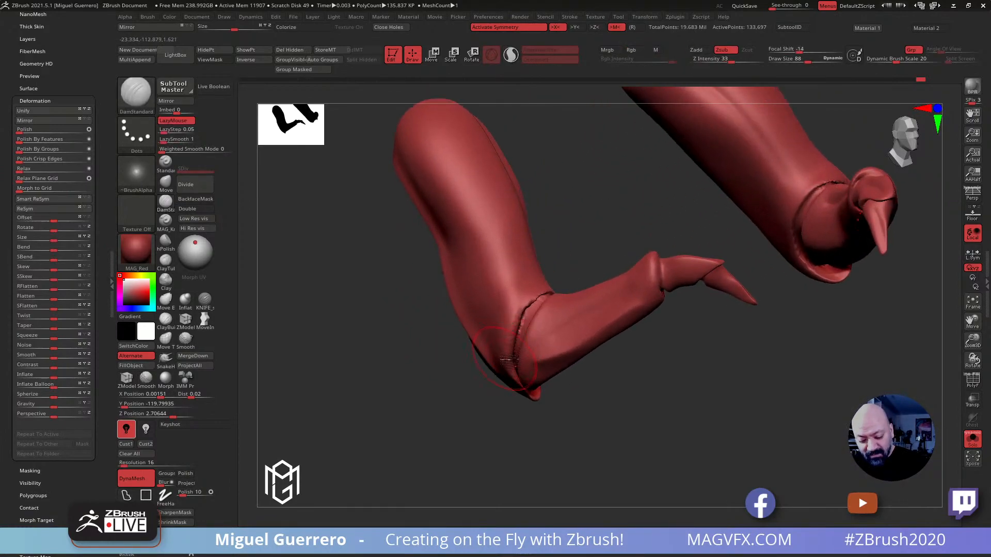
pyautogui.moveTo(511, 357)
pyautogui.mouseDown()
pyautogui.moveTo(525, 315)
pyautogui.moveTo(549, 294)
pyautogui.mouseUp()
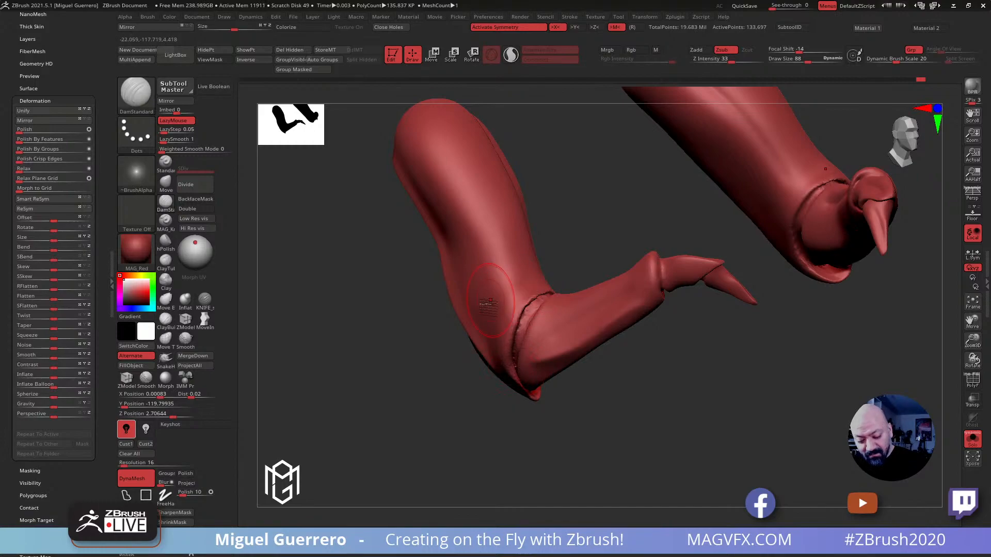
pyautogui.hotkey('ctrl', 'z')
# Try remeshing the small arms with DynaMesh at resolution 40, and undo the remesh
pyautogui.click(130, 463)
pyautogui.write('40')
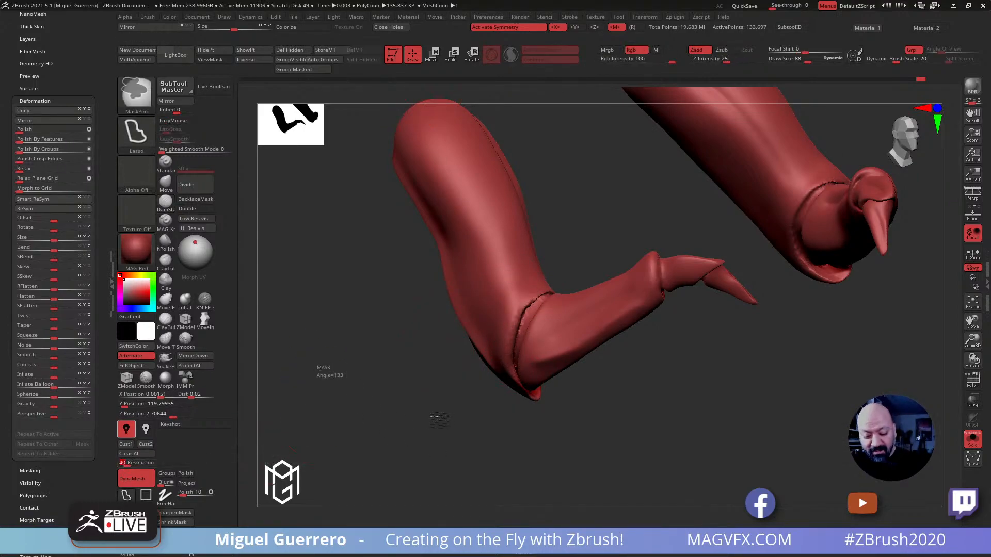
pyautogui.press('Return')
pyautogui.hotkey('ctrl', 'z')
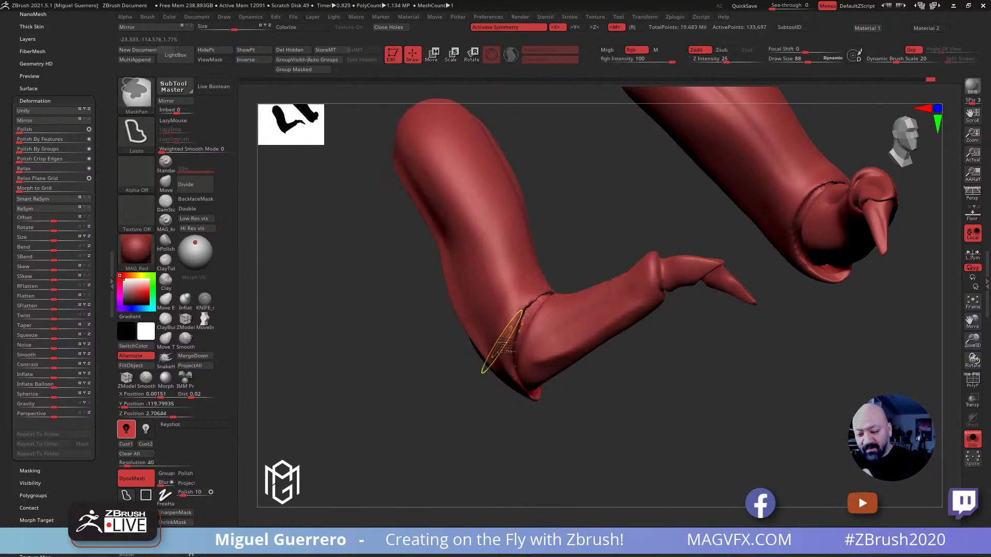
pyautogui.moveTo(388, 371)
pyautogui.mouseDown()
pyautogui.moveTo(398, 364)
pyautogui.moveTo(386, 373)
pyautogui.moveTo(392, 379)
pyautogui.moveTo(400, 358)
pyautogui.mouseUp()
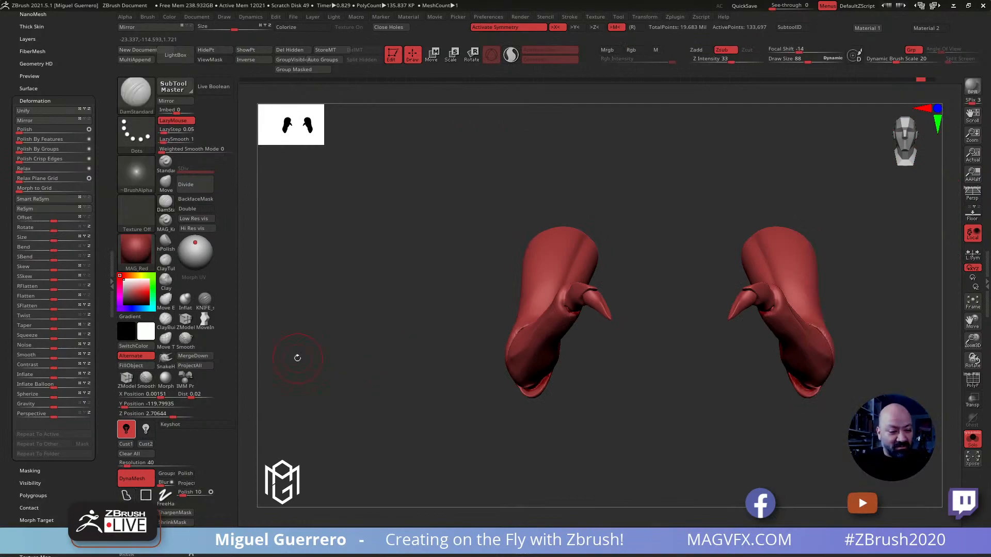
# Duplicate the small arms' subtool
pyautogui.moveTo(88, 77); pyautogui.dragTo(110, 172)
pyautogui.click(25, 176)
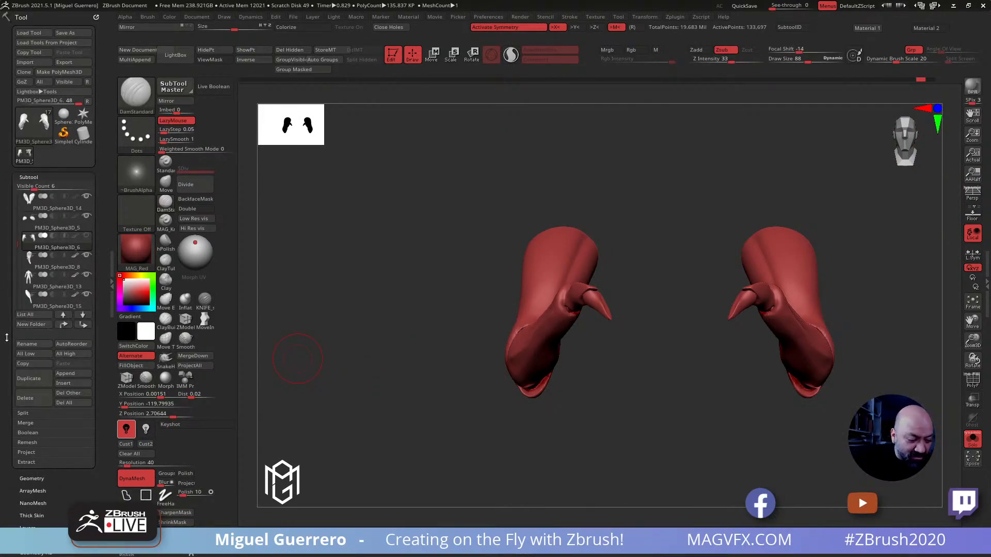
pyautogui.scroll(-2, 6, 338)
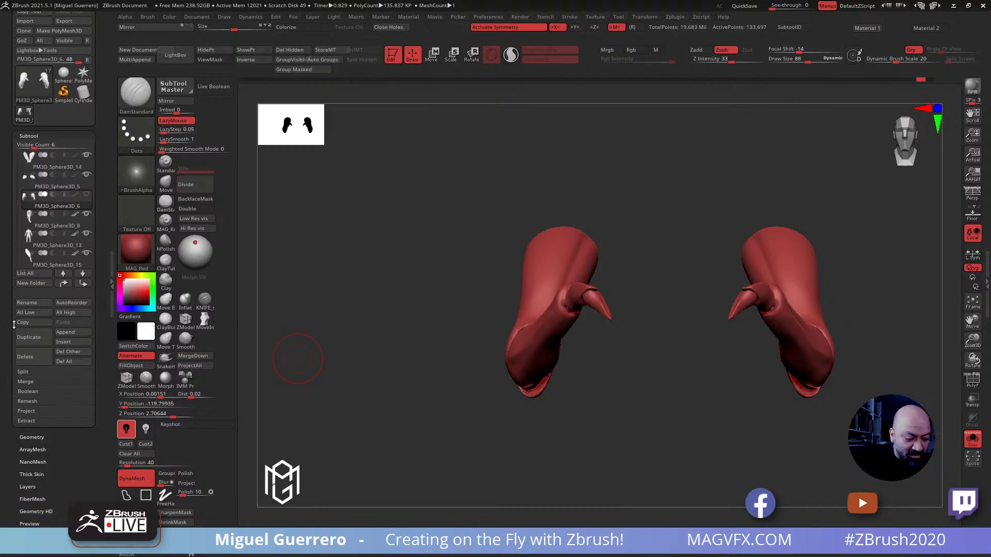
pyautogui.click(29, 337)
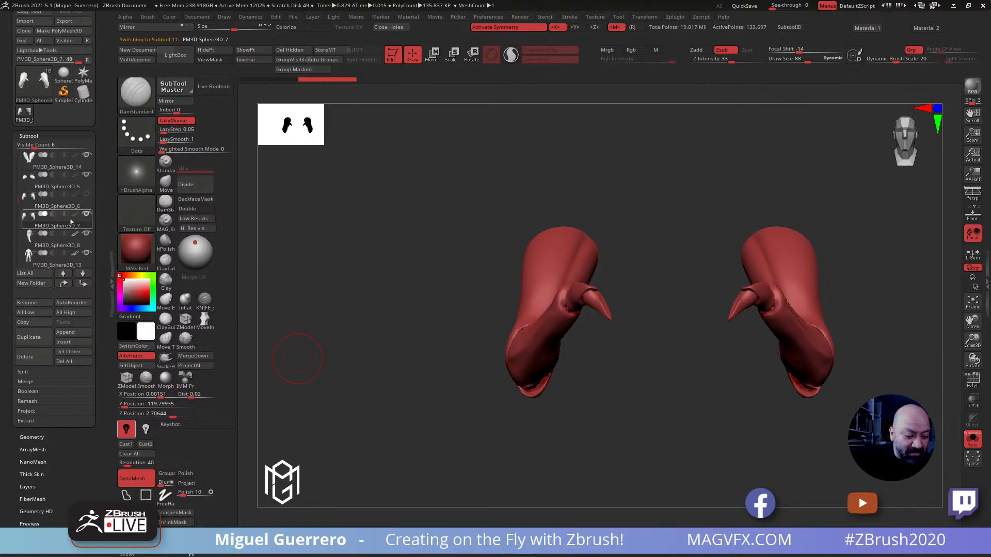
# Remesh the duplicated small arms with ZRemesher at target polygons count 5 with Adapt on
pyautogui.moveTo(12, 453); pyautogui.dragTo(12, 438)
pyautogui.click(30, 422)
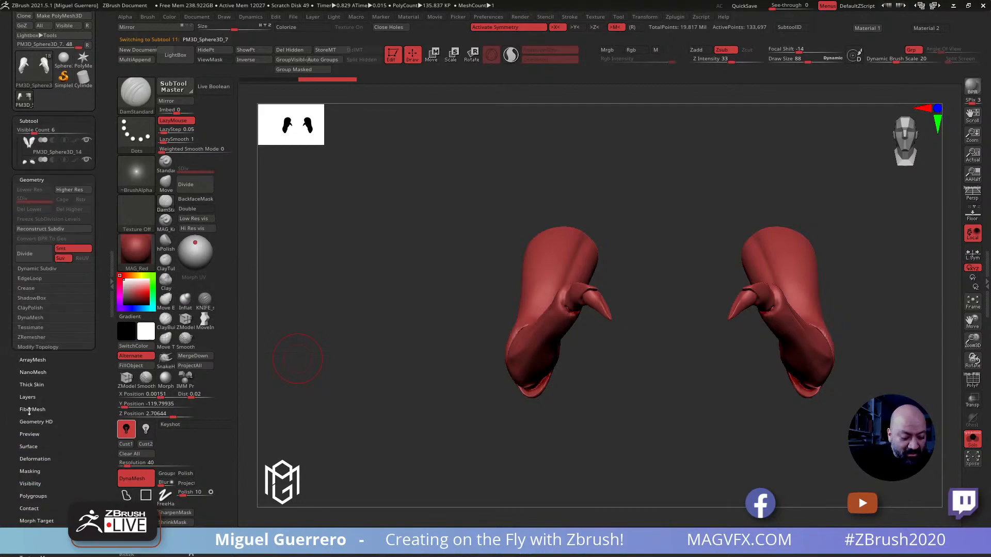
pyautogui.moveTo(79, 360); pyautogui.dragTo(79, 368)
pyautogui.click(16, 299)
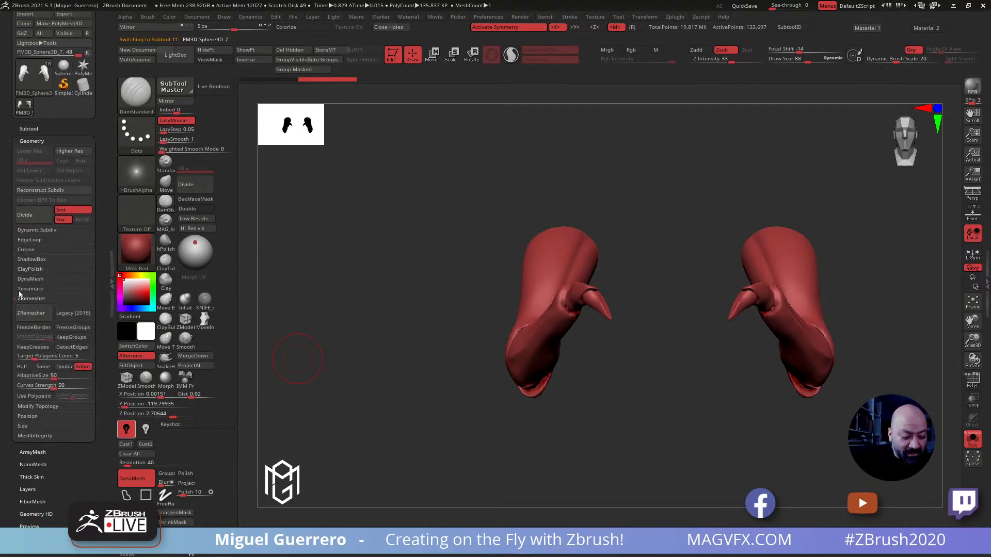
pyautogui.click(38, 310)
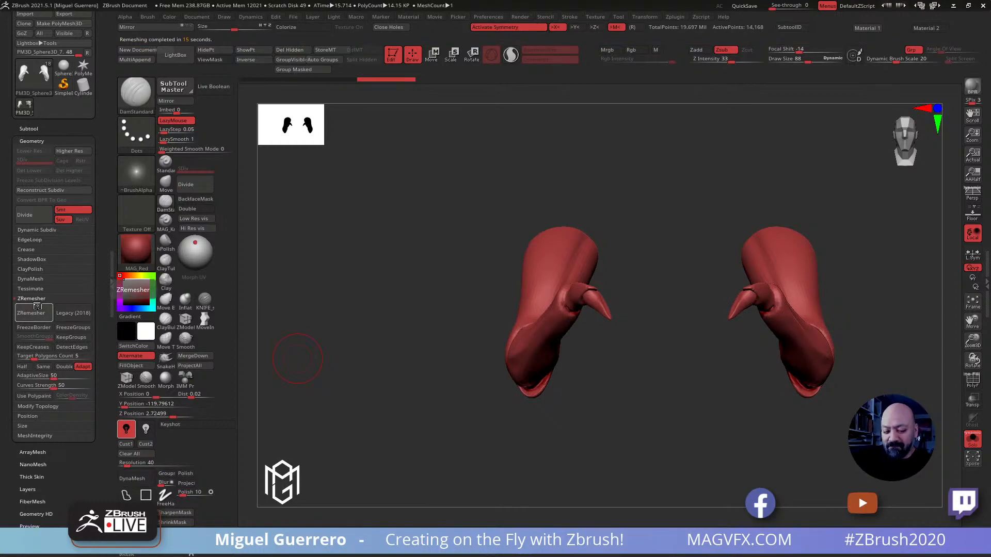
pyautogui.moveTo(405, 366); pyautogui.dragTo(466, 392)
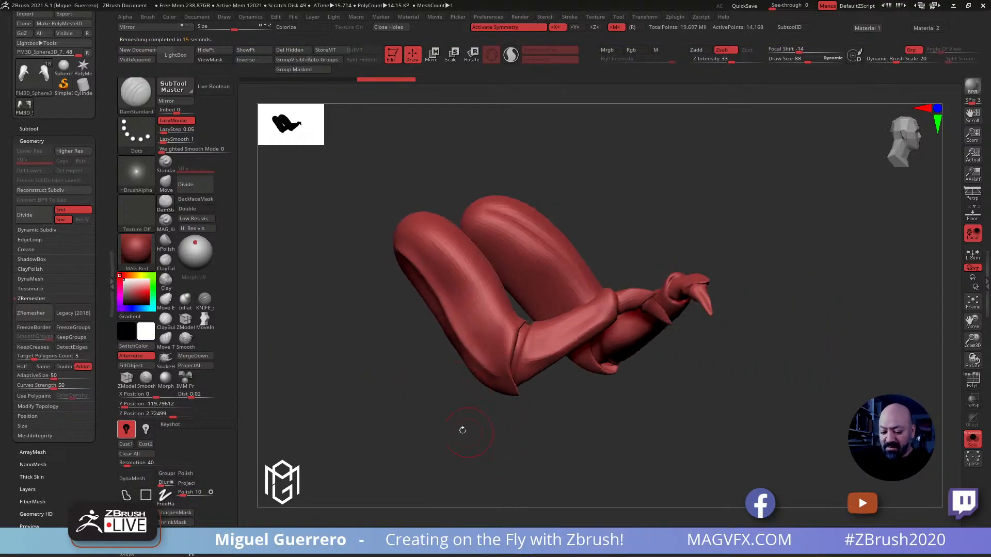
pyautogui.moveTo(468, 431); pyautogui.dragTo(432, 420)
# Bring back the full creature and divide the remeshed small arms to subdivision level 2
pyautogui.click(971, 439)
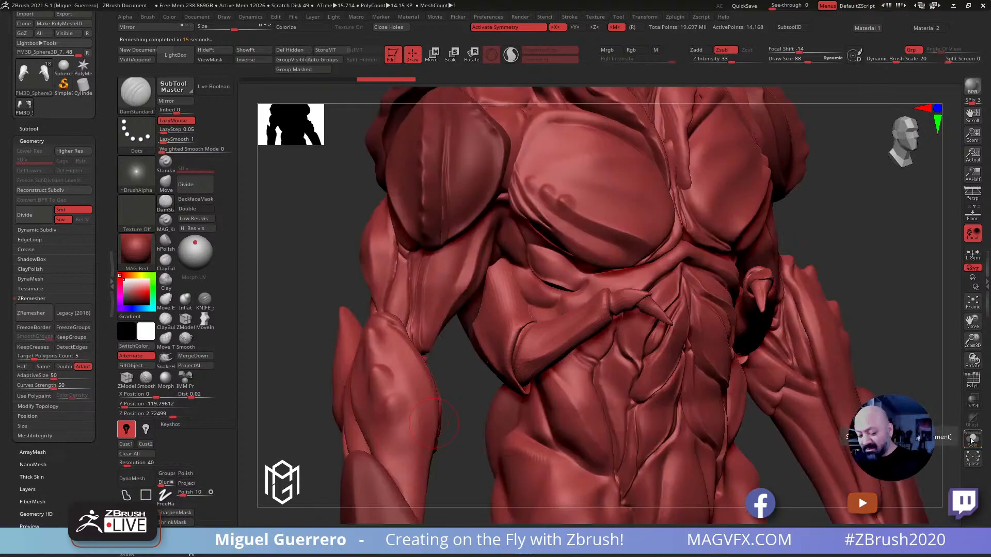
pyautogui.click(29, 128)
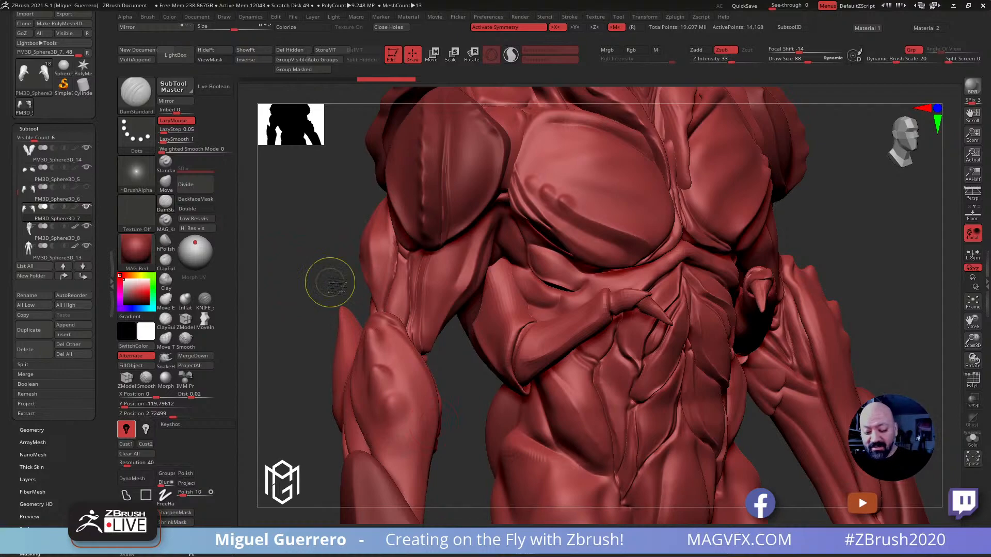
pyautogui.keyDown('alt'); pyautogui.moveTo(327, 281); pyautogui.dragTo(275, 264); pyautogui.keyUp('alt')
pyautogui.click(194, 185)
pyautogui.moveTo(316, 290)
pyautogui.mouseDown(button='right')
pyautogui.moveTo(333, 310)
pyautogui.moveTo(328, 289)
pyautogui.moveTo(309, 281)
pyautogui.moveTo(325, 304)
pyautogui.moveTo(247, 300)
pyautogui.mouseUp(button='right')
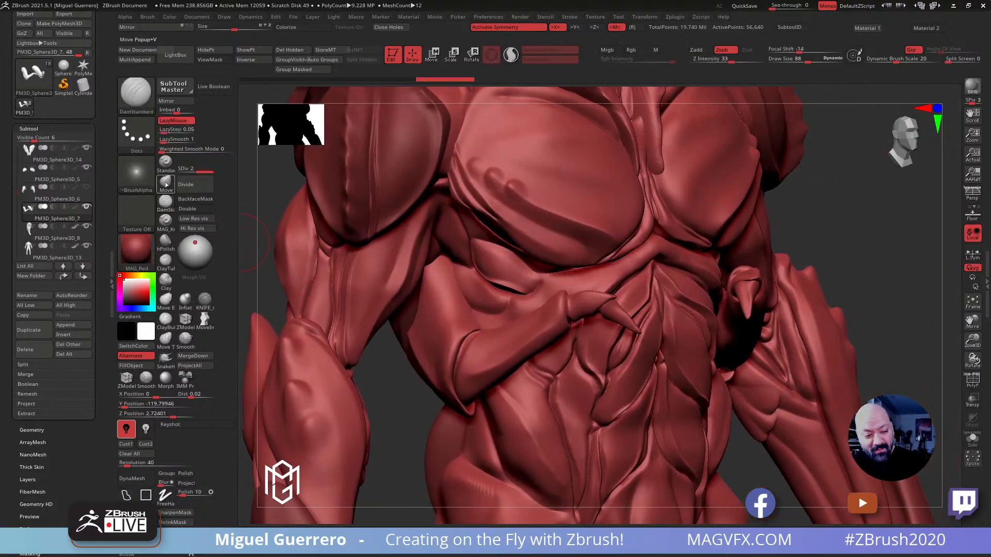
# Nudge the small arm's wrist segment upward with the Move brush at draw size 72, and isolate the arms
pyautogui.click(166, 185)
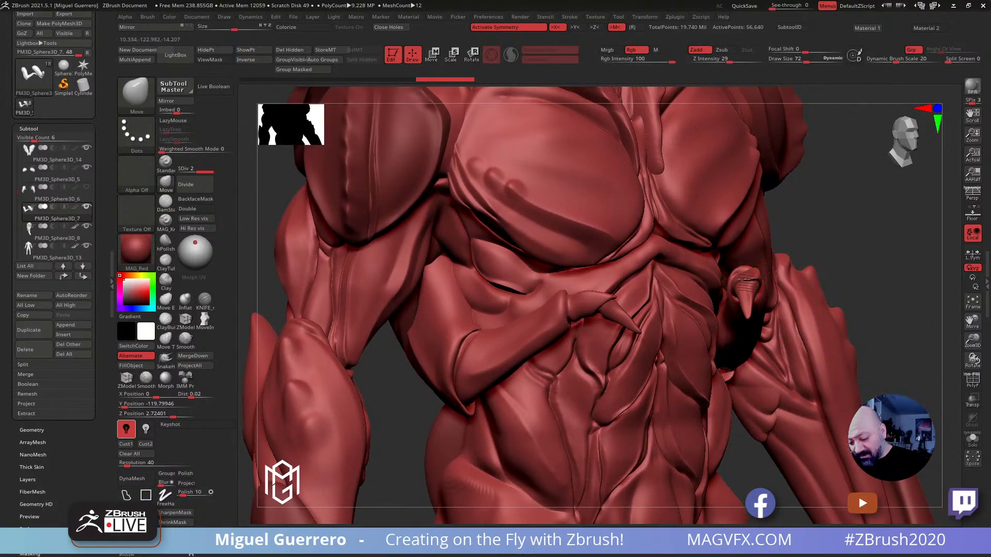
pyautogui.moveTo(746, 278); pyautogui.dragTo(746, 271)
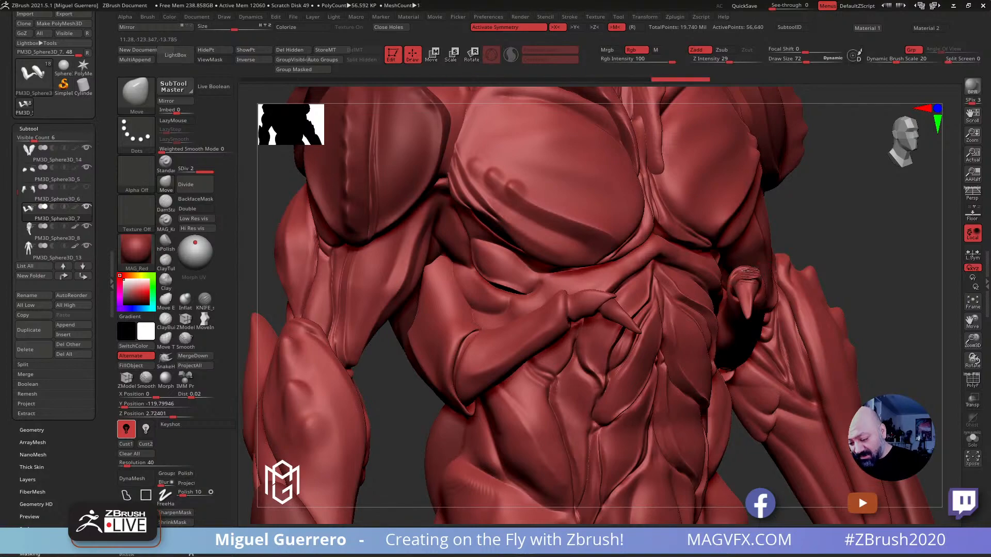
pyautogui.click(972, 438)
pyautogui.moveTo(906, 374); pyautogui.dragTo(911, 330)
# Mask the small arms so that only the short wrist segments before the claws stay editable
pyautogui.moveTo(744, 269); pyautogui.dragTo(722, 281)
pyautogui.hotkey('ctrl', 'h')
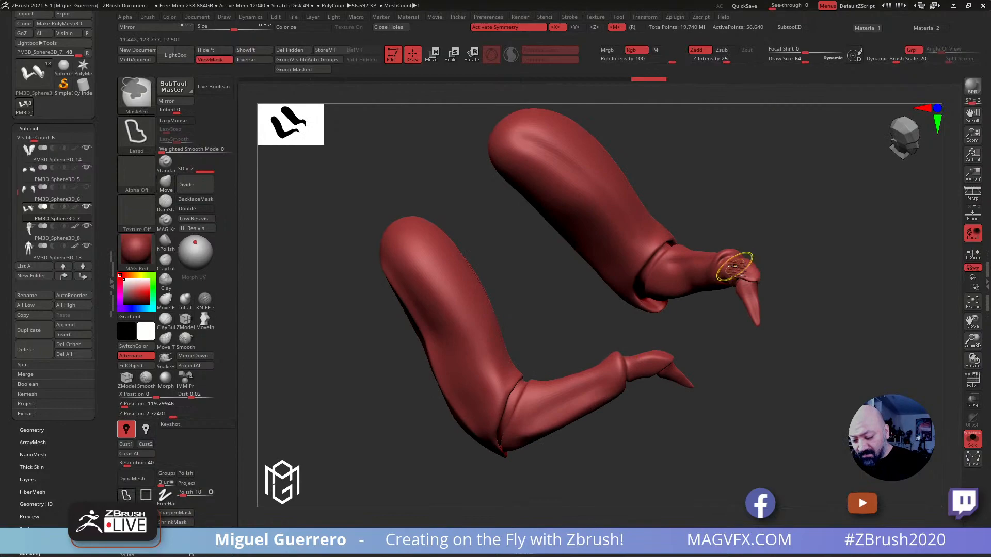
pyautogui.hotkey('ctrl', 'f')
pyautogui.keyDown('ctrl'); pyautogui.click(723, 264); pyautogui.keyUp('ctrl')
pyautogui.moveTo(728, 262)
pyautogui.keyDown('ctrl'); pyautogui.mouseDown()
pyautogui.moveTo(795, 310)
pyautogui.moveTo(817, 352)
pyautogui.moveTo(809, 356)
pyautogui.mouseUp(); pyautogui.keyUp('ctrl')
pyautogui.keyDown('ctrl'); pyautogui.click(763, 265); pyautogui.keyUp('ctrl')
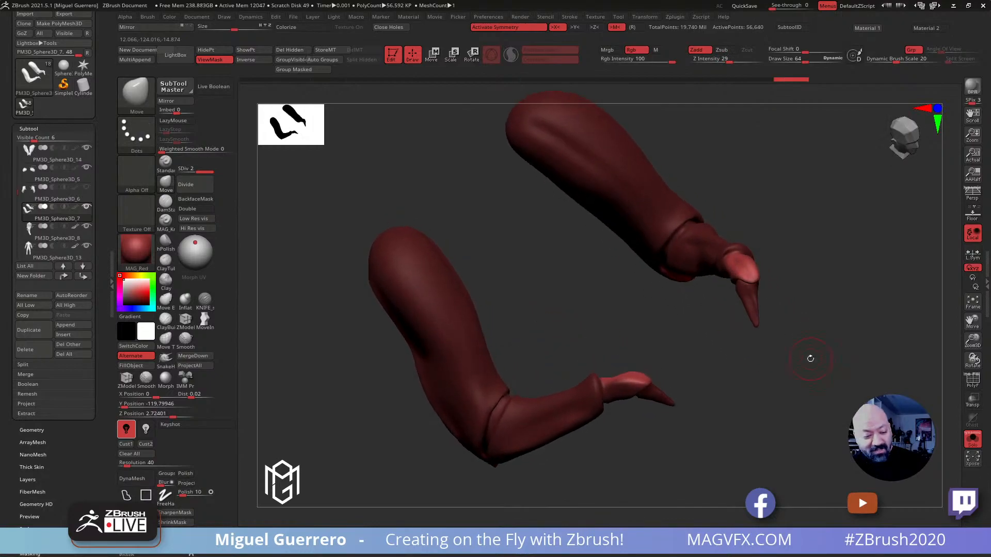
# Swell the unmasked wrist segments with the Inflat brush at draw size 72, and clear the mask
pyautogui.press('b')
pyautogui.press('i')
pyautogui.press('n')
pyautogui.moveTo(537, 248); pyautogui.dragTo(546, 274)
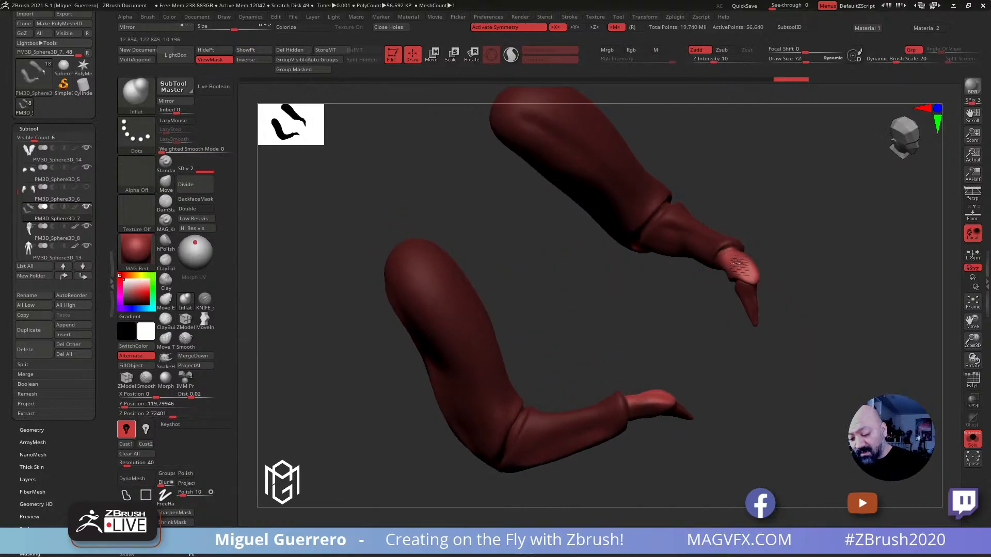
pyautogui.moveTo(683, 290); pyautogui.dragTo(578, 226)
pyautogui.keyDown('ctrl'); pyautogui.moveTo(500, 243); pyautogui.dragTo(509, 255); pyautogui.keyUp('ctrl')
pyautogui.moveTo(509, 255)
pyautogui.keyDown('shift'); pyautogui.mouseDown()
pyautogui.moveTo(528, 346)
pyautogui.moveTo(581, 356)
pyautogui.mouseUp(); pyautogui.keyUp('shift')
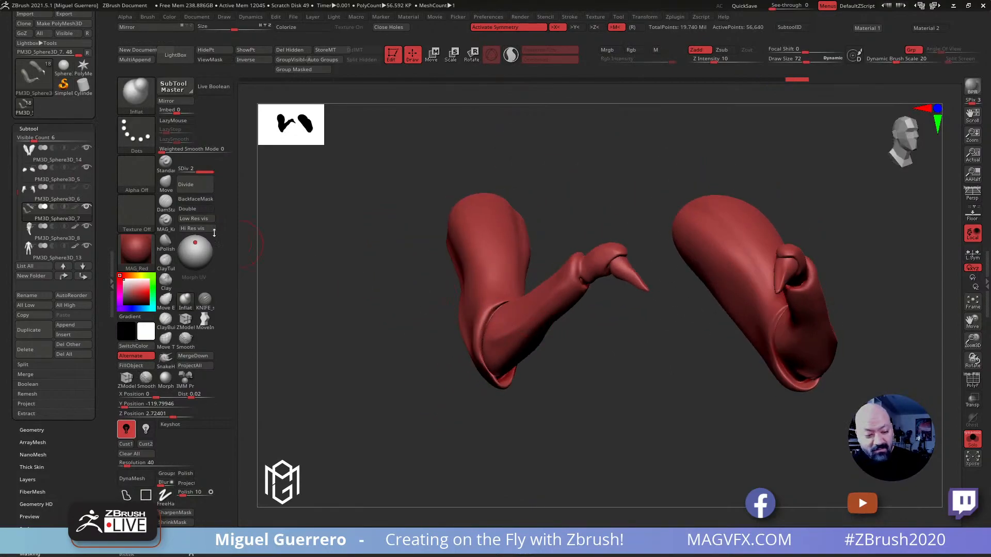
# Protect the upper arms and claws with a mask, bulge the forearm segments with the Move brush at draw size 100, and clear the mask
pyautogui.click(165, 184)
pyautogui.moveTo(342, 270); pyautogui.dragTo(395, 278)
pyautogui.moveTo(611, 339); pyautogui.dragTo(663, 335)
pyautogui.moveTo(679, 284)
pyautogui.mouseDown()
pyautogui.moveTo(681, 260)
pyautogui.moveTo(708, 293)
pyautogui.mouseUp()
pyautogui.moveTo(689, 385); pyautogui.dragTo(743, 387)
pyautogui.moveTo(705, 300)
pyautogui.mouseDown()
pyautogui.moveTo(712, 313)
pyautogui.moveTo(650, 351)
pyautogui.moveTo(692, 287)
pyautogui.moveTo(707, 295)
pyautogui.moveTo(671, 287)
pyautogui.moveTo(699, 287)
pyautogui.moveTo(643, 338)
pyautogui.moveTo(627, 273)
pyautogui.moveTo(652, 262)
pyautogui.moveTo(660, 234)
pyautogui.mouseUp()
pyautogui.keyDown('alt'); pyautogui.moveTo(587, 237); pyautogui.dragTo(616, 293); pyautogui.keyUp('alt')
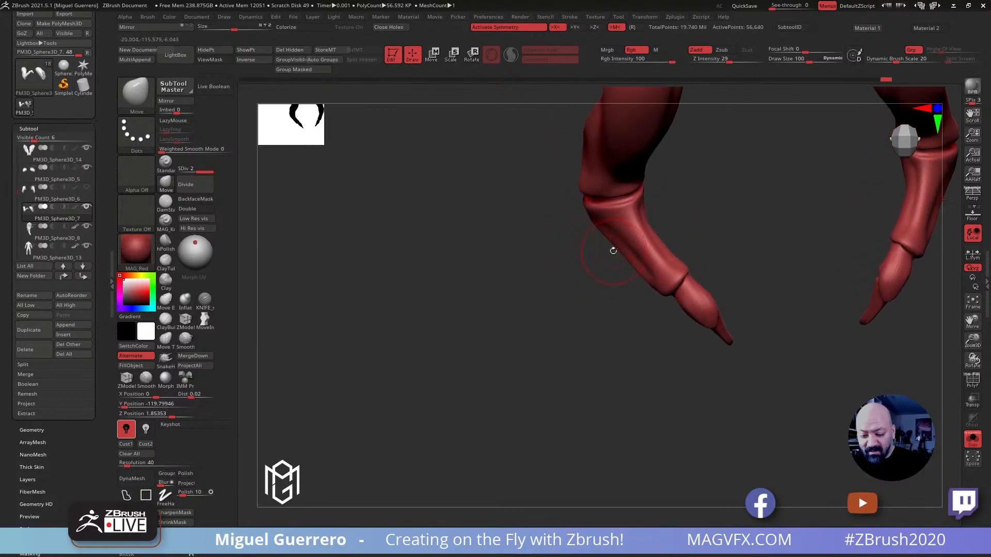
pyautogui.moveTo(600, 237); pyautogui.dragTo(621, 268)
pyautogui.moveTo(645, 234); pyautogui.dragTo(649, 224)
pyautogui.moveTo(539, 191); pyautogui.dragTo(530, 222)
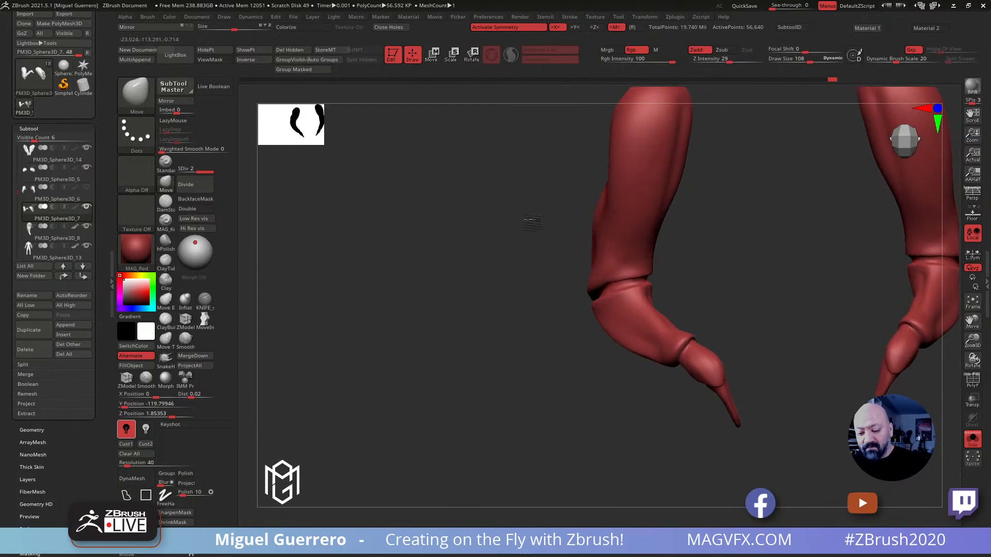
# Reshape the lower end of the upper arm segments around the elbow with the Move brush
pyautogui.moveTo(664, 217); pyautogui.dragTo(658, 218)
pyautogui.moveTo(538, 231); pyautogui.dragTo(499, 240, button='right')
pyautogui.keyDown('ctrl'); pyautogui.moveTo(500, 240); pyautogui.dragTo(546, 294, button='right'); pyautogui.keyUp('ctrl')
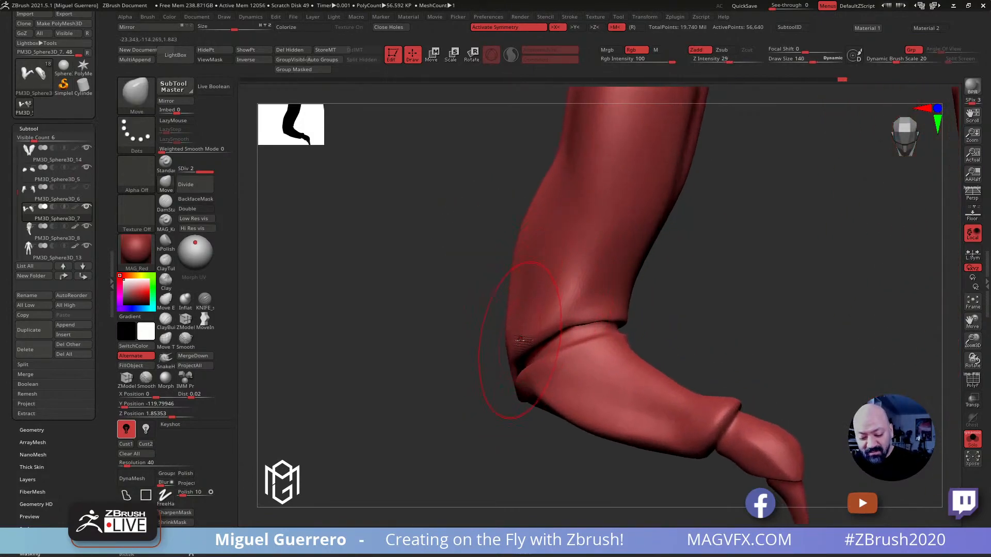
pyautogui.click(972, 381)
pyautogui.click(969, 385)
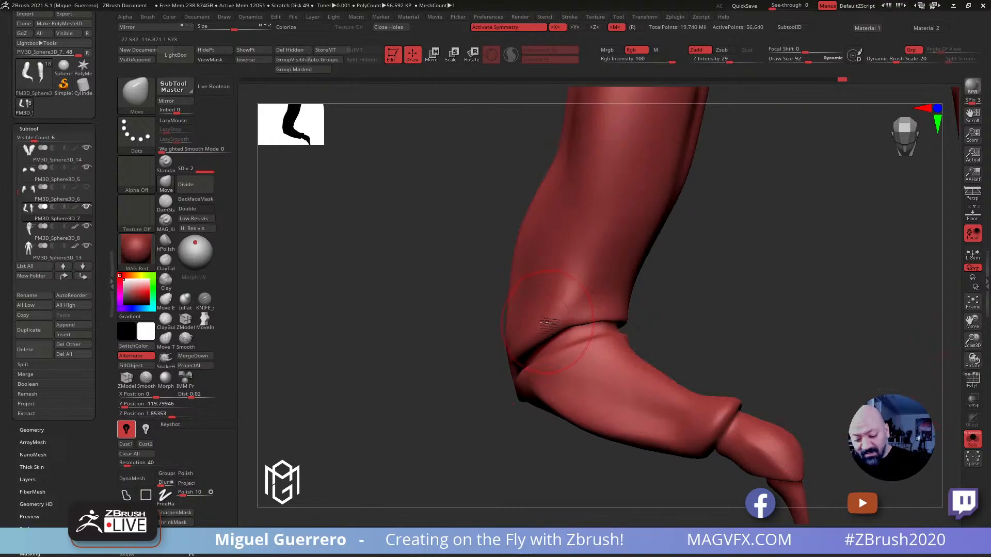
# Try cutting along the upper arm's elbow rim with the KNIFE brush, and undo the stroke
pyautogui.click(202, 301)
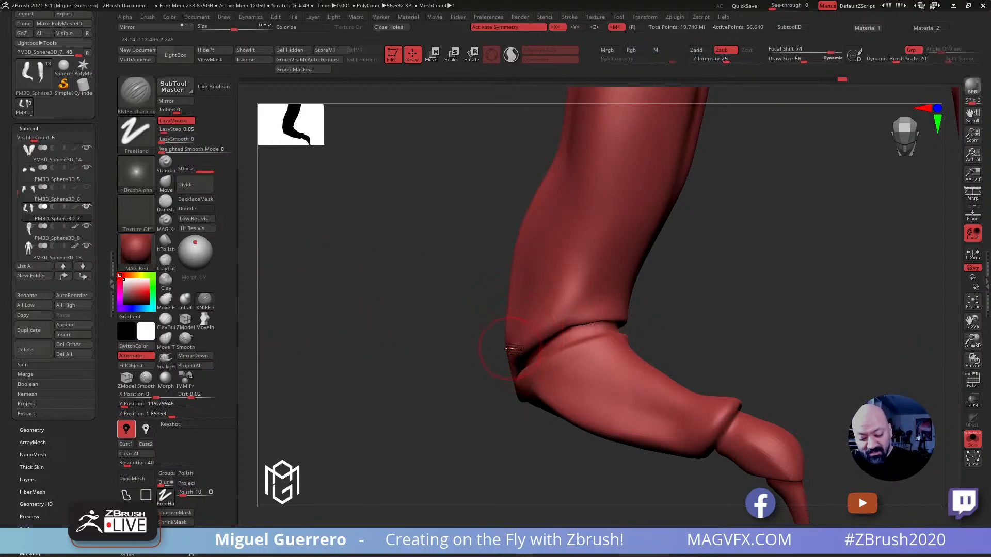
pyautogui.moveTo(518, 348)
pyautogui.mouseDown()
pyautogui.moveTo(551, 325)
pyautogui.moveTo(625, 313)
pyautogui.mouseUp()
pyautogui.moveTo(471, 273); pyautogui.dragTo(443, 272)
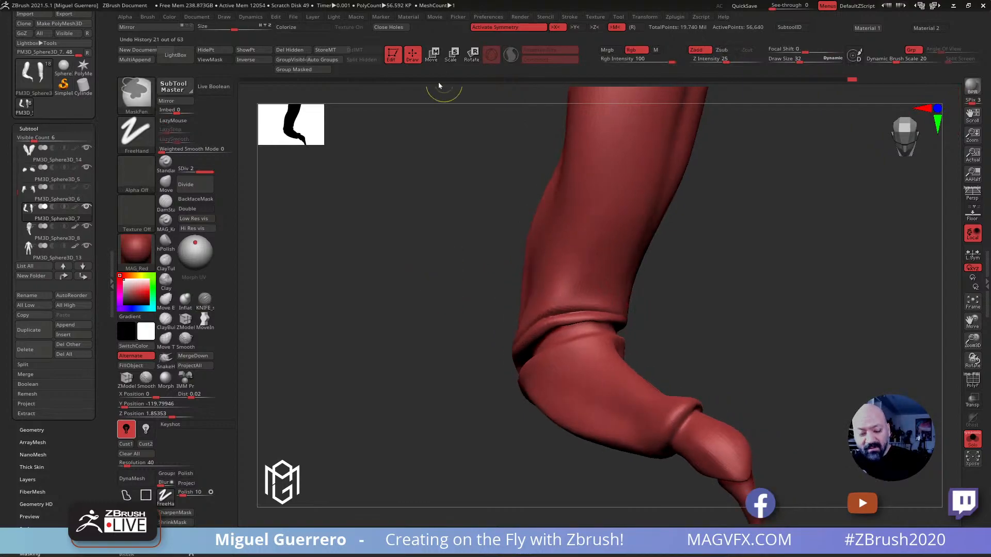
pyautogui.hotkey('ctrl', 'z')
# Build a raised rim around the upper arm segments' elbow openings with the Inflat brush at draw size 32
pyautogui.click(185, 301)
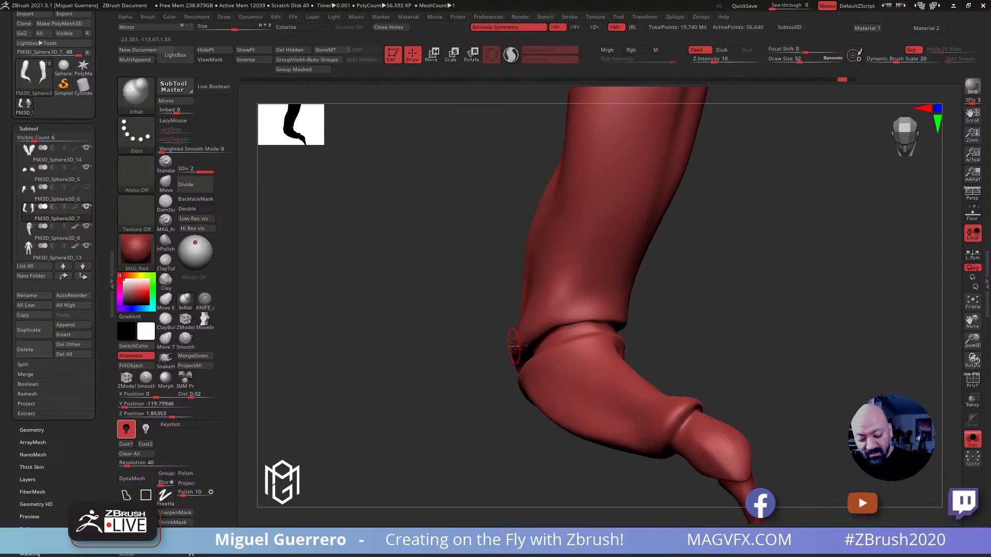
pyautogui.moveTo(541, 326); pyautogui.dragTo(621, 315)
pyautogui.moveTo(717, 333); pyautogui.dragTo(598, 335)
pyautogui.moveTo(506, 309)
pyautogui.mouseDown()
pyautogui.moveTo(545, 313)
pyautogui.moveTo(592, 347)
pyautogui.mouseUp()
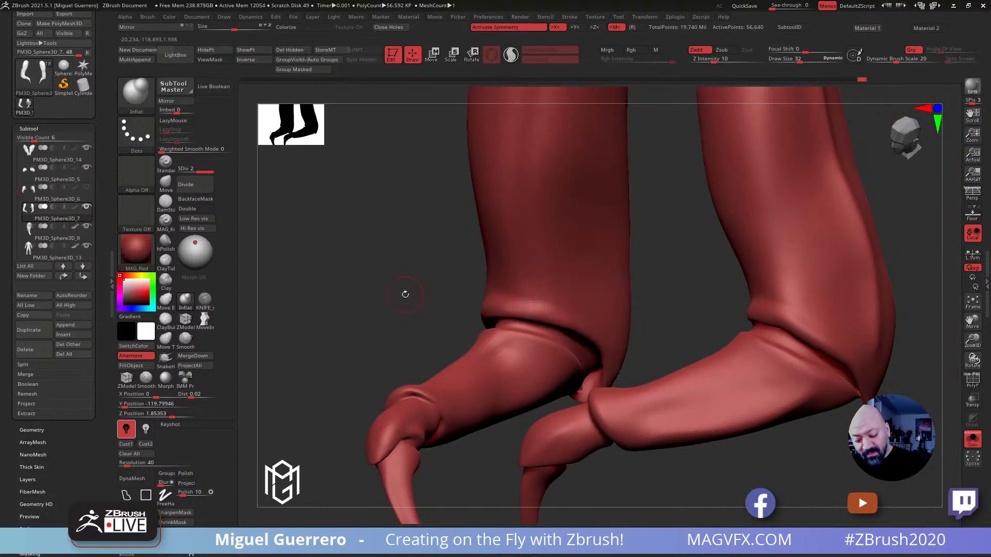
pyautogui.moveTo(405, 292); pyautogui.dragTo(437, 296)
pyautogui.moveTo(492, 312); pyautogui.dragTo(606, 361)
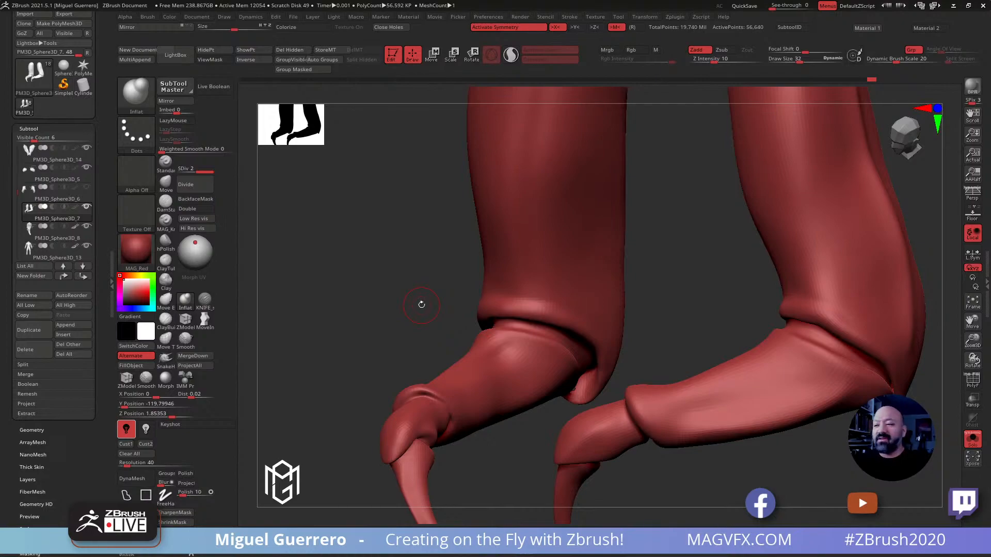
# Show the full creature and shift the small arms slightly against the ribcage with the Move gizmo
pyautogui.moveTo(421, 305); pyautogui.dragTo(399, 264)
pyautogui.click(969, 435)
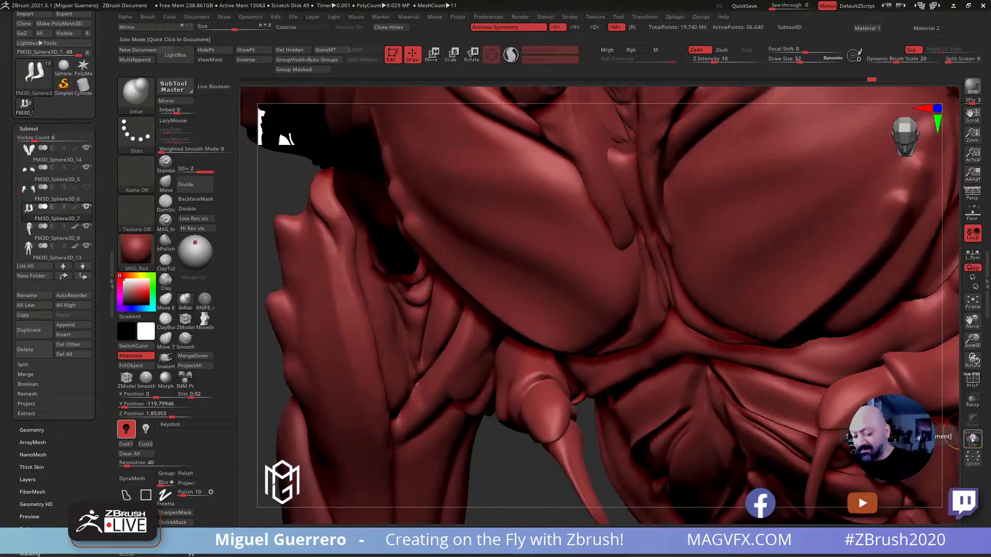
pyautogui.keyDown('ctrl'); pyautogui.moveTo(413, 350); pyautogui.dragTo(372, 289, button='right'); pyautogui.keyUp('ctrl')
pyautogui.moveTo(372, 289); pyautogui.dragTo(428, 207)
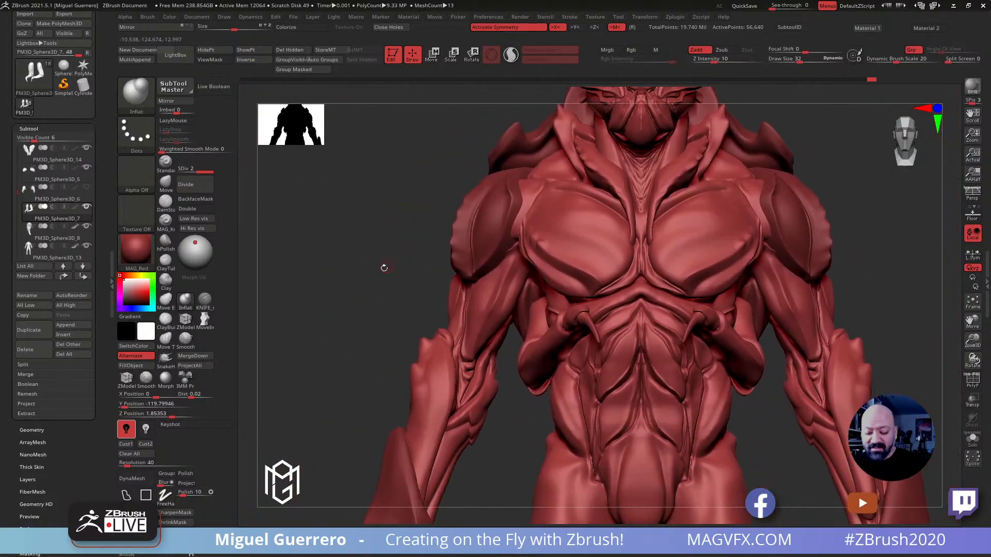
pyautogui.moveTo(385, 265); pyautogui.dragTo(423, 253)
pyautogui.keyDown('alt'); pyautogui.moveTo(310, 284); pyautogui.dragTo(333, 245); pyautogui.keyUp('alt')
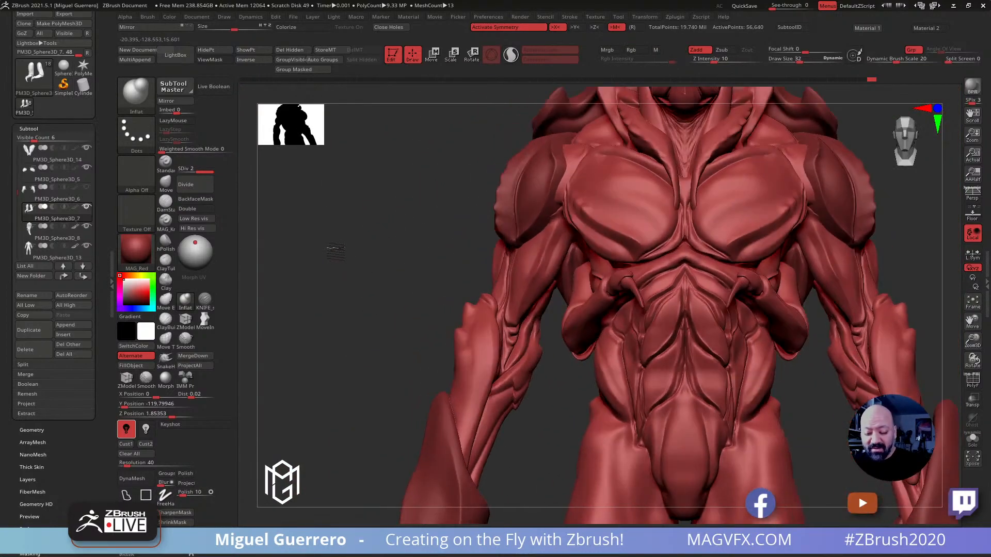
pyautogui.click(433, 54)
pyautogui.keyDown('alt'); pyautogui.moveTo(411, 189); pyautogui.dragTo(375, 174); pyautogui.keyUp('alt')
pyautogui.moveTo(707, 273); pyautogui.dragTo(713, 270)
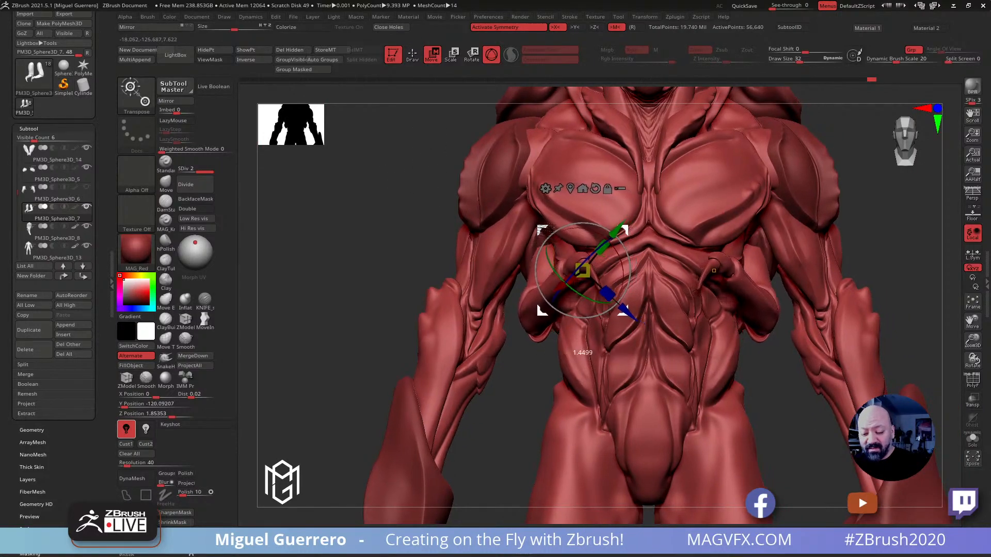
pyautogui.moveTo(546, 230); pyautogui.dragTo(545, 232)
pyautogui.moveTo(374, 246)
pyautogui.mouseDown()
pyautogui.moveTo(398, 240)
pyautogui.moveTo(445, 256)
pyautogui.moveTo(392, 246)
pyautogui.moveTo(355, 252)
pyautogui.moveTo(383, 192)
pyautogui.mouseUp()
# Return to draw mode and duplicate the refined small arms as a second pair
pyautogui.click(412, 54)
pyautogui.moveTo(398, 250)
pyautogui.mouseDown()
pyautogui.moveTo(376, 261)
pyautogui.moveTo(394, 263)
pyautogui.mouseUp()
pyautogui.keyDown('ctrl'); pyautogui.moveTo(389, 260); pyautogui.dragTo(400, 283, button='right'); pyautogui.keyUp('ctrl')
pyautogui.keyDown('shift'); pyautogui.moveTo(400, 284); pyautogui.dragTo(401, 312); pyautogui.keyUp('shift')
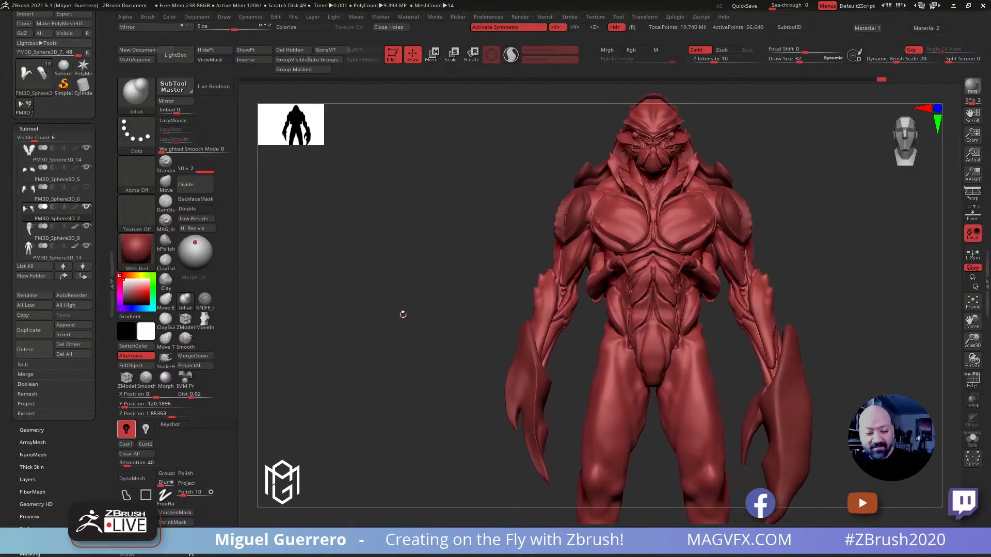
pyautogui.click(63, 314)
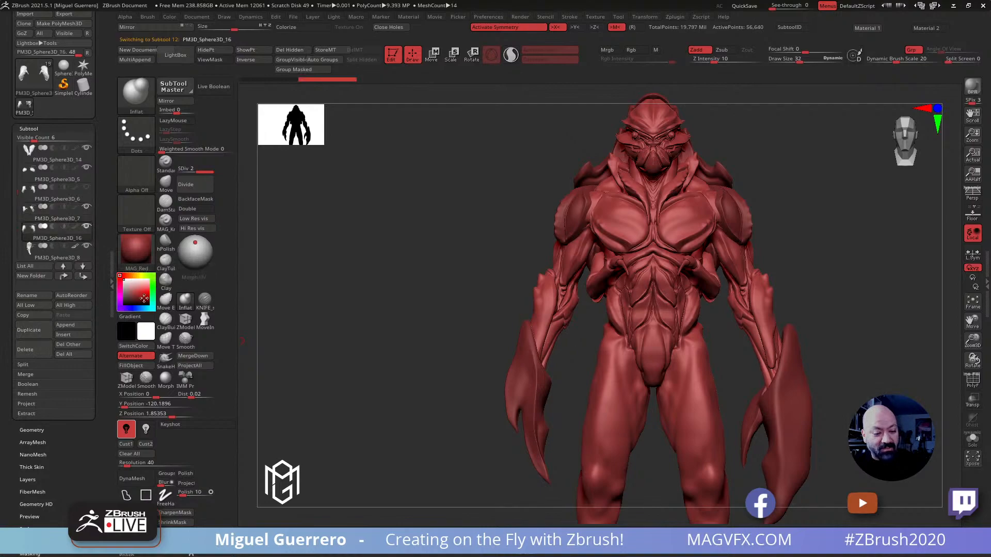
# Lower the second pair of small arms beneath the first pair with the Move gizmo
pyautogui.click(433, 55)
pyautogui.keyDown('ctrl'); pyautogui.moveTo(580, 227); pyautogui.dragTo(571, 345); pyautogui.keyUp('ctrl')
pyautogui.moveTo(557, 341); pyautogui.dragTo(650, 330, button='right')
pyautogui.moveTo(664, 313); pyautogui.dragTo(670, 344)
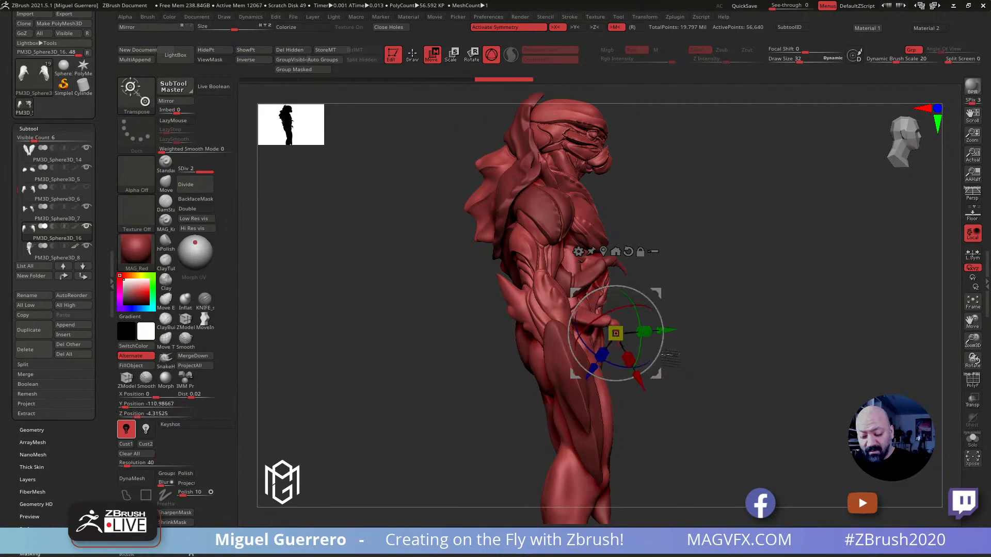
# Refine the second arm pair's placement against the abdomen, and undo the last change
pyautogui.moveTo(576, 297); pyautogui.dragTo(573, 328)
pyautogui.moveTo(442, 308); pyautogui.dragTo(381, 315)
pyautogui.keyDown('alt'); pyautogui.moveTo(438, 329); pyautogui.dragTo(393, 325); pyautogui.keyUp('alt')
pyautogui.moveTo(512, 305); pyautogui.dragTo(513, 314)
pyautogui.moveTo(422, 293); pyautogui.dragTo(365, 294)
pyautogui.moveTo(722, 373); pyautogui.dragTo(451, 272)
pyautogui.hotkey('ctrl', 'z')
# Isolate the second pair of small arms and lasso-mask their forearms, wrists and claws up to the elbow
pyautogui.click(971, 440)
pyautogui.moveTo(878, 408); pyautogui.dragTo(550, 296)
pyautogui.press('q')
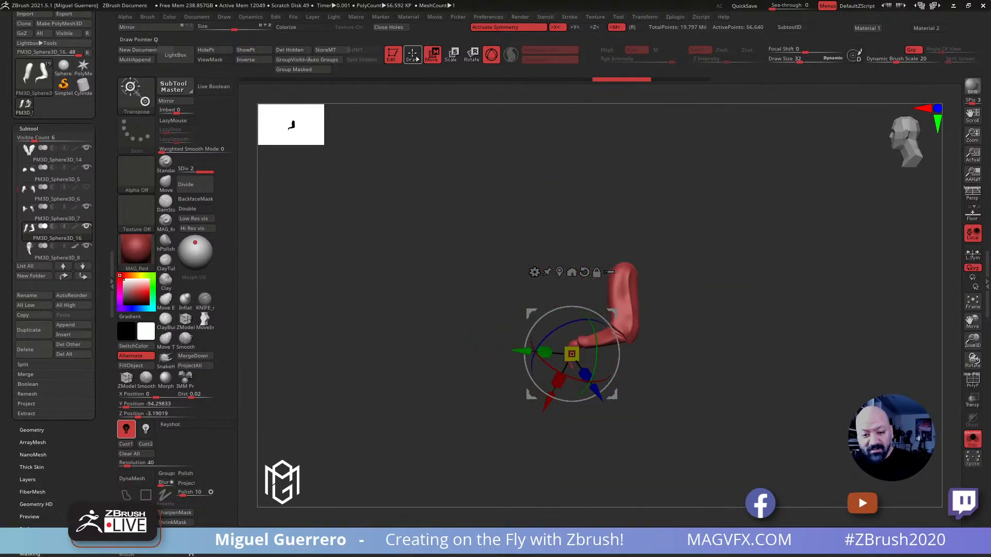
pyautogui.moveTo(549, 337)
pyautogui.keyDown('ctrl'); pyautogui.mouseDown()
pyautogui.moveTo(577, 393)
pyautogui.moveTo(594, 390)
pyautogui.mouseUp(); pyautogui.keyUp('ctrl')
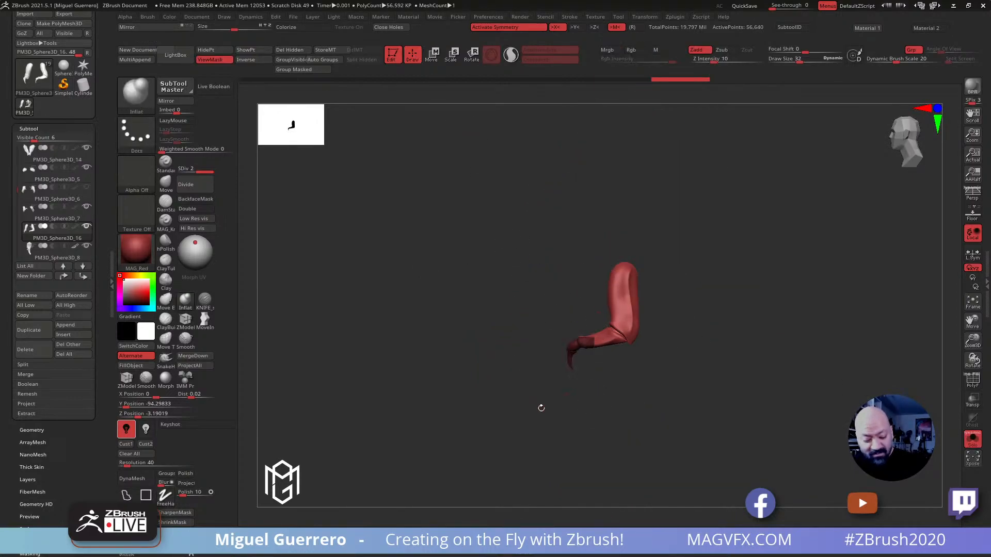
pyautogui.keyDown('ctrl'); pyautogui.click(127, 495); pyautogui.keyUp('ctrl')
pyautogui.moveTo(542, 333)
pyautogui.keyDown('ctrl'); pyautogui.mouseDown()
pyautogui.moveTo(536, 363)
pyautogui.moveTo(627, 369)
pyautogui.moveTo(635, 339)
pyautogui.moveTo(605, 314)
pyautogui.mouseUp(); pyautogui.keyUp('ctrl')
pyautogui.press('f')
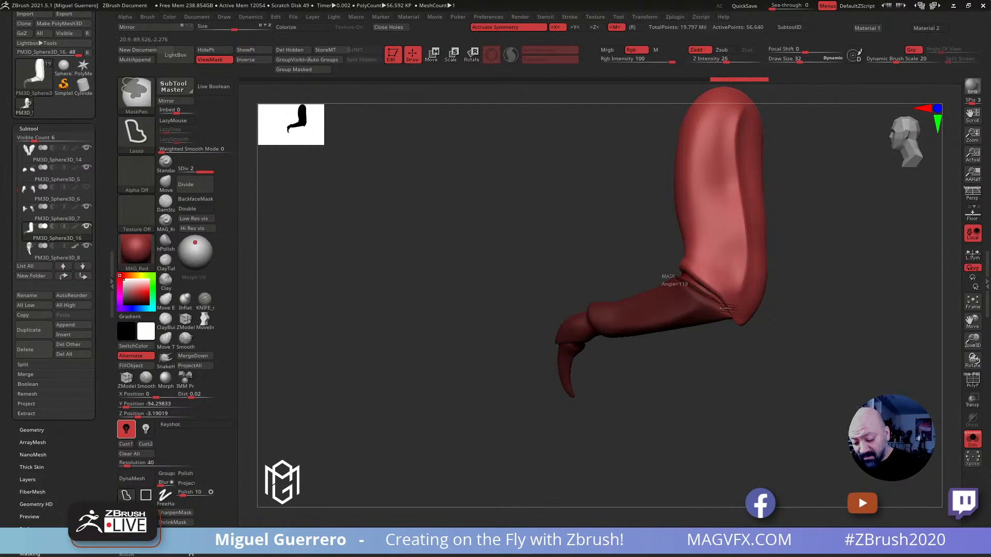
pyautogui.moveTo(737, 321)
pyautogui.keyDown('ctrl'); pyautogui.mouseDown()
pyautogui.moveTo(702, 379)
pyautogui.moveTo(629, 299)
pyautogui.mouseUp(); pyautogui.keyUp('ctrl')
pyautogui.moveTo(465, 352); pyautogui.dragTo(546, 355)
pyautogui.moveTo(628, 390); pyautogui.dragTo(654, 402)
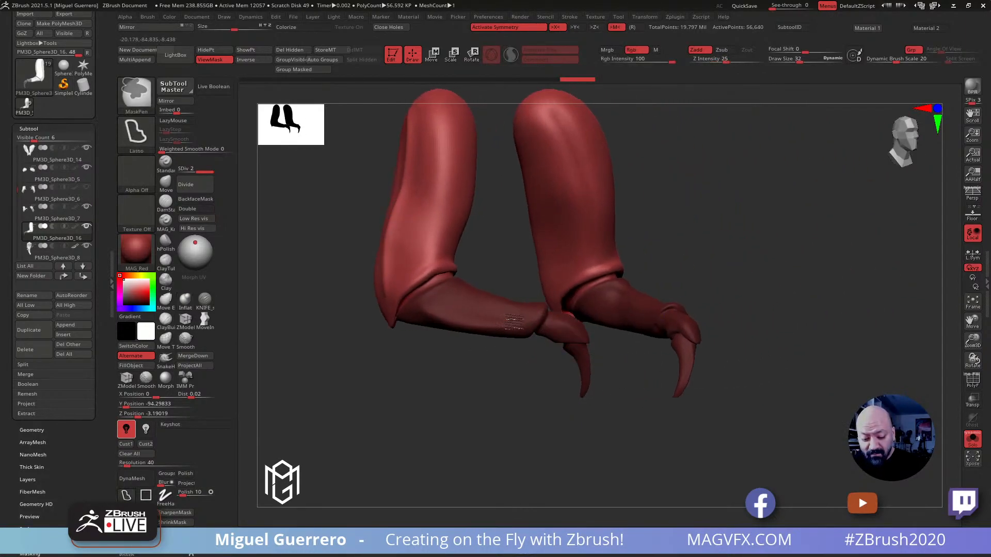
pyautogui.moveTo(714, 411)
pyautogui.mouseDown()
pyautogui.moveTo(654, 402)
pyautogui.moveTo(663, 353)
pyautogui.moveTo(621, 356)
pyautogui.moveTo(445, 274)
pyautogui.moveTo(438, 294)
pyautogui.moveTo(411, 270)
pyautogui.moveTo(498, 217)
pyautogui.mouseUp()
# Place the Move gizmo's pivot at the elbow of the isolated second arm pair, and show the whole creature again
pyautogui.click(166, 181)
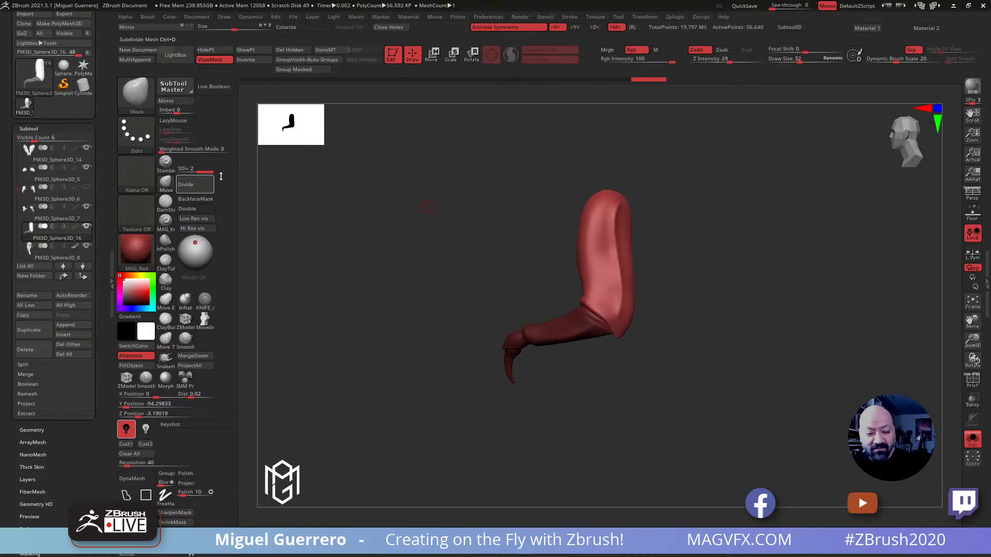
pyautogui.click(433, 53)
pyautogui.click(601, 312)
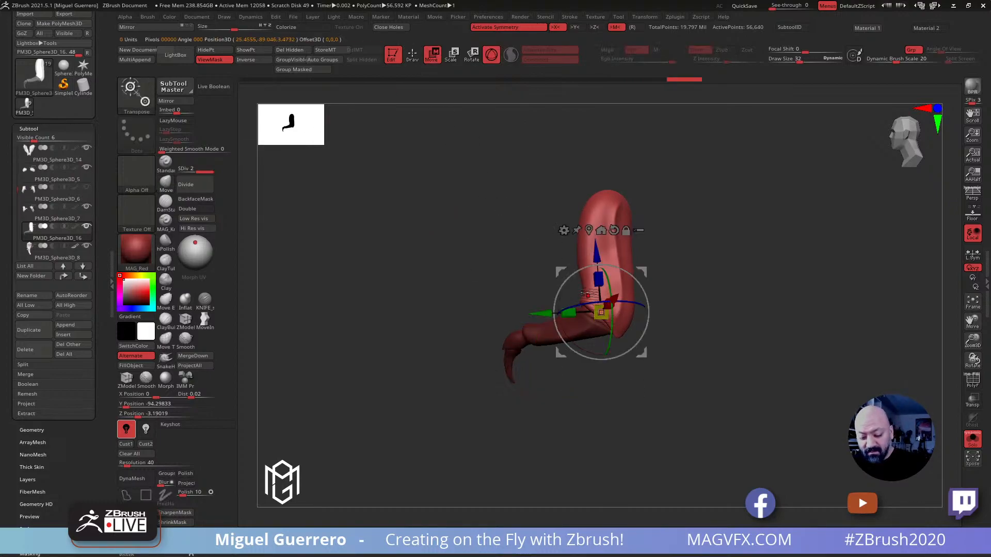
pyautogui.moveTo(601, 312); pyautogui.dragTo(610, 309)
pyautogui.moveTo(462, 259); pyautogui.dragTo(560, 267)
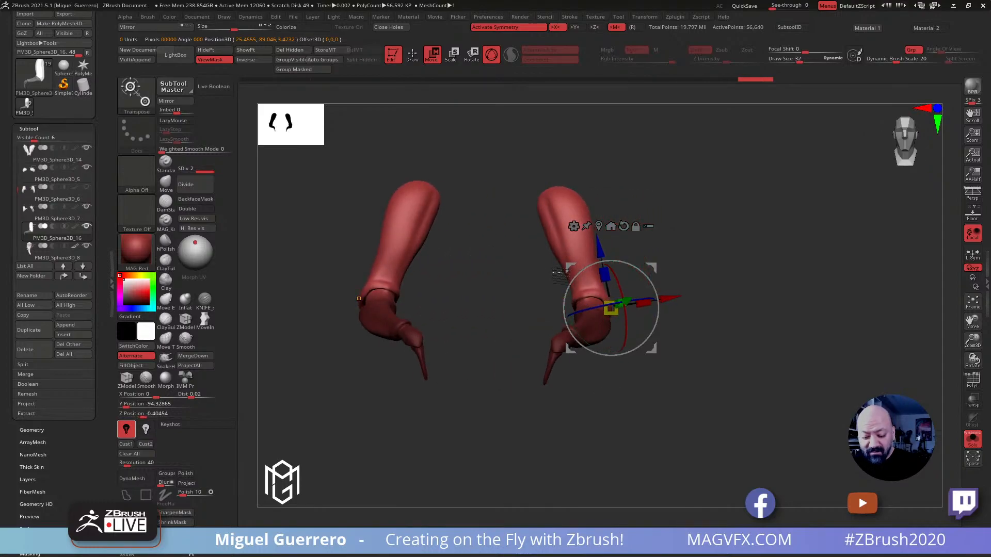
pyautogui.moveTo(711, 412); pyautogui.dragTo(707, 397)
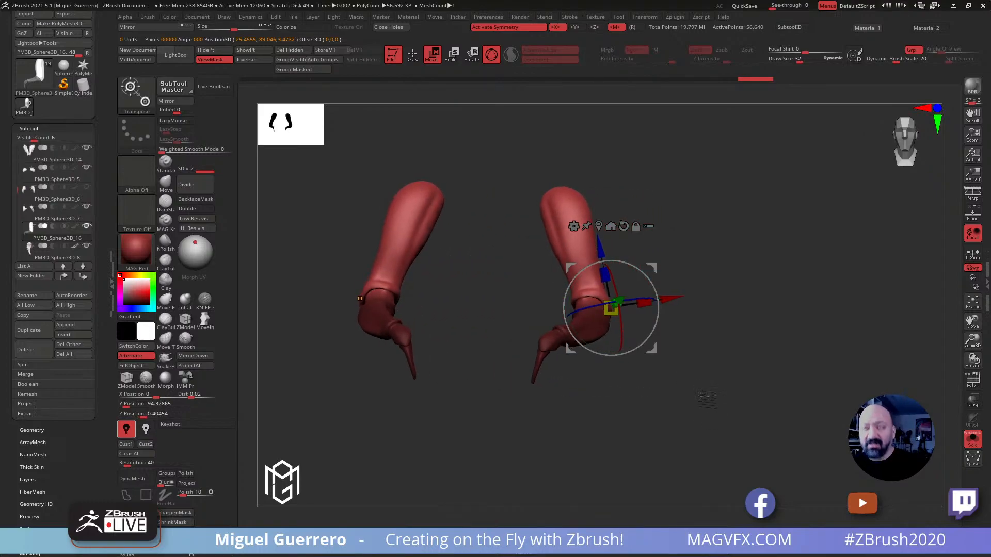
pyautogui.click(970, 438)
# Rotate the unmasked upper arms of the second pair with the gizmo so they angle outward from the waist
pyautogui.moveTo(380, 272); pyautogui.dragTo(417, 262)
pyautogui.moveTo(548, 260); pyautogui.dragTo(526, 270)
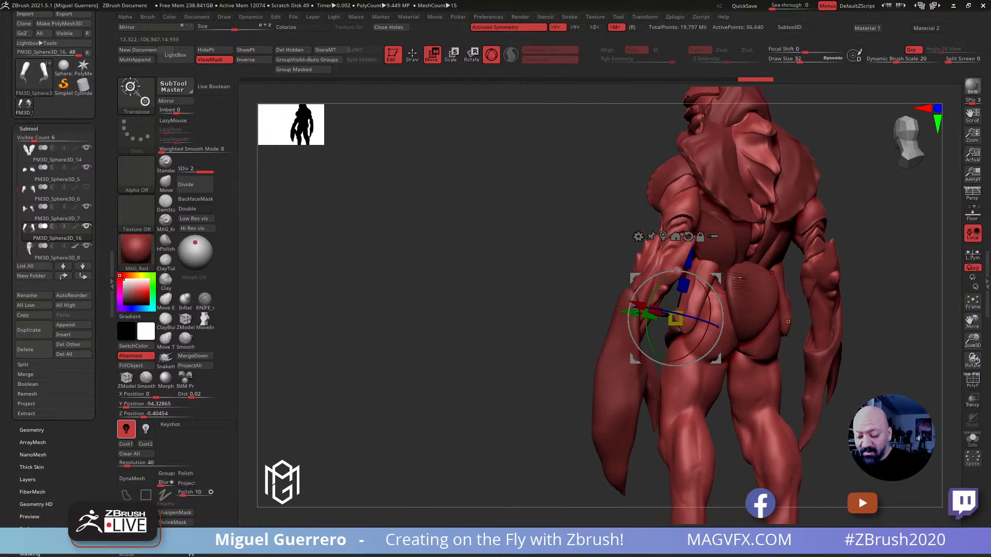
pyautogui.keyDown('alt'); pyautogui.moveTo(466, 304); pyautogui.dragTo(431, 312); pyautogui.keyUp('alt')
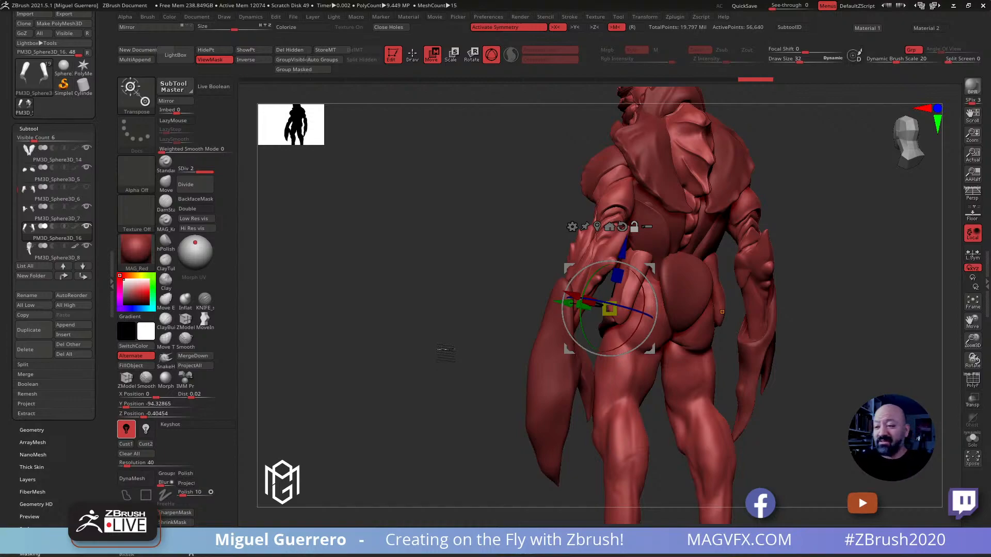
pyautogui.keyDown('alt'); pyautogui.moveTo(439, 310); pyautogui.dragTo(395, 308); pyautogui.keyUp('alt')
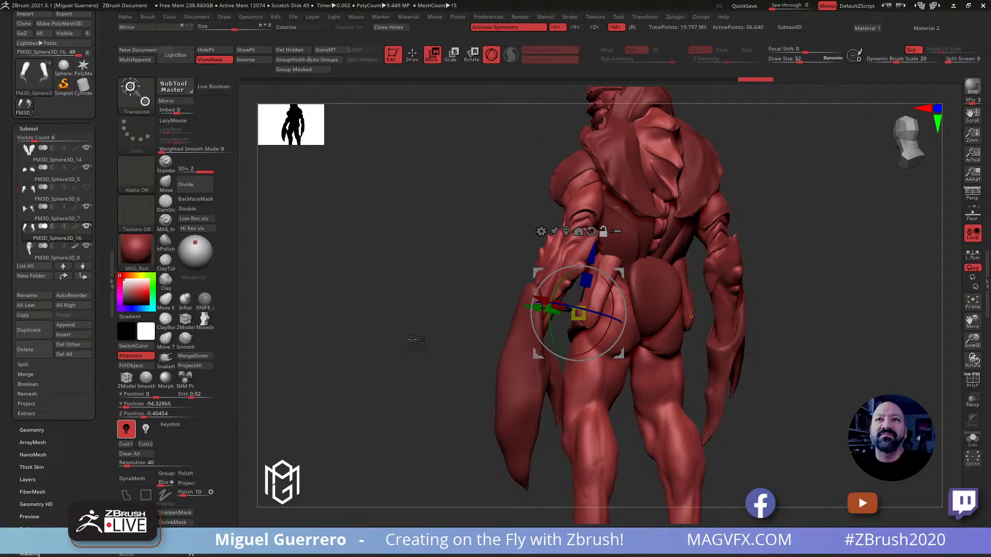
pyautogui.moveTo(404, 294); pyautogui.dragTo(408, 274)
pyautogui.moveTo(408, 274); pyautogui.dragTo(464, 274)
pyautogui.moveTo(594, 285); pyautogui.dragTo(611, 288)
pyautogui.moveTo(495, 276); pyautogui.dragTo(567, 255)
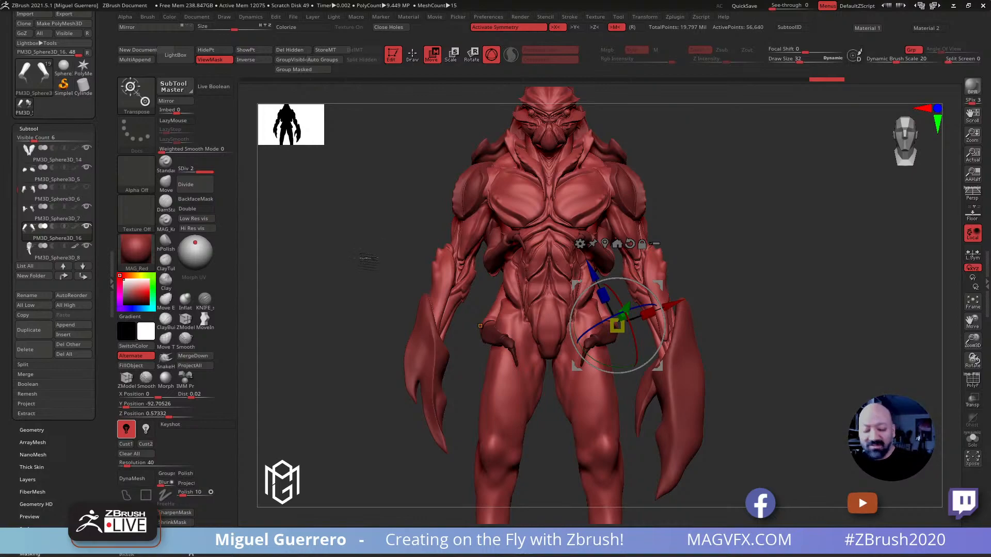
pyautogui.keyDown('alt'); pyautogui.moveTo(372, 271); pyautogui.dragTo(448, 285); pyautogui.keyUp('alt')
pyautogui.keyDown('shift'); pyautogui.moveTo(398, 304); pyautogui.dragTo(485, 279); pyautogui.keyUp('shift')
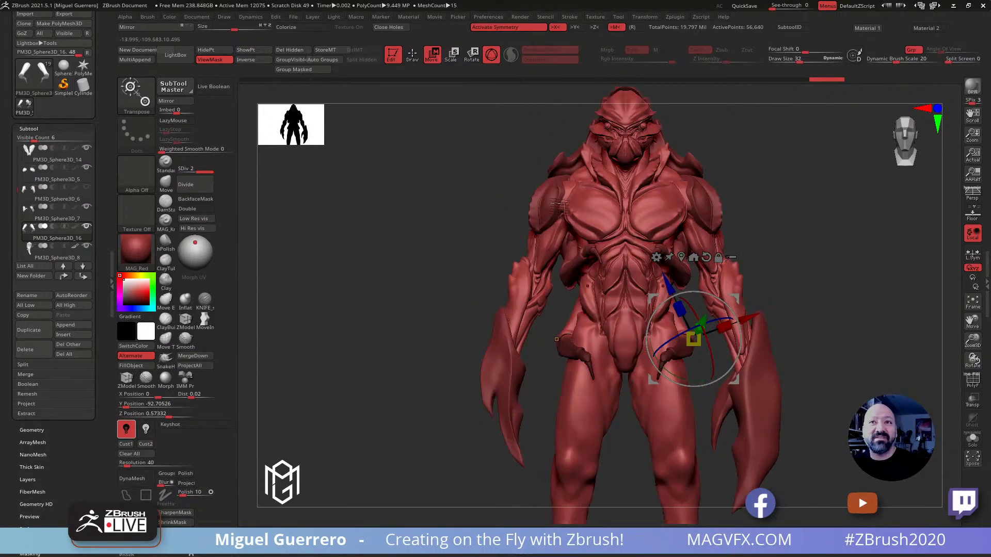
pyautogui.moveTo(392, 300)
pyautogui.mouseDown()
pyautogui.moveTo(438, 301)
pyautogui.moveTo(366, 280)
pyautogui.moveTo(389, 283)
pyautogui.moveTo(379, 289)
pyautogui.mouseUp()
# Return to draw mode with the Move brush and isolate the second arm pair, keeping only its forearms and claws unmasked
pyautogui.click(412, 54)
pyautogui.moveTo(385, 285)
pyautogui.keyDown('ctrl'); pyautogui.mouseDown(button='right')
pyautogui.moveTo(415, 323)
pyautogui.moveTo(405, 265)
pyautogui.moveTo(352, 325)
pyautogui.moveTo(333, 331)
pyautogui.moveTo(345, 327)
pyautogui.mouseUp(button='right'); pyautogui.keyUp('ctrl')
pyautogui.press('b')
pyautogui.press('m')
pyautogui.press('v')
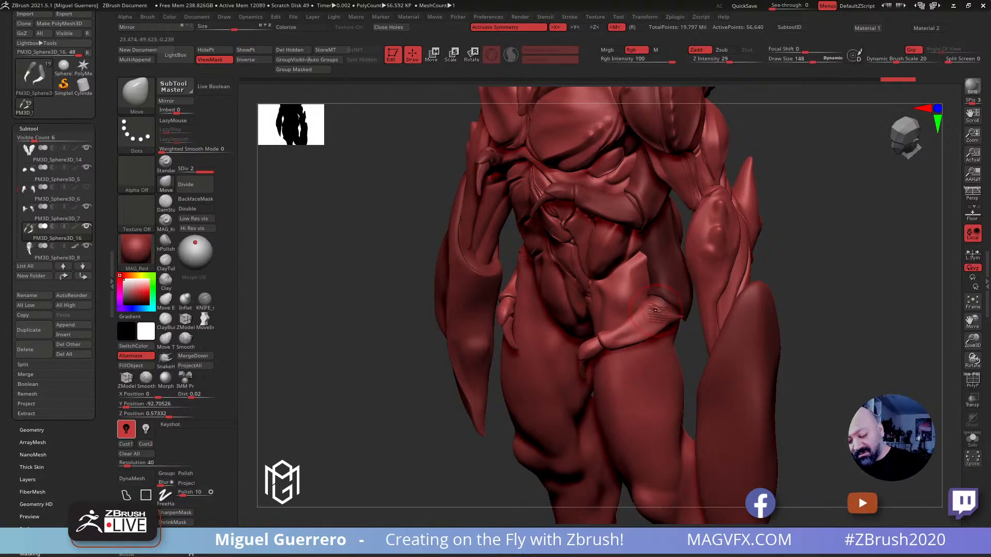
pyautogui.click(973, 440)
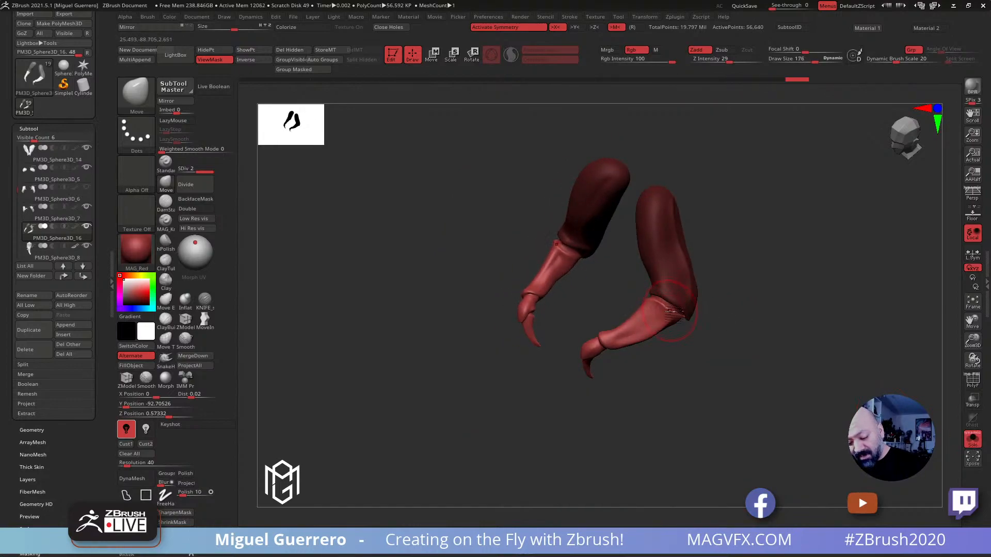
# Reshape the unmasked forearms with the Move brush to meet the upper arms at the elbow, and show the whole creature again
pyautogui.moveTo(664, 374); pyautogui.dragTo(740, 404)
pyautogui.moveTo(490, 347); pyautogui.dragTo(573, 322)
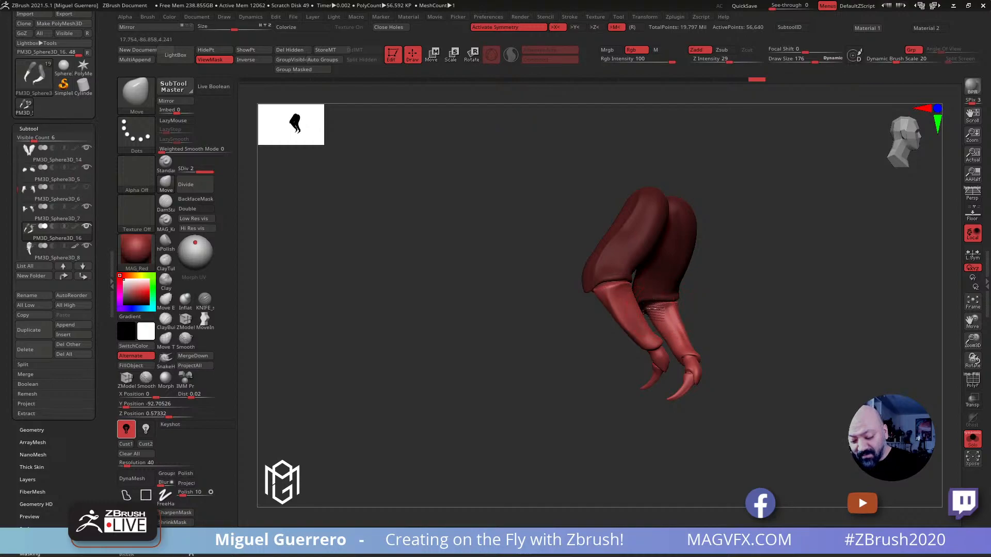
pyautogui.moveTo(743, 336); pyautogui.dragTo(667, 326)
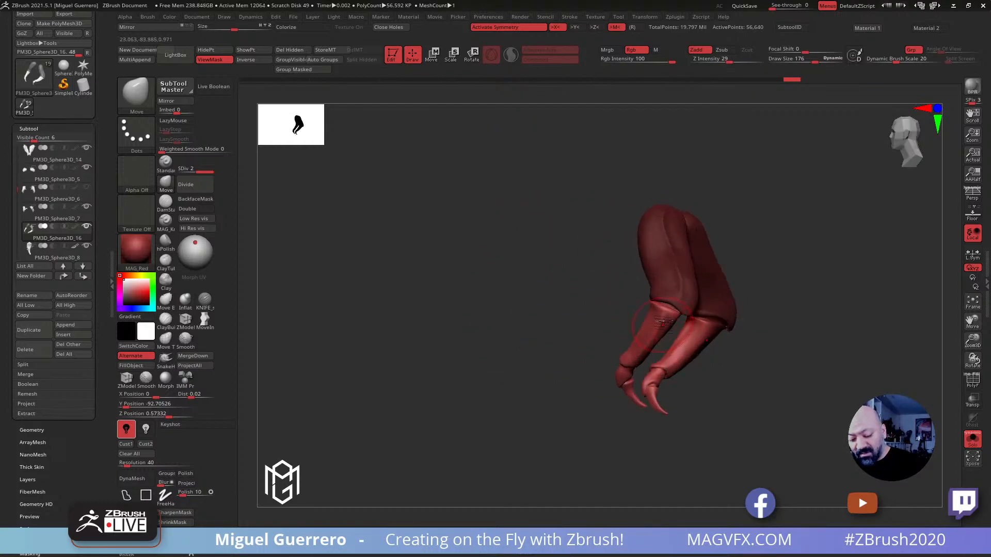
pyautogui.moveTo(610, 291); pyautogui.dragTo(659, 314)
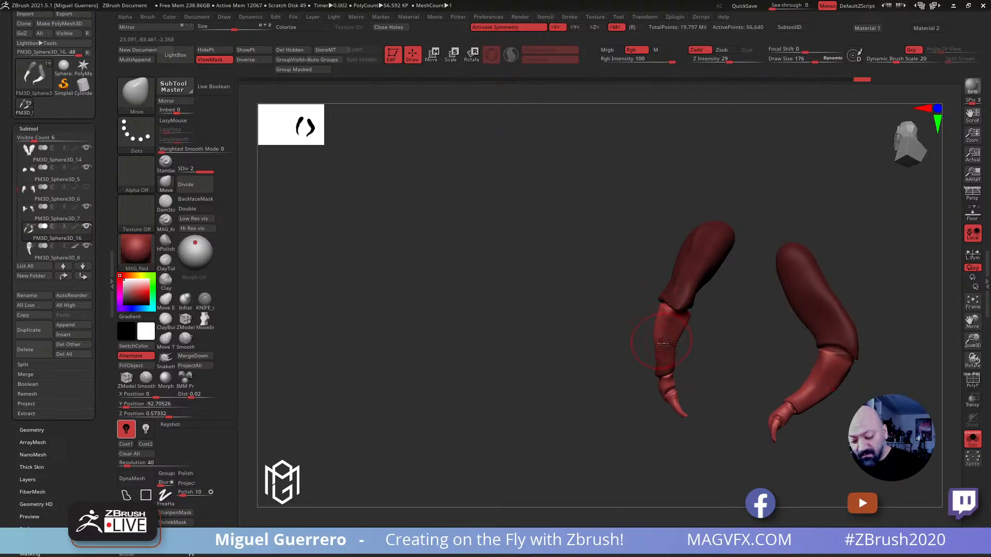
pyautogui.press('[')
pyautogui.moveTo(684, 320)
pyautogui.mouseDown(button='right')
pyautogui.moveTo(628, 327)
pyautogui.moveTo(679, 334)
pyautogui.mouseUp(button='right')
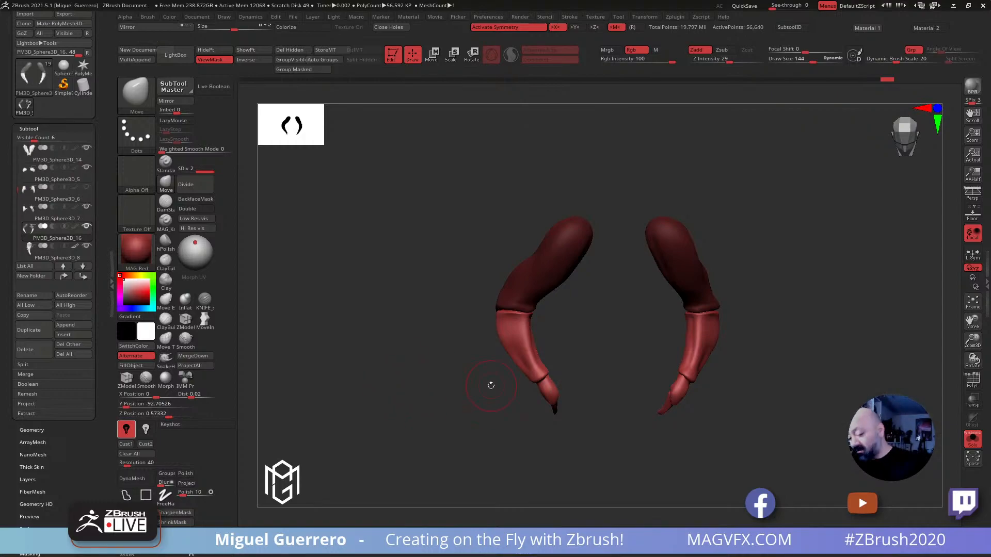
pyautogui.click(972, 439)
pyautogui.moveTo(475, 367)
pyautogui.mouseDown()
pyautogui.moveTo(334, 261)
pyautogui.moveTo(366, 290)
pyautogui.moveTo(338, 313)
pyautogui.moveTo(384, 339)
pyautogui.moveTo(325, 318)
pyautogui.moveTo(330, 330)
pyautogui.moveTo(315, 341)
pyautogui.mouseUp()
# Try to adjust the outer contour of the lower forearm with the Move brush, and undo the stroke
pyautogui.click(166, 184)
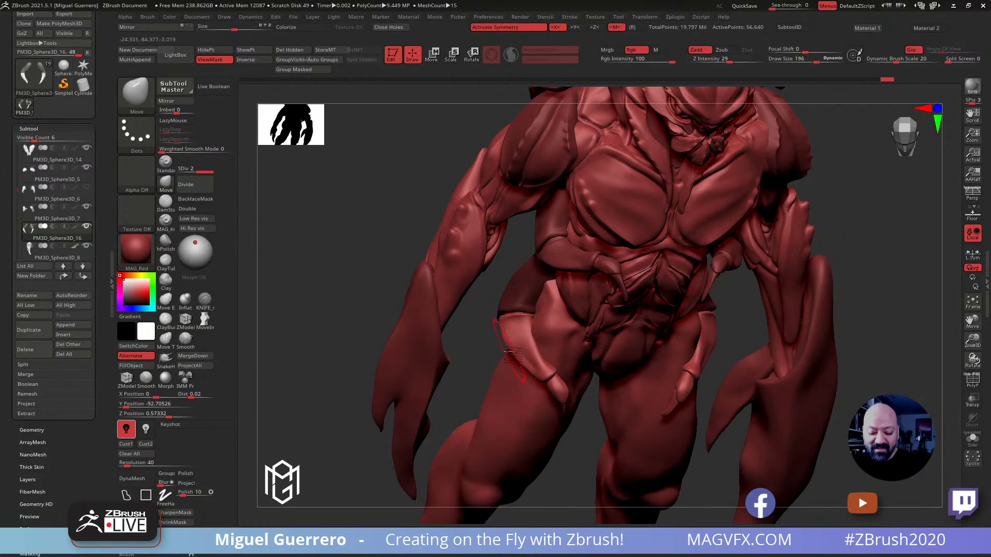
pyautogui.moveTo(510, 351); pyautogui.dragTo(516, 345)
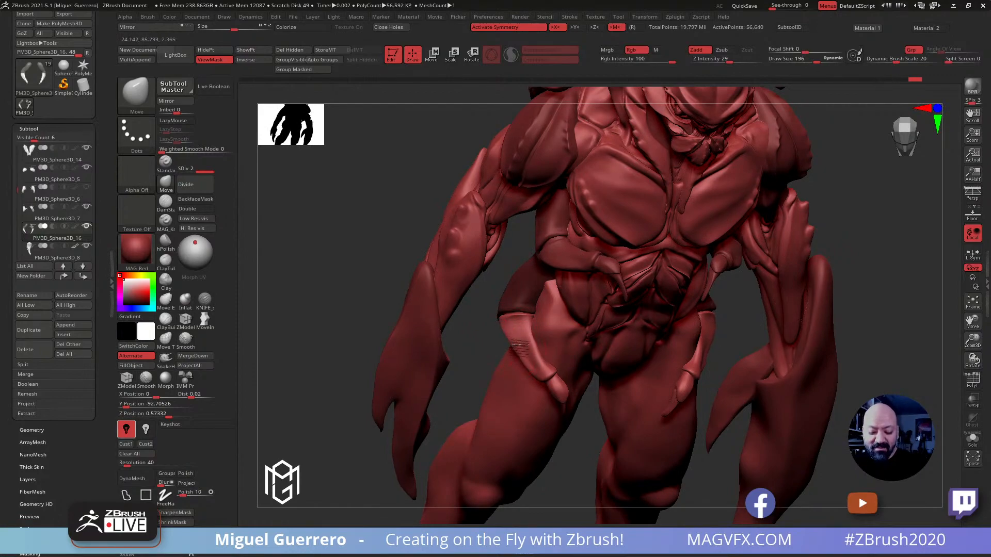
pyautogui.hotkey('ctrl', 'z')
# Clear the mask and reshape the second pair's upper arms beside the hips with a Move brush of draw size 256
pyautogui.moveTo(341, 274)
pyautogui.mouseDown()
pyautogui.moveTo(326, 259)
pyautogui.moveTo(366, 305)
pyautogui.mouseUp()
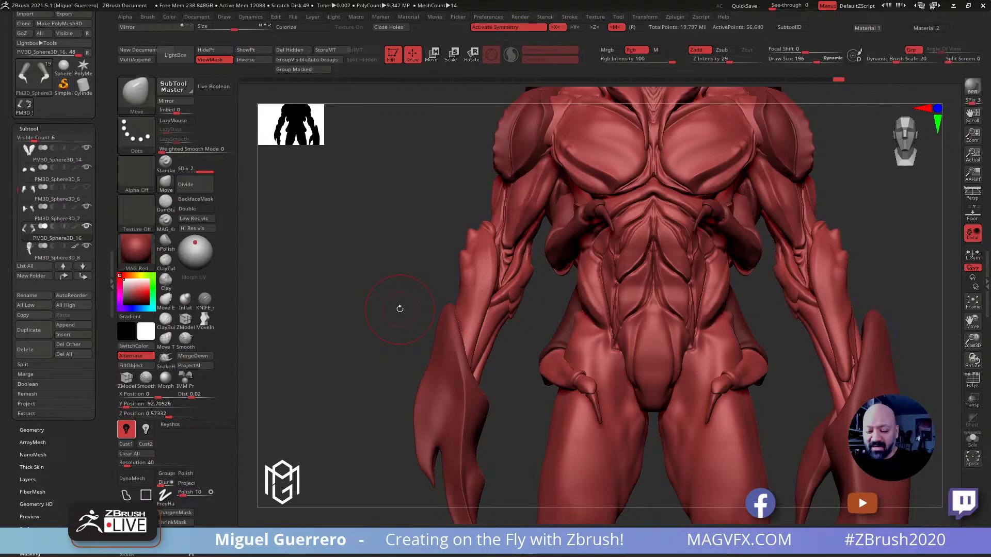
pyautogui.moveTo(399, 309); pyautogui.dragTo(360, 307)
pyautogui.moveTo(355, 263)
pyautogui.mouseDown()
pyautogui.moveTo(372, 277)
pyautogui.moveTo(524, 294)
pyautogui.mouseUp()
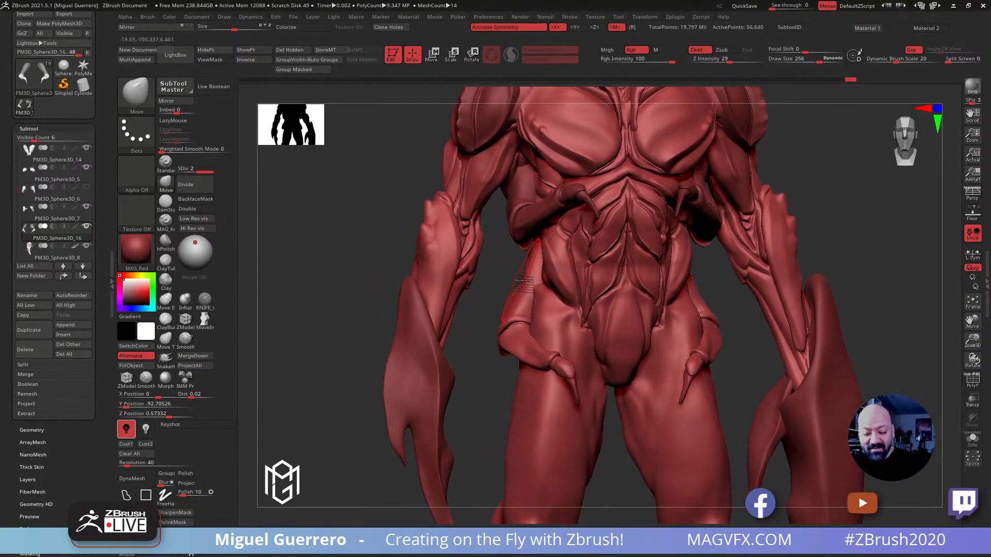
pyautogui.moveTo(405, 248); pyautogui.dragTo(451, 262)
pyautogui.moveTo(684, 384)
pyautogui.mouseDown()
pyautogui.moveTo(780, 383)
pyautogui.moveTo(733, 374)
pyautogui.mouseUp()
# Isolate the second arm pair and smooth its upper arms with draw size 96 and Weighted Smooth Mode 1
pyautogui.click(973, 439)
pyautogui.press('[')
pyautogui.press('shift')
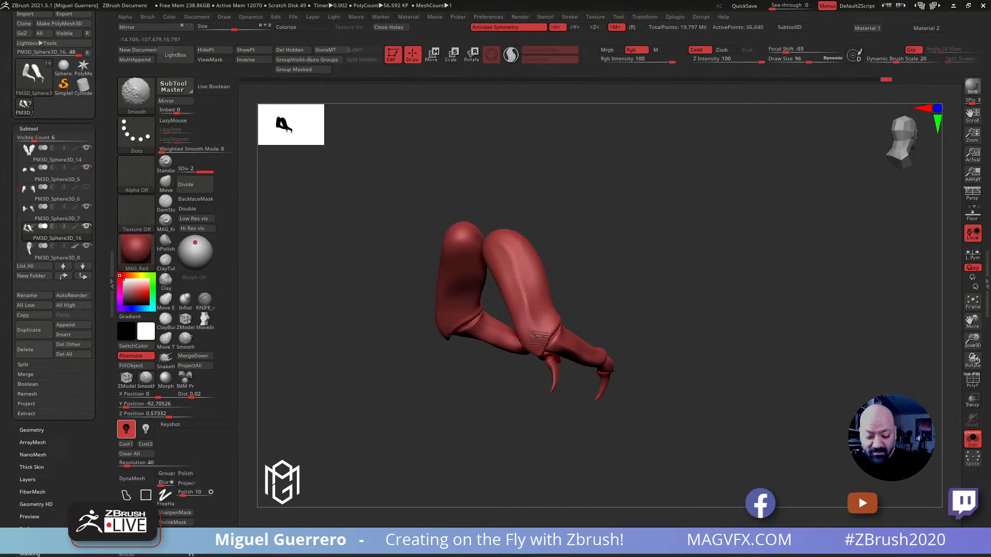
pyautogui.moveTo(535, 334)
pyautogui.keyDown('shift'); pyautogui.mouseDown(button='right')
pyautogui.moveTo(529, 305)
pyautogui.moveTo(473, 288)
pyautogui.moveTo(524, 305)
pyautogui.mouseUp(button='right'); pyautogui.keyUp('shift')
pyautogui.press('shift')
pyautogui.click(175, 149)
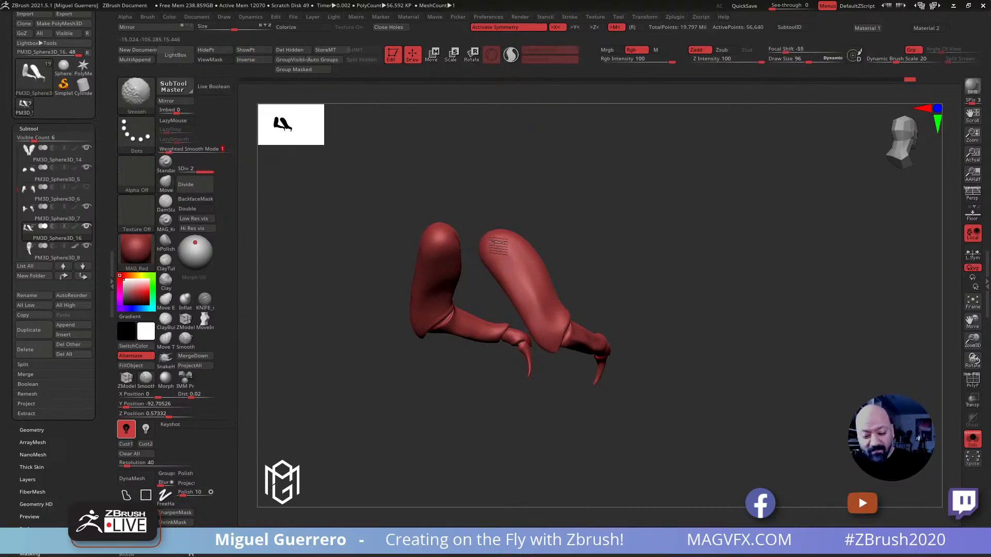
pyautogui.moveTo(503, 245)
pyautogui.mouseDown(button='right')
pyautogui.moveTo(483, 290)
pyautogui.moveTo(454, 270)
pyautogui.moveTo(411, 287)
pyautogui.moveTo(408, 313)
pyautogui.moveTo(365, 305)
pyautogui.moveTo(399, 299)
pyautogui.mouseUp(button='right')
# Carve lengthwise creases along the second pair's upper arms with the DamStandard brush, enlarging the draw size to 160
pyautogui.click(166, 204)
pyautogui.moveTo(383, 243); pyautogui.dragTo(452, 256, button='right')
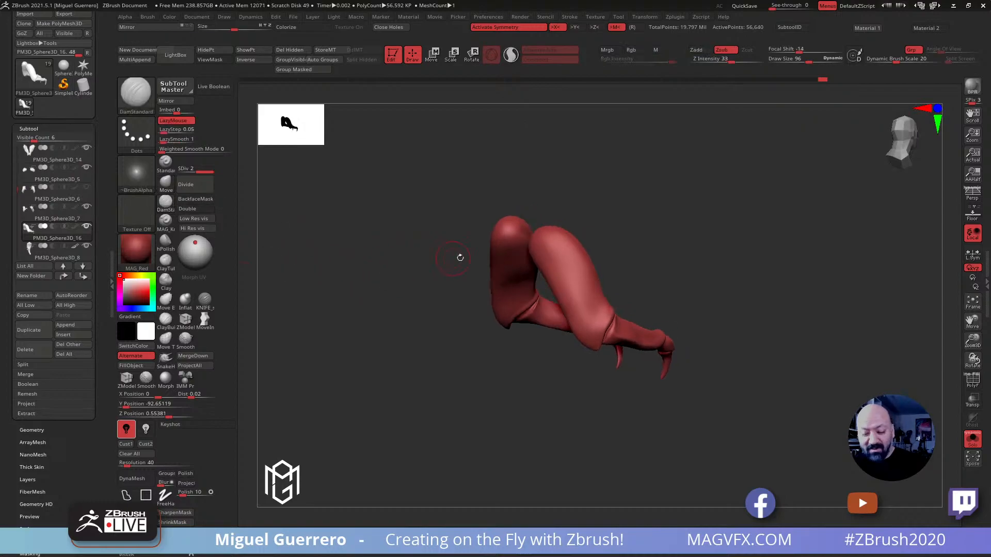
pyautogui.moveTo(422, 330); pyautogui.dragTo(443, 331, button='right')
pyautogui.press(']')
pyautogui.press(']')
pyautogui.press(']')
pyautogui.press(']')
pyautogui.press(']')
pyautogui.press(']')
pyautogui.press(']')
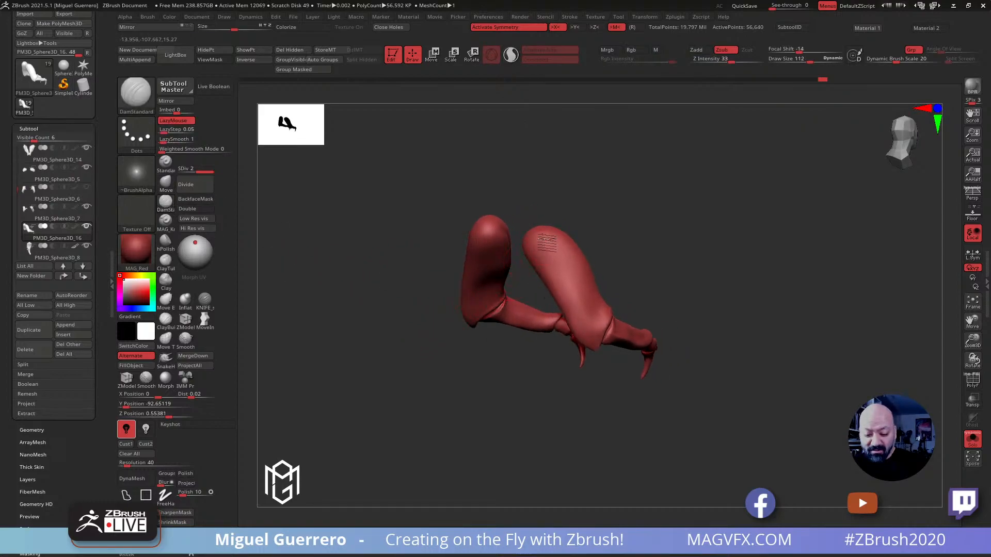
pyautogui.moveTo(534, 231); pyautogui.dragTo(601, 328)
pyautogui.moveTo(601, 328); pyautogui.dragTo(387, 327, button='right')
pyautogui.moveTo(541, 239); pyautogui.dragTo(570, 319)
pyautogui.moveTo(480, 309); pyautogui.dragTo(441, 302, button='right')
pyautogui.keyDown('shift'); pyautogui.moveTo(540, 287); pyautogui.dragTo(551, 304); pyautogui.keyUp('shift')
pyautogui.moveTo(477, 304)
pyautogui.mouseDown(button='right')
pyautogui.moveTo(445, 311)
pyautogui.moveTo(458, 303)
pyautogui.mouseUp(button='right')
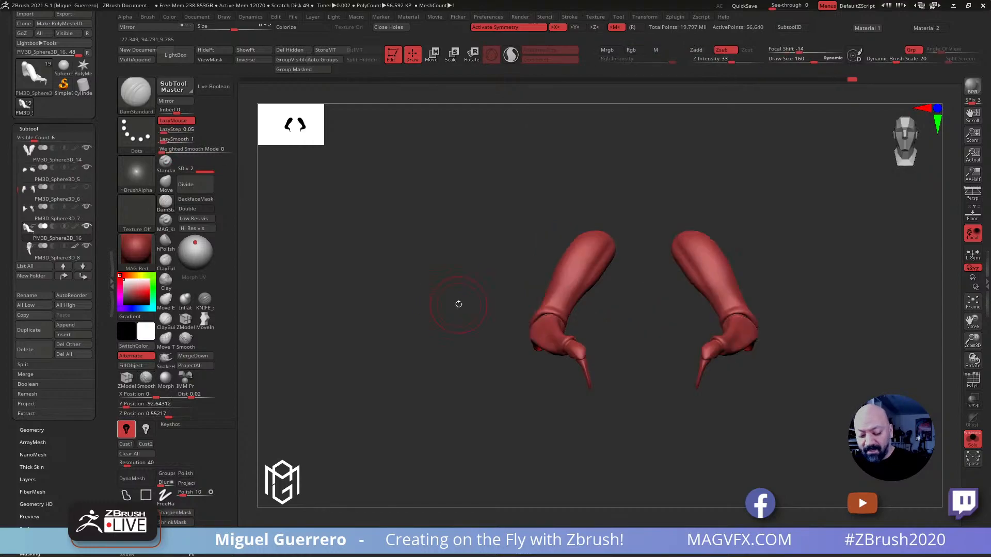
# Show the whole creature again and review how the second arm pair fits the body
pyautogui.click(972, 440)
pyautogui.keyDown('alt'); pyautogui.moveTo(348, 298); pyautogui.dragTo(412, 283, button='right'); pyautogui.keyUp('alt')
pyautogui.moveTo(422, 322)
pyautogui.mouseDown(button='right')
pyautogui.moveTo(382, 330)
pyautogui.moveTo(404, 344)
pyautogui.moveTo(390, 359)
pyautogui.mouseUp(button='right')
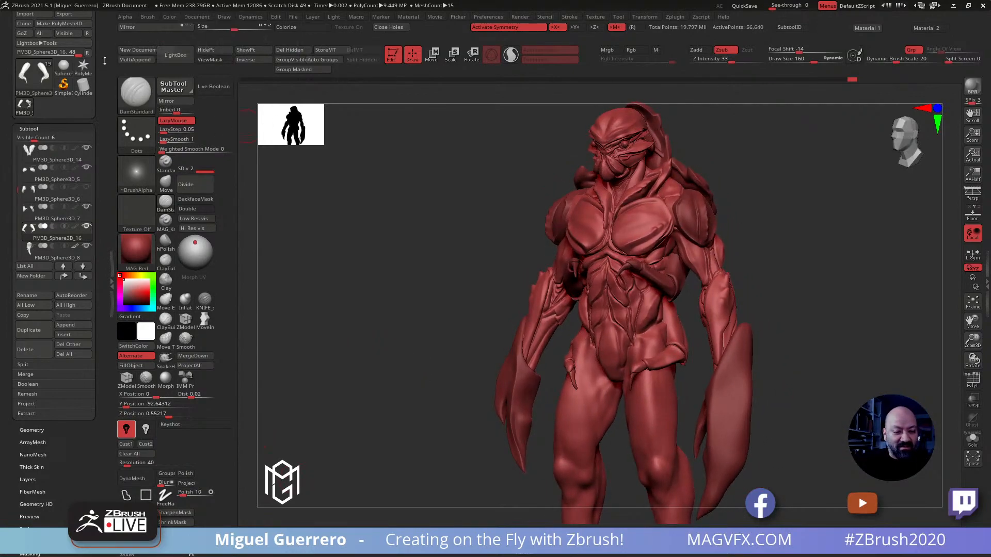
pyautogui.scroll(3, 77, 62)
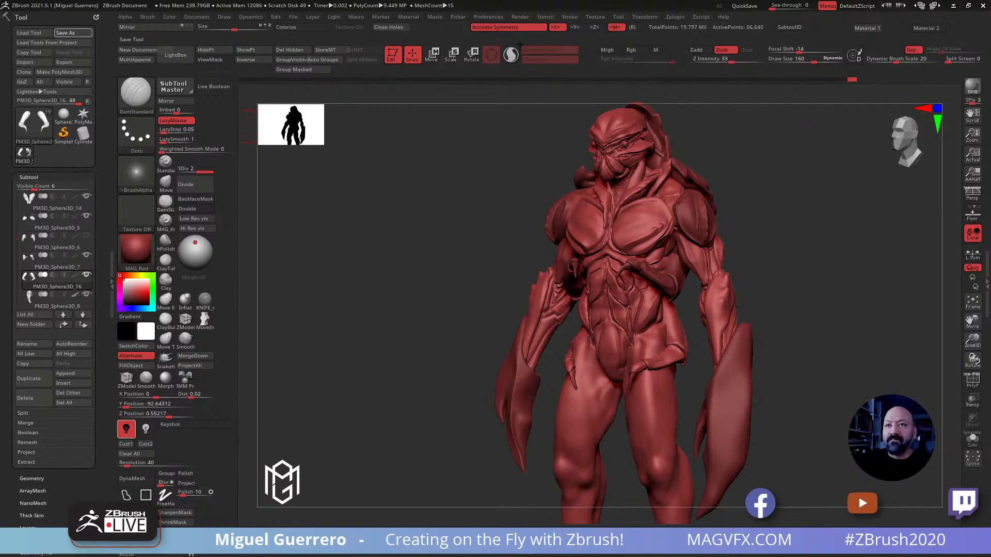
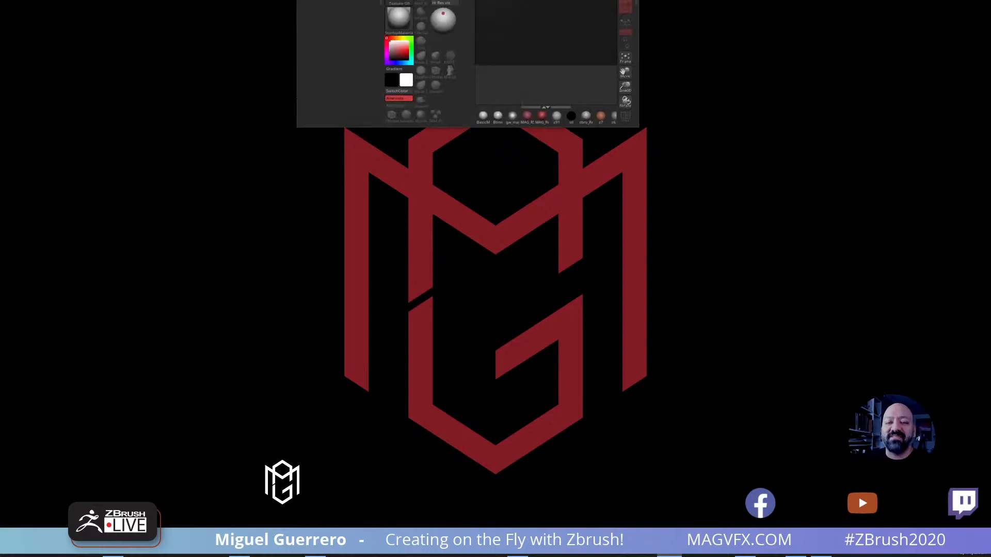
# Restore the creature project from the quick save QS_221.zpr
pyautogui.click(643, 47)
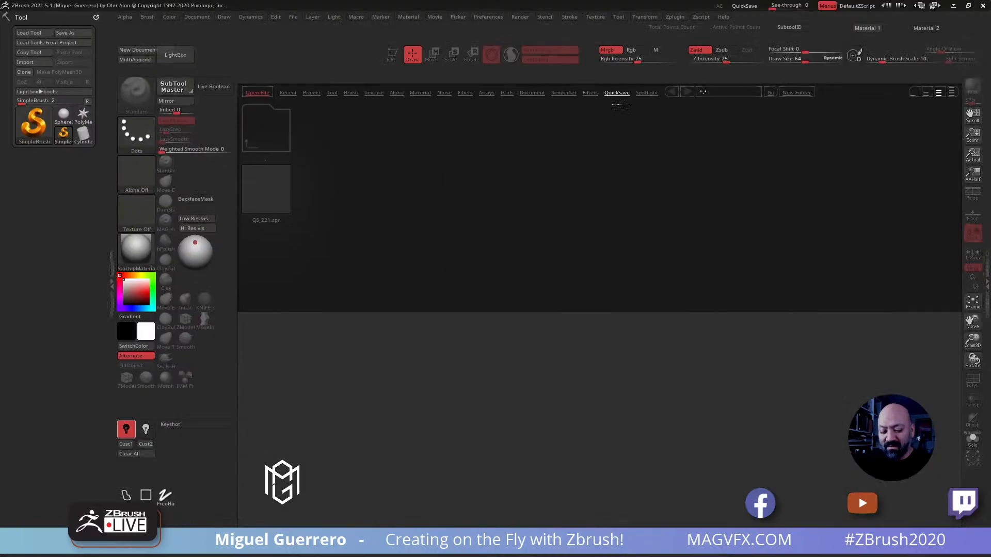
pyautogui.click(287, 204)
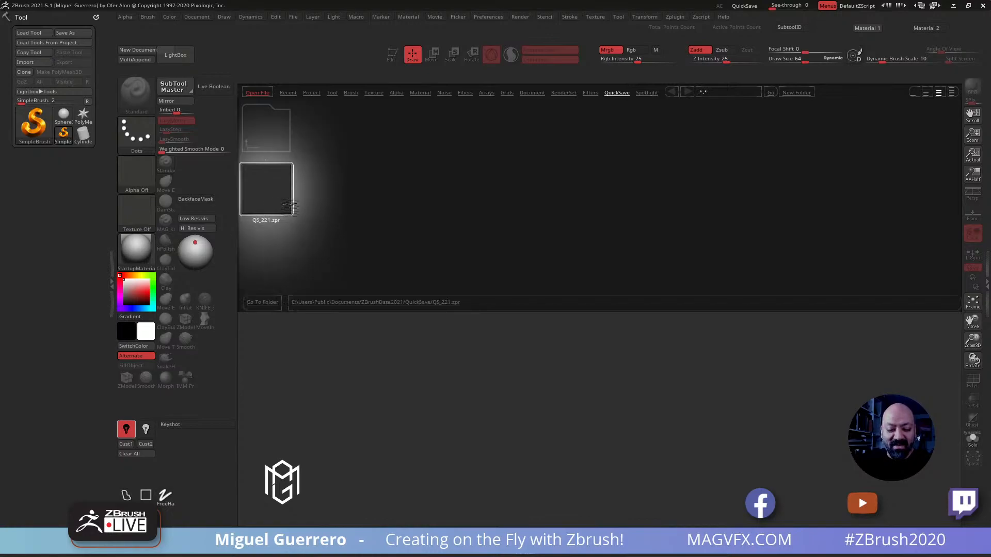
pyautogui.doubleClick(287, 205)
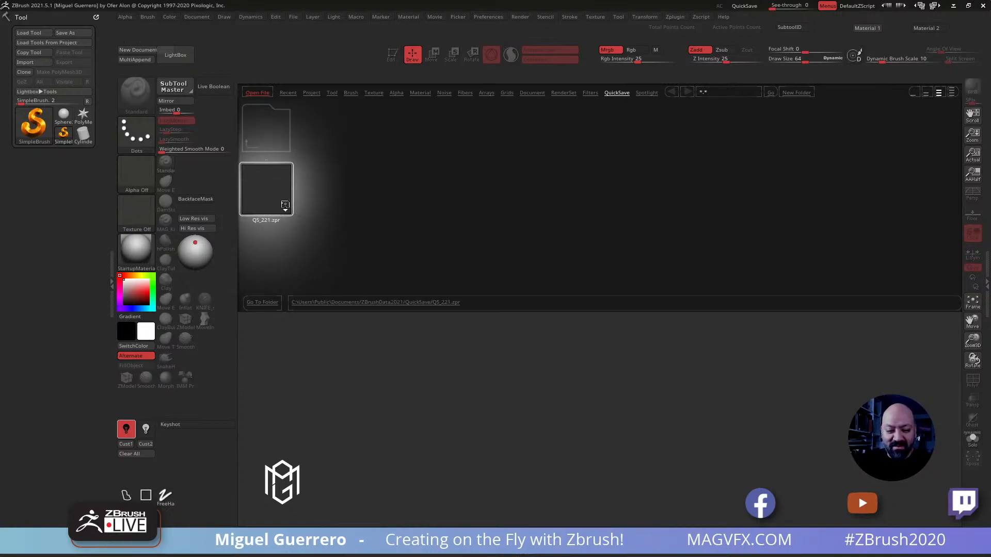
# Start a new document, draw the restored creature on the canvas and make it editable
pyautogui.moveTo(537, 279)
pyautogui.mouseDown()
pyautogui.moveTo(533, 246)
pyautogui.moveTo(514, 259)
pyautogui.mouseUp()
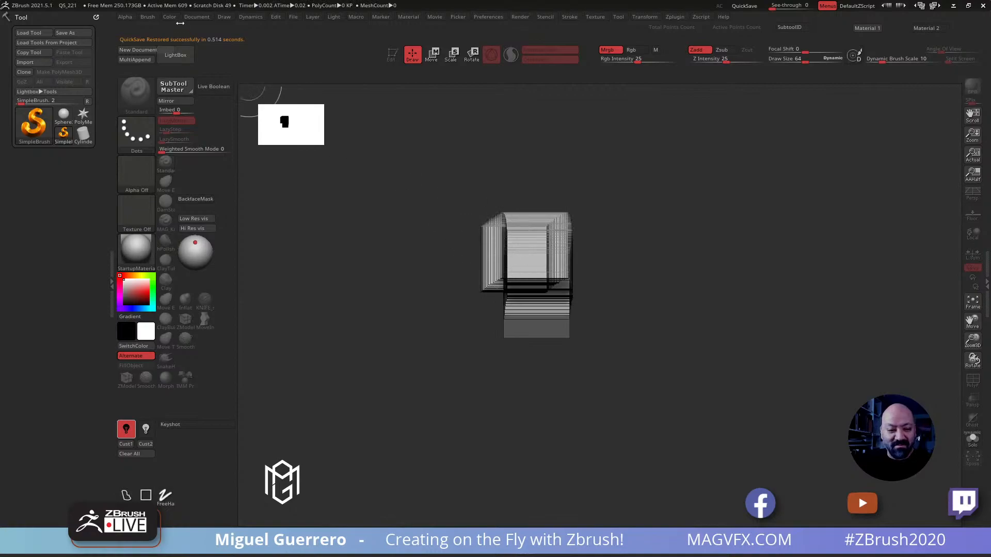
pyautogui.click(140, 51)
pyautogui.click(525, 309)
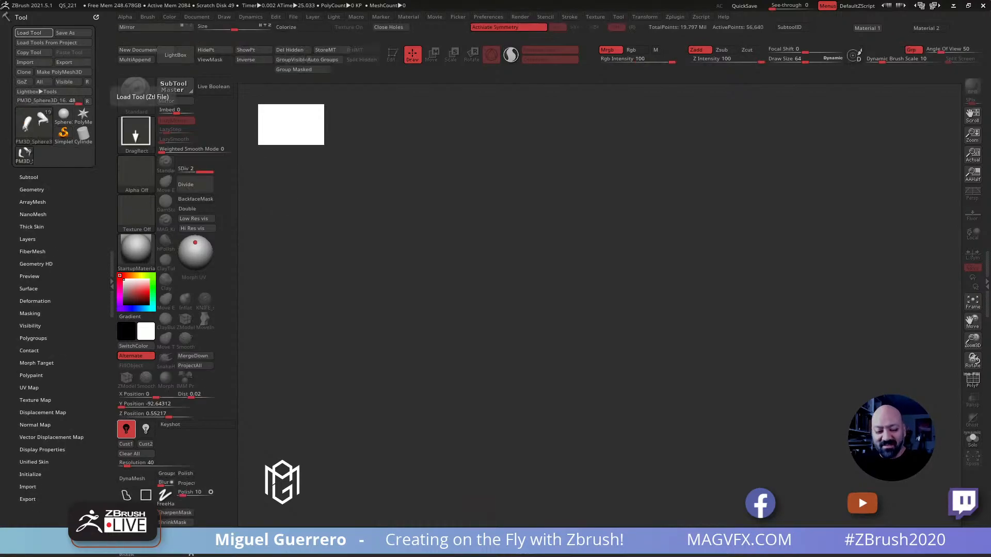
pyautogui.moveTo(562, 302); pyautogui.dragTo(507, 203)
pyautogui.press('t')
pyautogui.click(396, 55)
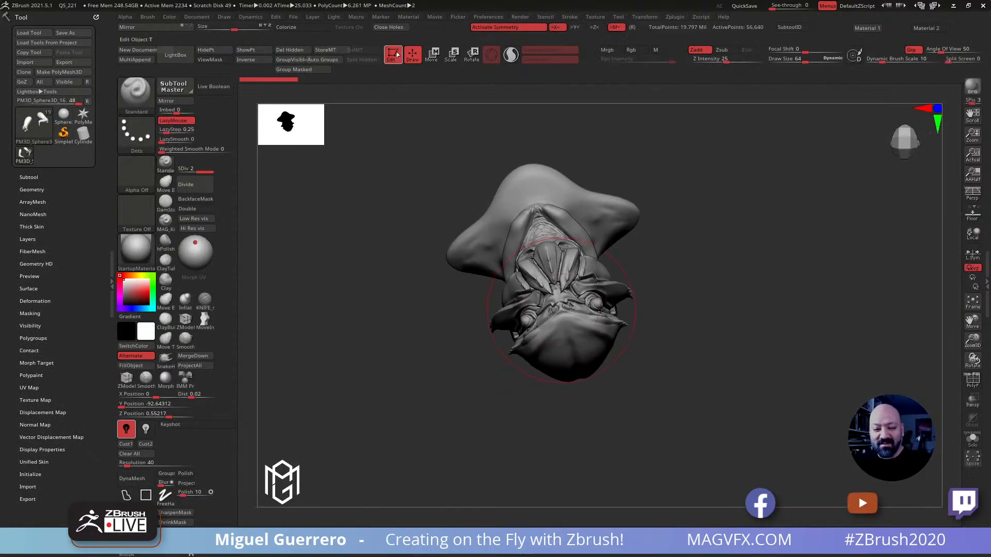
# Frame the creature on the canvas and give it the MAG_Red material
pyautogui.moveTo(409, 350); pyautogui.dragTo(435, 277)
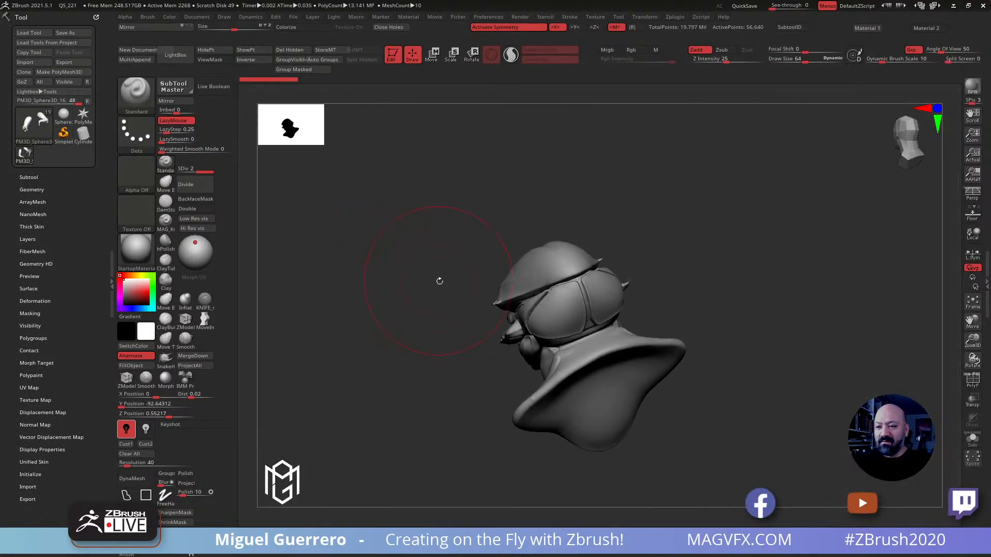
pyautogui.press('f')
pyautogui.click(326, 537)
pyautogui.moveTo(382, 372)
pyautogui.mouseDown()
pyautogui.moveTo(316, 394)
pyautogui.moveTo(380, 369)
pyautogui.moveTo(376, 387)
pyautogui.moveTo(402, 389)
pyautogui.moveTo(460, 305)
pyautogui.moveTo(582, 409)
pyautogui.mouseUp()
# Select the crabHead24 subtool and delete it from the creature
pyautogui.keyDown('alt'); pyautogui.click(582, 409); pyautogui.keyUp('alt')
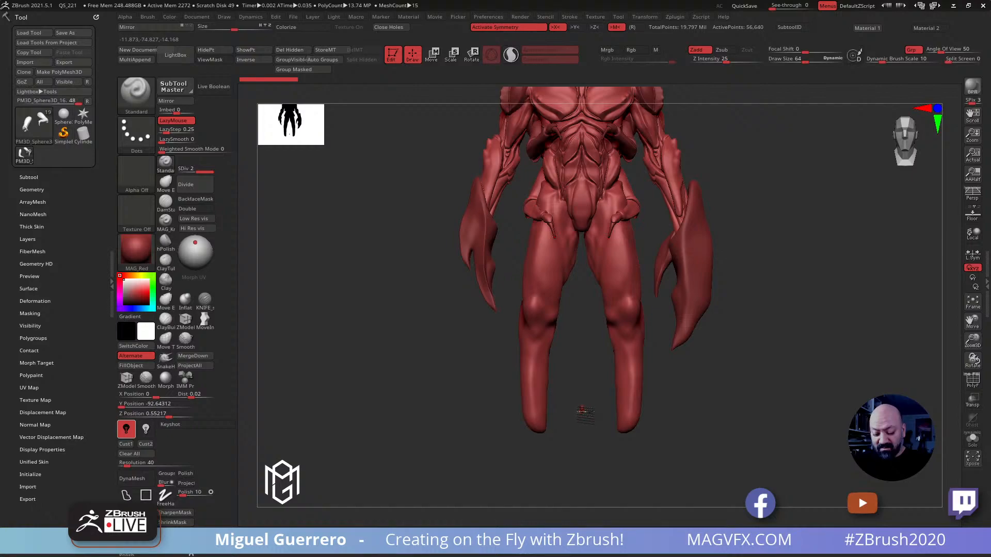
pyautogui.click(45, 178)
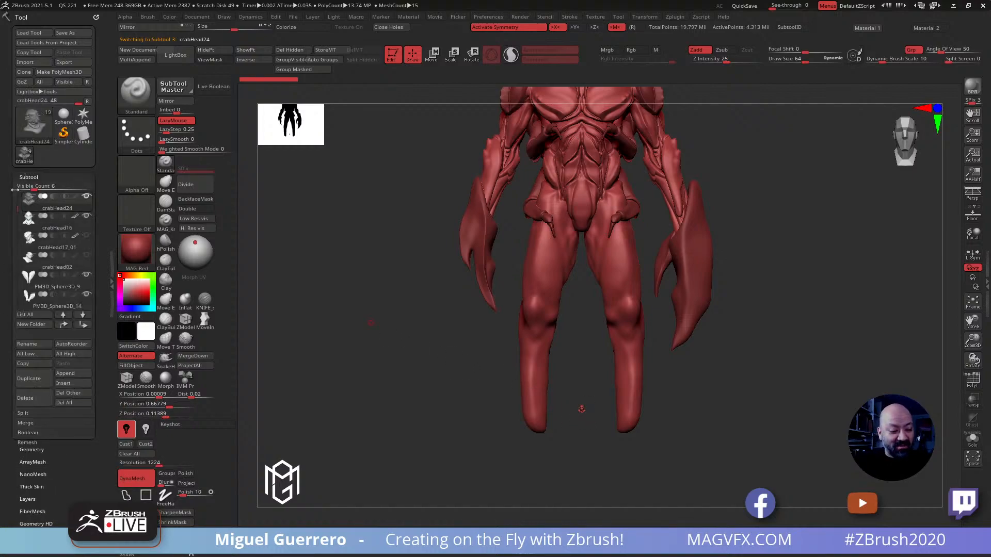
pyautogui.click(35, 400)
pyautogui.click(126, 416)
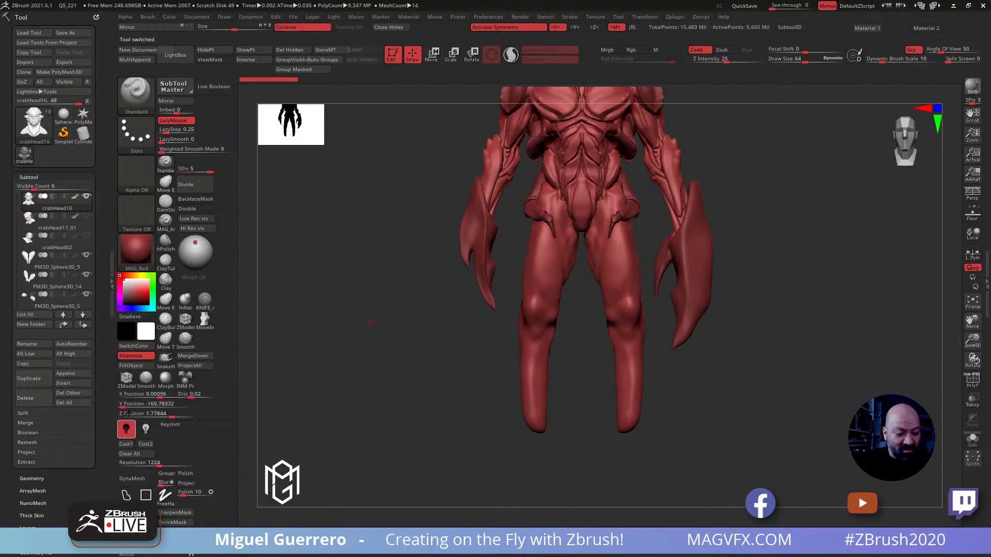
# Select the creature's body subtool, PM3D_Sphere3D_13, and set the Move brush as the active sculpting brush
pyautogui.keyDown('alt'); pyautogui.moveTo(451, 330); pyautogui.dragTo(438, 354); pyautogui.keyUp('alt')
pyautogui.keyDown('alt'); pyautogui.moveTo(391, 292); pyautogui.dragTo(367, 307); pyautogui.keyUp('alt')
pyautogui.moveTo(332, 261)
pyautogui.mouseDown()
pyautogui.moveTo(355, 246)
pyautogui.moveTo(339, 271)
pyautogui.moveTo(320, 268)
pyautogui.mouseUp()
pyautogui.keyDown('alt'); pyautogui.click(550, 311); pyautogui.keyUp('alt')
pyautogui.keyDown('ctrl'); pyautogui.moveTo(330, 250); pyautogui.dragTo(336, 258, button='right'); pyautogui.keyUp('ctrl')
pyautogui.moveTo(361, 273)
pyautogui.keyDown('alt'); pyautogui.mouseDown()
pyautogui.moveTo(348, 249)
pyautogui.moveTo(343, 268)
pyautogui.mouseUp(); pyautogui.keyUp('alt')
pyautogui.click(165, 182)
pyautogui.press('b')
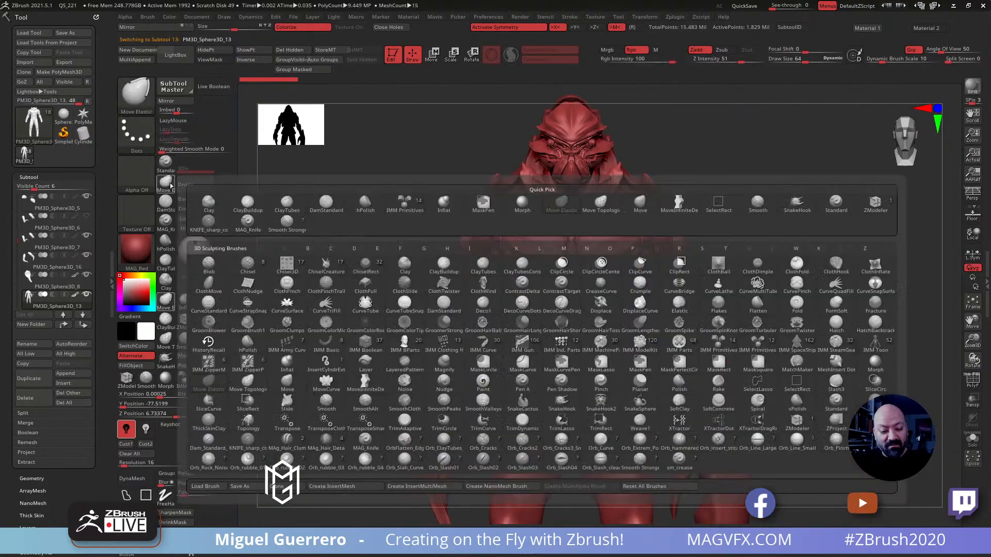
pyautogui.press('m')
pyautogui.press('v')
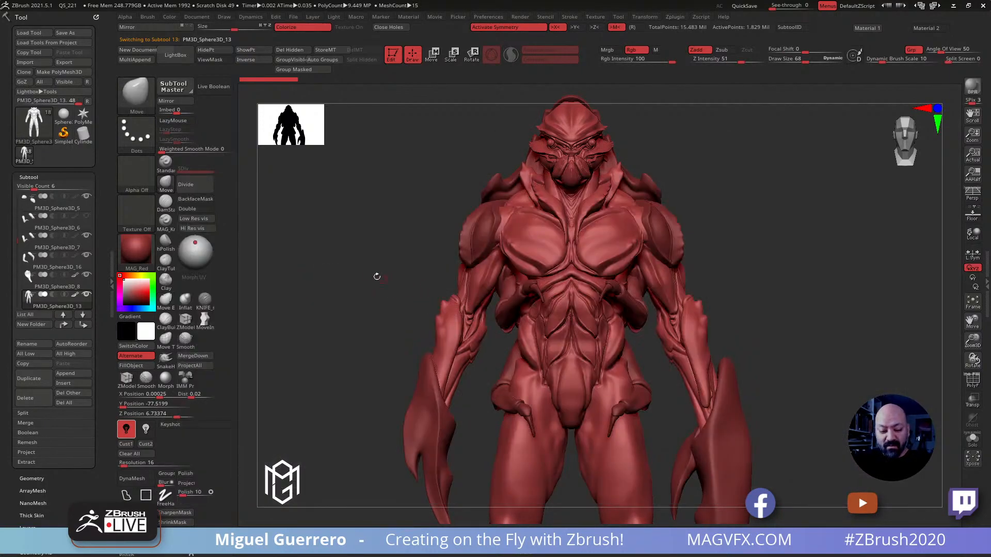
pyautogui.click(165, 183)
pyautogui.click(165, 183)
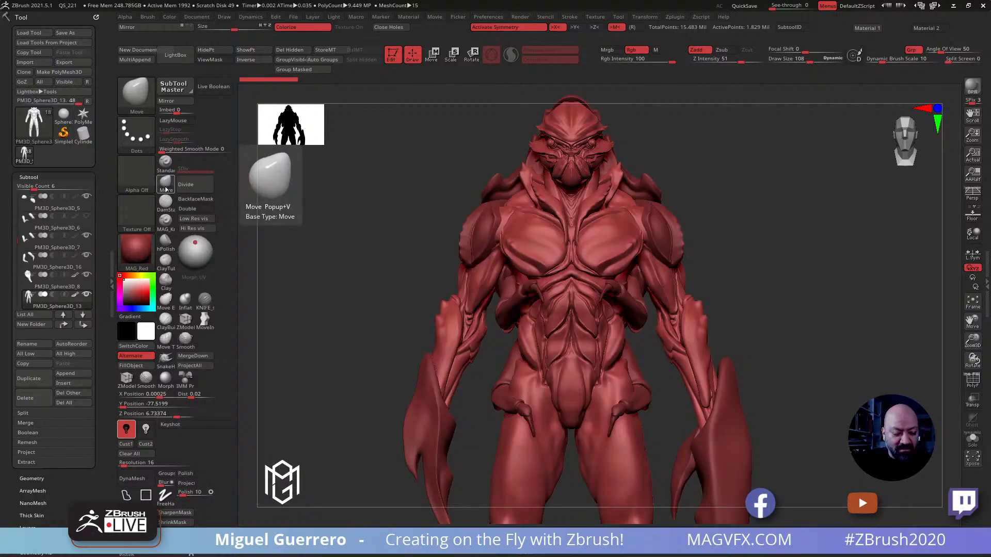
pyautogui.click(163, 188)
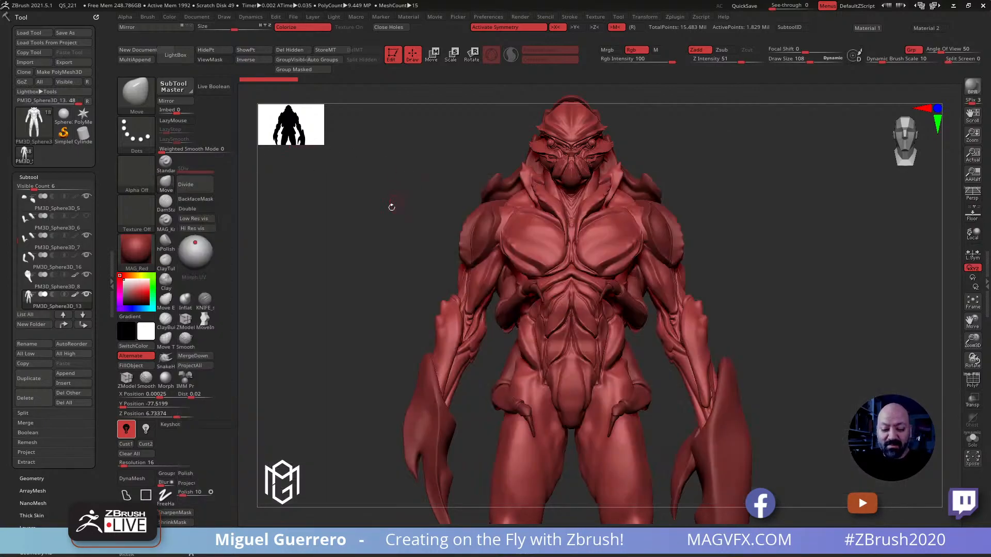
# Set the Dynamic Brush Scale to 20 and enlarge the Move brush's draw size to about 420
pyautogui.keyDown('alt'); pyautogui.moveTo(389, 343); pyautogui.dragTo(413, 253, button='right'); pyautogui.keyUp('alt')
pyautogui.press(']')
pyautogui.press(']')
pyautogui.press(']')
pyautogui.press(']')
pyautogui.press(']')
pyautogui.press(']')
pyautogui.press(']')
pyautogui.press(']')
pyautogui.press(']')
pyautogui.press(']')
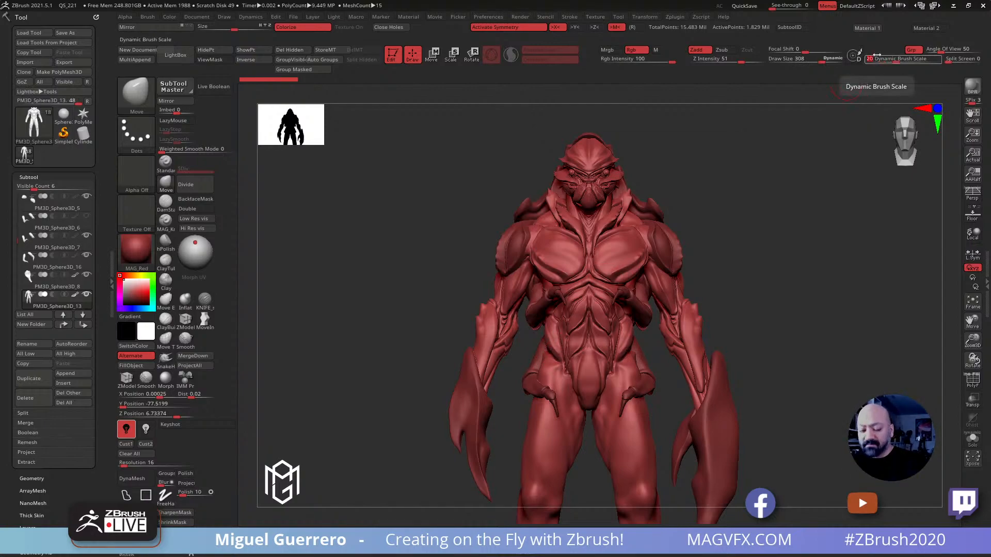
pyautogui.write('0')
pyautogui.press('Return')
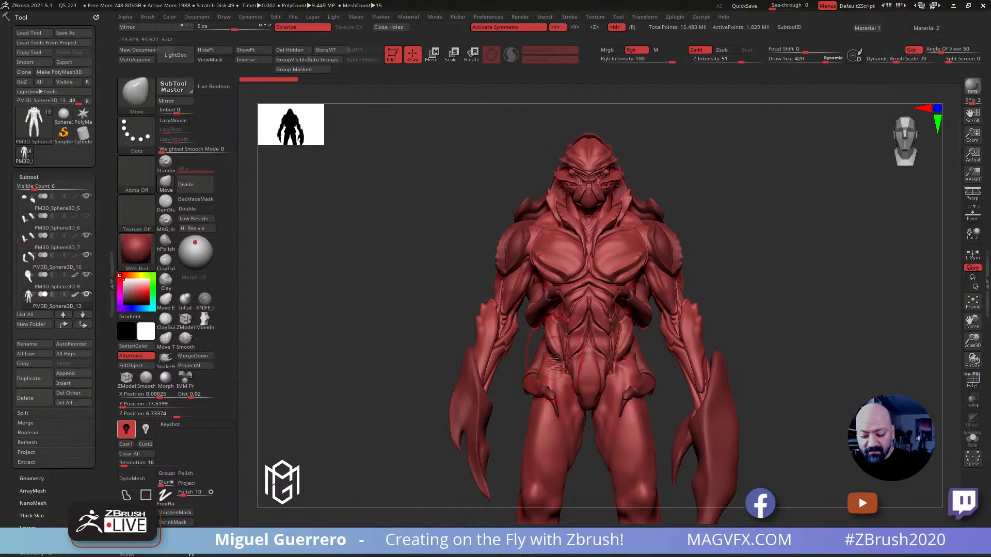
# Examine the whole creature from the front, sides and back to judge its proportions and silhouette
pyautogui.moveTo(424, 291); pyautogui.dragTo(436, 308)
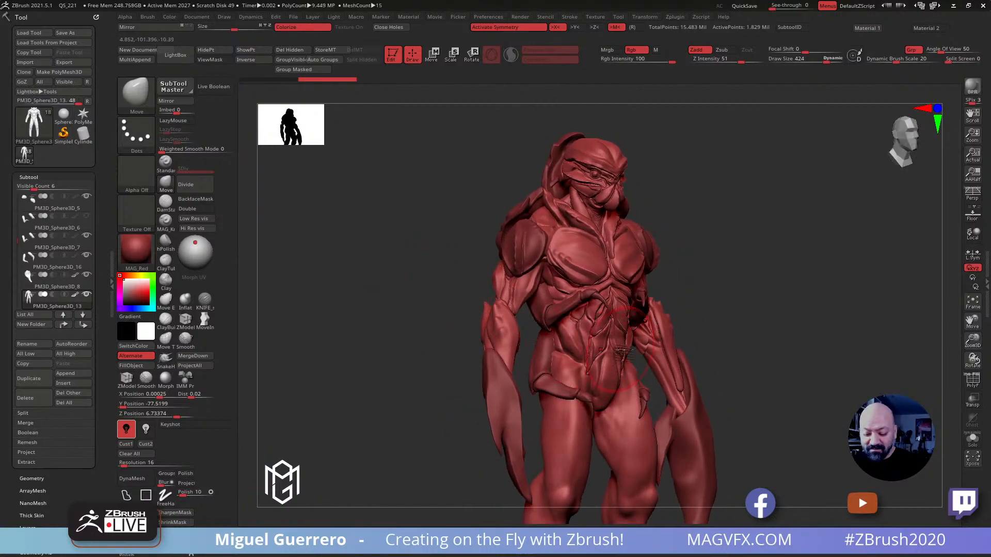
pyautogui.moveTo(464, 296); pyautogui.dragTo(376, 323)
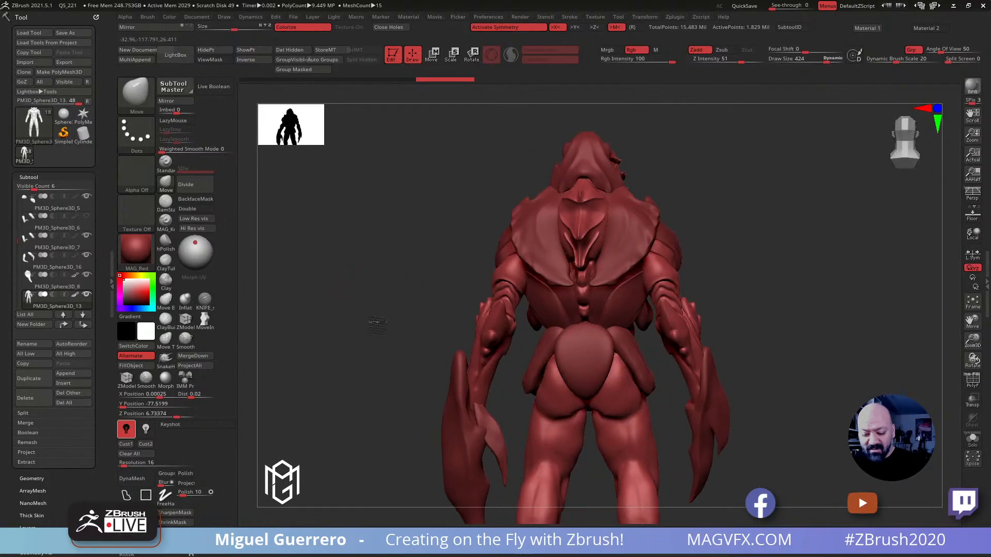
pyautogui.moveTo(429, 298); pyautogui.dragTo(537, 279)
pyautogui.moveTo(399, 304); pyautogui.dragTo(425, 261)
pyautogui.moveTo(368, 282); pyautogui.dragTo(410, 327)
pyautogui.keyDown('ctrl'); pyautogui.moveTo(409, 326); pyautogui.dragTo(419, 197, button='right'); pyautogui.keyUp('ctrl')
pyautogui.keyDown('alt'); pyautogui.moveTo(430, 261); pyautogui.dragTo(448, 316, button='right'); pyautogui.keyUp('alt')
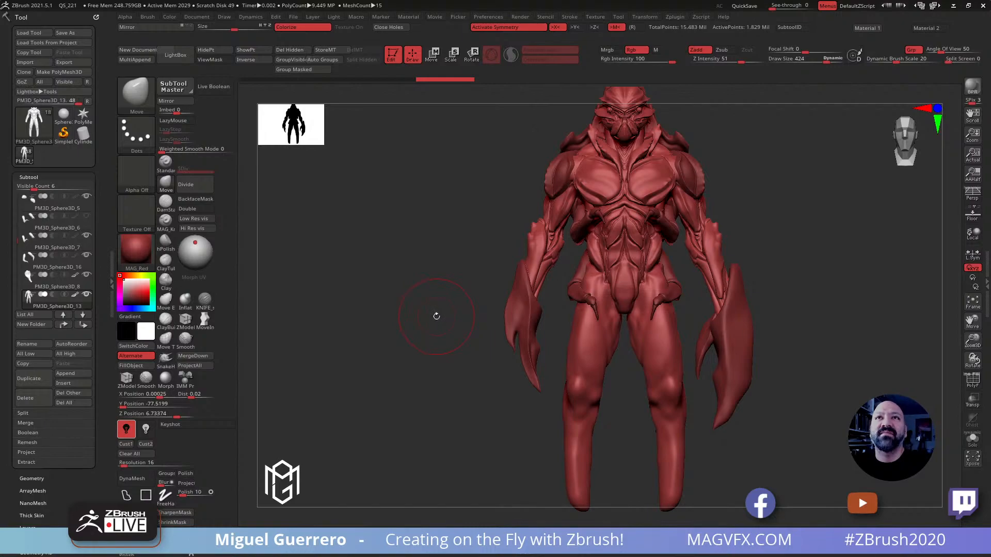
pyautogui.keyDown('alt'); pyautogui.moveTo(426, 300); pyautogui.dragTo(397, 296, button='right'); pyautogui.keyUp('alt')
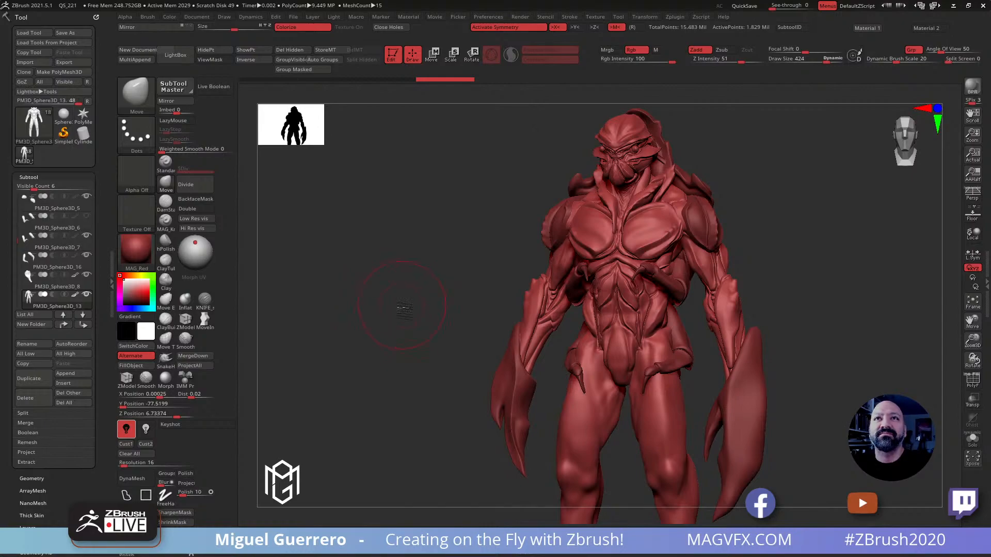
pyautogui.keyDown('alt'); pyautogui.moveTo(401, 305); pyautogui.dragTo(400, 318, button='right'); pyautogui.keyUp('alt')
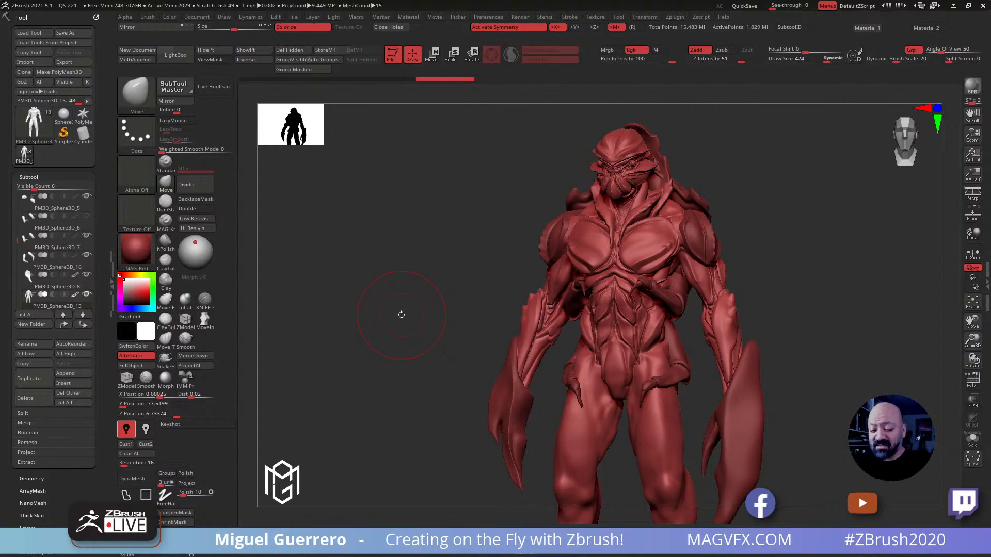
pyautogui.moveTo(381, 321); pyautogui.dragTo(390, 317)
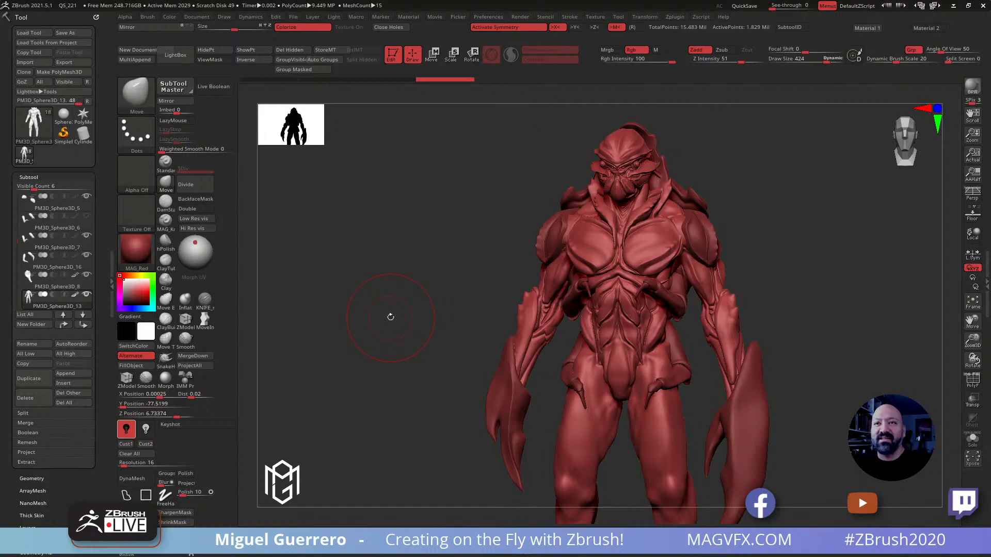
pyautogui.keyDown('alt'); pyautogui.moveTo(415, 324); pyautogui.dragTo(420, 294); pyautogui.keyUp('alt')
# Select the large claw subtool, turn off symmetry and widen the claw's outer contour with the Move brush at draw size 516
pyautogui.keyDown('alt'); pyautogui.click(715, 385); pyautogui.keyUp('alt')
pyautogui.click(166, 183)
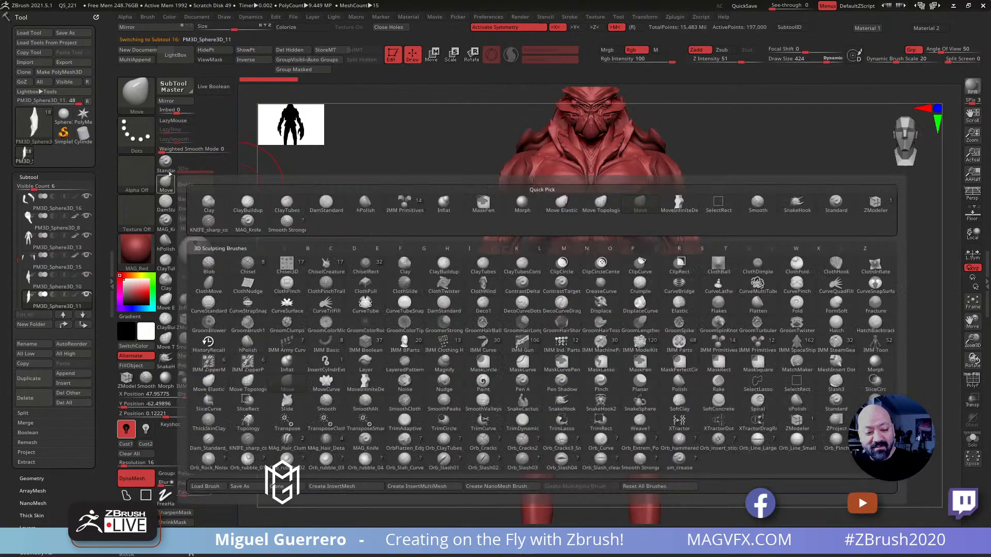
pyautogui.press(']')
pyautogui.moveTo(706, 328); pyautogui.dragTo(700, 327)
pyautogui.moveTo(717, 290); pyautogui.dragTo(710, 277)
pyautogui.press('x')
pyautogui.moveTo(714, 331)
pyautogui.mouseDown()
pyautogui.moveTo(705, 267)
pyautogui.moveTo(703, 317)
pyautogui.mouseUp()
pyautogui.moveTo(718, 370); pyautogui.dragTo(736, 385)
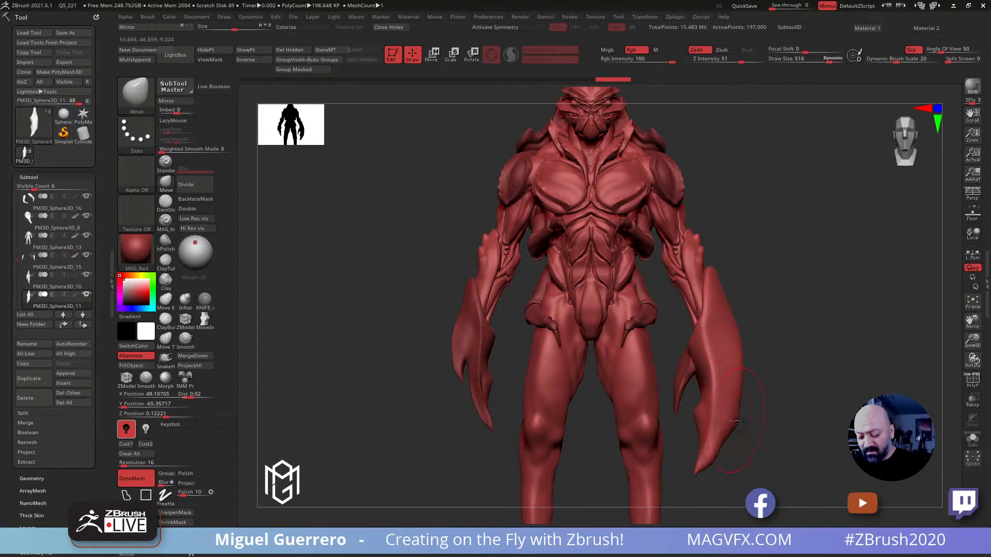
# Lengthen the large claw's tip and fill out its side profile, setting the Move brush to draw size 516 and Z Intensity 15
pyautogui.press('[')
pyautogui.moveTo(721, 446); pyautogui.dragTo(693, 483)
pyautogui.press('shift')
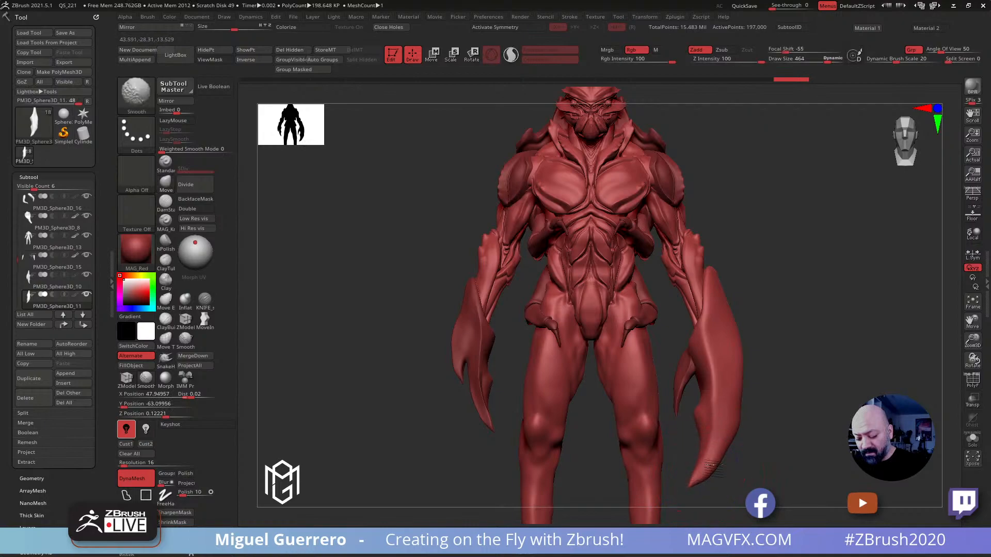
pyautogui.moveTo(717, 413)
pyautogui.mouseDown()
pyautogui.moveTo(645, 428)
pyautogui.moveTo(624, 343)
pyautogui.mouseUp()
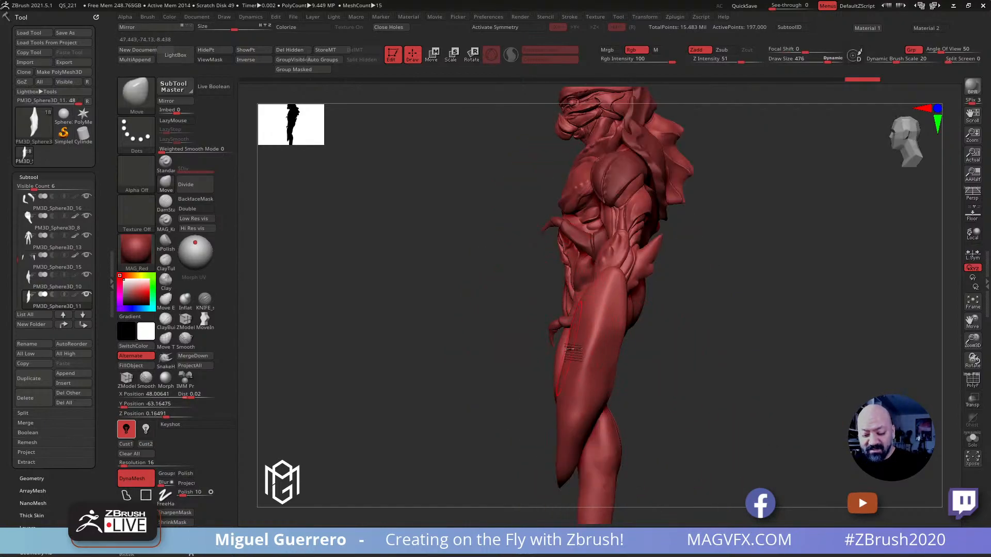
pyautogui.press(']')
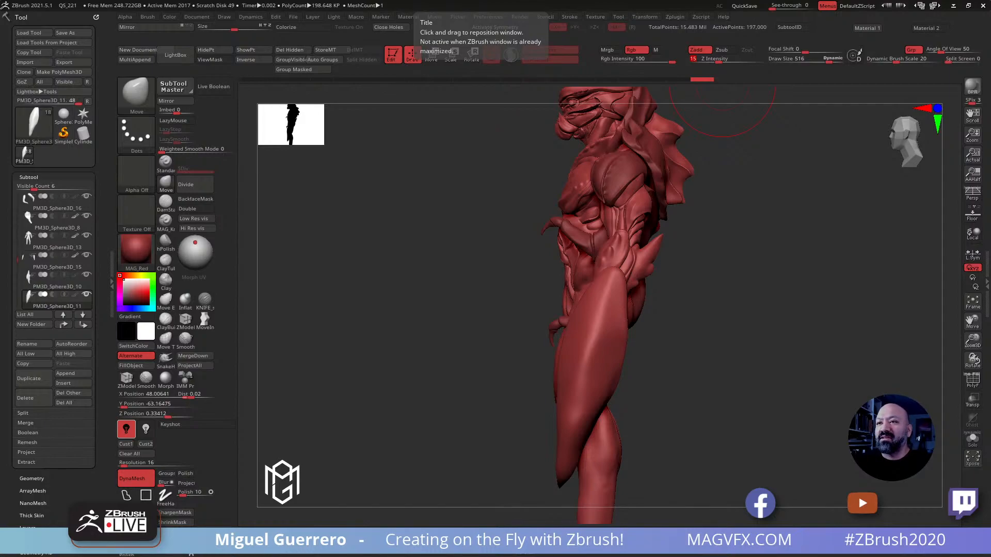
# Bring up the crab reference photos and study the shapes of the claws and segmented legs
pyautogui.moveTo(662, 0); pyautogui.dragTo(672, 199)
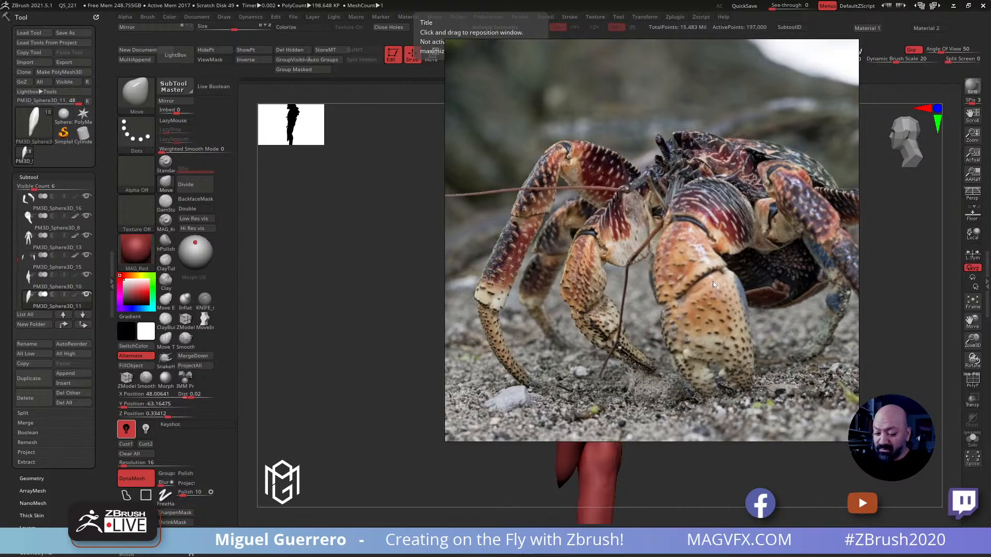
pyautogui.scroll(-10, 717, 277)
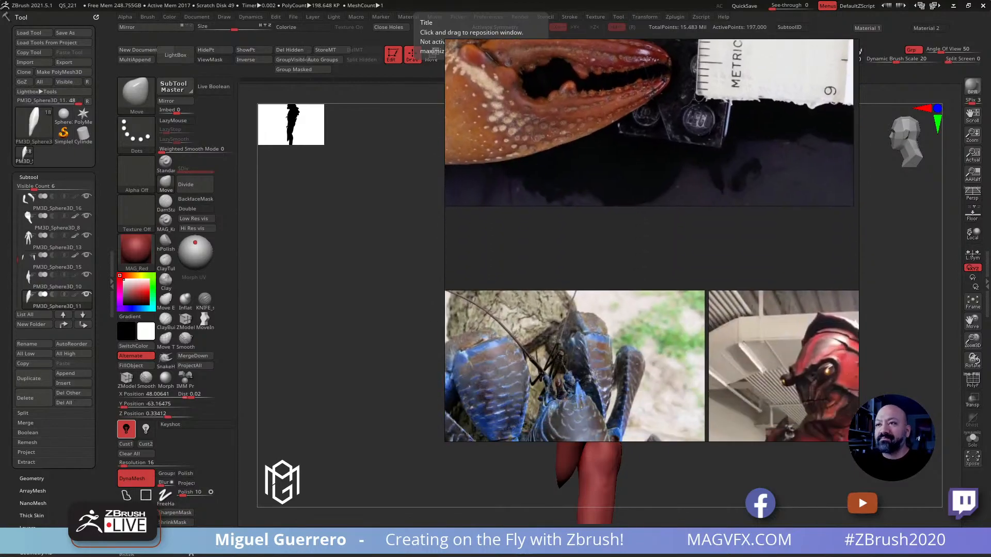
pyautogui.moveTo(765, 6)
pyautogui.mouseDown(button='middle')
pyautogui.moveTo(781, 290)
pyautogui.moveTo(770, 297)
pyautogui.mouseUp(button='middle')
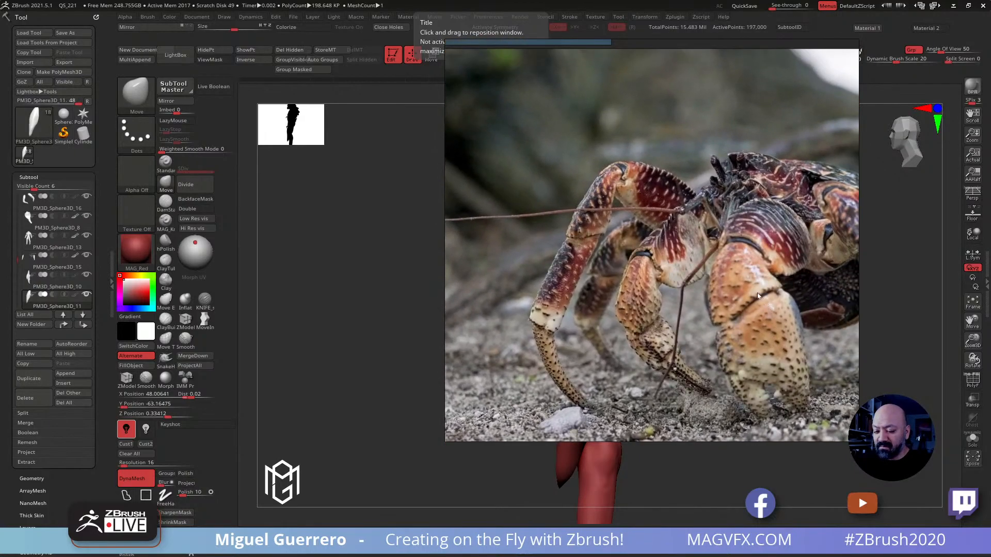
pyautogui.moveTo(770, 296); pyautogui.dragTo(722, 0, button='right')
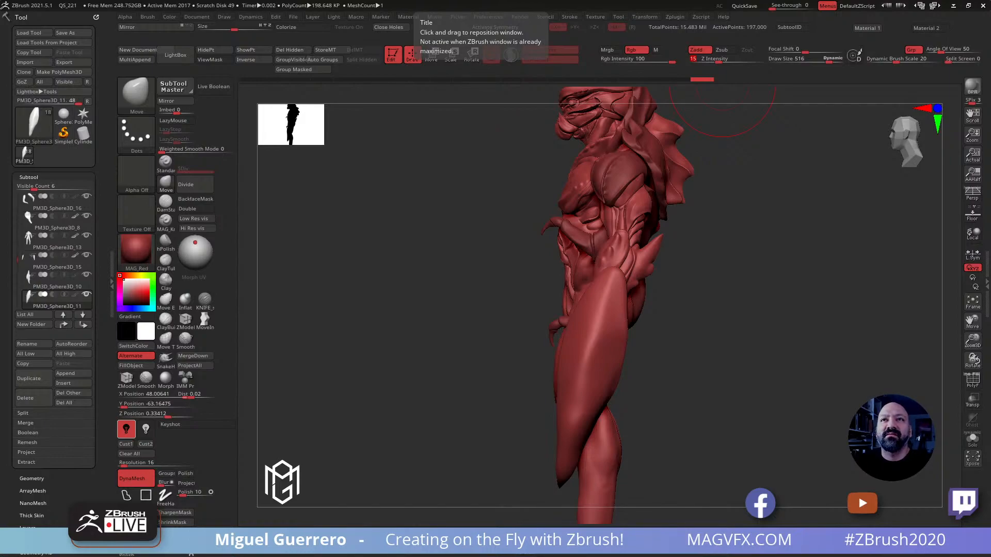
# Refine the large claw's upper edge and rear contour in side view with light Move strokes at Z Intensity 15
pyautogui.moveTo(426, 311); pyautogui.dragTo(471, 314)
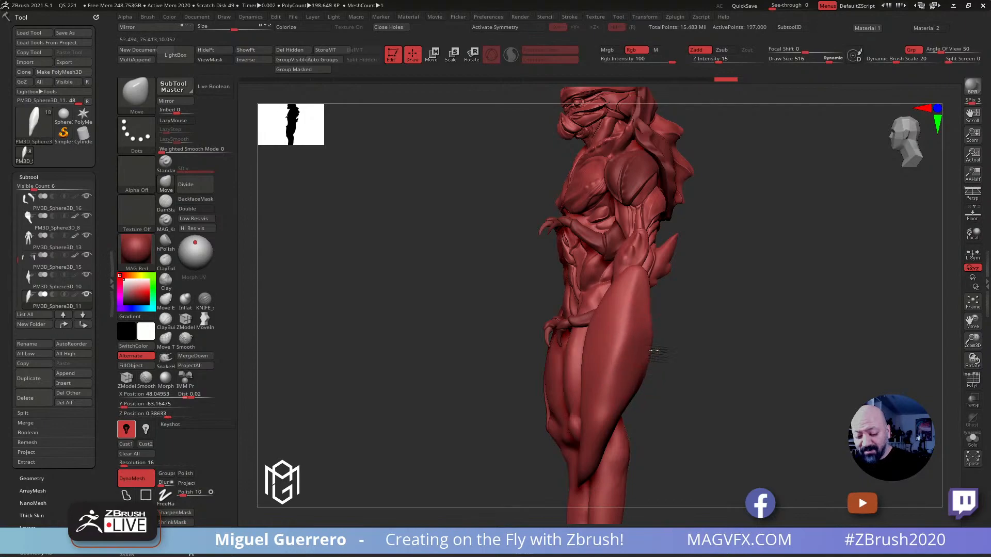
pyautogui.moveTo(601, 298); pyautogui.dragTo(596, 296)
pyautogui.moveTo(604, 289); pyautogui.dragTo(599, 287)
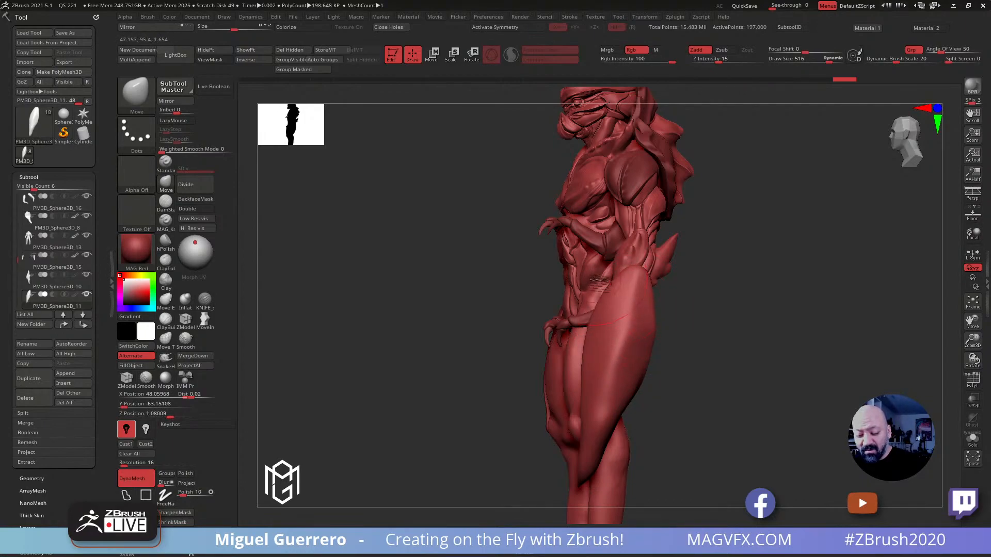
pyautogui.moveTo(635, 397); pyautogui.dragTo(630, 394)
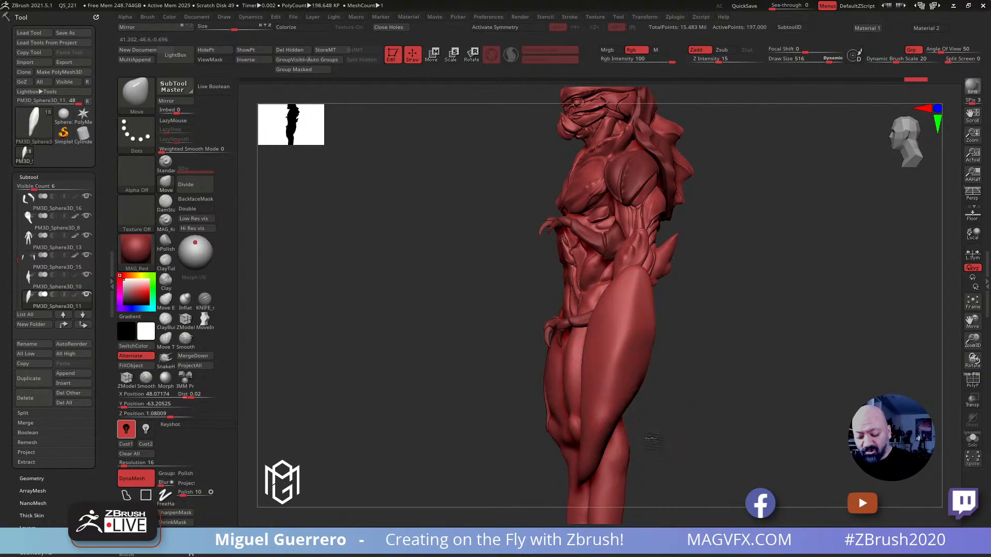
pyautogui.moveTo(654, 440); pyautogui.dragTo(585, 412)
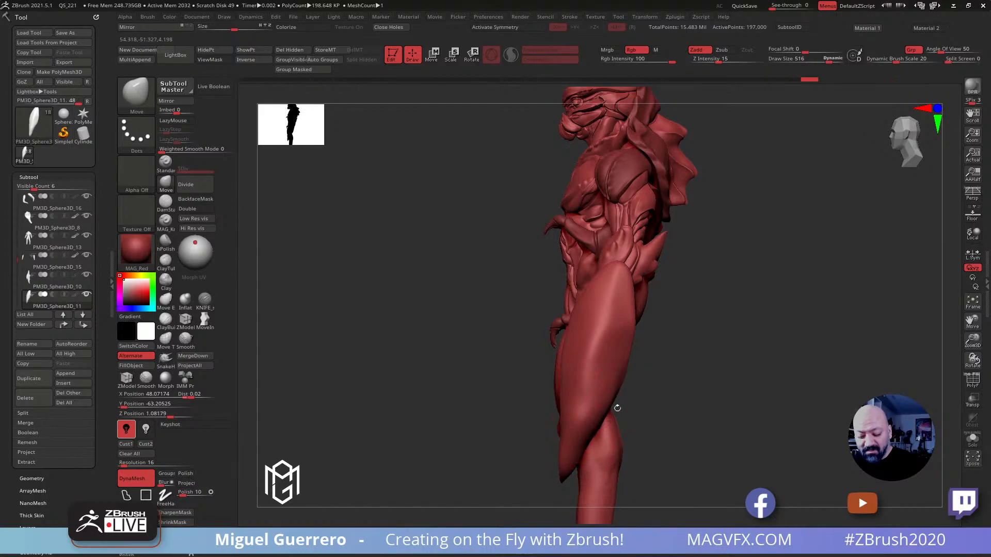
# Push out the large claw's outer contour and sharpen its curved tip in front view with the Move brush at draw size 516
pyautogui.moveTo(495, 320); pyautogui.dragTo(715, 375)
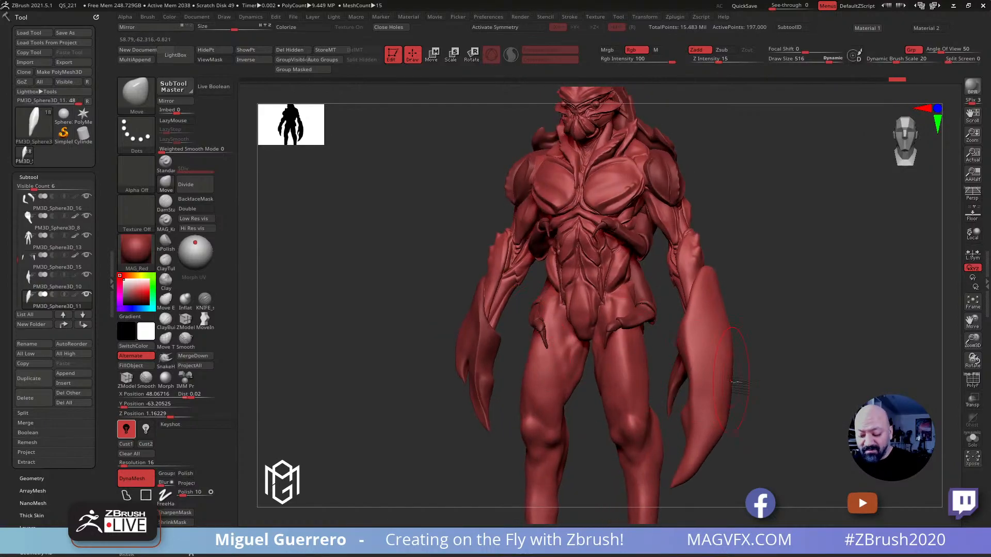
pyautogui.keyDown('shift'); pyautogui.moveTo(781, 397); pyautogui.dragTo(812, 407); pyautogui.keyUp('shift')
pyautogui.moveTo(700, 303); pyautogui.dragTo(716, 281)
pyautogui.hotkey('ctrl', 'z')
pyautogui.hotkey('ctrl', 'z')
pyautogui.hotkey('ctrl', 'z')
pyautogui.hotkey('ctrl', 'shift', 'z')
pyautogui.hotkey('ctrl', 'shift', 'z')
pyautogui.hotkey('ctrl', 'shift', 'z')
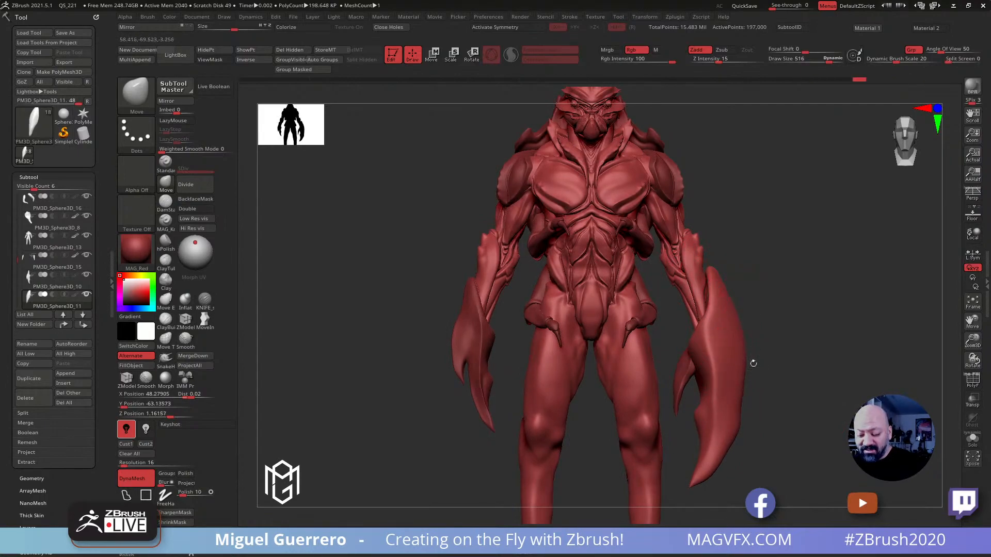
pyautogui.moveTo(742, 427); pyautogui.dragTo(747, 430)
pyautogui.moveTo(722, 462)
pyautogui.mouseDown()
pyautogui.moveTo(729, 468)
pyautogui.moveTo(691, 488)
pyautogui.mouseUp()
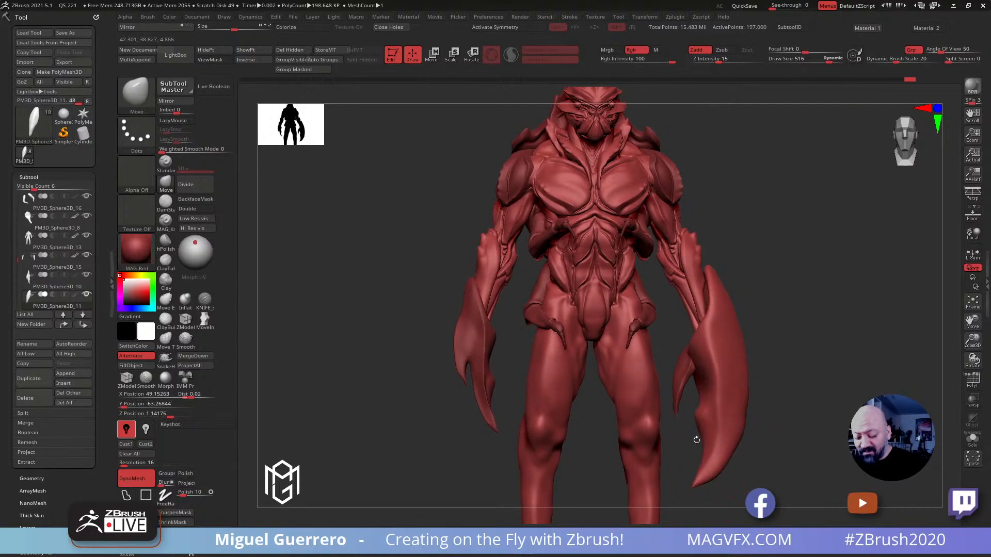
pyautogui.keyDown('alt'); pyautogui.moveTo(814, 457); pyautogui.dragTo(790, 411); pyautogui.keyUp('alt')
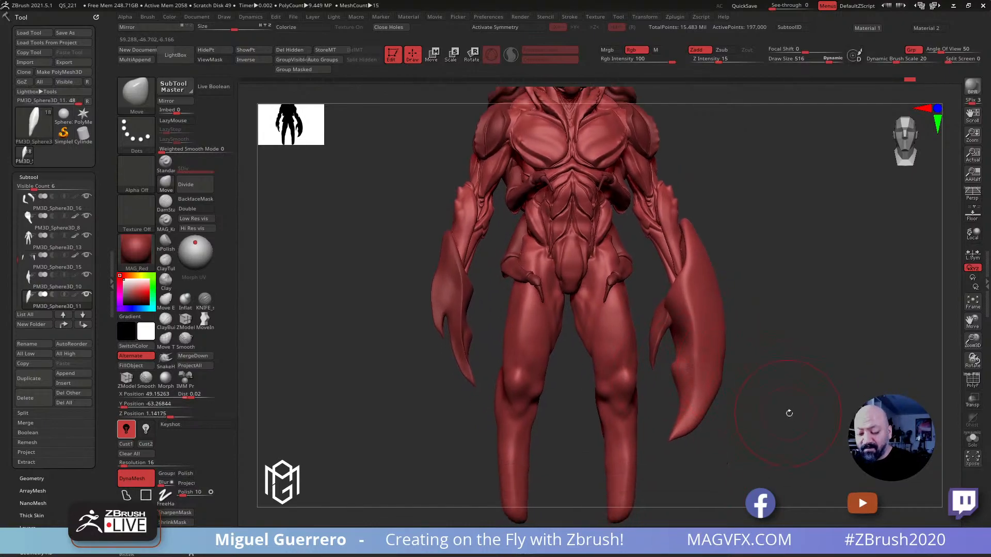
# Select the smaller inner pincer subtool and reposition it beside the large claw with the transform gizmo
pyautogui.keyDown('alt'); pyautogui.click(660, 328); pyautogui.keyUp('alt')
pyautogui.press('w')
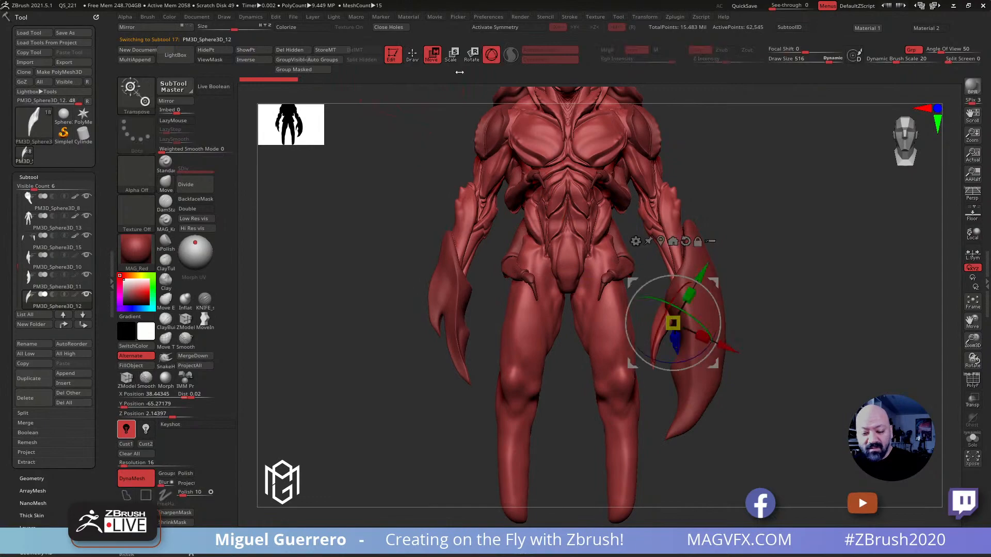
pyautogui.moveTo(632, 283); pyautogui.dragTo(630, 290)
pyautogui.moveTo(384, 253)
pyautogui.mouseDown()
pyautogui.moveTo(464, 249)
pyautogui.moveTo(383, 263)
pyautogui.moveTo(361, 289)
pyautogui.moveTo(420, 296)
pyautogui.mouseUp()
pyautogui.moveTo(505, 340); pyautogui.dragTo(494, 343)
pyautogui.moveTo(425, 308); pyautogui.dragTo(384, 243)
pyautogui.keyDown('alt'); pyautogui.click(507, 226); pyautogui.keyUp('alt')
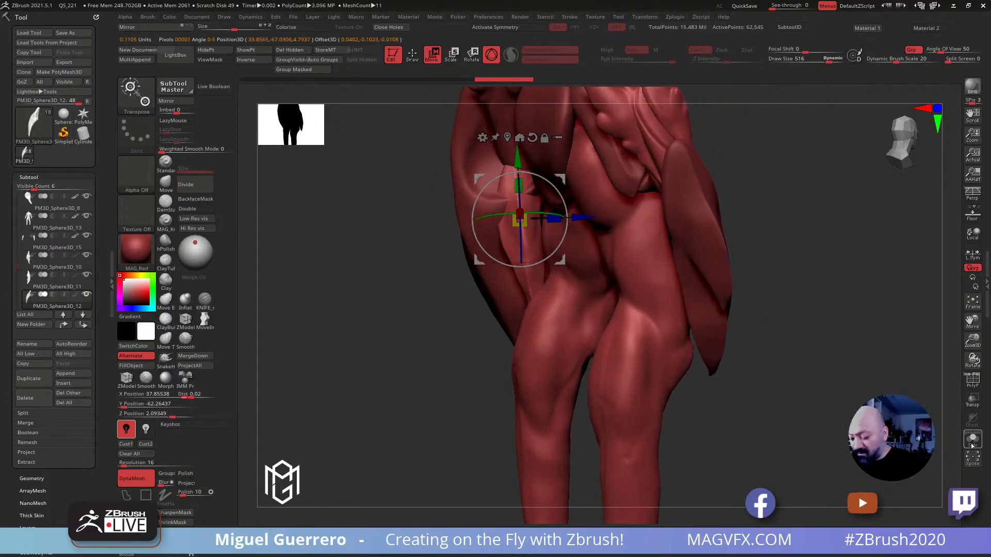
# Isolate the inner pincer and scale it wider from front to back with the gizmo
pyautogui.click(972, 441)
pyautogui.keyDown('alt'); pyautogui.moveTo(479, 203); pyautogui.dragTo(477, 207); pyautogui.keyUp('alt')
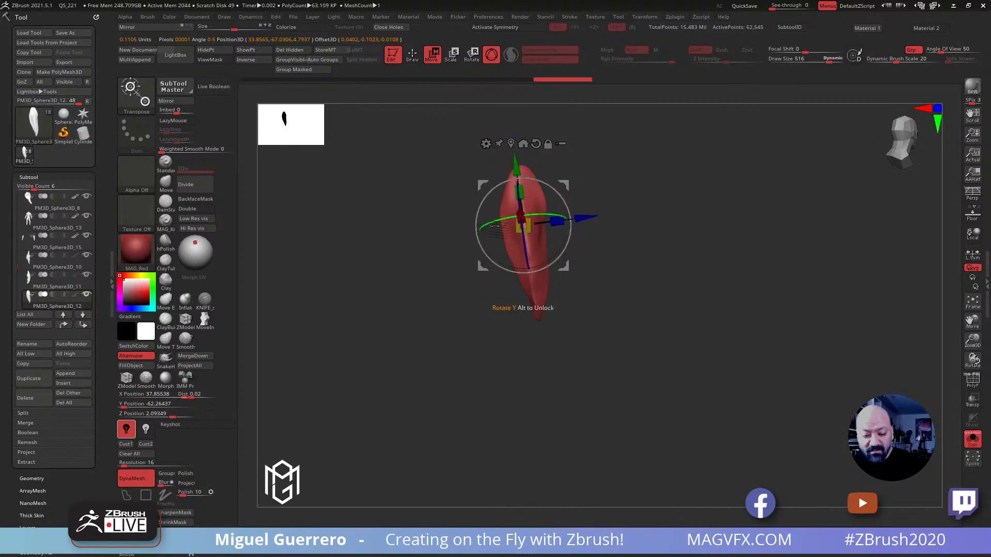
pyautogui.moveTo(556, 221); pyautogui.dragTo(570, 220)
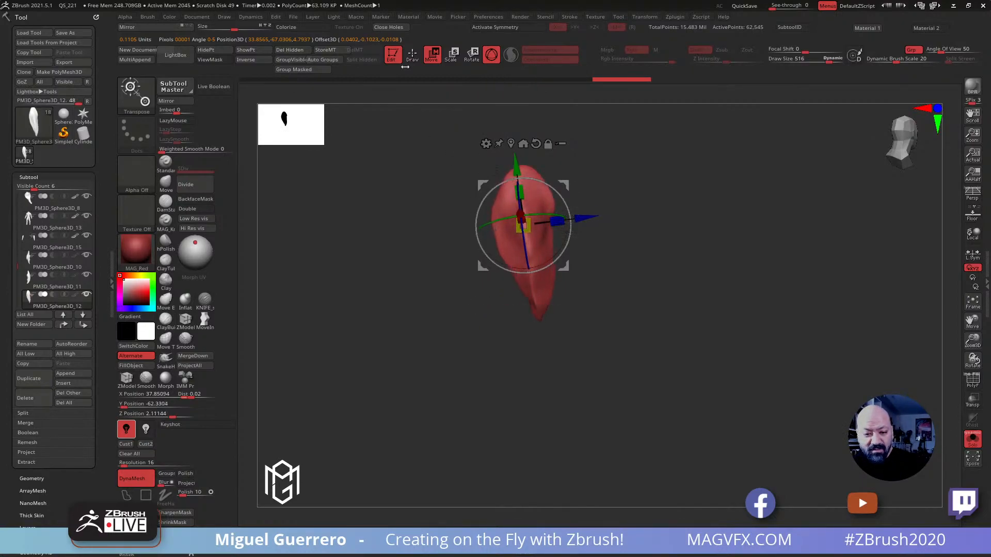
# Fill out the inner pincer's outline with the Move brush at draw size 256 and smooth its surface
pyautogui.press('q')
pyautogui.press('[')
pyautogui.moveTo(553, 228); pyautogui.dragTo(559, 240)
pyautogui.press('shift')
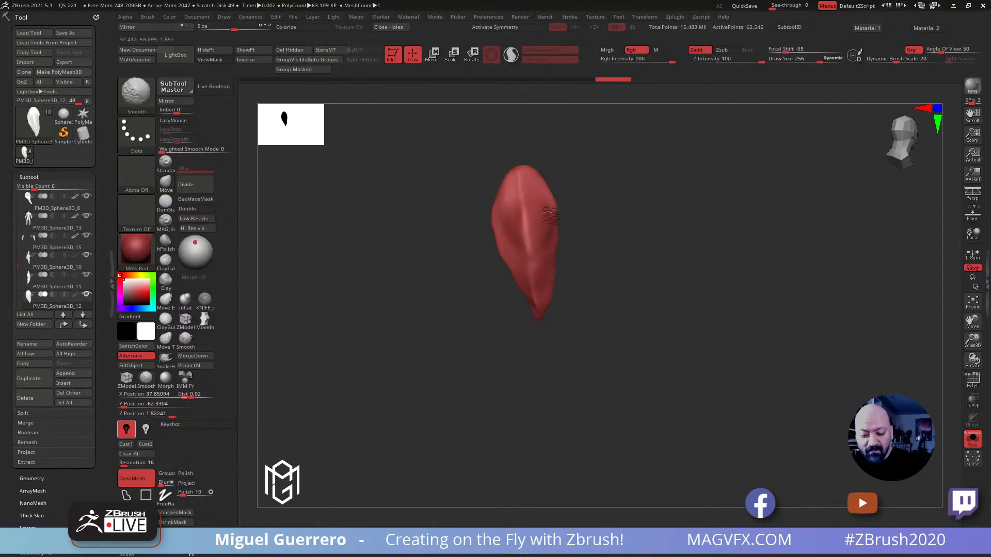
pyautogui.moveTo(503, 245); pyautogui.dragTo(499, 251)
pyautogui.moveTo(521, 293)
pyautogui.mouseDown()
pyautogui.moveTo(520, 303)
pyautogui.moveTo(471, 302)
pyautogui.mouseUp()
pyautogui.moveTo(501, 304)
pyautogui.mouseDown()
pyautogui.moveTo(432, 297)
pyautogui.moveTo(447, 284)
pyautogui.moveTo(414, 292)
pyautogui.moveTo(484, 285)
pyautogui.moveTo(468, 289)
pyautogui.moveTo(480, 311)
pyautogui.mouseUp()
pyautogui.moveTo(513, 354); pyautogui.dragTo(424, 362)
pyautogui.moveTo(672, 267); pyautogui.dragTo(674, 267)
pyautogui.moveTo(617, 275); pyautogui.dragTo(493, 294)
# Sculpt volume, ridges and a hollow upper face on the inner pincer with the Clay brush at Z Intensity 50 and draw size 256
pyautogui.click(168, 280)
pyautogui.moveTo(648, 231)
pyautogui.mouseDown()
pyautogui.moveTo(656, 271)
pyautogui.moveTo(664, 245)
pyautogui.moveTo(657, 274)
pyautogui.mouseUp()
pyautogui.moveTo(666, 222)
pyautogui.mouseDown()
pyautogui.moveTo(647, 278)
pyautogui.moveTo(660, 258)
pyautogui.mouseUp()
pyautogui.moveTo(552, 239); pyautogui.dragTo(589, 256)
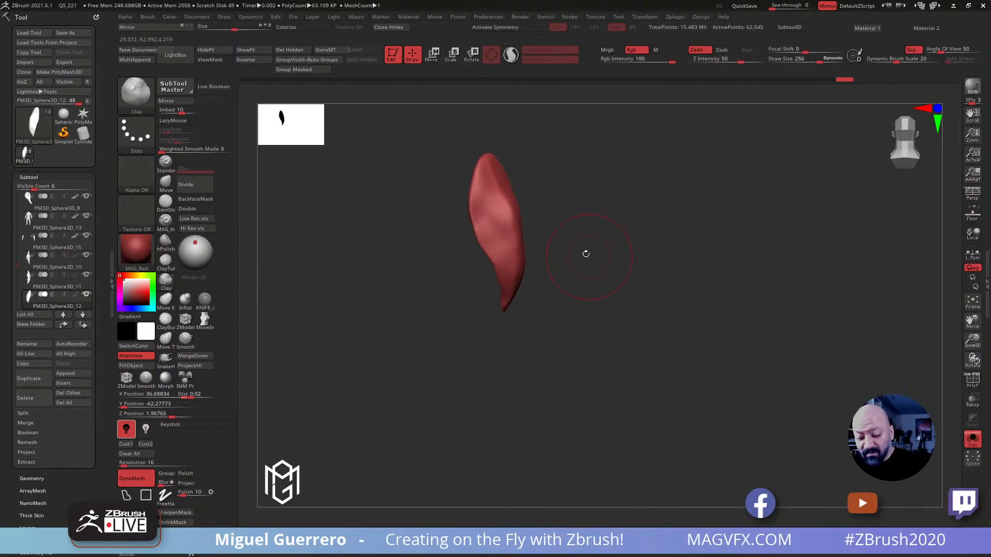
pyautogui.moveTo(501, 291); pyautogui.dragTo(506, 298)
pyautogui.moveTo(475, 271)
pyautogui.mouseDown()
pyautogui.moveTo(469, 234)
pyautogui.moveTo(517, 278)
pyautogui.moveTo(520, 299)
pyautogui.moveTo(429, 307)
pyautogui.mouseUp()
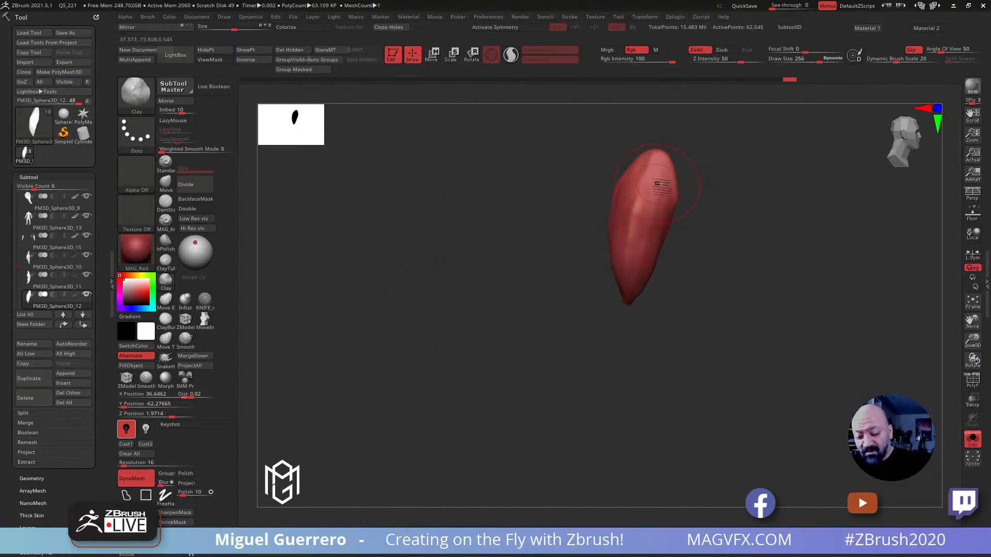
pyautogui.moveTo(564, 243); pyautogui.dragTo(591, 254)
pyautogui.moveTo(691, 170); pyautogui.dragTo(687, 227)
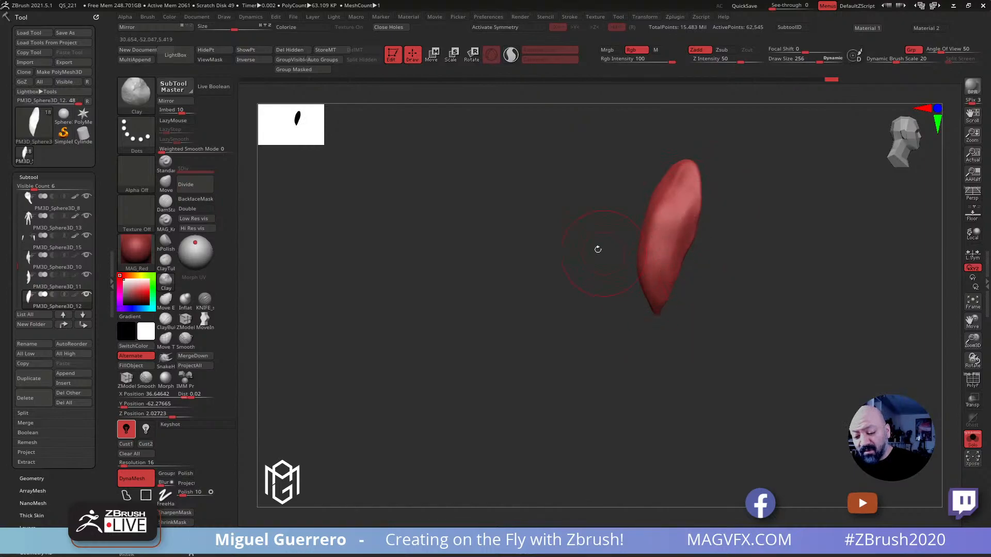
pyautogui.moveTo(605, 252); pyautogui.dragTo(566, 236)
pyautogui.moveTo(686, 220)
pyautogui.keyDown('shift'); pyautogui.mouseDown()
pyautogui.moveTo(699, 235)
pyautogui.moveTo(683, 293)
pyautogui.moveTo(690, 302)
pyautogui.mouseUp(); pyautogui.keyUp('shift')
pyautogui.moveTo(607, 238); pyautogui.dragTo(553, 228)
pyautogui.moveTo(663, 217)
pyautogui.keyDown('shift'); pyautogui.mouseDown()
pyautogui.moveTo(654, 235)
pyautogui.moveTo(552, 244)
pyautogui.moveTo(546, 254)
pyautogui.mouseUp(); pyautogui.keyUp('shift')
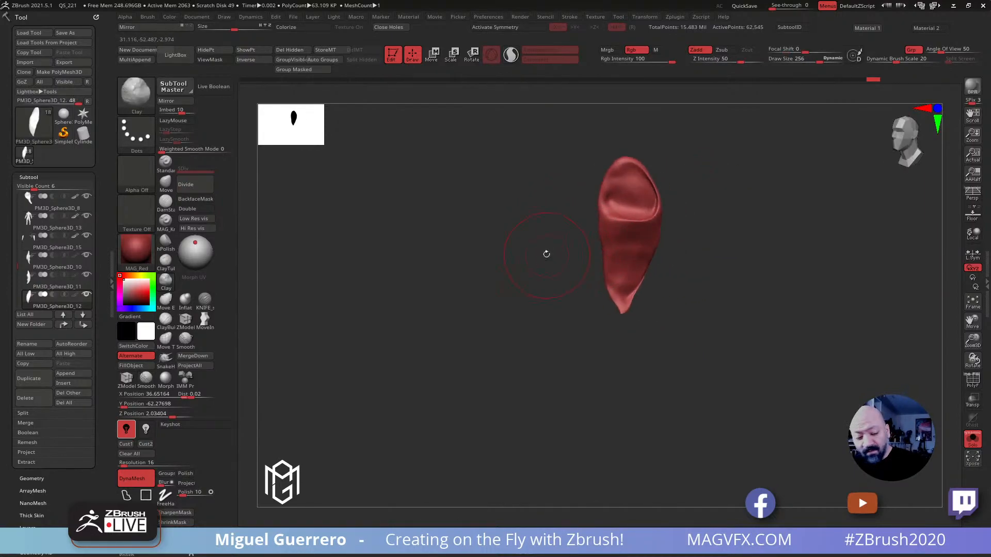
# Thicken the inner pincer's tip with the Inflat brush at Z Intensity 10 and draw size 256
pyautogui.click(192, 298)
pyautogui.moveTo(625, 292); pyautogui.dragTo(624, 300)
pyautogui.moveTo(536, 243); pyautogui.dragTo(434, 295)
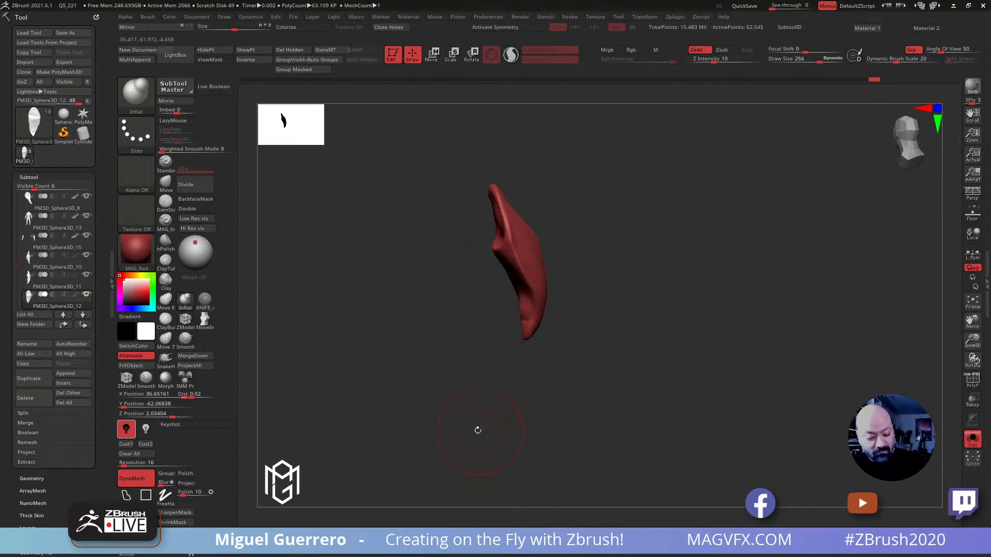
# Show all subtools again and bend the inner pincer into a tapered hook with the Move brush at Z Intensity 15
pyautogui.click(972, 439)
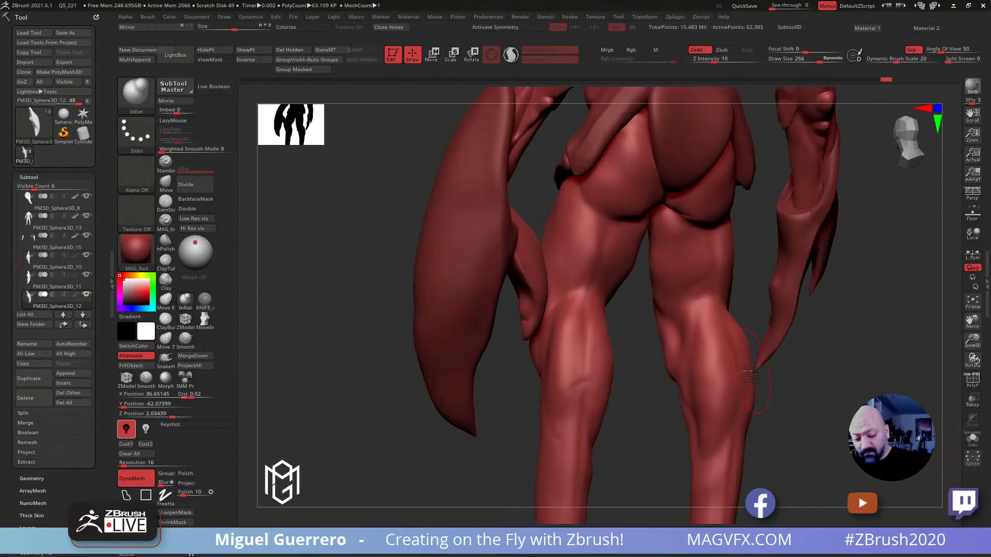
pyautogui.moveTo(354, 292); pyautogui.dragTo(641, 242)
pyautogui.click(163, 183)
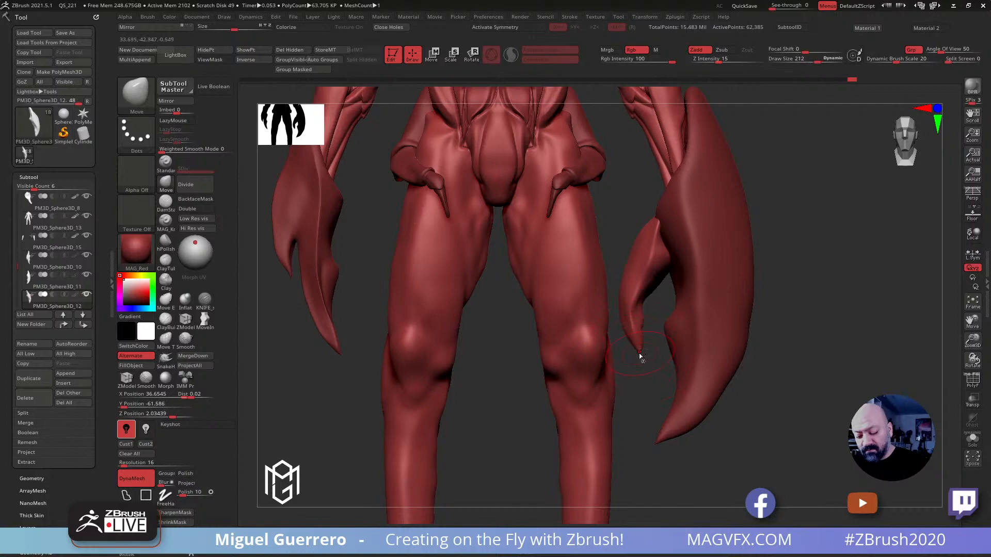
pyautogui.moveTo(462, 365); pyautogui.dragTo(627, 336)
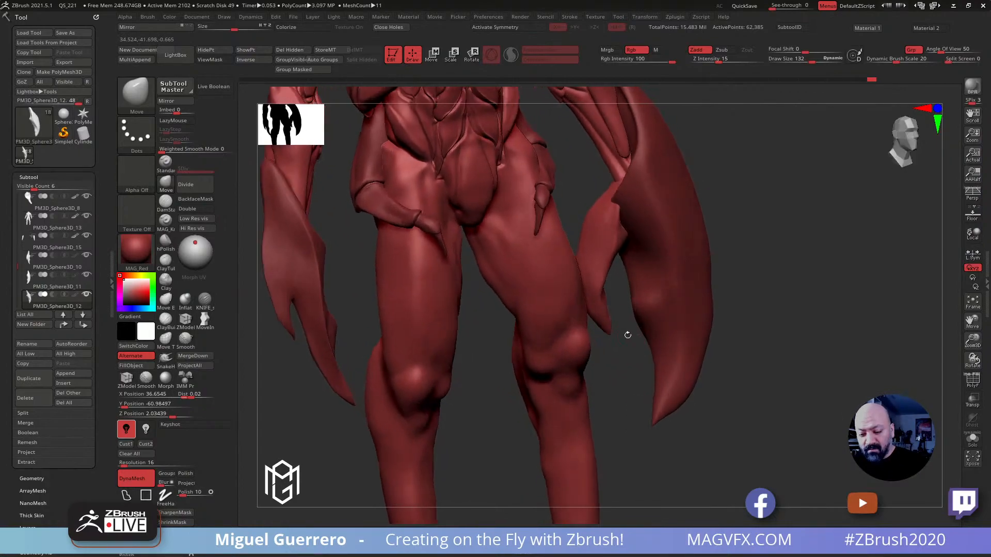
# Select the large claw and pull its inner edge out into a socket over the pincer's base with the Move brush at draw size 336
pyautogui.keyDown('alt'); pyautogui.click(642, 228); pyautogui.keyUp('alt')
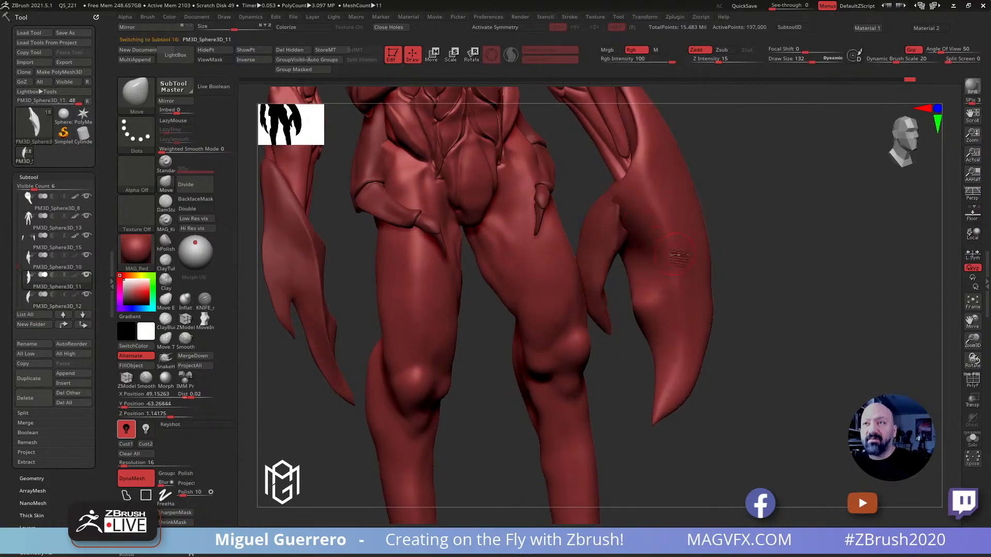
pyautogui.keyDown('alt'); pyautogui.moveTo(603, 190); pyautogui.dragTo(615, 207); pyautogui.keyUp('alt')
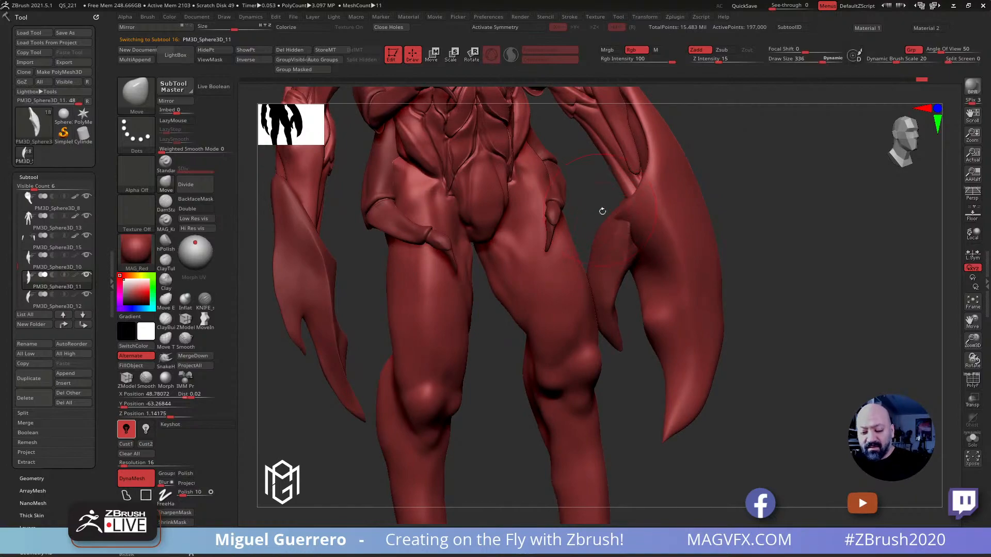
pyautogui.moveTo(601, 209); pyautogui.dragTo(635, 205)
pyautogui.moveTo(506, 206)
pyautogui.mouseDown()
pyautogui.moveTo(421, 216)
pyautogui.moveTo(419, 182)
pyautogui.moveTo(435, 188)
pyautogui.moveTo(427, 175)
pyautogui.mouseUp()
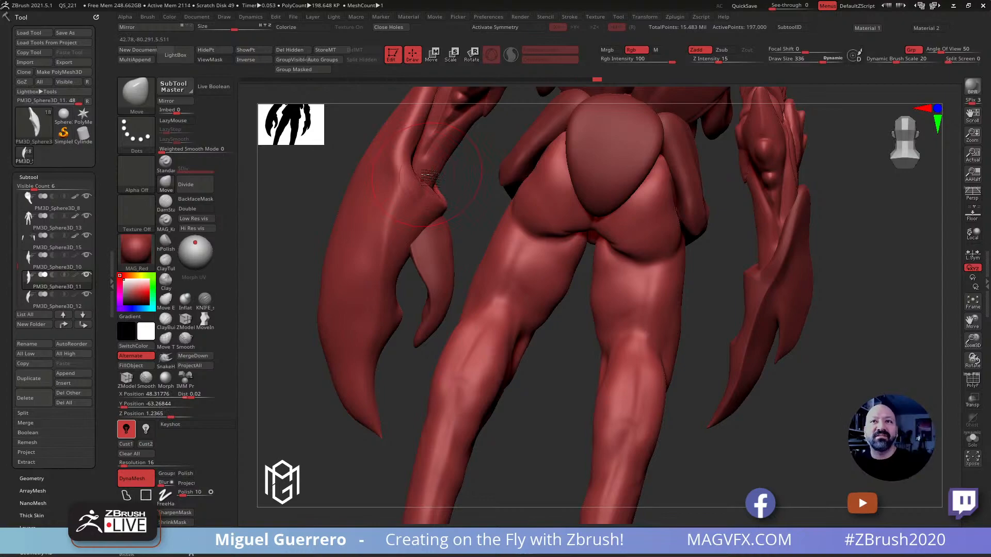
pyautogui.keyDown('alt'); pyautogui.moveTo(369, 303); pyautogui.dragTo(472, 275, button='right'); pyautogui.keyUp('alt')
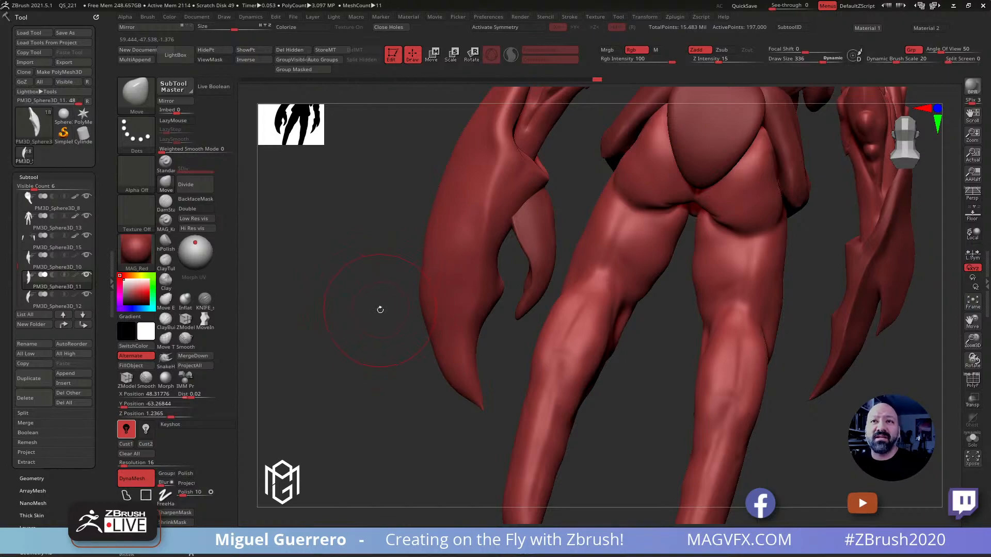
pyautogui.moveTo(380, 310); pyautogui.dragTo(444, 265, button='right')
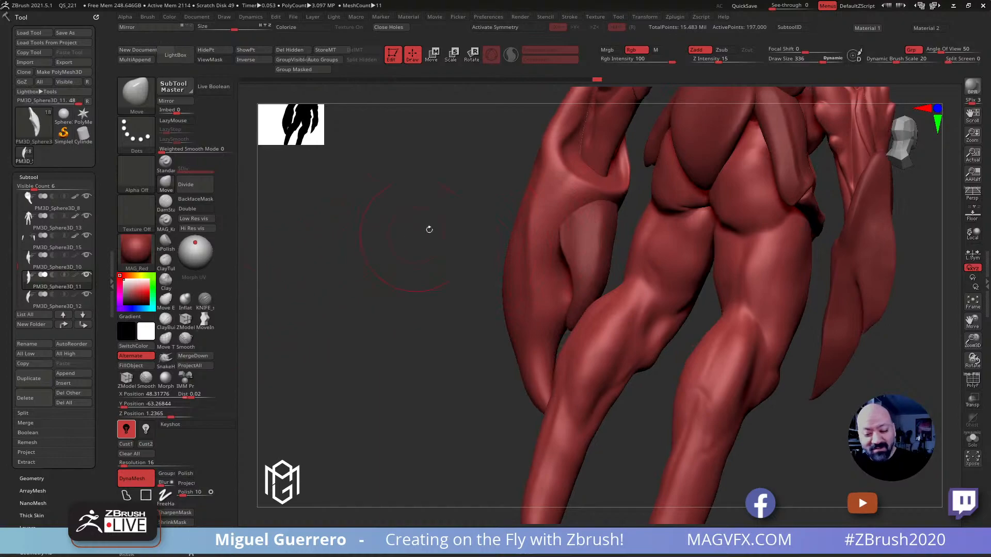
pyautogui.press('shift')
pyautogui.moveTo(442, 195); pyautogui.dragTo(341, 232, button='right')
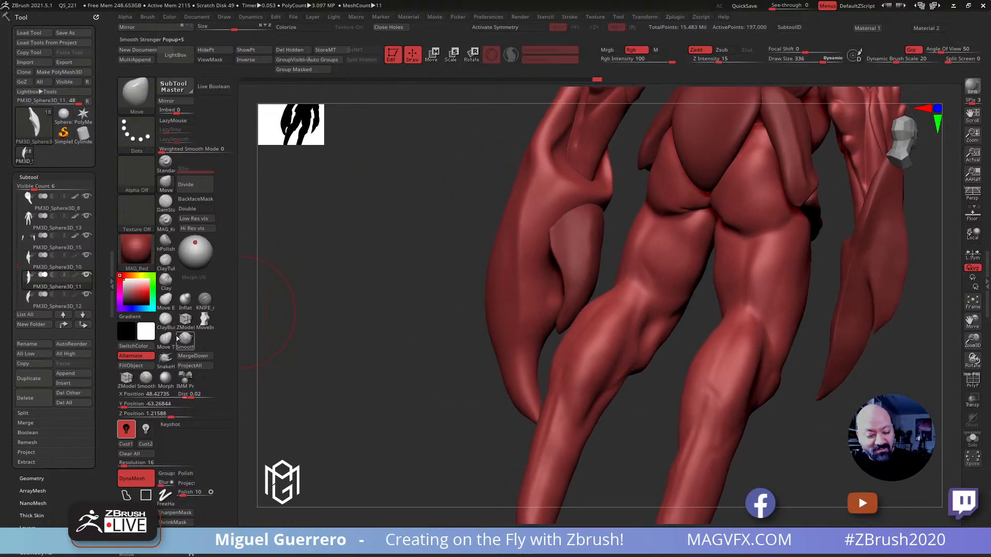
# Try to carve a sharp edge into the large claw beside the pincer's base with the KNIFE_sharp_control brush at draw size 92
pyautogui.click(205, 299)
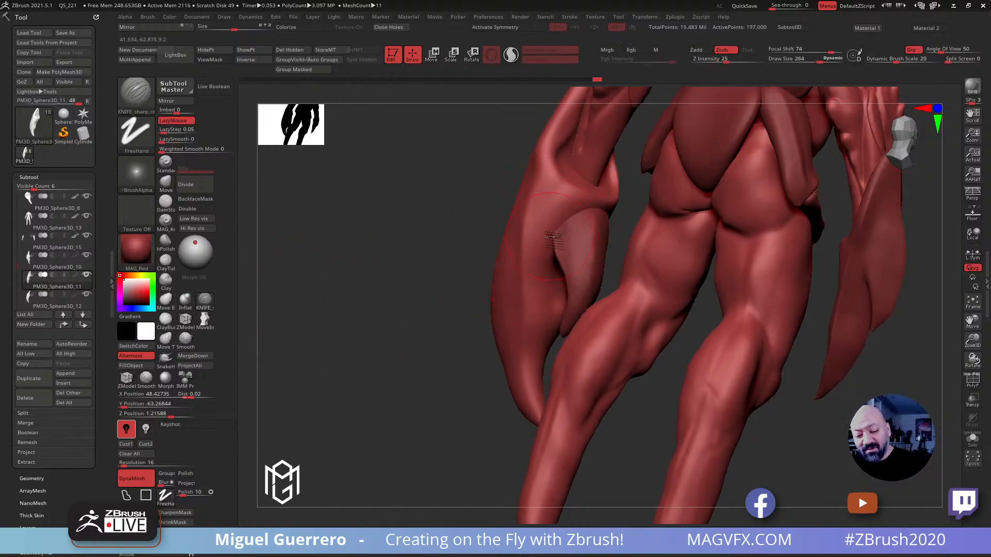
pyautogui.press('[')
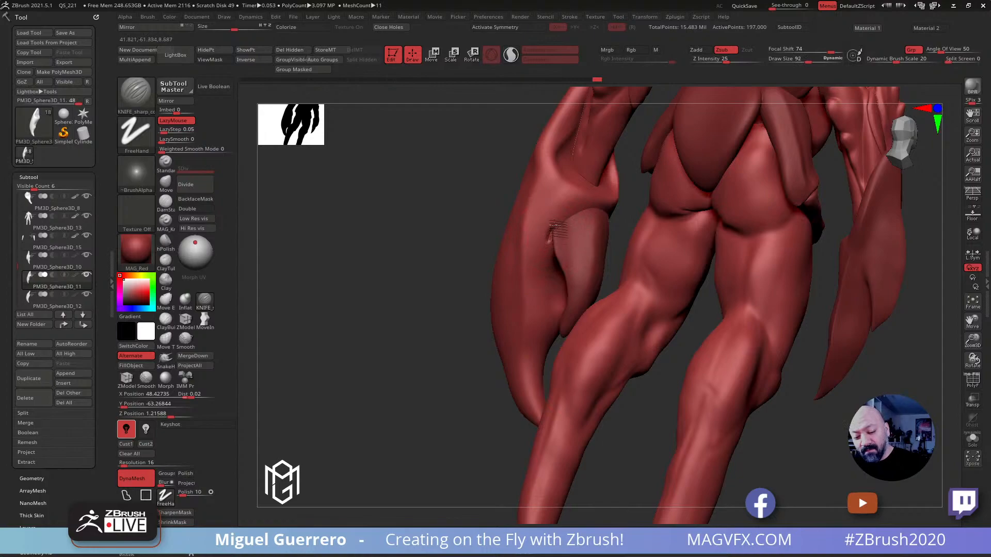
pyautogui.moveTo(432, 184); pyautogui.dragTo(453, 199)
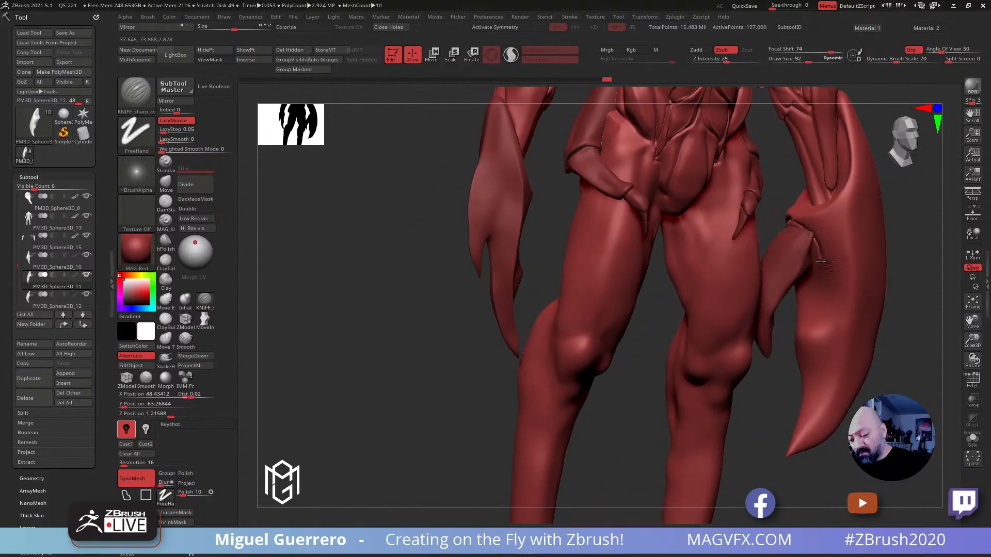
pyautogui.moveTo(797, 309); pyautogui.dragTo(451, 255)
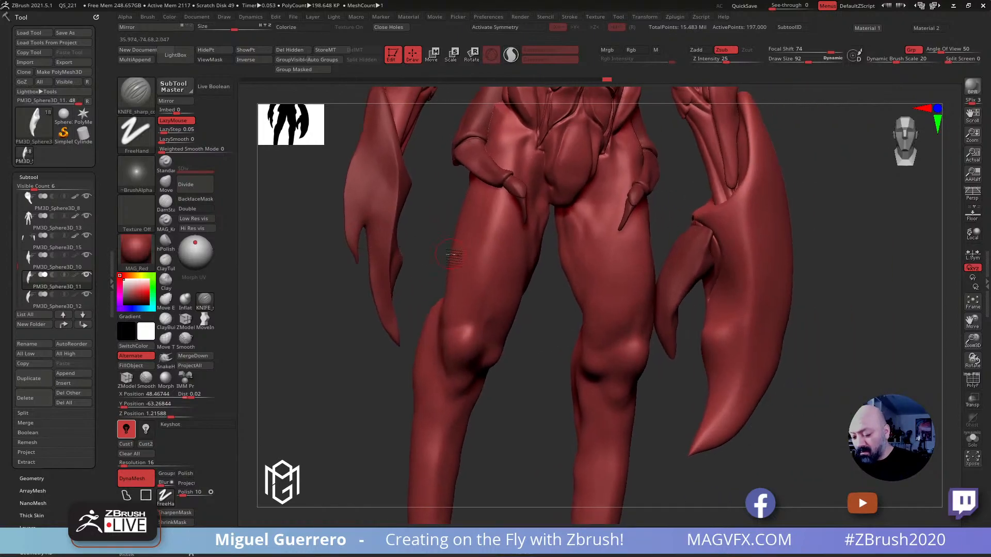
# Isolate the large claw, mask everything except a patch below its socket rim, and bring the other subtools back into view
pyautogui.click(972, 438)
pyautogui.moveTo(577, 253)
pyautogui.keyDown('ctrl'); pyautogui.mouseDown()
pyautogui.moveTo(599, 258)
pyautogui.moveTo(588, 281)
pyautogui.moveTo(575, 247)
pyautogui.mouseUp(); pyautogui.keyUp('ctrl')
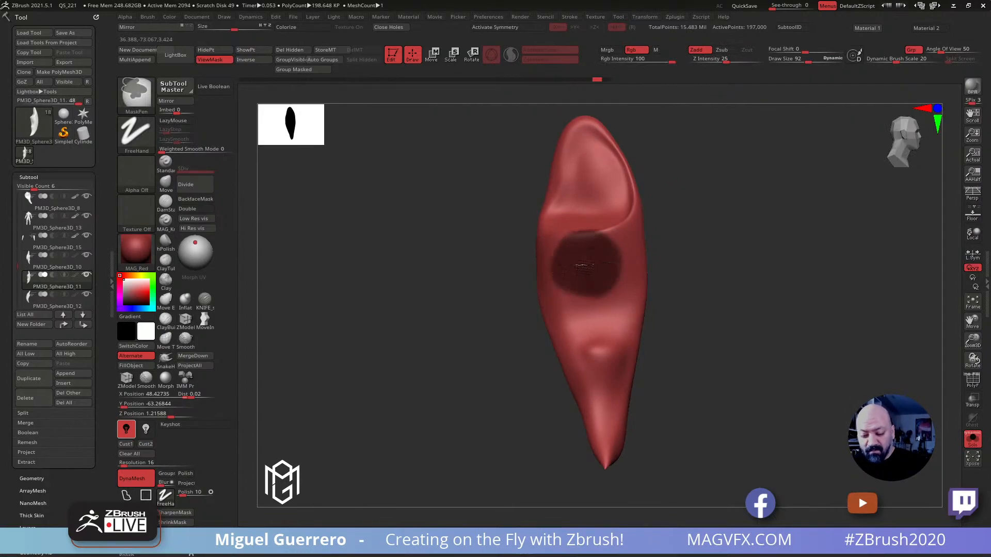
pyautogui.keyDown('ctrl'); pyautogui.click(578, 254); pyautogui.keyUp('ctrl')
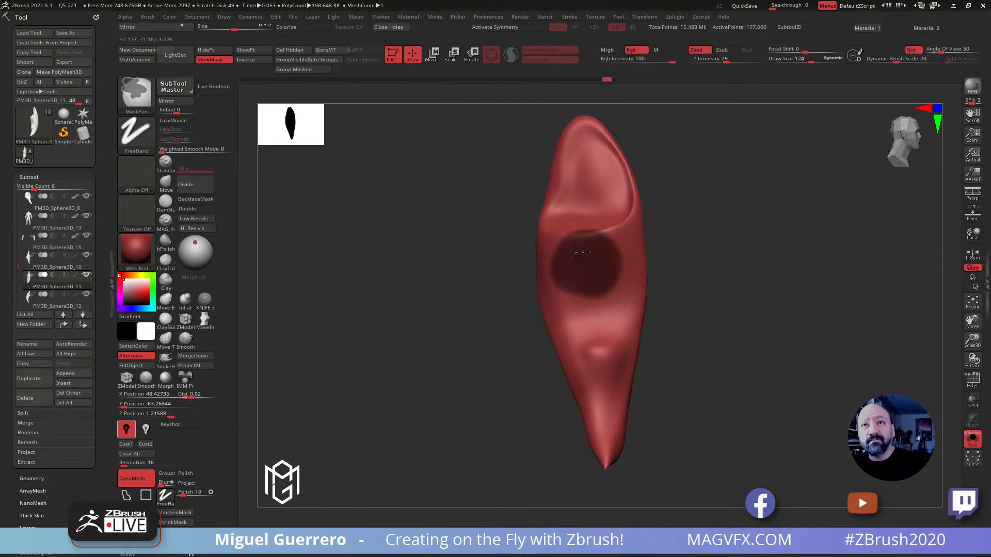
pyautogui.moveTo(584, 274)
pyautogui.keyDown('ctrl'); pyautogui.mouseDown()
pyautogui.moveTo(607, 236)
pyautogui.moveTo(517, 270)
pyautogui.mouseUp(); pyautogui.keyUp('ctrl')
pyautogui.keyDown('ctrl'); pyautogui.click(599, 300); pyautogui.keyUp('ctrl')
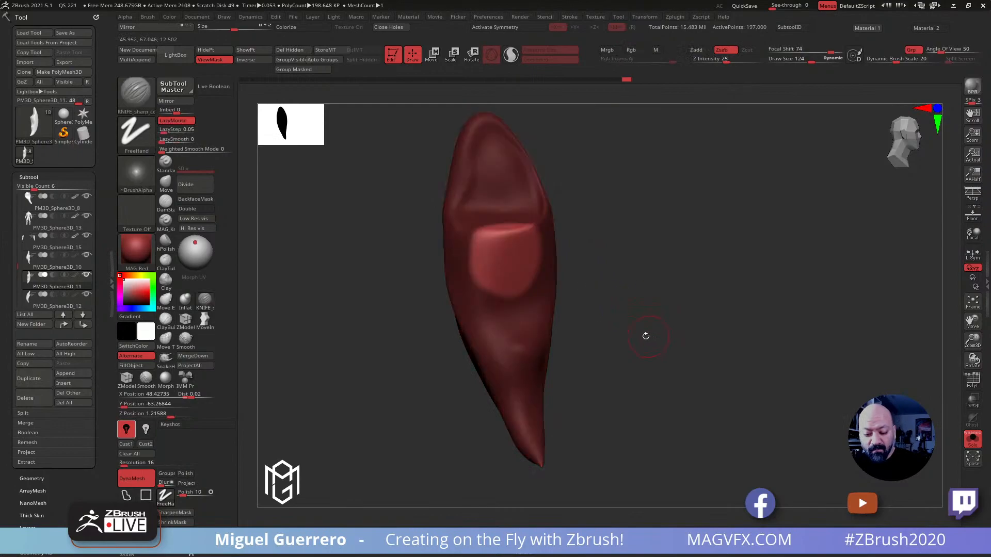
pyautogui.moveTo(648, 336); pyautogui.dragTo(690, 336)
pyautogui.click(971, 439)
pyautogui.keyDown('shift'); pyautogui.moveTo(372, 273); pyautogui.dragTo(383, 269); pyautogui.keyUp('shift')
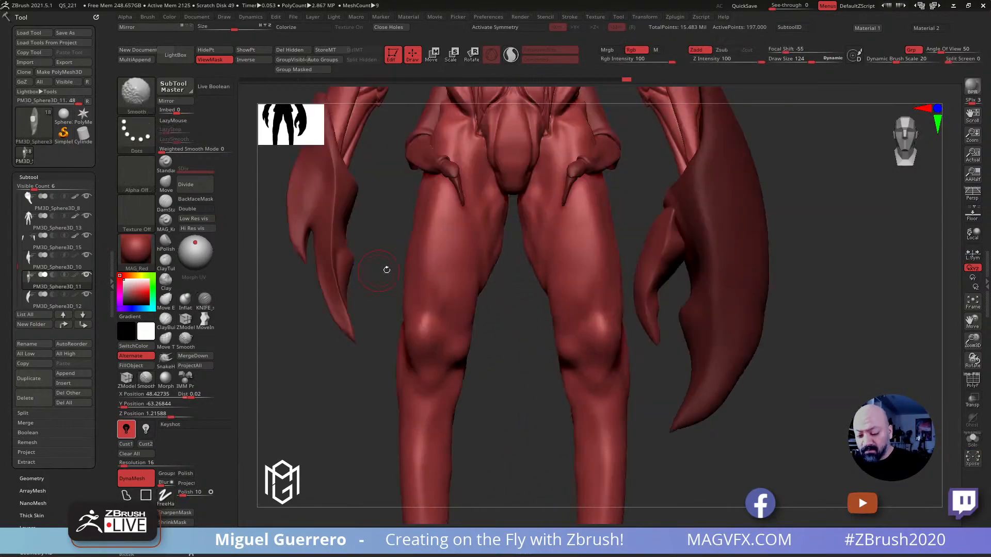
# Reshape the large claw's unmasked socket area around the pincer's base with the Move brush at Z Intensity 15
pyautogui.click(166, 183)
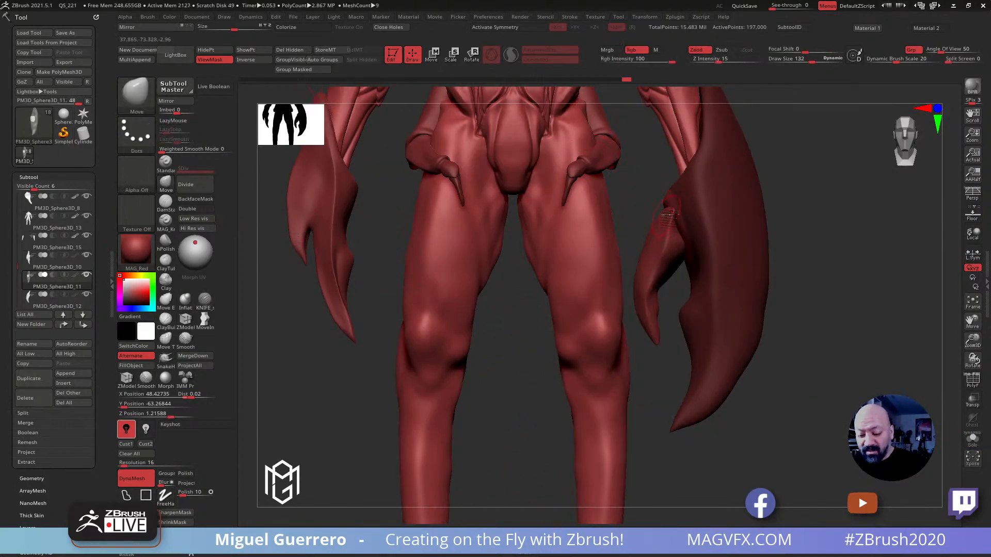
pyautogui.moveTo(700, 197); pyautogui.dragTo(698, 244)
pyautogui.moveTo(348, 376); pyautogui.dragTo(483, 365)
pyautogui.moveTo(351, 236); pyautogui.dragTo(356, 236)
pyautogui.moveTo(511, 310); pyautogui.dragTo(456, 306)
pyautogui.moveTo(387, 247)
pyautogui.mouseDown()
pyautogui.moveTo(410, 220)
pyautogui.moveTo(342, 219)
pyautogui.moveTo(333, 229)
pyautogui.moveTo(385, 231)
pyautogui.moveTo(382, 210)
pyautogui.moveTo(372, 227)
pyautogui.moveTo(327, 235)
pyautogui.mouseUp()
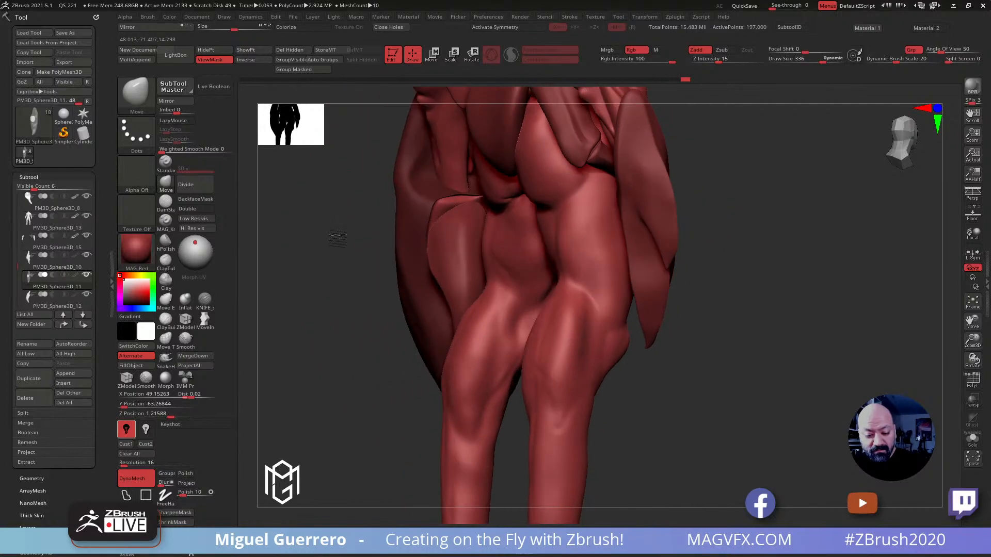
# Select the hooked inner pincer and reshape its base to fit the large claw's socket with the Move brush at draw size 240
pyautogui.keyDown('alt'); pyautogui.click(440, 230); pyautogui.keyUp('alt')
pyautogui.press('[')
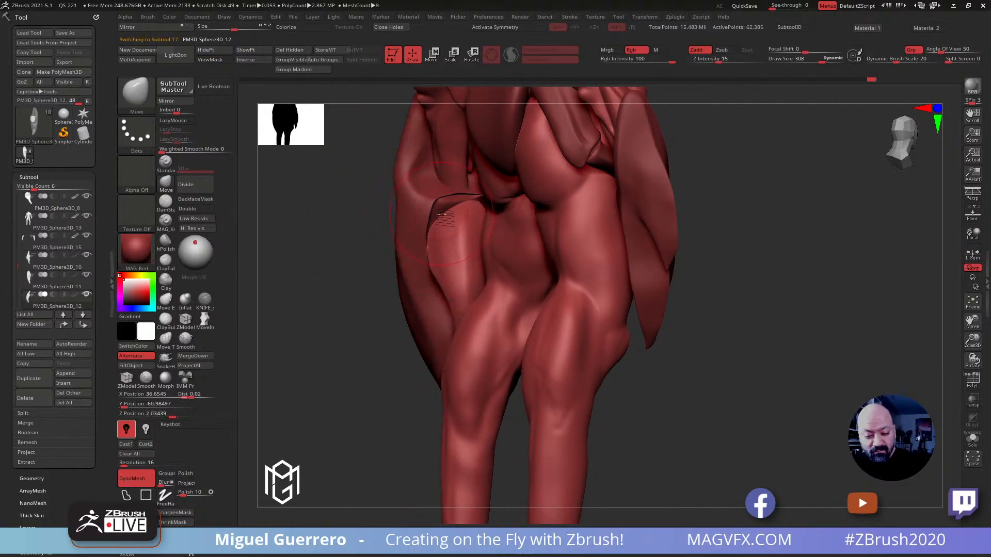
pyautogui.press('[')
pyautogui.moveTo(443, 212)
pyautogui.mouseDown()
pyautogui.moveTo(441, 181)
pyautogui.moveTo(468, 200)
pyautogui.moveTo(481, 194)
pyautogui.moveTo(453, 197)
pyautogui.mouseUp()
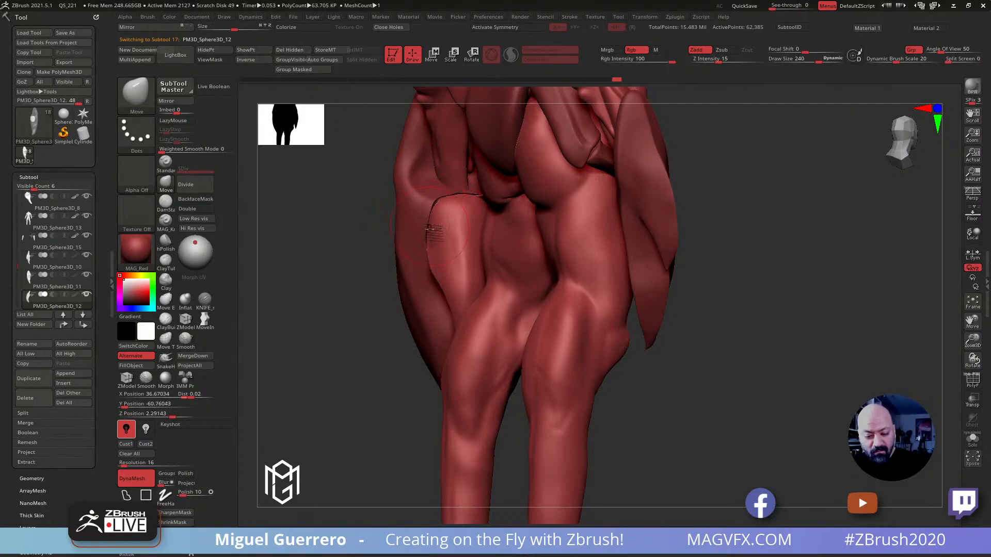
pyautogui.moveTo(361, 252)
pyautogui.mouseDown()
pyautogui.moveTo(384, 260)
pyautogui.moveTo(363, 263)
pyautogui.mouseUp()
pyautogui.moveTo(657, 323)
pyautogui.mouseDown()
pyautogui.moveTo(714, 263)
pyautogui.moveTo(743, 271)
pyautogui.moveTo(728, 261)
pyautogui.moveTo(720, 229)
pyautogui.mouseUp()
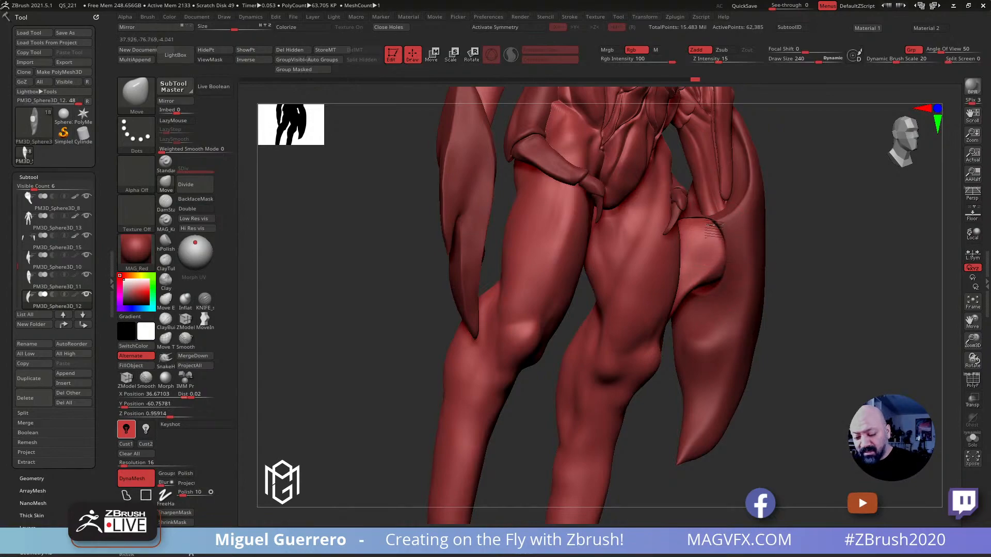
pyautogui.moveTo(702, 283); pyautogui.dragTo(707, 289)
pyautogui.moveTo(797, 357); pyautogui.dragTo(849, 356)
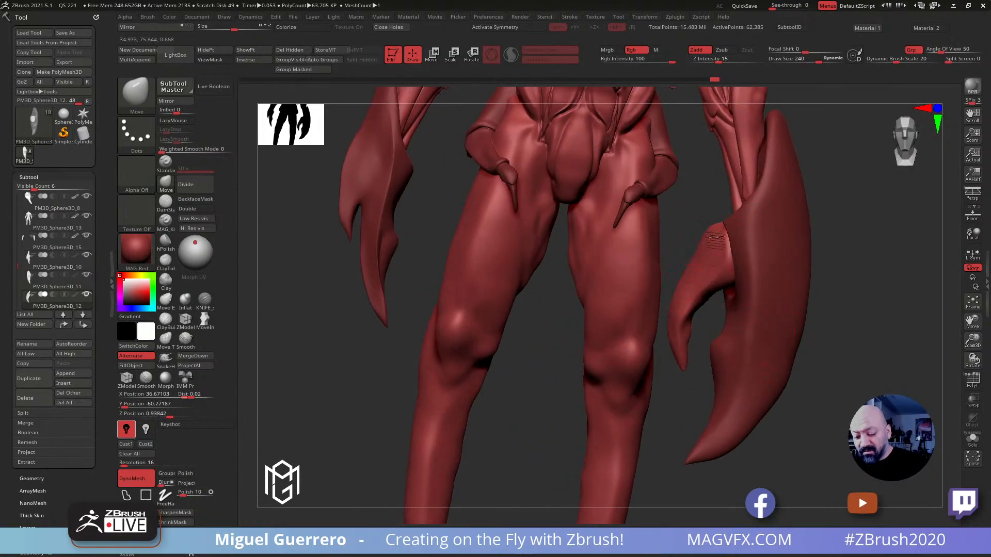
pyautogui.moveTo(721, 239); pyautogui.dragTo(724, 243)
pyautogui.moveTo(694, 210); pyautogui.dragTo(747, 226)
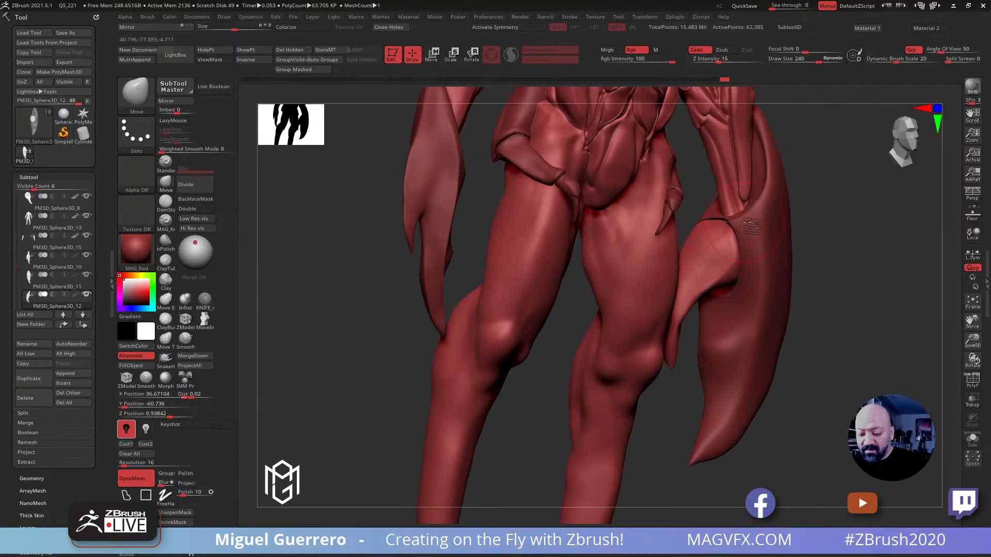
# Select the large claw and build up its socket rim above the pincer's base with the Clay brush at draw size 136
pyautogui.keyDown('alt'); pyautogui.click(788, 254); pyautogui.keyUp('alt')
pyautogui.moveTo(833, 349); pyautogui.dragTo(859, 351)
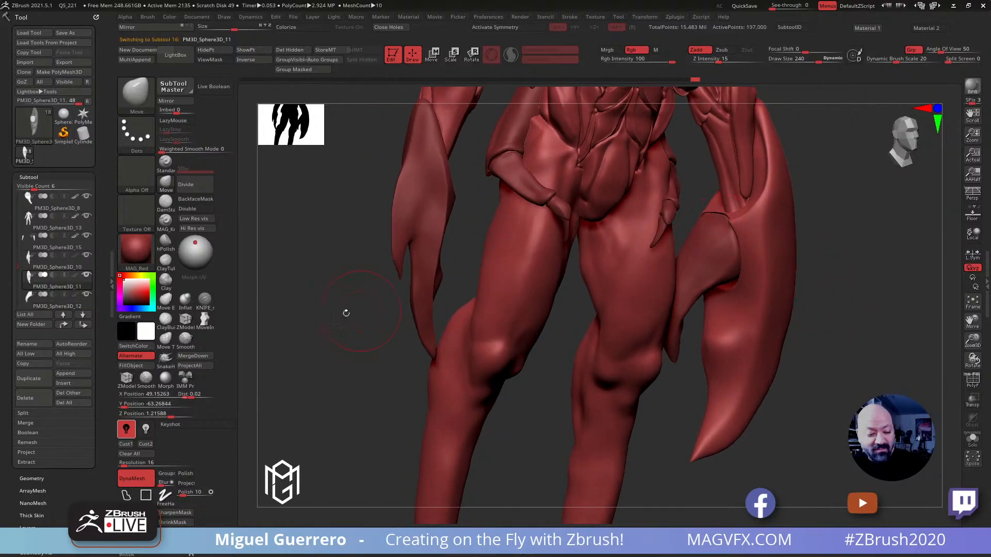
pyautogui.moveTo(361, 320); pyautogui.dragTo(352, 337)
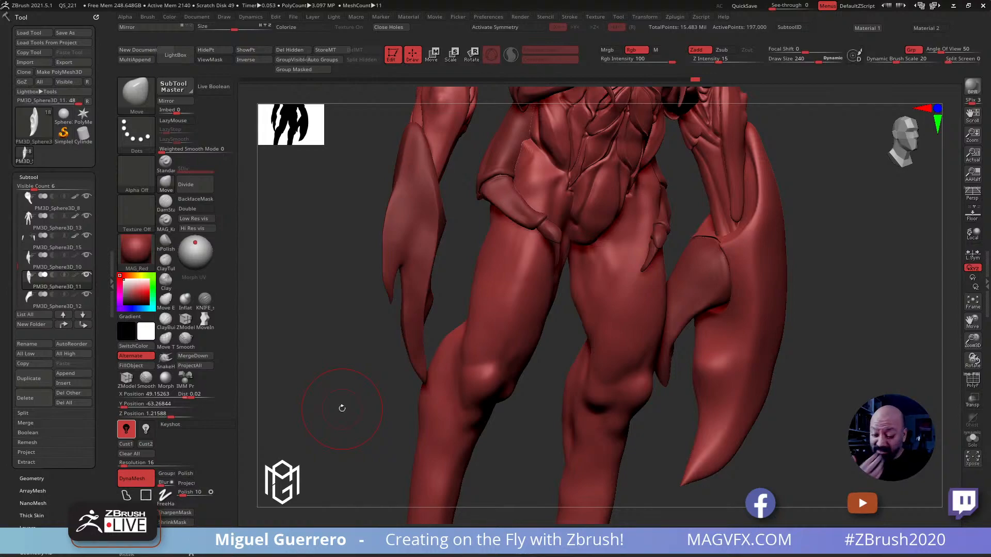
pyautogui.hotkey('ctrl', 'z')
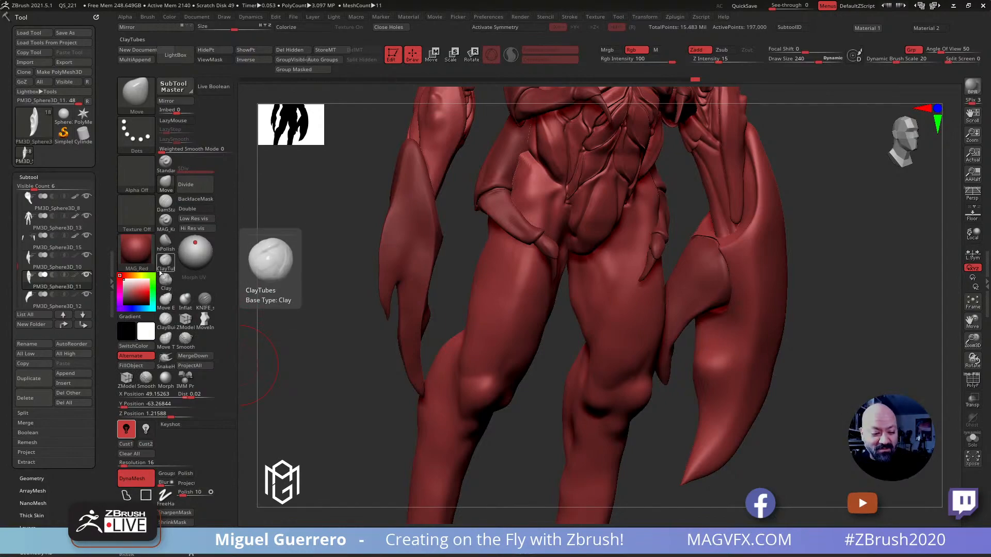
pyautogui.click(164, 243)
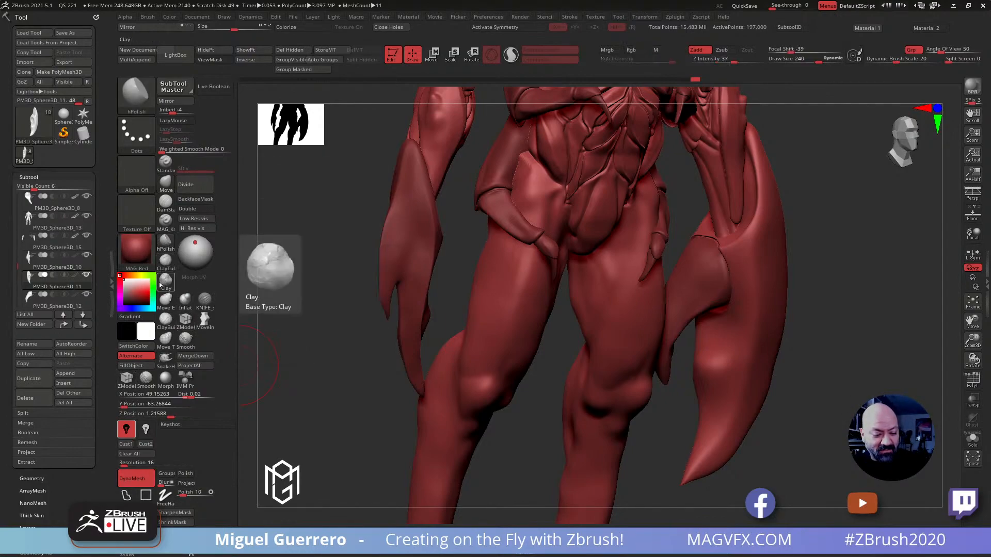
pyautogui.click(165, 279)
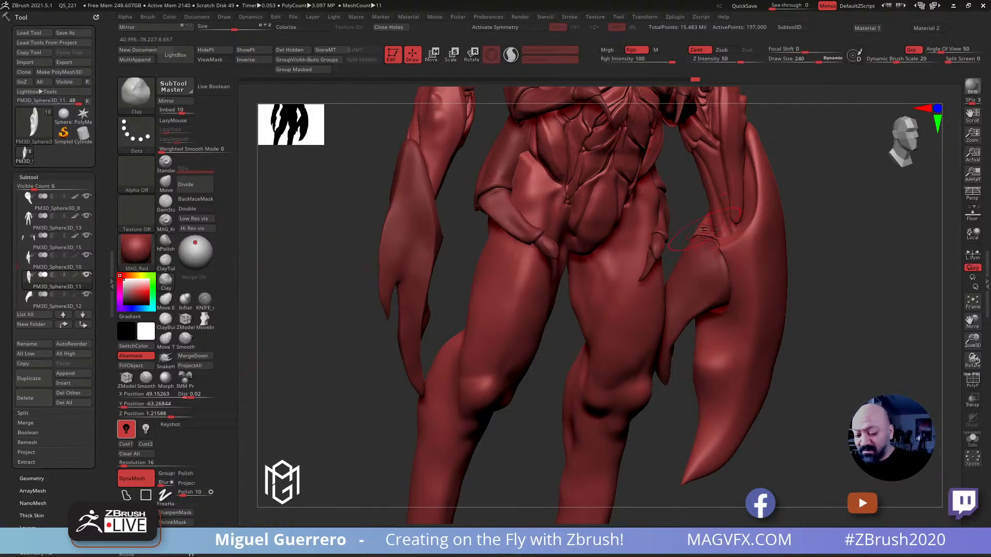
pyautogui.press('[')
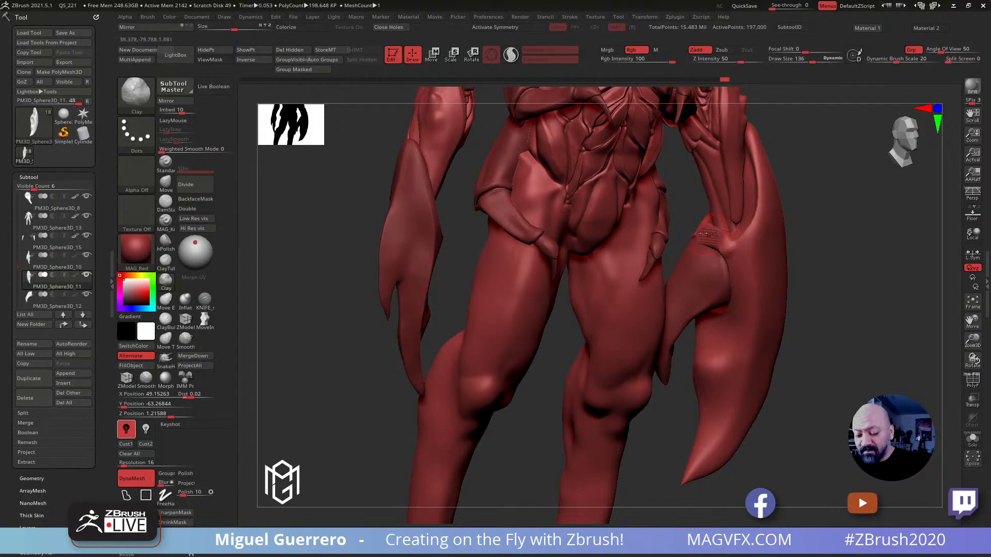
pyautogui.moveTo(819, 295); pyautogui.dragTo(828, 321)
# Isolate the large claw, build a thick hood over its socket with the Clay brush, smooth it, and remesh the claw with DynaMesh
pyautogui.click(972, 439)
pyautogui.moveTo(722, 254)
pyautogui.mouseDown()
pyautogui.moveTo(759, 268)
pyautogui.moveTo(736, 245)
pyautogui.moveTo(771, 267)
pyautogui.moveTo(669, 210)
pyautogui.mouseUp()
pyautogui.moveTo(674, 253)
pyautogui.mouseDown()
pyautogui.moveTo(694, 255)
pyautogui.moveTo(683, 247)
pyautogui.moveTo(734, 272)
pyautogui.mouseUp()
pyautogui.keyDown('ctrl'); pyautogui.moveTo(520, 222); pyautogui.dragTo(547, 261); pyautogui.keyUp('ctrl')
pyautogui.moveTo(524, 325); pyautogui.dragTo(565, 321)
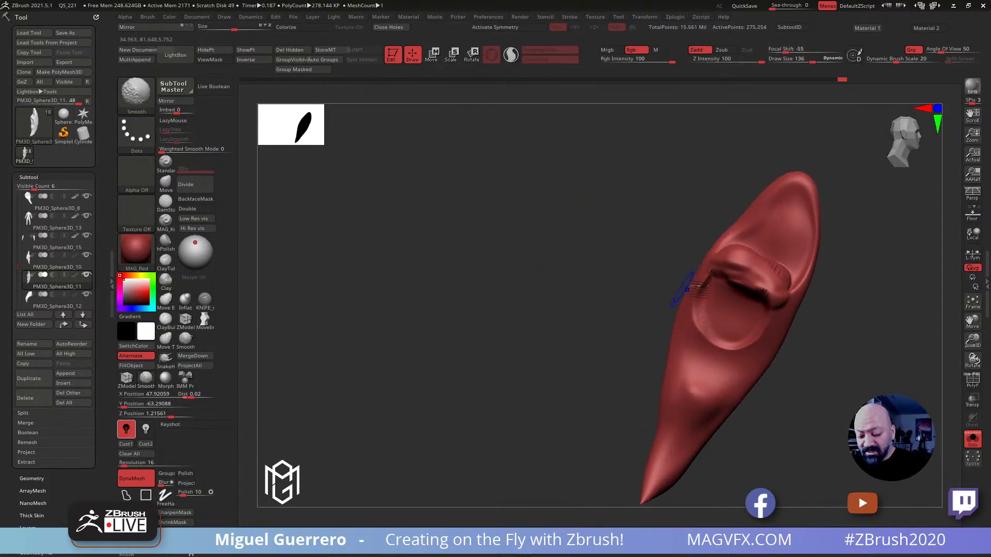
pyautogui.moveTo(746, 266)
pyautogui.keyDown('shift'); pyautogui.mouseDown()
pyautogui.moveTo(766, 263)
pyautogui.moveTo(774, 276)
pyautogui.mouseUp(); pyautogui.keyUp('shift')
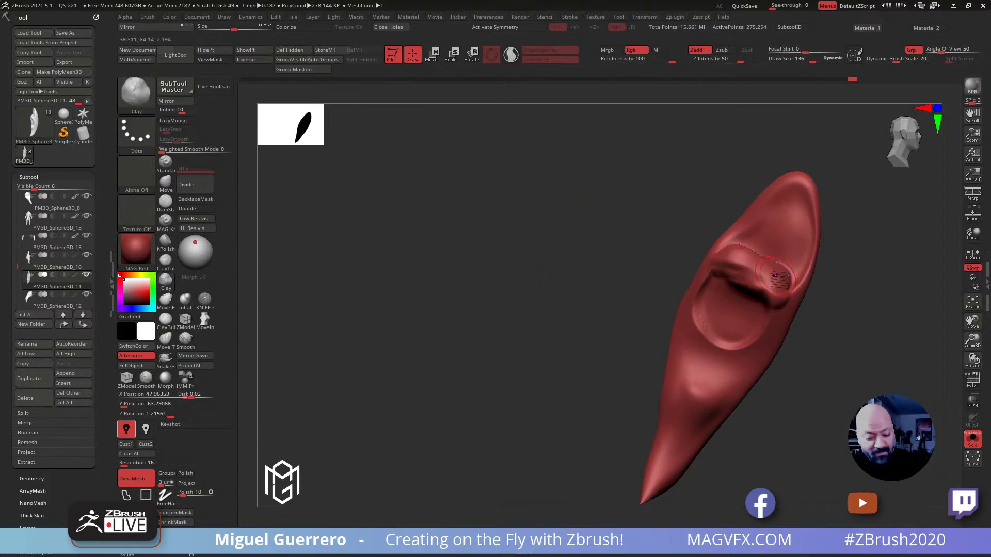
pyautogui.click(124, 467)
pyautogui.keyDown('ctrl'); pyautogui.moveTo(431, 342); pyautogui.dragTo(473, 393); pyautogui.keyUp('ctrl')
# Check the isolated large claw's wireframe and round out the hood over its socket with the Move brush
pyautogui.click(967, 386)
pyautogui.click(968, 385)
pyautogui.keyDown('alt'); pyautogui.moveTo(655, 235); pyautogui.dragTo(516, 228); pyautogui.keyUp('alt')
pyautogui.moveTo(516, 228); pyautogui.dragTo(458, 294)
pyautogui.moveTo(635, 265)
pyautogui.keyDown('shift'); pyautogui.mouseDown()
pyautogui.moveTo(601, 236)
pyautogui.moveTo(628, 282)
pyautogui.moveTo(588, 247)
pyautogui.mouseUp(); pyautogui.keyUp('shift')
pyautogui.moveTo(515, 229)
pyautogui.mouseDown()
pyautogui.moveTo(465, 208)
pyautogui.moveTo(442, 213)
pyautogui.mouseUp()
pyautogui.click(165, 183)
pyautogui.press(']')
pyautogui.press(']')
pyautogui.press(']')
pyautogui.press(']')
pyautogui.press(']')
pyautogui.press(']')
pyautogui.moveTo(621, 258)
pyautogui.mouseDown()
pyautogui.moveTo(638, 254)
pyautogui.moveTo(630, 266)
pyautogui.mouseUp()
pyautogui.moveTo(549, 230); pyautogui.dragTo(476, 222)
# Set the Smooth brush's Weighted Smooth Mode to 1 and soften the hood where it joins the large claw
pyautogui.press('shift')
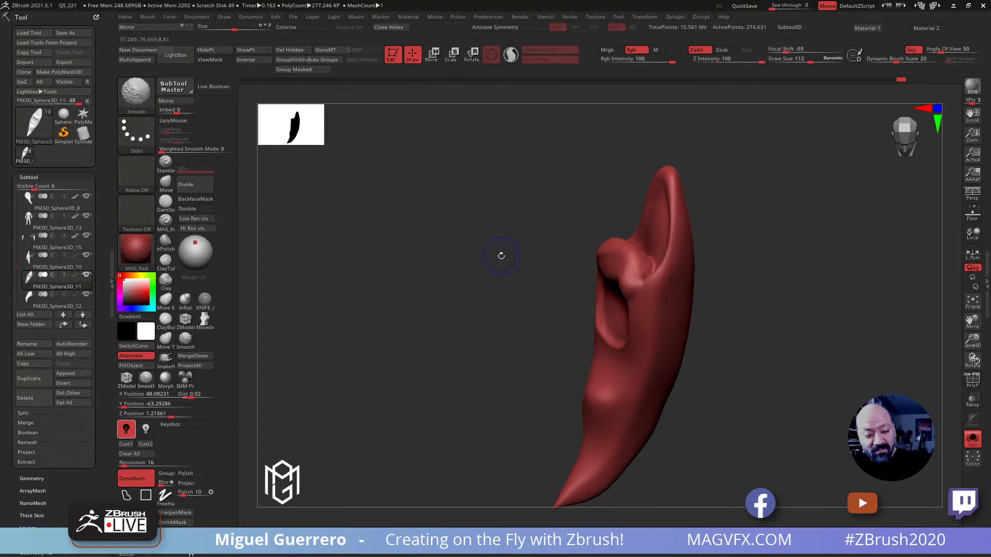
pyautogui.keyDown('shift'); pyautogui.click(168, 150); pyautogui.keyUp('shift')
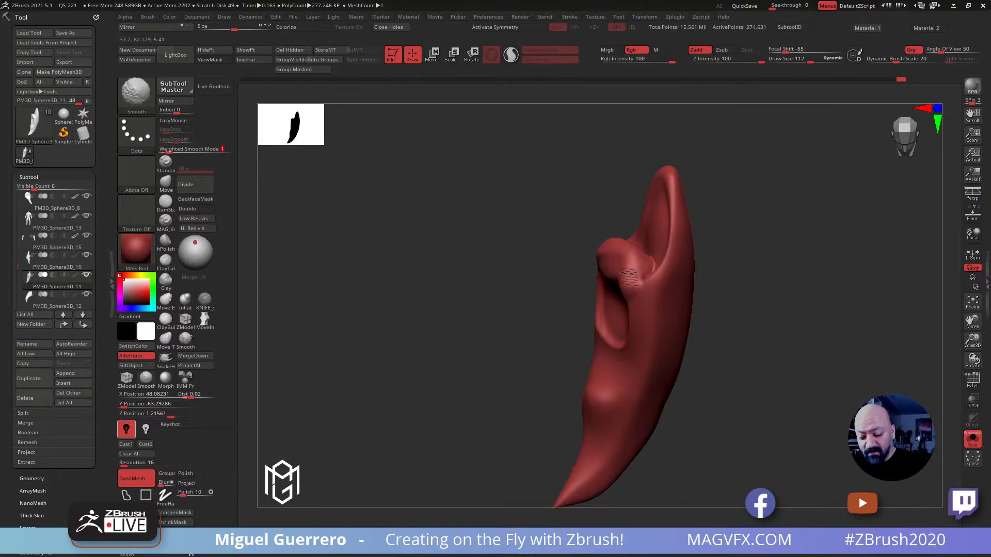
pyautogui.moveTo(482, 249); pyautogui.dragTo(497, 240)
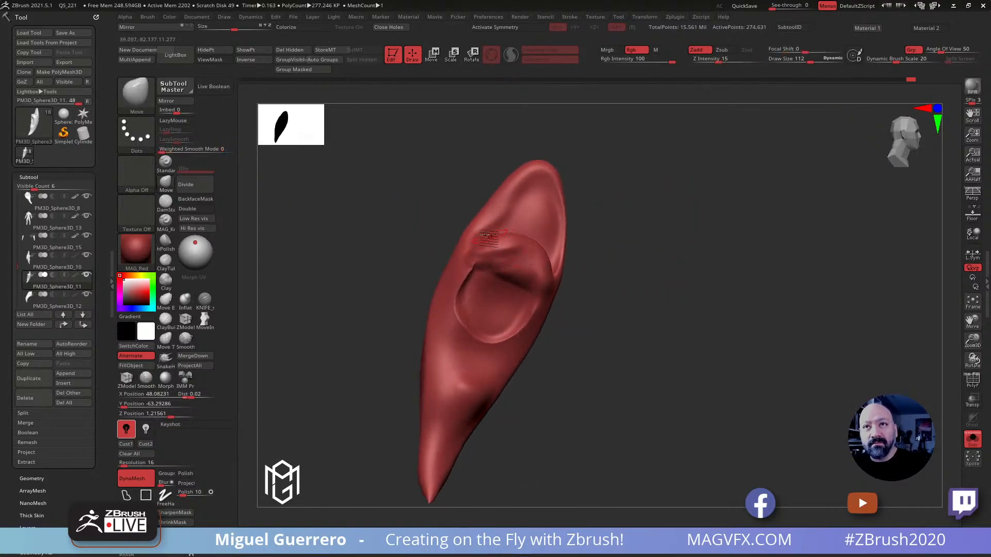
pyautogui.press('shift')
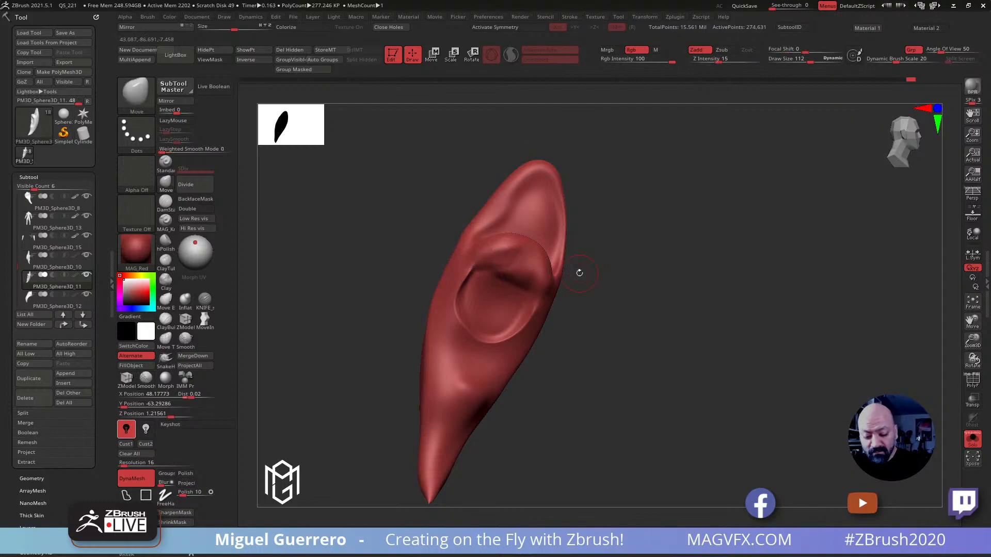
# Bring the other subtools back into view and shape the claw's hood over the pincer's base with the Move brush at draw size 232
pyautogui.click(972, 438)
pyautogui.moveTo(791, 378); pyautogui.dragTo(805, 353)
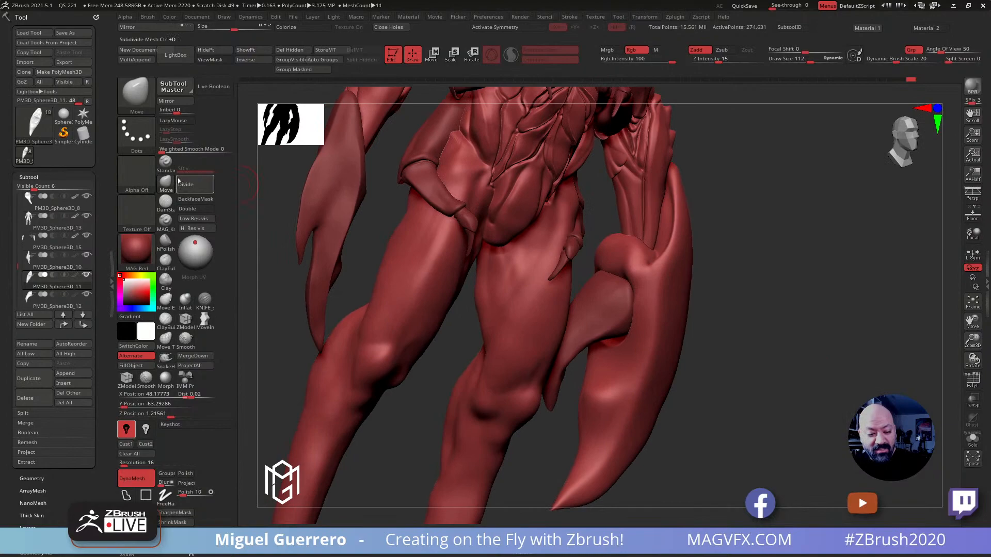
pyautogui.press(']')
pyautogui.moveTo(635, 250); pyautogui.dragTo(646, 261)
pyautogui.moveTo(619, 243)
pyautogui.mouseDown(button='right')
pyautogui.moveTo(615, 226)
pyautogui.moveTo(642, 230)
pyautogui.moveTo(648, 255)
pyautogui.mouseUp(button='right')
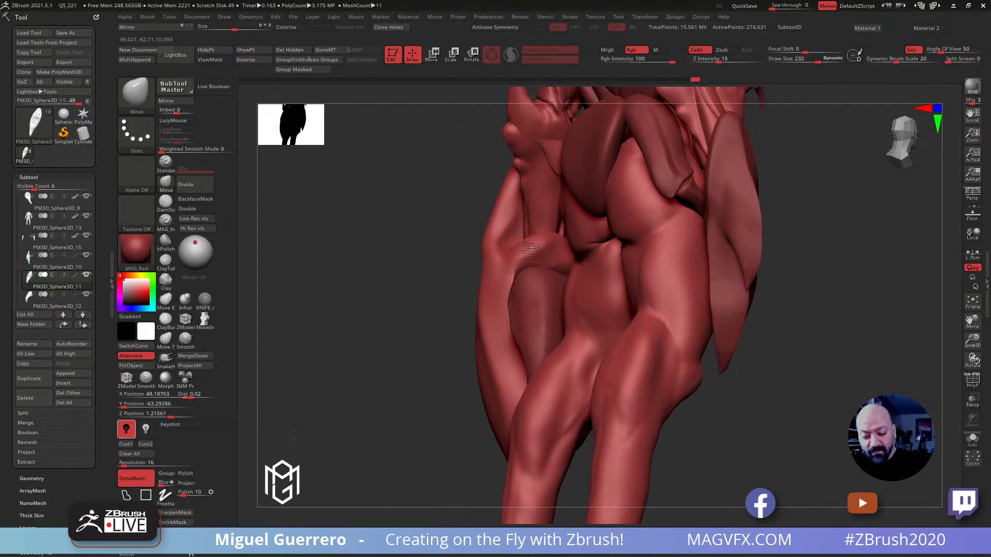
pyautogui.moveTo(534, 250); pyautogui.dragTo(558, 258, button='right')
# Select the creature's body and hide both of its legs to expose the inner side of the large claw
pyautogui.keyDown('alt'); pyautogui.click(557, 271); pyautogui.keyUp('alt')
pyautogui.keyDown('ctrl'); pyautogui.moveTo(405, 226); pyautogui.dragTo(502, 221, button='right'); pyautogui.keyUp('ctrl')
pyautogui.keyDown('ctrl'); pyautogui.moveTo(502, 220); pyautogui.dragTo(577, 298); pyautogui.keyUp('ctrl')
pyautogui.keyDown('ctrl'); pyautogui.keyDown('shift'); pyautogui.moveTo(498, 172); pyautogui.dragTo(576, 293); pyautogui.keyUp('shift'); pyautogui.keyUp('ctrl')
pyautogui.moveTo(448, 262)
pyautogui.mouseDown()
pyautogui.moveTo(409, 268)
pyautogui.moveTo(449, 306)
pyautogui.moveTo(430, 283)
pyautogui.moveTo(443, 284)
pyautogui.moveTo(422, 281)
pyautogui.mouseUp()
pyautogui.keyDown('alt'); pyautogui.moveTo(605, 288); pyautogui.dragTo(583, 224); pyautogui.keyUp('alt')
# Select the large claw and refine the hood around the pincer's base with the Move brush at draw size 196, smoothing its surface
pyautogui.keyDown('alt'); pyautogui.click(632, 275); pyautogui.keyUp('alt')
pyautogui.moveTo(588, 263); pyautogui.dragTo(580, 234)
pyautogui.moveTo(650, 229)
pyautogui.mouseDown()
pyautogui.moveTo(643, 219)
pyautogui.moveTo(691, 235)
pyautogui.mouseUp()
pyautogui.press('[')
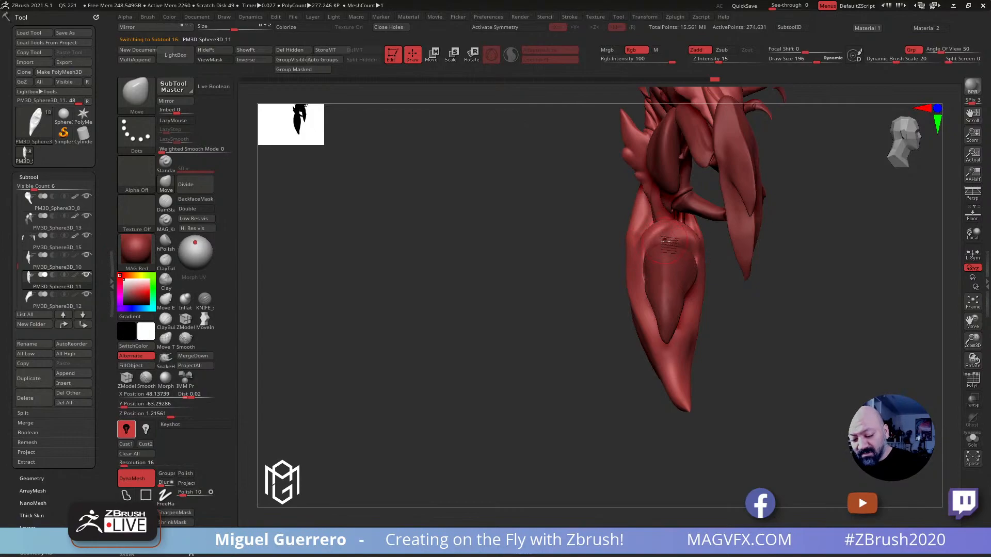
pyautogui.press('shift')
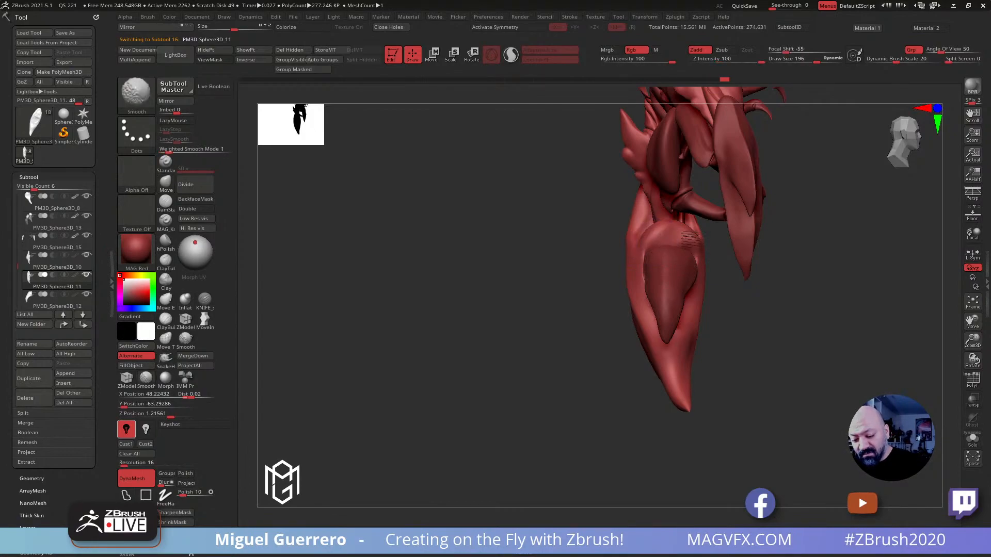
pyautogui.keyDown('shift'); pyautogui.moveTo(677, 246); pyautogui.dragTo(657, 234); pyautogui.keyUp('shift')
pyautogui.moveTo(586, 238)
pyautogui.mouseDown()
pyautogui.moveTo(527, 243)
pyautogui.moveTo(572, 235)
pyautogui.mouseUp()
# Adjust the pincer's base and the large claw's hood against each other with the Move brush at draw size 228
pyautogui.keyDown('alt'); pyautogui.click(685, 298); pyautogui.keyUp('alt')
pyautogui.moveTo(575, 270); pyautogui.dragTo(687, 294)
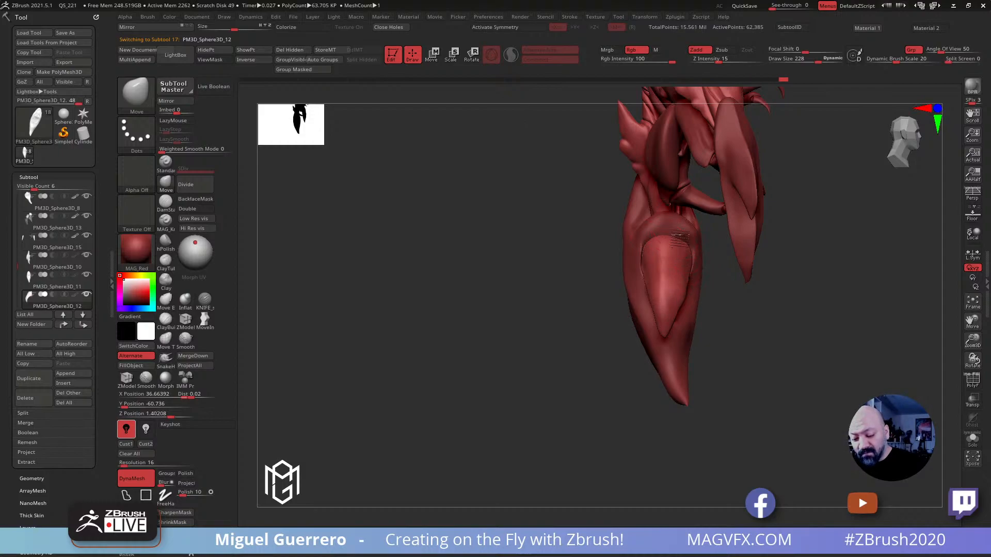
pyautogui.keyDown('alt'); pyautogui.click(666, 226); pyautogui.keyUp('alt')
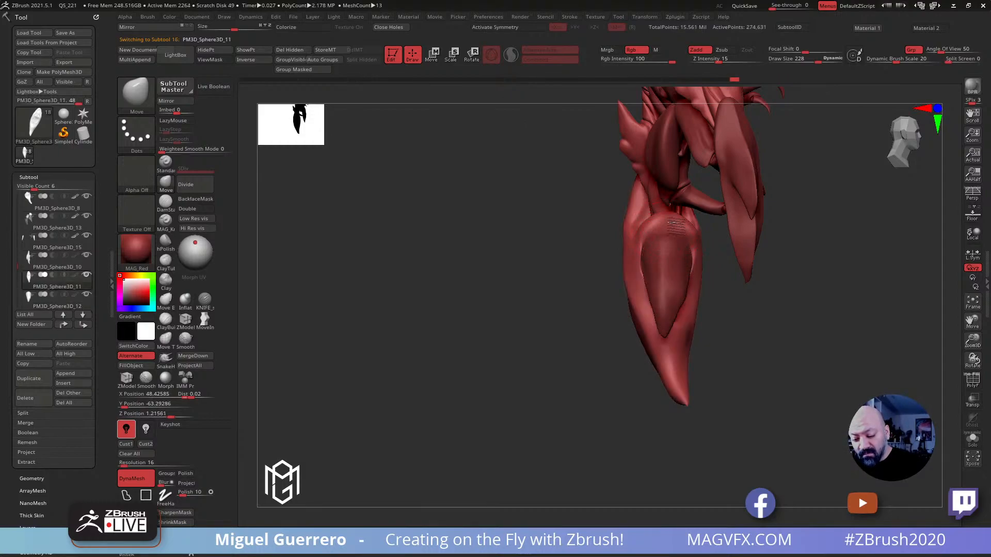
# Carve a crease into the large claw's hood above the pincer with the KNIFE_sharp_control brush at draw size 228
pyautogui.click(204, 299)
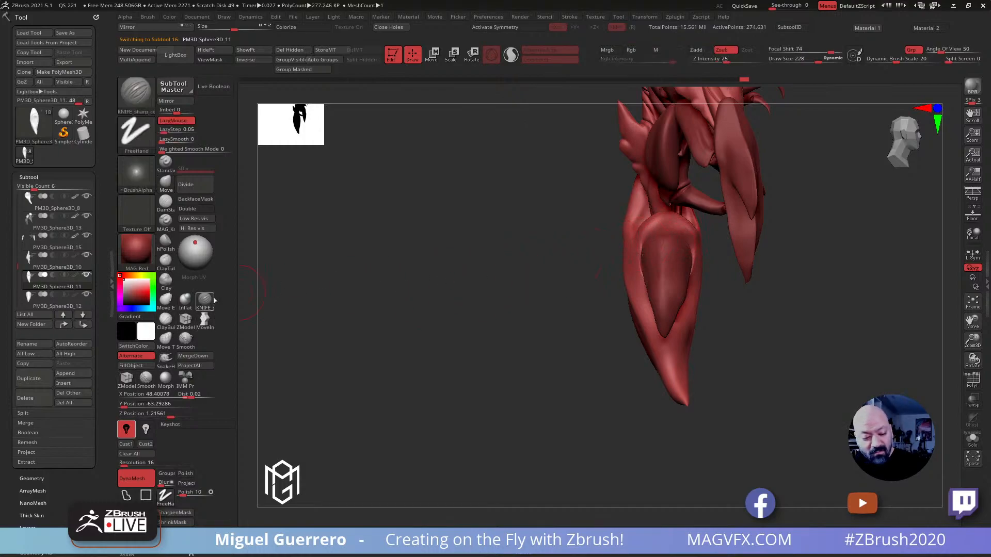
pyautogui.moveTo(524, 230)
pyautogui.mouseDown()
pyautogui.moveTo(500, 242)
pyautogui.moveTo(530, 254)
pyautogui.moveTo(588, 220)
pyautogui.moveTo(583, 258)
pyautogui.mouseUp()
pyautogui.press('shift')
pyautogui.moveTo(474, 230); pyautogui.dragTo(519, 254)
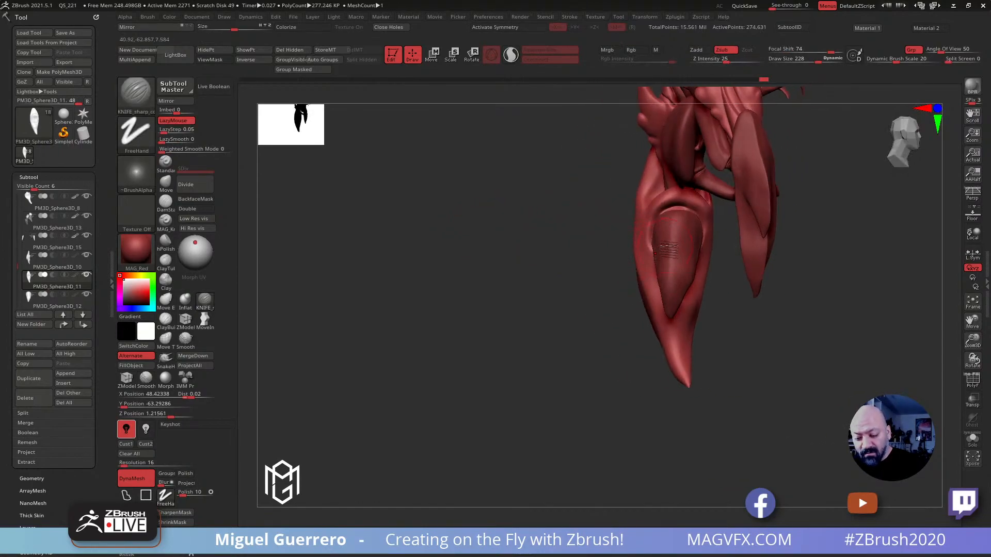
# Select the inner pincer and tuck its rounded base under the creased hood with the Move brush at draw size 296
pyautogui.keyDown('alt'); pyautogui.click(670, 252); pyautogui.keyUp('alt')
pyautogui.click(166, 183)
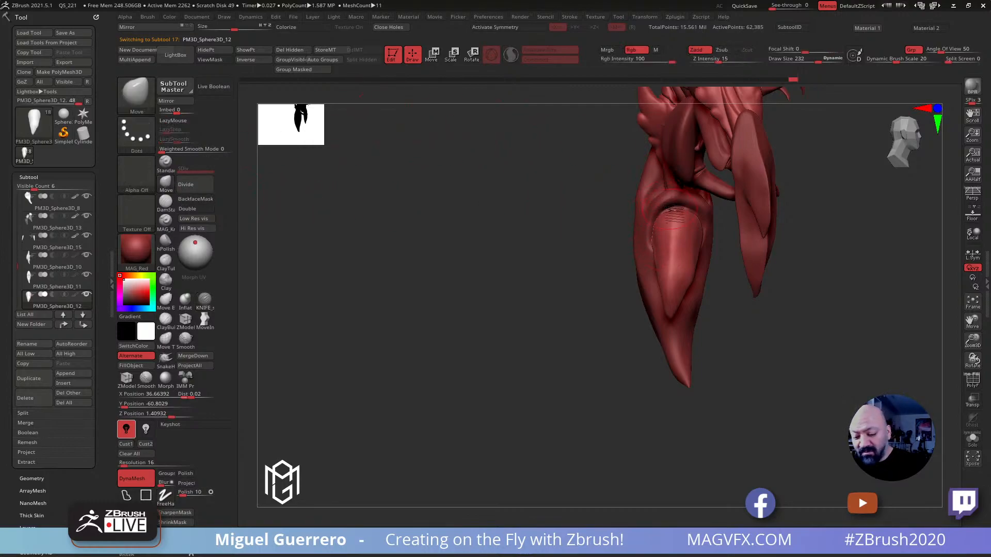
pyautogui.moveTo(674, 211); pyautogui.dragTo(687, 206)
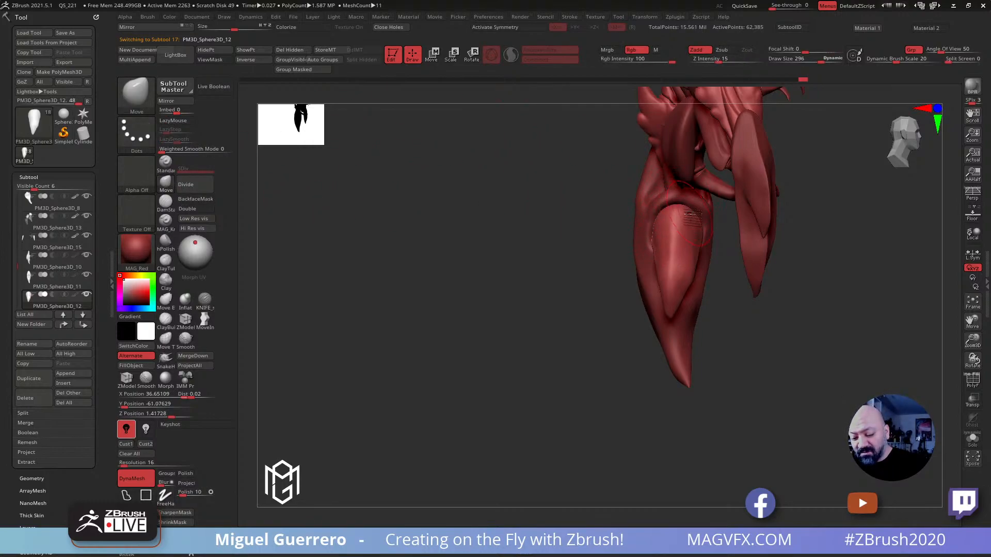
pyautogui.keyDown('alt'); pyautogui.moveTo(521, 254); pyautogui.dragTo(466, 277); pyautogui.keyUp('alt')
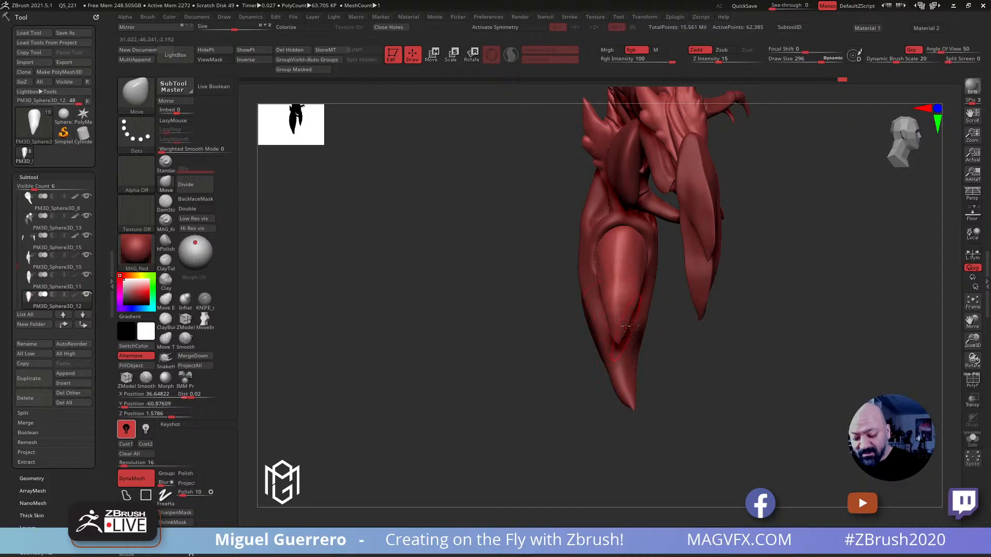
pyautogui.moveTo(533, 292); pyautogui.dragTo(485, 294)
pyautogui.moveTo(670, 340); pyautogui.dragTo(615, 305)
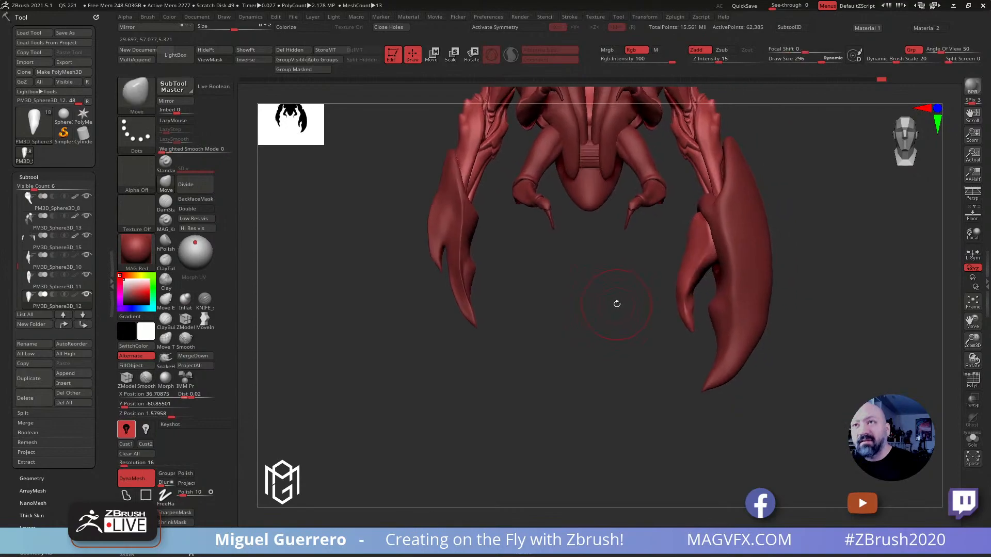
pyautogui.moveTo(648, 276); pyautogui.dragTo(640, 246)
# Isolate the pincer, fill the sharp fold near its tip with the Clay brush at draw size 76, and smooth the area
pyautogui.click(972, 440)
pyautogui.moveTo(773, 387); pyautogui.dragTo(608, 322)
pyautogui.keyDown('ctrl'); pyautogui.moveTo(608, 322); pyautogui.dragTo(624, 363, button='right'); pyautogui.keyUp('ctrl')
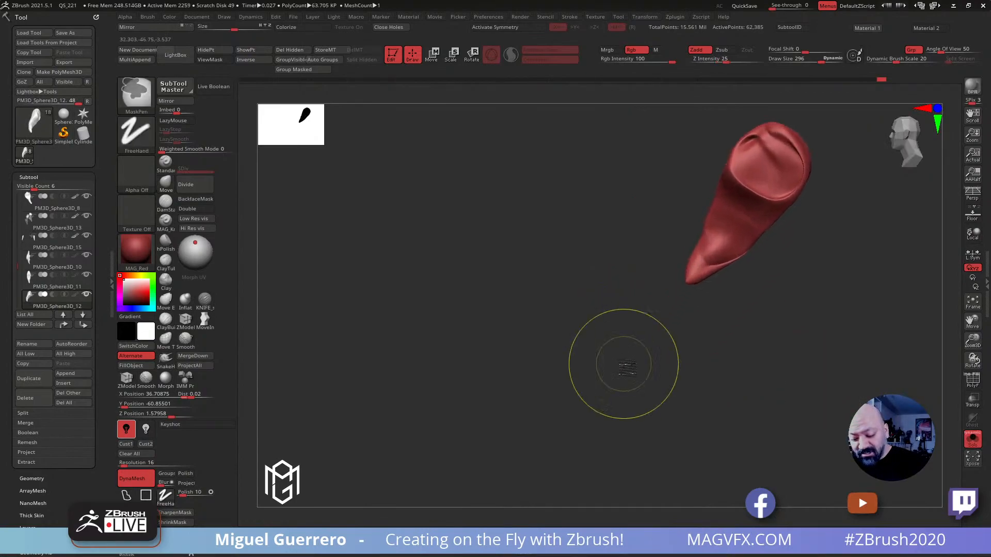
pyautogui.keyDown('alt'); pyautogui.moveTo(637, 307); pyautogui.dragTo(570, 344, button='right'); pyautogui.keyUp('alt')
pyautogui.press('[')
pyautogui.press('[')
pyautogui.press('[')
pyautogui.press('[')
pyautogui.press('[')
pyautogui.press('[')
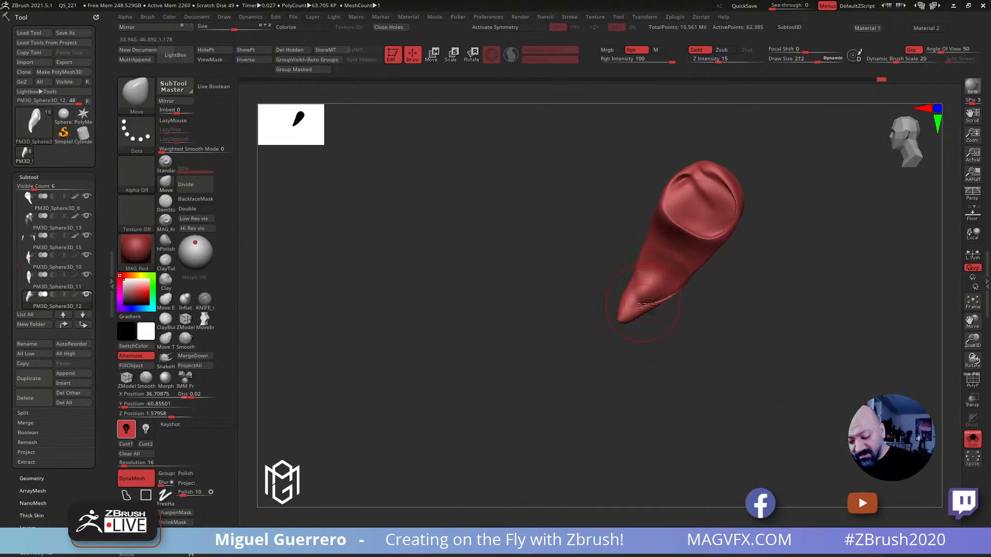
pyautogui.press('[')
pyautogui.press('[')
pyautogui.press('[')
pyautogui.press('[')
pyautogui.press('[')
pyautogui.press('[')
pyautogui.press('[')
pyautogui.press('b')
pyautogui.press('c')
pyautogui.press('l')
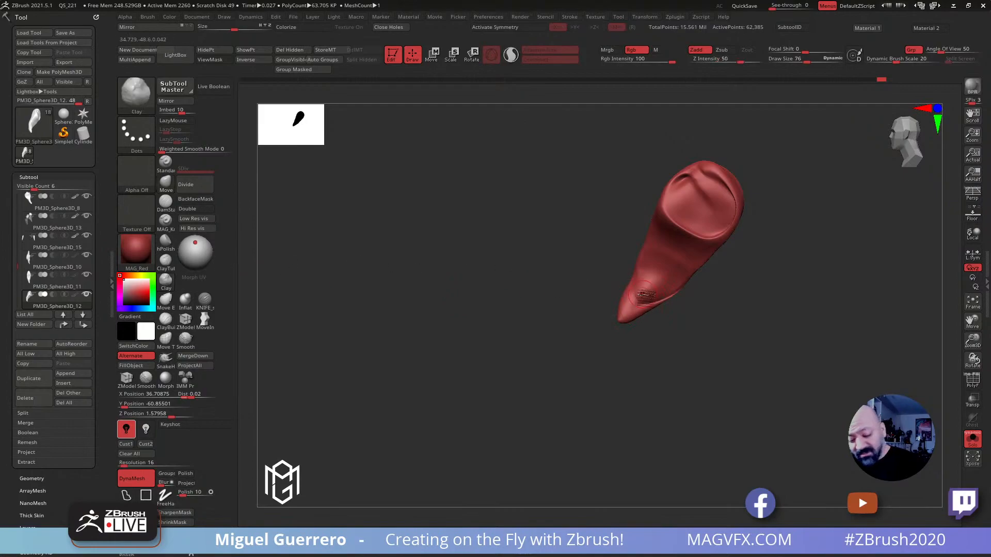
pyautogui.press('shift')
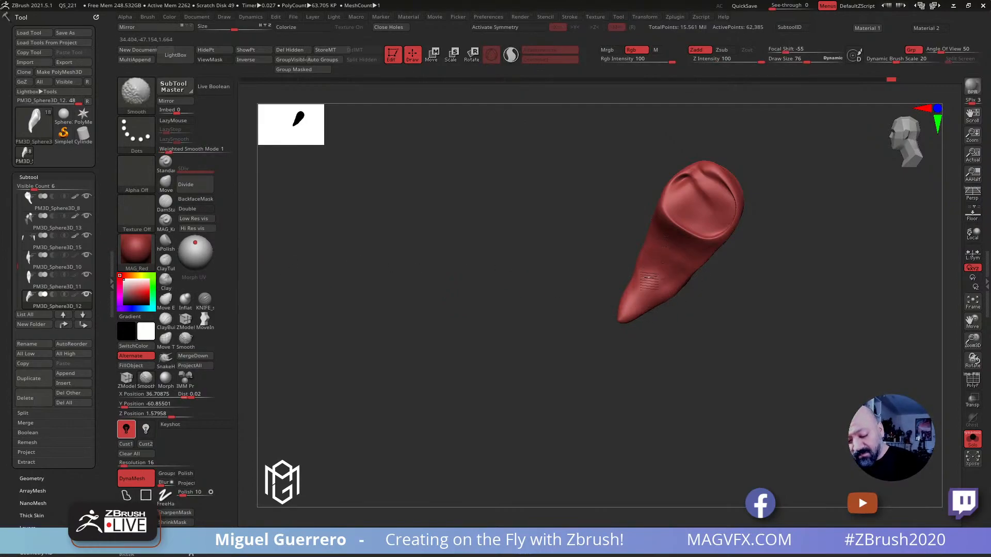
# Try to carve a crease down the pincer below its round base with the KNIFE_sharp_control brush at draw size 124
pyautogui.moveTo(533, 263)
pyautogui.mouseDown()
pyautogui.moveTo(516, 238)
pyautogui.moveTo(548, 247)
pyautogui.mouseUp()
pyautogui.click(205, 299)
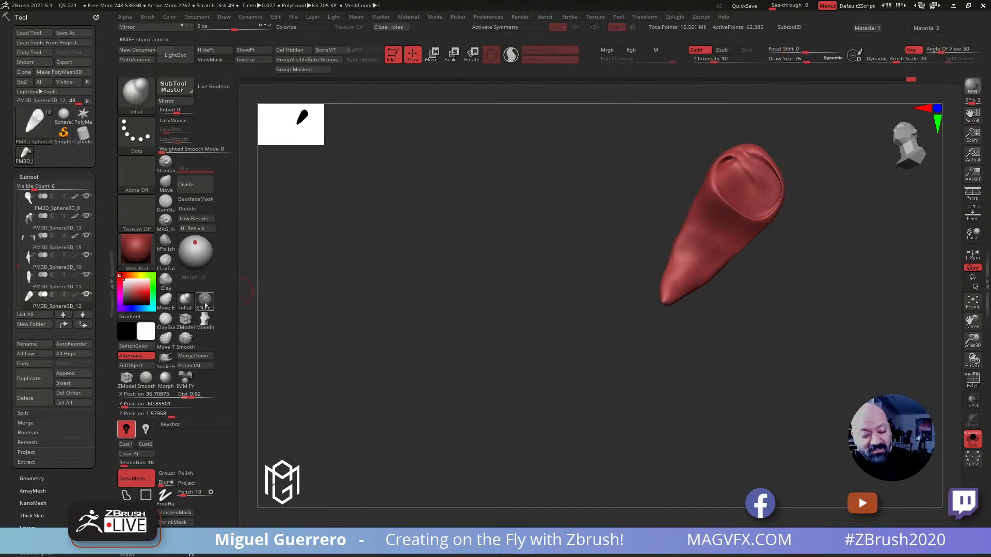
pyautogui.moveTo(733, 212); pyautogui.dragTo(676, 288)
pyautogui.moveTo(568, 273)
pyautogui.mouseDown()
pyautogui.moveTo(608, 303)
pyautogui.moveTo(597, 310)
pyautogui.moveTo(456, 97)
pyautogui.mouseUp()
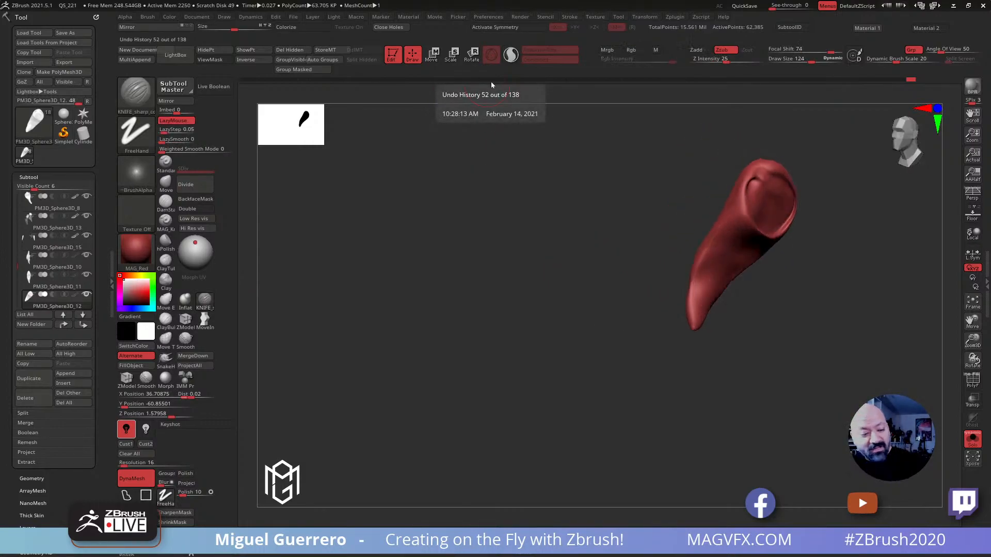
# Try to cut a deep groove from the pincer's round base to its tip with the DamStandard brush at draw size 184
pyautogui.click(165, 202)
pyautogui.moveTo(412, 268); pyautogui.dragTo(521, 287)
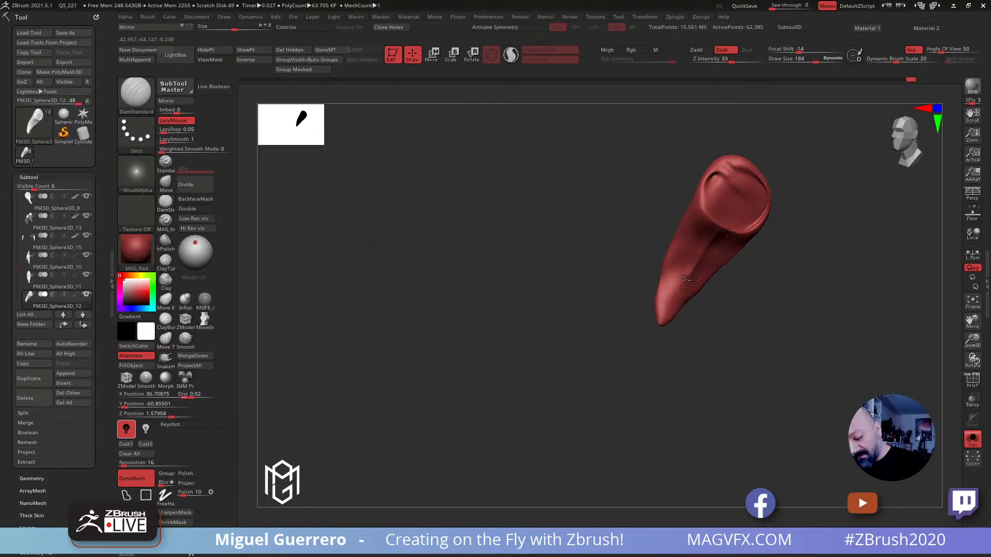
pyautogui.moveTo(606, 279)
pyautogui.mouseDown()
pyautogui.moveTo(564, 267)
pyautogui.moveTo(614, 303)
pyautogui.moveTo(586, 292)
pyautogui.moveTo(592, 258)
pyautogui.moveTo(569, 267)
pyautogui.mouseUp()
pyautogui.moveTo(639, 242); pyautogui.dragTo(601, 295)
pyautogui.moveTo(640, 233); pyautogui.dragTo(601, 293)
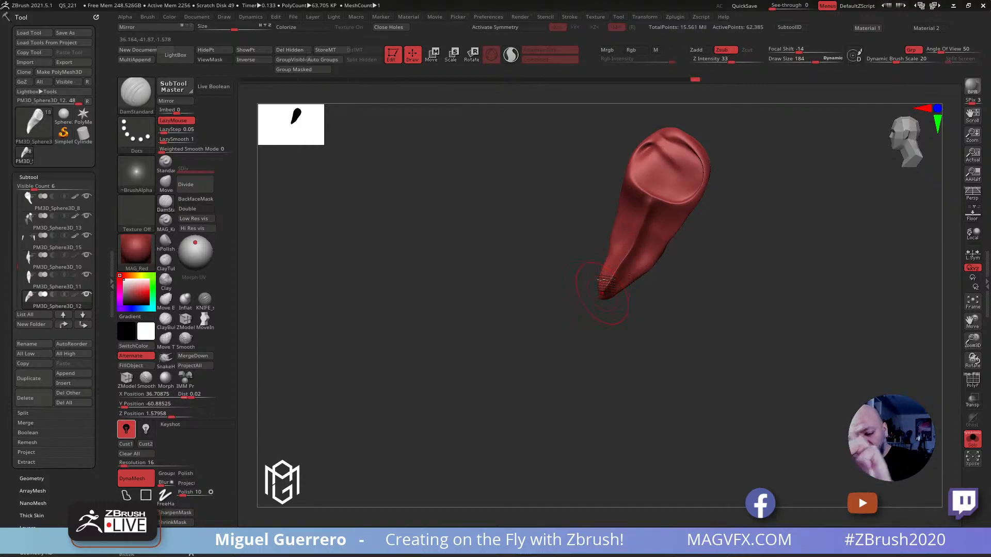
pyautogui.moveTo(495, 257); pyautogui.dragTo(632, 298)
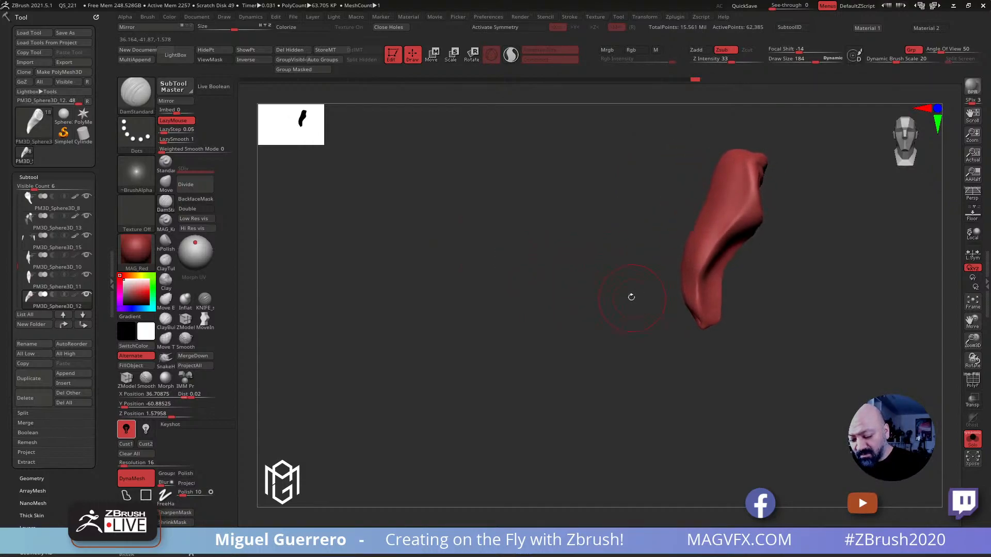
pyautogui.hotkey('ctrl', 'z')
pyautogui.hotkey('ctrl', 'z')
pyautogui.hotkey('ctrl', 'z')
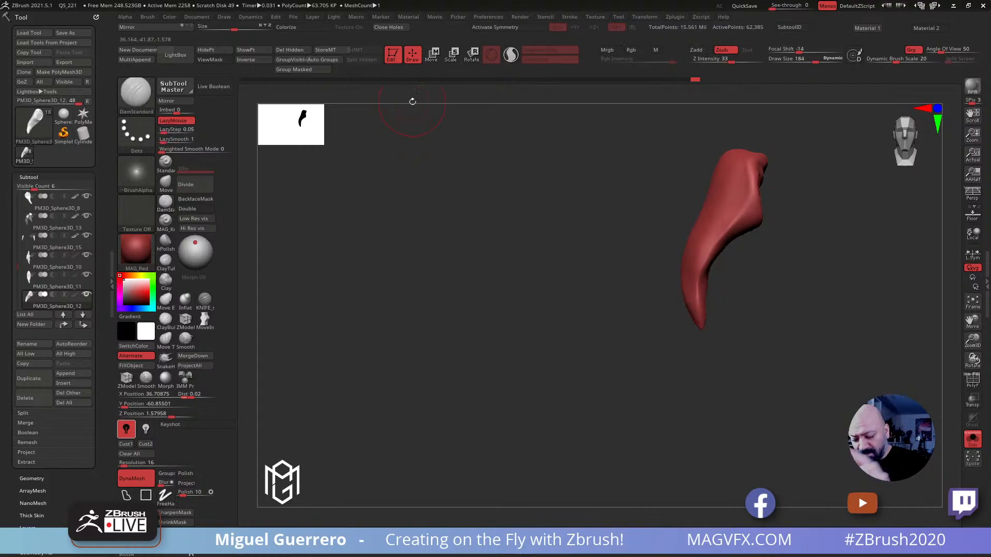
# Carve a softer groove down the pincer with the DamStandard brush at draw size 120 and adjust its tip with the Move brush
pyautogui.moveTo(574, 284); pyautogui.dragTo(624, 237)
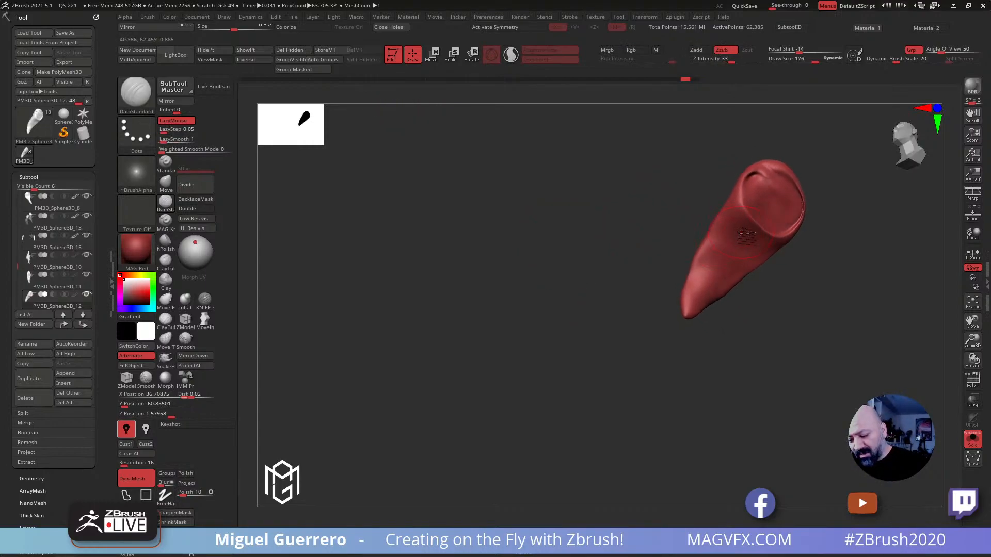
pyautogui.click(165, 496)
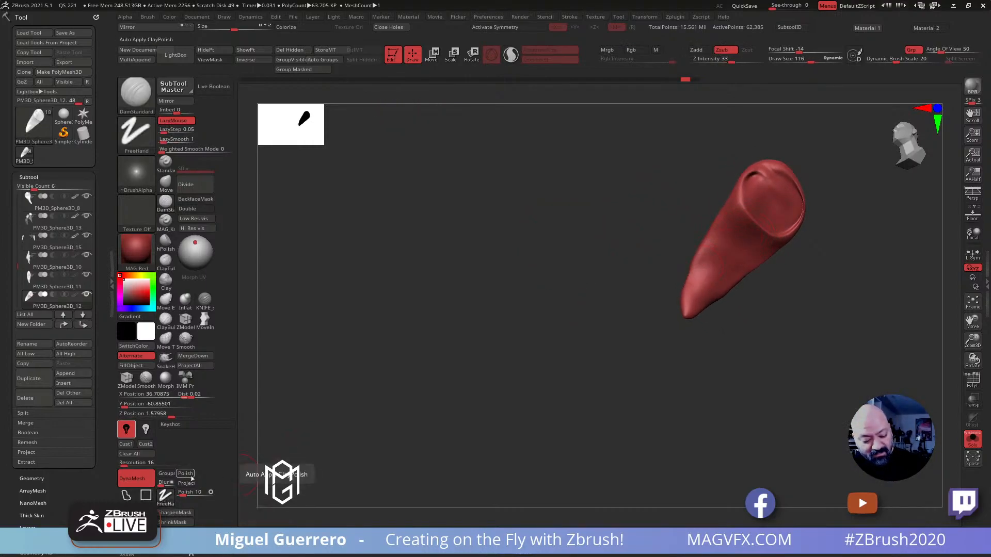
pyautogui.moveTo(758, 226)
pyautogui.keyDown('ctrl'); pyautogui.mouseDown()
pyautogui.moveTo(718, 280)
pyautogui.moveTo(674, 311)
pyautogui.moveTo(639, 311)
pyautogui.moveTo(664, 327)
pyautogui.moveTo(596, 305)
pyautogui.moveTo(582, 277)
pyautogui.moveTo(502, 256)
pyautogui.moveTo(404, 259)
pyautogui.moveTo(464, 270)
pyautogui.mouseUp(); pyautogui.keyUp('ctrl')
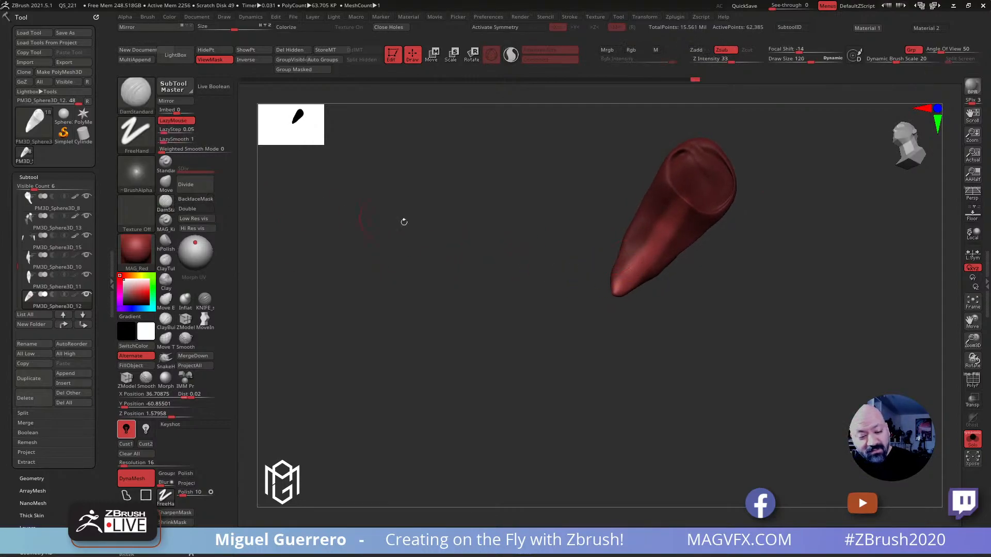
pyautogui.moveTo(593, 265)
pyautogui.mouseDown()
pyautogui.moveTo(506, 267)
pyautogui.moveTo(541, 225)
pyautogui.moveTo(548, 237)
pyautogui.moveTo(495, 227)
pyautogui.mouseUp()
pyautogui.moveTo(599, 248)
pyautogui.keyDown('shift'); pyautogui.mouseDown()
pyautogui.moveTo(497, 239)
pyautogui.moveTo(488, 227)
pyautogui.moveTo(489, 243)
pyautogui.moveTo(502, 248)
pyautogui.mouseUp(); pyautogui.keyUp('shift')
pyautogui.click(166, 185)
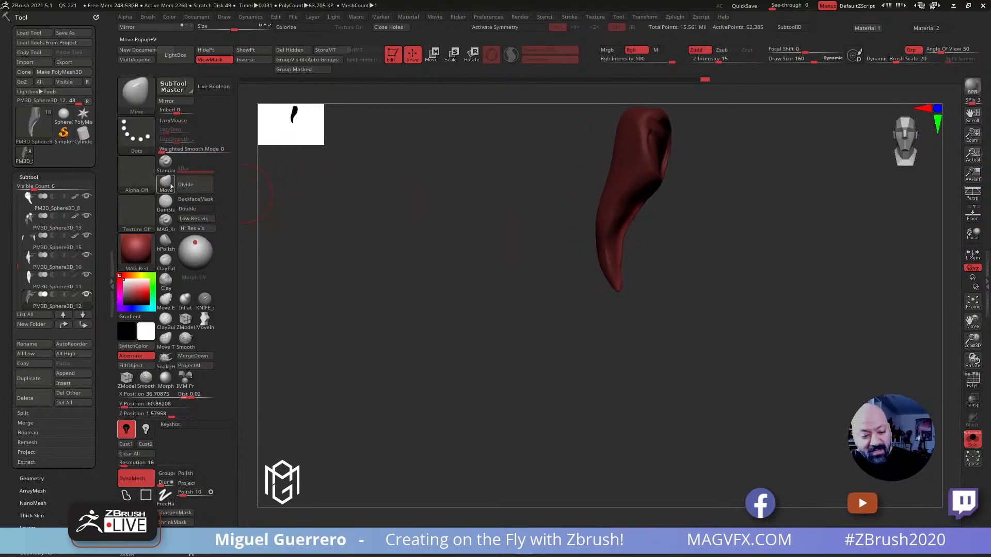
pyautogui.moveTo(433, 208); pyautogui.dragTo(454, 208)
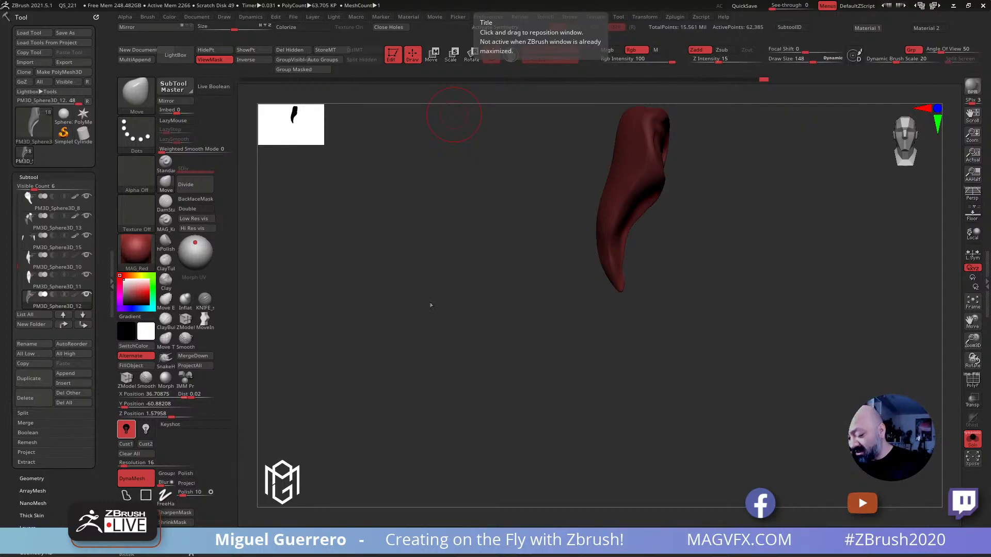
# Leave Solo mode and examine both claws against the whole creature
pyautogui.click(973, 439)
pyautogui.keyDown('alt'); pyautogui.moveTo(521, 212); pyautogui.dragTo(468, 257); pyautogui.keyUp('alt')
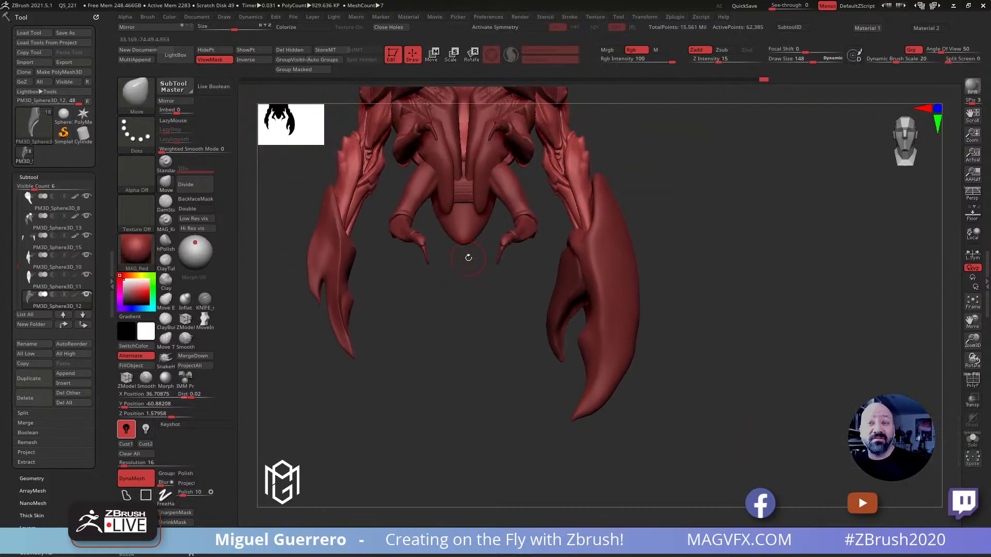
pyautogui.moveTo(492, 326); pyautogui.dragTo(544, 376)
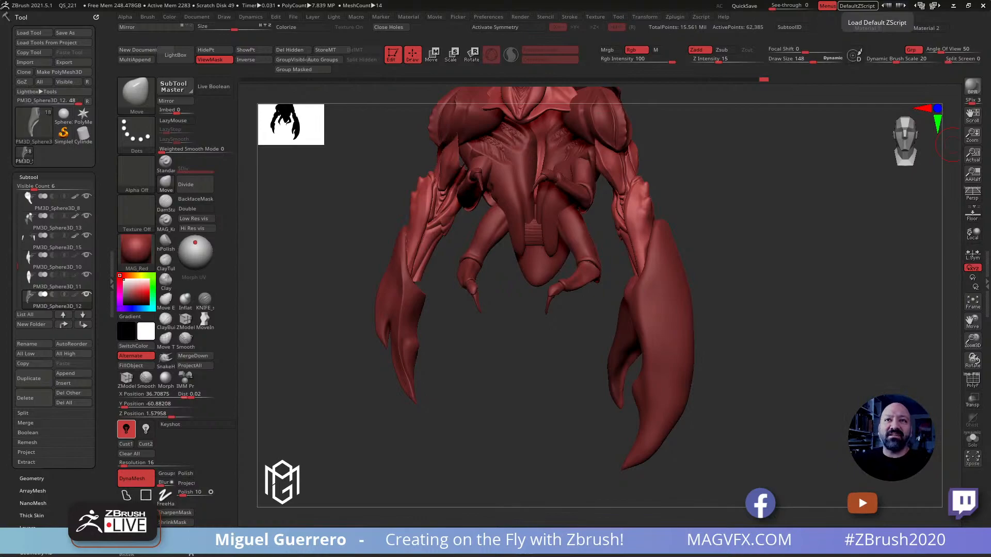
pyautogui.moveTo(504, 356); pyautogui.dragTo(508, 351)
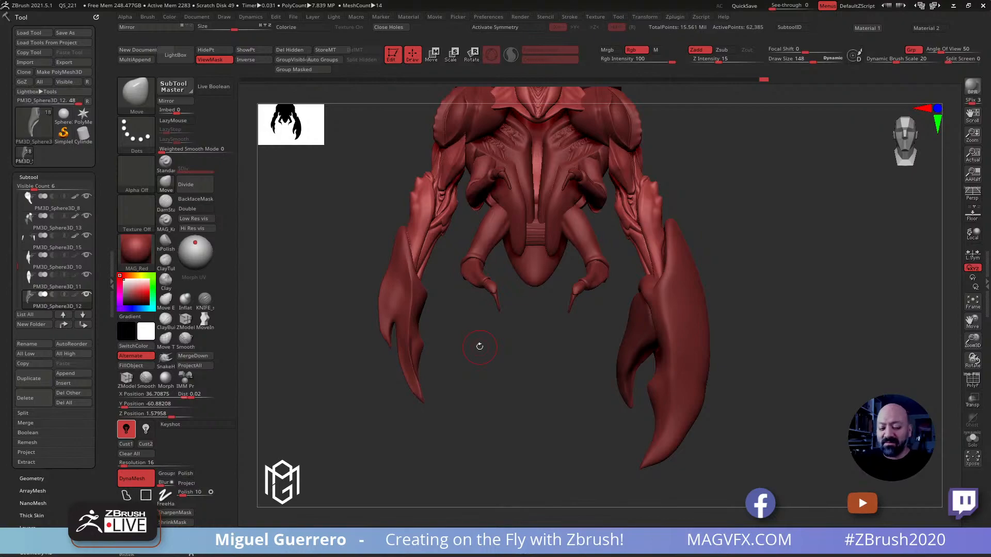
pyautogui.moveTo(335, 258); pyautogui.dragTo(401, 303)
pyautogui.moveTo(422, 269)
pyautogui.keyDown('alt'); pyautogui.mouseDown()
pyautogui.moveTo(388, 282)
pyautogui.moveTo(347, 274)
pyautogui.moveTo(367, 287)
pyautogui.moveTo(372, 214)
pyautogui.moveTo(361, 244)
pyautogui.mouseUp(); pyautogui.keyUp('alt')
# Select the small claw and reshape its outline in side view with the Move brush at draw size 436
pyautogui.keyDown('alt'); pyautogui.click(684, 287); pyautogui.keyUp('alt')
pyautogui.keyDown('ctrl'); pyautogui.keyDown('shift'); pyautogui.click(387, 248); pyautogui.keyUp('shift'); pyautogui.keyUp('ctrl')
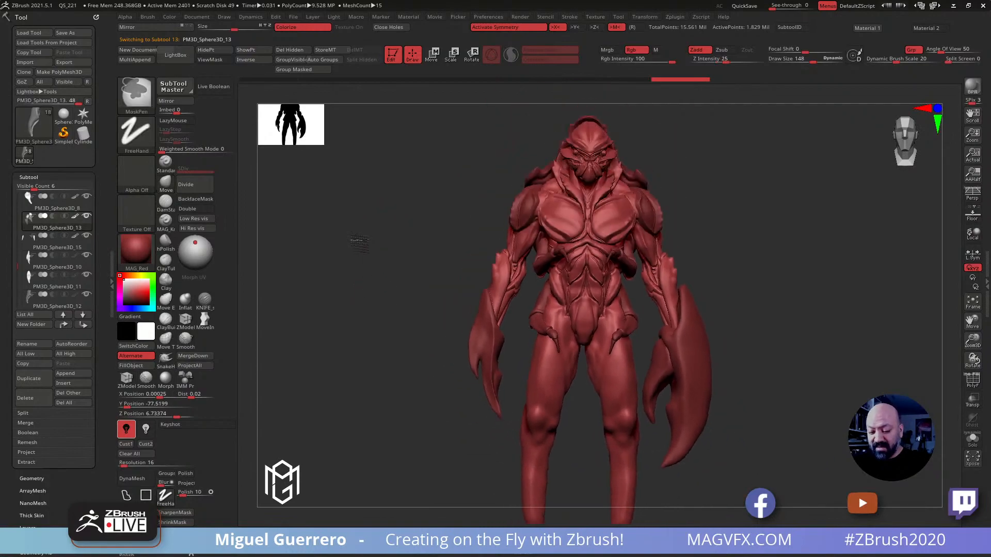
pyautogui.keyDown('ctrl'); pyautogui.moveTo(361, 244); pyautogui.dragTo(367, 252, button='right'); pyautogui.keyUp('ctrl')
pyautogui.moveTo(363, 274)
pyautogui.mouseDown()
pyautogui.moveTo(338, 280)
pyautogui.moveTo(351, 295)
pyautogui.moveTo(425, 304)
pyautogui.moveTo(413, 300)
pyautogui.mouseUp()
pyautogui.click(165, 184)
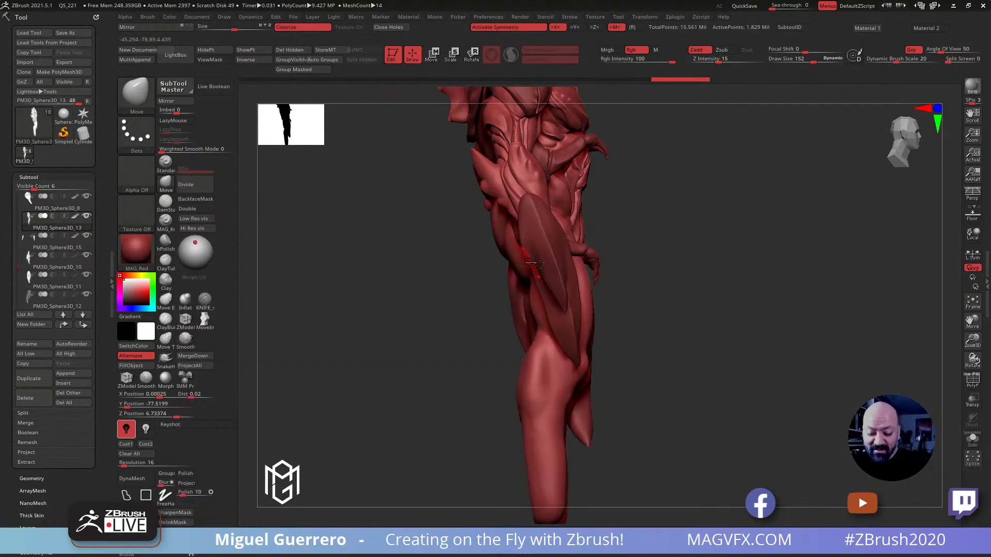
pyautogui.keyDown('alt'); pyautogui.click(533, 263); pyautogui.keyUp('alt')
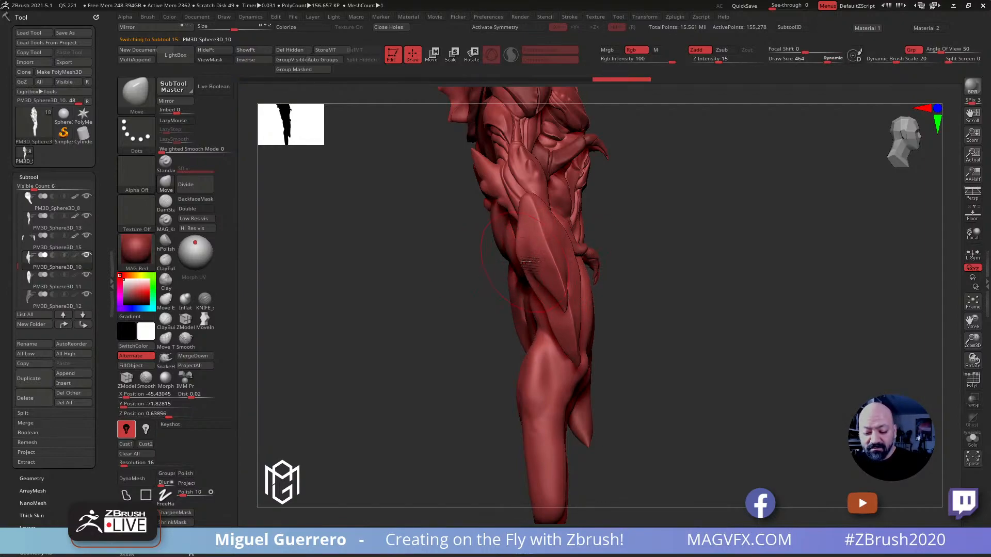
pyautogui.click(545, 241)
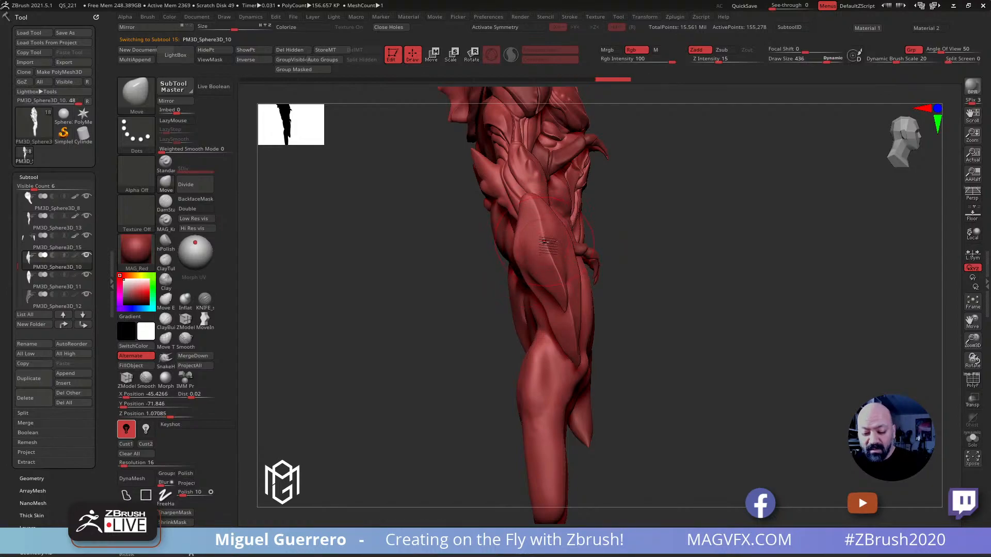
pyautogui.moveTo(558, 242); pyautogui.dragTo(567, 313)
# Reshape the small claw's two prongs in side view with the Move Topological brush at draw sizes 252 and 316
pyautogui.press('[')
pyautogui.click(173, 339)
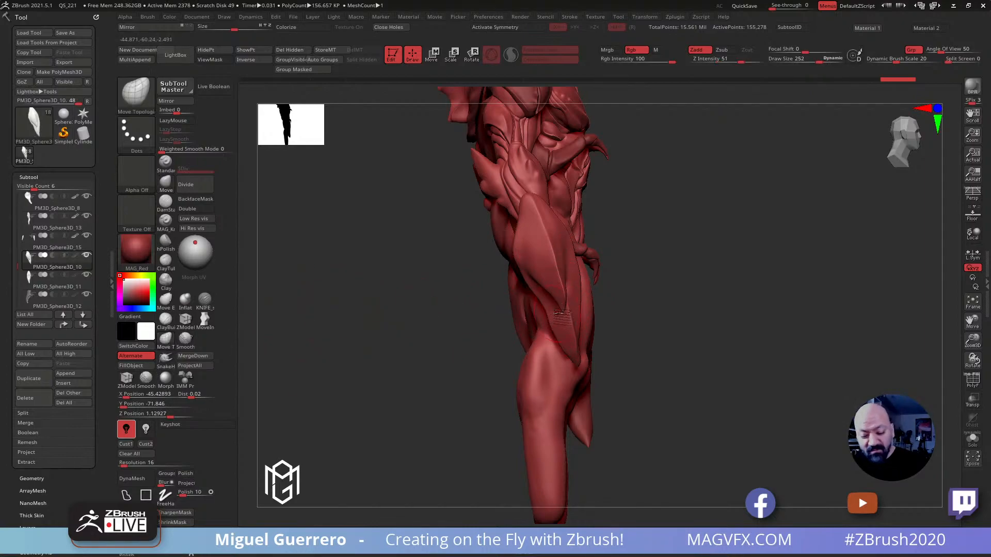
pyautogui.moveTo(562, 312)
pyautogui.mouseDown()
pyautogui.moveTo(567, 330)
pyautogui.moveTo(558, 309)
pyautogui.mouseUp()
pyautogui.moveTo(462, 309)
pyautogui.mouseDown()
pyautogui.moveTo(416, 316)
pyautogui.moveTo(561, 265)
pyautogui.moveTo(520, 251)
pyautogui.mouseUp()
pyautogui.moveTo(406, 331); pyautogui.dragTo(421, 293)
pyautogui.moveTo(521, 238); pyautogui.dragTo(560, 230)
pyautogui.moveTo(539, 319)
pyautogui.mouseDown()
pyautogui.moveTo(532, 303)
pyautogui.moveTo(563, 352)
pyautogui.mouseUp()
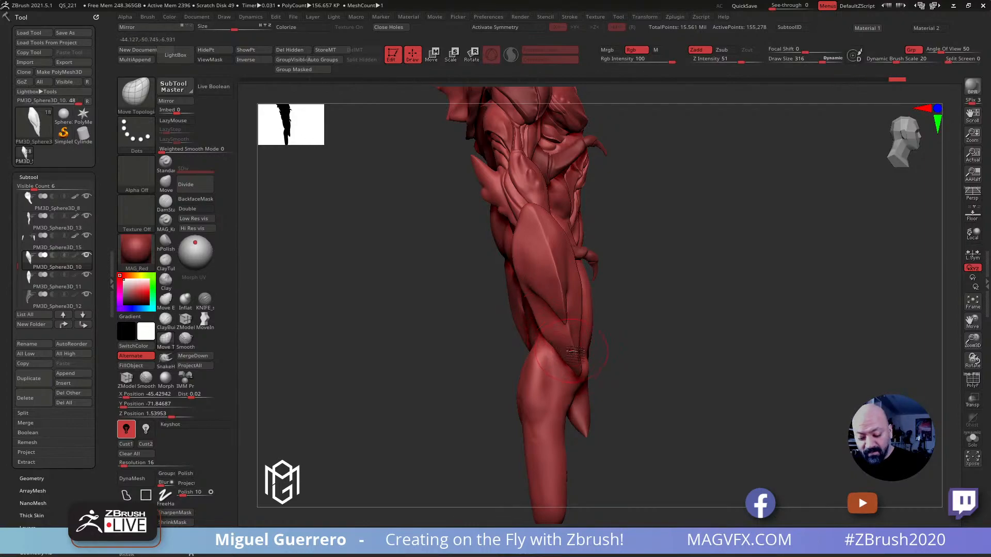
pyautogui.moveTo(574, 356); pyautogui.dragTo(584, 325)
# Refine the edge between the small claw's prongs with the Move Topological brush at draw size 172
pyautogui.moveTo(466, 312); pyautogui.dragTo(458, 314)
pyautogui.press('[')
pyautogui.moveTo(533, 302); pyautogui.dragTo(529, 296)
pyautogui.press('[')
pyautogui.moveTo(456, 305)
pyautogui.mouseDown()
pyautogui.moveTo(365, 294)
pyautogui.moveTo(426, 273)
pyautogui.moveTo(385, 289)
pyautogui.moveTo(416, 287)
pyautogui.mouseUp()
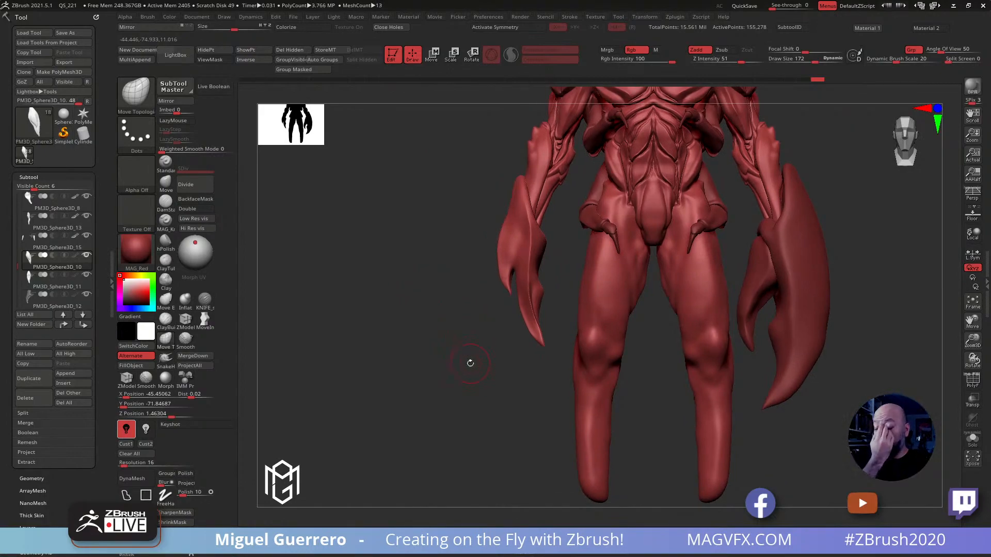
# Bulge the small claw's outer edge and swing its long tip inward in front view with Move Topological at draw size 368
pyautogui.press(']')
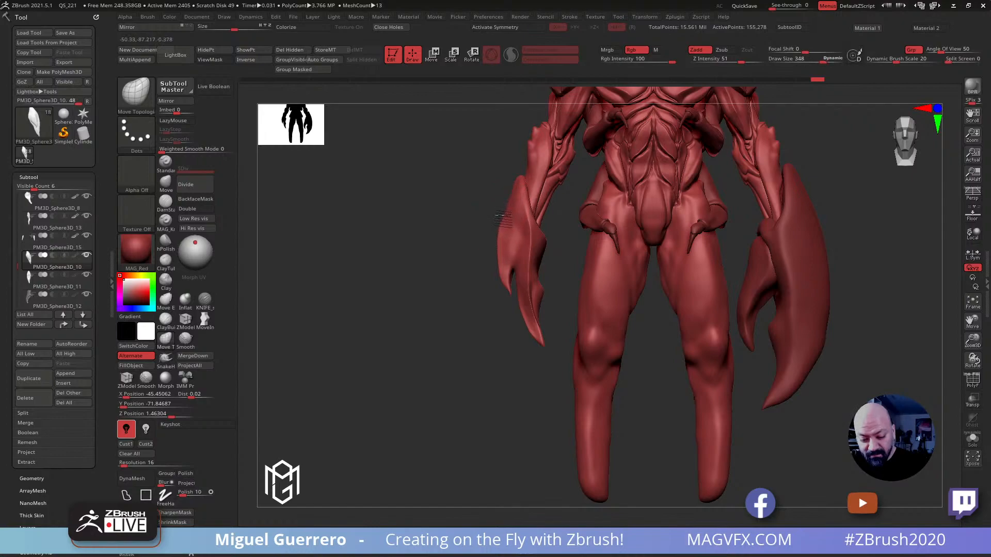
pyautogui.moveTo(541, 347)
pyautogui.mouseDown()
pyautogui.moveTo(557, 356)
pyautogui.moveTo(540, 269)
pyautogui.moveTo(492, 255)
pyautogui.mouseUp()
pyautogui.press('[')
pyautogui.press(']')
pyautogui.press(']')
pyautogui.press(']')
pyautogui.moveTo(504, 221); pyautogui.dragTo(496, 218)
pyautogui.hotkey('ctrl', 'z')
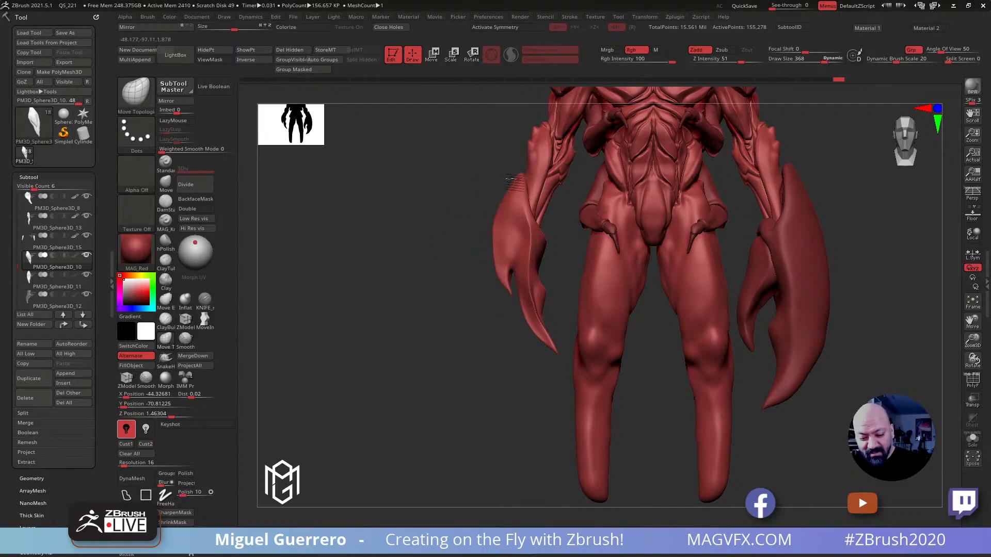
# Raise the small claw's upper point and adjust its outer edge with the Move Topological brush at draw size 368
pyautogui.moveTo(516, 178); pyautogui.dragTo(520, 175)
pyautogui.moveTo(500, 228); pyautogui.dragTo(502, 230)
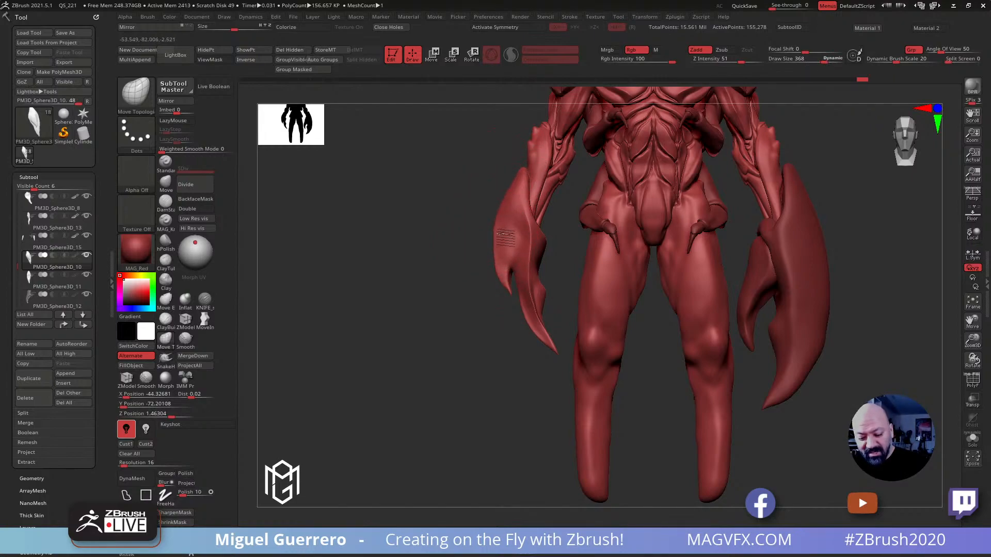
pyautogui.moveTo(501, 280); pyautogui.dragTo(504, 281)
# Reshape the small claw's short prong and the notch beside it with the Move Topological brush at draw size 196
pyautogui.press('[')
pyautogui.keyDown('ctrl'); pyautogui.moveTo(502, 293); pyautogui.dragTo(492, 331, button='right'); pyautogui.keyUp('ctrl')
pyautogui.keyDown('alt'); pyautogui.moveTo(466, 288); pyautogui.dragTo(534, 379, button='right'); pyautogui.keyUp('alt')
pyautogui.moveTo(514, 273)
pyautogui.mouseDown()
pyautogui.moveTo(523, 327)
pyautogui.moveTo(530, 318)
pyautogui.mouseUp()
pyautogui.press(']')
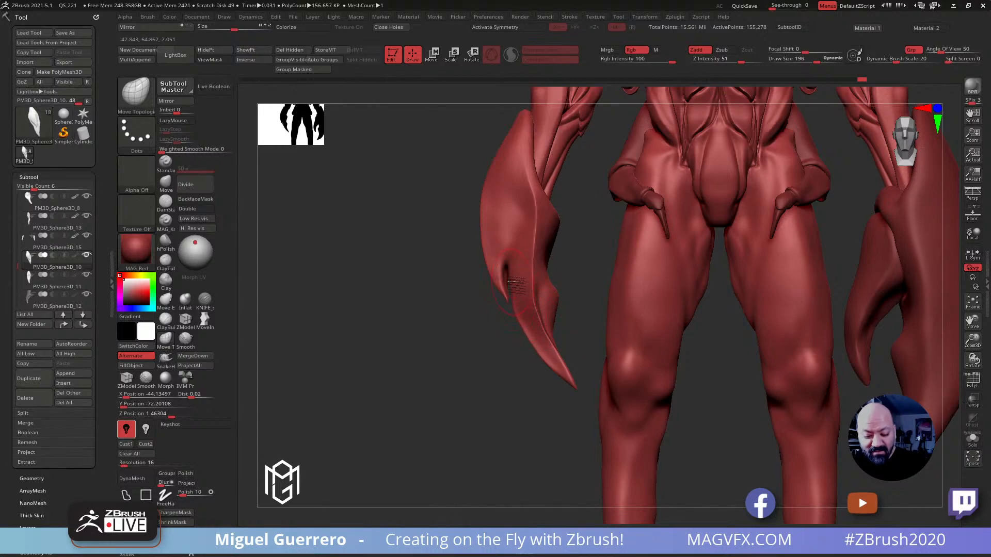
pyautogui.moveTo(507, 268); pyautogui.dragTo(496, 269)
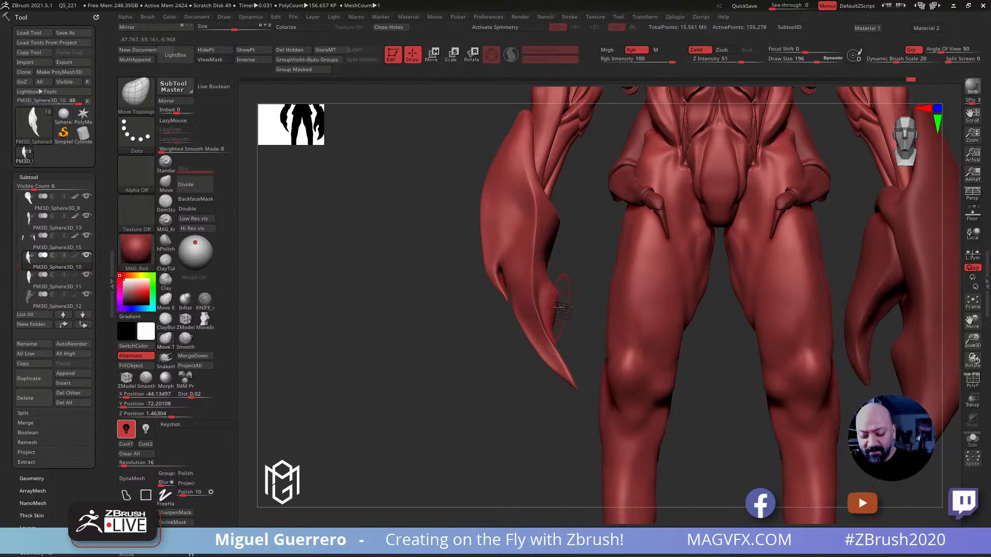
pyautogui.hotkey('ctrl', 'z')
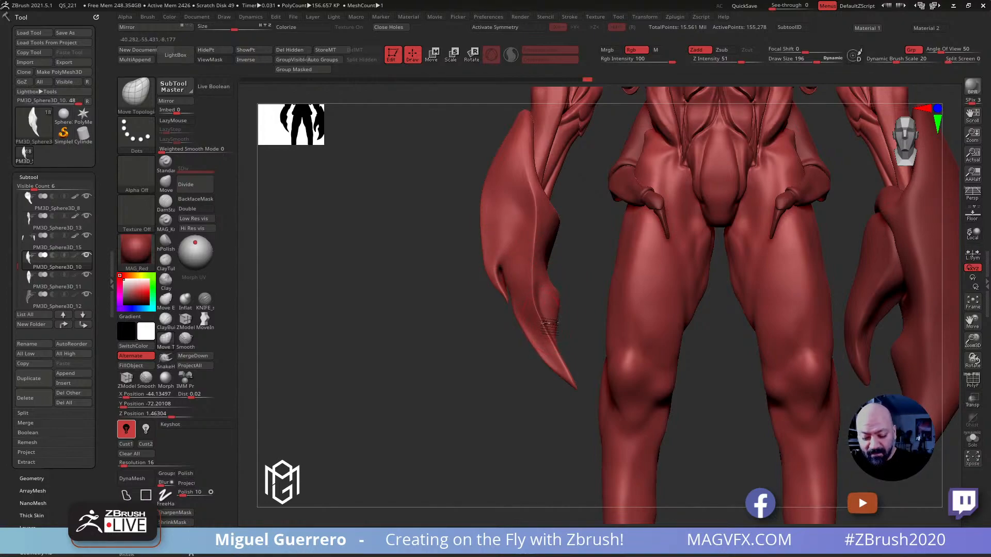
# Build up the back of the small claw with the Clay brush at draw size 196 and remesh it with DynaMesh
pyautogui.moveTo(448, 287)
pyautogui.mouseDown()
pyautogui.moveTo(493, 283)
pyautogui.moveTo(471, 289)
pyautogui.moveTo(477, 239)
pyautogui.moveTo(467, 281)
pyautogui.moveTo(523, 265)
pyautogui.moveTo(534, 276)
pyautogui.moveTo(475, 287)
pyautogui.moveTo(537, 280)
pyautogui.mouseUp()
pyautogui.press('shift')
pyautogui.click(165, 281)
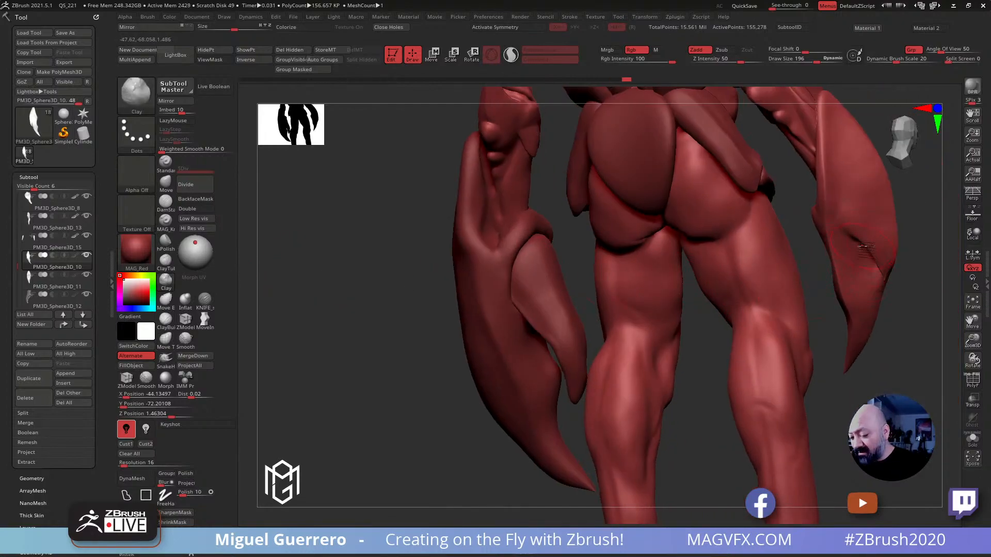
pyautogui.moveTo(911, 361); pyautogui.dragTo(828, 361)
pyautogui.keyDown('ctrl'); pyautogui.moveTo(498, 387); pyautogui.dragTo(513, 395); pyautogui.keyUp('ctrl')
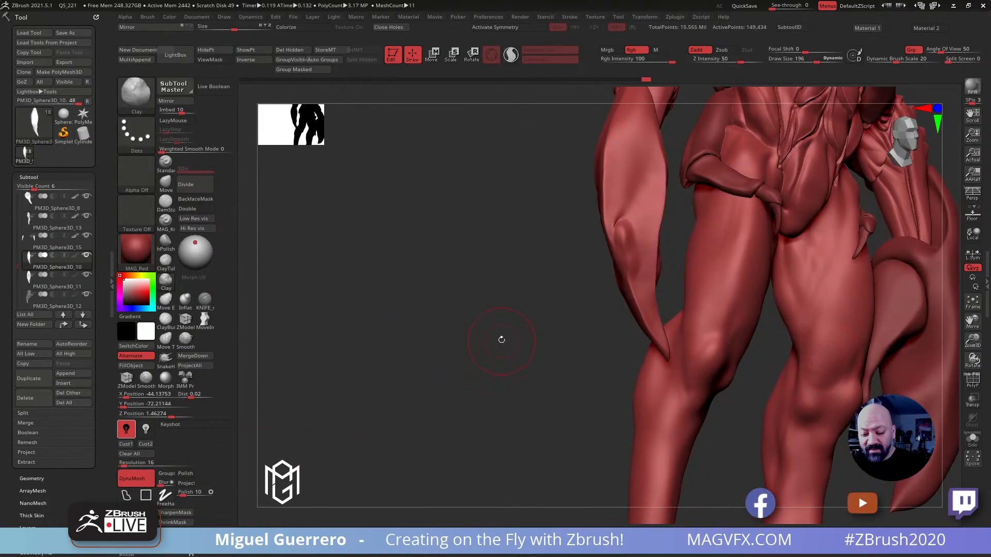
pyautogui.keyDown('alt'); pyautogui.moveTo(466, 327); pyautogui.dragTo(397, 349); pyautogui.keyUp('alt')
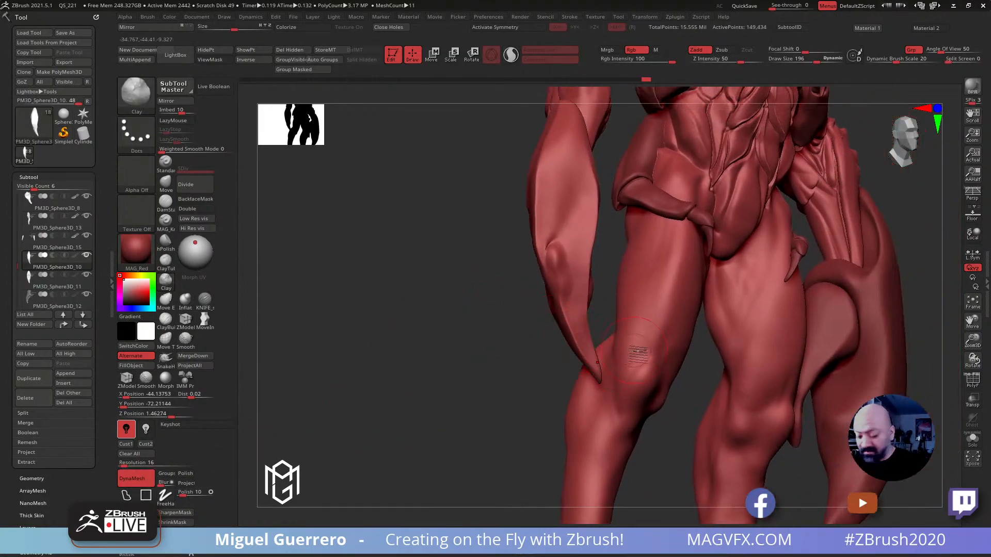
pyautogui.click(973, 382)
pyautogui.click(973, 382)
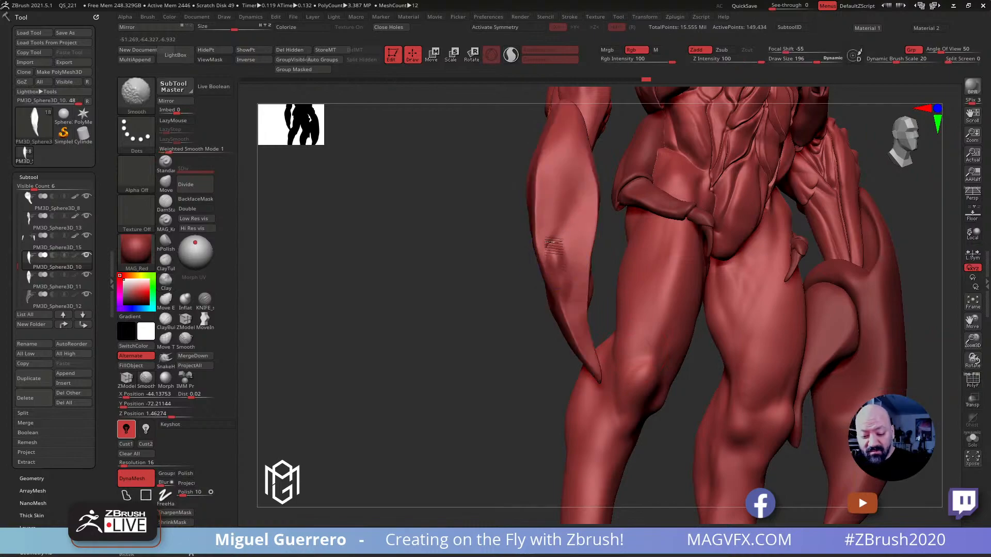
# Smooth the small claw's short prong and its front and back surfaces at draw size 196
pyautogui.moveTo(562, 296)
pyautogui.keyDown('shift'); pyautogui.mouseDown()
pyautogui.moveTo(560, 203)
pyautogui.moveTo(564, 282)
pyautogui.mouseUp(); pyautogui.keyUp('shift')
pyautogui.moveTo(384, 294); pyautogui.dragTo(619, 269)
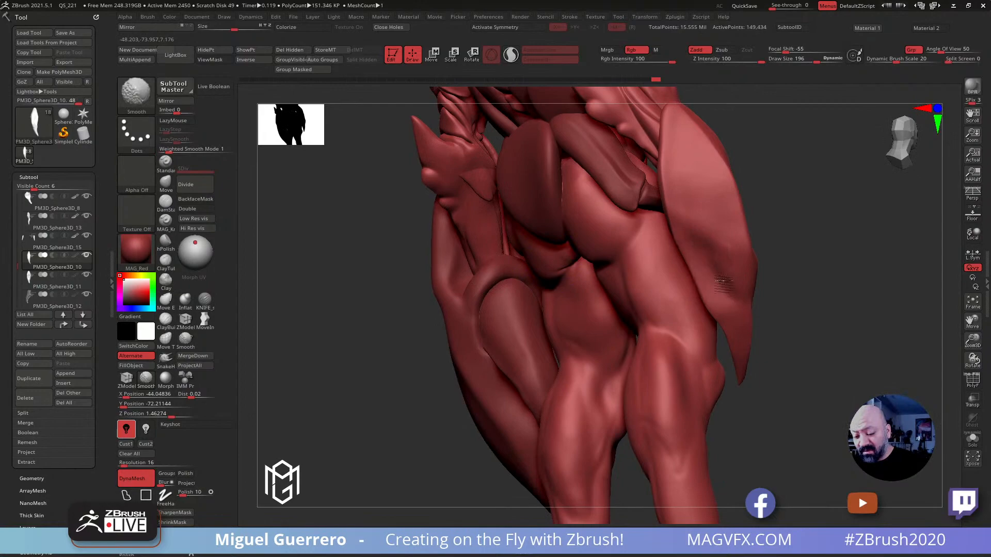
pyautogui.moveTo(722, 253)
pyautogui.mouseDown()
pyautogui.moveTo(786, 343)
pyautogui.moveTo(601, 272)
pyautogui.mouseUp()
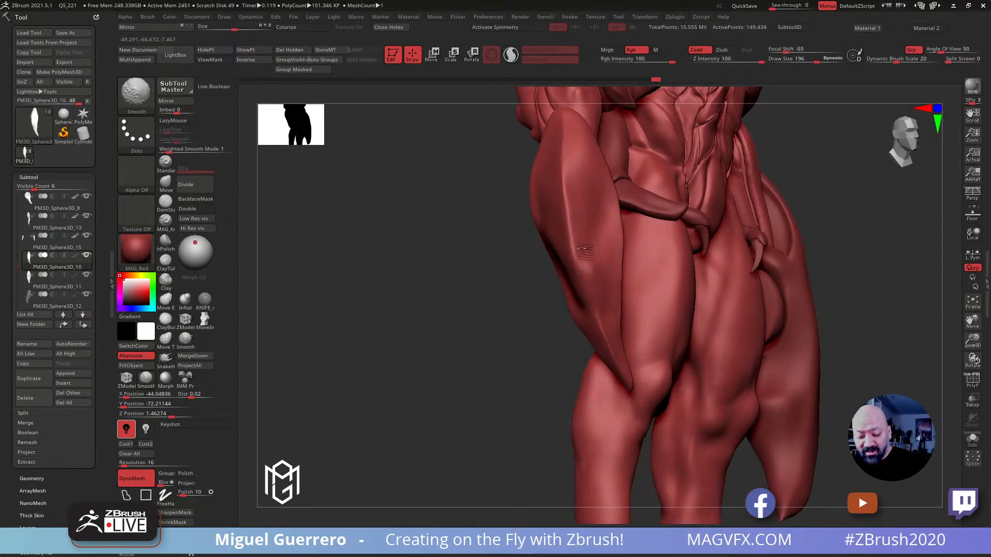
pyautogui.moveTo(496, 271); pyautogui.dragTo(454, 269)
# Flatten and refill the small claw's outer surface with hPolish and the Clay brush at intensity 10, smoothing it at draw size 196
pyautogui.click(165, 240)
pyautogui.moveTo(380, 303); pyautogui.dragTo(637, 237)
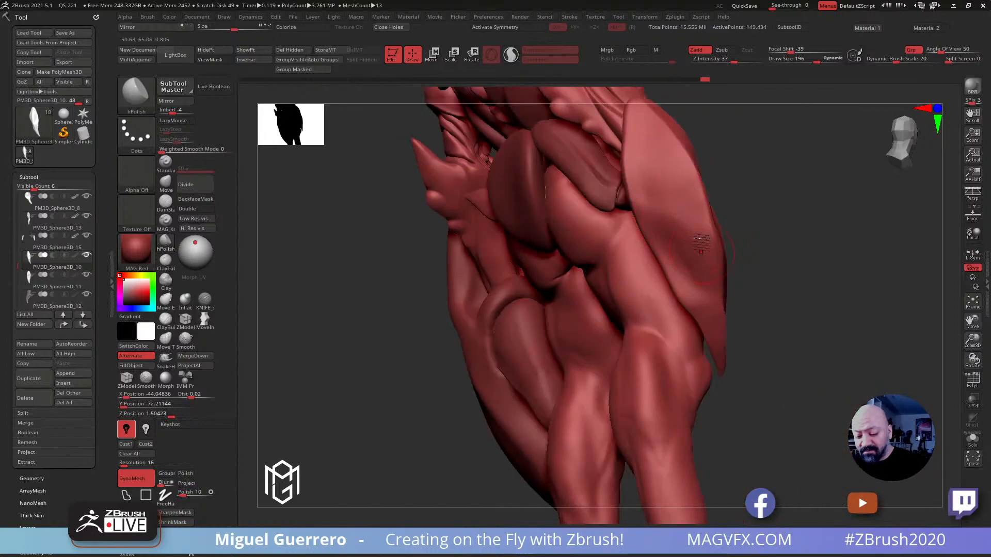
pyautogui.click(166, 280)
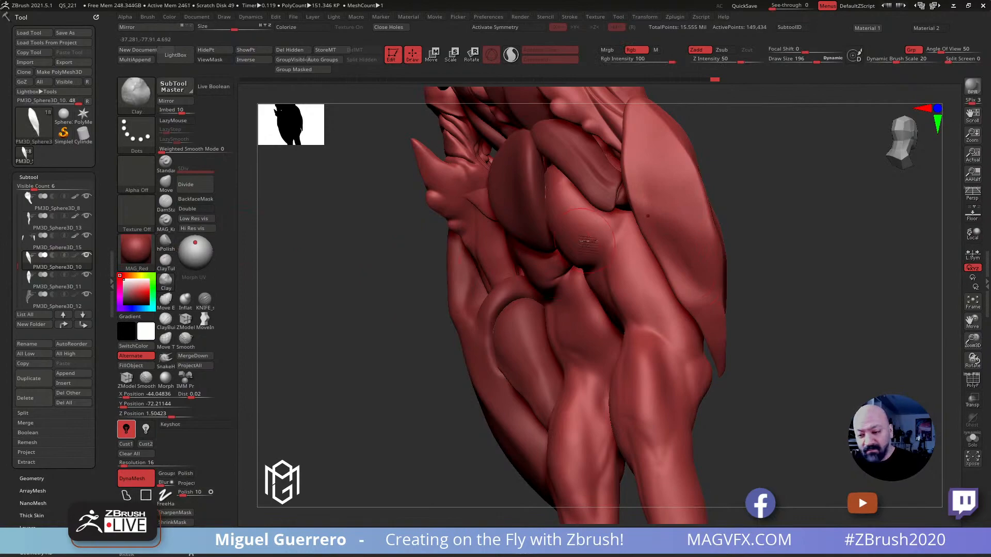
pyautogui.moveTo(719, 64); pyautogui.dragTo(699, 63)
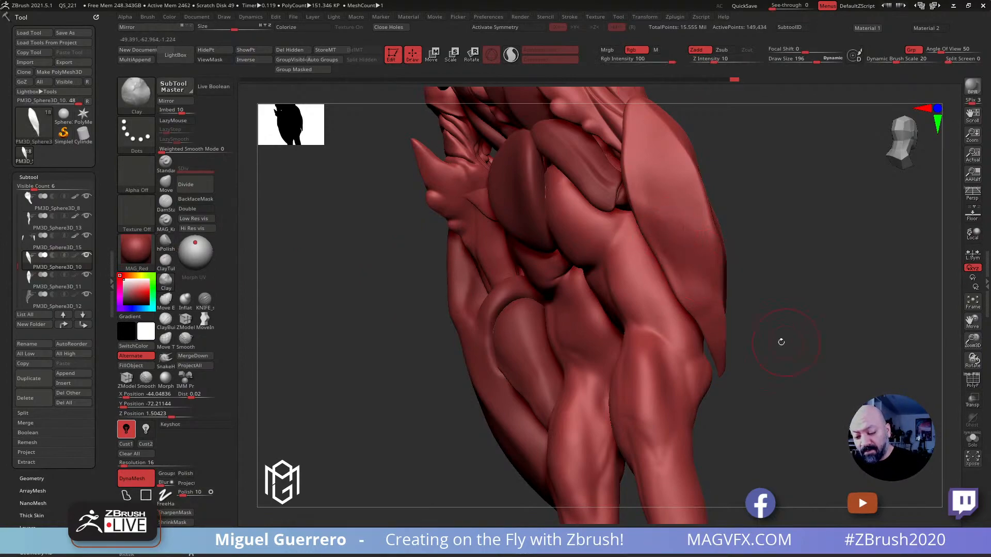
pyautogui.moveTo(785, 342); pyautogui.dragTo(848, 338)
pyautogui.press('shift')
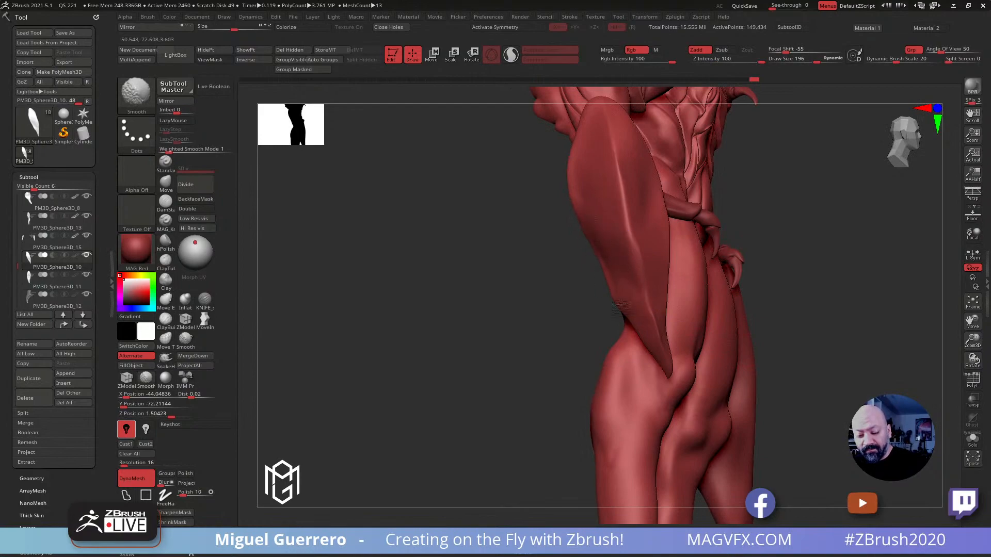
# Adjust the small claw's outer edge with the Move brush at draw size 284
pyautogui.click(165, 183)
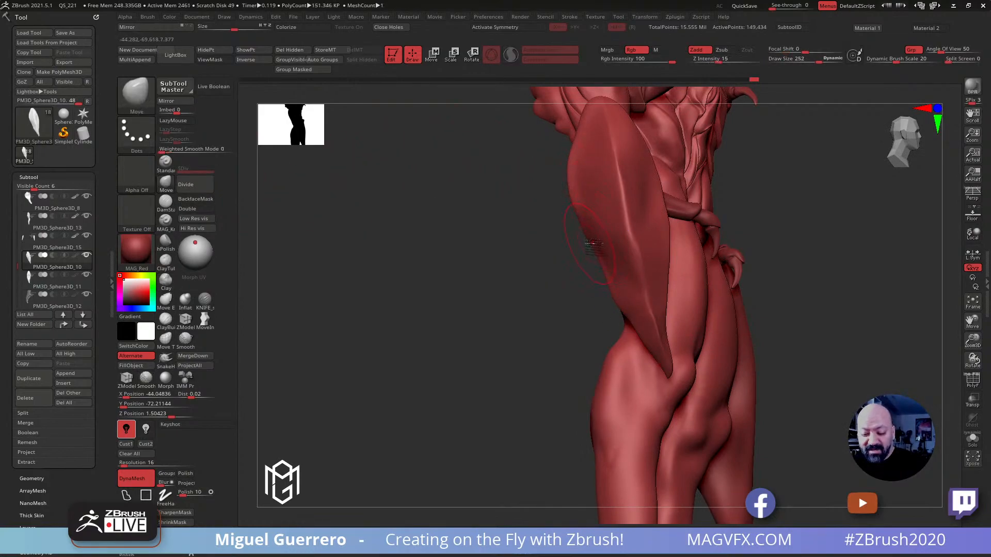
pyautogui.moveTo(580, 231); pyautogui.dragTo(574, 209)
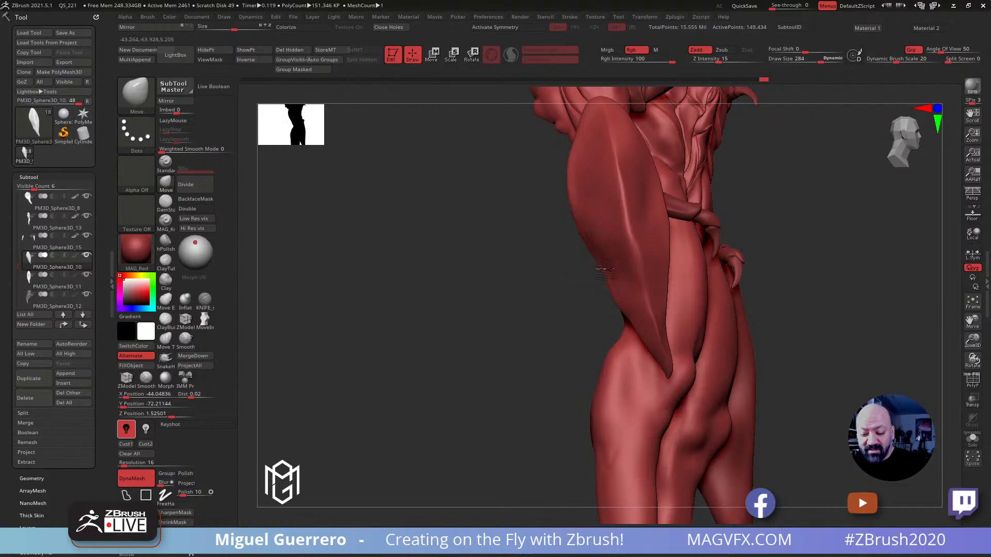
pyautogui.moveTo(503, 251)
pyautogui.mouseDown()
pyautogui.moveTo(468, 245)
pyautogui.moveTo(518, 315)
pyautogui.moveTo(463, 295)
pyautogui.mouseUp()
pyautogui.keyDown('ctrl'); pyautogui.moveTo(462, 294); pyautogui.dragTo(426, 221, button='right'); pyautogui.keyUp('ctrl')
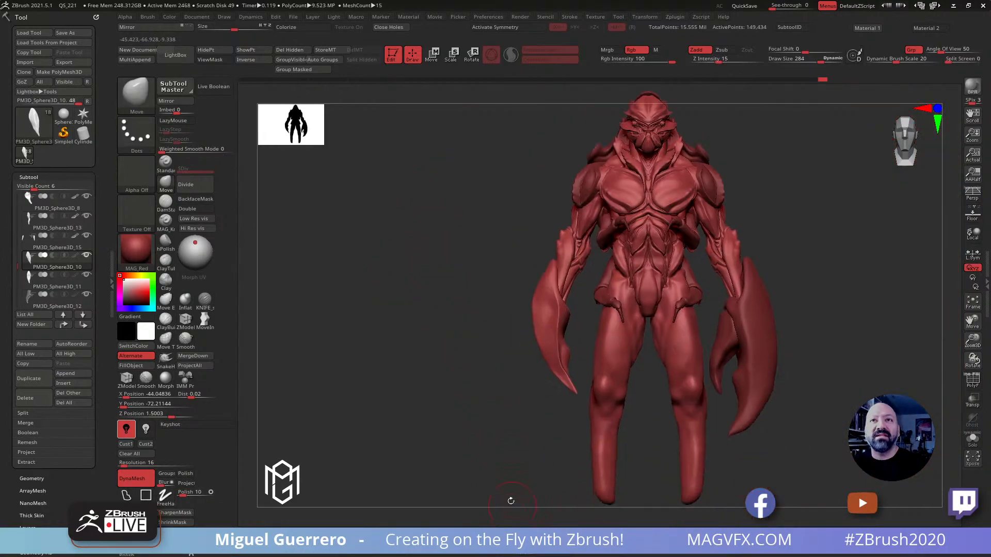
# Refine the curve of the small claw's outer edge and pointed tip with the Move brush at draw size 184
pyautogui.moveTo(432, 321)
pyautogui.keyDown('alt'); pyautogui.mouseDown(button='right')
pyautogui.moveTo(420, 283)
pyautogui.moveTo(440, 312)
pyautogui.moveTo(457, 308)
pyautogui.mouseUp(button='right'); pyautogui.keyUp('alt')
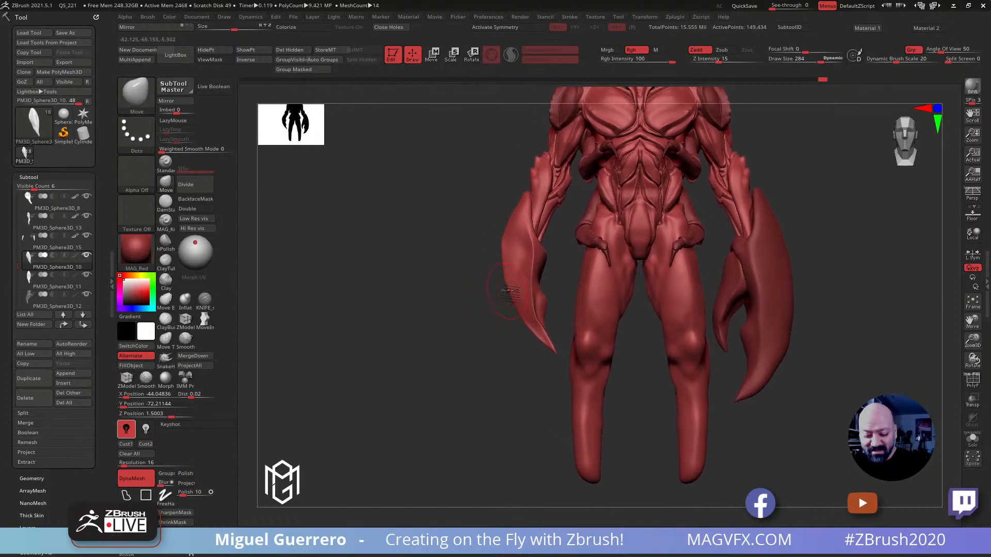
pyautogui.moveTo(488, 310); pyautogui.dragTo(543, 332, button='right')
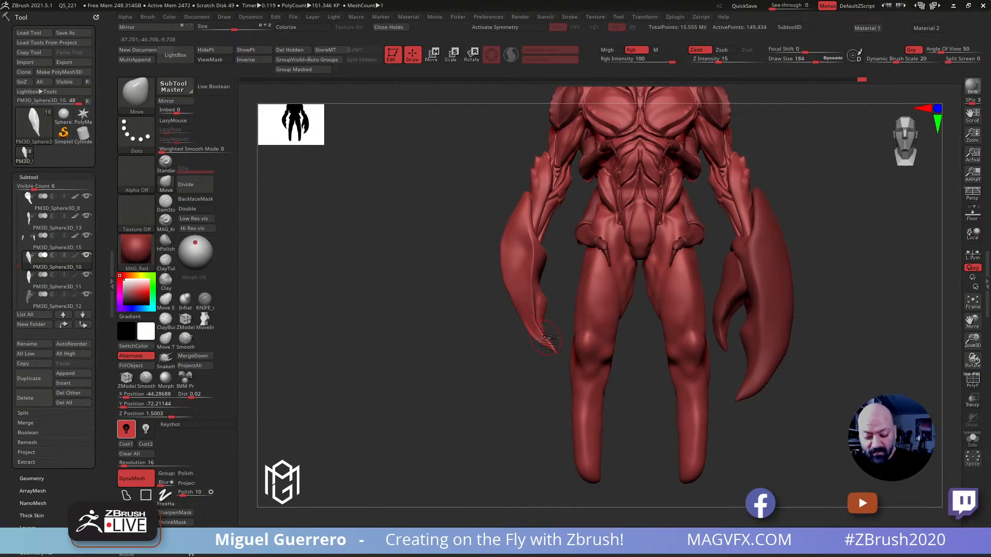
pyautogui.moveTo(539, 333); pyautogui.dragTo(536, 336)
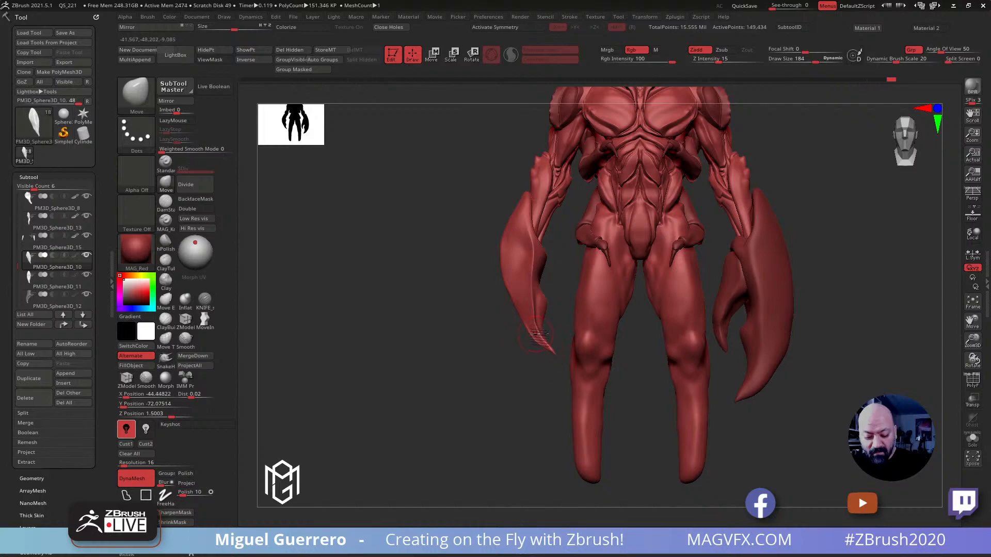
pyautogui.moveTo(441, 301); pyautogui.dragTo(670, 294)
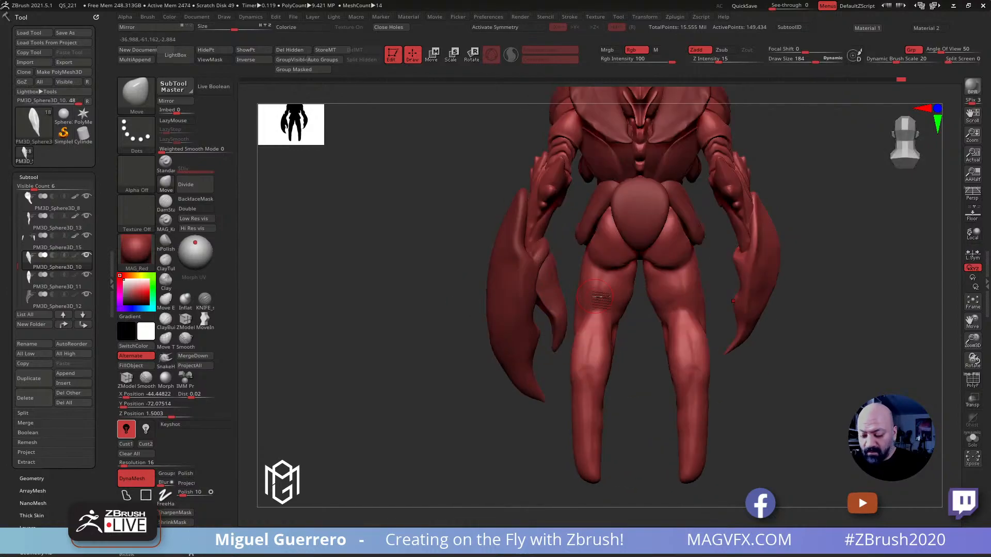
pyautogui.moveTo(757, 277)
pyautogui.mouseDown()
pyautogui.moveTo(748, 282)
pyautogui.moveTo(750, 324)
pyautogui.mouseUp()
pyautogui.moveTo(772, 365)
pyautogui.mouseDown()
pyautogui.moveTo(479, 324)
pyautogui.moveTo(469, 361)
pyautogui.moveTo(459, 360)
pyautogui.moveTo(471, 325)
pyautogui.moveTo(460, 311)
pyautogui.moveTo(465, 287)
pyautogui.moveTo(493, 263)
pyautogui.moveTo(480, 259)
pyautogui.moveTo(506, 278)
pyautogui.moveTo(551, 265)
pyautogui.moveTo(537, 245)
pyautogui.moveTo(400, 206)
pyautogui.mouseUp()
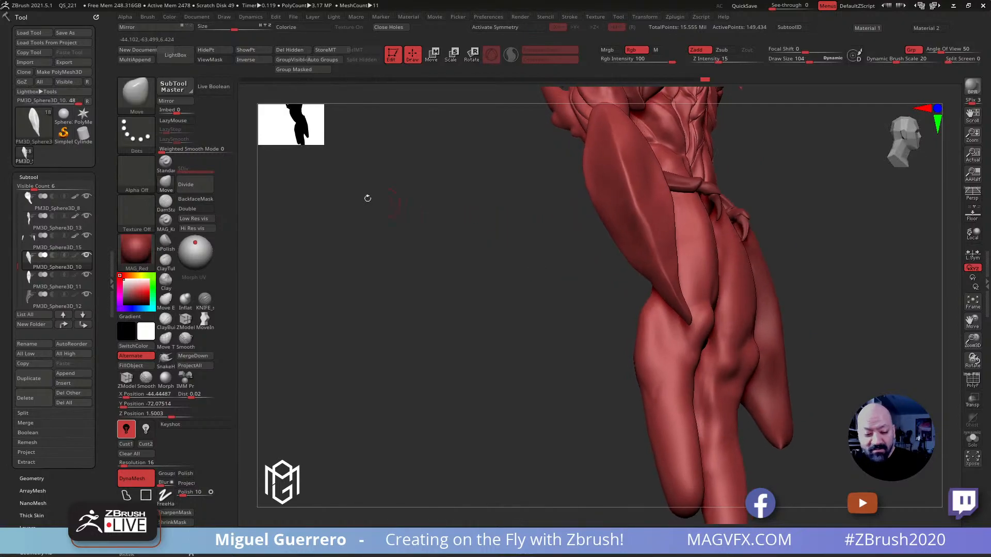
# Mask three spots along the small claw's outer ridge and invert the mask
pyautogui.click(166, 183)
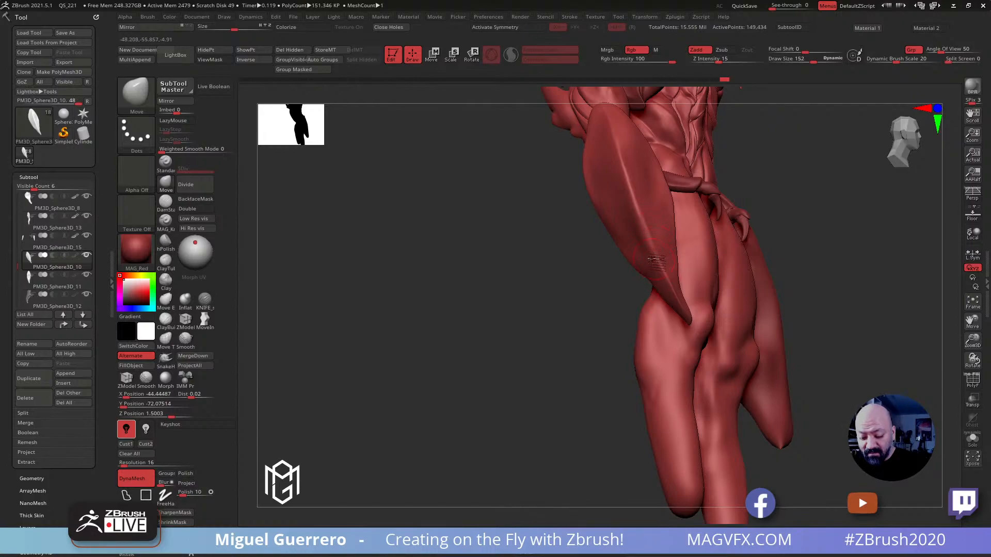
pyautogui.moveTo(550, 207); pyautogui.dragTo(447, 218)
pyautogui.keyDown('ctrl'); pyautogui.moveTo(614, 200); pyautogui.dragTo(614, 205); pyautogui.keyUp('ctrl')
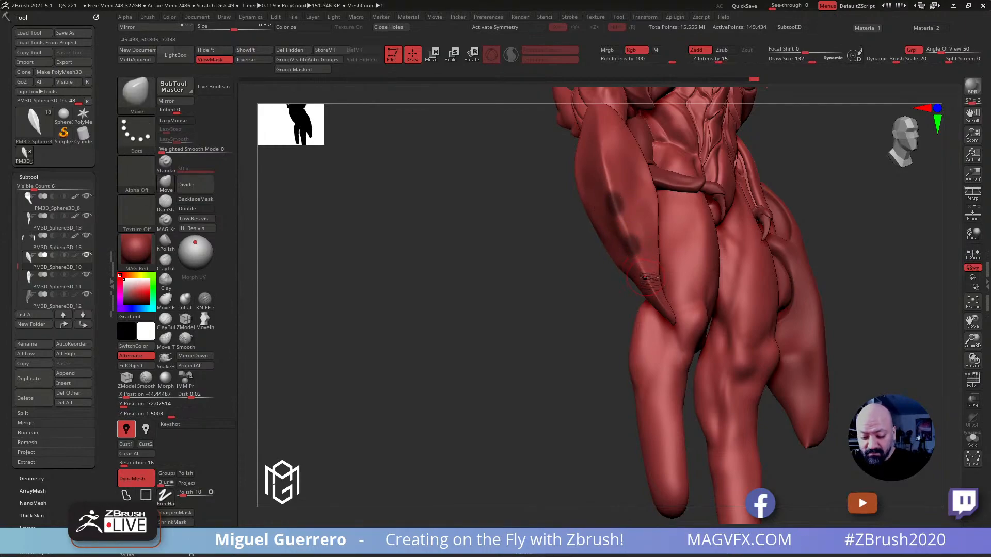
pyautogui.moveTo(609, 281); pyautogui.dragTo(360, 271)
# Inflate the three unmasked spots on the small claw's ridge with the Inflat brush at intensity 10 and draw size 156
pyautogui.click(184, 299)
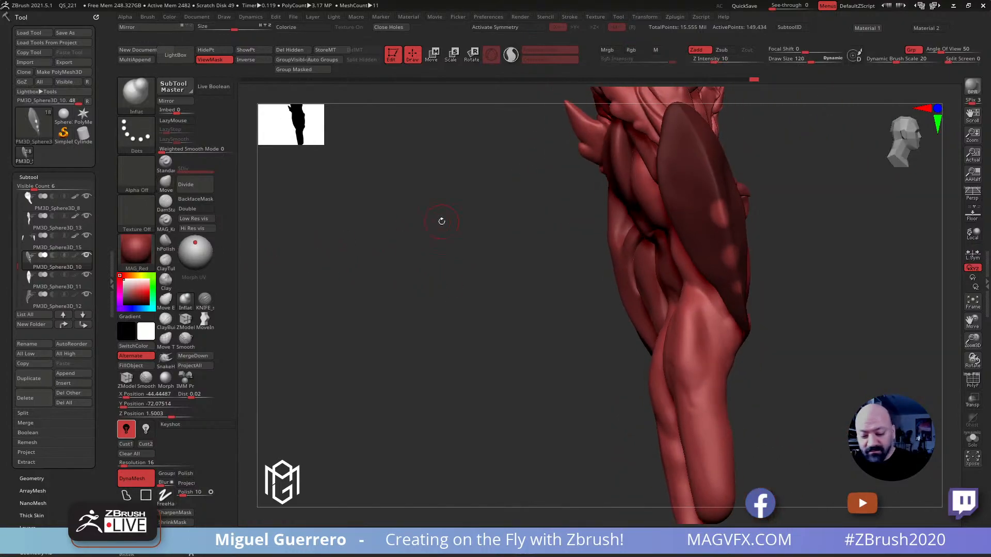
pyautogui.moveTo(611, 224)
pyautogui.mouseDown()
pyautogui.moveTo(560, 223)
pyautogui.moveTo(585, 209)
pyautogui.mouseUp()
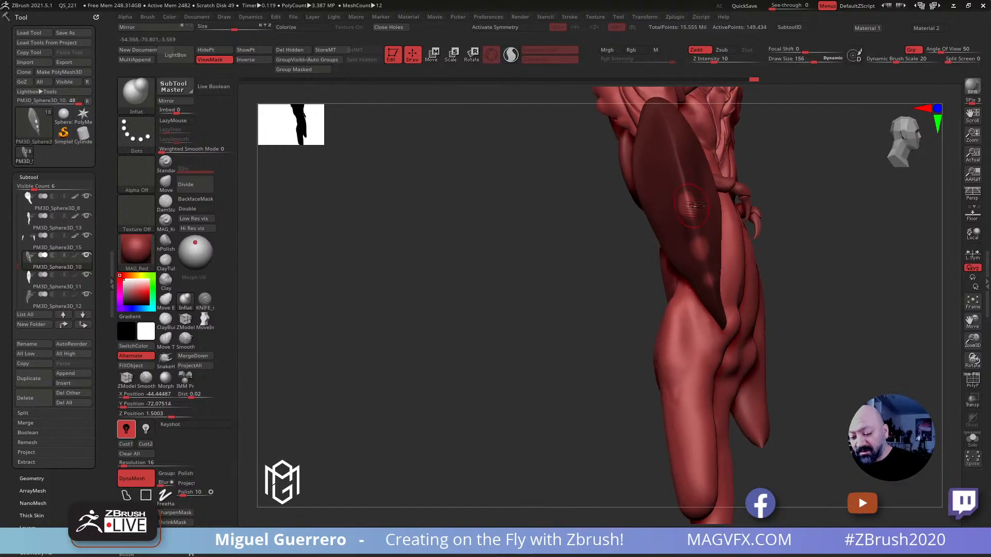
pyautogui.click(702, 247)
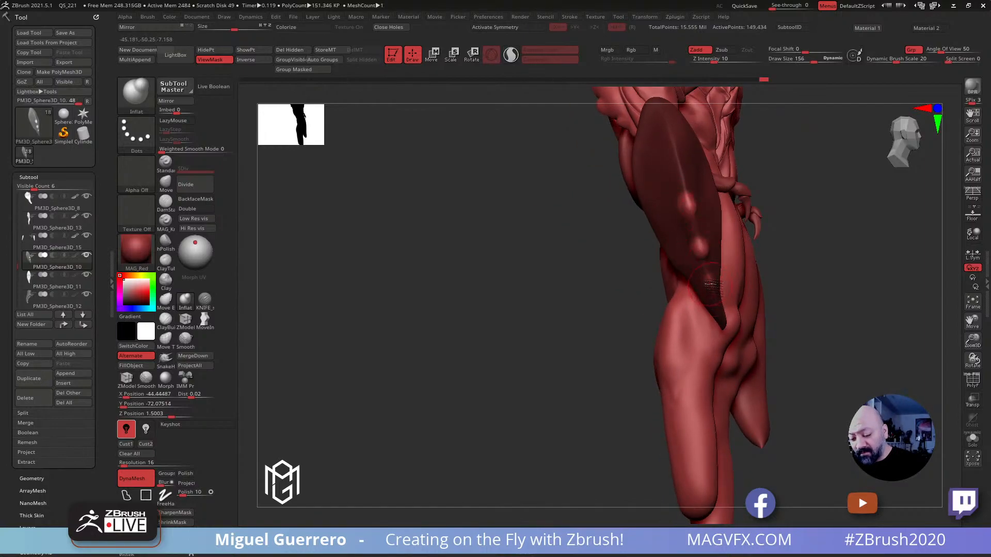
pyautogui.moveTo(593, 287); pyautogui.dragTo(241, 234)
# Pull the three ridge bumps into small spikes with the SnakeHook brush at draw size 84
pyautogui.click(165, 358)
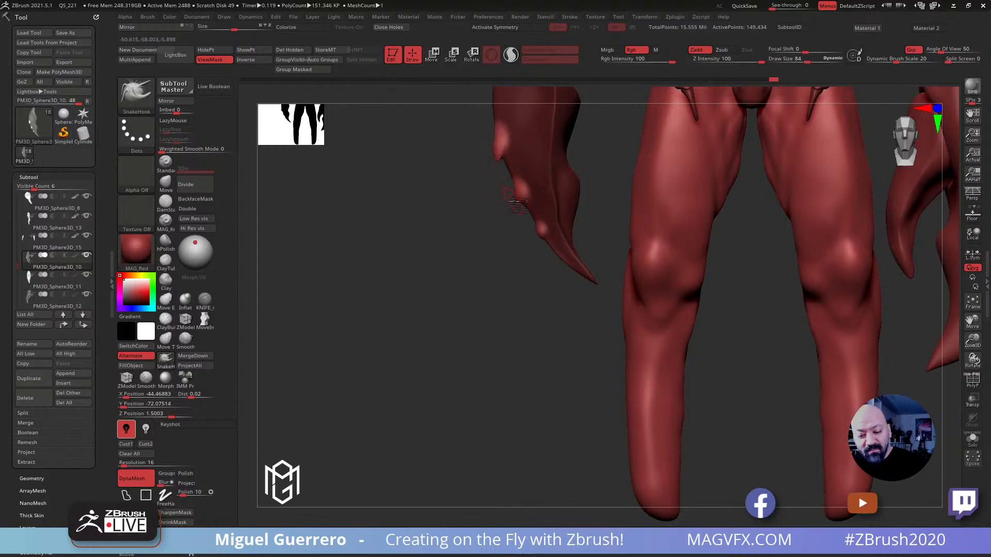
pyautogui.moveTo(490, 227); pyautogui.dragTo(503, 197)
pyautogui.moveTo(412, 300); pyautogui.dragTo(376, 284)
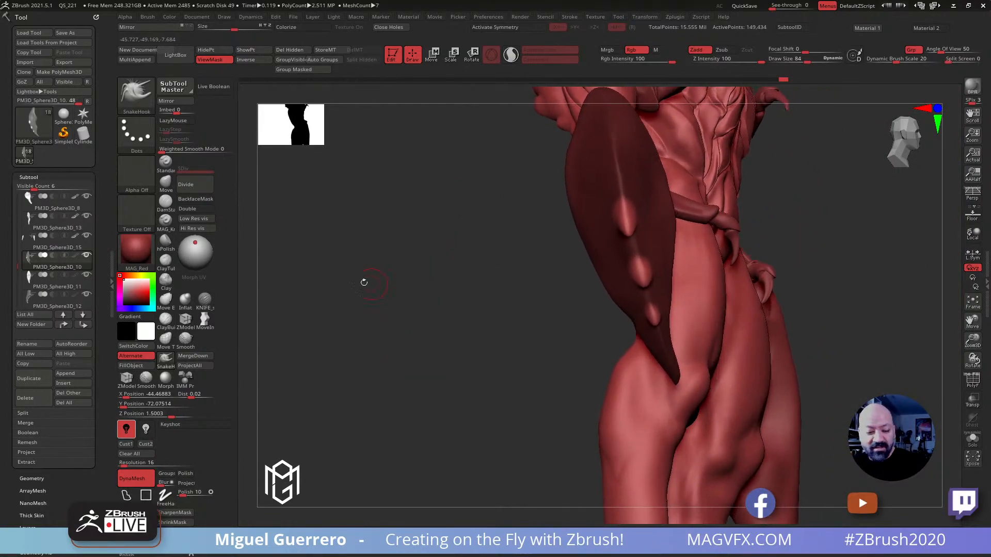
# Adjust the ridge spikes with the Move brush at draw size 124 and clear the mask from the small claw
pyautogui.press('b')
pyautogui.press('m')
pyautogui.press('v')
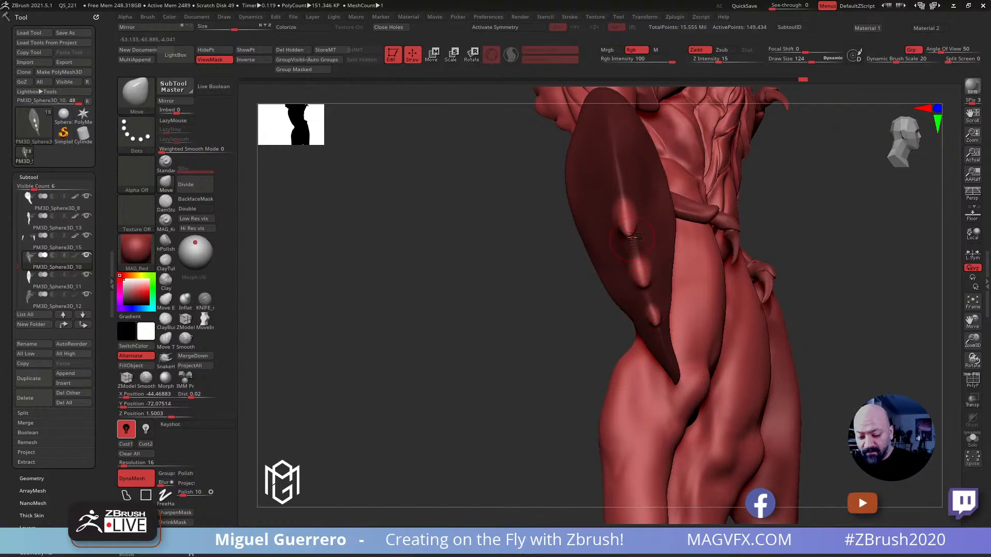
pyautogui.keyDown('ctrl'); pyautogui.moveTo(457, 263); pyautogui.dragTo(439, 291); pyautogui.keyUp('ctrl')
pyautogui.moveTo(438, 292); pyautogui.dragTo(411, 219, button='right')
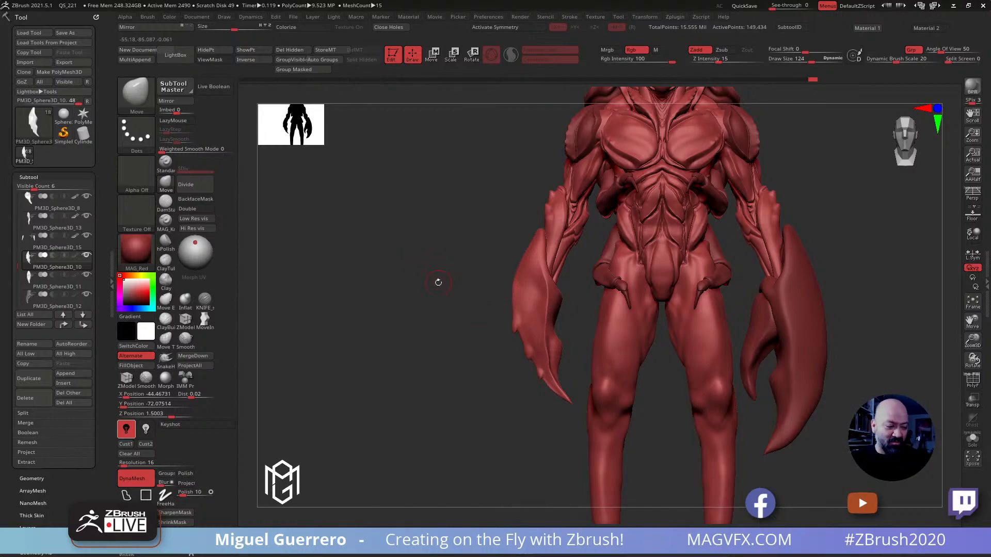
# Mask a diagonal band across the front of the small claw using a lasso mask stroke
pyautogui.moveTo(469, 337)
pyautogui.mouseDown()
pyautogui.moveTo(494, 340)
pyautogui.moveTo(443, 341)
pyautogui.mouseUp()
pyautogui.press('ctrl')
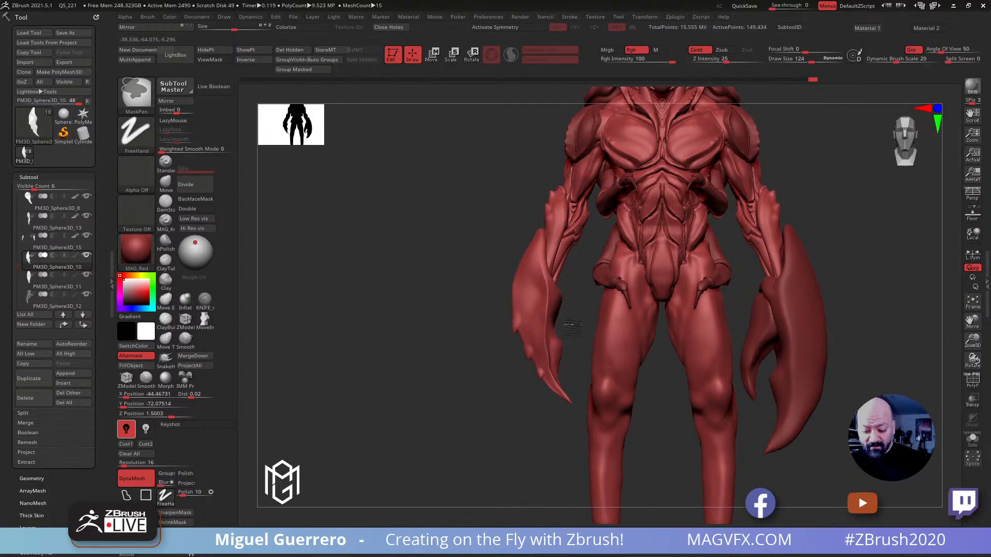
pyautogui.moveTo(555, 310)
pyautogui.keyDown('ctrl'); pyautogui.mouseDown()
pyautogui.moveTo(569, 324)
pyautogui.moveTo(537, 286)
pyautogui.moveTo(505, 275)
pyautogui.moveTo(563, 321)
pyautogui.mouseUp(); pyautogui.keyUp('ctrl')
pyautogui.keyDown('ctrl'); pyautogui.click(127, 495); pyautogui.keyUp('ctrl')
pyautogui.moveTo(460, 295)
pyautogui.mouseDown()
pyautogui.moveTo(516, 298)
pyautogui.moveTo(478, 321)
pyautogui.moveTo(510, 349)
pyautogui.moveTo(552, 347)
pyautogui.mouseUp()
pyautogui.moveTo(619, 328)
pyautogui.keyDown('ctrl'); pyautogui.mouseDown()
pyautogui.moveTo(642, 299)
pyautogui.moveTo(590, 330)
pyautogui.mouseUp(); pyautogui.keyUp('ctrl')
pyautogui.moveTo(532, 334)
pyautogui.mouseDown()
pyautogui.moveTo(485, 339)
pyautogui.moveTo(465, 310)
pyautogui.mouseUp()
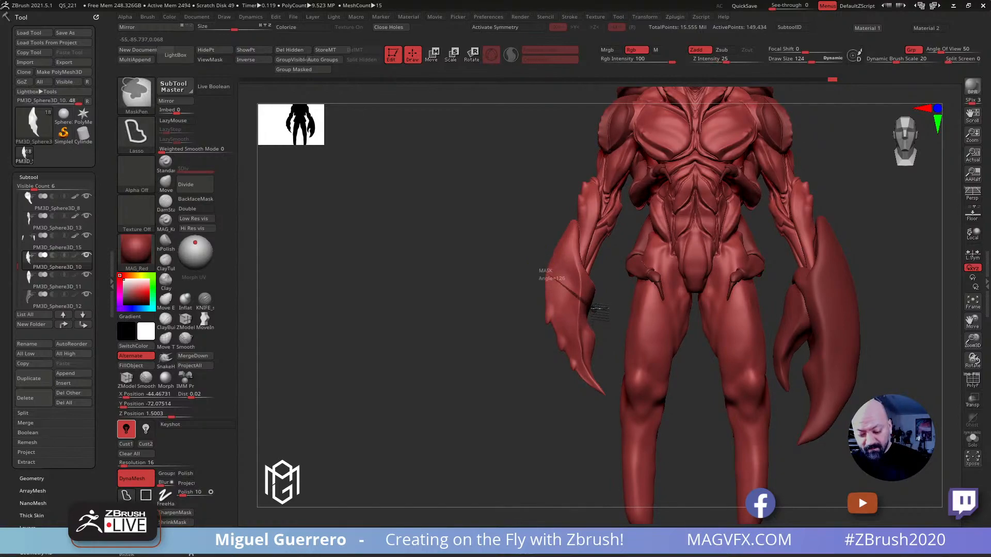
# Extend the lasso-masked band around the side of the small claw and invert the mask
pyautogui.moveTo(511, 259)
pyautogui.mouseDown()
pyautogui.moveTo(505, 281)
pyautogui.moveTo(535, 288)
pyautogui.moveTo(526, 287)
pyautogui.moveTo(526, 308)
pyautogui.moveTo(454, 305)
pyautogui.moveTo(456, 321)
pyautogui.mouseUp()
pyautogui.moveTo(569, 324)
pyautogui.mouseDown()
pyautogui.moveTo(564, 342)
pyautogui.moveTo(580, 341)
pyautogui.moveTo(601, 315)
pyautogui.moveTo(647, 322)
pyautogui.moveTo(606, 297)
pyautogui.mouseUp()
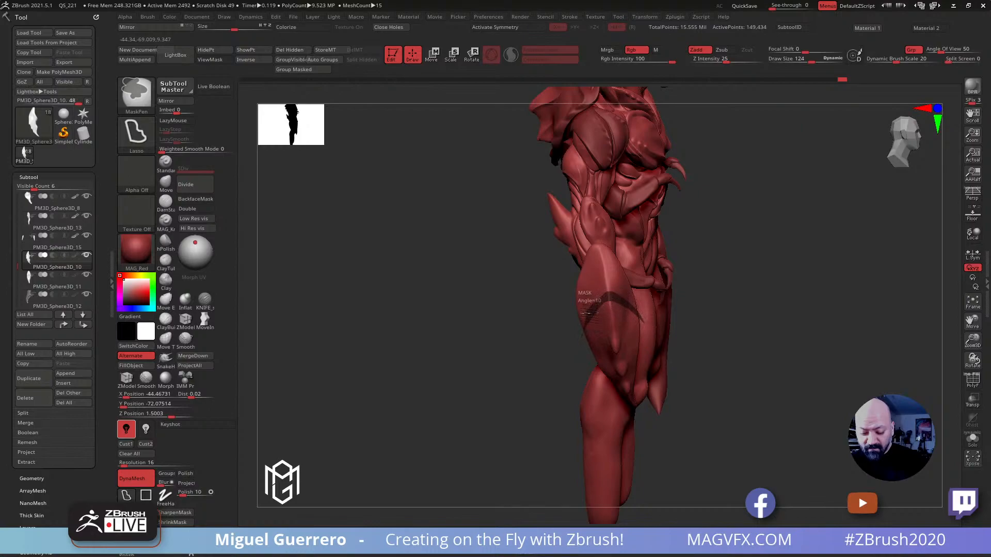
pyautogui.keyDown('ctrl'); pyautogui.moveTo(575, 338); pyautogui.dragTo(571, 336); pyautogui.keyUp('ctrl')
pyautogui.keyDown('ctrl'); pyautogui.click(511, 329); pyautogui.keyUp('ctrl')
pyautogui.moveTo(509, 334)
pyautogui.mouseDown()
pyautogui.moveTo(460, 350)
pyautogui.moveTo(438, 345)
pyautogui.moveTo(421, 321)
pyautogui.moveTo(443, 327)
pyautogui.mouseUp()
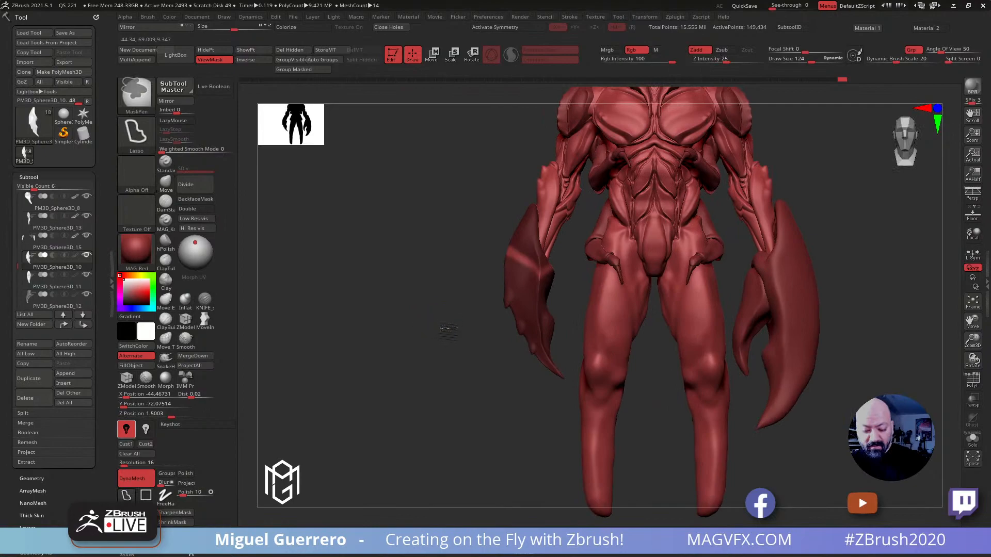
# Push the unmasked band into a groove around the small claw with the Move brush at draw size 296 and invert the mask
pyautogui.keyDown('ctrl'); pyautogui.moveTo(443, 327); pyautogui.dragTo(439, 310, button='right'); pyautogui.keyUp('ctrl')
pyautogui.moveTo(439, 311); pyautogui.dragTo(412, 324)
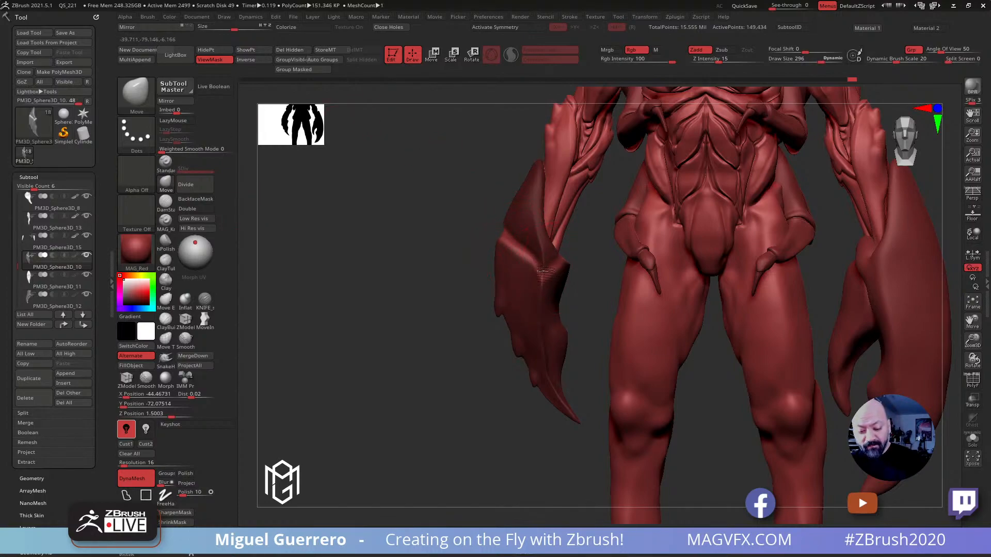
pyautogui.moveTo(450, 253); pyautogui.dragTo(482, 273)
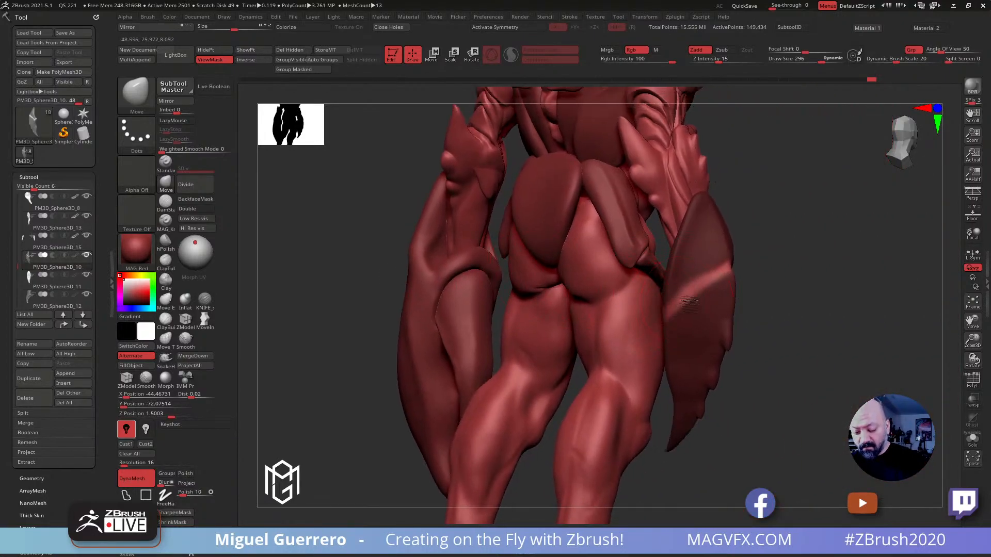
pyautogui.moveTo(791, 324); pyautogui.dragTo(485, 279)
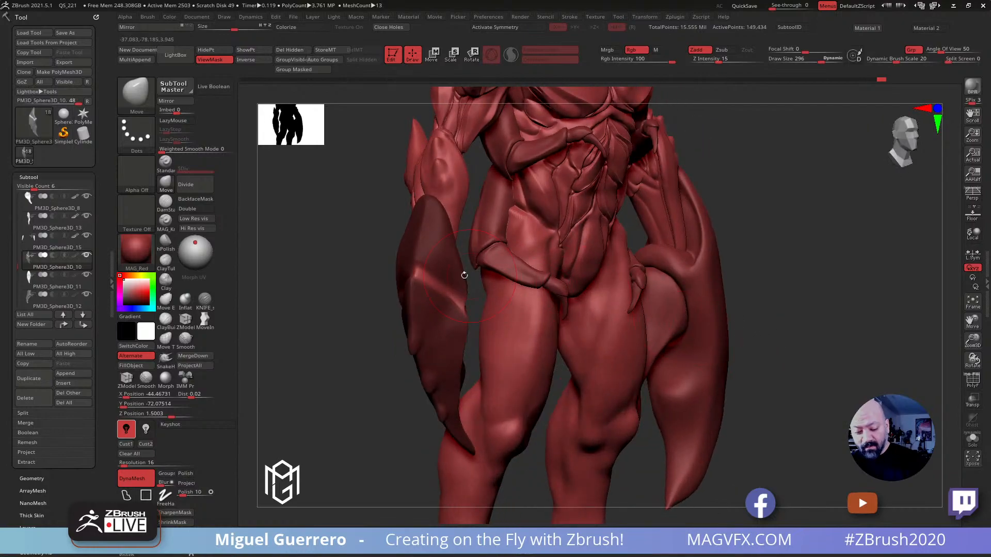
pyautogui.moveTo(388, 274)
pyautogui.mouseDown()
pyautogui.moveTo(349, 290)
pyautogui.moveTo(261, 276)
pyautogui.moveTo(401, 269)
pyautogui.moveTo(404, 289)
pyautogui.moveTo(460, 277)
pyautogui.moveTo(454, 264)
pyautogui.mouseUp()
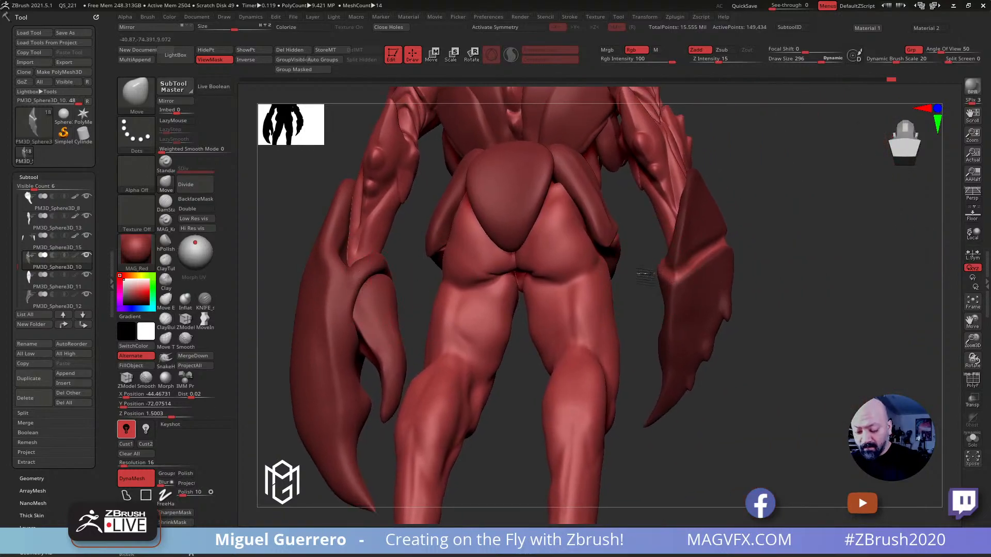
pyautogui.moveTo(782, 366); pyautogui.dragTo(658, 361)
pyautogui.keyDown('alt'); pyautogui.moveTo(253, 330); pyautogui.dragTo(433, 319); pyautogui.keyUp('alt')
pyautogui.keyDown('shift'); pyautogui.moveTo(363, 288); pyautogui.dragTo(361, 280); pyautogui.keyUp('shift')
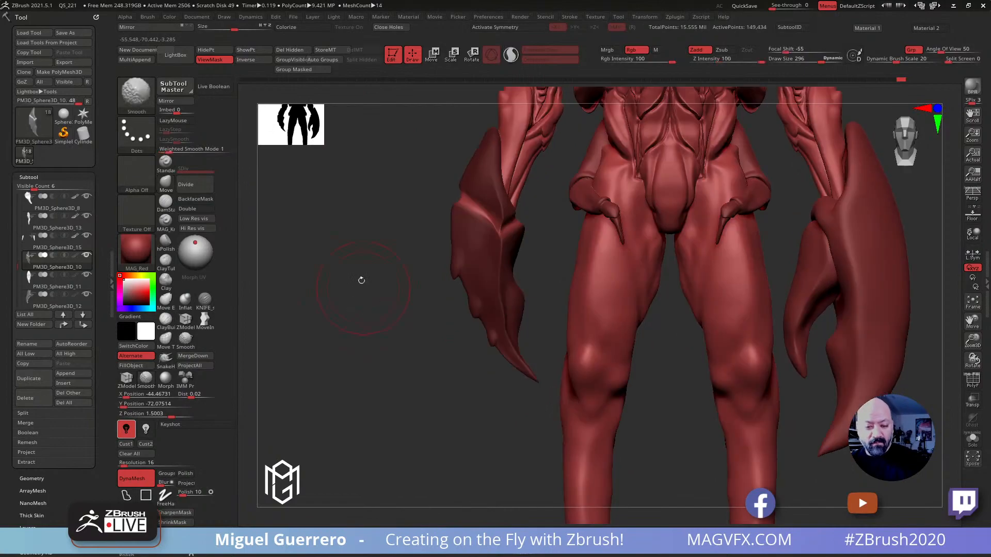
pyautogui.click(303, 69)
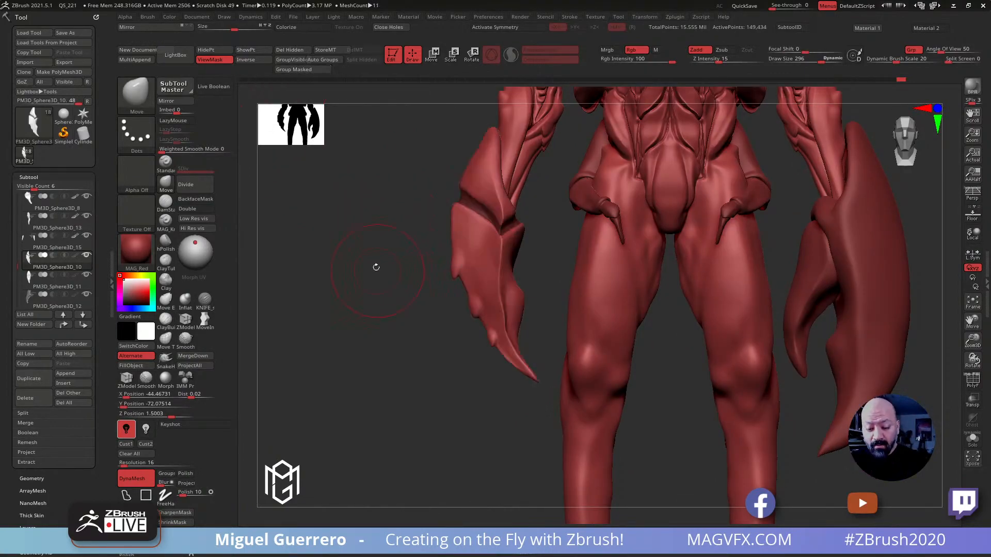
# Mask the small claw below the groove with a lasso and check its mesh density with the polyframe
pyautogui.keyDown('alt'); pyautogui.moveTo(367, 263); pyautogui.dragTo(389, 293); pyautogui.keyUp('alt')
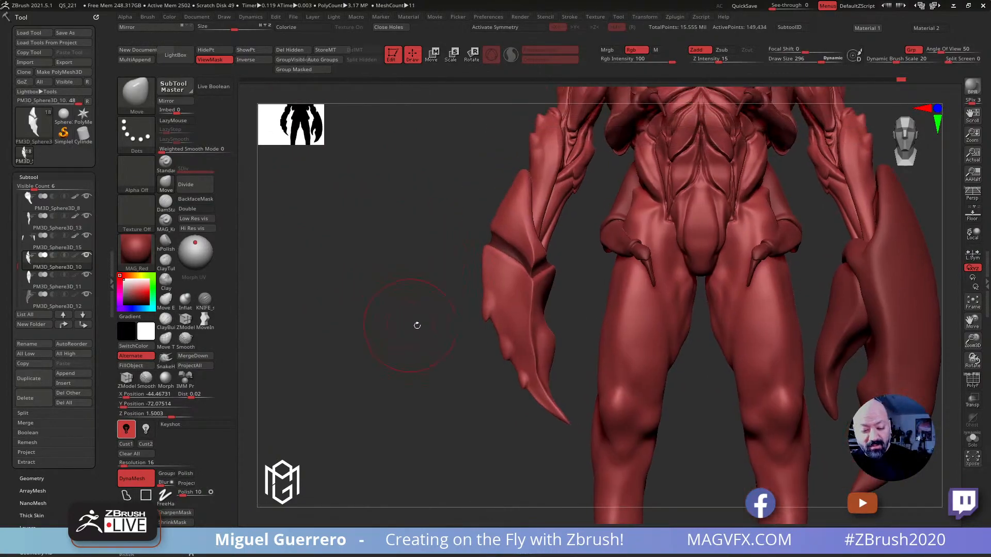
pyautogui.moveTo(463, 349)
pyautogui.keyDown('ctrl'); pyautogui.mouseDown()
pyautogui.moveTo(456, 266)
pyautogui.moveTo(488, 241)
pyautogui.moveTo(547, 270)
pyautogui.moveTo(586, 382)
pyautogui.moveTo(472, 356)
pyautogui.mouseUp(); pyautogui.keyUp('ctrl')
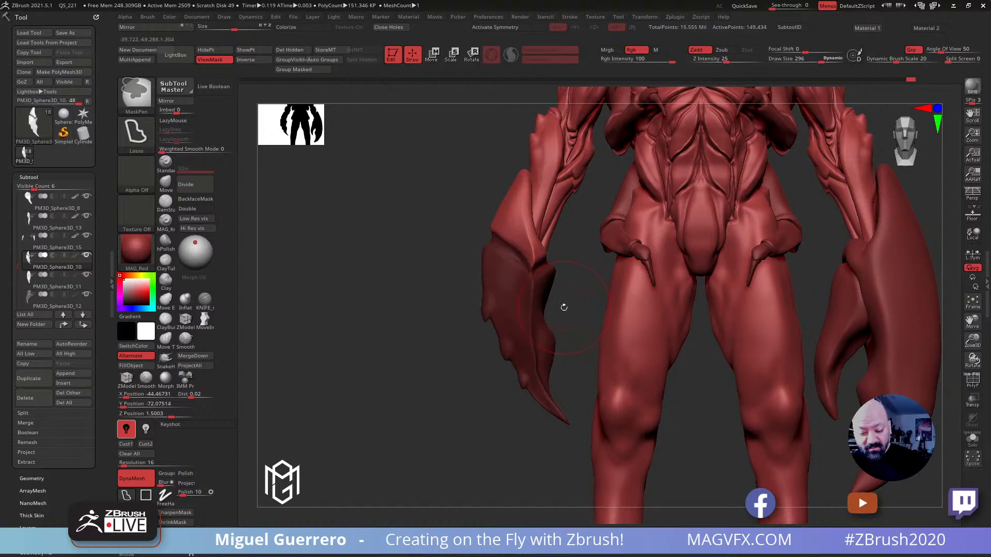
pyautogui.click(972, 381)
pyautogui.keyDown('ctrl'); pyautogui.moveTo(457, 243); pyautogui.dragTo(537, 303, button='right'); pyautogui.keyUp('ctrl')
pyautogui.keyDown('alt'); pyautogui.moveTo(340, 111); pyautogui.dragTo(483, 292, button='right'); pyautogui.keyUp('alt')
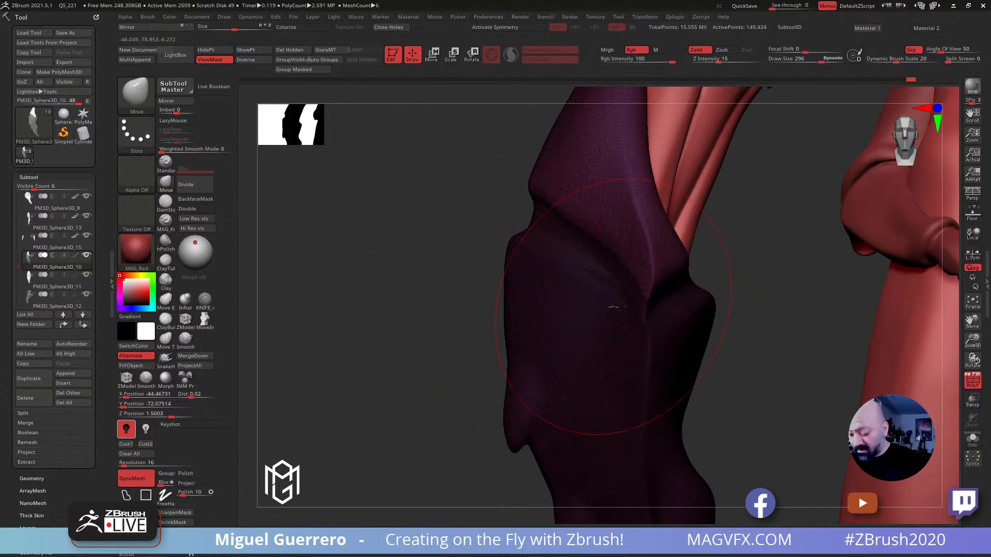
pyautogui.click(972, 380)
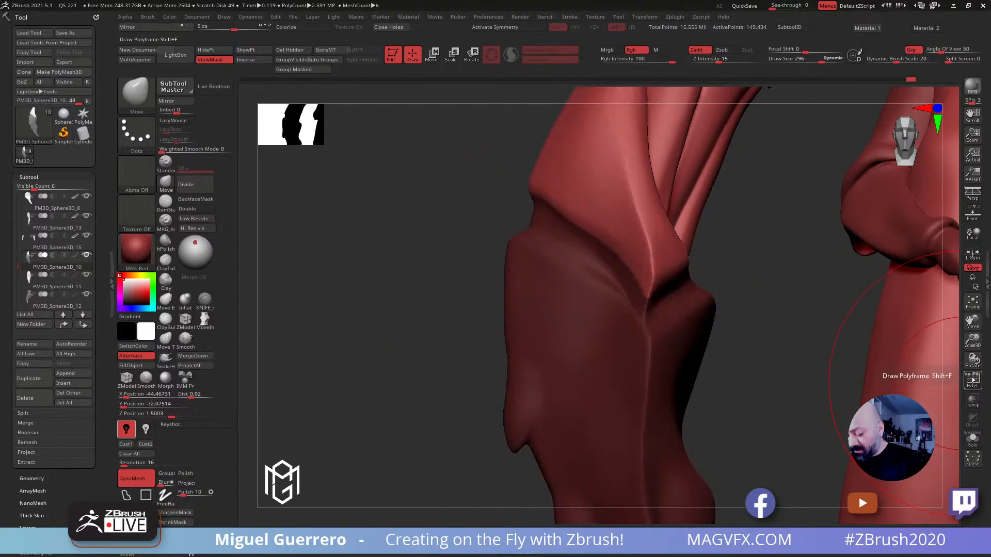
# Group the masked upper and lower parts of the small claw into a polygroup separate from the groove, checking it with the polyframe
pyautogui.click(973, 381)
pyautogui.click(973, 380)
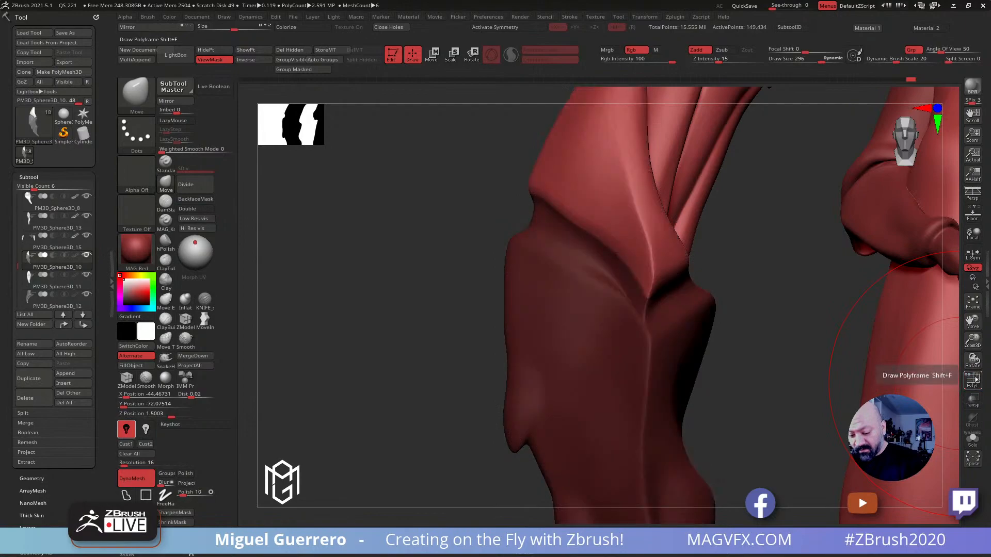
pyautogui.keyDown('ctrl'); pyautogui.moveTo(593, 227); pyautogui.dragTo(575, 333, button='right'); pyautogui.keyUp('ctrl')
pyautogui.moveTo(534, 255); pyautogui.dragTo(556, 273, button='right')
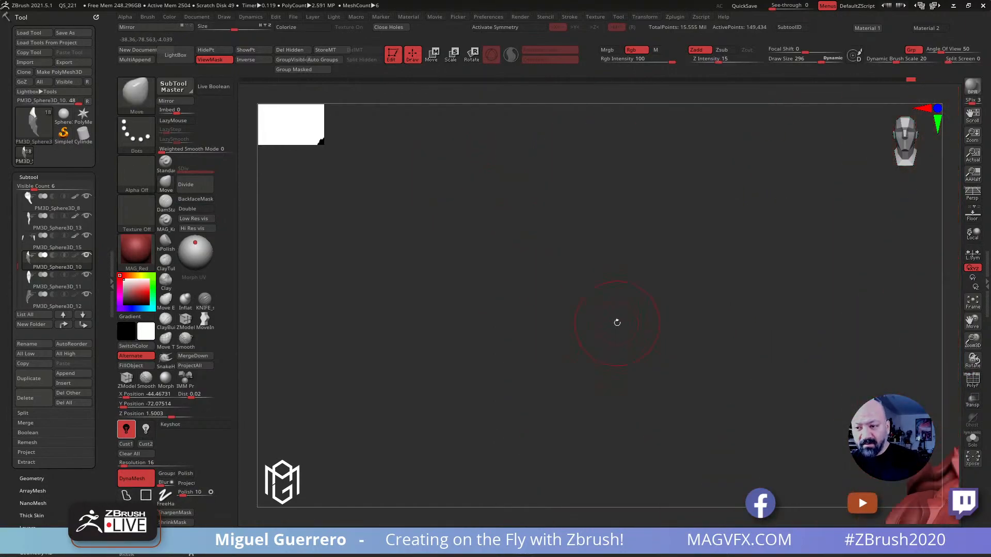
pyautogui.press('f')
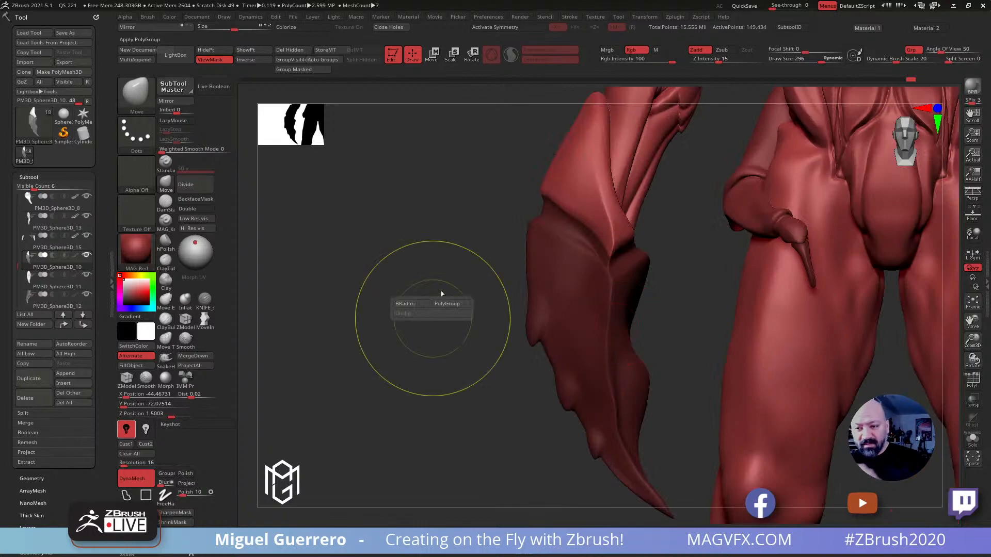
pyautogui.keyDown('ctrl'); pyautogui.click(422, 106); pyautogui.keyUp('ctrl')
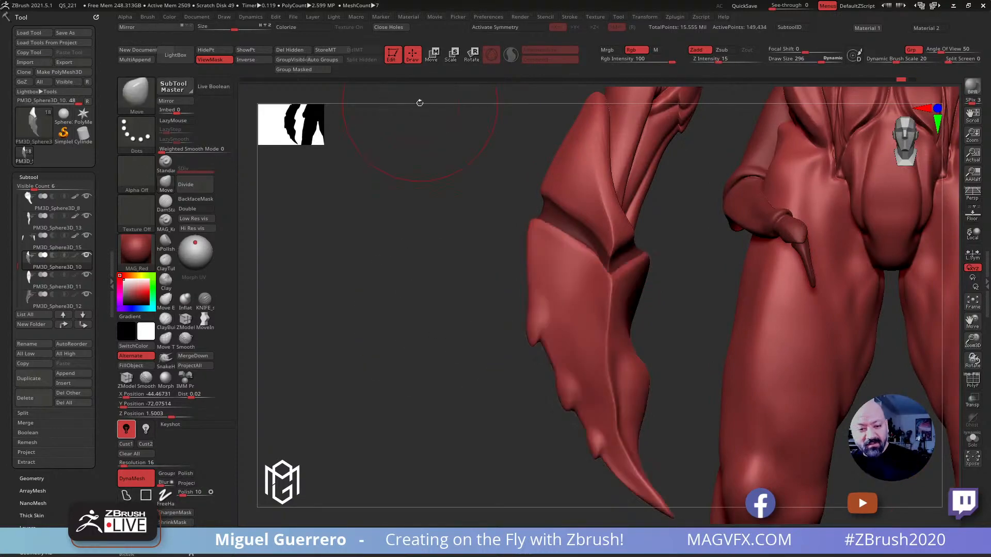
pyautogui.click(287, 70)
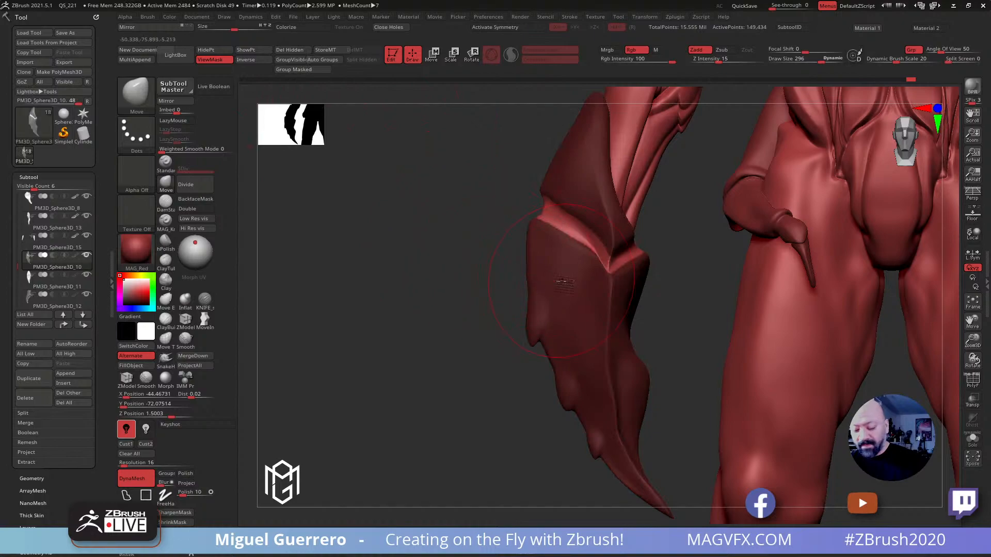
pyautogui.click(972, 382)
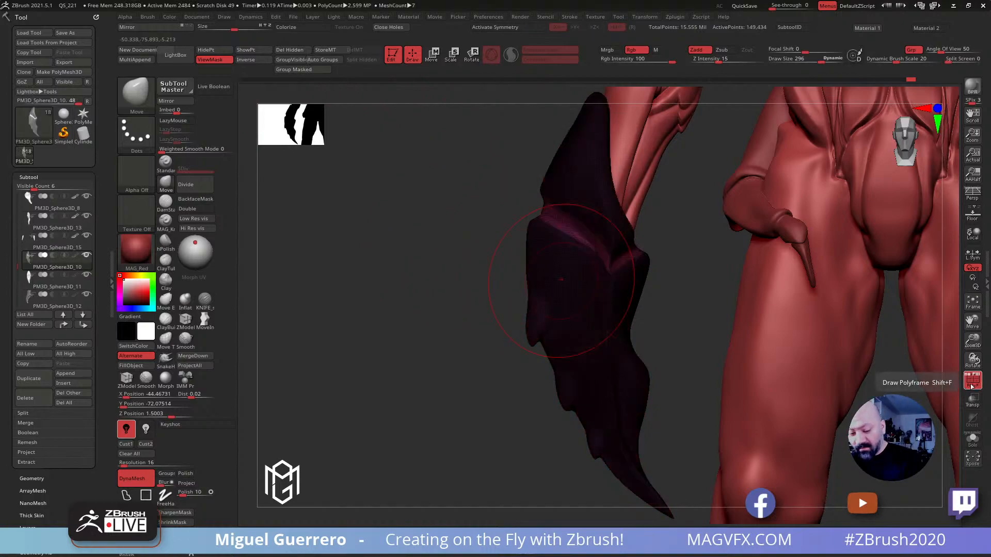
pyautogui.click(293, 70)
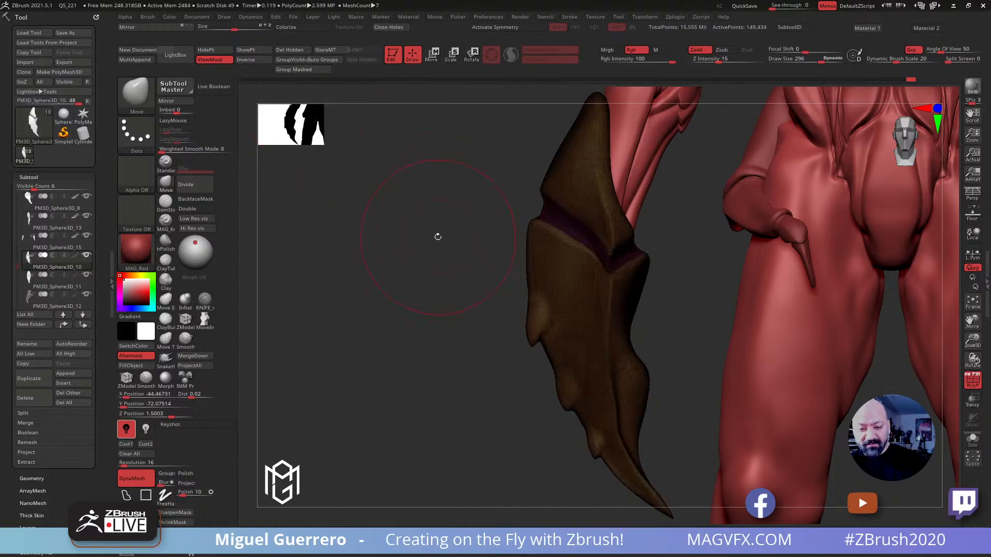
pyautogui.moveTo(437, 234); pyautogui.dragTo(439, 224)
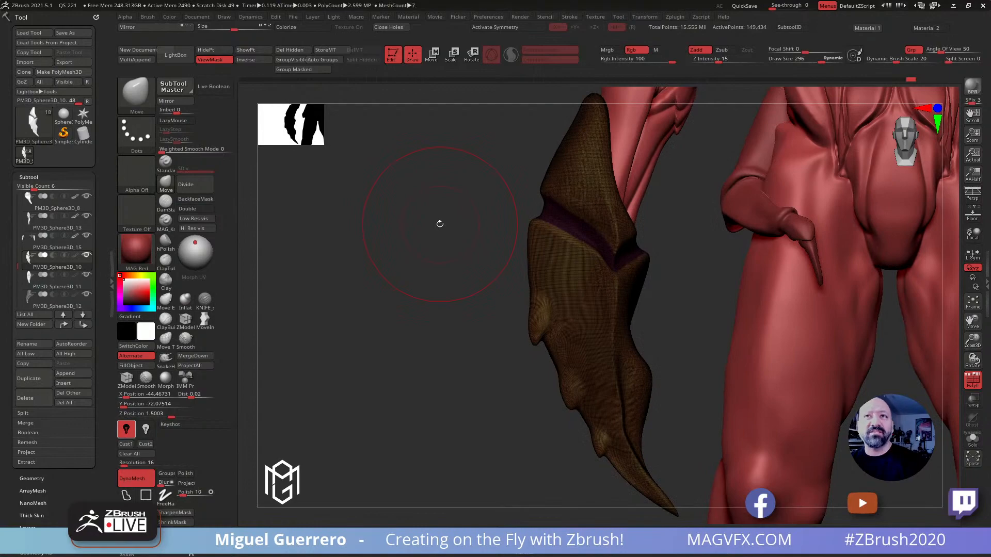
# Turn off the polyframe and inspect the grooved claw from front and back, previewing it with a different material
pyautogui.press('1')
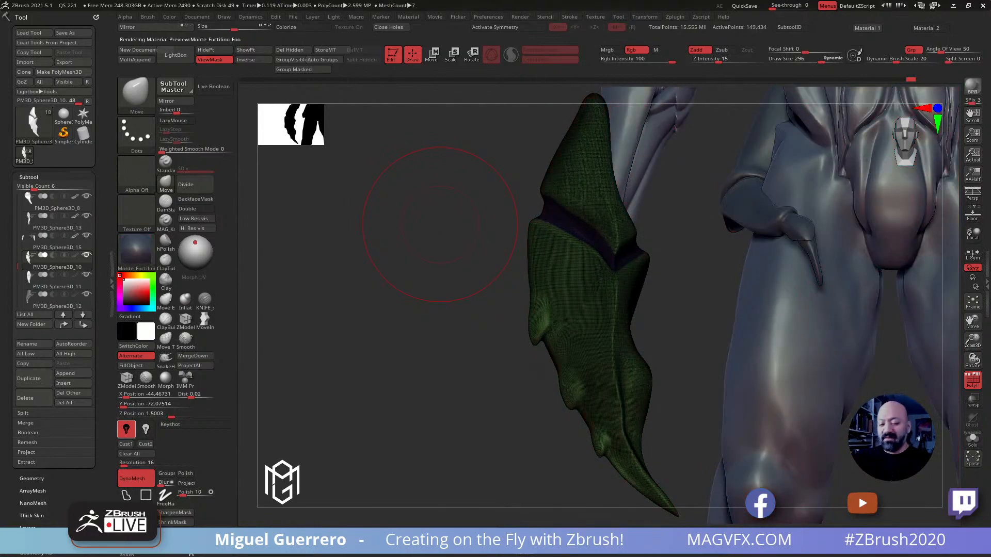
pyautogui.click(972, 380)
pyautogui.keyDown('ctrl'); pyautogui.moveTo(488, 266); pyautogui.dragTo(351, 186, button='right'); pyautogui.keyUp('ctrl')
pyautogui.keyDown('alt'); pyautogui.moveTo(462, 273); pyautogui.dragTo(401, 170); pyautogui.keyUp('alt')
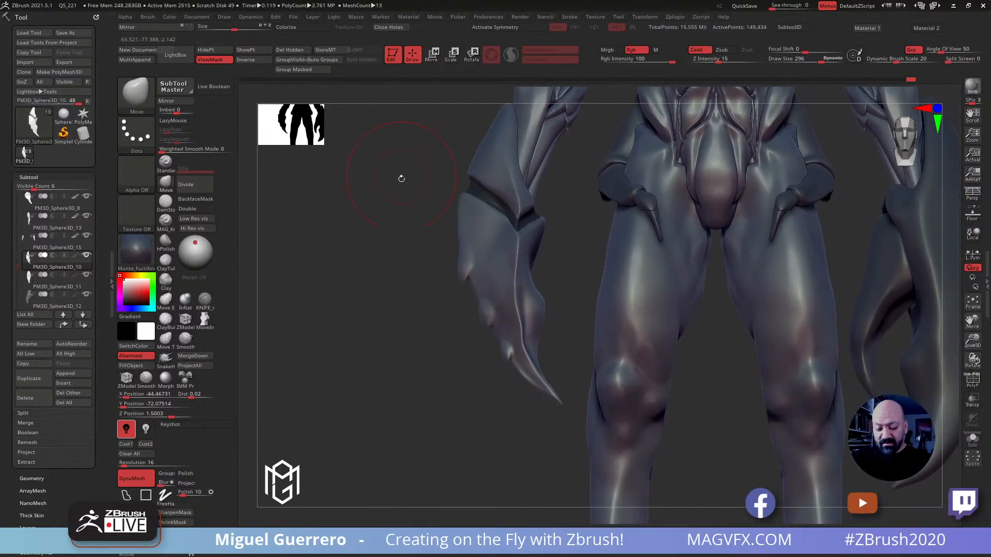
pyautogui.moveTo(429, 233)
pyautogui.keyDown('ctrl'); pyautogui.mouseDown()
pyautogui.moveTo(461, 184)
pyautogui.moveTo(499, 201)
pyautogui.moveTo(511, 227)
pyautogui.moveTo(519, 220)
pyautogui.moveTo(578, 371)
pyautogui.moveTo(400, 312)
pyautogui.moveTo(411, 279)
pyautogui.moveTo(471, 281)
pyautogui.moveTo(480, 260)
pyautogui.mouseUp(); pyautogui.keyUp('ctrl')
pyautogui.keyDown('ctrl'); pyautogui.moveTo(438, 94); pyautogui.dragTo(464, 102); pyautogui.keyUp('ctrl')
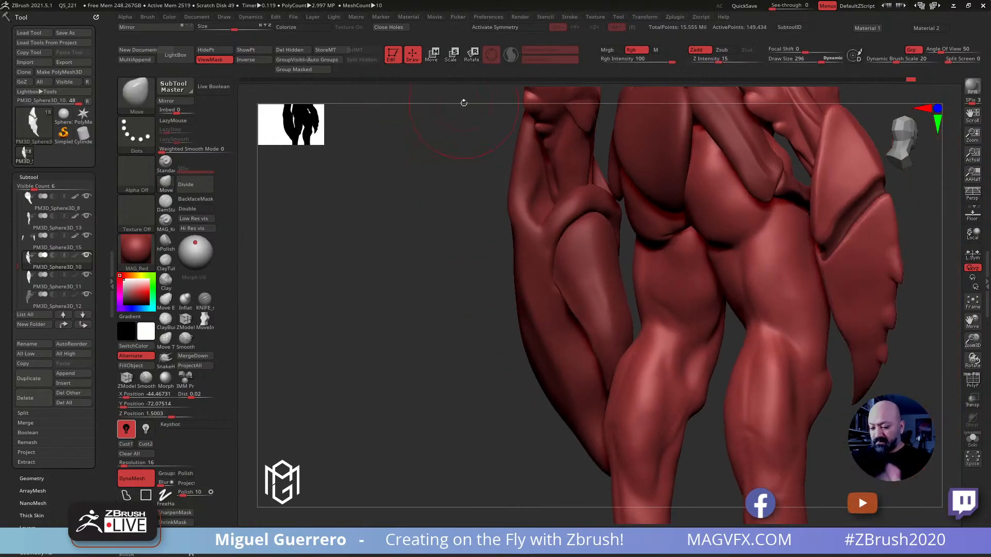
# Hide the groove section so only the upper and lower parts of the small claw remain visible
pyautogui.moveTo(425, 287)
pyautogui.mouseDown()
pyautogui.moveTo(354, 311)
pyautogui.moveTo(382, 310)
pyautogui.moveTo(439, 273)
pyautogui.moveTo(402, 308)
pyautogui.moveTo(320, 289)
pyautogui.mouseUp()
pyautogui.click(208, 51)
pyautogui.moveTo(416, 236)
pyautogui.mouseDown()
pyautogui.moveTo(394, 246)
pyautogui.moveTo(390, 325)
pyautogui.moveTo(397, 279)
pyautogui.mouseUp()
pyautogui.keyDown('ctrl'); pyautogui.keyDown('shift'); pyautogui.click(382, 265); pyautogui.keyUp('shift'); pyautogui.keyUp('ctrl')
pyautogui.press('ctrl')
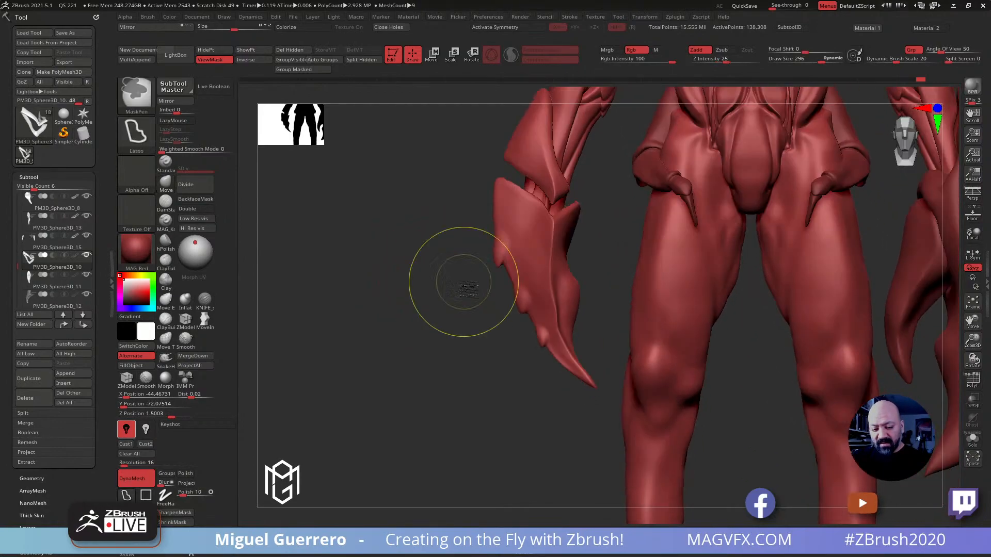
# Lasso-mask the lower part of the small claw and bring the hidden groove section back into view
pyautogui.moveTo(461, 268)
pyautogui.keyDown('ctrl'); pyautogui.mouseDown()
pyautogui.moveTo(482, 208)
pyautogui.moveTo(590, 203)
pyautogui.moveTo(542, 451)
pyautogui.moveTo(522, 443)
pyautogui.mouseUp(); pyautogui.keyUp('ctrl')
pyautogui.moveTo(431, 335)
pyautogui.mouseDown()
pyautogui.moveTo(482, 338)
pyautogui.moveTo(525, 305)
pyautogui.moveTo(417, 290)
pyautogui.moveTo(431, 242)
pyautogui.mouseUp()
pyautogui.moveTo(639, 116)
pyautogui.keyDown('ctrl'); pyautogui.mouseDown()
pyautogui.moveTo(674, 207)
pyautogui.moveTo(704, 178)
pyautogui.moveTo(730, 115)
pyautogui.mouseUp(); pyautogui.keyUp('ctrl')
pyautogui.moveTo(444, 245)
pyautogui.mouseDown()
pyautogui.moveTo(402, 246)
pyautogui.moveTo(392, 232)
pyautogui.moveTo(438, 241)
pyautogui.mouseUp()
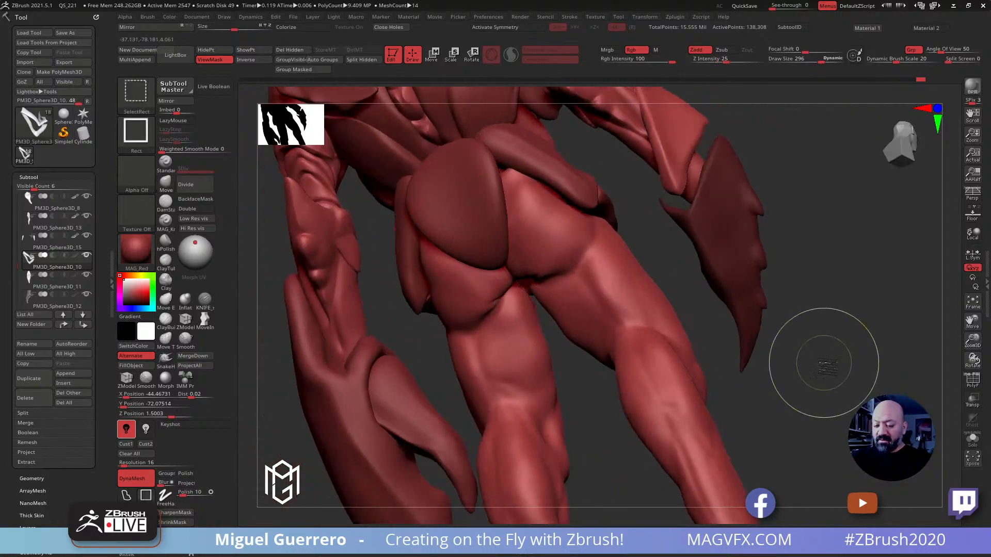
pyautogui.keyDown('ctrl'); pyautogui.keyDown('shift'); pyautogui.click(827, 359); pyautogui.keyUp('shift'); pyautogui.keyUp('ctrl')
pyautogui.moveTo(836, 365); pyautogui.dragTo(402, 274)
pyautogui.keyDown('ctrl'); pyautogui.keyDown('shift'); pyautogui.click(516, 188); pyautogui.keyUp('shift'); pyautogui.keyUp('ctrl')
pyautogui.keyDown('ctrl'); pyautogui.moveTo(463, 182); pyautogui.dragTo(578, 149); pyautogui.keyUp('ctrl')
pyautogui.keyDown('ctrl'); pyautogui.keyDown('shift'); pyautogui.click(404, 205); pyautogui.keyUp('shift'); pyautogui.keyUp('ctrl')
pyautogui.moveTo(401, 212)
pyautogui.mouseDown()
pyautogui.moveTo(407, 263)
pyautogui.moveTo(359, 229)
pyautogui.mouseUp()
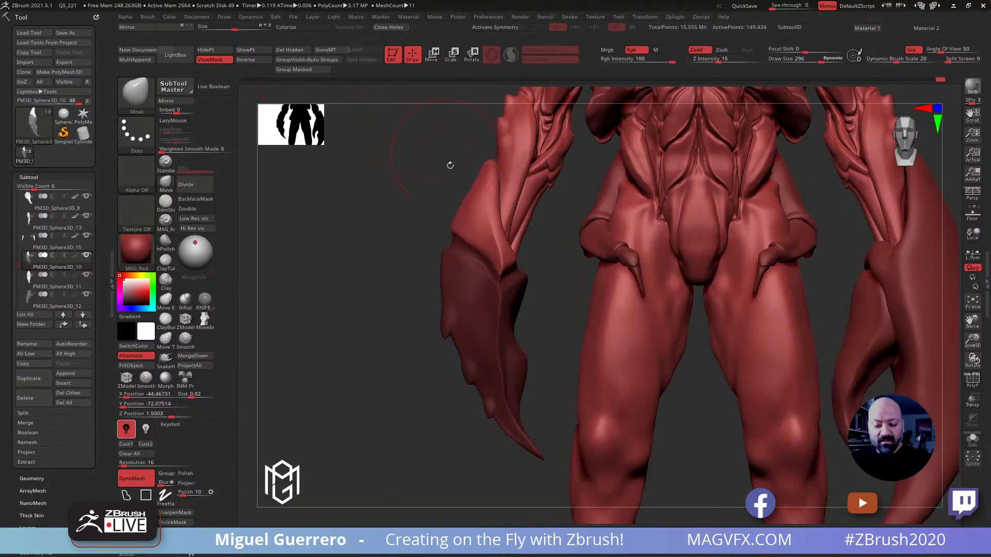
# Pull the edge of the upper claw plate down over the masked lower part with the Move brush at draw size about 292
pyautogui.moveTo(451, 235)
pyautogui.mouseDown()
pyautogui.moveTo(414, 280)
pyautogui.moveTo(441, 248)
pyautogui.moveTo(420, 278)
pyautogui.moveTo(472, 259)
pyautogui.moveTo(488, 281)
pyautogui.mouseUp()
pyautogui.moveTo(396, 265); pyautogui.dragTo(420, 264)
pyautogui.moveTo(461, 231); pyautogui.dragTo(465, 241)
pyautogui.moveTo(408, 265)
pyautogui.mouseDown()
pyautogui.moveTo(782, 283)
pyautogui.moveTo(822, 263)
pyautogui.moveTo(841, 278)
pyautogui.moveTo(872, 265)
pyautogui.moveTo(702, 229)
pyautogui.mouseUp()
pyautogui.press('[')
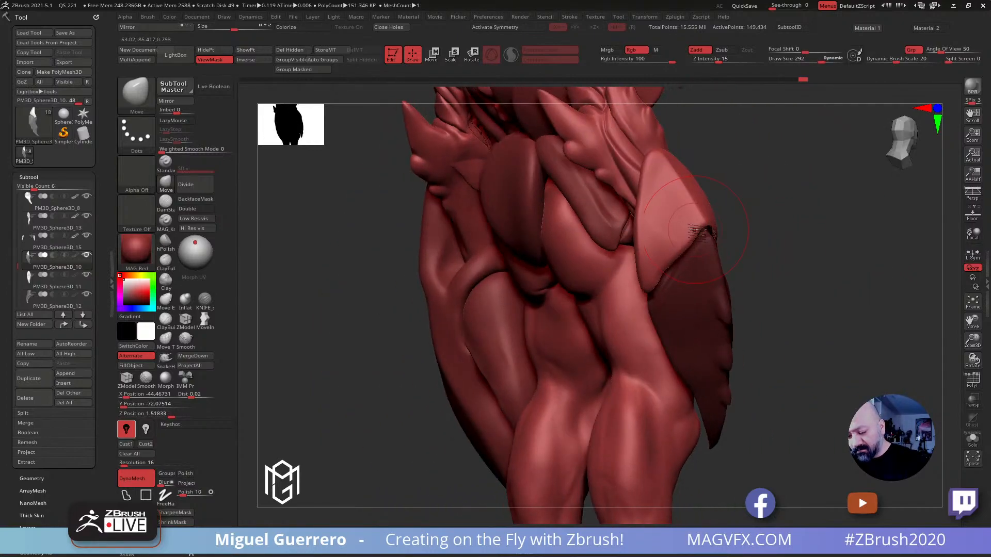
pyautogui.moveTo(761, 238)
pyautogui.mouseDown()
pyautogui.moveTo(396, 249)
pyautogui.moveTo(382, 258)
pyautogui.moveTo(400, 260)
pyautogui.moveTo(360, 269)
pyautogui.moveTo(394, 238)
pyautogui.moveTo(350, 294)
pyautogui.moveTo(289, 295)
pyautogui.mouseUp()
# Thicken the overlapping rim of the upper claw plate with the Inflat brush, using draw sizes 248 and 176
pyautogui.click(186, 300)
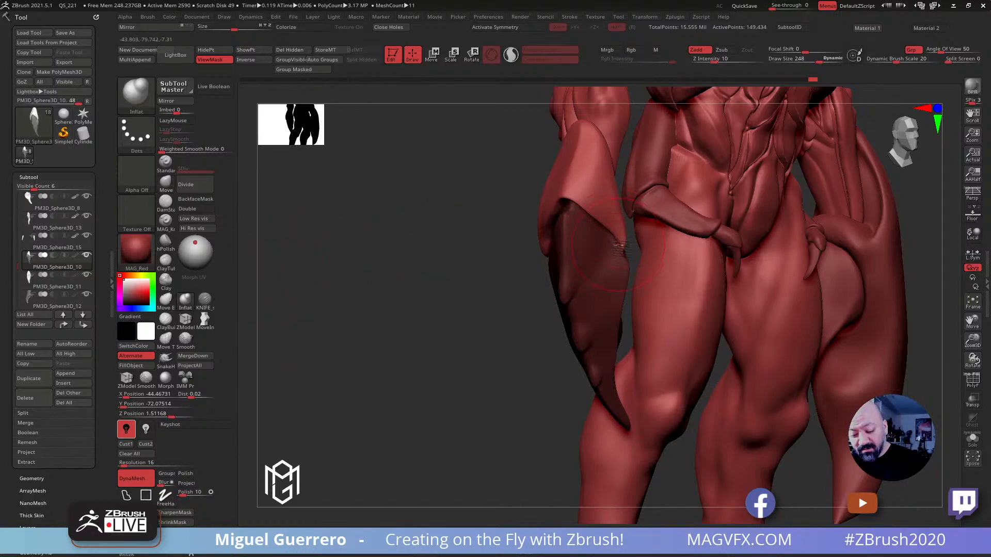
pyautogui.moveTo(562, 191); pyautogui.dragTo(727, 206)
pyautogui.moveTo(572, 250); pyautogui.dragTo(872, 182)
pyautogui.moveTo(811, 339); pyautogui.dragTo(766, 253)
pyautogui.moveTo(878, 313); pyautogui.dragTo(570, 262)
pyautogui.moveTo(435, 247); pyautogui.dragTo(410, 232)
pyautogui.moveTo(495, 220); pyautogui.dragTo(412, 210)
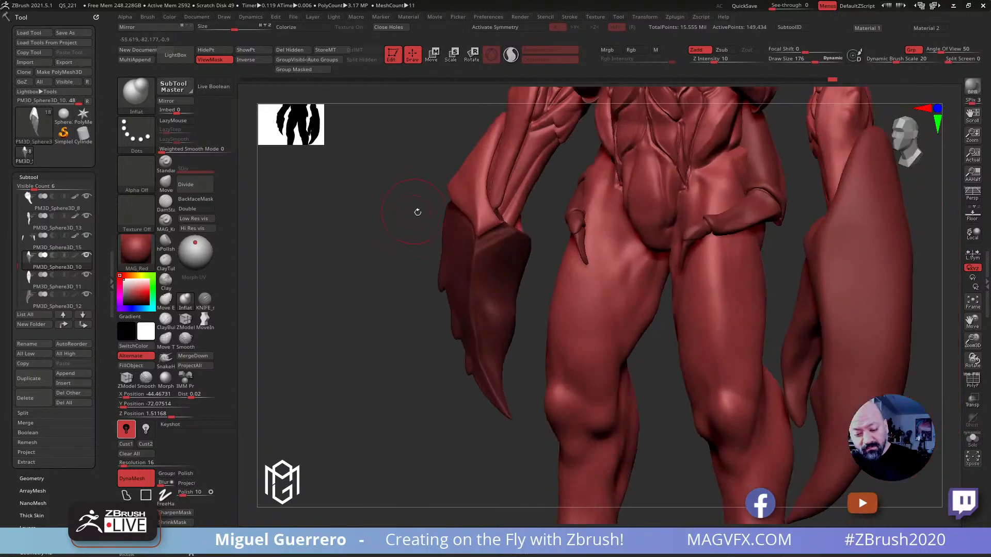
pyautogui.moveTo(475, 221); pyautogui.dragTo(449, 216)
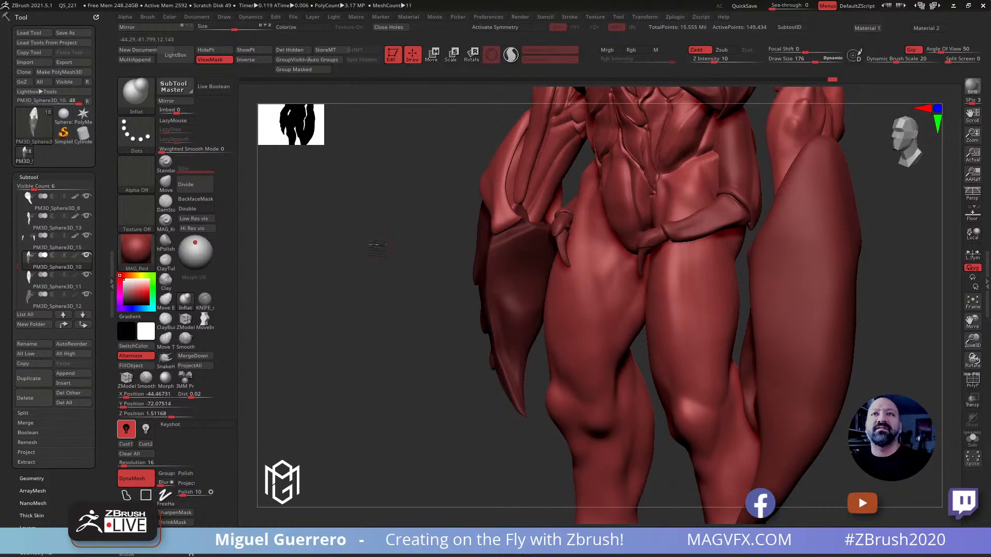
pyautogui.moveTo(376, 250); pyautogui.dragTo(358, 288)
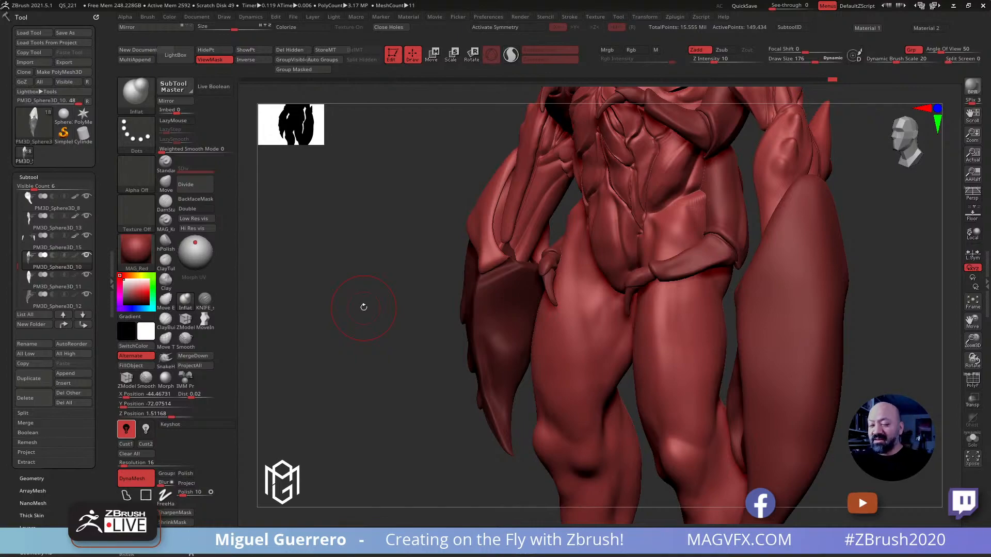
pyautogui.moveTo(371, 328); pyautogui.dragTo(532, 328)
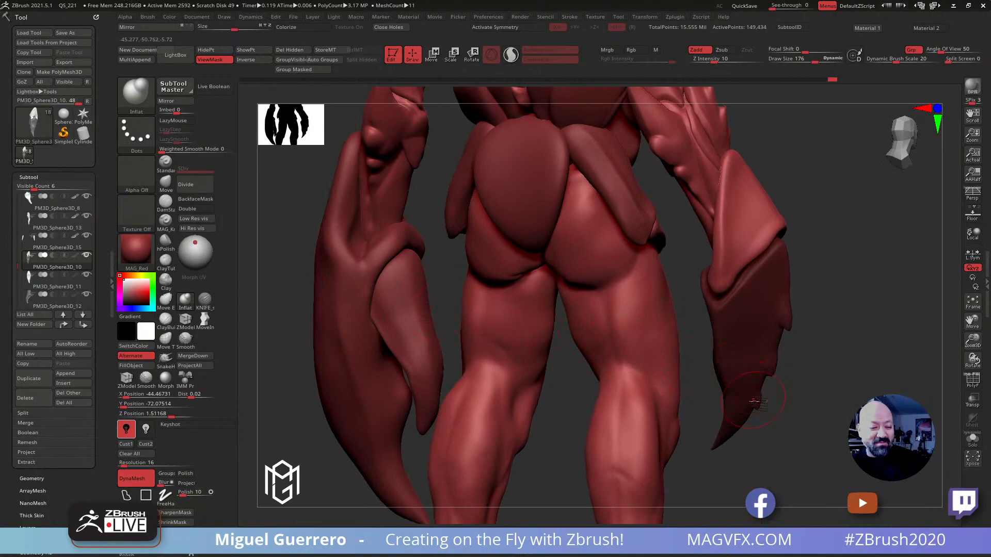
pyautogui.moveTo(811, 424); pyautogui.dragTo(816, 407)
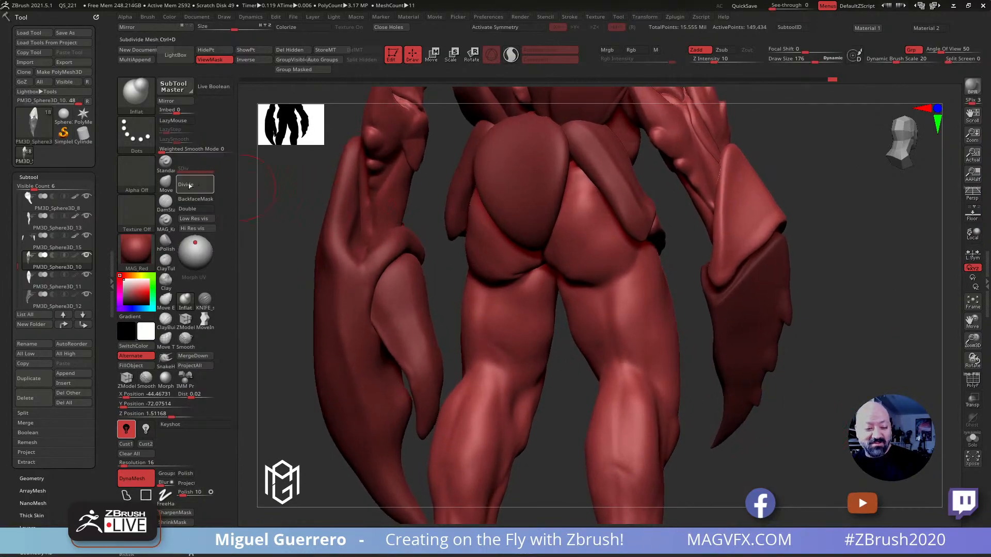
# Reshape the upper claw plate's overlapping edge from all sides with the Move brush at draw sizes 152 to 280 and clear the mask
pyautogui.click(166, 183)
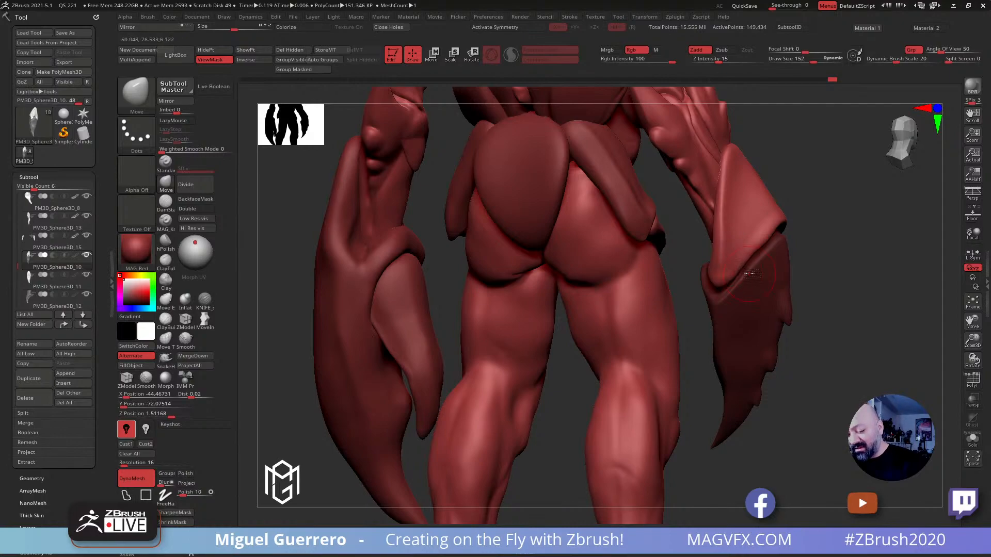
pyautogui.moveTo(796, 287); pyautogui.dragTo(557, 191)
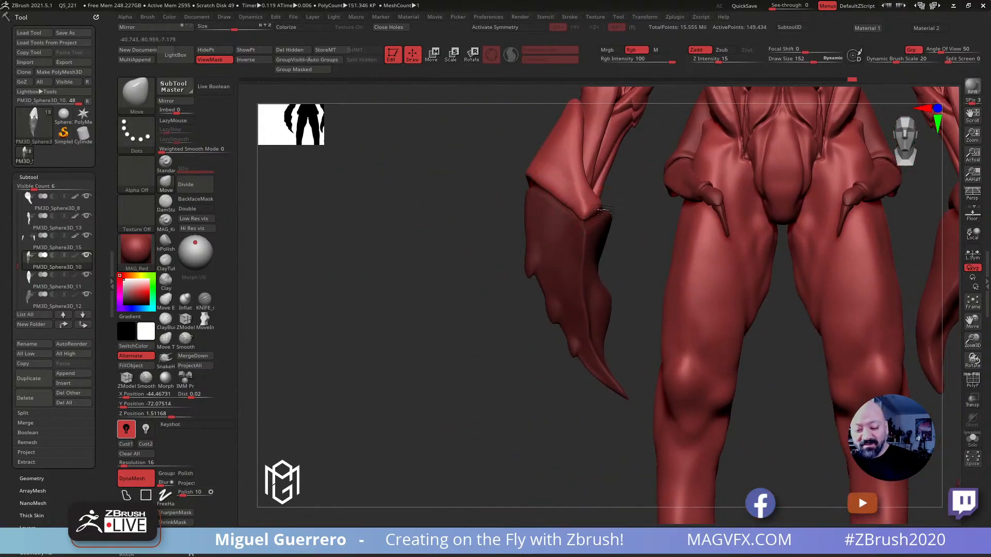
pyautogui.moveTo(555, 192); pyautogui.dragTo(594, 191)
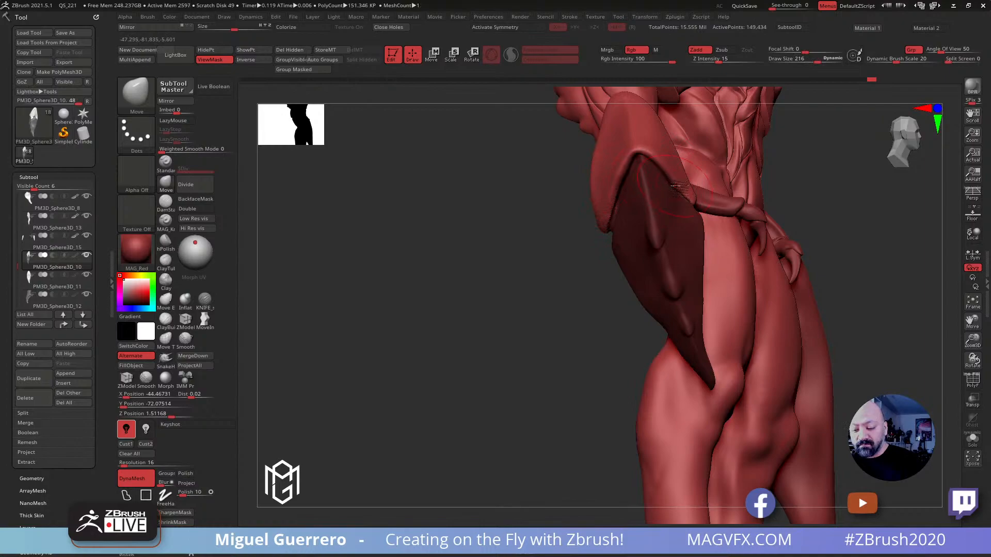
pyautogui.moveTo(499, 199); pyautogui.dragTo(455, 245)
pyautogui.moveTo(456, 245); pyautogui.dragTo(496, 338, button='right')
pyautogui.moveTo(594, 216); pyautogui.dragTo(590, 184)
pyautogui.moveTo(471, 190); pyautogui.dragTo(617, 200)
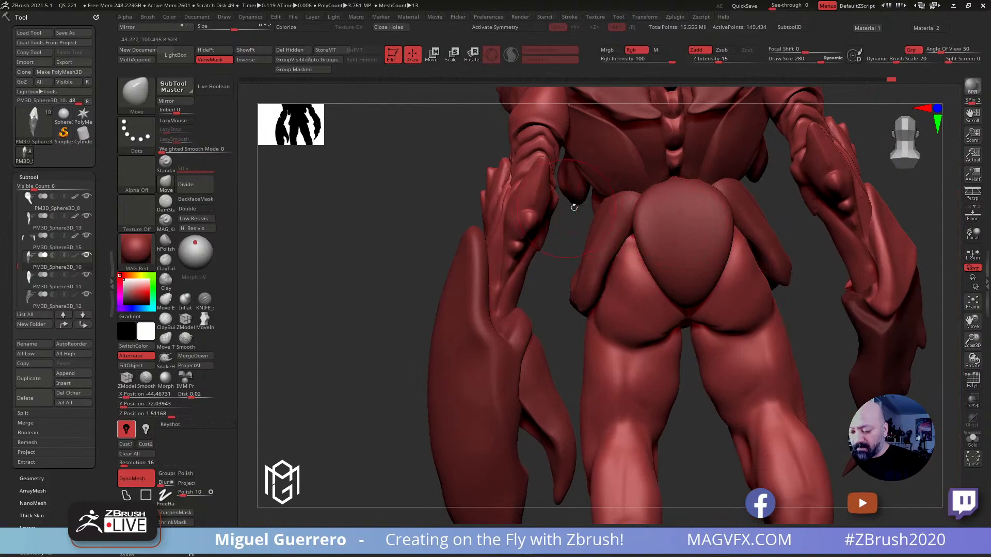
pyautogui.moveTo(870, 230)
pyautogui.mouseDown()
pyautogui.moveTo(889, 255)
pyautogui.moveTo(899, 244)
pyautogui.moveTo(670, 212)
pyautogui.moveTo(504, 210)
pyautogui.moveTo(435, 237)
pyautogui.moveTo(417, 188)
pyautogui.moveTo(398, 276)
pyautogui.mouseUp()
pyautogui.moveTo(431, 314); pyautogui.dragTo(384, 361)
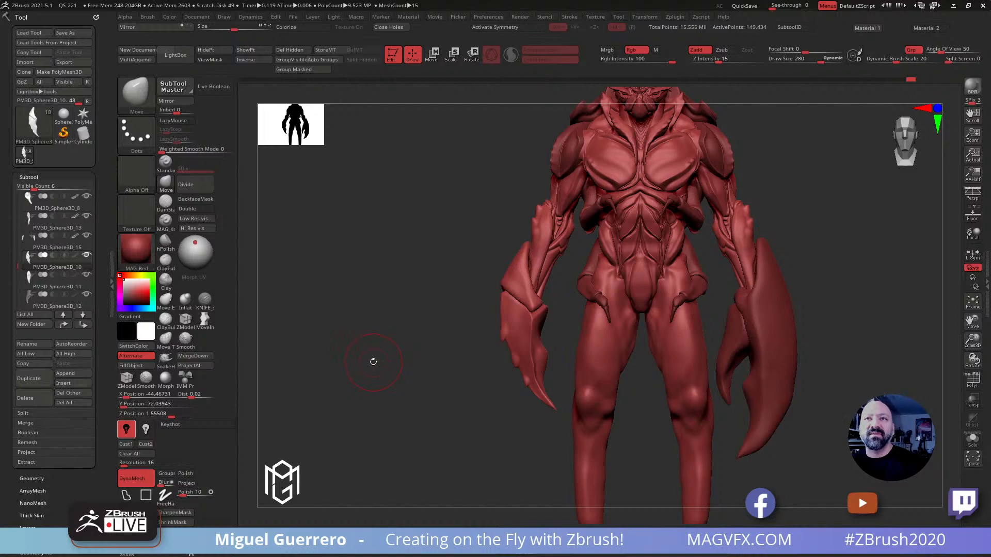
# Stroke a line down the outer face of the upper claw plate with the DamStandard brush and remesh the claw with DynaMesh
pyautogui.moveTo(371, 362); pyautogui.dragTo(409, 343)
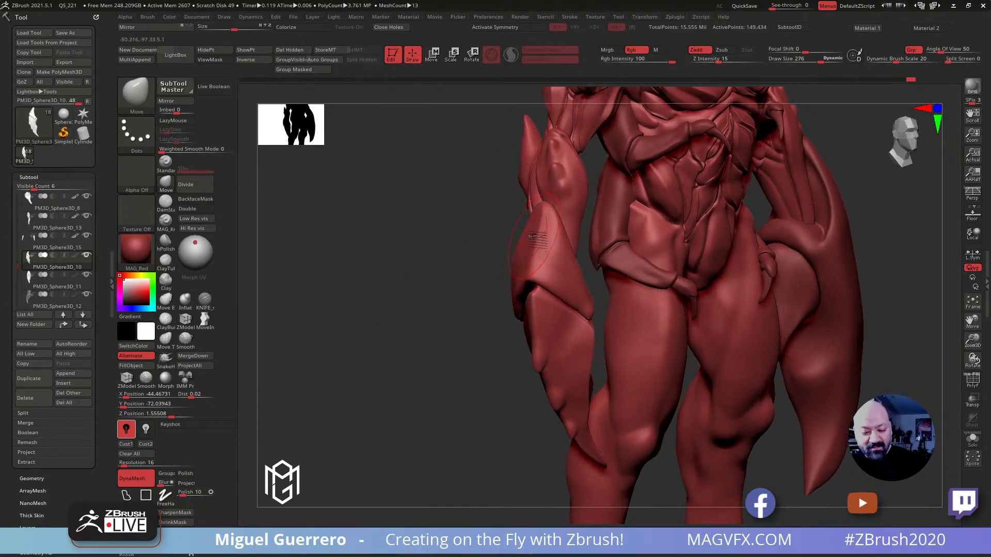
pyautogui.moveTo(447, 262); pyautogui.dragTo(477, 262)
pyautogui.click(165, 202)
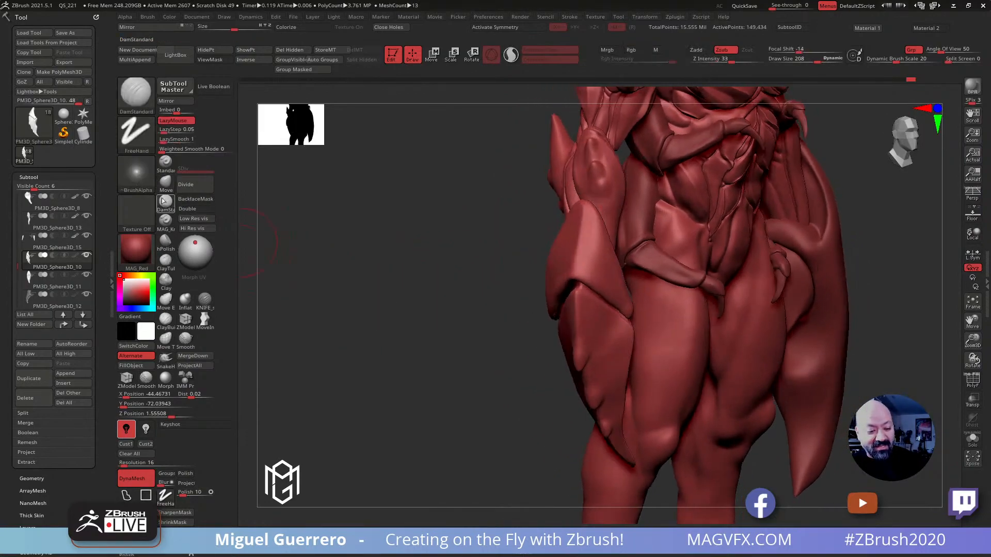
pyautogui.moveTo(581, 211); pyautogui.dragTo(570, 260)
pyautogui.moveTo(497, 237)
pyautogui.mouseDown()
pyautogui.moveTo(469, 235)
pyautogui.moveTo(624, 264)
pyautogui.moveTo(628, 274)
pyautogui.mouseUp()
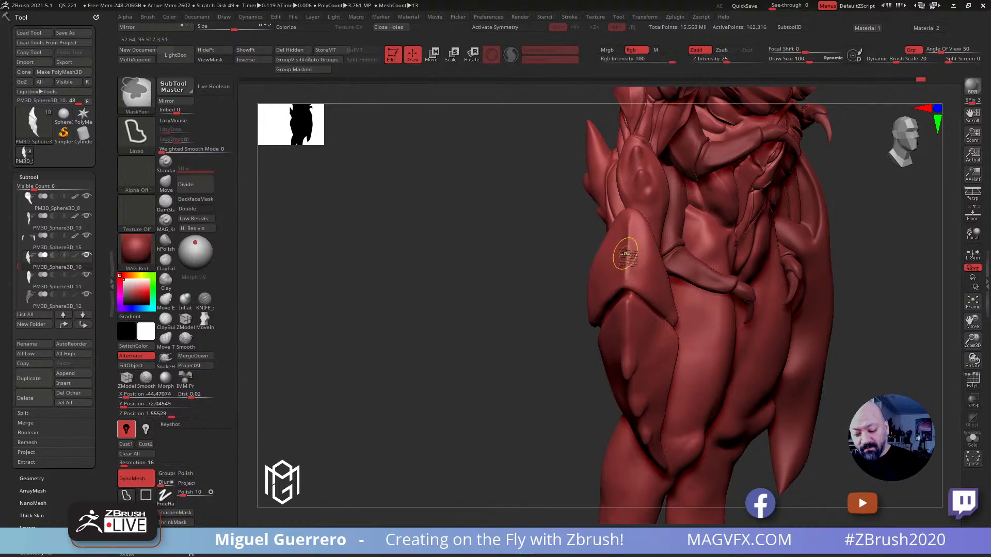
# Paint a row of freehand mask spots along the upper claw plate's outer ridge at draw size 100 and invert the mask
pyautogui.click(165, 498)
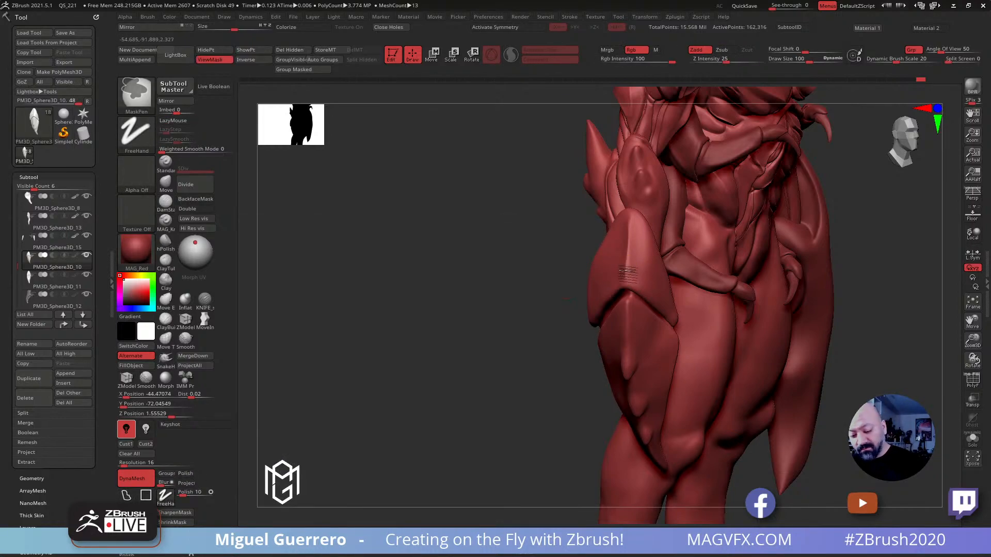
pyautogui.moveTo(627, 248)
pyautogui.keyDown('ctrl'); pyautogui.mouseDown()
pyautogui.moveTo(627, 257)
pyautogui.moveTo(628, 233)
pyautogui.mouseUp(); pyautogui.keyUp('ctrl')
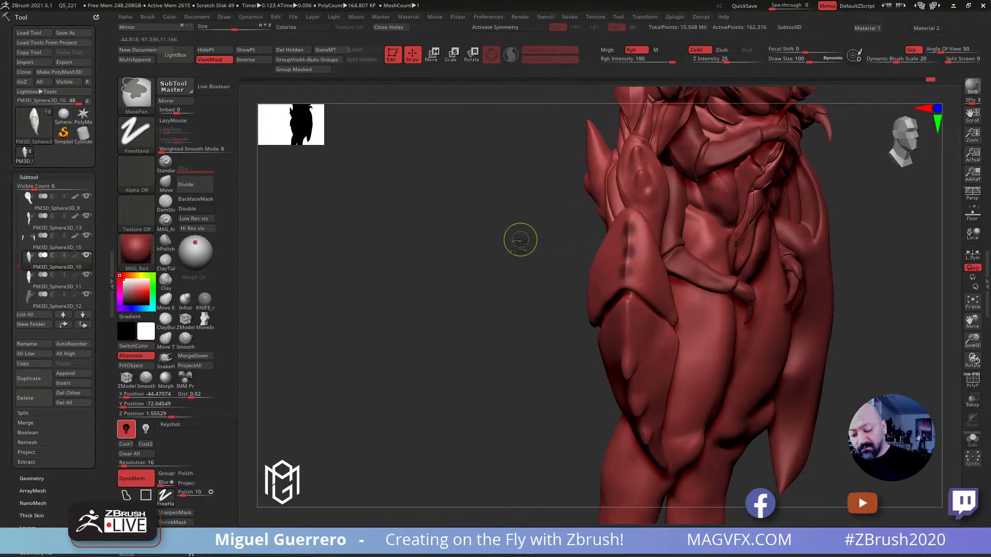
pyautogui.keyDown('ctrl'); pyautogui.click(526, 240); pyautogui.keyUp('ctrl')
# Raise the unmasked spots into small spikes with the Inflat and Move brushes at draw size 68 and clear the mask
pyautogui.moveTo(457, 264)
pyautogui.keyDown('shift'); pyautogui.mouseDown()
pyautogui.moveTo(352, 268)
pyautogui.moveTo(577, 263)
pyautogui.moveTo(444, 245)
pyautogui.moveTo(362, 248)
pyautogui.moveTo(451, 240)
pyautogui.moveTo(355, 247)
pyautogui.moveTo(320, 239)
pyautogui.mouseUp(); pyautogui.keyUp('shift')
pyautogui.click(185, 301)
pyautogui.press('b')
pyautogui.press('m')
pyautogui.press('v')
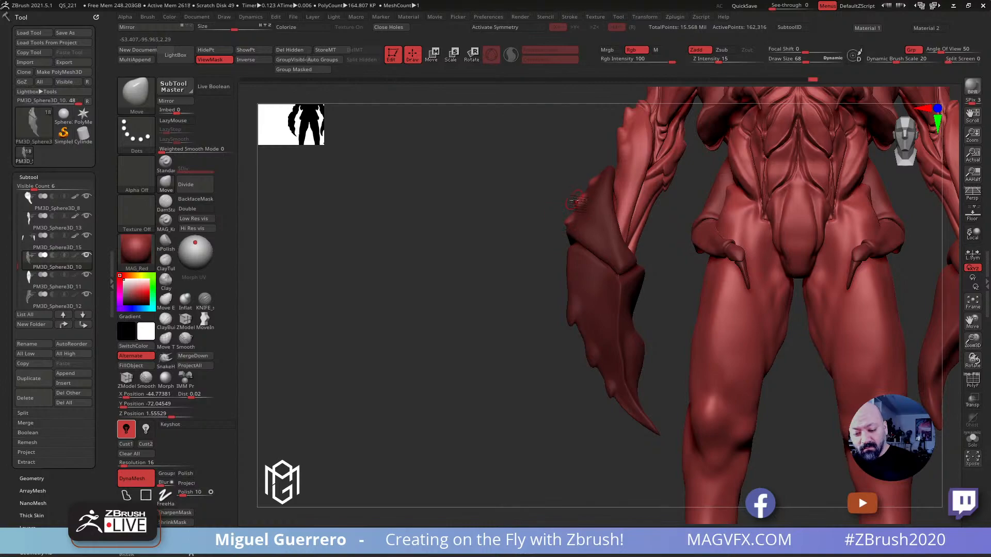
pyautogui.moveTo(562, 188)
pyautogui.mouseDown()
pyautogui.moveTo(548, 212)
pyautogui.moveTo(579, 201)
pyautogui.moveTo(409, 222)
pyautogui.moveTo(399, 264)
pyautogui.moveTo(369, 276)
pyautogui.moveTo(408, 289)
pyautogui.moveTo(419, 331)
pyautogui.moveTo(415, 302)
pyautogui.moveTo(431, 281)
pyautogui.moveTo(416, 290)
pyautogui.moveTo(374, 244)
pyautogui.mouseUp()
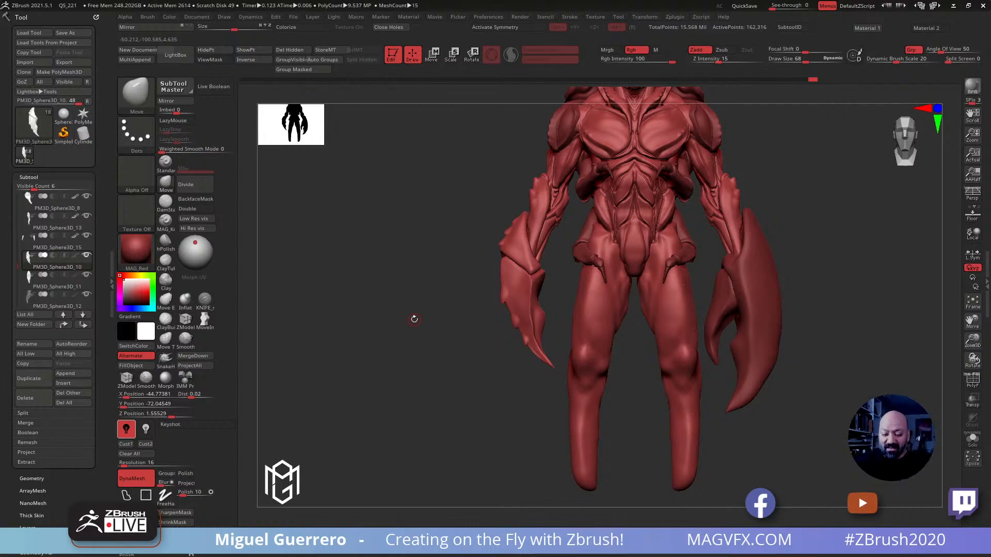
# Adjust the smaller claw's ridge spikes with the Move brush at draw sizes 120 to 140 and isolate the claw subtool
pyautogui.click(166, 185)
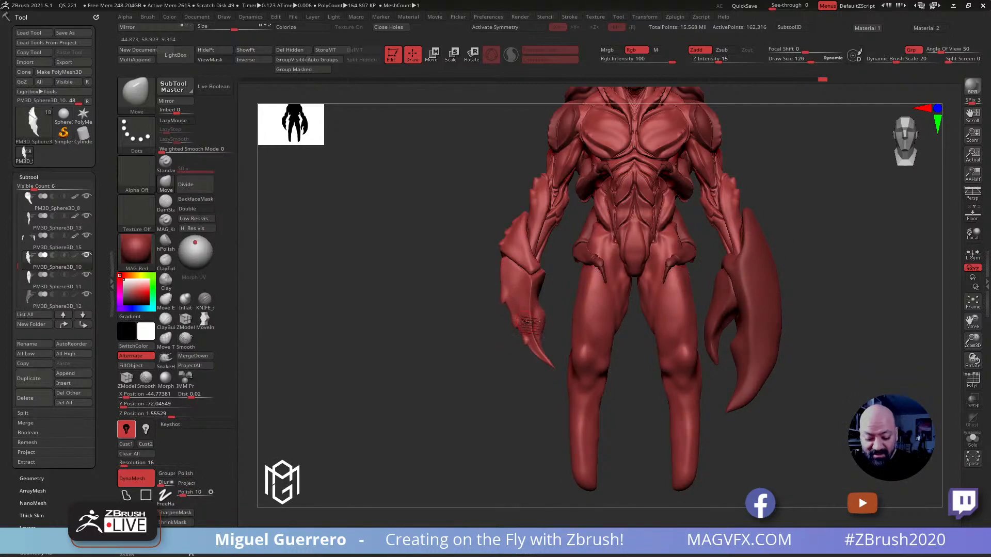
pyautogui.moveTo(451, 318)
pyautogui.mouseDown()
pyautogui.moveTo(431, 336)
pyautogui.moveTo(529, 320)
pyautogui.moveTo(454, 336)
pyautogui.moveTo(558, 336)
pyautogui.moveTo(488, 338)
pyautogui.moveTo(487, 320)
pyautogui.mouseUp()
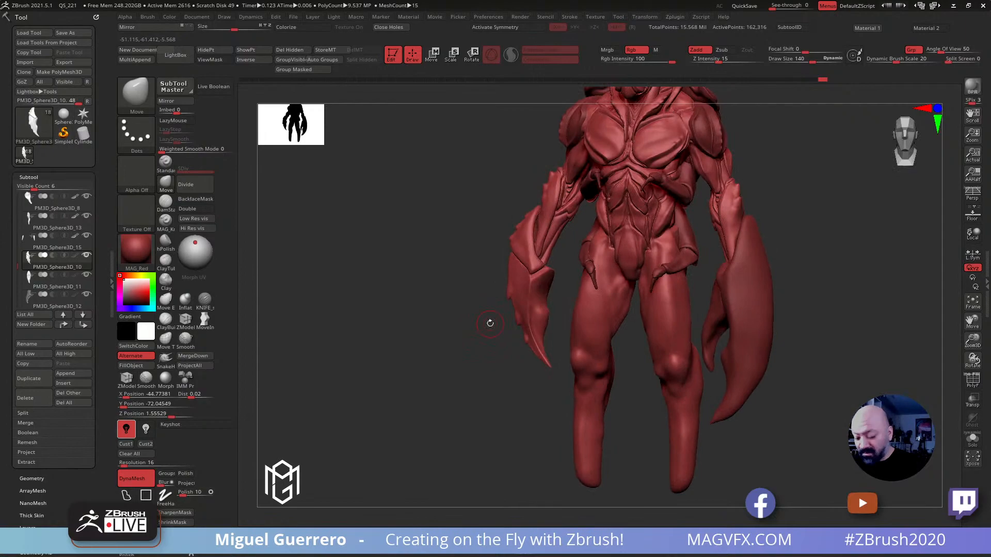
pyautogui.click(970, 438)
pyautogui.moveTo(392, 303)
pyautogui.mouseDown()
pyautogui.moveTo(416, 305)
pyautogui.moveTo(469, 338)
pyautogui.moveTo(453, 307)
pyautogui.moveTo(447, 345)
pyautogui.moveTo(439, 335)
pyautogui.mouseUp()
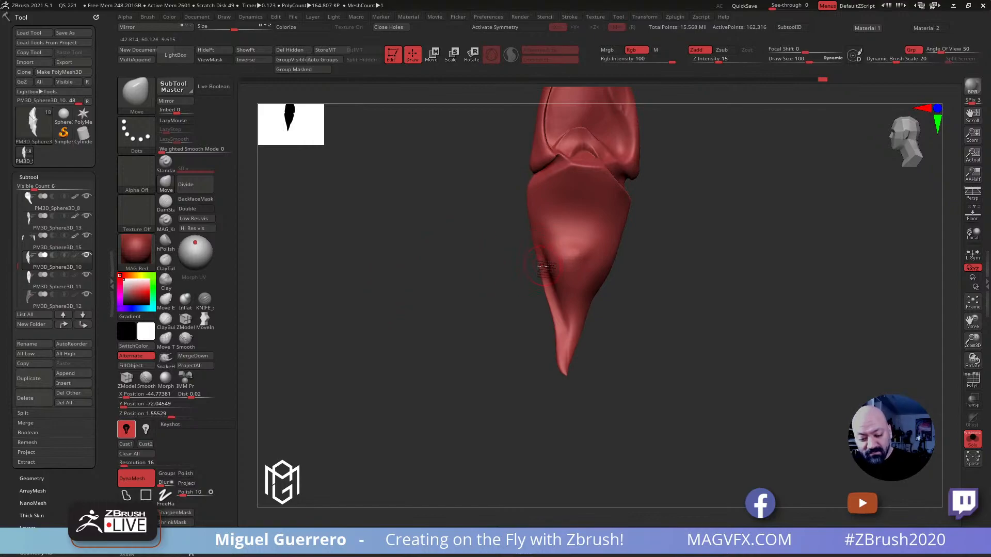
# Paint a freehand mask over the whole inner face of the lower claw segment at draw sizes 64 to 112
pyautogui.press('ctrl')
pyautogui.keyDown('ctrl'); pyautogui.moveTo(544, 250); pyautogui.dragTo(554, 191); pyautogui.keyUp('ctrl')
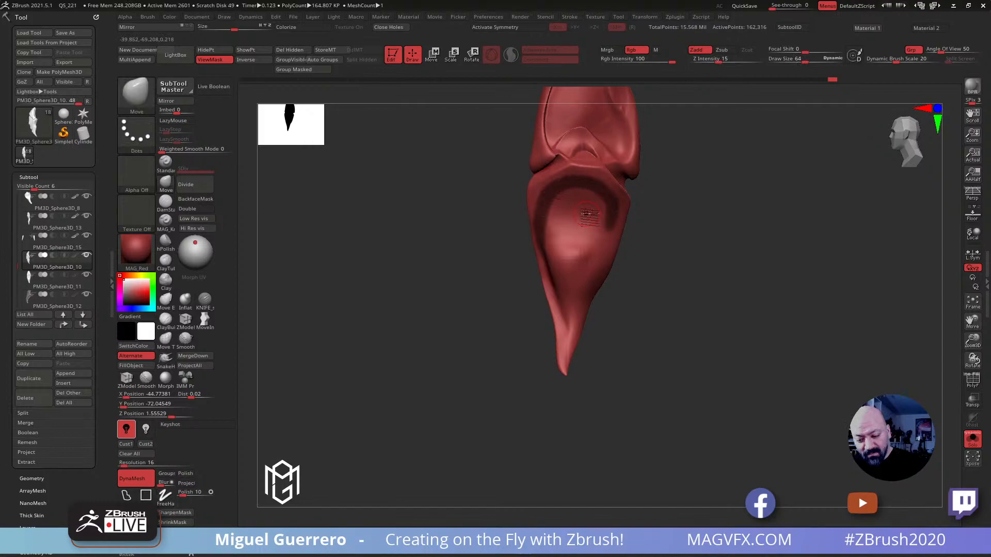
pyautogui.moveTo(564, 209)
pyautogui.keyDown('ctrl'); pyautogui.mouseDown()
pyautogui.moveTo(599, 227)
pyautogui.moveTo(601, 242)
pyautogui.moveTo(579, 282)
pyautogui.moveTo(567, 349)
pyautogui.moveTo(570, 209)
pyautogui.moveTo(583, 272)
pyautogui.mouseUp(); pyautogui.keyUp('ctrl')
pyautogui.keyDown('ctrl'); pyautogui.moveTo(555, 214); pyautogui.dragTo(566, 359); pyautogui.keyUp('ctrl')
pyautogui.moveTo(475, 293); pyautogui.dragTo(508, 290)
pyautogui.moveTo(483, 253)
pyautogui.keyDown('ctrl'); pyautogui.mouseDown()
pyautogui.moveTo(516, 356)
pyautogui.moveTo(433, 292)
pyautogui.mouseUp(); pyautogui.keyUp('ctrl')
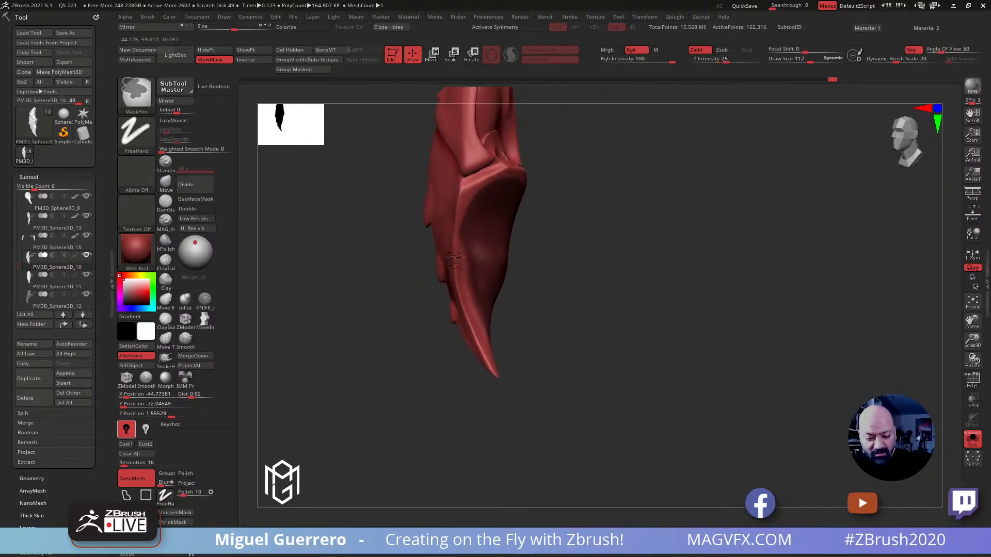
pyautogui.moveTo(320, 242)
pyautogui.mouseDown()
pyautogui.moveTo(398, 258)
pyautogui.moveTo(668, 256)
pyautogui.mouseUp()
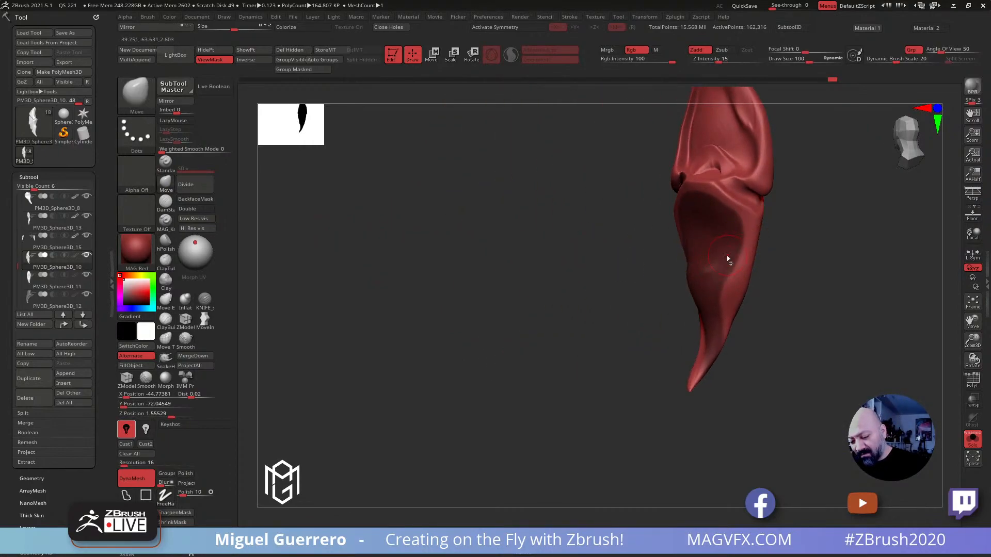
pyautogui.press('ctrl')
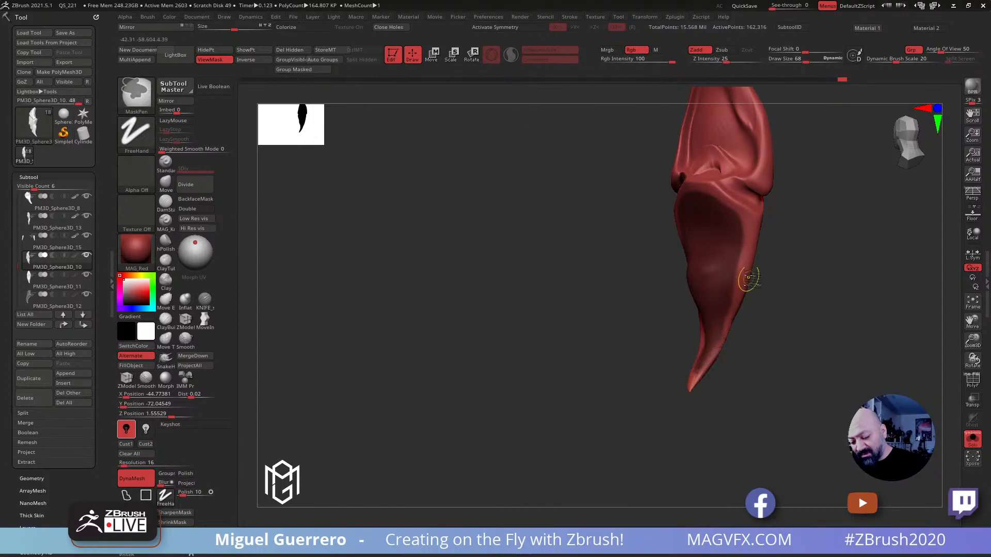
pyautogui.moveTo(686, 397); pyautogui.dragTo(641, 294)
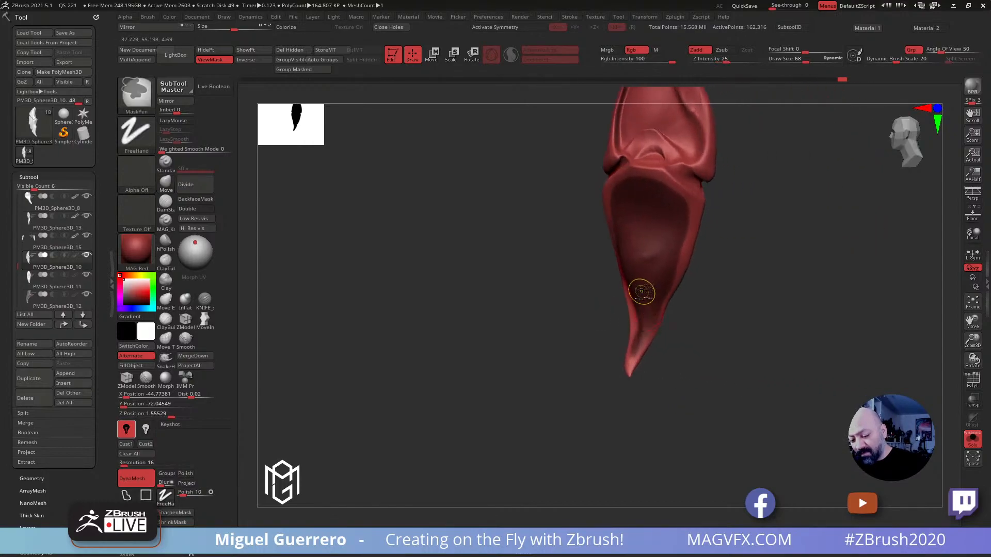
pyautogui.moveTo(509, 251)
pyautogui.mouseDown()
pyautogui.moveTo(494, 252)
pyautogui.moveTo(554, 262)
pyautogui.moveTo(524, 280)
pyautogui.mouseUp()
# Reshape the unmasked rim and tip of the lower claw segment with the Move brush at draw sizes 96 to 164
pyautogui.click(167, 184)
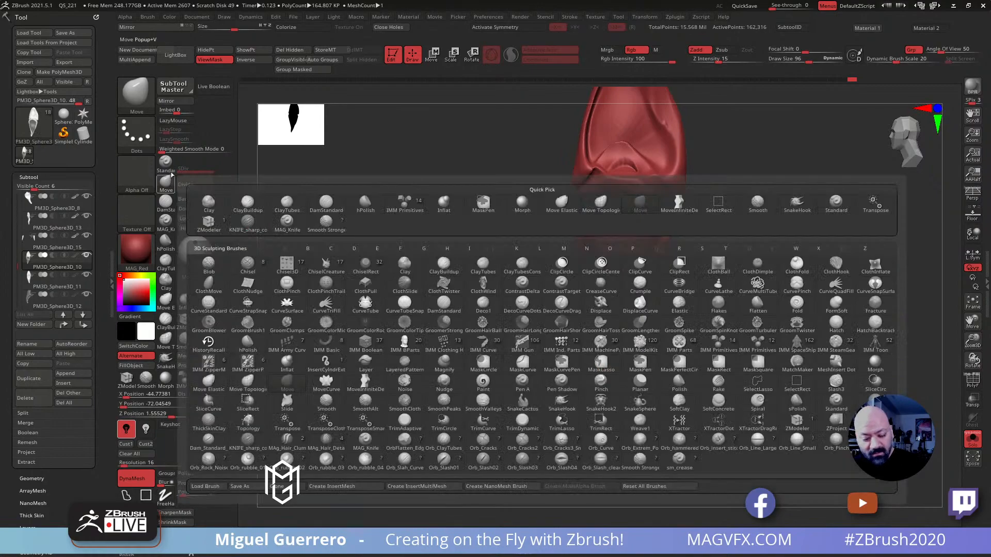
pyautogui.moveTo(641, 319)
pyautogui.mouseDown()
pyautogui.moveTo(633, 317)
pyautogui.moveTo(641, 315)
pyautogui.mouseUp()
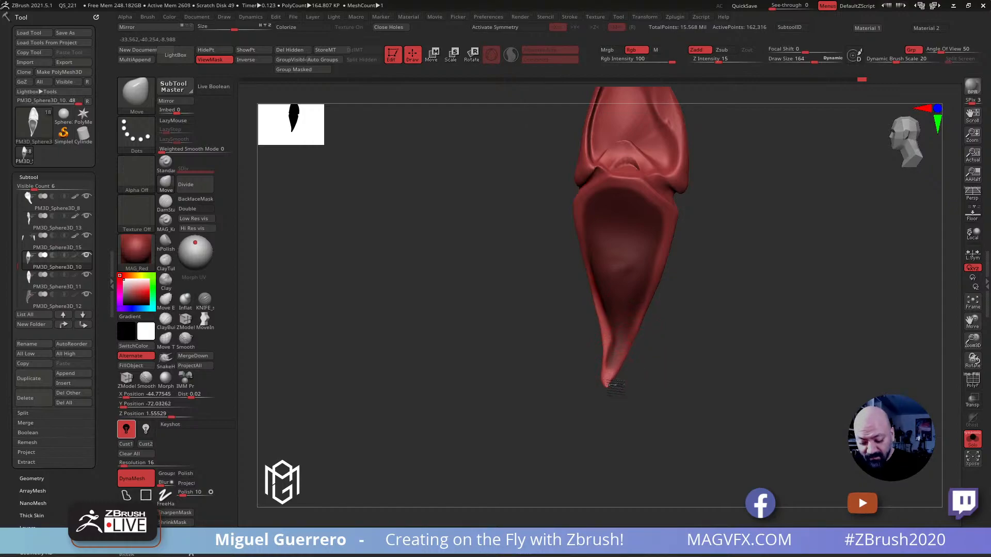
pyautogui.moveTo(537, 316); pyautogui.dragTo(426, 291)
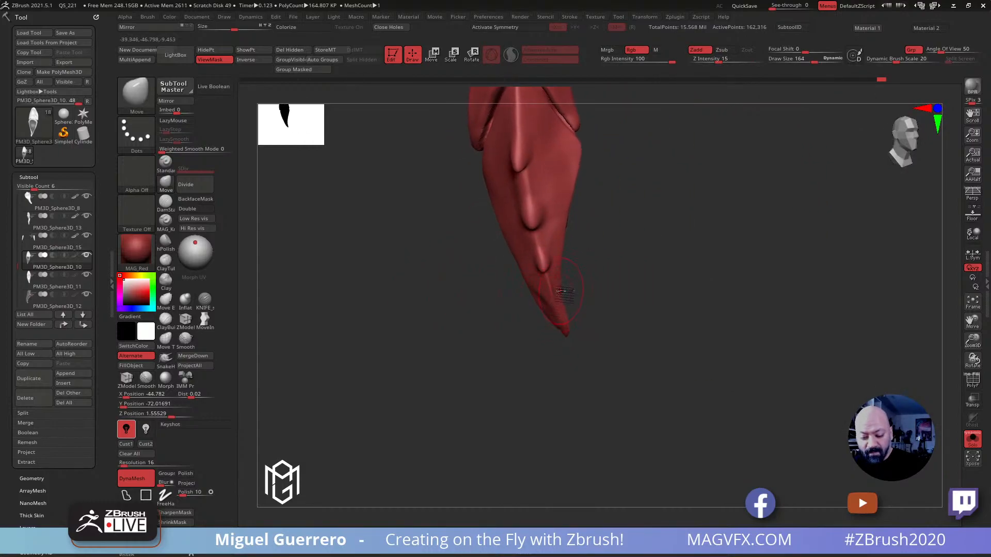
pyautogui.moveTo(566, 252); pyautogui.dragTo(466, 287)
# Invert the mask and touch up its border around the lower claw segment's inner face at draw size 68
pyautogui.keyDown('ctrl'); pyautogui.click(470, 295); pyautogui.keyUp('ctrl')
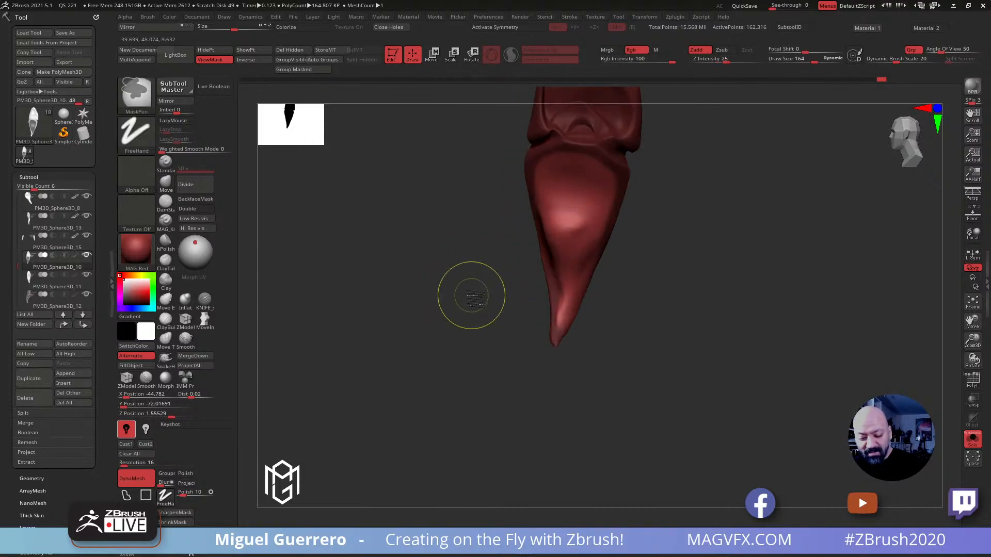
pyautogui.keyDown('alt'); pyautogui.moveTo(483, 270); pyautogui.dragTo(527, 314); pyautogui.keyUp('alt')
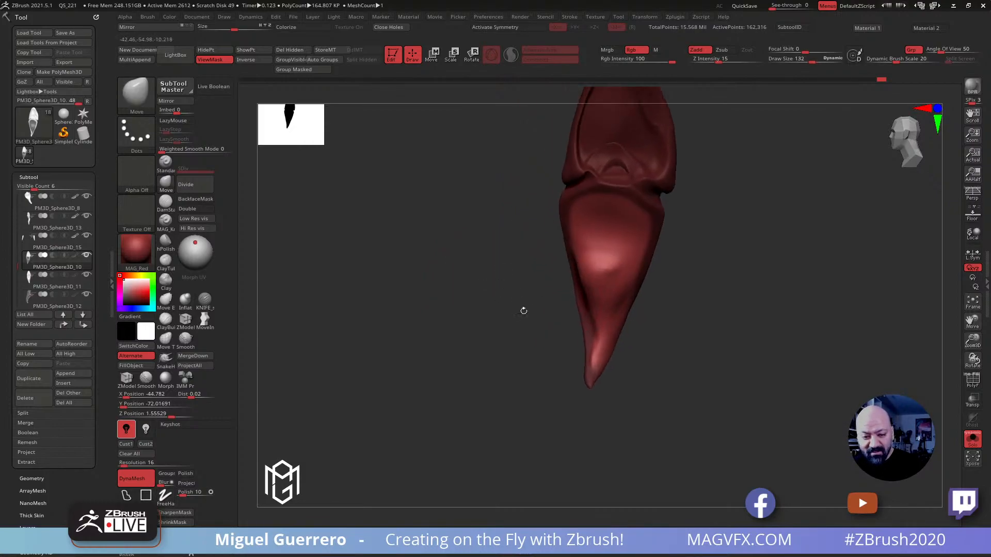
pyautogui.press('ctrl')
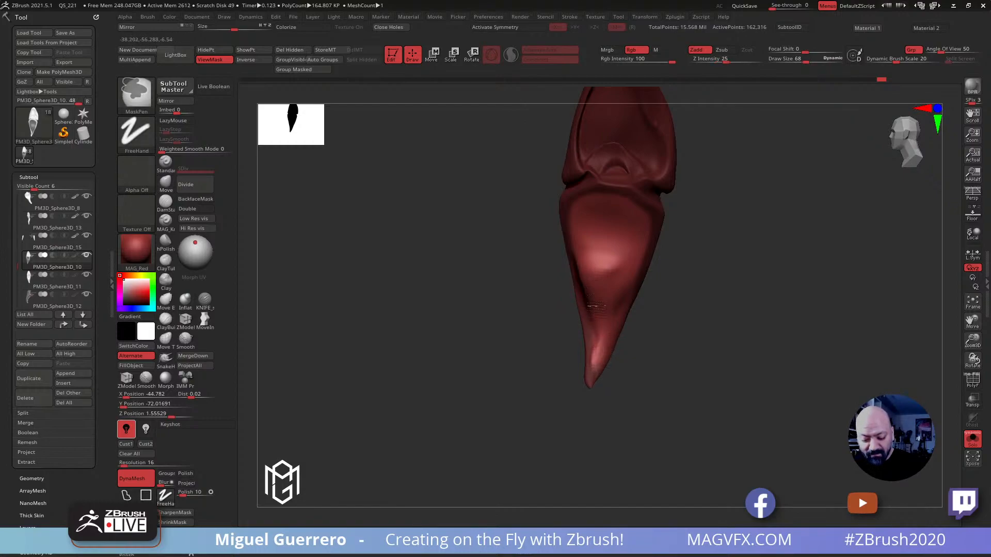
pyautogui.moveTo(517, 296); pyautogui.dragTo(543, 305)
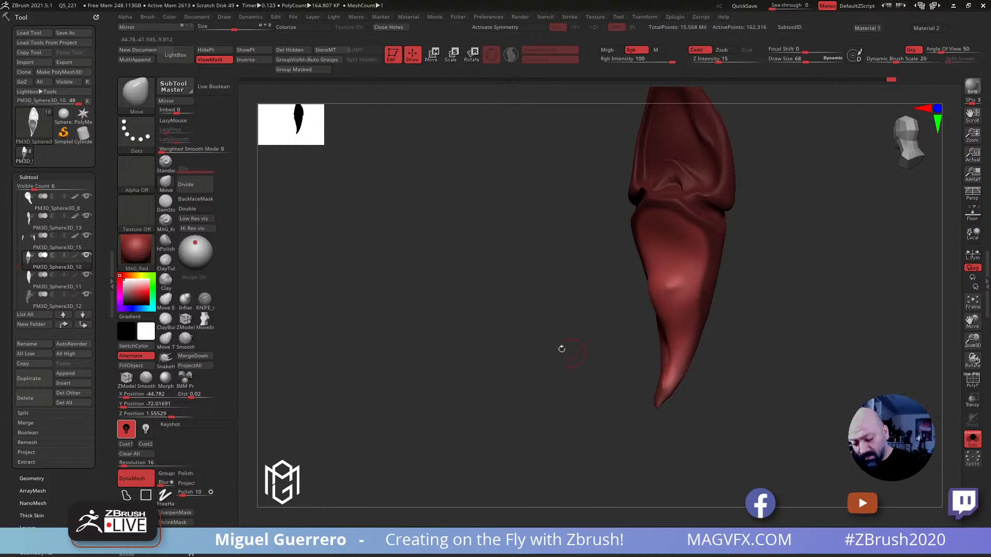
pyautogui.moveTo(568, 350); pyautogui.dragTo(519, 339)
# Assign the masked area of the claw to its own polygroup with Group Masked and turn off the mask display
pyautogui.moveTo(458, 215)
pyautogui.mouseDown()
pyautogui.moveTo(398, 219)
pyautogui.moveTo(360, 168)
pyautogui.mouseUp()
pyautogui.hotkey('ctrl', 'shift')
pyautogui.press('ctrl')
pyautogui.click(289, 72)
pyautogui.keyDown('alt'); pyautogui.moveTo(427, 245); pyautogui.dragTo(435, 268); pyautogui.keyUp('alt')
pyautogui.hotkey('ctrl', 'h')
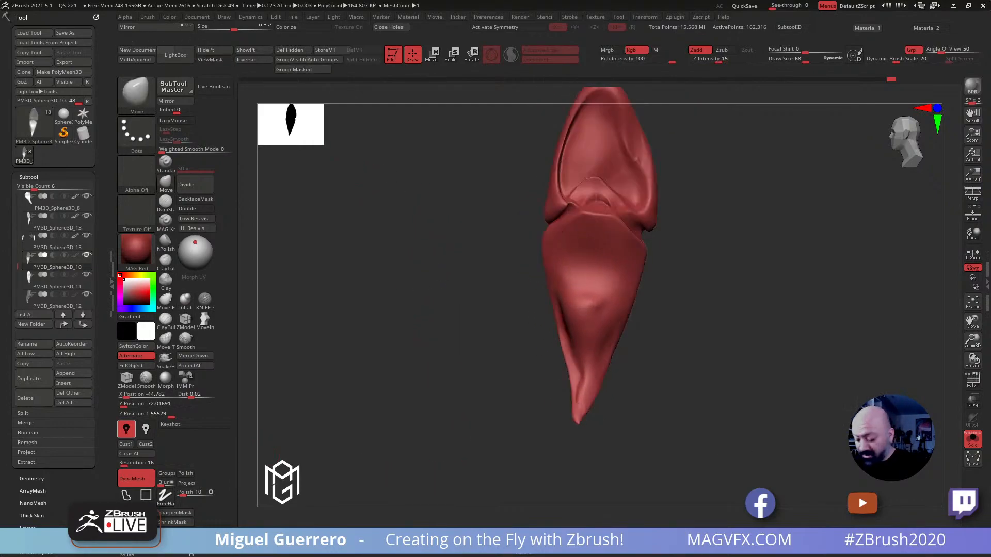
# Remesh the claw with DynaMesh and isolate the inner face's polygroup, using the polyframe display to identify it
pyautogui.click(972, 381)
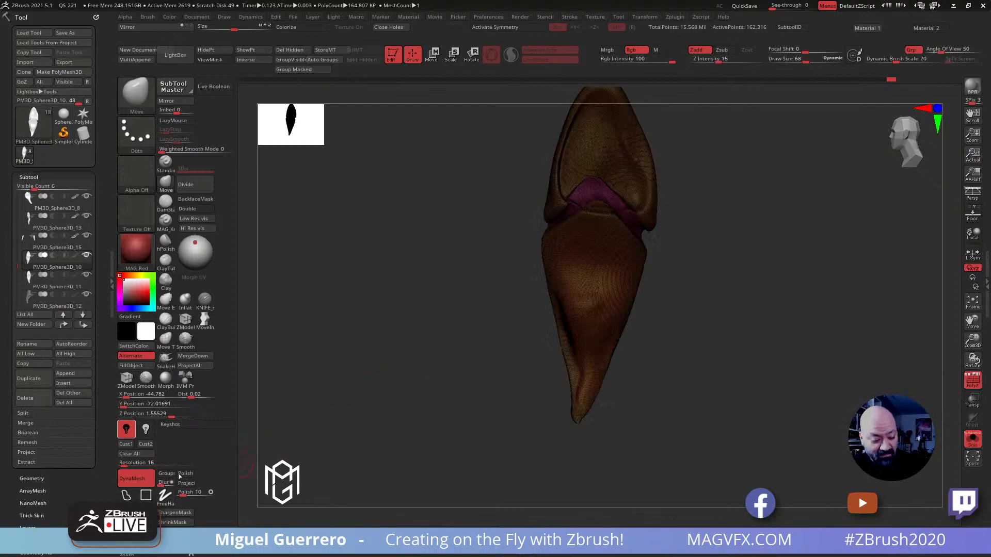
pyautogui.keyDown('ctrl'); pyautogui.moveTo(333, 376); pyautogui.dragTo(352, 412); pyautogui.keyUp('ctrl')
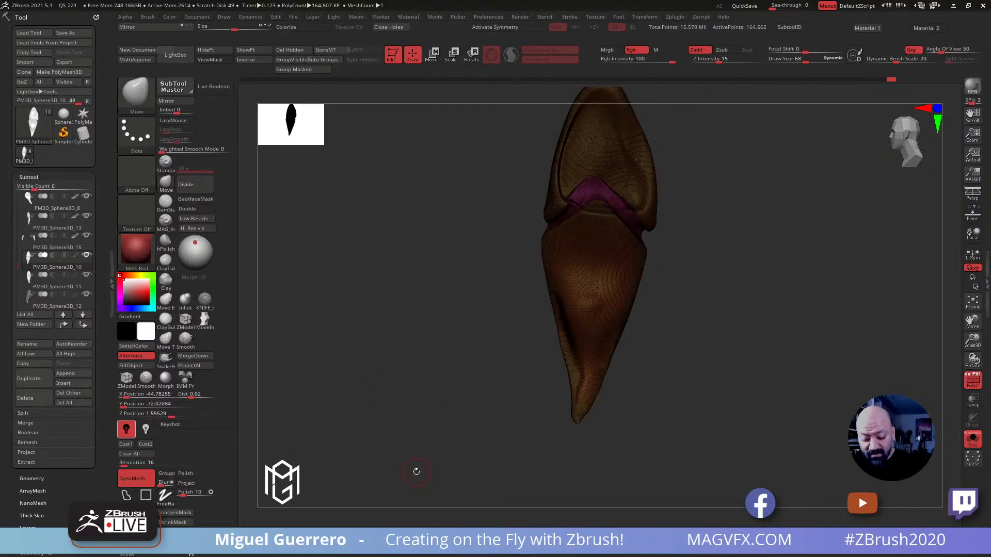
pyautogui.click(972, 380)
# Mask the isolated inner face, unhide the rest of the claw and invert the mask
pyautogui.keyDown('ctrl'); pyautogui.moveTo(487, 230); pyautogui.dragTo(702, 437); pyautogui.keyUp('ctrl')
pyautogui.keyDown('ctrl'); pyautogui.moveTo(439, 187); pyautogui.dragTo(739, 478); pyautogui.keyUp('ctrl')
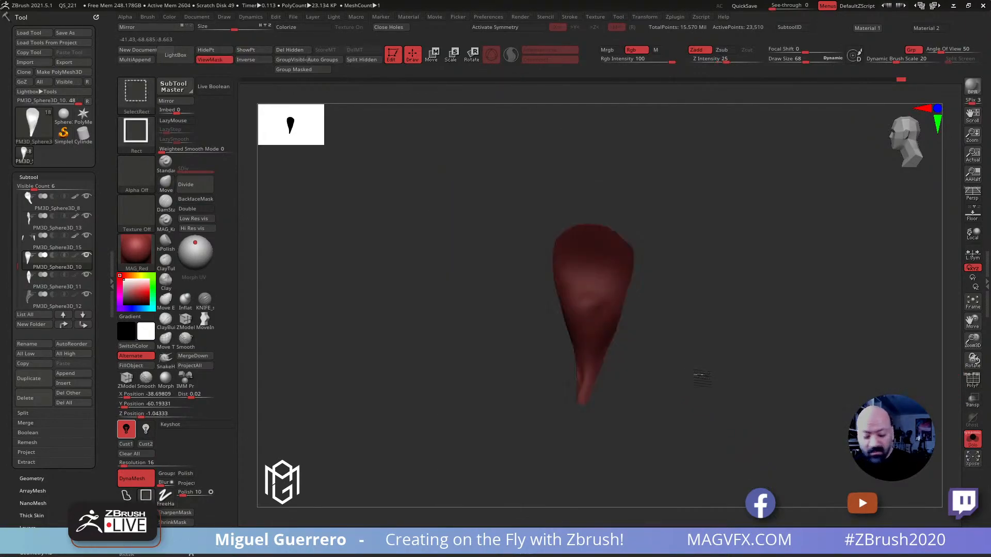
pyautogui.keyDown('ctrl'); pyautogui.keyDown('shift'); pyautogui.click(693, 375); pyautogui.keyUp('shift'); pyautogui.keyUp('ctrl')
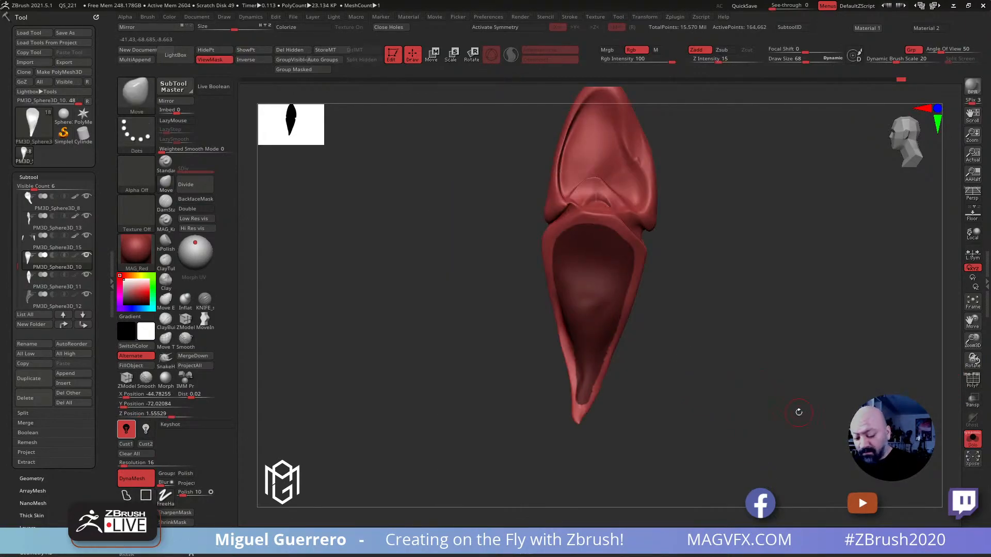
pyautogui.keyDown('ctrl'); pyautogui.click(503, 310); pyautogui.keyUp('ctrl')
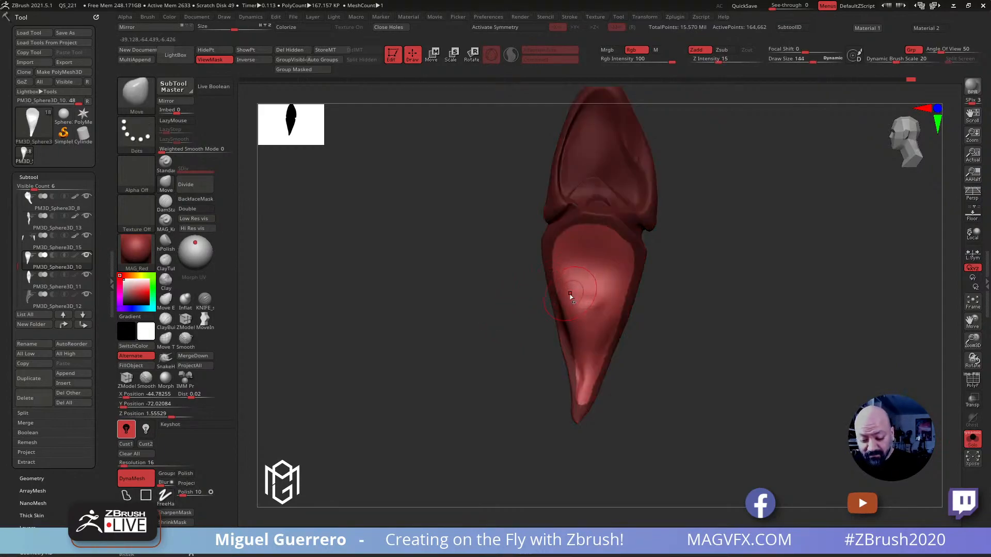
# Even out the lower claw segment's inner face with the Move and Smooth brushes at draw sizes 144 to 168 and invert the mask
pyautogui.moveTo(493, 296)
pyautogui.mouseDown()
pyautogui.moveTo(533, 300)
pyautogui.moveTo(490, 295)
pyautogui.mouseUp()
pyautogui.keyDown('shift'); pyautogui.moveTo(560, 295); pyautogui.dragTo(569, 334); pyautogui.keyUp('shift')
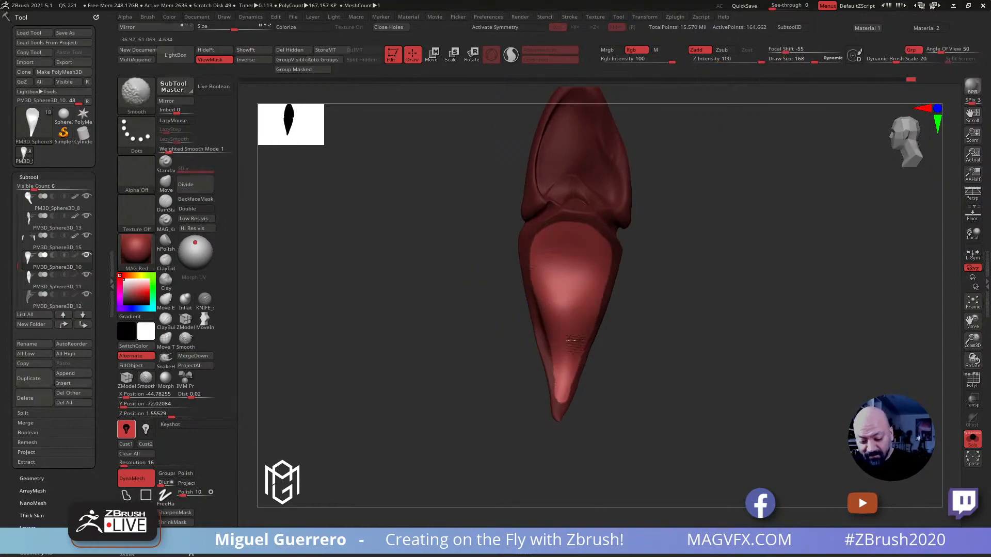
pyautogui.moveTo(529, 335)
pyautogui.mouseDown()
pyautogui.moveTo(570, 354)
pyautogui.moveTo(551, 370)
pyautogui.moveTo(385, 336)
pyautogui.moveTo(413, 337)
pyautogui.moveTo(262, 291)
pyautogui.mouseUp()
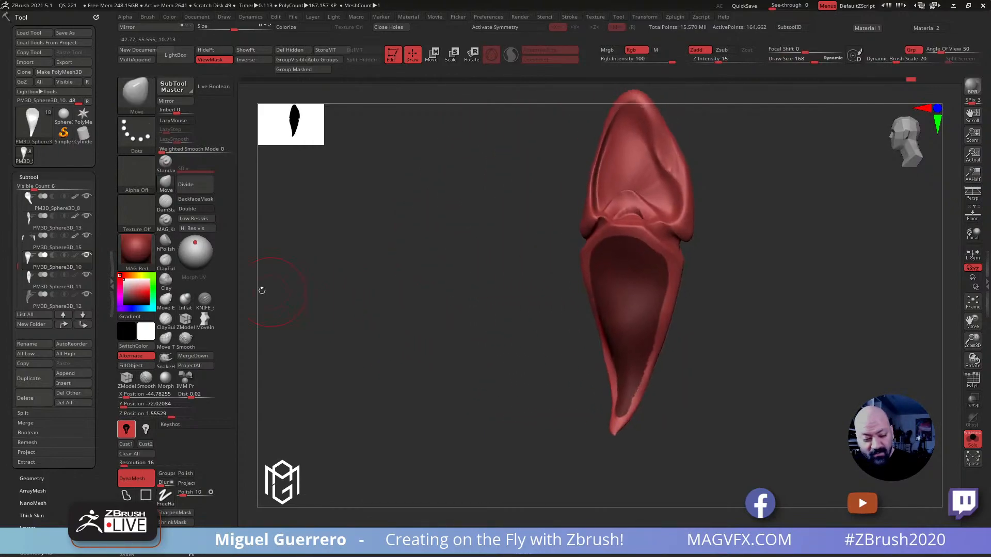
# Flatten the rim around the lower claw segment's inner face with the hPolish brush at draw size 96
pyautogui.click(165, 248)
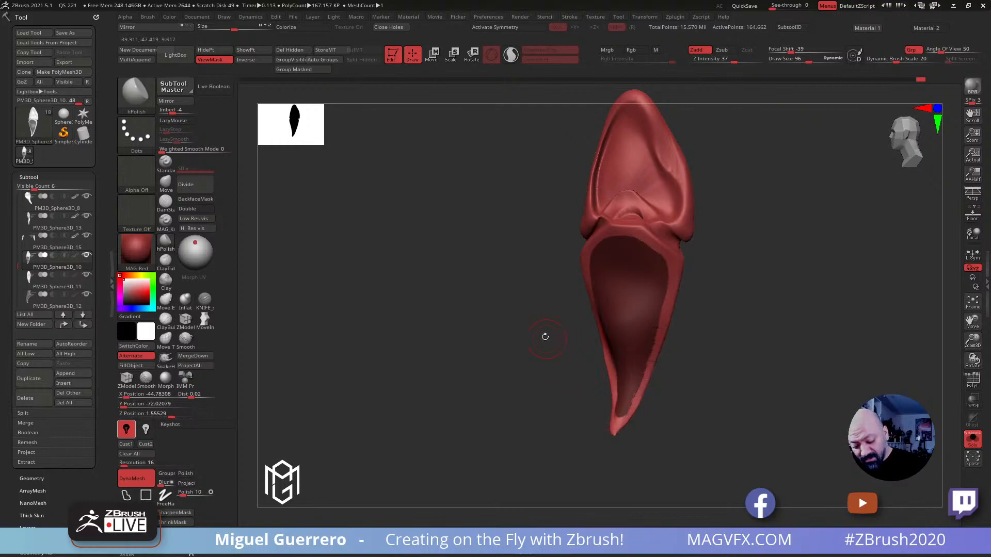
pyautogui.moveTo(548, 342); pyautogui.dragTo(536, 279)
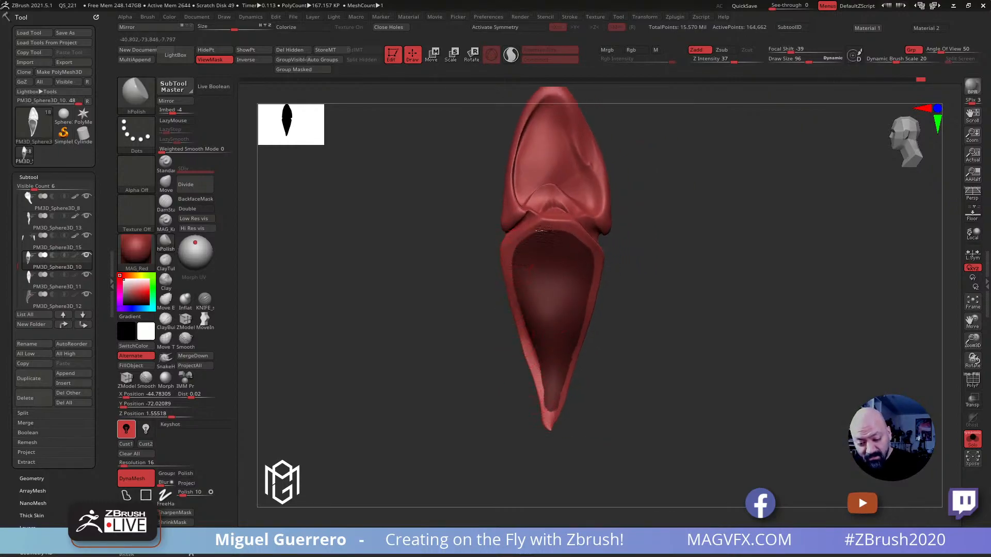
pyautogui.moveTo(398, 278); pyautogui.dragTo(695, 402)
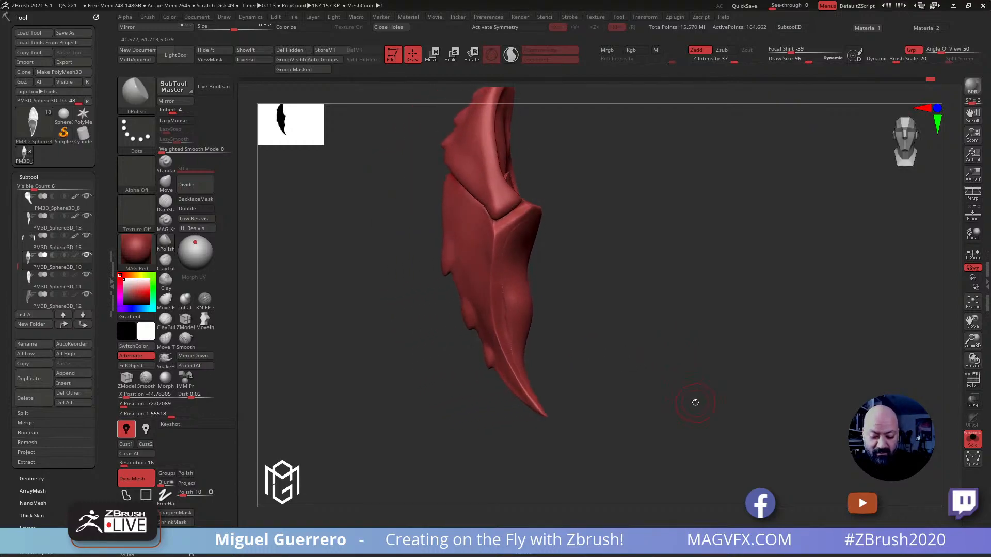
# Invert the mask so only the lower claw segment's inner face can be edited, keeping the hPolish brush selected
pyautogui.hotkey('ctrl', 'h')
pyautogui.keyDown('ctrl'); pyautogui.click(496, 334); pyautogui.keyUp('ctrl')
pyautogui.keyDown('ctrl'); pyautogui.click(374, 320); pyautogui.keyUp('ctrl')
pyautogui.moveTo(342, 324); pyautogui.dragTo(382, 309)
pyautogui.press('b')
pyautogui.press('h')
pyautogui.press('p')
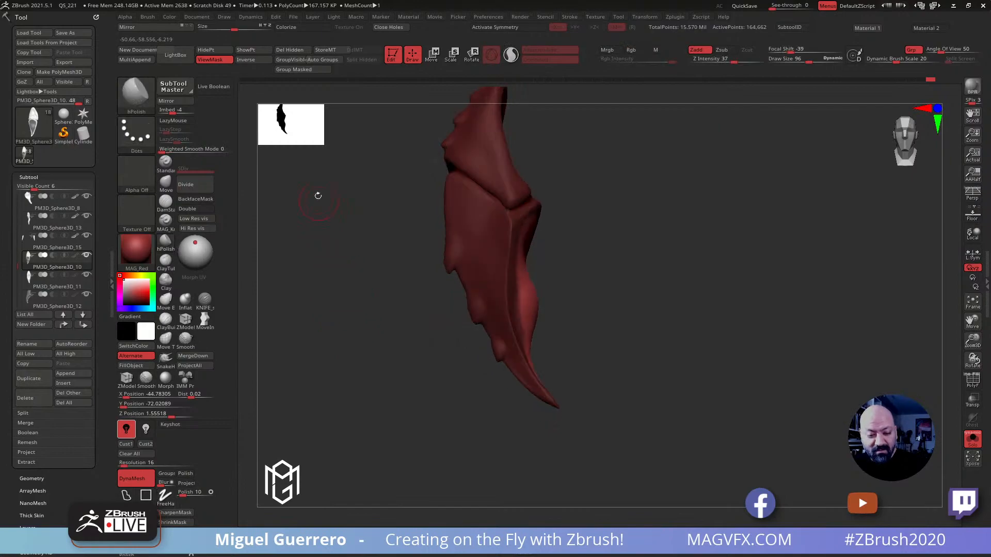
# Try to reposition the unmasked inner face of the lower claw segment with the Move gizmo
pyautogui.click(429, 60)
pyautogui.moveTo(416, 219); pyautogui.dragTo(408, 219)
pyautogui.moveTo(321, 297); pyautogui.dragTo(456, 268)
pyautogui.moveTo(656, 219); pyautogui.dragTo(661, 218)
pyautogui.moveTo(720, 219); pyautogui.dragTo(716, 222)
pyautogui.moveTo(575, 221); pyautogui.dragTo(501, 220)
pyautogui.moveTo(451, 287)
pyautogui.mouseDown()
pyautogui.moveTo(488, 325)
pyautogui.moveTo(494, 399)
pyautogui.mouseUp()
pyautogui.click(412, 55)
pyautogui.moveTo(426, 156)
pyautogui.keyDown('alt'); pyautogui.mouseDown()
pyautogui.moveTo(420, 296)
pyautogui.moveTo(475, 169)
pyautogui.mouseUp(); pyautogui.keyUp('alt')
pyautogui.moveTo(482, 316); pyautogui.dragTo(409, 279)
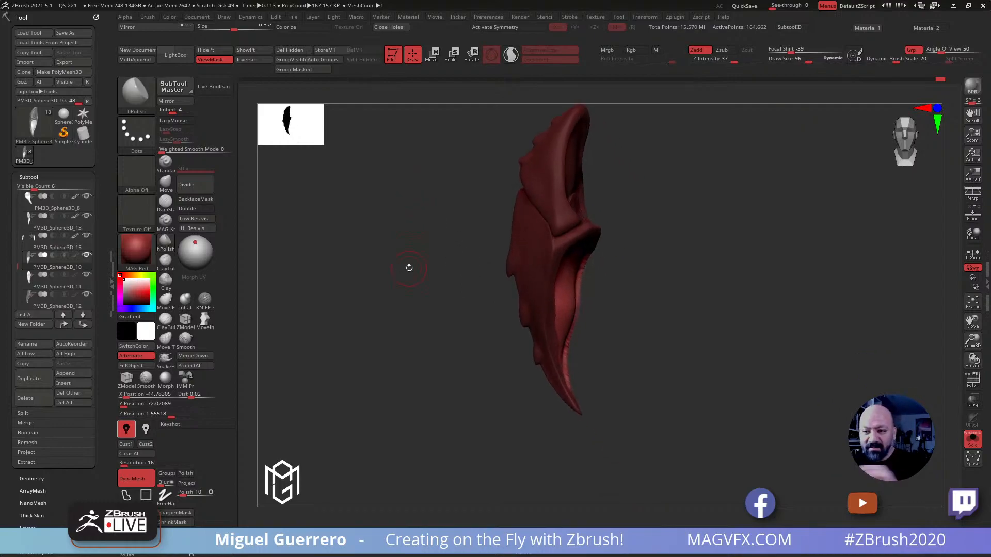
pyautogui.moveTo(426, 310); pyautogui.dragTo(450, 320)
pyautogui.click(433, 55)
pyautogui.moveTo(427, 187); pyautogui.dragTo(365, 234)
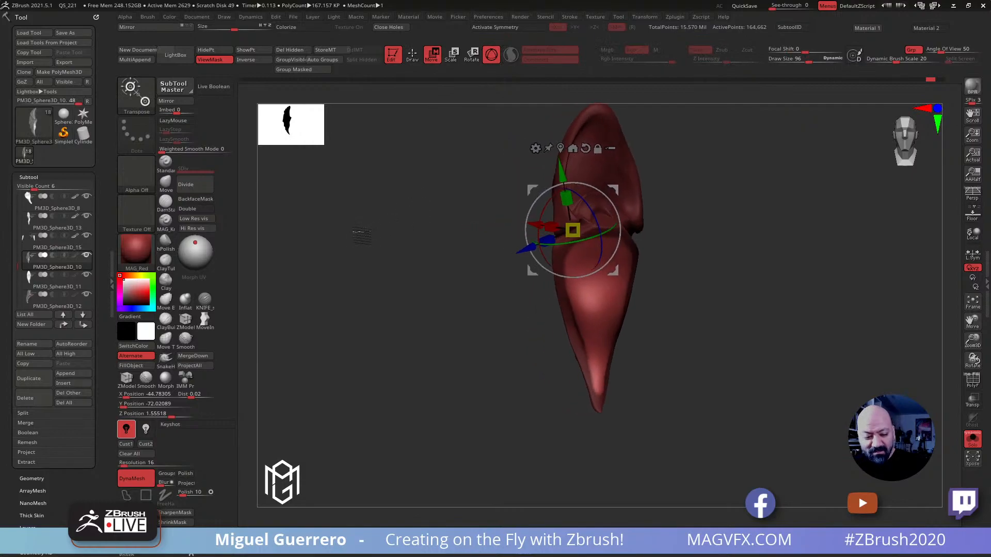
# Swell the unmasked inner face of the lower claw segment with the Inflat brush at draw size 252
pyautogui.click(184, 299)
pyautogui.moveTo(422, 325); pyautogui.dragTo(616, 250)
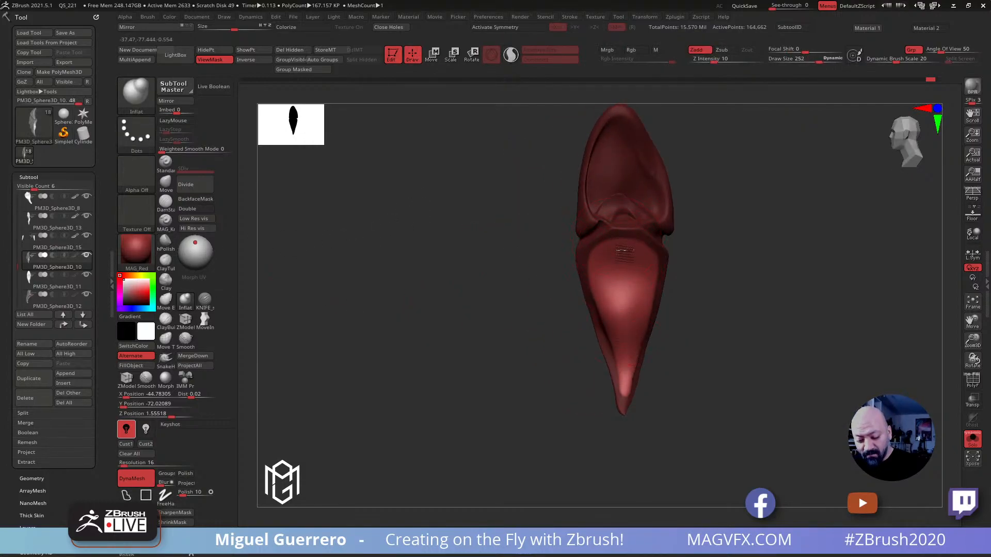
pyautogui.moveTo(604, 234); pyautogui.dragTo(530, 291)
pyautogui.moveTo(602, 298)
pyautogui.mouseDown()
pyautogui.moveTo(567, 301)
pyautogui.moveTo(691, 370)
pyautogui.mouseUp()
pyautogui.moveTo(614, 253)
pyautogui.mouseDown()
pyautogui.moveTo(438, 256)
pyautogui.moveTo(427, 261)
pyautogui.moveTo(420, 289)
pyautogui.moveTo(411, 278)
pyautogui.moveTo(447, 308)
pyautogui.moveTo(369, 296)
pyautogui.mouseUp()
# Try to cut lengthwise lines down the lower claw segment's inner face with the KNIFE brush at draw size 308
pyautogui.click(204, 300)
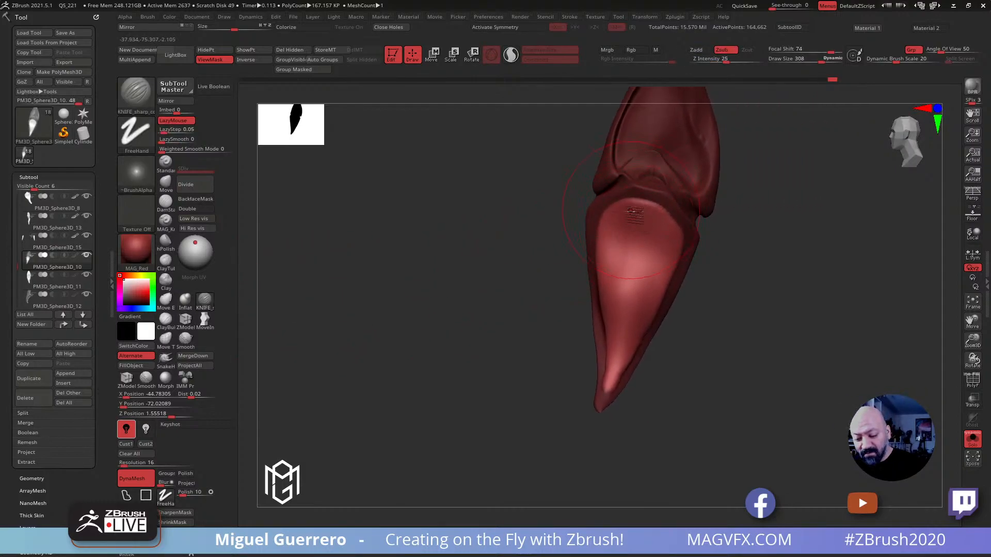
pyautogui.moveTo(619, 213); pyautogui.dragTo(618, 367)
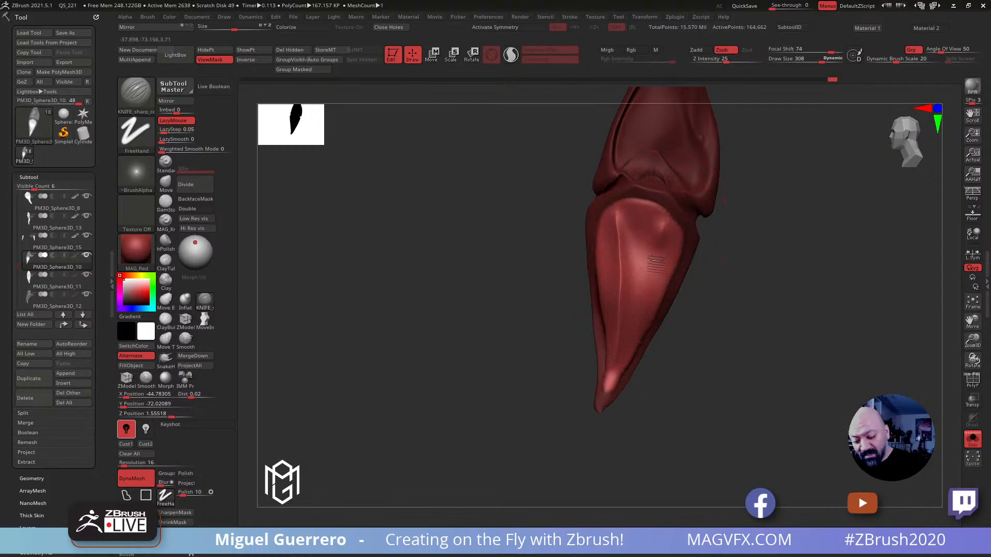
pyautogui.moveTo(659, 254); pyautogui.dragTo(614, 367)
pyautogui.keyDown('alt'); pyautogui.moveTo(506, 327); pyautogui.dragTo(369, 317); pyautogui.keyUp('alt')
pyautogui.moveTo(459, 326)
pyautogui.mouseDown()
pyautogui.moveTo(515, 336)
pyautogui.moveTo(529, 318)
pyautogui.mouseUp()
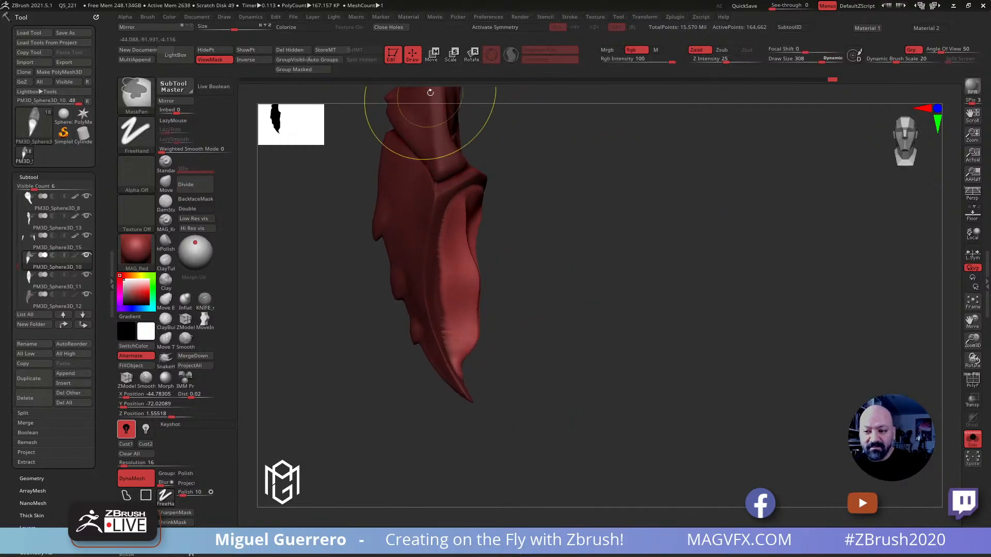
pyautogui.hotkey('ctrl', 'z')
pyautogui.moveTo(682, 314)
pyautogui.mouseDown()
pyautogui.moveTo(628, 339)
pyautogui.moveTo(566, 246)
pyautogui.mouseUp()
pyautogui.click(167, 183)
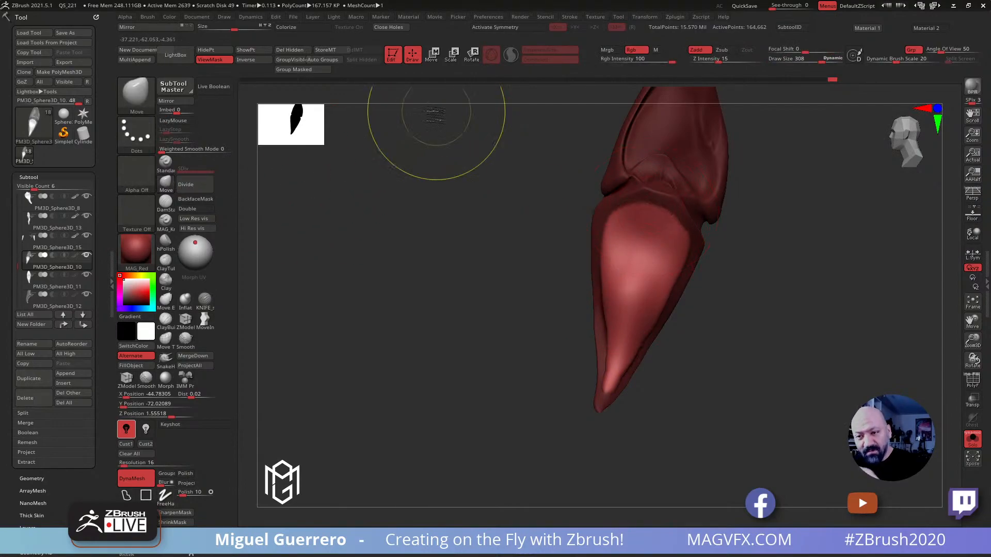
pyautogui.hotkey('ctrl', 'z')
# Run a DamStandard stroke lengthwise down the middle of the lower claw segment's inner face
pyautogui.click(166, 203)
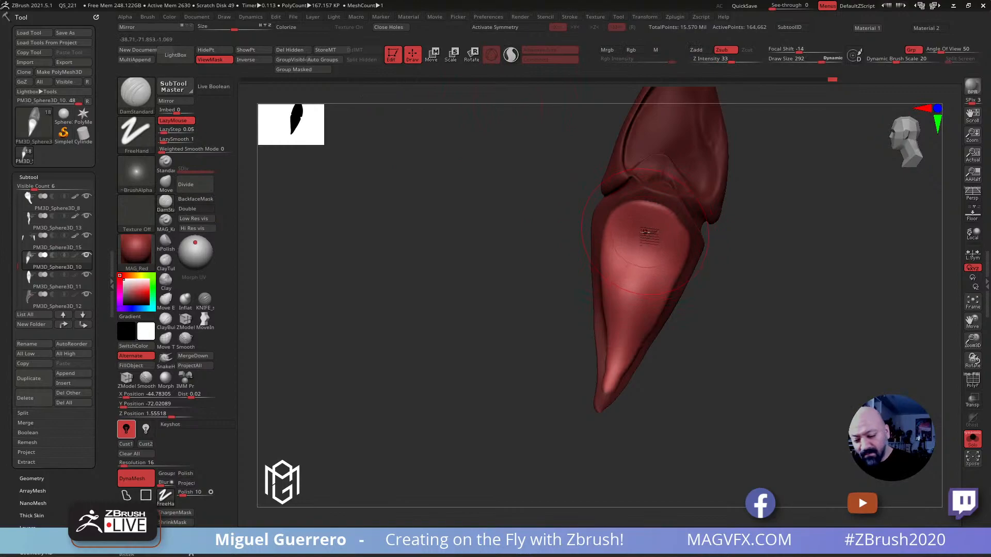
pyautogui.moveTo(654, 213); pyautogui.dragTo(609, 390)
pyautogui.moveTo(467, 338)
pyautogui.mouseDown()
pyautogui.moveTo(514, 333)
pyautogui.moveTo(537, 343)
pyautogui.moveTo(586, 382)
pyautogui.moveTo(559, 396)
pyautogui.moveTo(583, 380)
pyautogui.mouseUp()
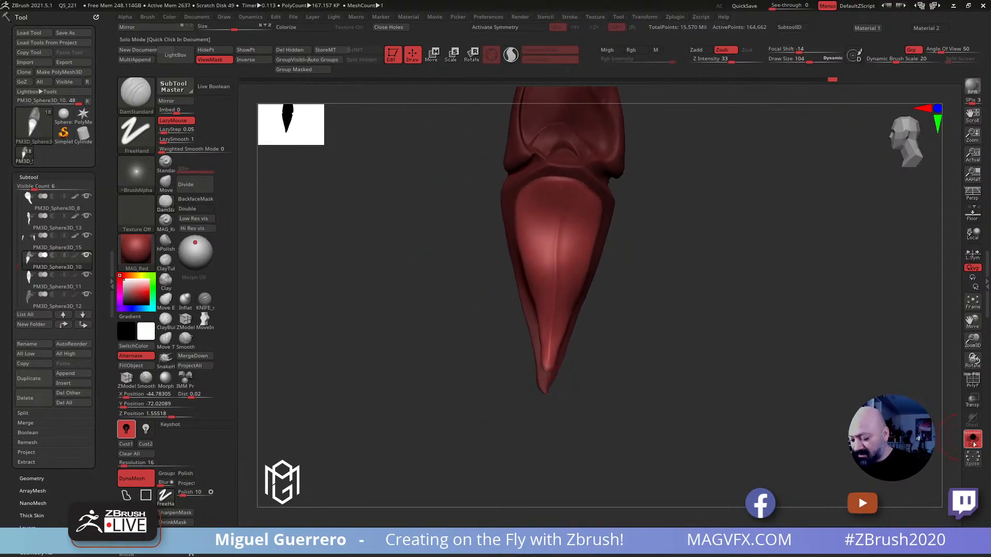
# Show the whole creature and compare its claws with the lobster claw reference photo
pyautogui.click(972, 441)
pyautogui.moveTo(449, 331); pyautogui.dragTo(438, 215)
pyautogui.moveTo(434, 276); pyautogui.dragTo(479, 314)
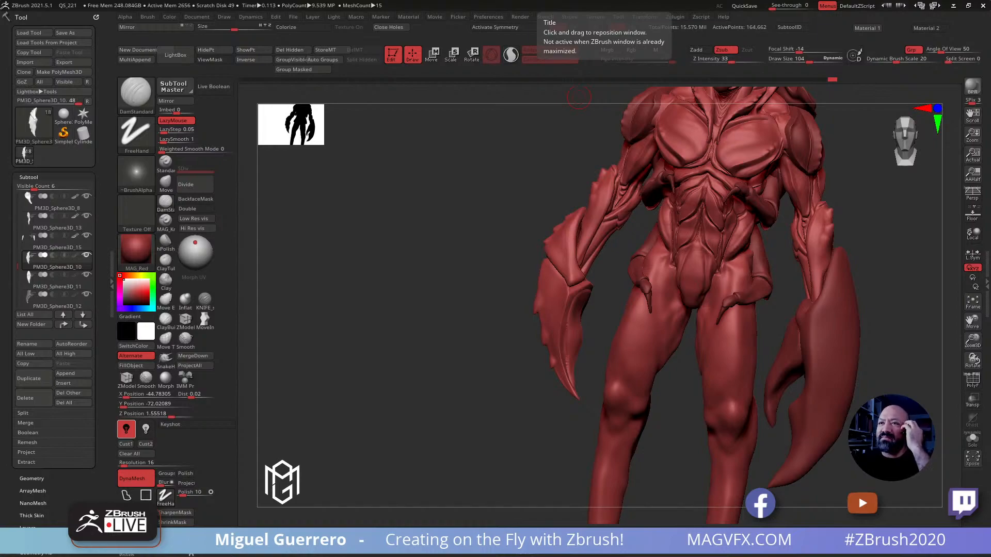
pyautogui.moveTo(805, 0); pyautogui.dragTo(663, 172, button='right')
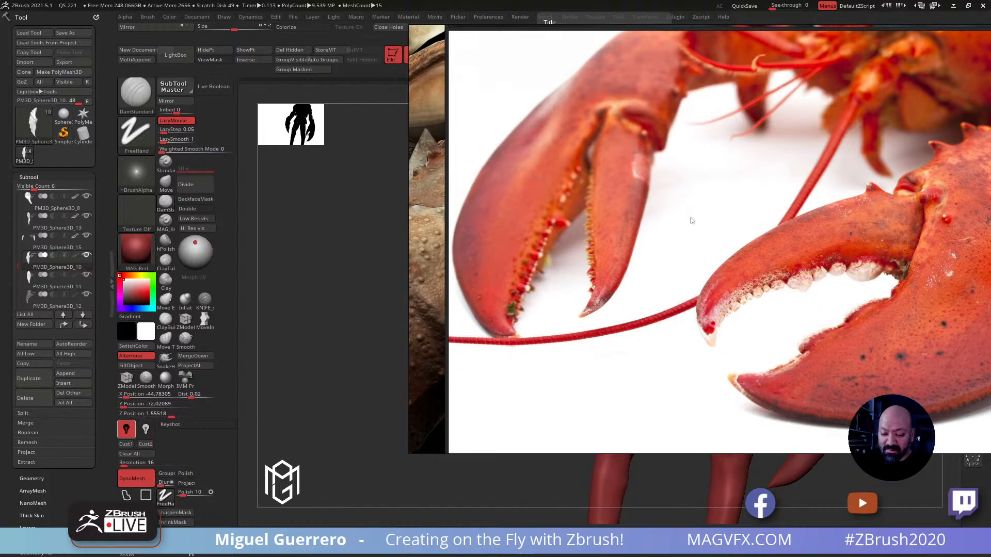
pyautogui.moveTo(691, 220)
pyautogui.mouseDown(button='middle')
pyautogui.moveTo(683, 201)
pyautogui.moveTo(689, 232)
pyautogui.moveTo(683, 200)
pyautogui.moveTo(681, 221)
pyautogui.mouseUp(button='middle')
pyautogui.moveTo(681, 221); pyautogui.dragTo(764, 0, button='right')
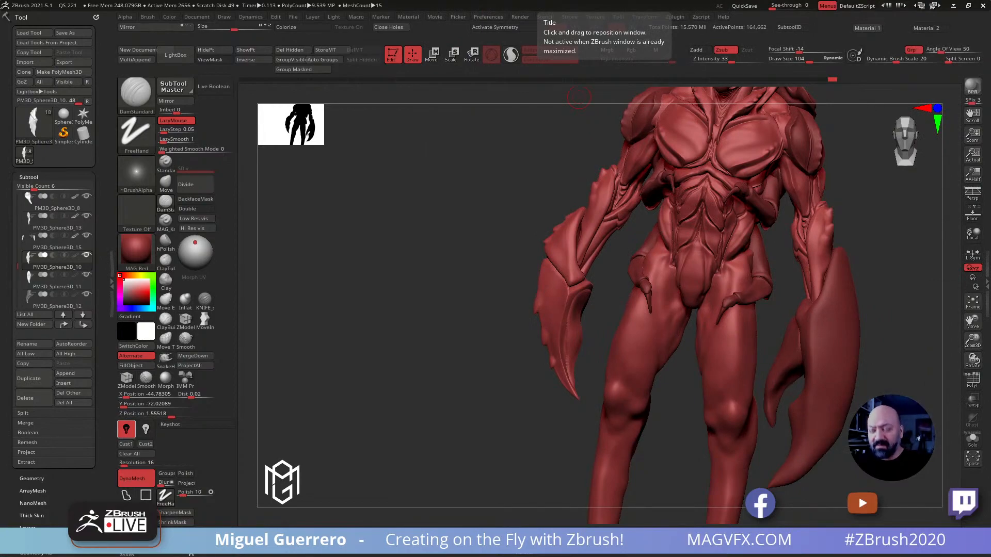
pyautogui.moveTo(412, 311); pyautogui.dragTo(435, 325)
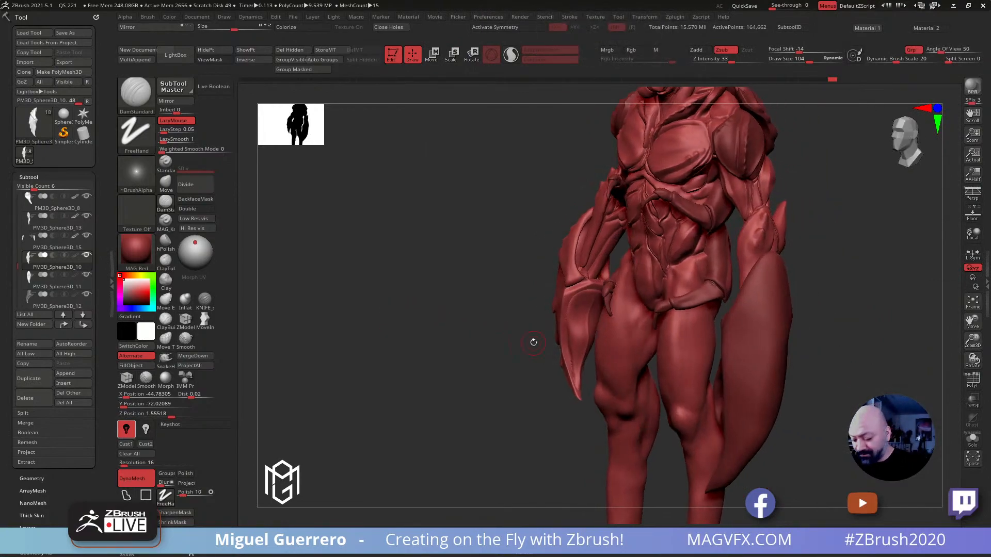
# Isolate the smaller claw, mask a row of round dots down the middle of the lower segment's inner face, and invert the mask
pyautogui.hotkey('alt', 'shift', 's')
pyautogui.moveTo(536, 343)
pyautogui.mouseDown(button='right')
pyautogui.moveTo(497, 358)
pyautogui.moveTo(575, 380)
pyautogui.moveTo(543, 410)
pyautogui.moveTo(544, 434)
pyautogui.mouseUp(button='right')
pyautogui.press('[')
pyautogui.press('[')
pyautogui.press('[')
pyautogui.press('[')
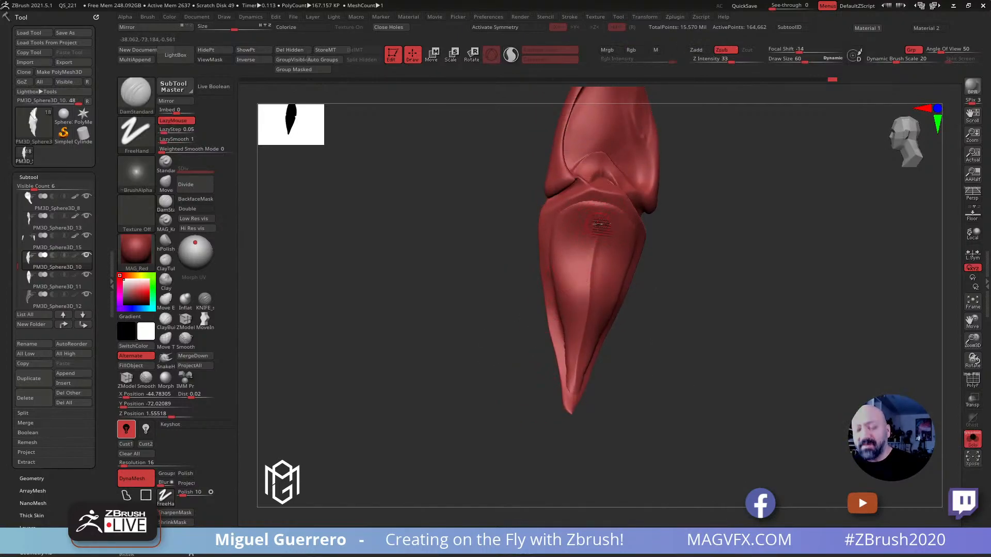
pyautogui.keyDown('ctrl'); pyautogui.click(598, 224); pyautogui.keyUp('ctrl')
pyautogui.keyDown('ctrl'); pyautogui.click(597, 240); pyautogui.keyUp('ctrl')
pyautogui.keyDown('ctrl'); pyautogui.click(593, 263); pyautogui.keyUp('ctrl')
pyautogui.keyDown('ctrl'); pyautogui.click(591, 284); pyautogui.keyUp('ctrl')
pyautogui.keyDown('ctrl'); pyautogui.click(588, 308); pyautogui.keyUp('ctrl')
pyautogui.keyDown('ctrl'); pyautogui.click(583, 330); pyautogui.keyUp('ctrl')
pyautogui.keyDown('ctrl'); pyautogui.click(580, 353); pyautogui.keyUp('ctrl')
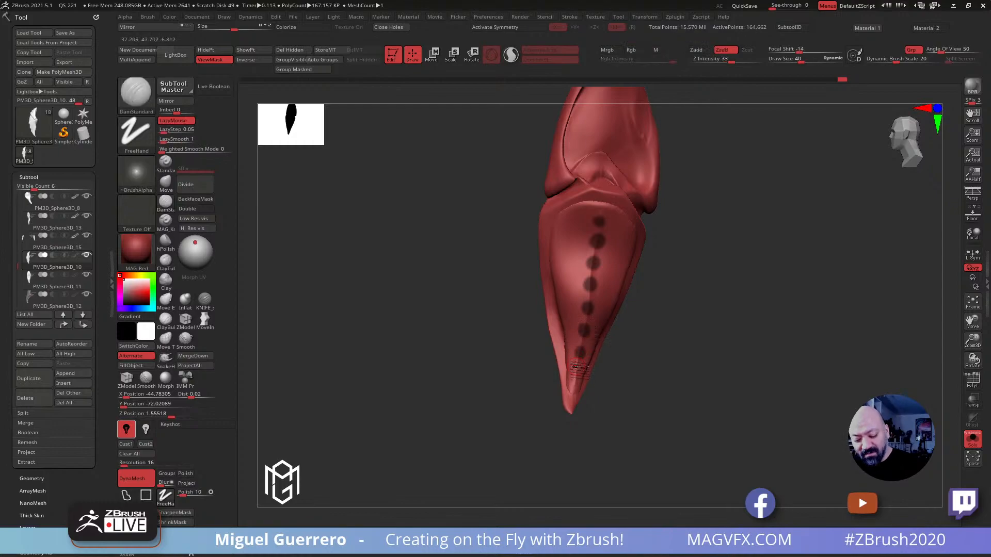
pyautogui.press('ctrl')
pyautogui.keyDown('ctrl'); pyautogui.click(576, 377); pyautogui.keyUp('ctrl')
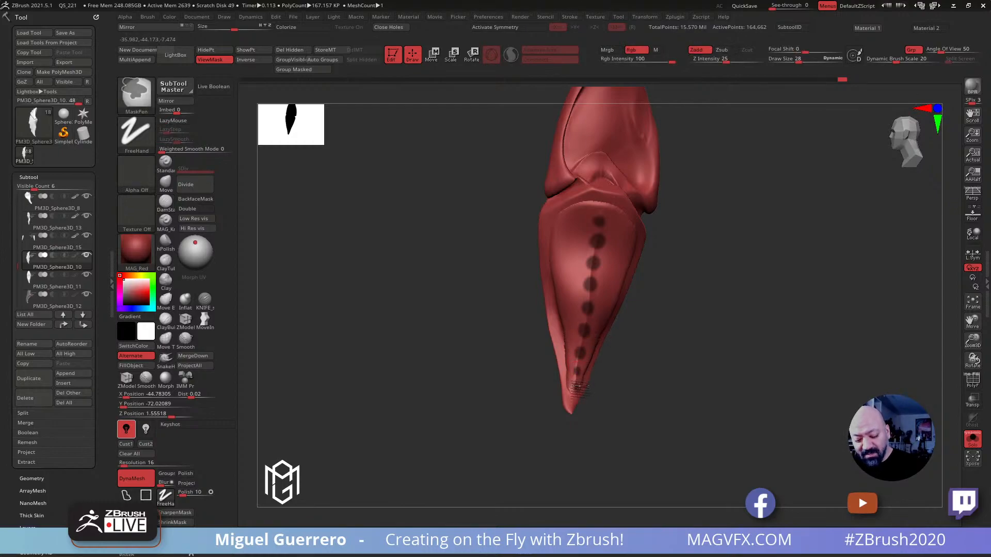
pyautogui.moveTo(457, 346)
pyautogui.mouseDown()
pyautogui.moveTo(552, 346)
pyautogui.moveTo(399, 304)
pyautogui.mouseUp()
pyautogui.keyDown('ctrl'); pyautogui.click(557, 346); pyautogui.keyUp('ctrl')
# Swell the unmasked dots on the lower claw segment into round bumps with the Inflat brush at draw size 76
pyautogui.click(185, 298)
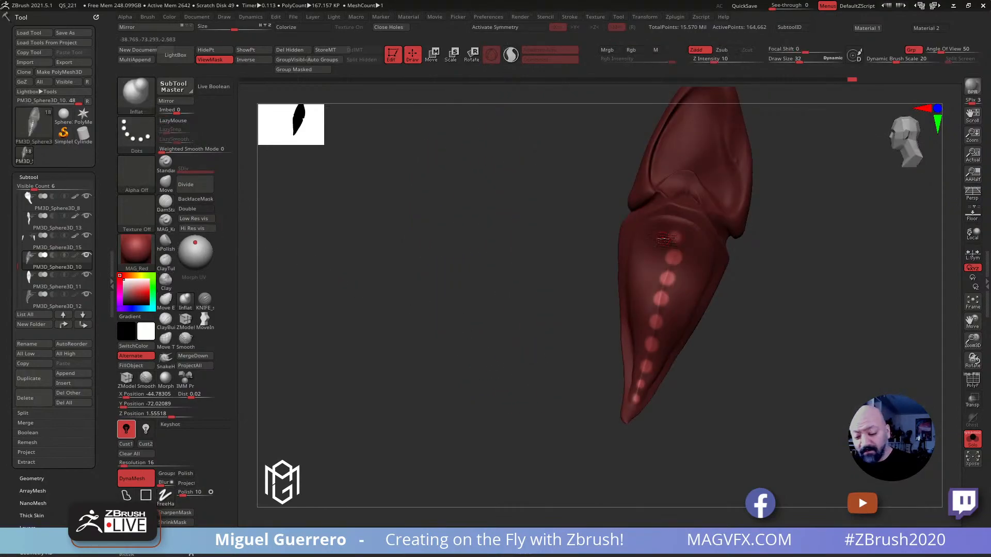
pyautogui.moveTo(672, 259); pyautogui.dragTo(652, 344)
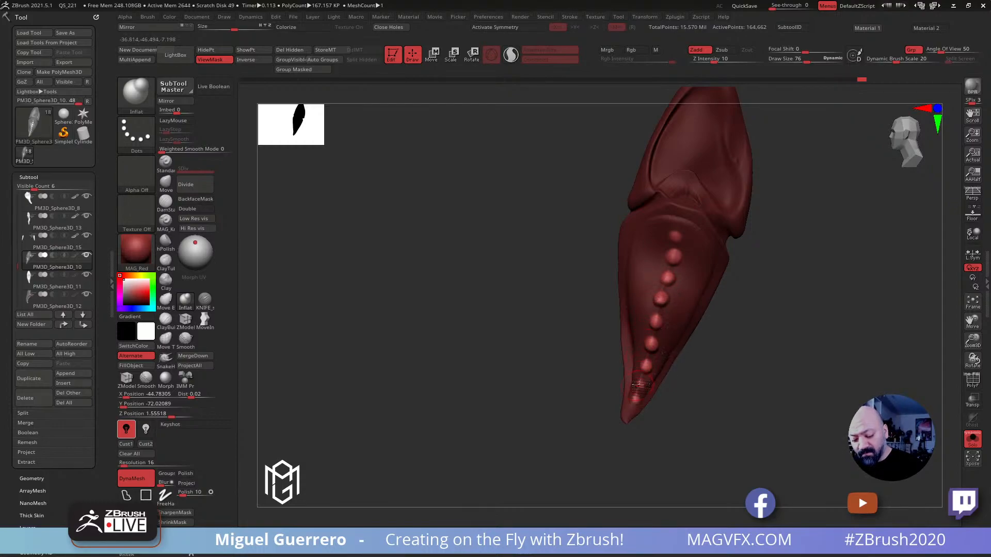
pyautogui.moveTo(483, 333); pyautogui.dragTo(488, 229, button='right')
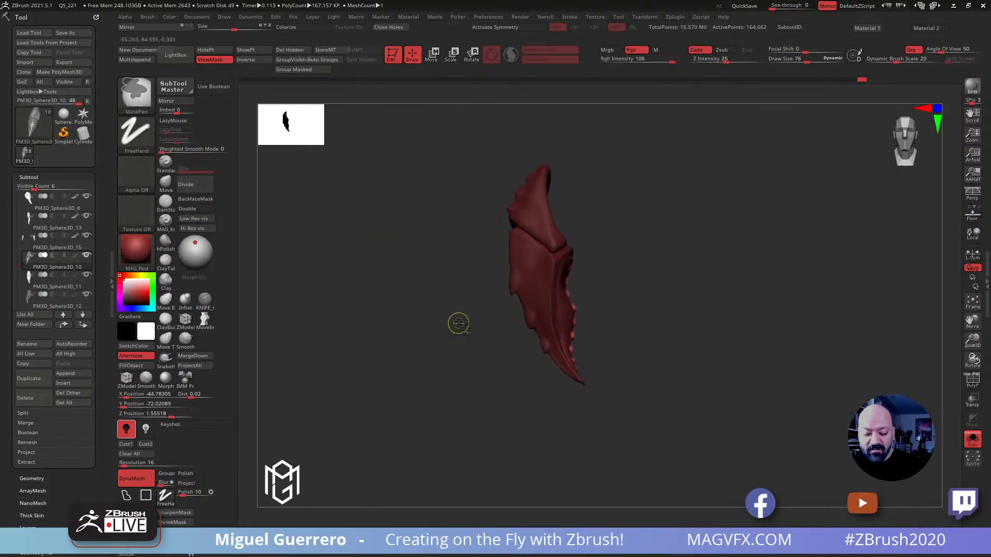
pyautogui.keyDown('ctrl'); pyautogui.moveTo(458, 323); pyautogui.dragTo(475, 336, button='right'); pyautogui.keyUp('ctrl')
pyautogui.moveTo(455, 278)
pyautogui.keyDown('alt'); pyautogui.mouseDown(button='right')
pyautogui.moveTo(520, 352)
pyautogui.moveTo(434, 307)
pyautogui.moveTo(459, 325)
pyautogui.mouseUp(button='right'); pyautogui.keyUp('alt')
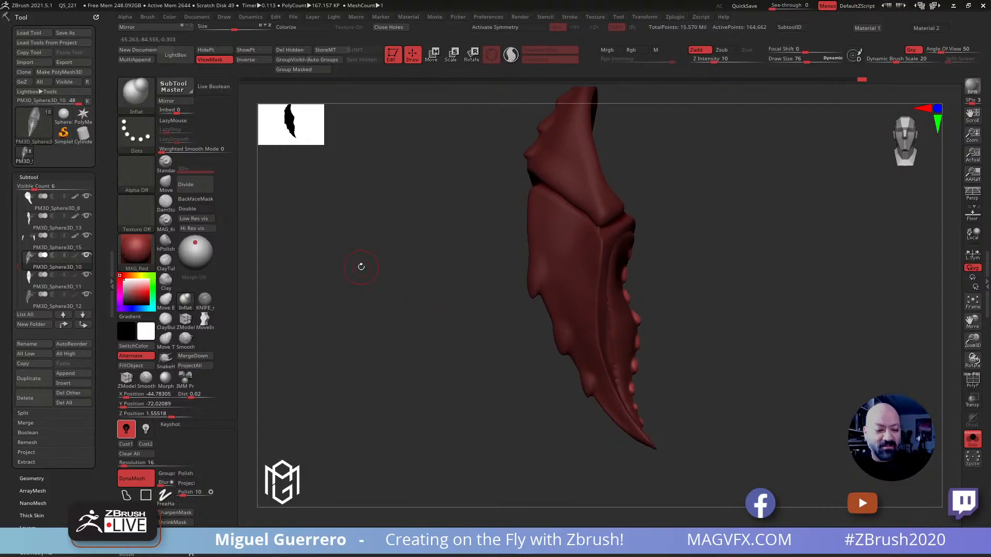
# Pull the bumps along the lower claw segment's inner edge into pointed teeth with the SnakeHook brush at draw size 48
pyautogui.click(165, 358)
pyautogui.press('[')
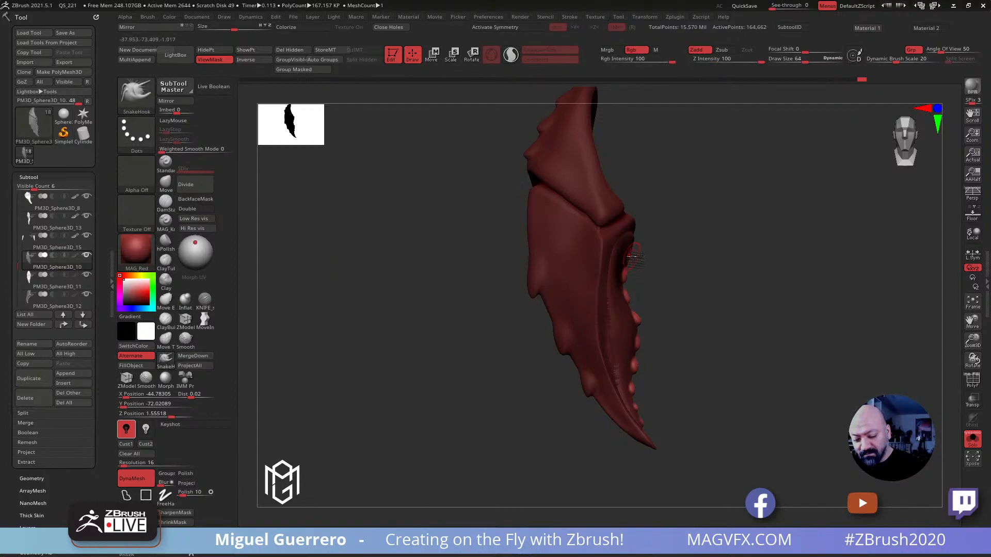
pyautogui.press('[')
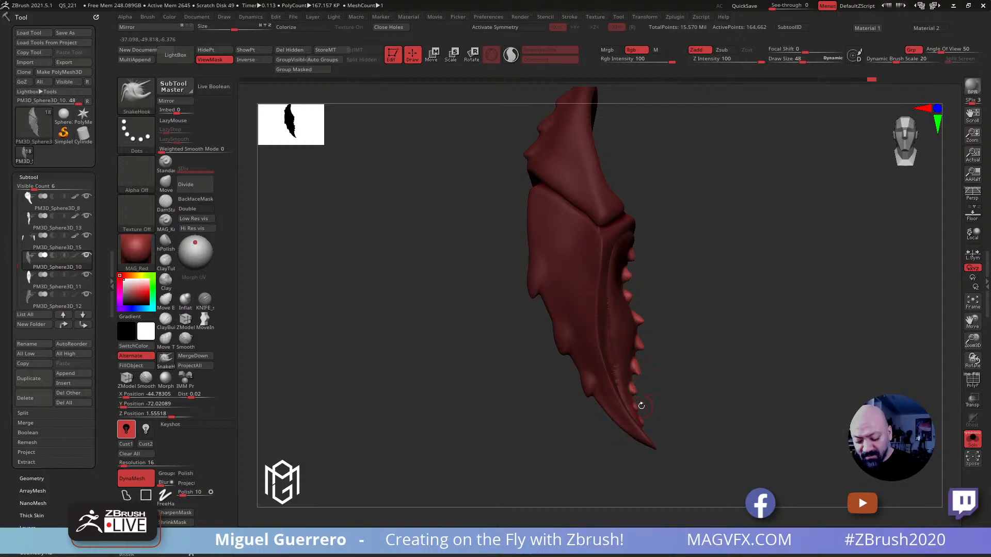
pyautogui.moveTo(652, 415)
pyautogui.mouseDown()
pyautogui.moveTo(676, 429)
pyautogui.moveTo(658, 412)
pyautogui.mouseUp()
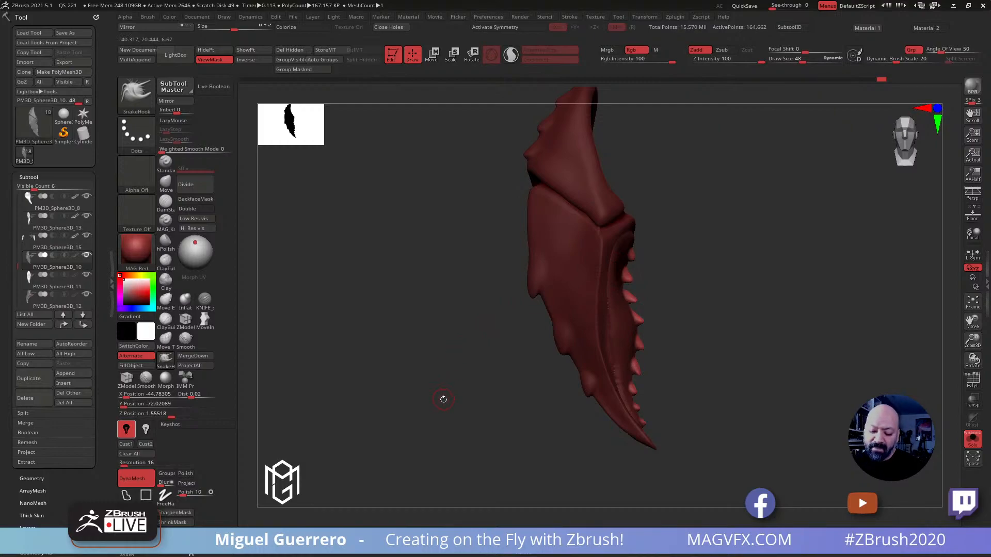
# Undo the SnakeHook pulls and the inflation of the dots, keeping the inverted dot mask
pyautogui.hotkey('ctrl', 'z')
pyautogui.hotkey('ctrl', 'z')
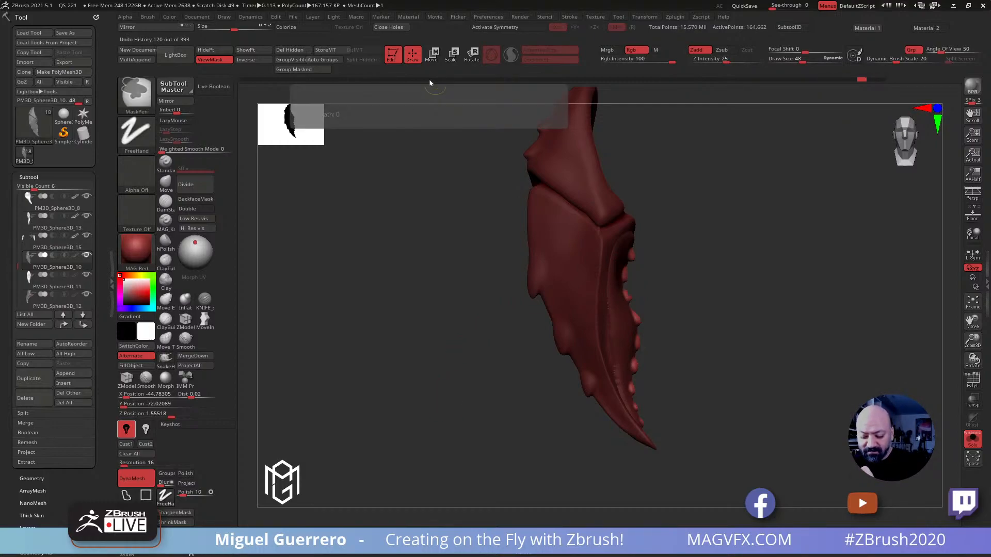
pyautogui.hotkey('ctrl', 'z')
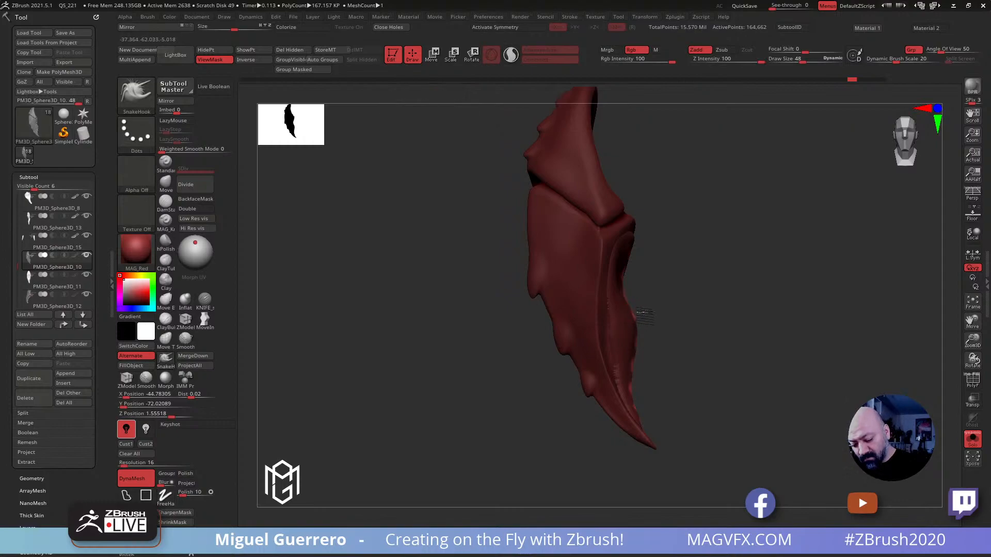
# Inflate the unmasked dots along the lower claw segment's inner face again with the Inflat brush at draw size 56
pyautogui.moveTo(456, 295); pyautogui.dragTo(420, 303)
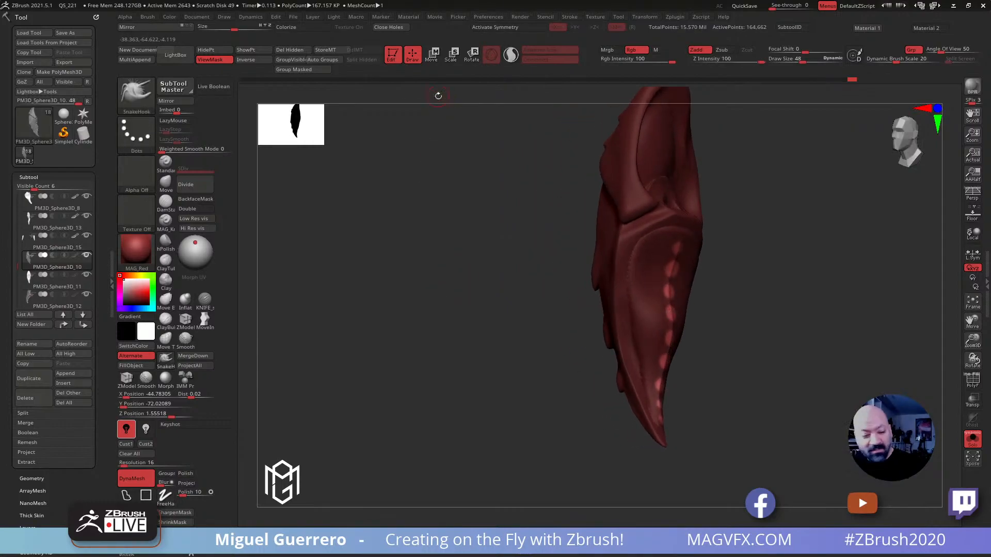
pyautogui.click(186, 299)
pyautogui.press(']')
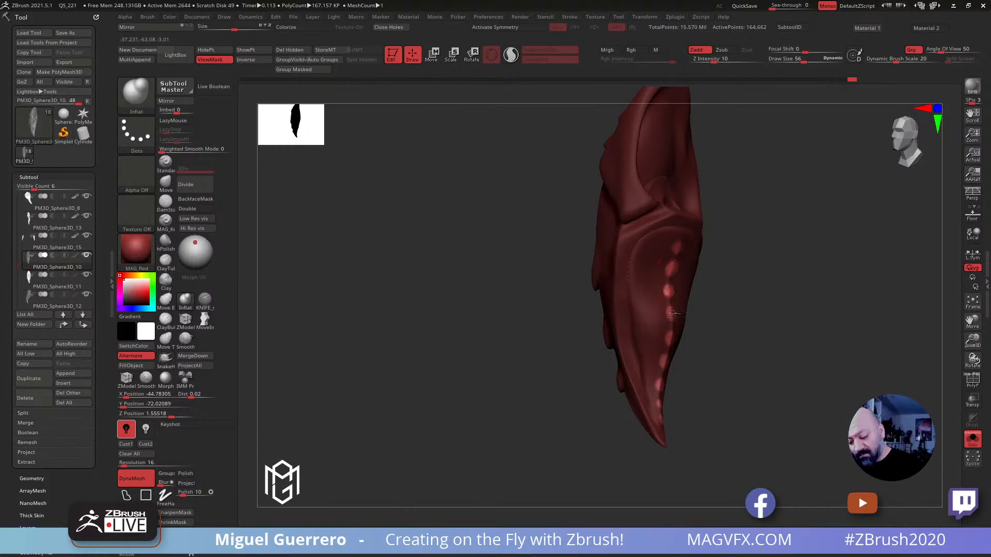
pyautogui.moveTo(559, 307); pyautogui.dragTo(531, 305)
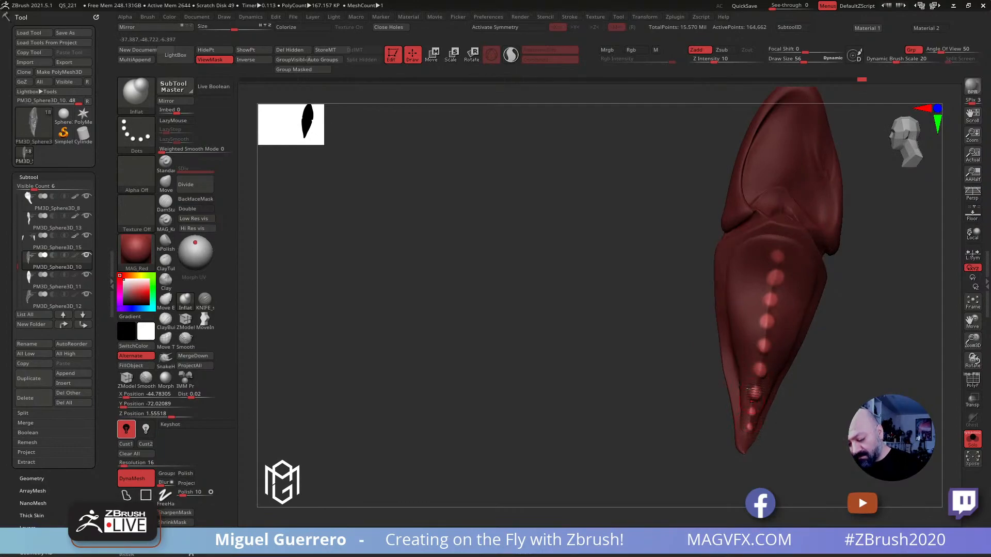
pyautogui.moveTo(593, 273); pyautogui.dragTo(420, 294)
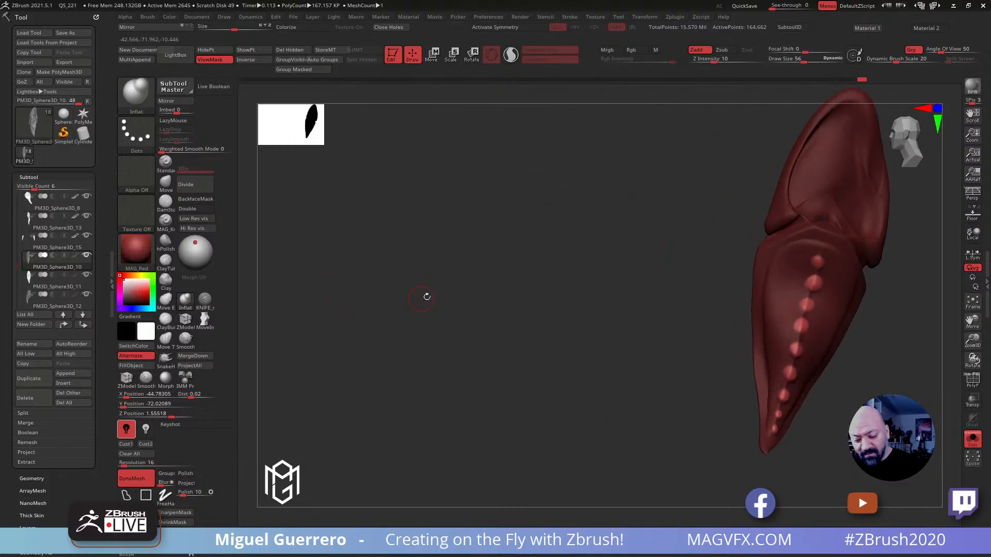
# Select the SnakeHook brush at draw size 68 with the claw's row of bumps seen in profile
pyautogui.moveTo(636, 268); pyautogui.dragTo(478, 284)
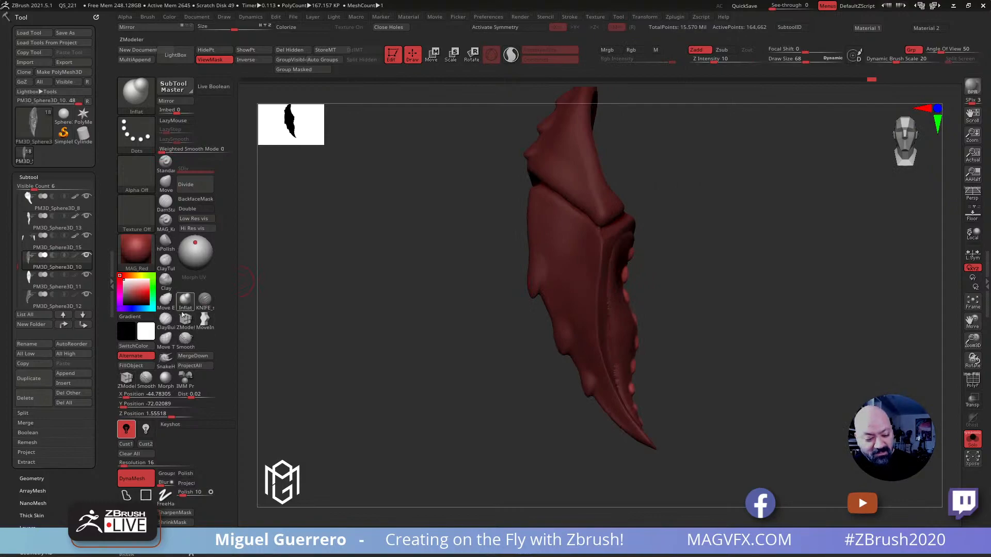
pyautogui.click(165, 358)
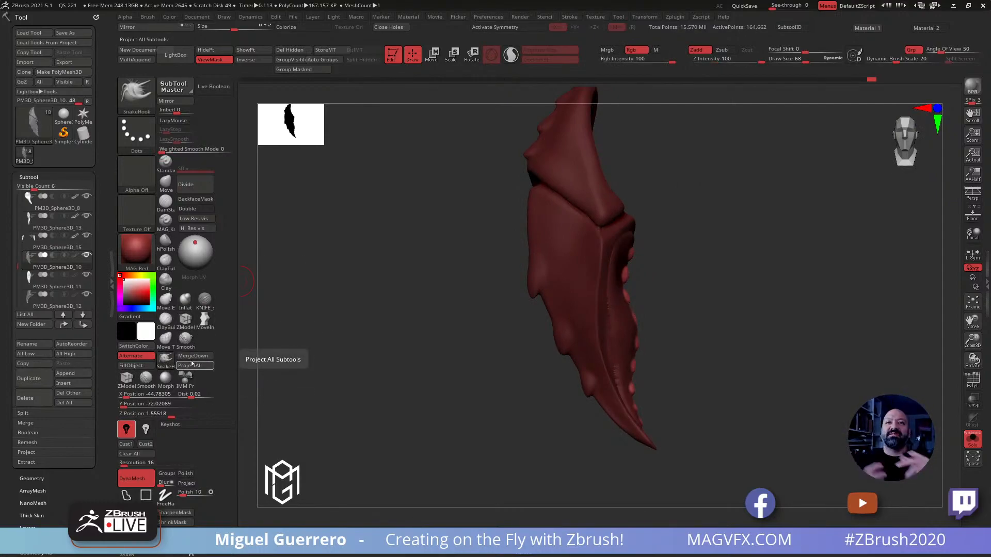
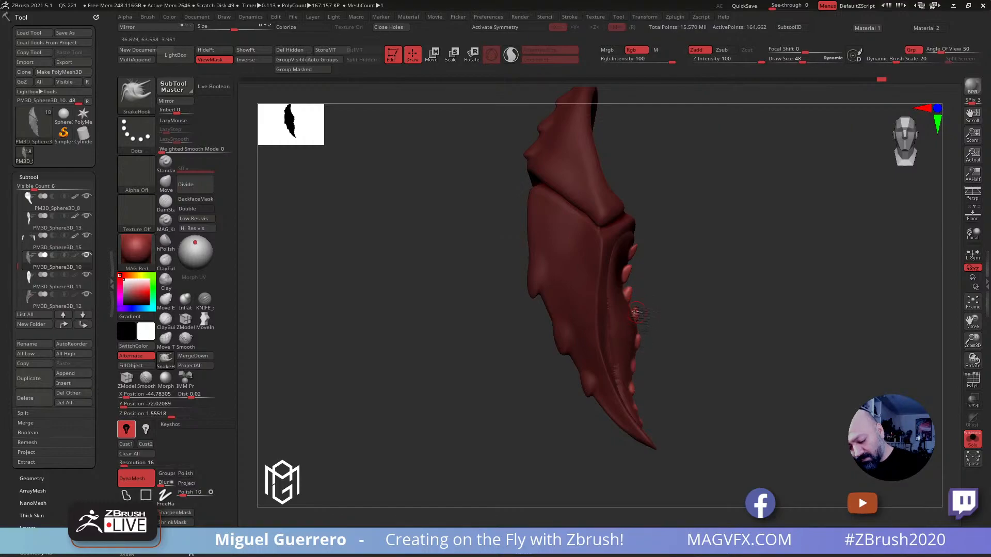
# Pull out the row of teeth along the inner edge of the isolated spiked claw with the SnakeHook brush
pyautogui.moveTo(644, 366); pyautogui.dragTo(640, 340)
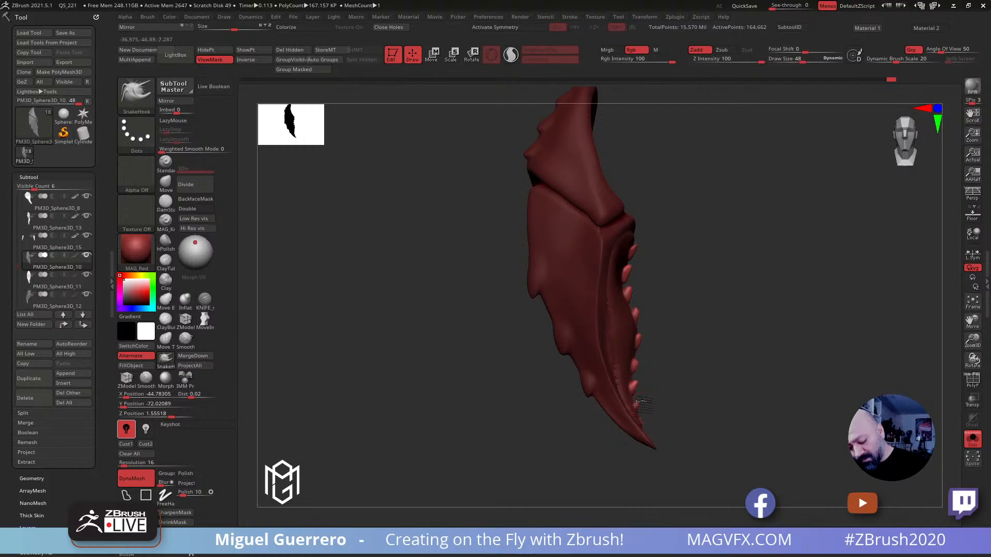
pyautogui.moveTo(657, 386); pyautogui.dragTo(593, 347)
pyautogui.press(']')
pyautogui.press(']')
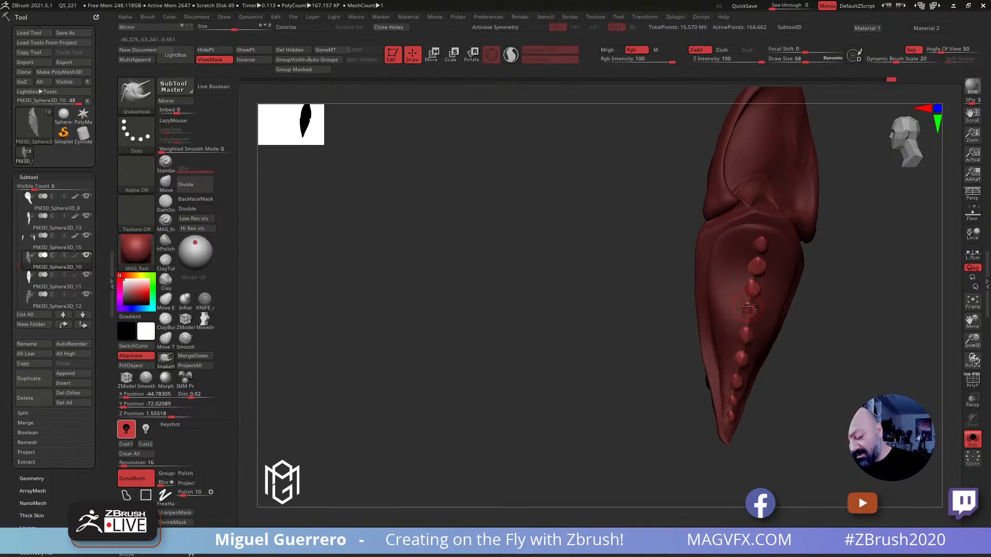
pyautogui.moveTo(756, 267); pyautogui.dragTo(751, 259)
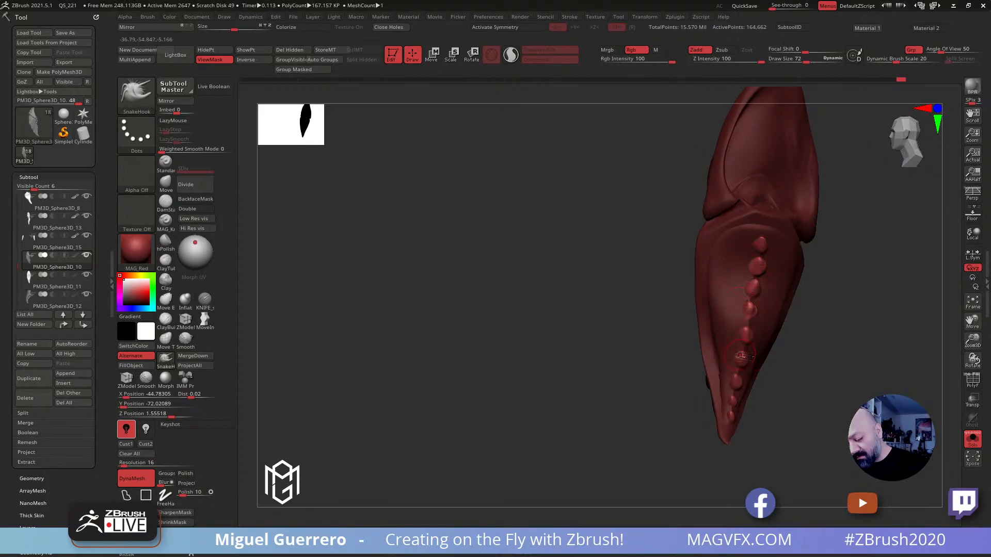
# Refine the spiked claw's shape and smooth the surface beside the uppermost teeth
pyautogui.moveTo(647, 343); pyautogui.dragTo(635, 375)
pyautogui.keyDown('ctrl'); pyautogui.moveTo(624, 376); pyautogui.dragTo(550, 370, button='right'); pyautogui.keyUp('ctrl')
pyautogui.keyDown('alt'); pyautogui.moveTo(550, 369); pyautogui.dragTo(437, 296); pyautogui.keyUp('alt')
pyautogui.keyDown('ctrl'); pyautogui.moveTo(469, 319); pyautogui.dragTo(486, 345, button='right'); pyautogui.keyUp('ctrl')
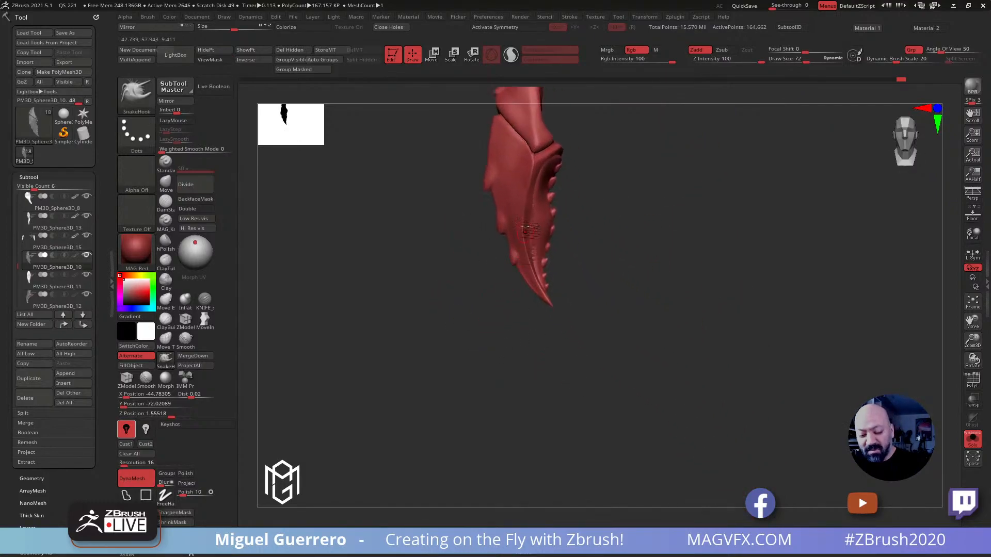
pyautogui.moveTo(483, 290); pyautogui.dragTo(466, 291)
pyautogui.keyDown('shift'); pyautogui.moveTo(527, 253); pyautogui.dragTo(530, 175); pyautogui.keyUp('shift')
pyautogui.moveTo(357, 199); pyautogui.dragTo(416, 201)
pyautogui.keyDown('shift'); pyautogui.moveTo(585, 161); pyautogui.dragTo(576, 158); pyautogui.keyUp('shift')
pyautogui.moveTo(489, 170); pyautogui.dragTo(648, 176)
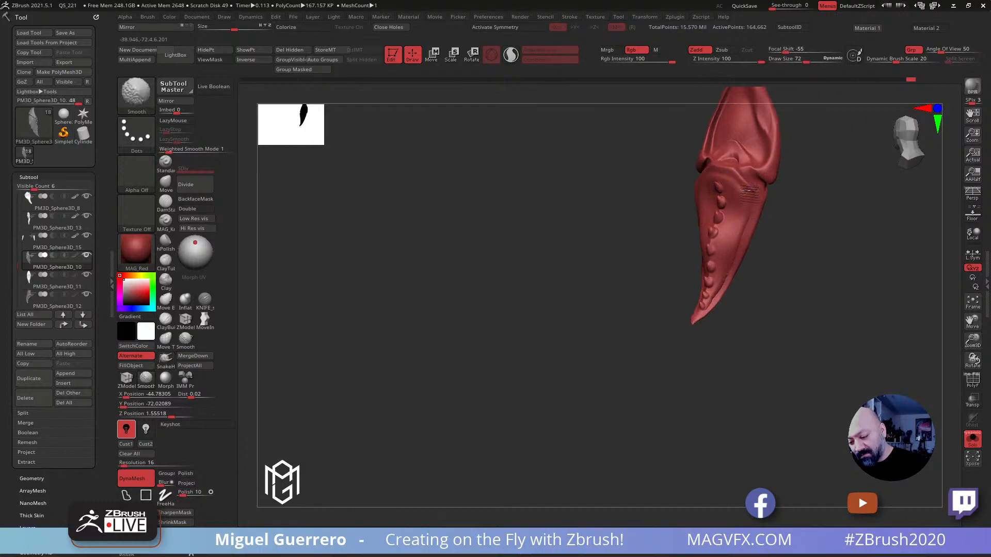
pyautogui.moveTo(663, 298)
pyautogui.mouseDown()
pyautogui.moveTo(531, 294)
pyautogui.moveTo(556, 281)
pyautogui.moveTo(498, 271)
pyautogui.mouseUp()
pyautogui.keyDown('ctrl'); pyautogui.moveTo(498, 271); pyautogui.dragTo(638, 315, button='right'); pyautogui.keyUp('ctrl')
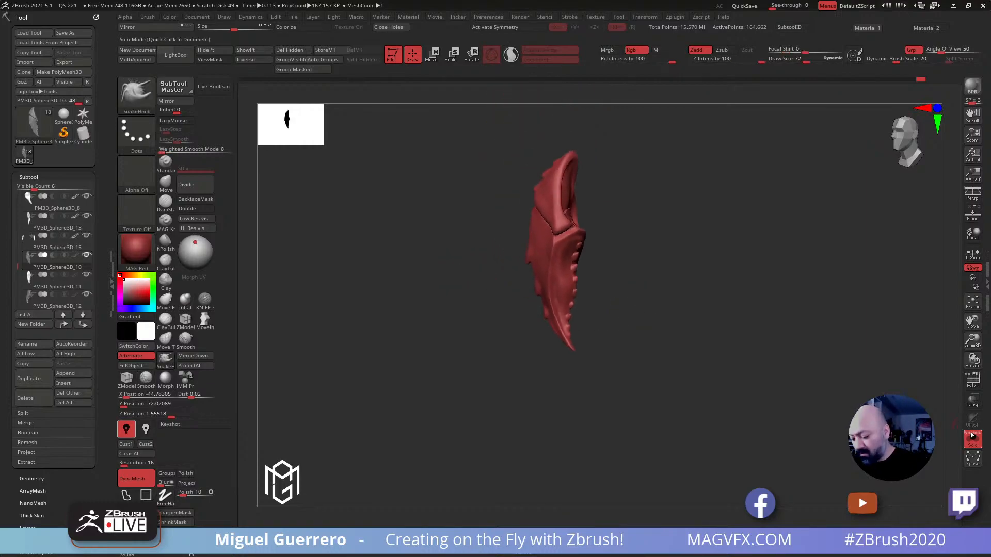
# Display the whole figure again and isolate the large claw PM3D_Sphere3D_11 on the opposite arm
pyautogui.press('s')
pyautogui.keyDown('ctrl'); pyautogui.moveTo(665, 347); pyautogui.dragTo(494, 283, button='right'); pyautogui.keyUp('ctrl')
pyautogui.moveTo(494, 283); pyautogui.dragTo(395, 351)
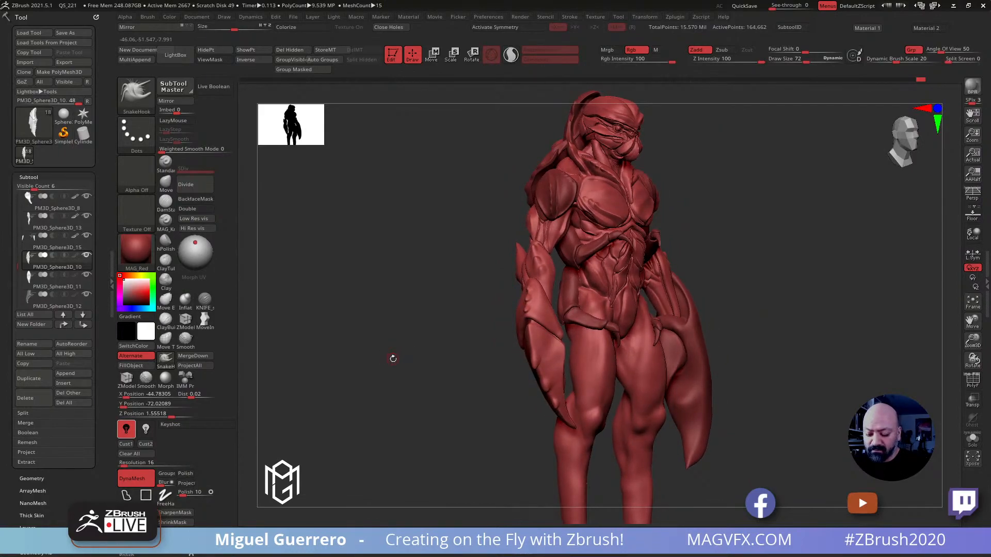
pyautogui.moveTo(393, 360)
pyautogui.mouseDown()
pyautogui.moveTo(448, 365)
pyautogui.moveTo(377, 371)
pyautogui.mouseUp()
pyautogui.keyDown('alt'); pyautogui.moveTo(456, 375); pyautogui.dragTo(400, 309); pyautogui.keyUp('alt')
pyautogui.keyDown('alt'); pyautogui.click(648, 357); pyautogui.keyUp('alt')
pyautogui.click(972, 439)
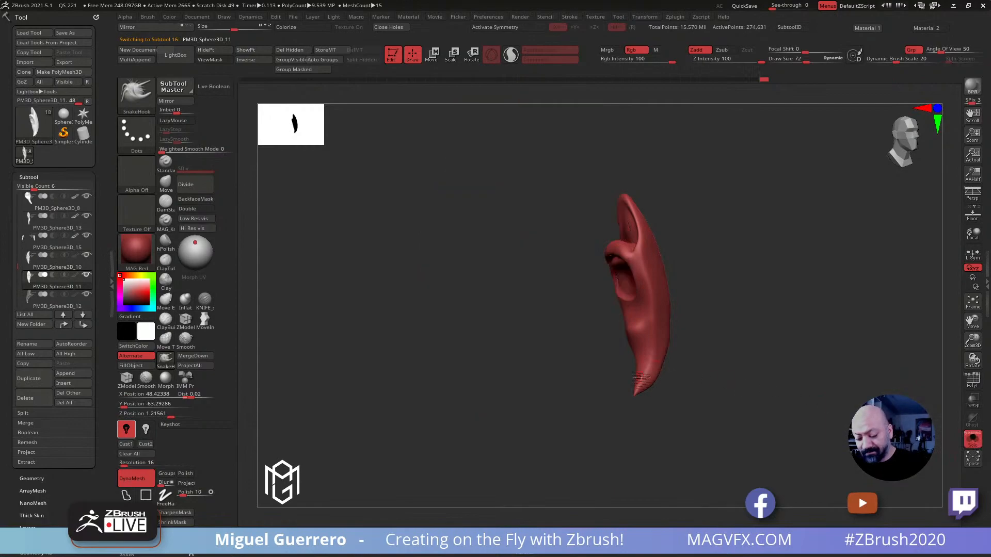
# Carve creases into the large claw's inner surface below the socket with the DamStandard brush, and turn the isolation off
pyautogui.moveTo(559, 322); pyautogui.dragTo(521, 354)
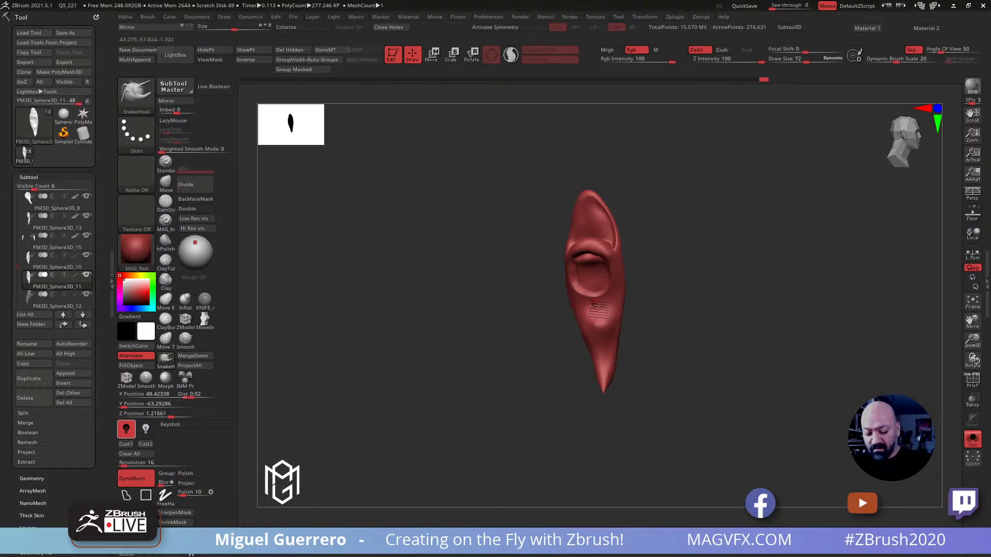
pyautogui.click(171, 201)
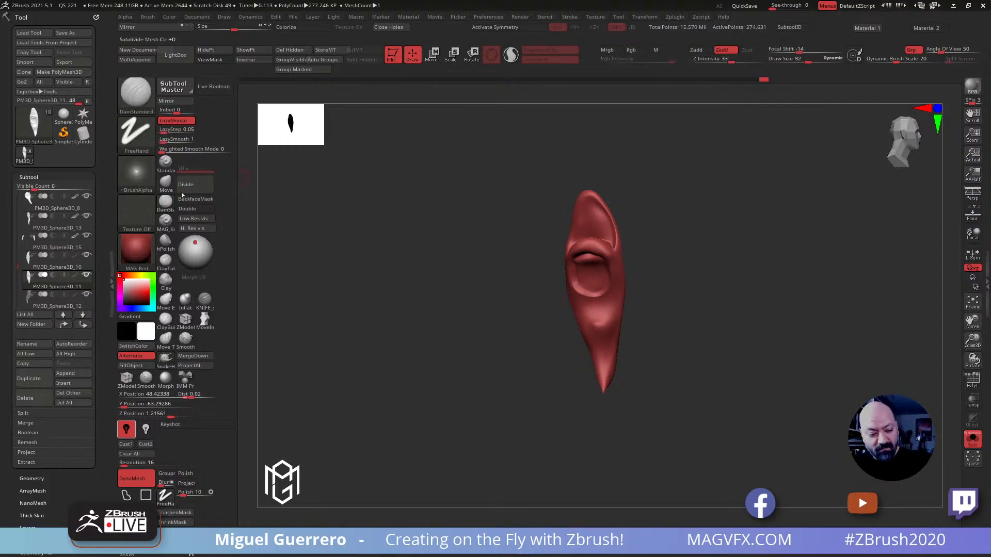
pyautogui.moveTo(600, 299); pyautogui.dragTo(603, 335)
pyautogui.moveTo(548, 268); pyautogui.dragTo(500, 129)
pyautogui.moveTo(550, 321); pyautogui.dragTo(570, 396)
pyautogui.moveTo(481, 342)
pyautogui.mouseDown()
pyautogui.moveTo(546, 325)
pyautogui.moveTo(494, 323)
pyautogui.mouseUp()
pyautogui.moveTo(552, 360); pyautogui.dragTo(567, 394)
pyautogui.moveTo(479, 347); pyautogui.dragTo(455, 353, button='right')
pyautogui.keyDown('ctrl'); pyautogui.moveTo(455, 353); pyautogui.dragTo(506, 351, button='right'); pyautogui.keyUp('ctrl')
pyautogui.moveTo(508, 354)
pyautogui.mouseDown()
pyautogui.moveTo(513, 332)
pyautogui.moveTo(464, 358)
pyautogui.moveTo(513, 347)
pyautogui.mouseUp()
pyautogui.click(972, 439)
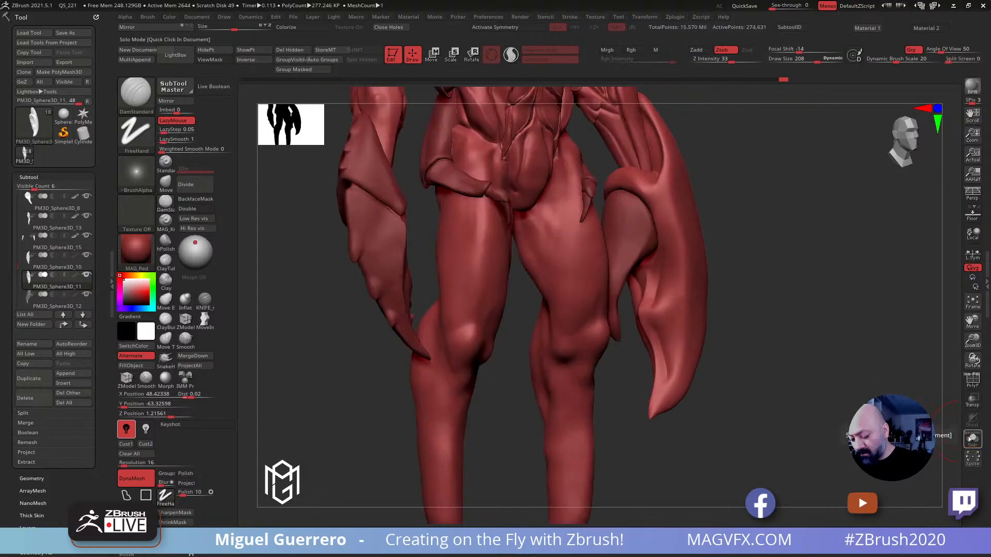
# Reshape and extend the pointed tip of the large claw with the Move brush
pyautogui.moveTo(679, 393); pyautogui.dragTo(649, 354)
pyautogui.press('[')
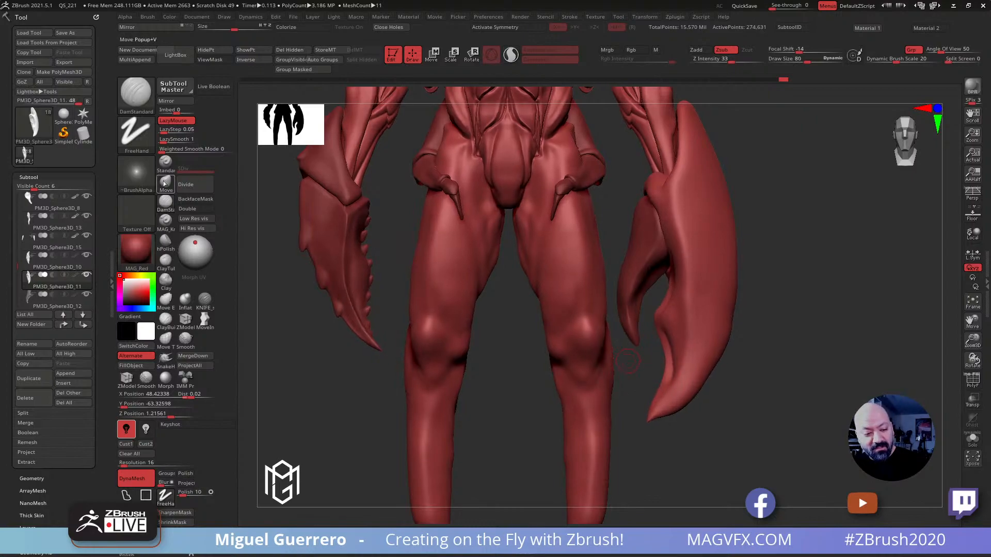
pyautogui.press('b')
pyautogui.press('m')
pyautogui.press('v')
pyautogui.moveTo(336, 407); pyautogui.dragTo(334, 414)
pyautogui.press(']')
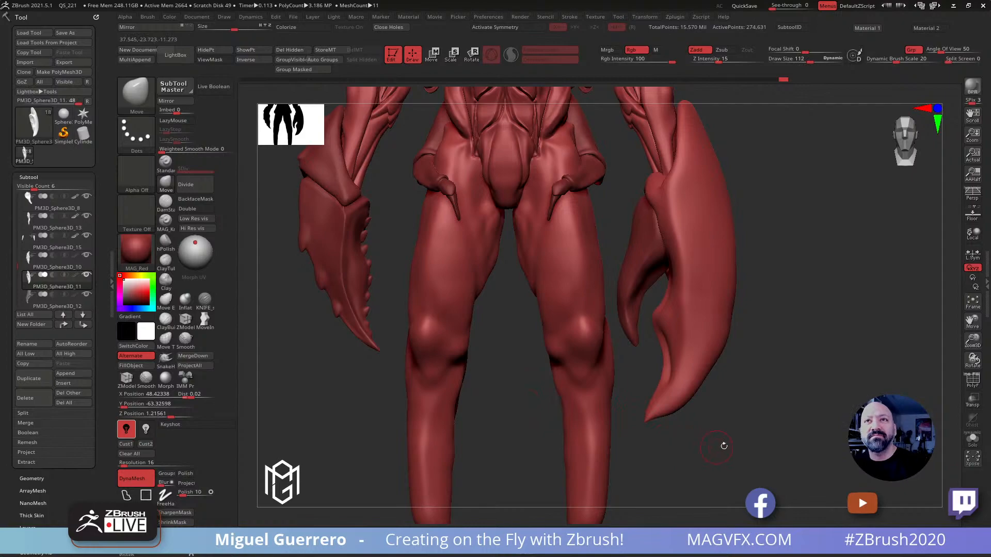
pyautogui.moveTo(724, 450); pyautogui.dragTo(630, 430)
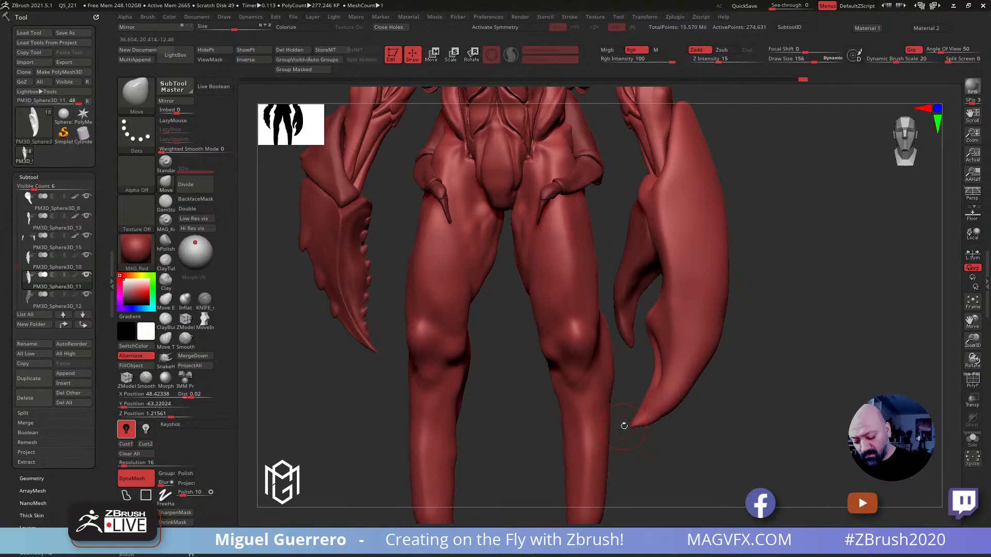
pyautogui.moveTo(640, 413)
pyautogui.mouseDown()
pyautogui.moveTo(648, 400)
pyautogui.moveTo(639, 422)
pyautogui.moveTo(651, 423)
pyautogui.mouseUp()
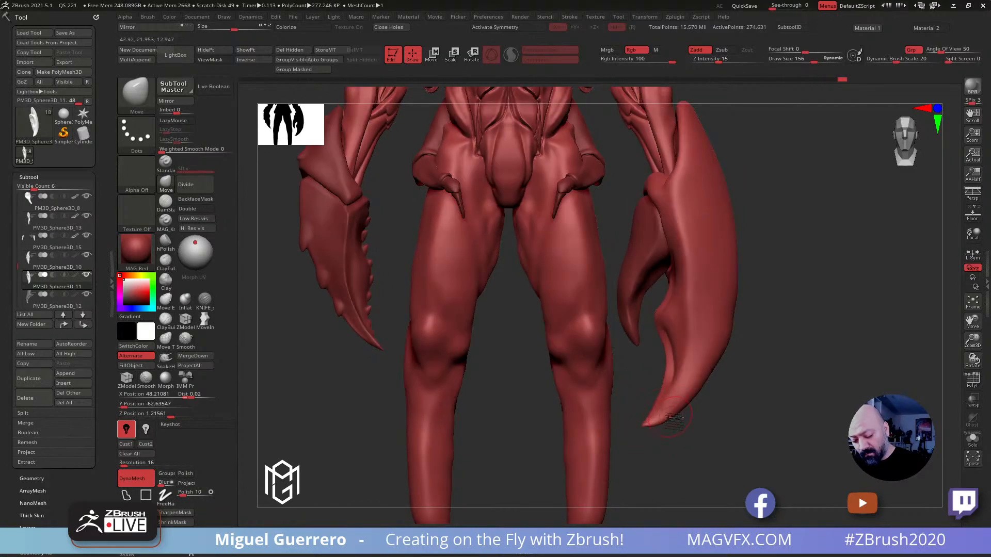
pyautogui.moveTo(614, 376); pyautogui.dragTo(638, 371)
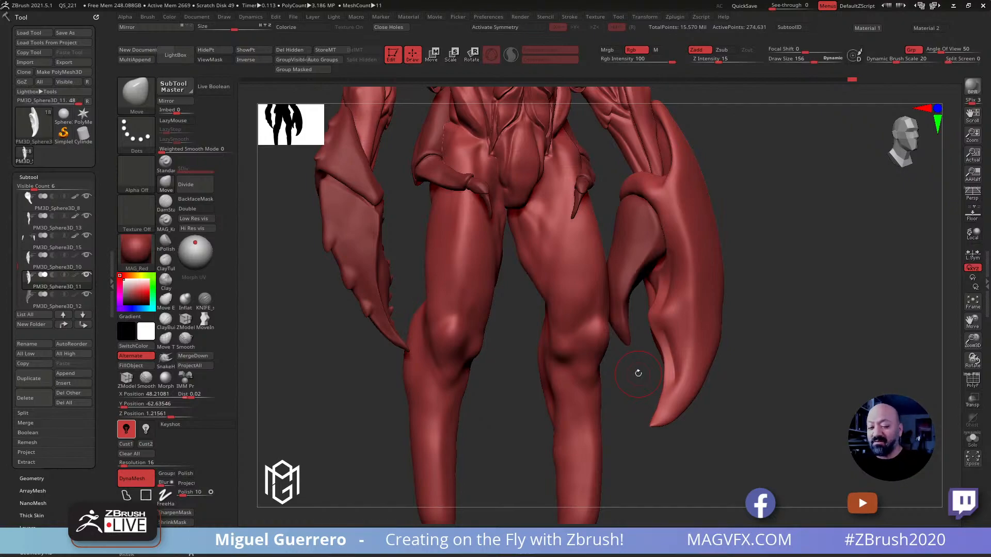
# Save the current sculpt to disk
pyautogui.keyDown('alt'); pyautogui.moveTo(347, 316); pyautogui.dragTo(256, 195, button='right'); pyautogui.keyUp('alt')
pyautogui.click(62, 32)
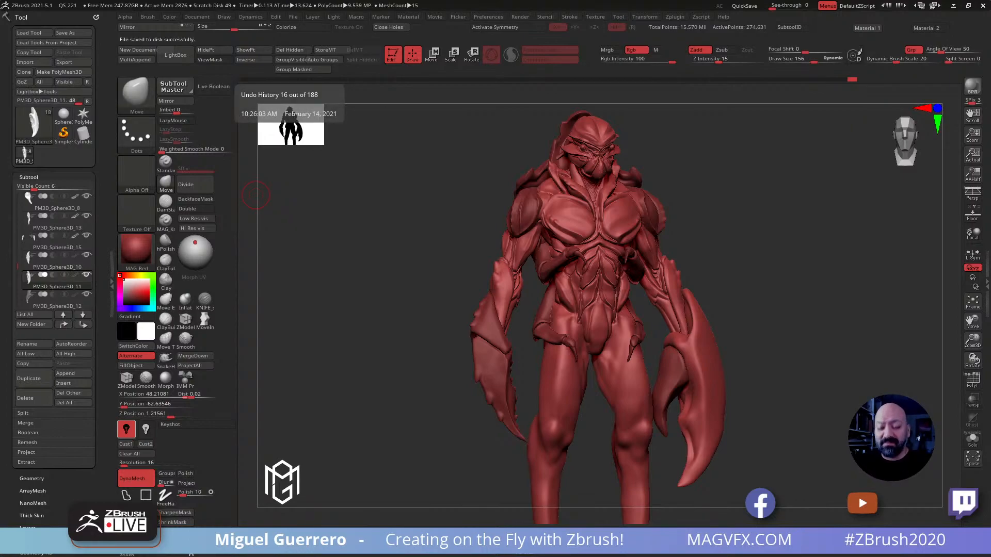
pyautogui.moveTo(256, 195)
pyautogui.mouseDown()
pyautogui.moveTo(351, 279)
pyautogui.moveTo(416, 270)
pyautogui.mouseUp()
# Adjust the large claw's silhouette in front and side view with the Move brush at a draw size of about 602
pyautogui.moveTo(699, 429)
pyautogui.mouseDown()
pyautogui.moveTo(748, 435)
pyautogui.moveTo(750, 452)
pyautogui.moveTo(737, 446)
pyautogui.mouseUp()
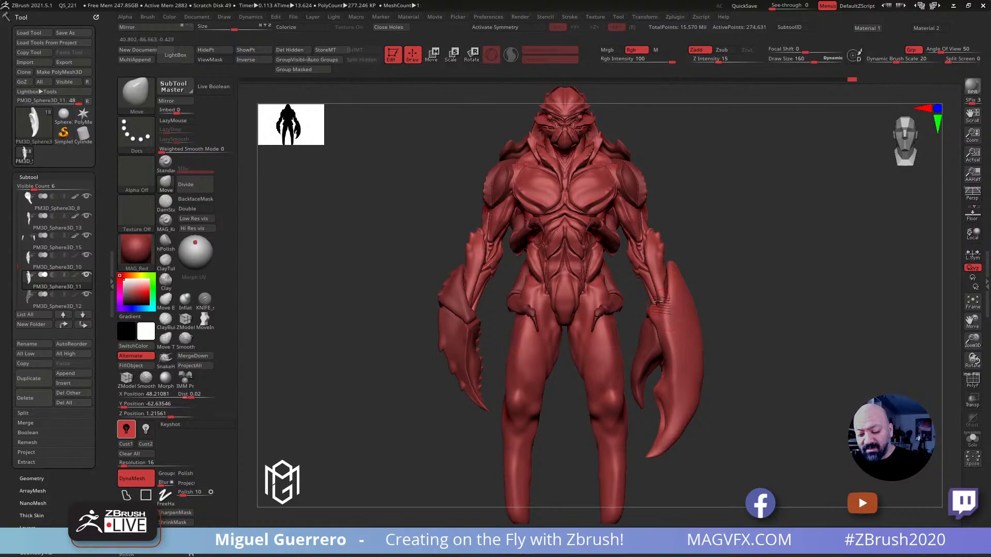
pyautogui.click(166, 185)
pyautogui.press(']')
pyautogui.press(']')
pyautogui.press('space')
pyautogui.moveTo(660, 280); pyautogui.dragTo(671, 280)
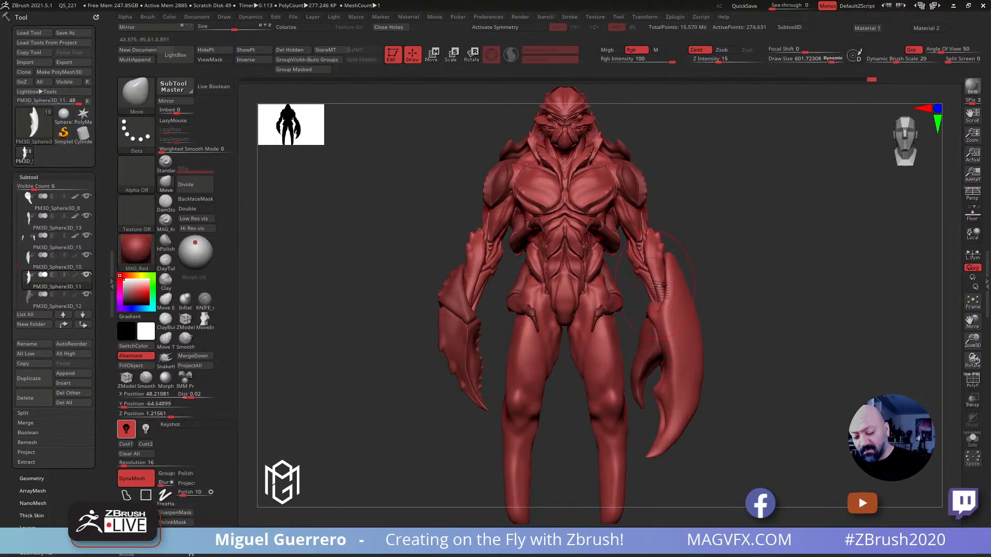
pyautogui.moveTo(703, 303)
pyautogui.mouseDown()
pyautogui.moveTo(729, 304)
pyautogui.moveTo(483, 294)
pyautogui.moveTo(490, 313)
pyautogui.moveTo(612, 307)
pyautogui.mouseUp()
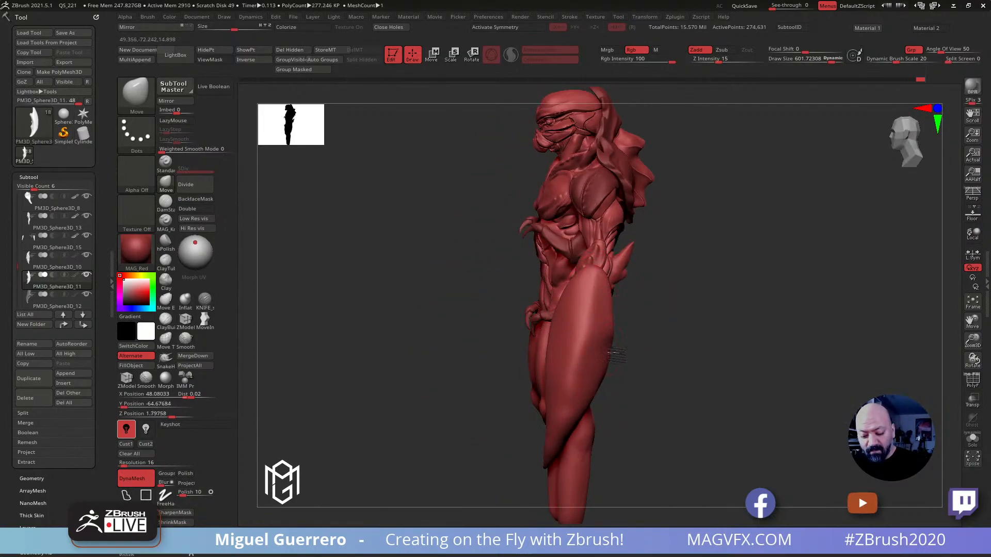
pyautogui.moveTo(480, 323); pyautogui.dragTo(554, 335)
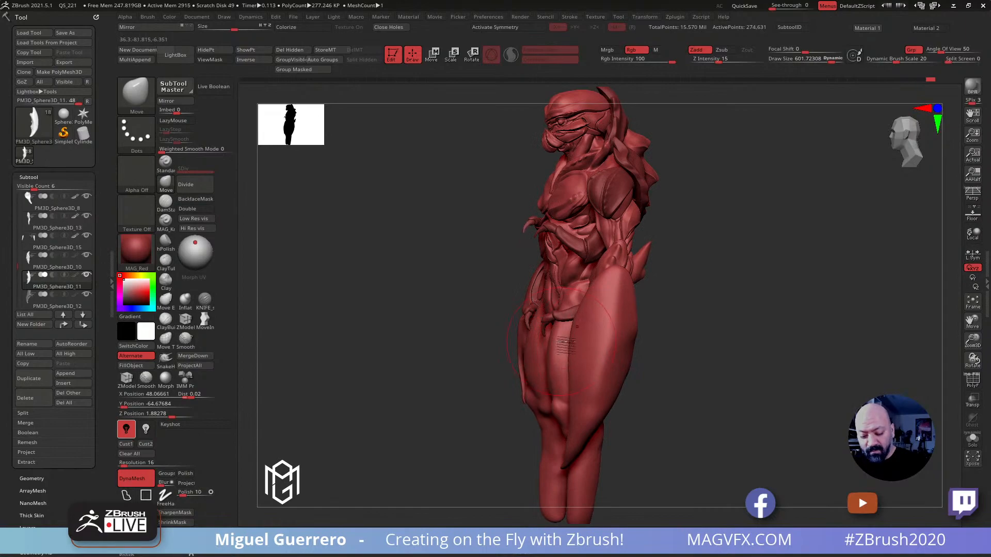
pyautogui.moveTo(421, 311)
pyautogui.mouseDown()
pyautogui.moveTo(497, 320)
pyautogui.moveTo(374, 261)
pyautogui.moveTo(588, 340)
pyautogui.mouseUp()
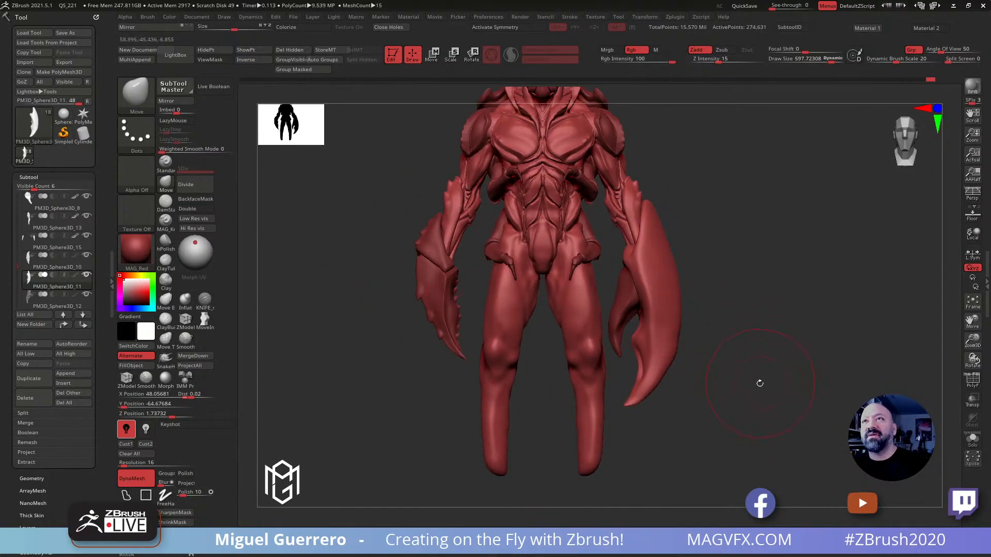
# Mask a lengthwise stripe down the large claw's outer surface from wrist to tip and invert the mask
pyautogui.moveTo(756, 388); pyautogui.dragTo(652, 334)
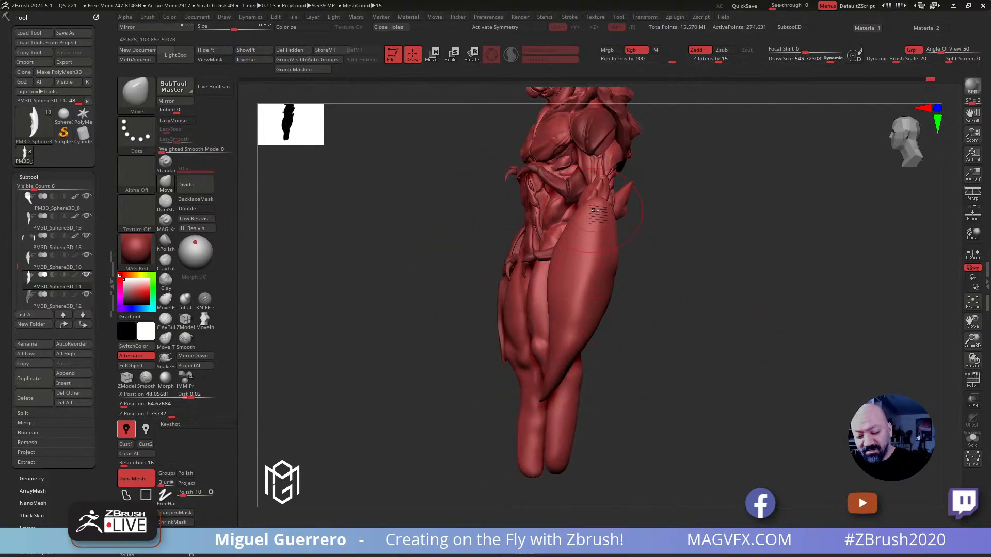
pyautogui.press('[')
pyautogui.press('[')
pyautogui.press('[')
pyautogui.moveTo(447, 198); pyautogui.dragTo(482, 206)
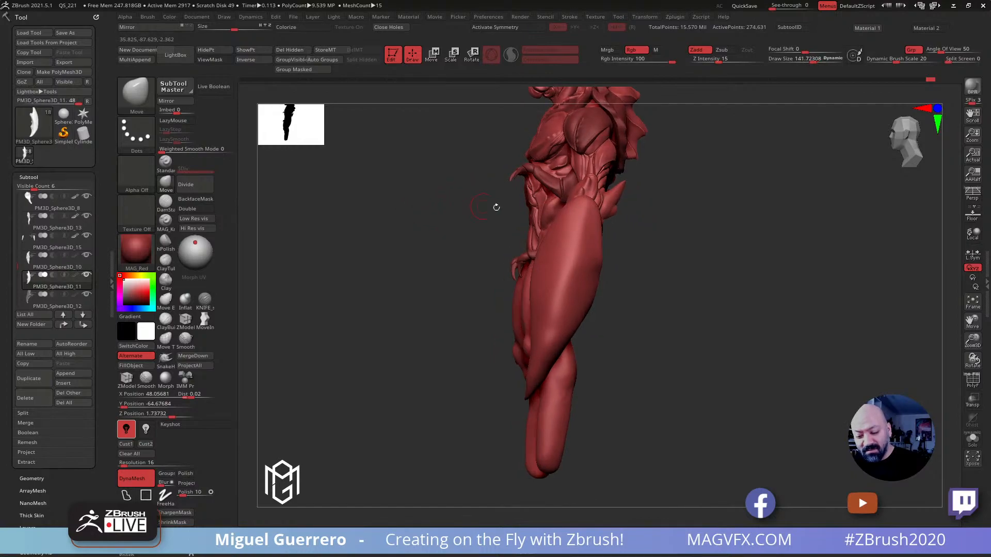
pyautogui.moveTo(584, 203)
pyautogui.keyDown('ctrl'); pyautogui.mouseDown()
pyautogui.moveTo(578, 266)
pyautogui.moveTo(525, 399)
pyautogui.mouseUp(); pyautogui.keyUp('ctrl')
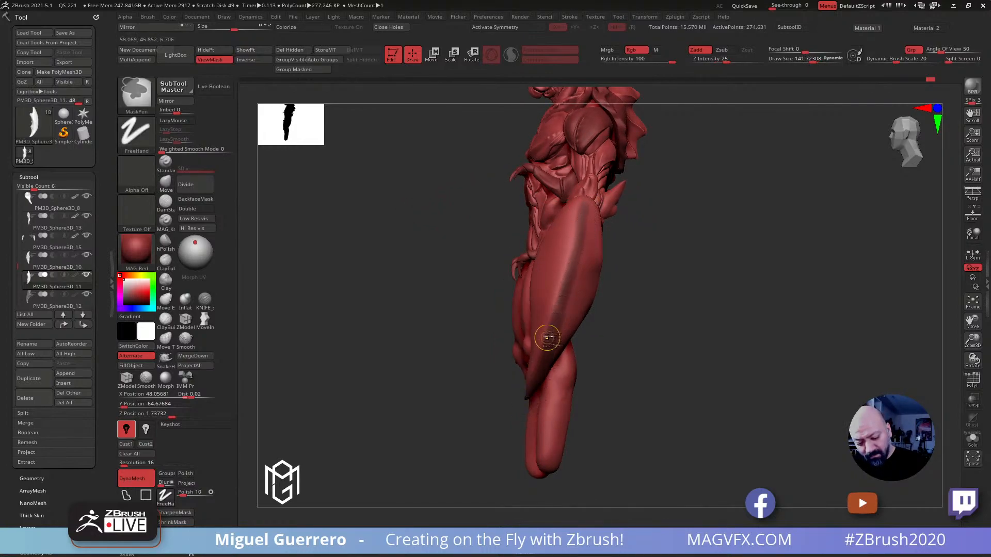
pyautogui.keyDown('ctrl'); pyautogui.moveTo(580, 238); pyautogui.dragTo(539, 362); pyautogui.keyUp('ctrl')
pyautogui.moveTo(435, 361)
pyautogui.mouseDown()
pyautogui.moveTo(457, 262)
pyautogui.moveTo(418, 339)
pyautogui.moveTo(426, 356)
pyautogui.mouseUp()
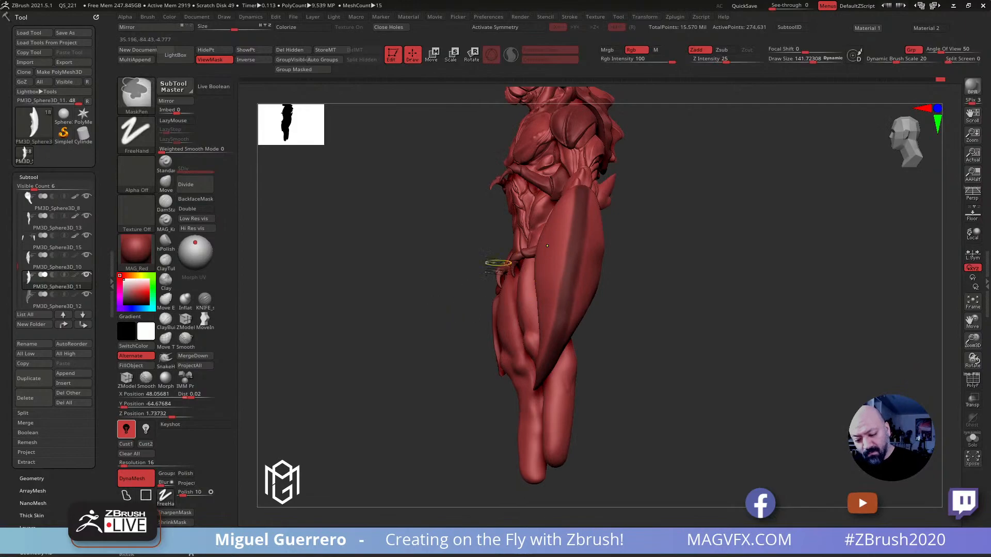
pyautogui.keyDown('ctrl'); pyautogui.click(417, 265); pyautogui.keyUp('ctrl')
pyautogui.moveTo(363, 266); pyautogui.dragTo(361, 270)
# Inflate the unmasked stripe into a raised ridge along the large claw with the Inflat brush, and clear the mask
pyautogui.click(186, 300)
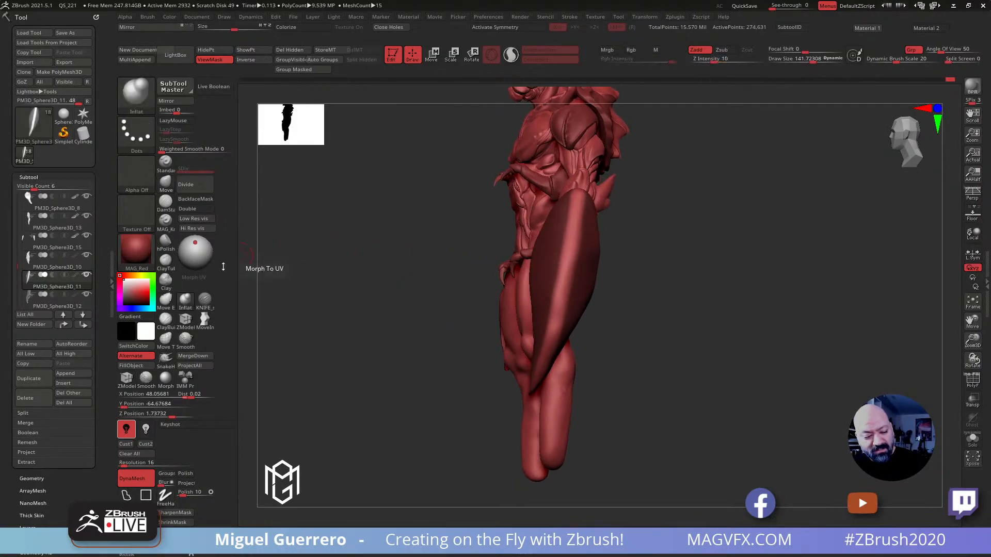
pyautogui.moveTo(576, 203)
pyautogui.mouseDown()
pyautogui.moveTo(582, 192)
pyautogui.moveTo(554, 328)
pyautogui.mouseUp()
pyautogui.moveTo(609, 405); pyautogui.dragTo(613, 328)
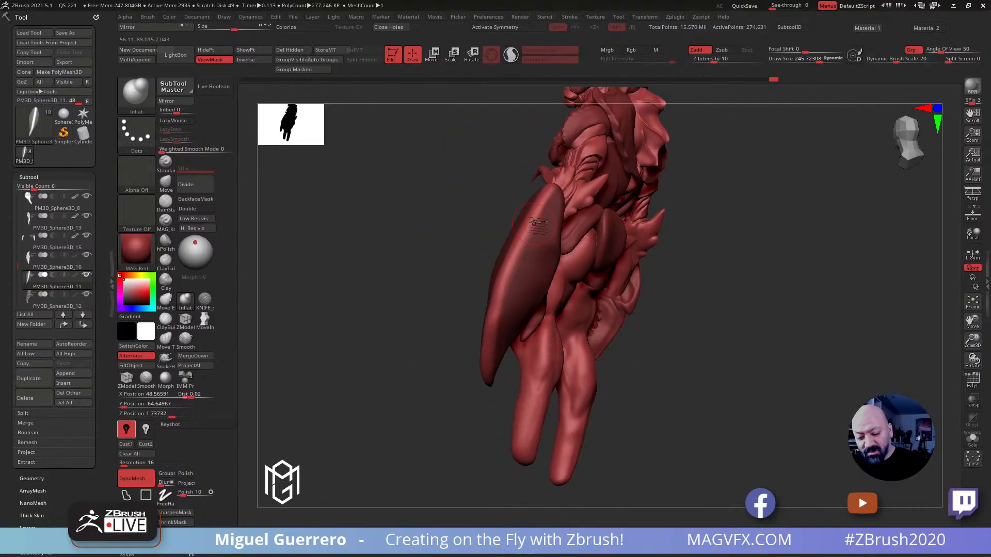
pyautogui.moveTo(556, 184)
pyautogui.mouseDown()
pyautogui.moveTo(505, 286)
pyautogui.moveTo(479, 395)
pyautogui.mouseUp()
pyautogui.moveTo(431, 358); pyautogui.dragTo(537, 361)
pyautogui.moveTo(566, 391)
pyautogui.keyDown('shift'); pyautogui.mouseDown()
pyautogui.moveTo(599, 213)
pyautogui.moveTo(614, 194)
pyautogui.mouseUp(); pyautogui.keyUp('shift')
pyautogui.moveTo(351, 207)
pyautogui.keyDown('ctrl'); pyautogui.mouseDown()
pyautogui.moveTo(376, 232)
pyautogui.moveTo(407, 232)
pyautogui.moveTo(412, 223)
pyautogui.mouseUp(); pyautogui.keyUp('ctrl')
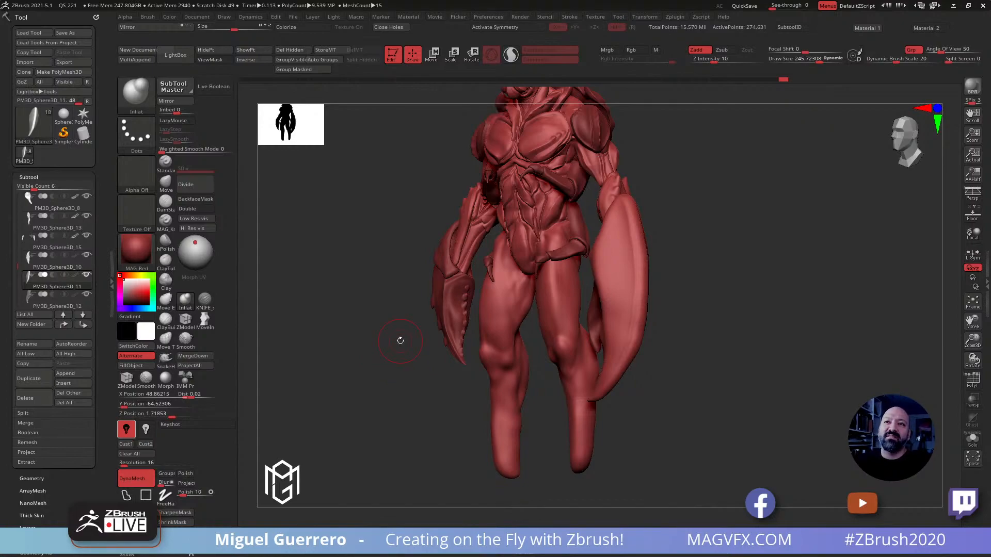
# Carve a crease along the large claw's raised outer ridge with the DamStandard brush at a draw size of about 354
pyautogui.moveTo(343, 287); pyautogui.dragTo(330, 291)
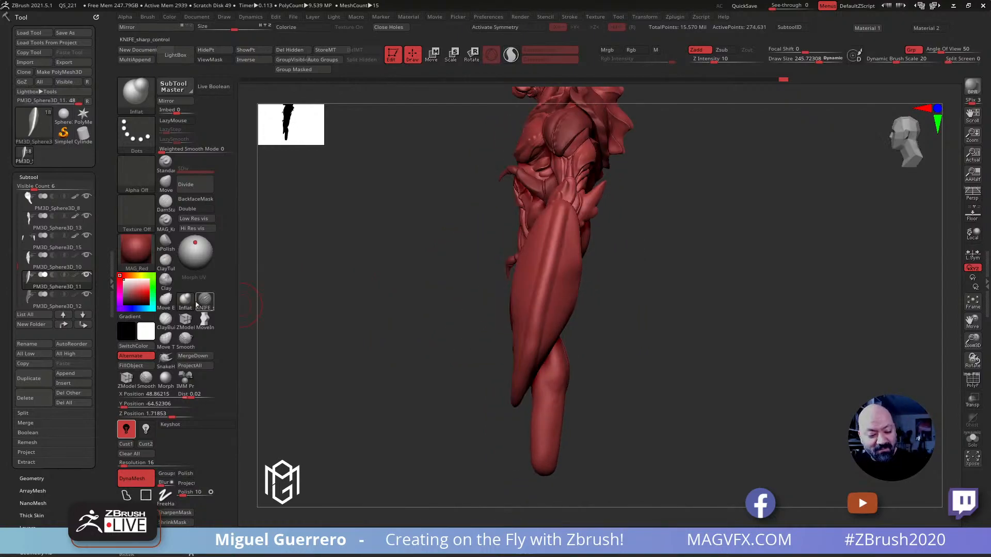
pyautogui.click(165, 201)
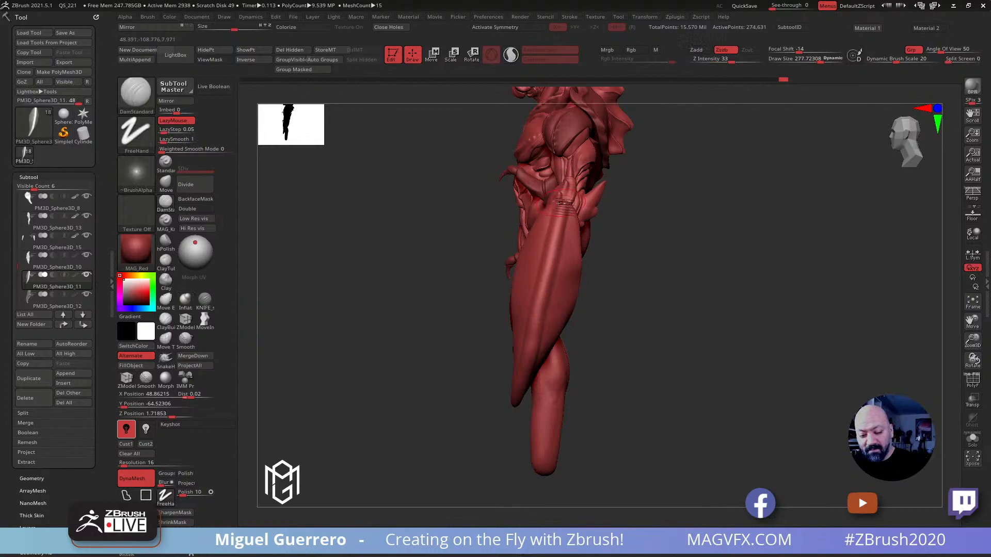
pyautogui.press(']')
pyautogui.moveTo(564, 204); pyautogui.dragTo(535, 349)
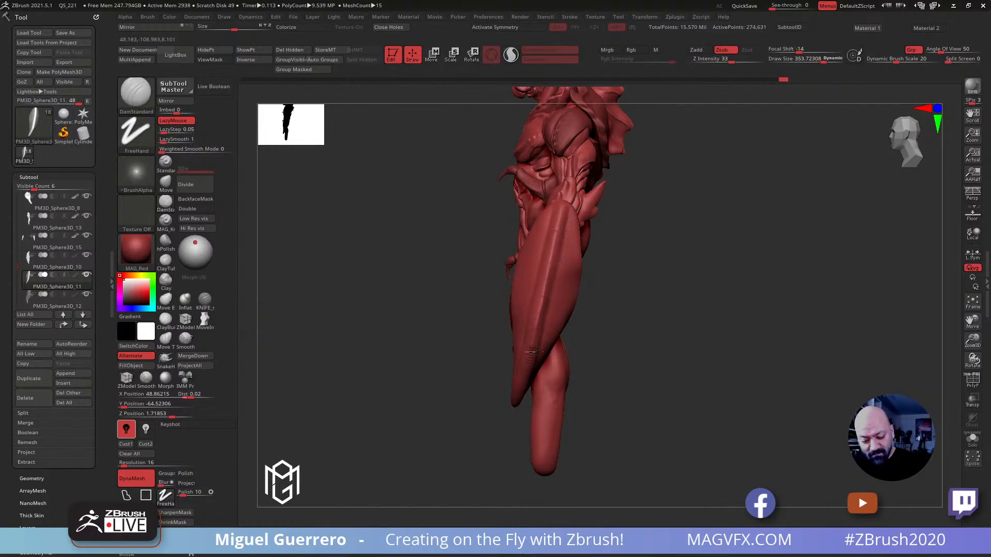
pyautogui.moveTo(507, 411); pyautogui.dragTo(581, 362)
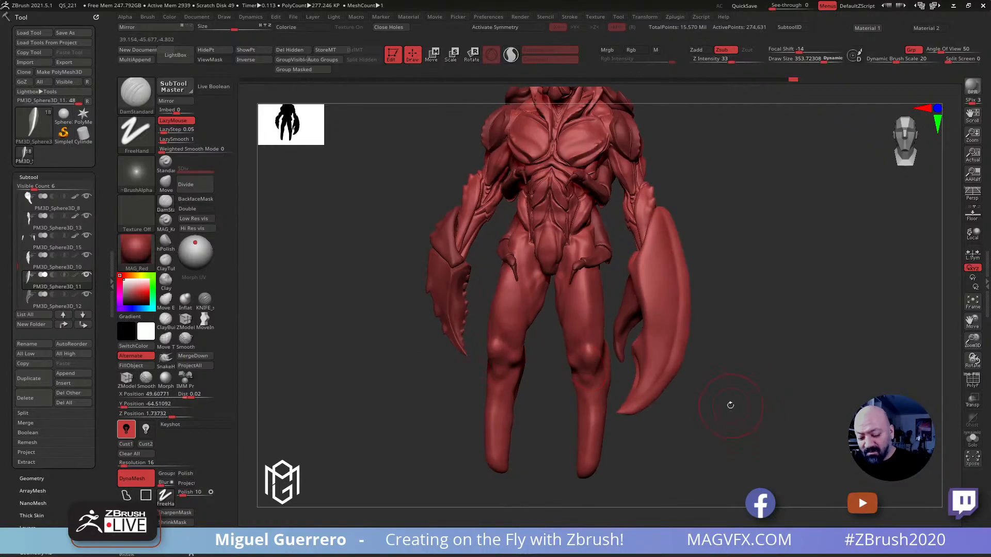
# Mask a lengthwise stripe on the large claw's front surface with the MaskPen brush at a draw size of about 186 and invert the mask
pyautogui.moveTo(730, 405); pyautogui.dragTo(670, 395)
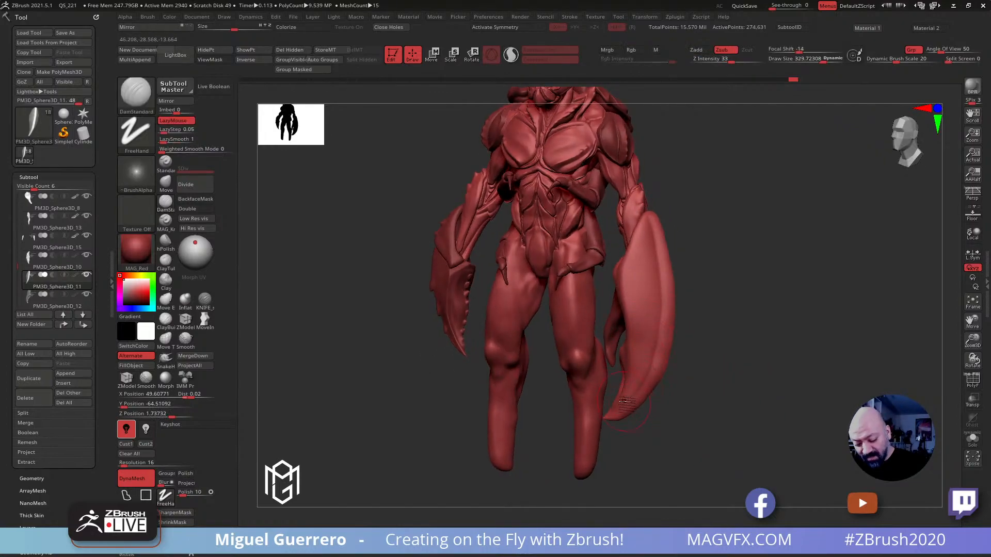
pyautogui.press('ctrl')
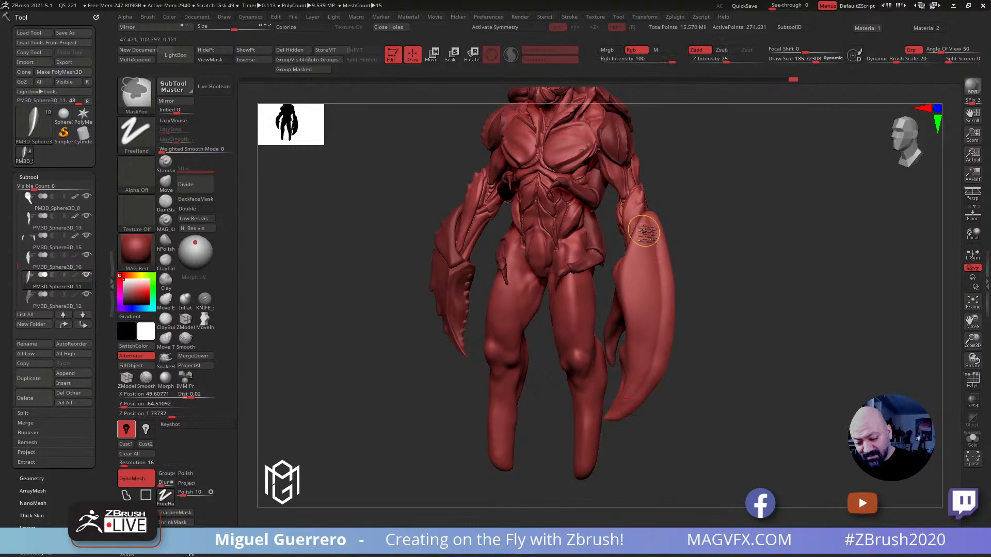
pyautogui.moveTo(643, 247)
pyautogui.keyDown('ctrl'); pyautogui.mouseDown()
pyautogui.moveTo(633, 377)
pyautogui.moveTo(621, 397)
pyautogui.moveTo(645, 356)
pyautogui.moveTo(640, 234)
pyautogui.moveTo(641, 251)
pyautogui.mouseUp(); pyautogui.keyUp('ctrl')
pyautogui.moveTo(721, 376)
pyautogui.mouseDown()
pyautogui.moveTo(696, 367)
pyautogui.moveTo(717, 366)
pyautogui.mouseUp()
pyautogui.press('ctrl')
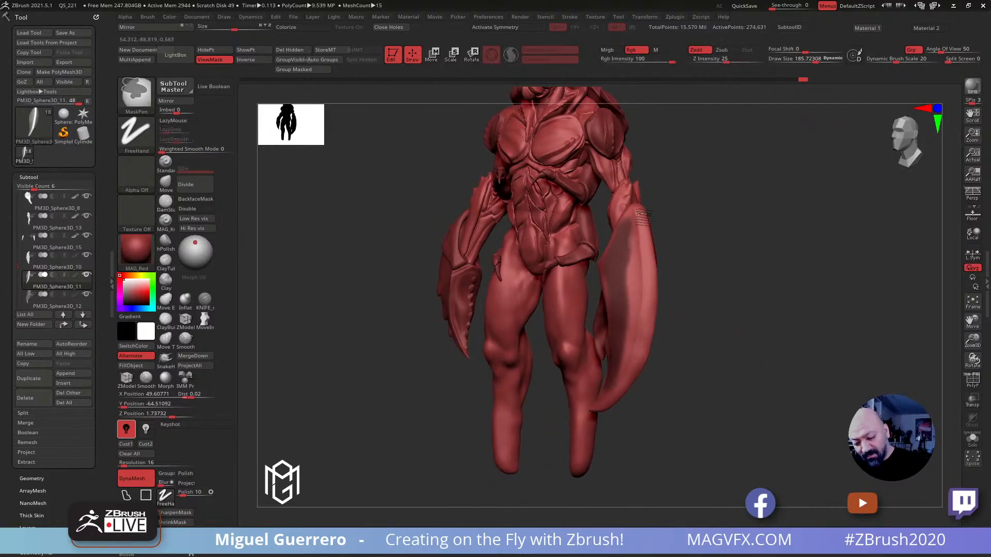
pyautogui.keyDown('ctrl'); pyautogui.click(634, 343); pyautogui.keyUp('ctrl')
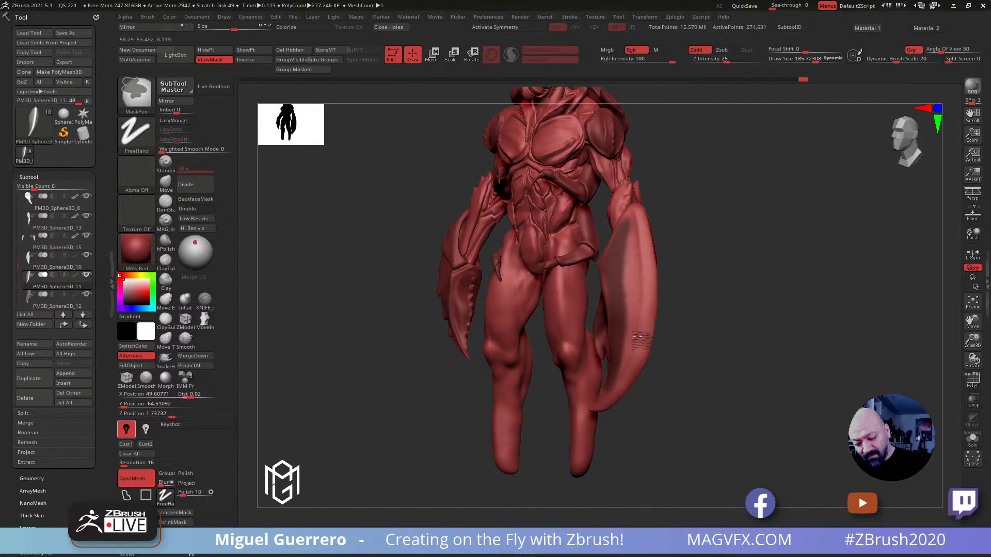
pyautogui.moveTo(681, 350); pyautogui.dragTo(660, 356)
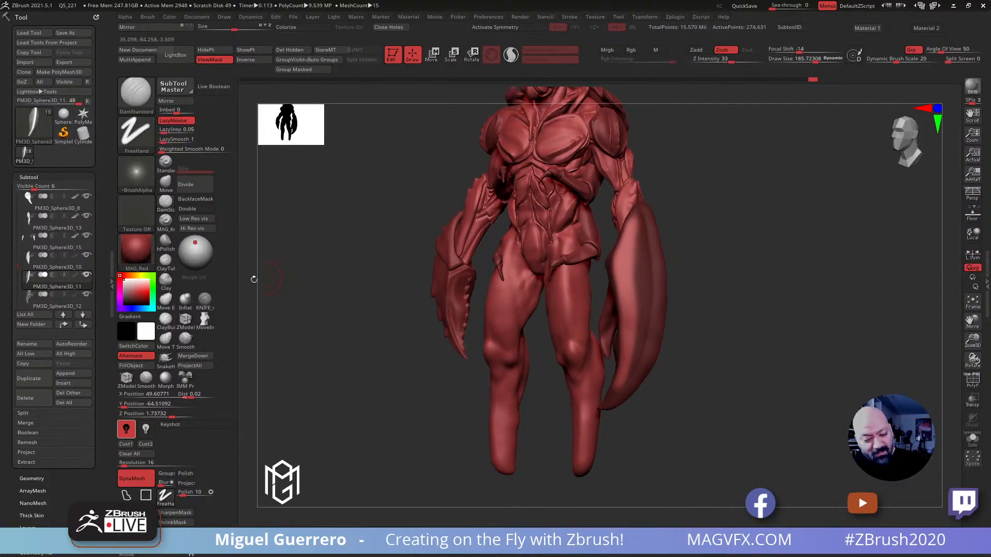
# Inflate the large claw's unmasked stripe with the Inflat brush at a draw size of about 202, and clear the mask
pyautogui.click(185, 299)
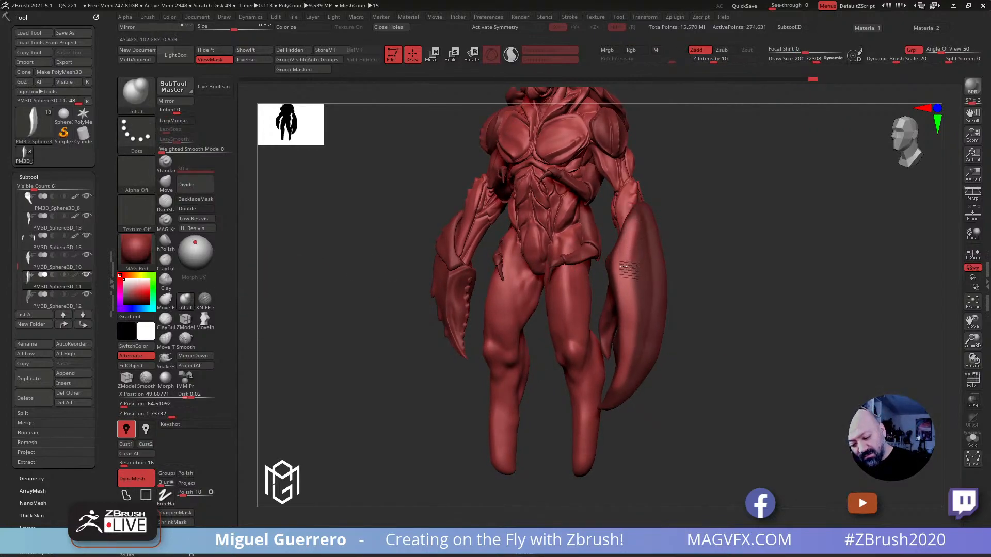
pyautogui.moveTo(703, 398)
pyautogui.mouseDown()
pyautogui.moveTo(640, 365)
pyautogui.moveTo(356, 271)
pyautogui.moveTo(419, 235)
pyautogui.mouseUp()
pyautogui.moveTo(541, 202)
pyautogui.keyDown('ctrl'); pyautogui.mouseDown()
pyautogui.moveTo(533, 260)
pyautogui.moveTo(473, 364)
pyautogui.mouseUp(); pyautogui.keyUp('ctrl')
pyautogui.keyDown('ctrl'); pyautogui.click(423, 253); pyautogui.keyUp('ctrl')
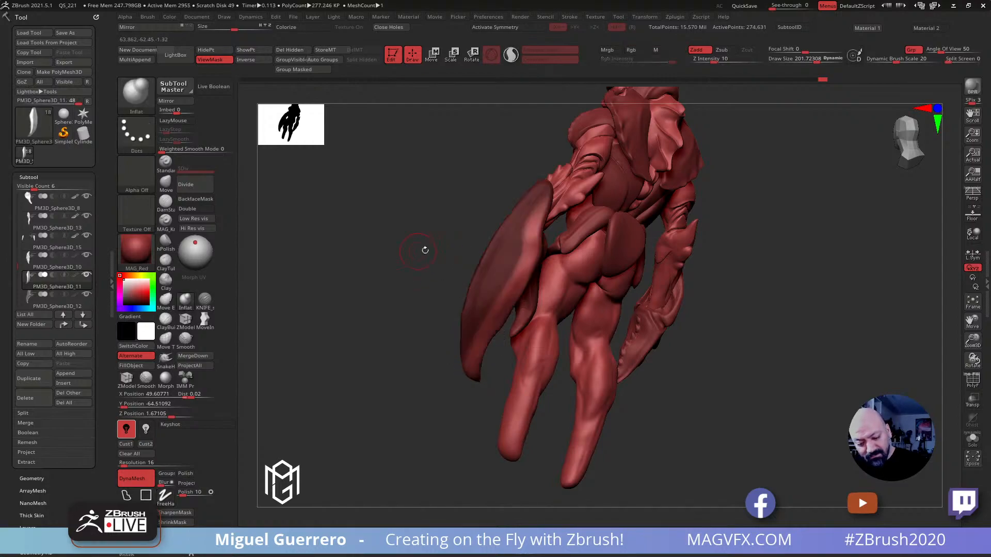
pyautogui.moveTo(543, 206); pyautogui.dragTo(502, 312)
pyautogui.moveTo(415, 305)
pyautogui.keyDown('ctrl'); pyautogui.mouseDown()
pyautogui.moveTo(384, 288)
pyautogui.moveTo(429, 304)
pyautogui.moveTo(323, 268)
pyautogui.mouseUp(); pyautogui.keyUp('ctrl')
# Try to carve a lengthwise groove down the large claw with the KNIFE brush at Z Intensity 25, and undo it
pyautogui.click(205, 299)
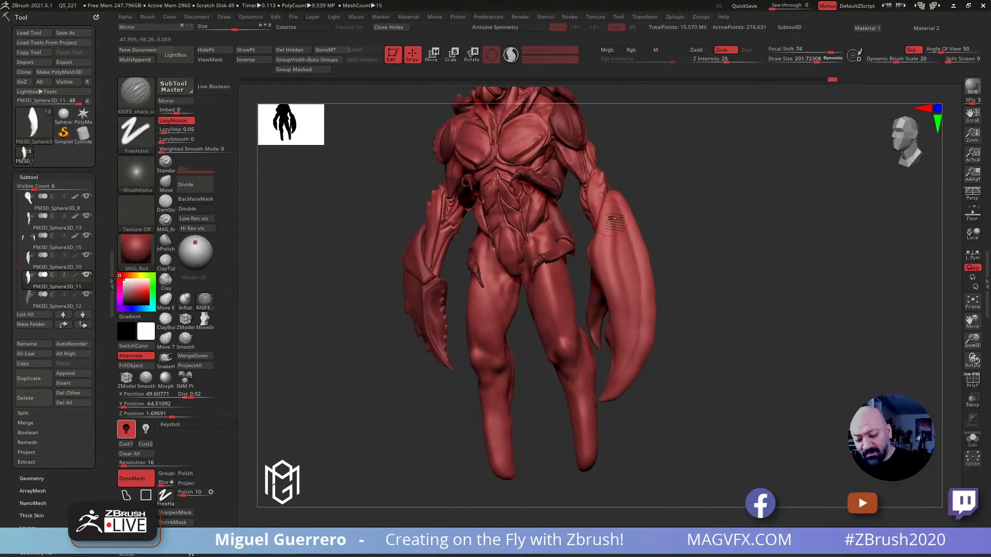
pyautogui.moveTo(614, 201); pyautogui.dragTo(626, 372)
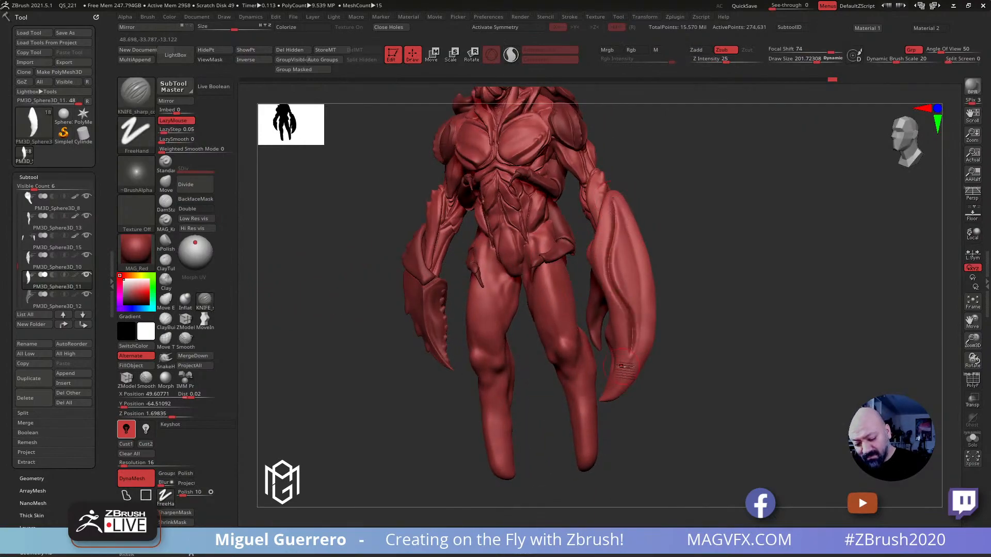
pyautogui.hotkey('ctrl', 'z')
pyautogui.hotkey('ctrl', 'z')
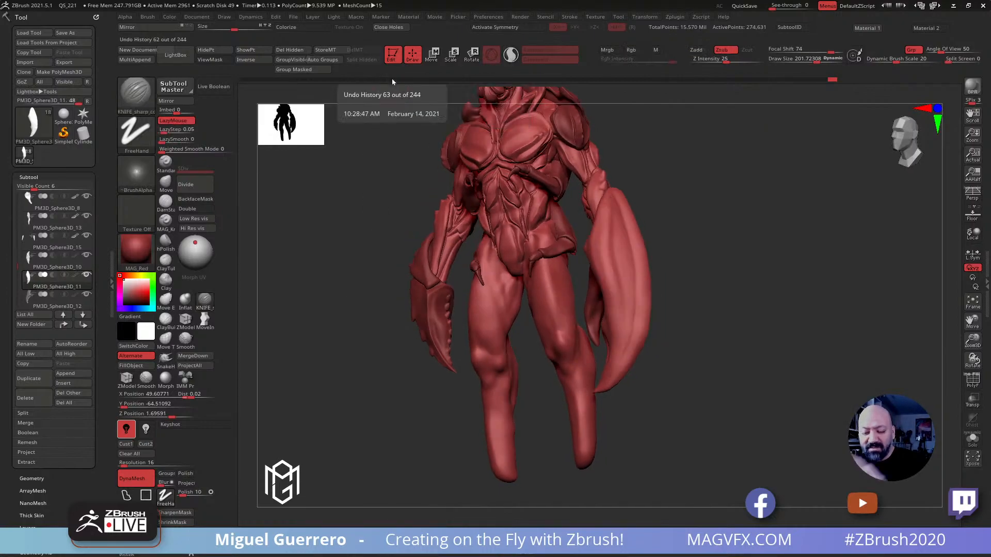
# Set the KNIFE brush's Z Intensity to 9 and save the tool to disk
pyautogui.click(711, 59)
pyautogui.moveTo(380, 257); pyautogui.dragTo(405, 273)
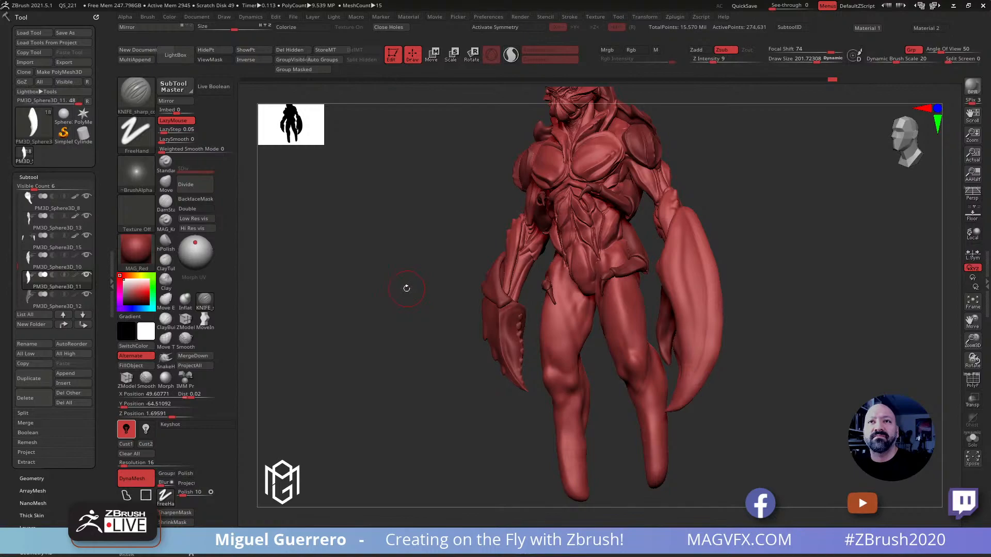
pyautogui.moveTo(404, 288); pyautogui.dragTo(402, 290)
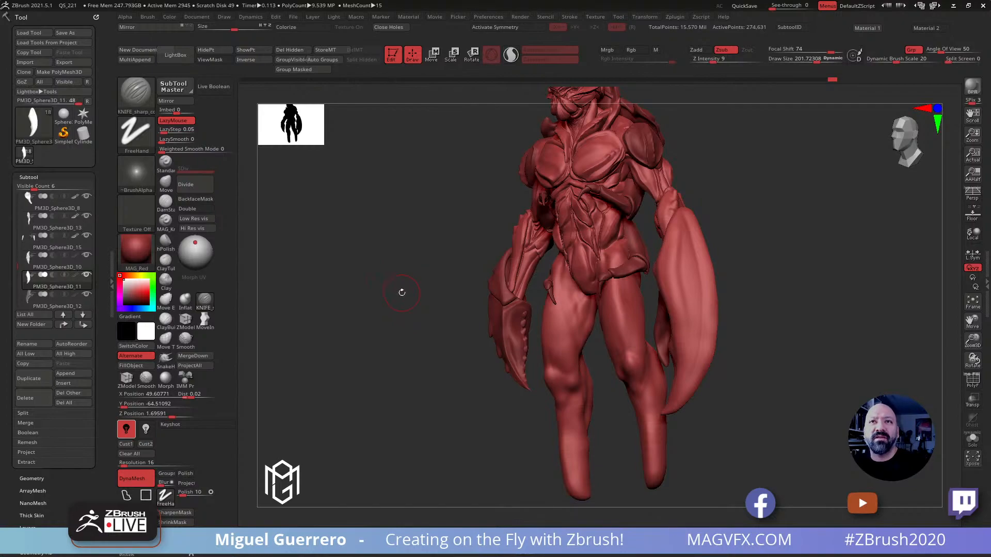
pyautogui.keyDown('shift'); pyautogui.moveTo(395, 272); pyautogui.dragTo(386, 263); pyautogui.keyUp('shift')
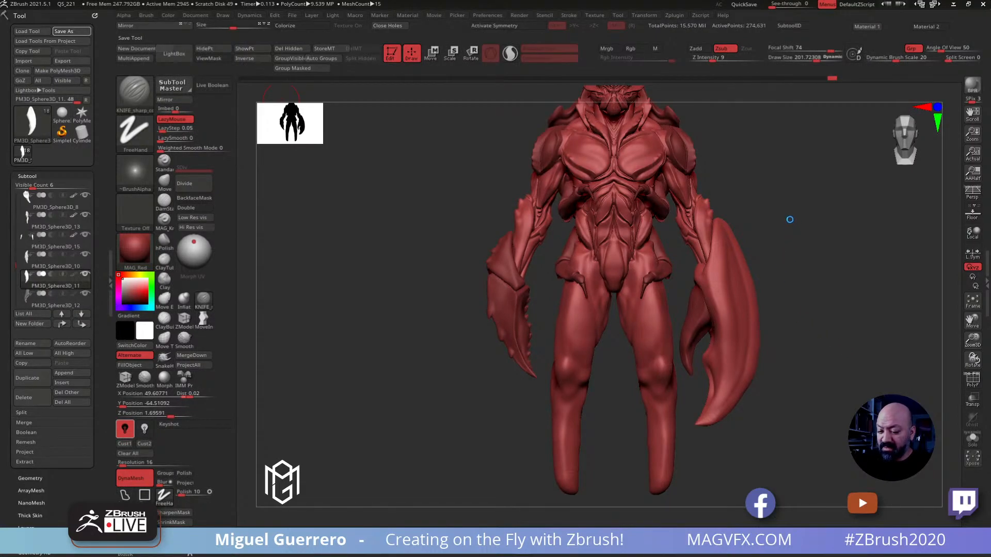
pyautogui.moveTo(779, 224); pyautogui.dragTo(741, 224)
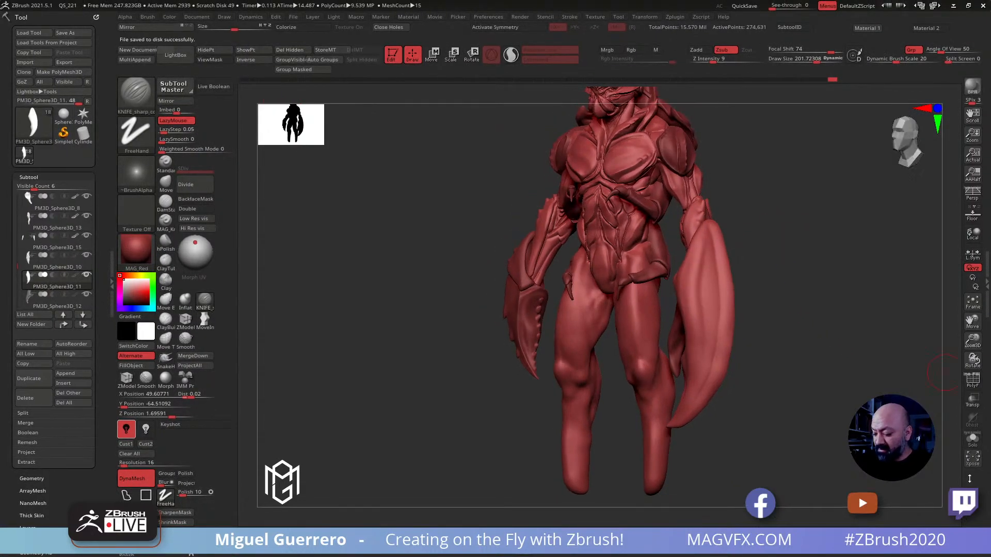
# Isolate the large claw, frame it in the view and check its polygon wireframe
pyautogui.click(972, 440)
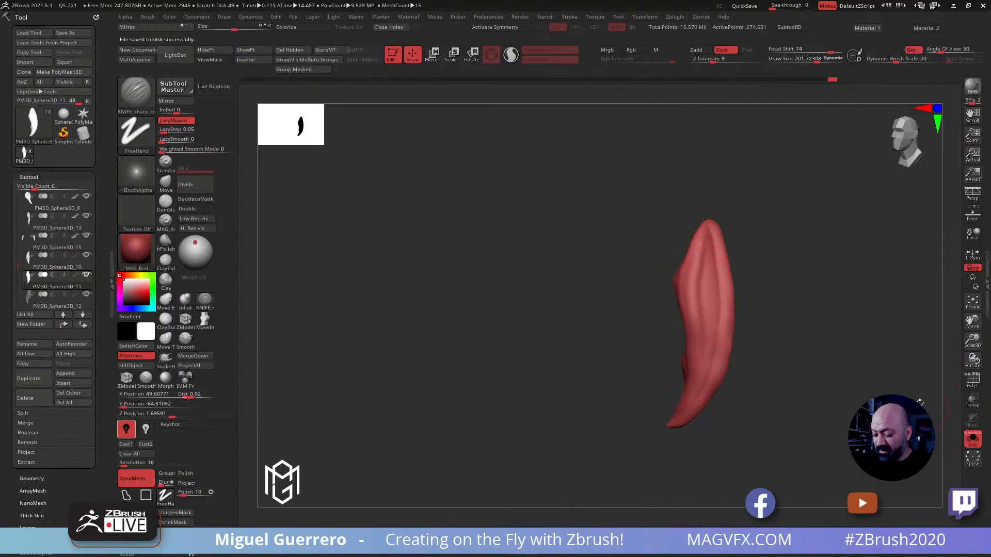
pyautogui.click(972, 380)
pyautogui.moveTo(797, 347); pyautogui.dragTo(833, 343)
pyautogui.press('f')
pyautogui.click(972, 381)
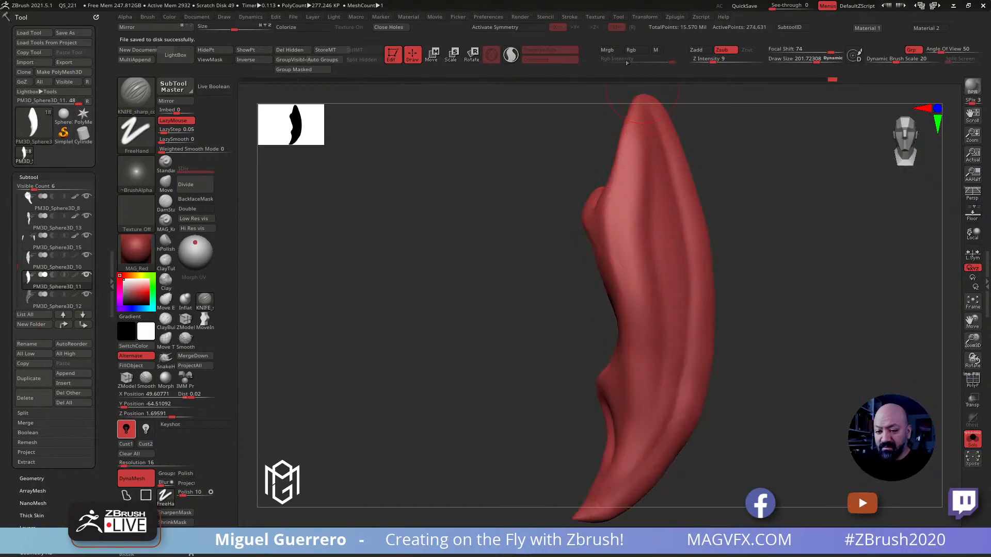
# Unwrap the isolated dense claw with UV Master, using the Symmetry option
pyautogui.click(700, 17)
pyautogui.click(676, 17)
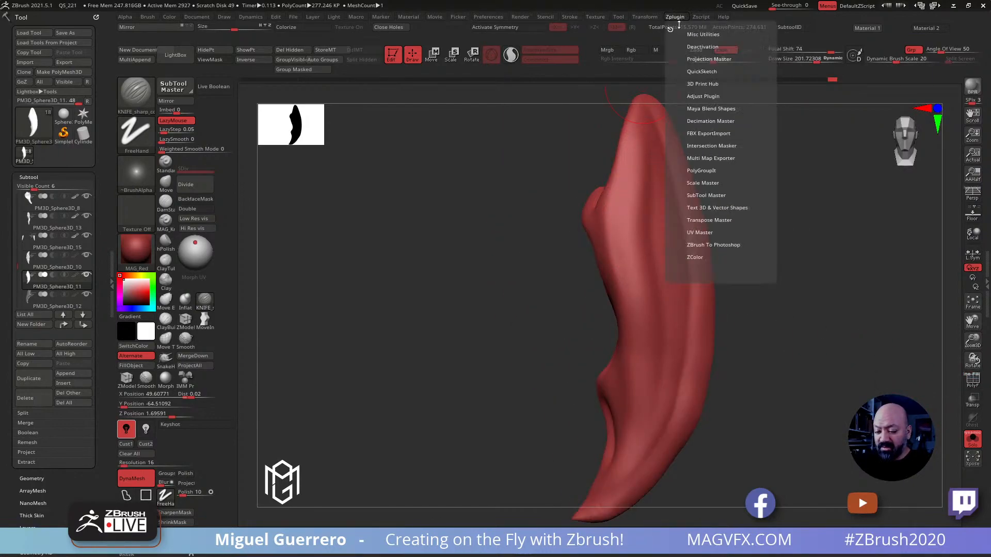
pyautogui.click(700, 232)
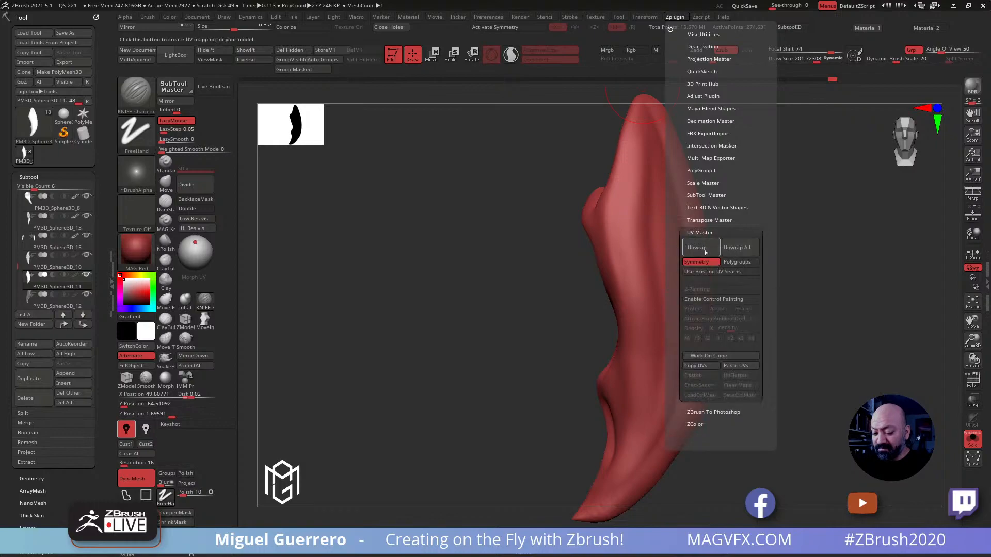
pyautogui.click(705, 251)
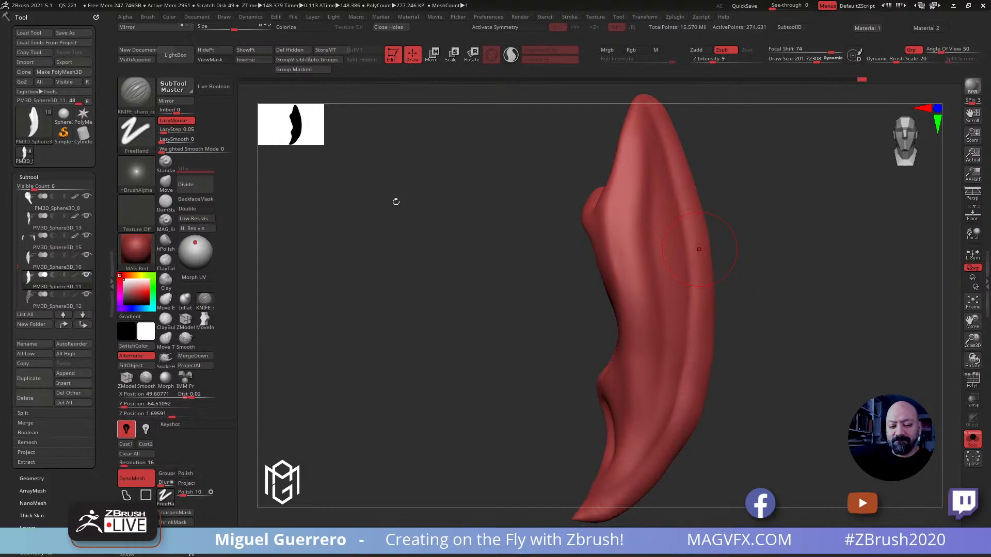
# Examine the dense claw's flattened UV layout and its wireframe with Morph UV, and restore the 3D shape
pyautogui.moveTo(452, 286); pyautogui.dragTo(382, 376)
pyautogui.click(192, 278)
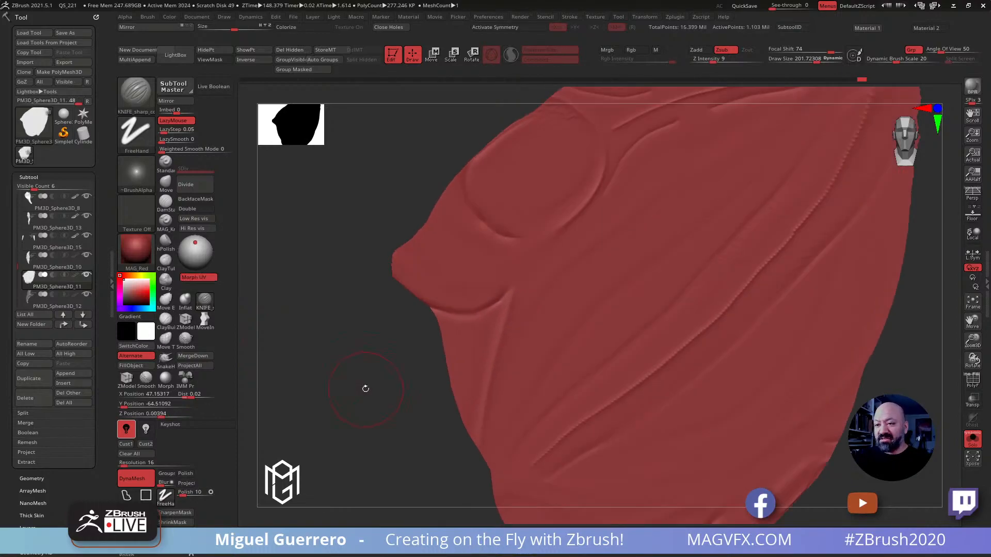
pyautogui.press('f')
pyautogui.moveTo(380, 381); pyautogui.dragTo(491, 378)
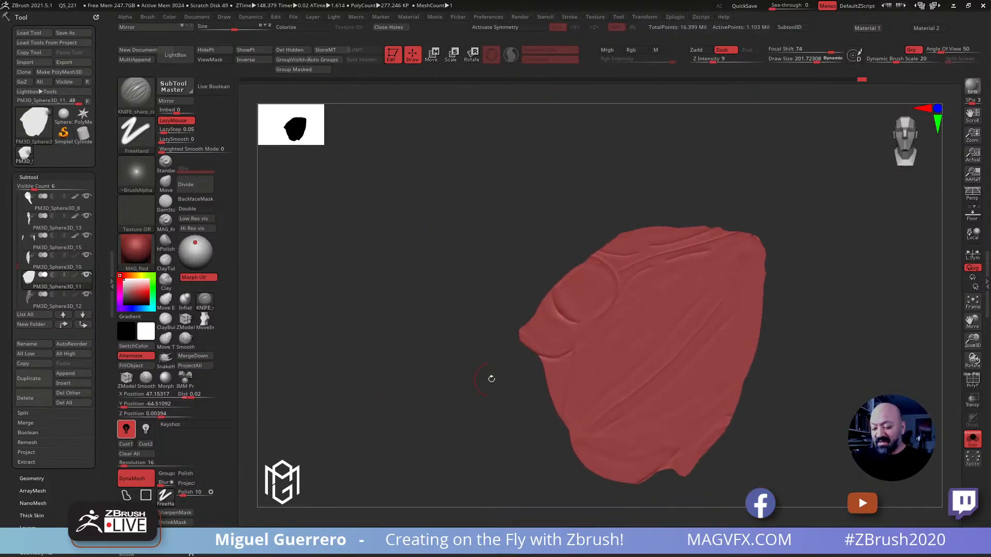
pyautogui.click(973, 380)
pyautogui.moveTo(619, 356)
pyautogui.mouseDown(button='right')
pyautogui.moveTo(634, 356)
pyautogui.moveTo(639, 382)
pyautogui.moveTo(699, 449)
pyautogui.mouseUp(button='right')
pyautogui.keyDown('ctrl'); pyautogui.moveTo(675, 354); pyautogui.dragTo(605, 285, button='right'); pyautogui.keyUp('ctrl')
pyautogui.click(967, 378)
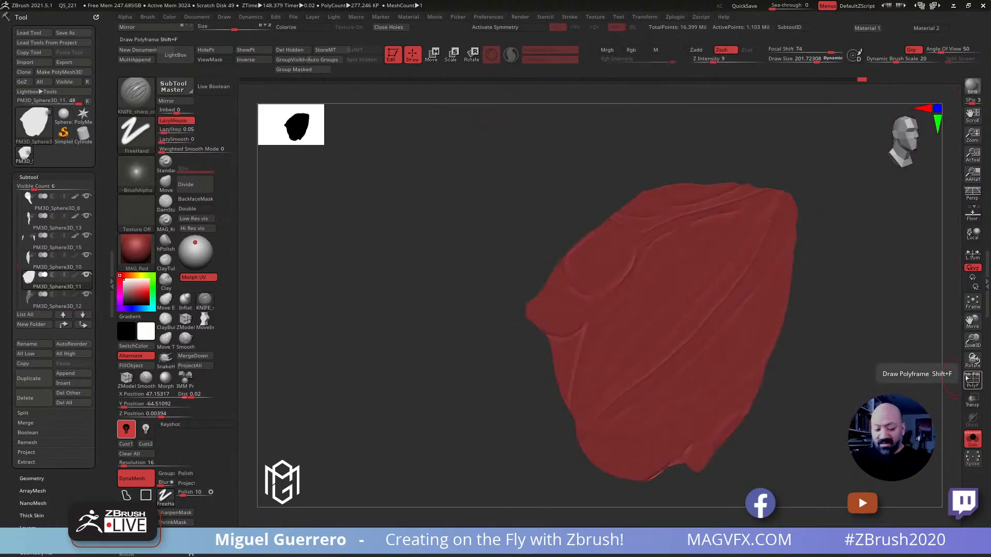
pyautogui.click(198, 277)
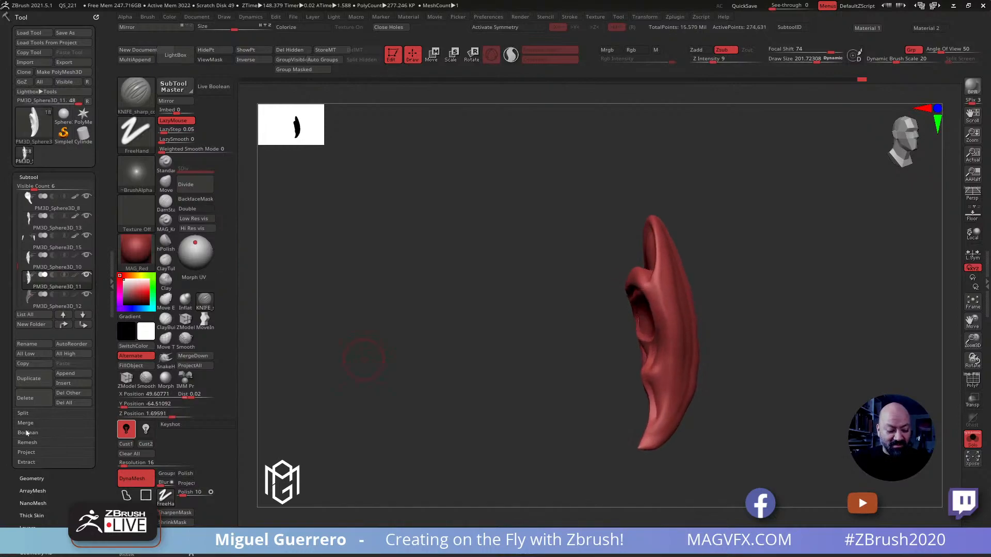
# Duplicate the claw subtool and remesh the copy with ZRemesher in Legacy (2018) mode at a target polygon count of 5
pyautogui.click(28, 378)
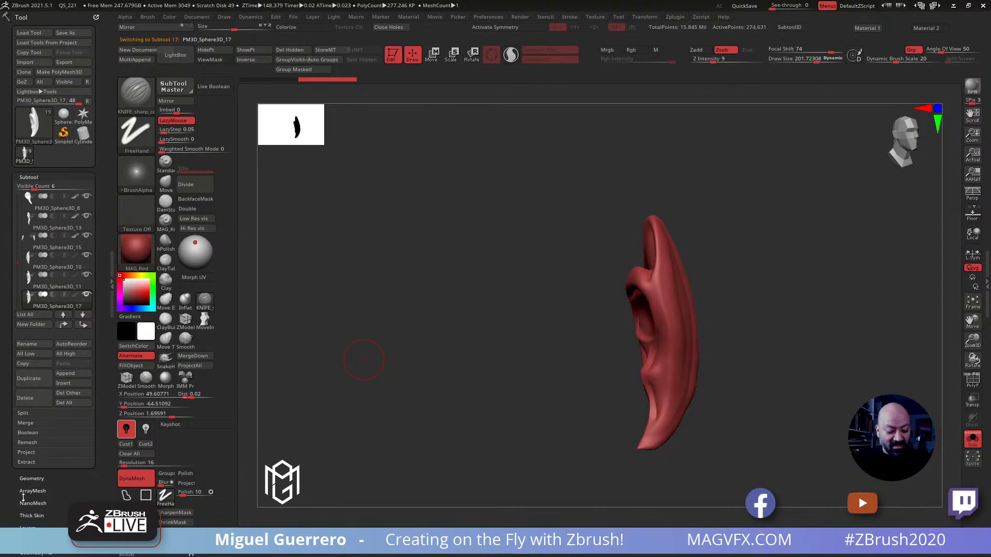
pyautogui.click(24, 480)
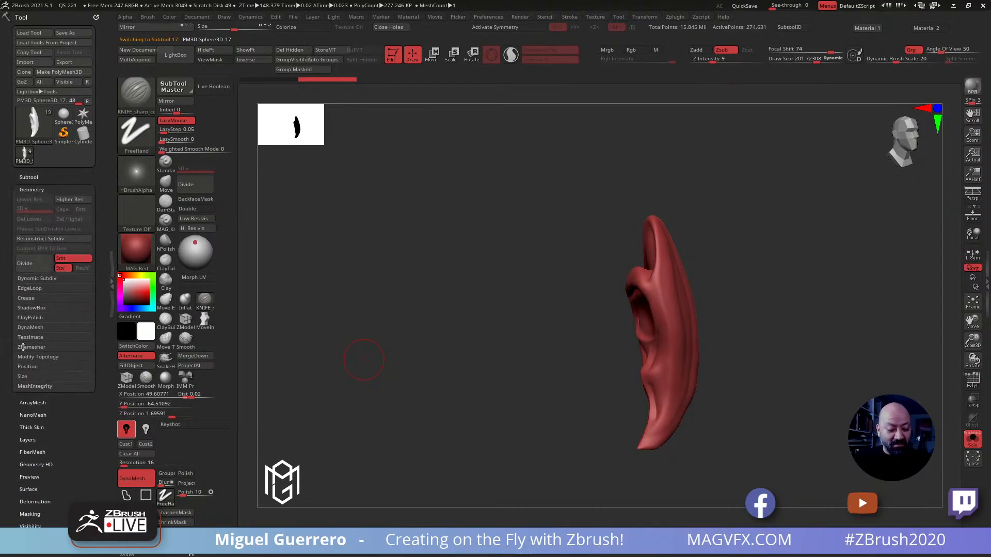
pyautogui.click(31, 361)
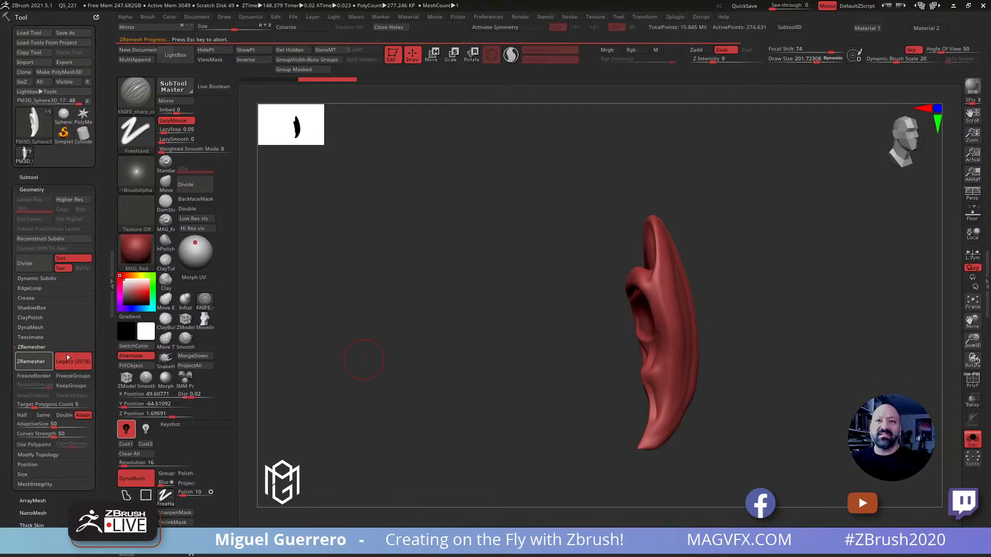
pyautogui.moveTo(363, 360); pyautogui.dragTo(497, 309)
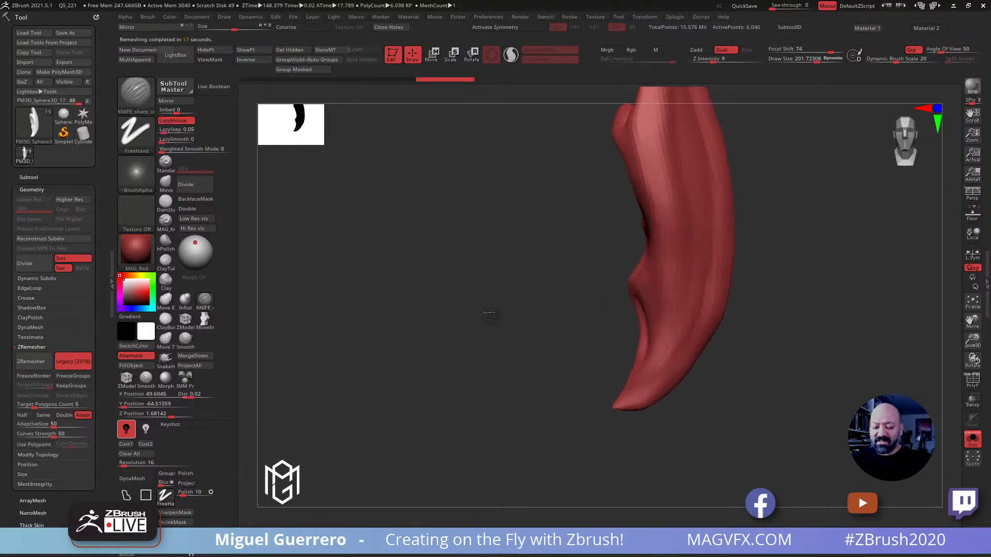
# Display the remeshed claw's wireframe and unwrap the copy with UV Master, with Symmetry off
pyautogui.click(971, 439)
pyautogui.click(971, 440)
pyautogui.click(972, 380)
pyautogui.moveTo(516, 351); pyautogui.dragTo(364, 325)
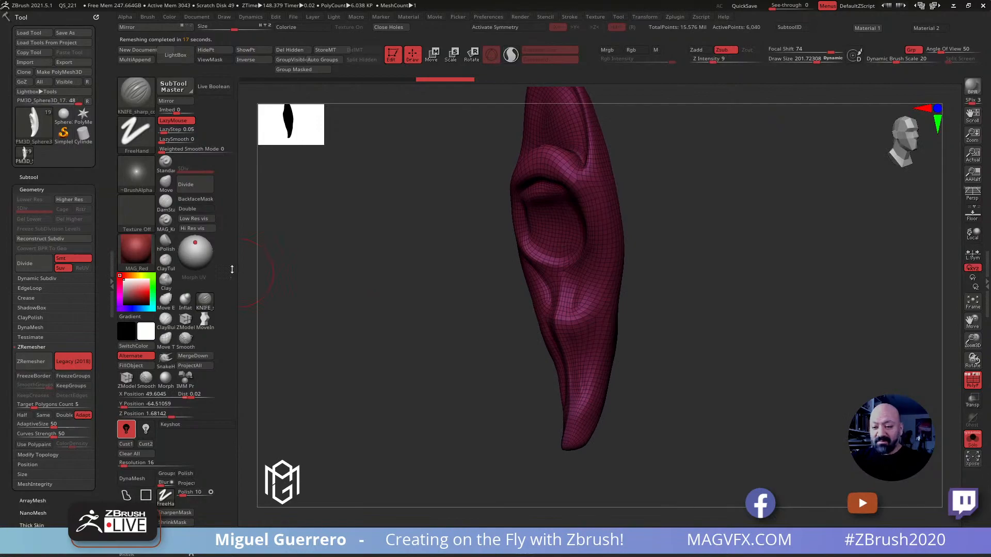
pyautogui.click(674, 17)
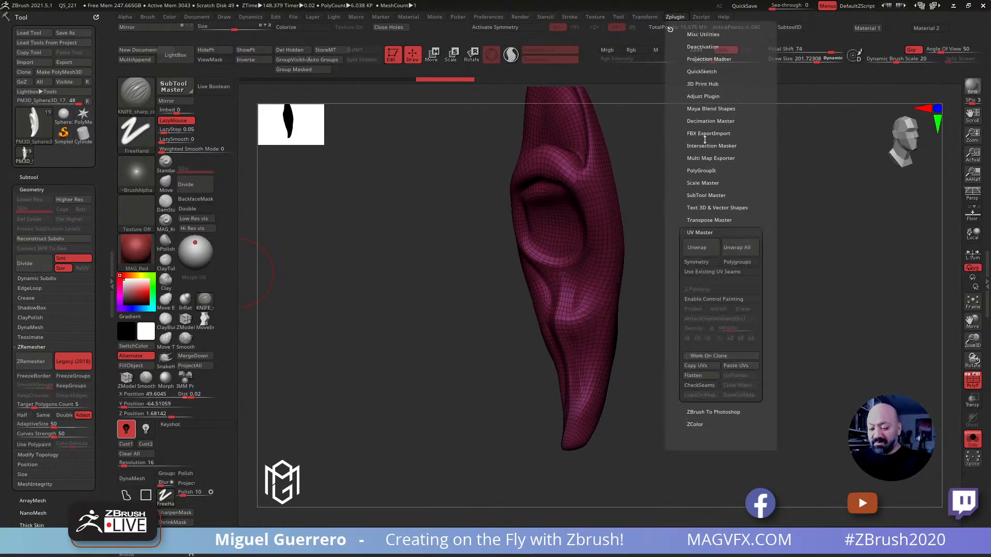
pyautogui.click(697, 248)
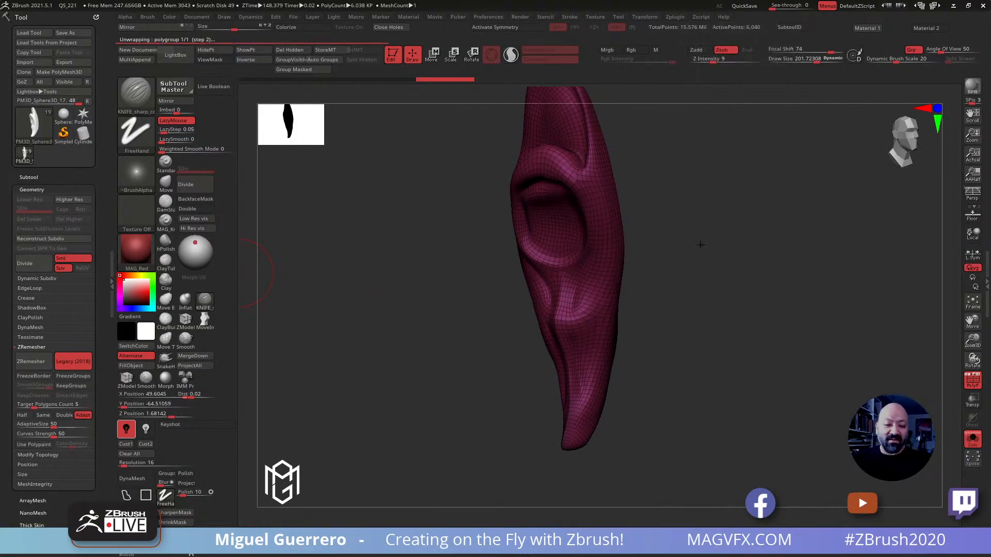
pyautogui.moveTo(414, 341); pyautogui.dragTo(397, 352)
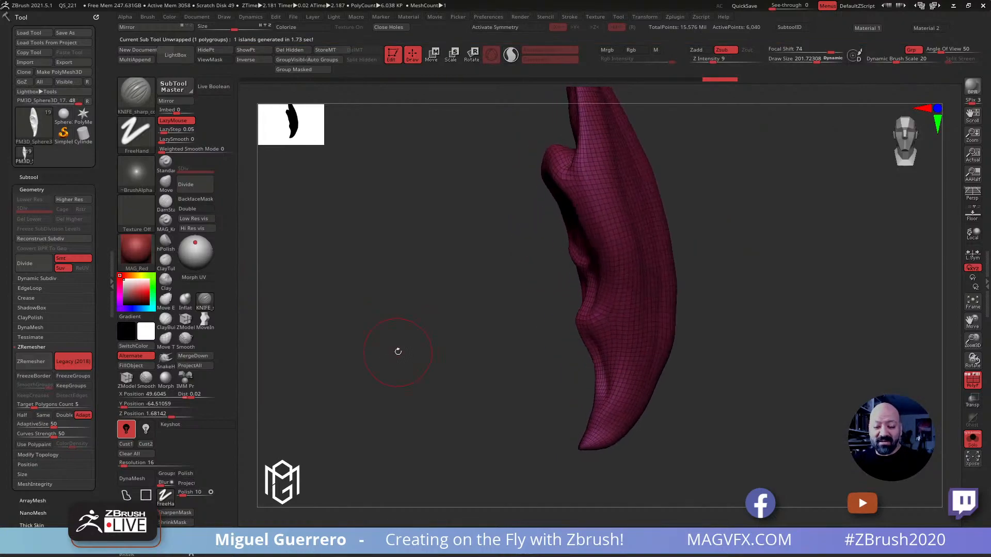
# Examine the remeshed claw's flattened UV layout with Morph UV, restore its 3D shape and hide the wireframe
pyautogui.click(193, 279)
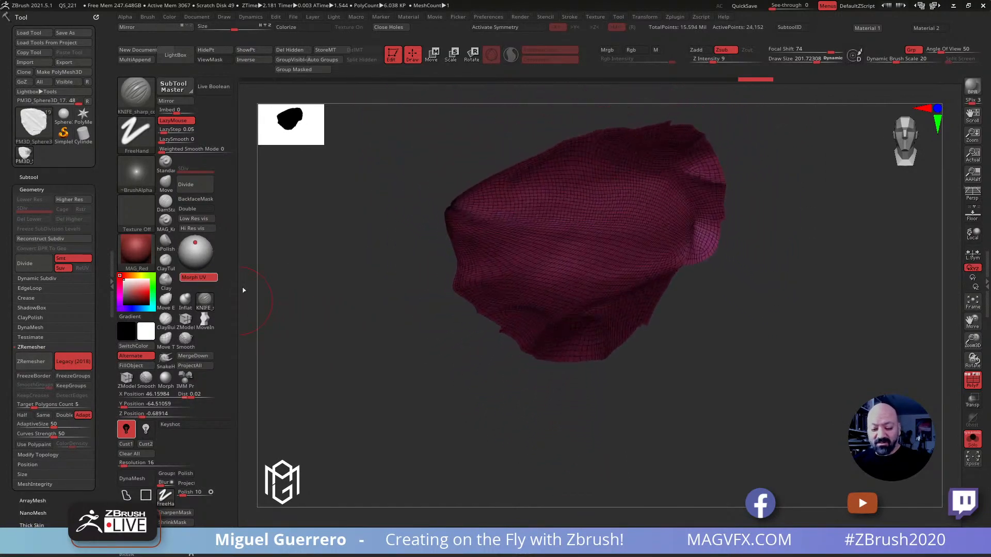
pyautogui.moveTo(438, 353); pyautogui.dragTo(411, 338)
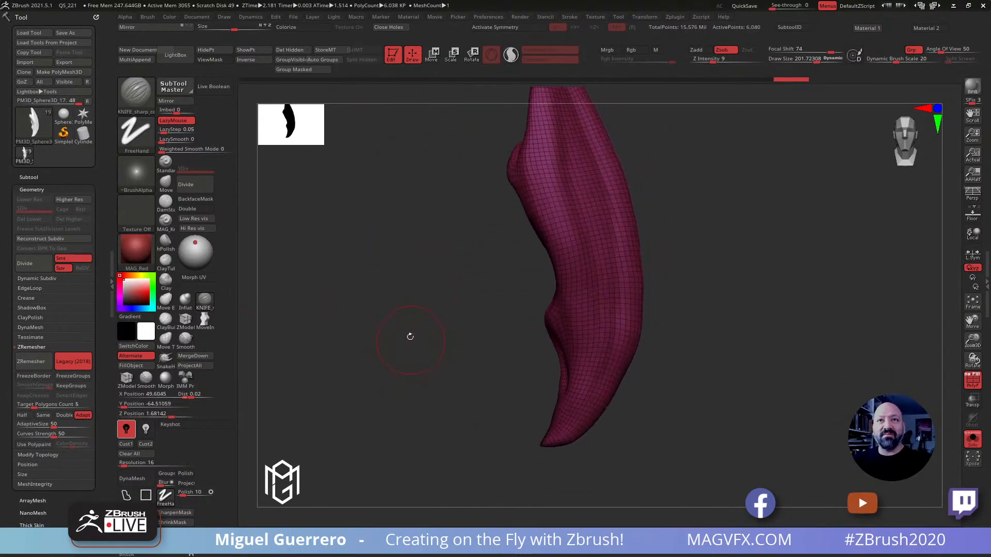
pyautogui.hotkey('shift', 'f')
pyautogui.moveTo(467, 243); pyautogui.dragTo(600, 302)
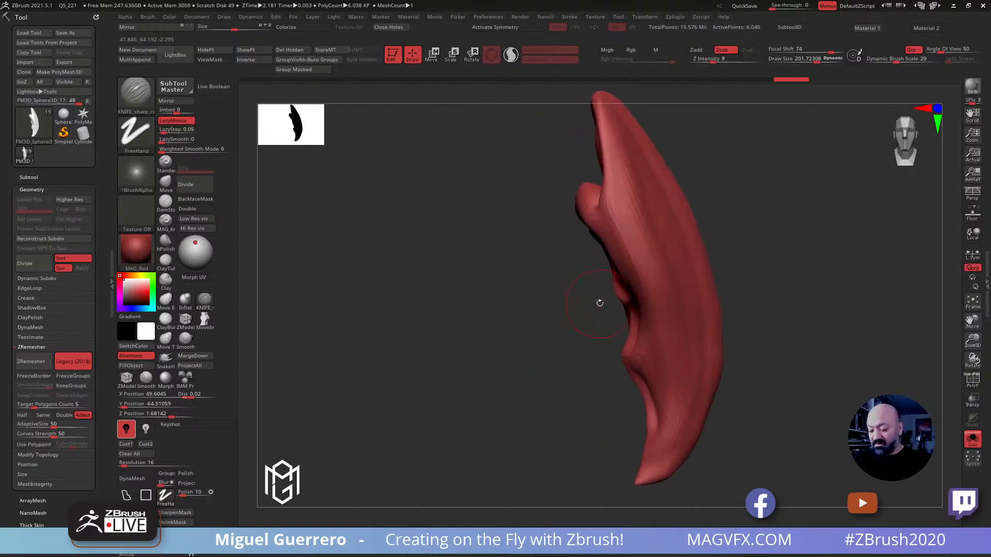
# Show the whole creature again and move the remeshed claw copy out beside the original large claw
pyautogui.click(972, 439)
pyautogui.click(437, 58)
pyautogui.keyDown('alt'); pyautogui.moveTo(542, 248); pyautogui.dragTo(542, 145); pyautogui.keyUp('alt')
pyautogui.keyDown('ctrl'); pyautogui.moveTo(527, 297); pyautogui.dragTo(587, 274); pyautogui.keyUp('ctrl')
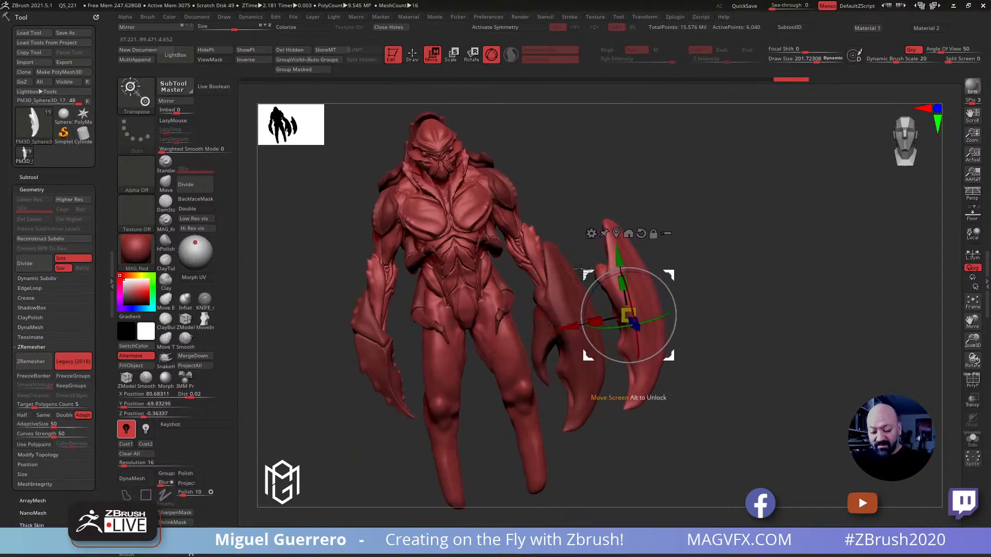
# Return to Draw mode and examine the creature's head, torso and claws from both front three-quarter sides
pyautogui.press('q')
pyautogui.moveTo(633, 451)
pyautogui.mouseDown()
pyautogui.moveTo(595, 409)
pyautogui.moveTo(341, 236)
pyautogui.moveTo(412, 274)
pyautogui.moveTo(387, 289)
pyautogui.moveTo(410, 304)
pyautogui.moveTo(382, 289)
pyautogui.moveTo(373, 318)
pyautogui.moveTo(467, 318)
pyautogui.moveTo(406, 323)
pyautogui.moveTo(381, 283)
pyautogui.moveTo(405, 323)
pyautogui.moveTo(394, 333)
pyautogui.mouseUp()
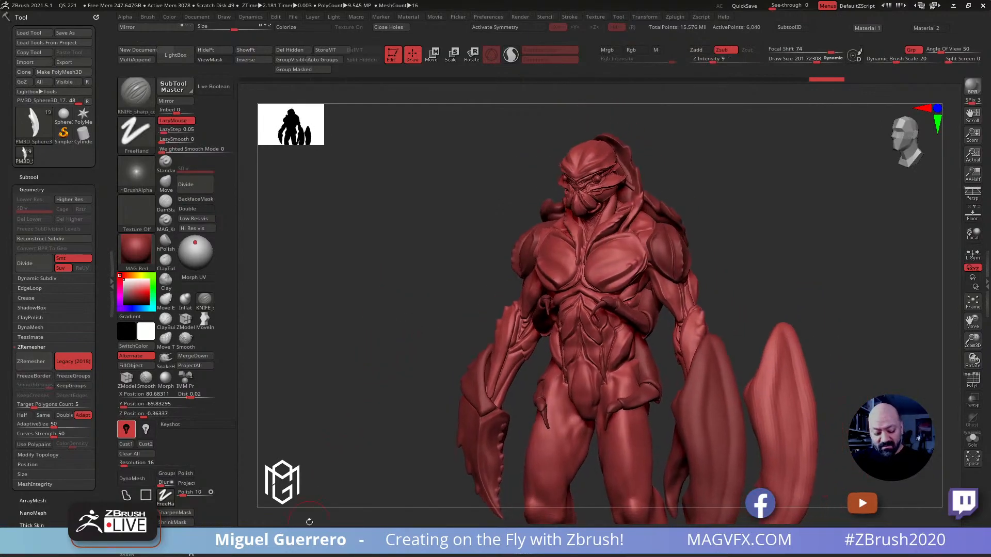
pyautogui.keyDown('ctrl'); pyautogui.moveTo(363, 371); pyautogui.dragTo(375, 367, button='right'); pyautogui.keyUp('ctrl')
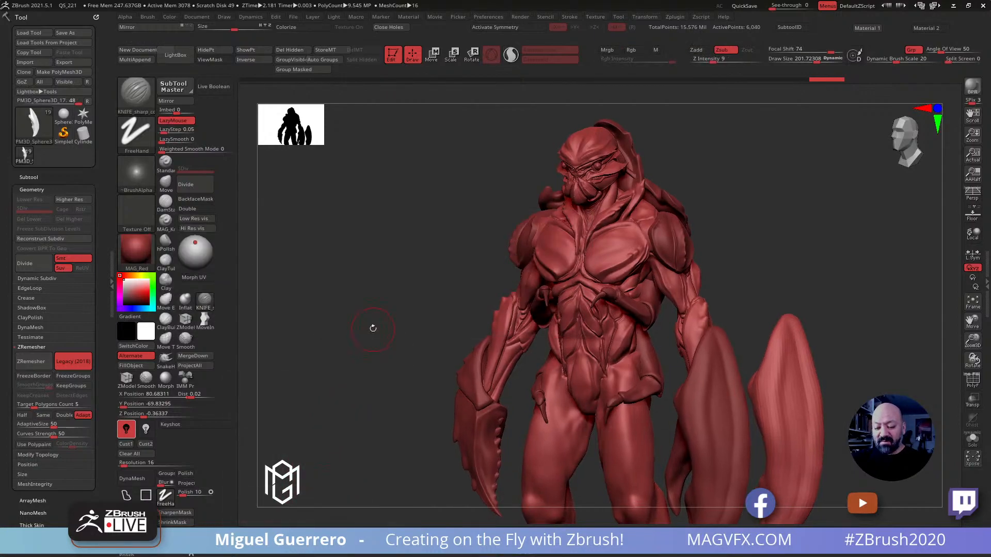
pyautogui.moveTo(354, 338); pyautogui.dragTo(356, 333)
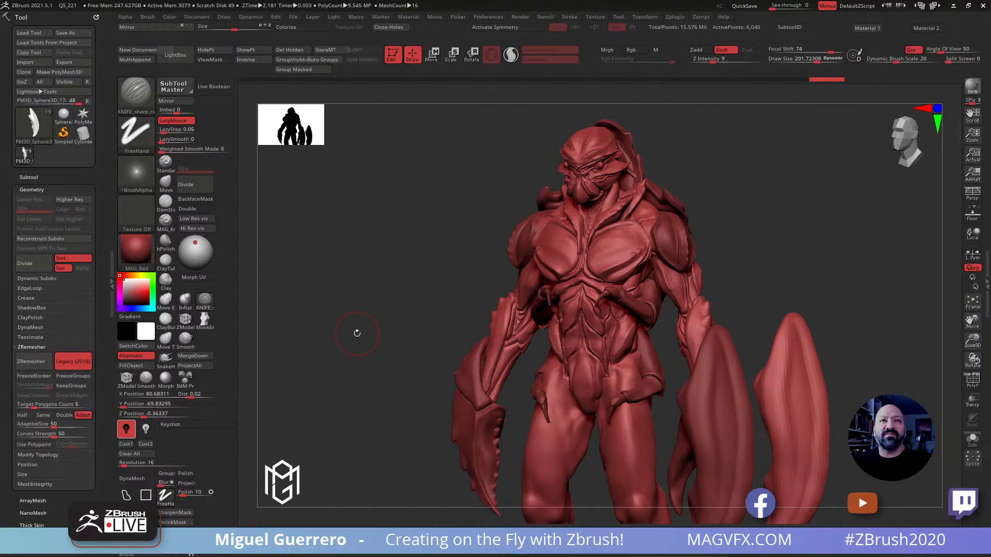
pyautogui.moveTo(357, 333)
pyautogui.mouseDown()
pyautogui.moveTo(377, 305)
pyautogui.moveTo(402, 305)
pyautogui.moveTo(380, 308)
pyautogui.moveTo(366, 325)
pyautogui.moveTo(342, 321)
pyautogui.moveTo(404, 327)
pyautogui.moveTo(405, 319)
pyautogui.mouseUp()
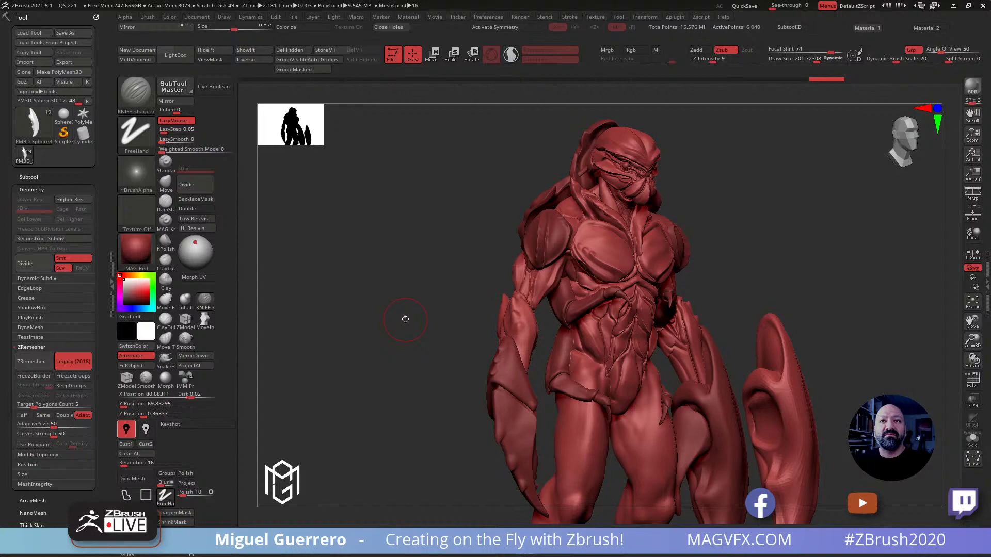
pyautogui.moveTo(409, 286); pyautogui.dragTo(387, 275)
pyautogui.keyDown('ctrl'); pyautogui.moveTo(386, 275); pyautogui.dragTo(407, 316, button='right'); pyautogui.keyUp('ctrl')
pyautogui.moveTo(362, 222)
pyautogui.keyDown('alt'); pyautogui.mouseDown(button='right')
pyautogui.moveTo(376, 278)
pyautogui.moveTo(363, 278)
pyautogui.moveTo(390, 307)
pyautogui.moveTo(374, 292)
pyautogui.moveTo(393, 295)
pyautogui.mouseUp(button='right'); pyautogui.keyUp('alt')
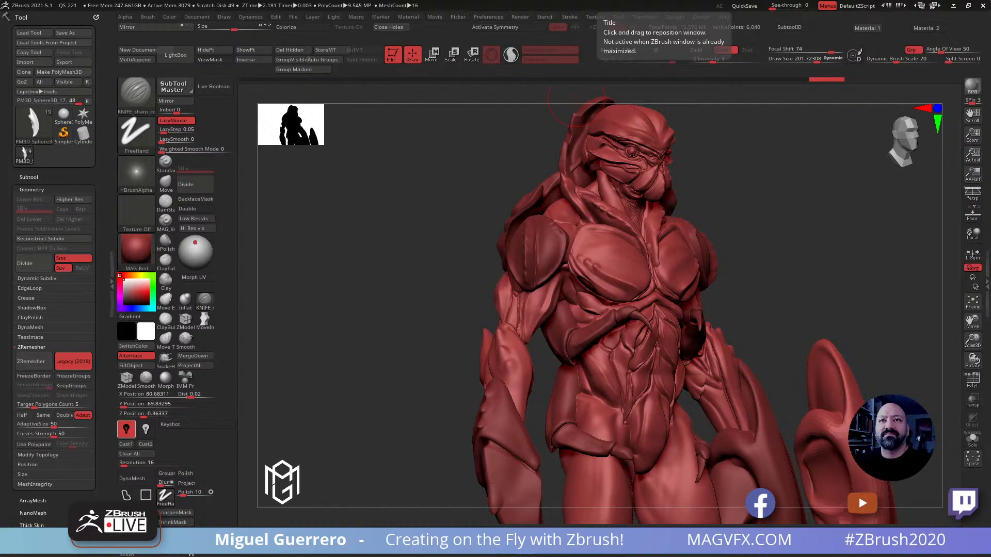
pyautogui.moveTo(421, 302); pyautogui.dragTo(362, 290)
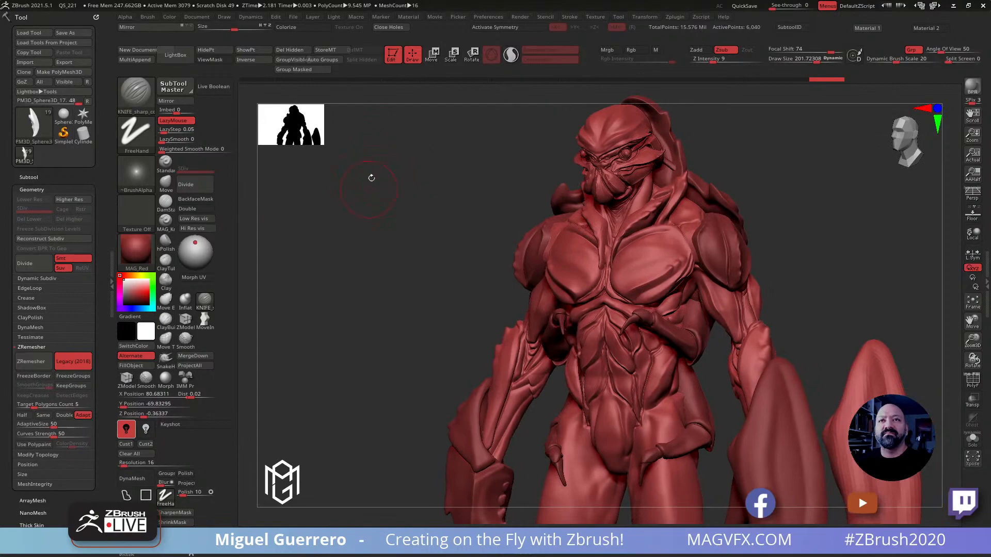